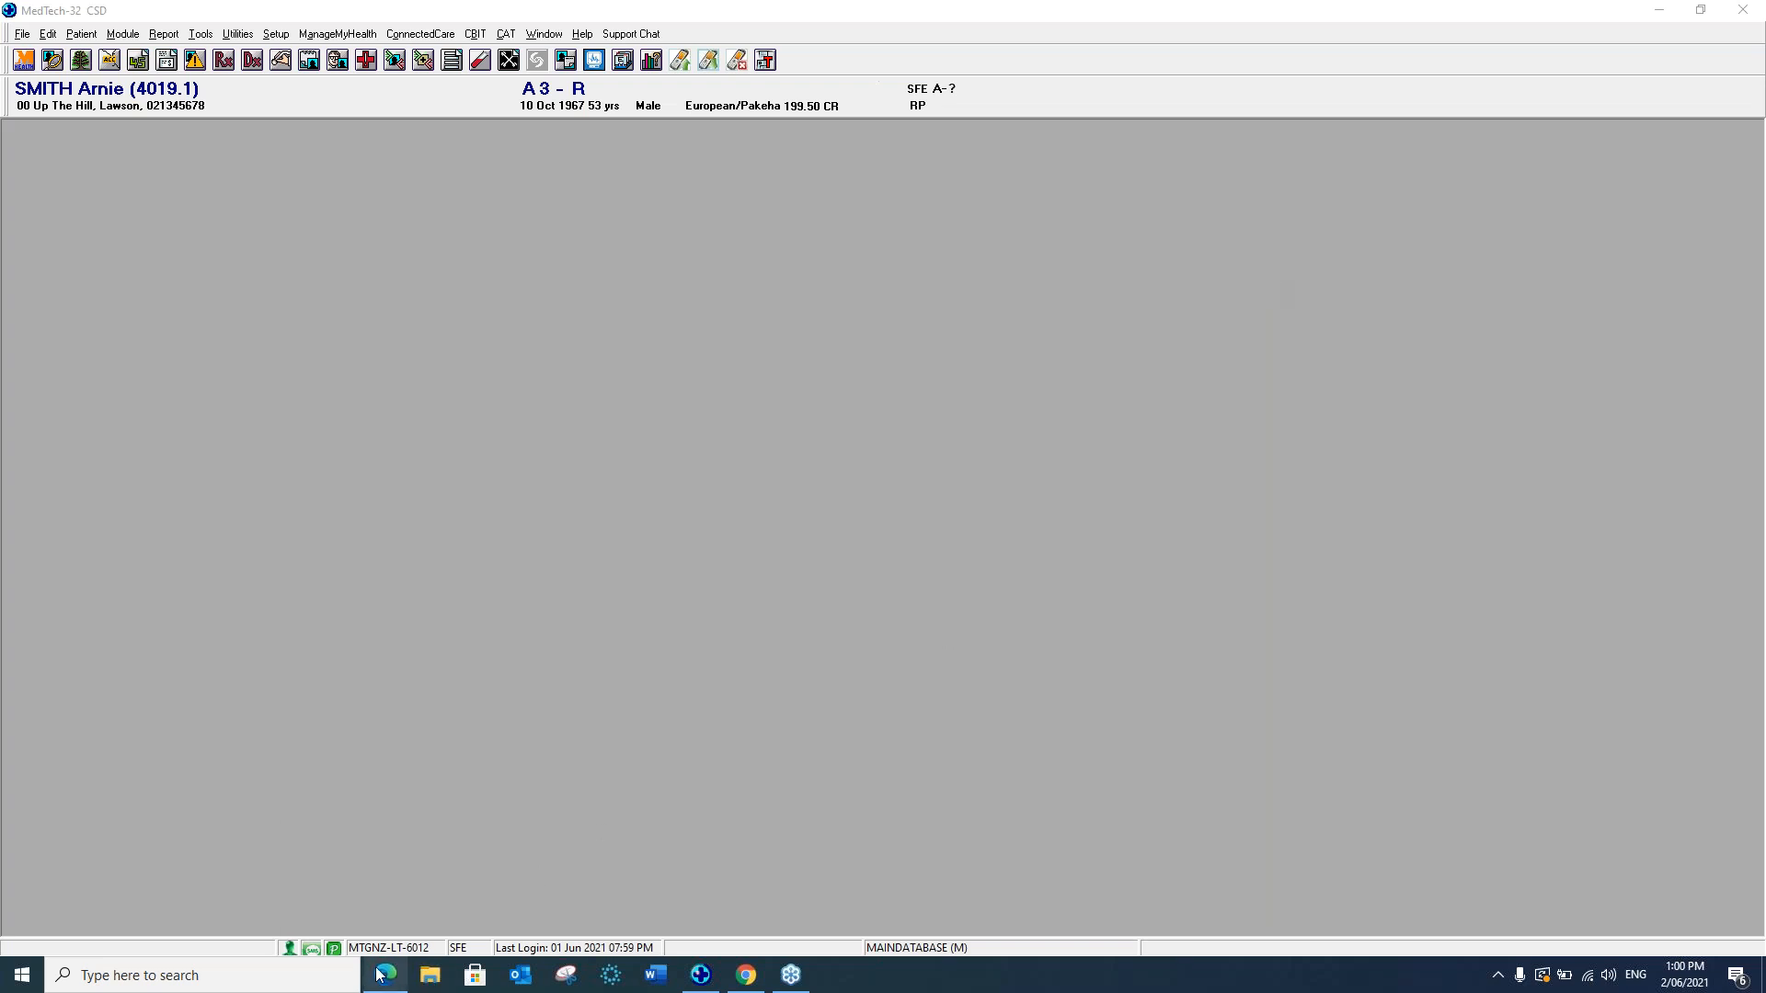
Switch to the Insight Portal in the browser and open Downloads NZ, signing in with the prefilled username and password.
mouse_move(381, 978)
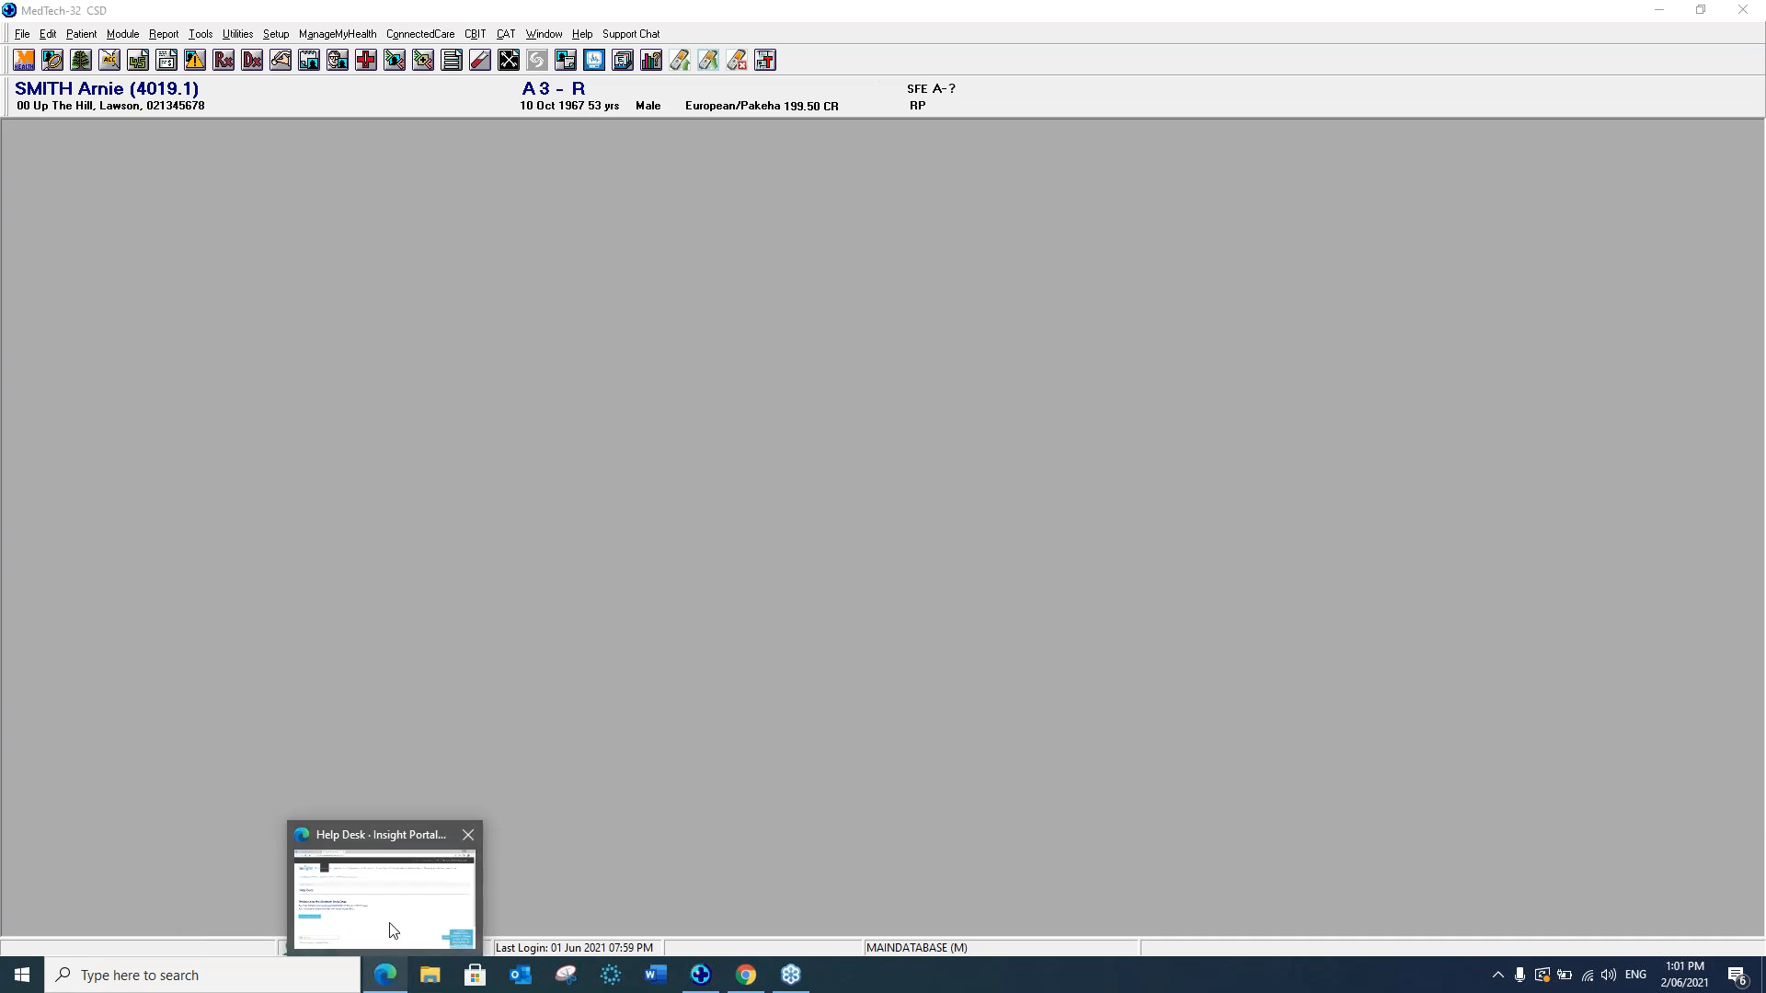
click(392, 931)
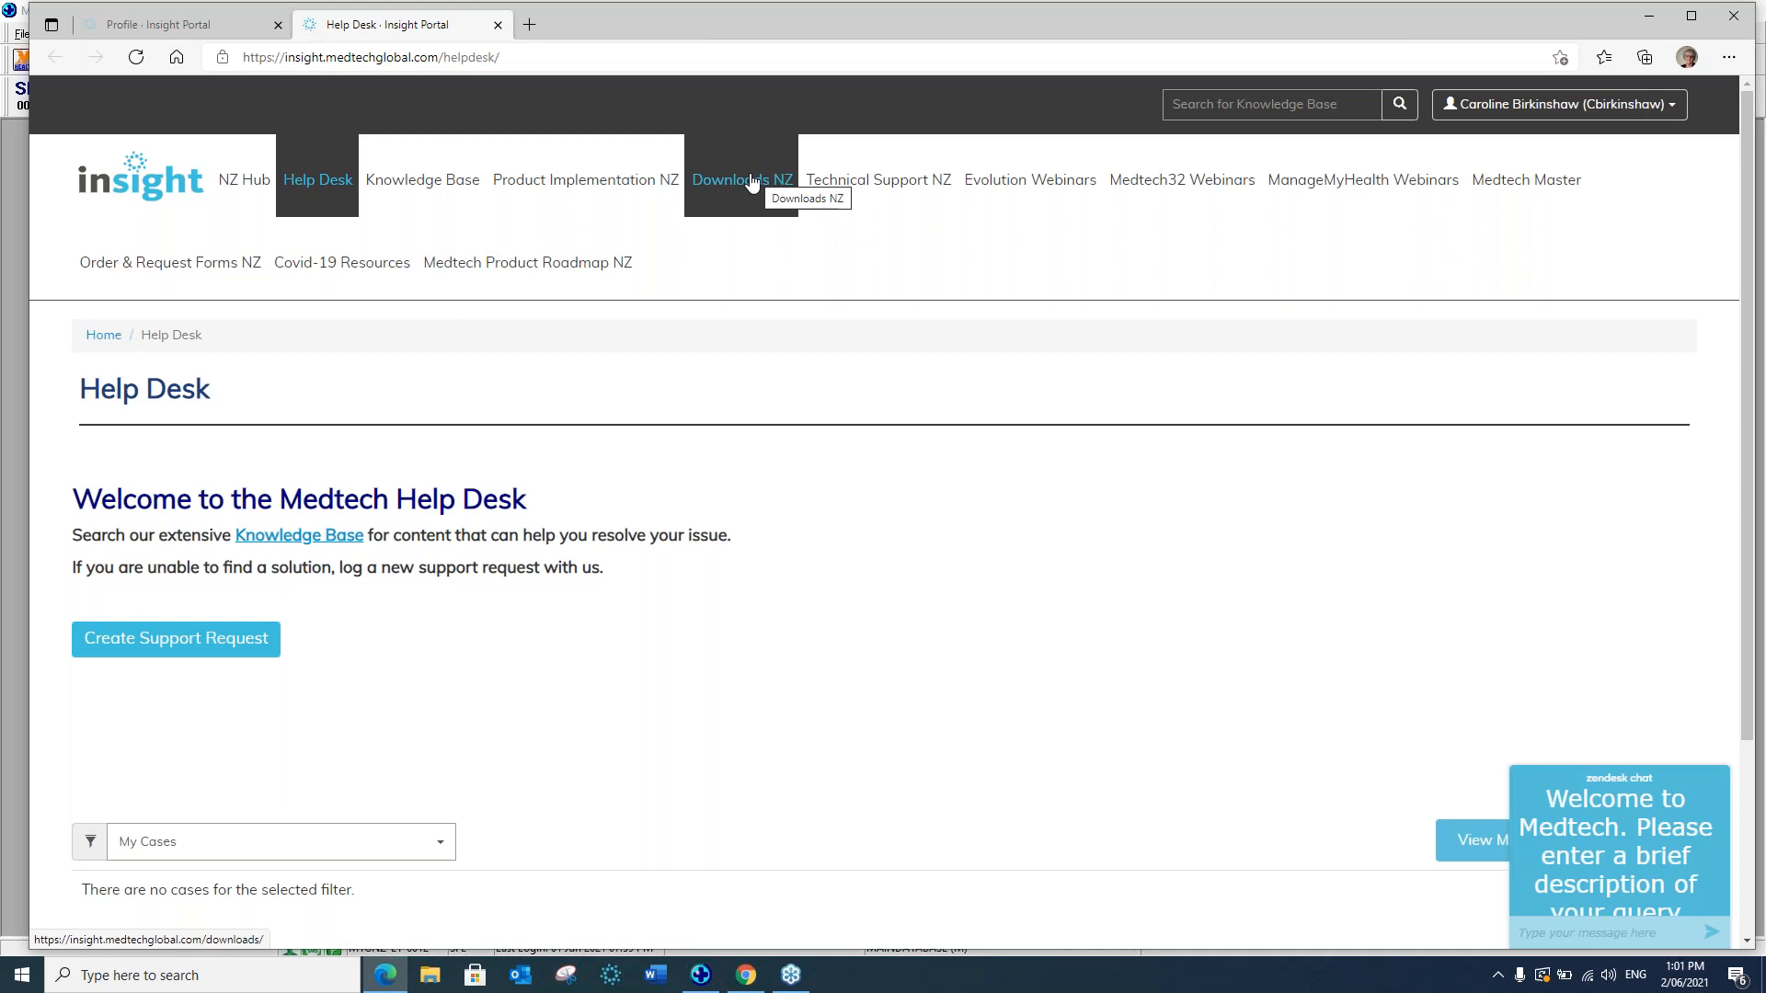
click(752, 181)
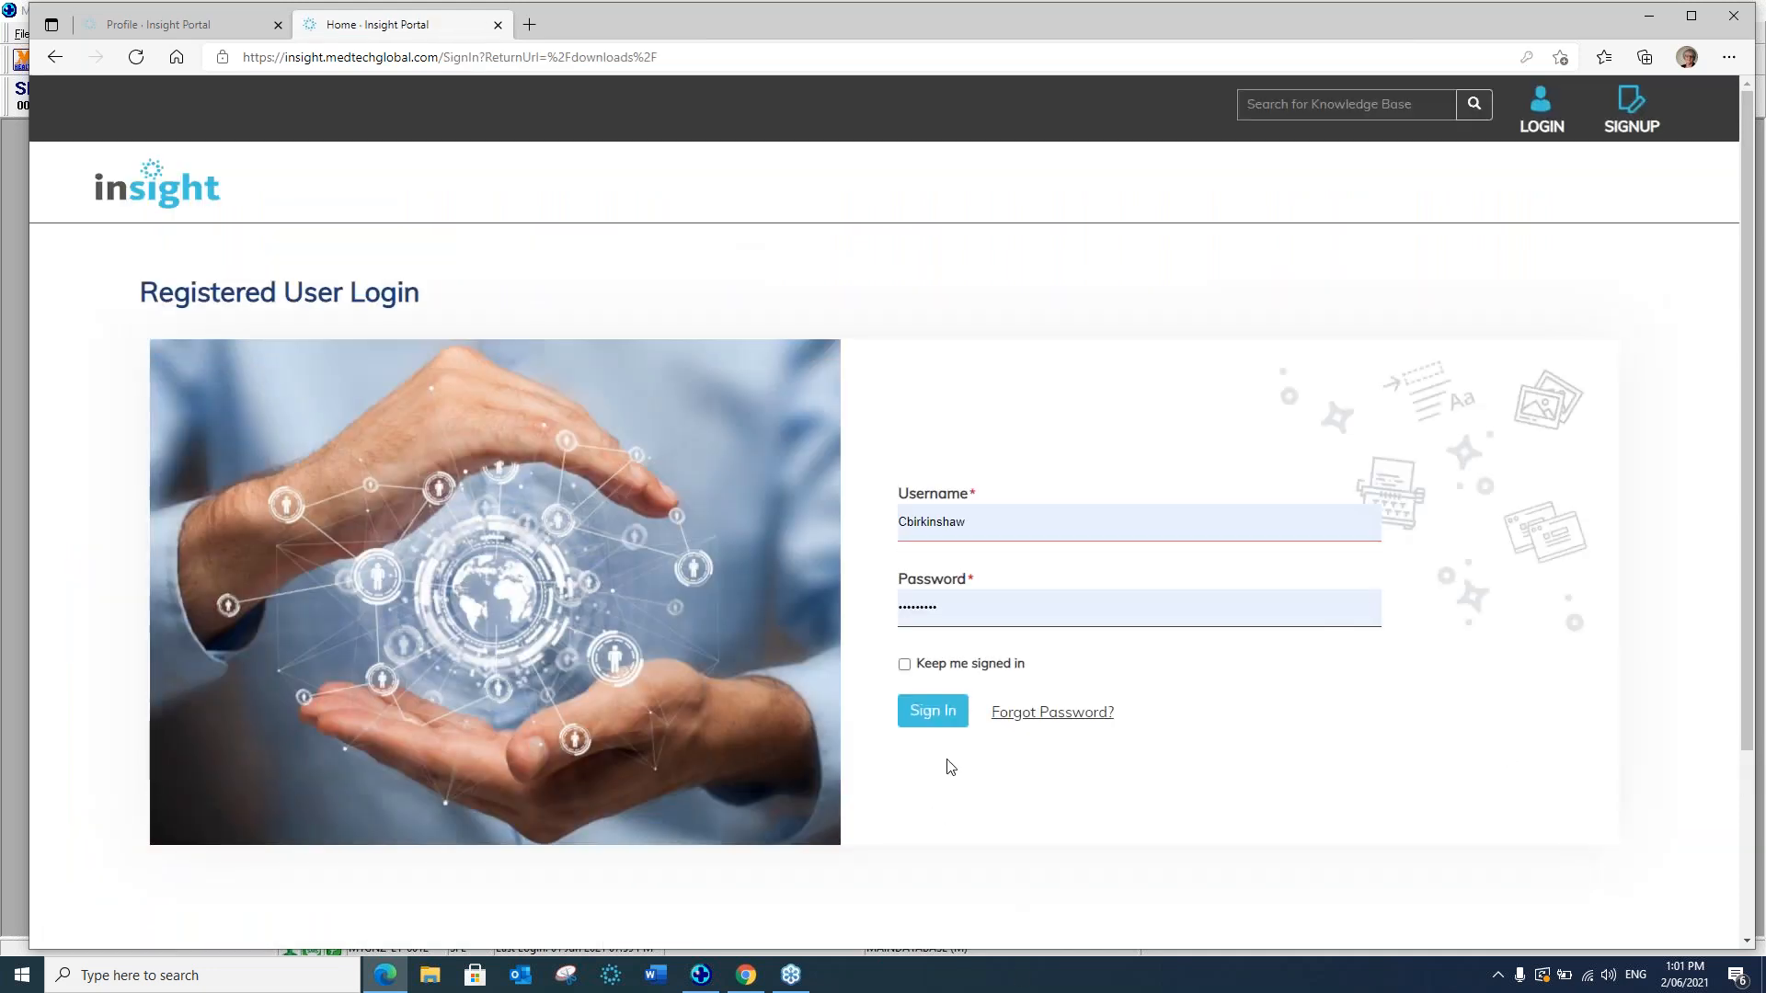
click(938, 722)
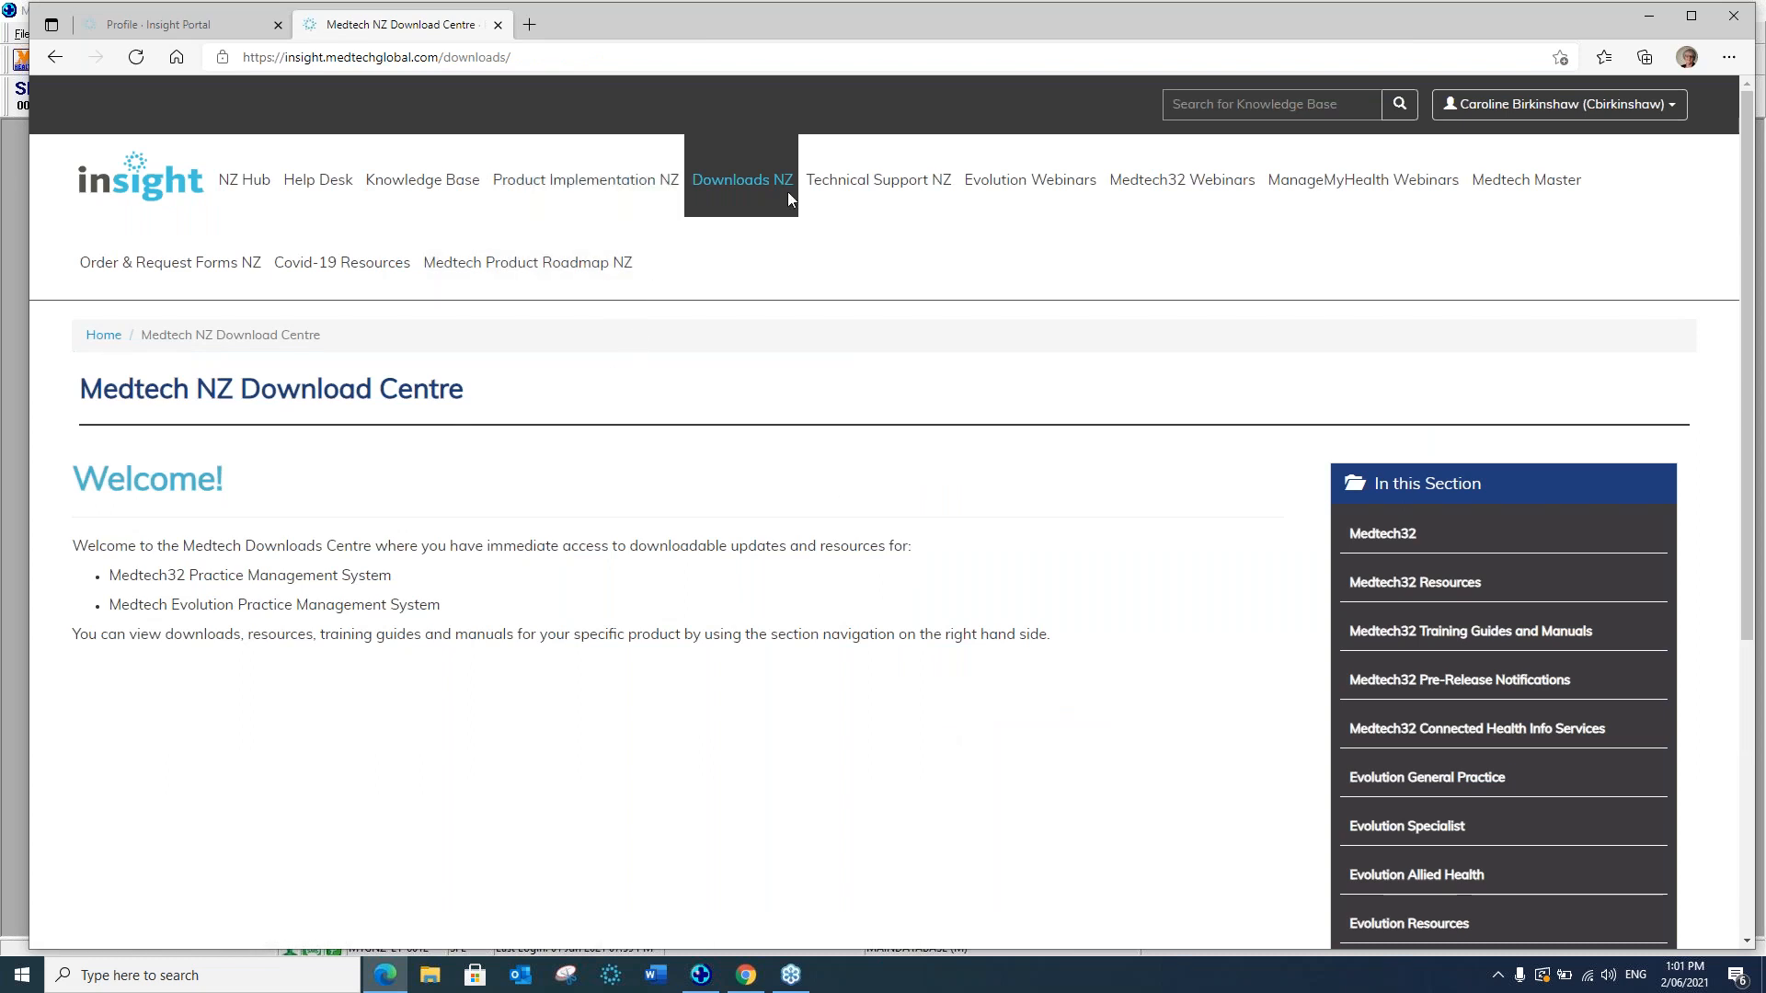
Open the Medtech32 Training Guides and Manuals page, look through its guide sections, and return to MedTech-32.
click(1425, 633)
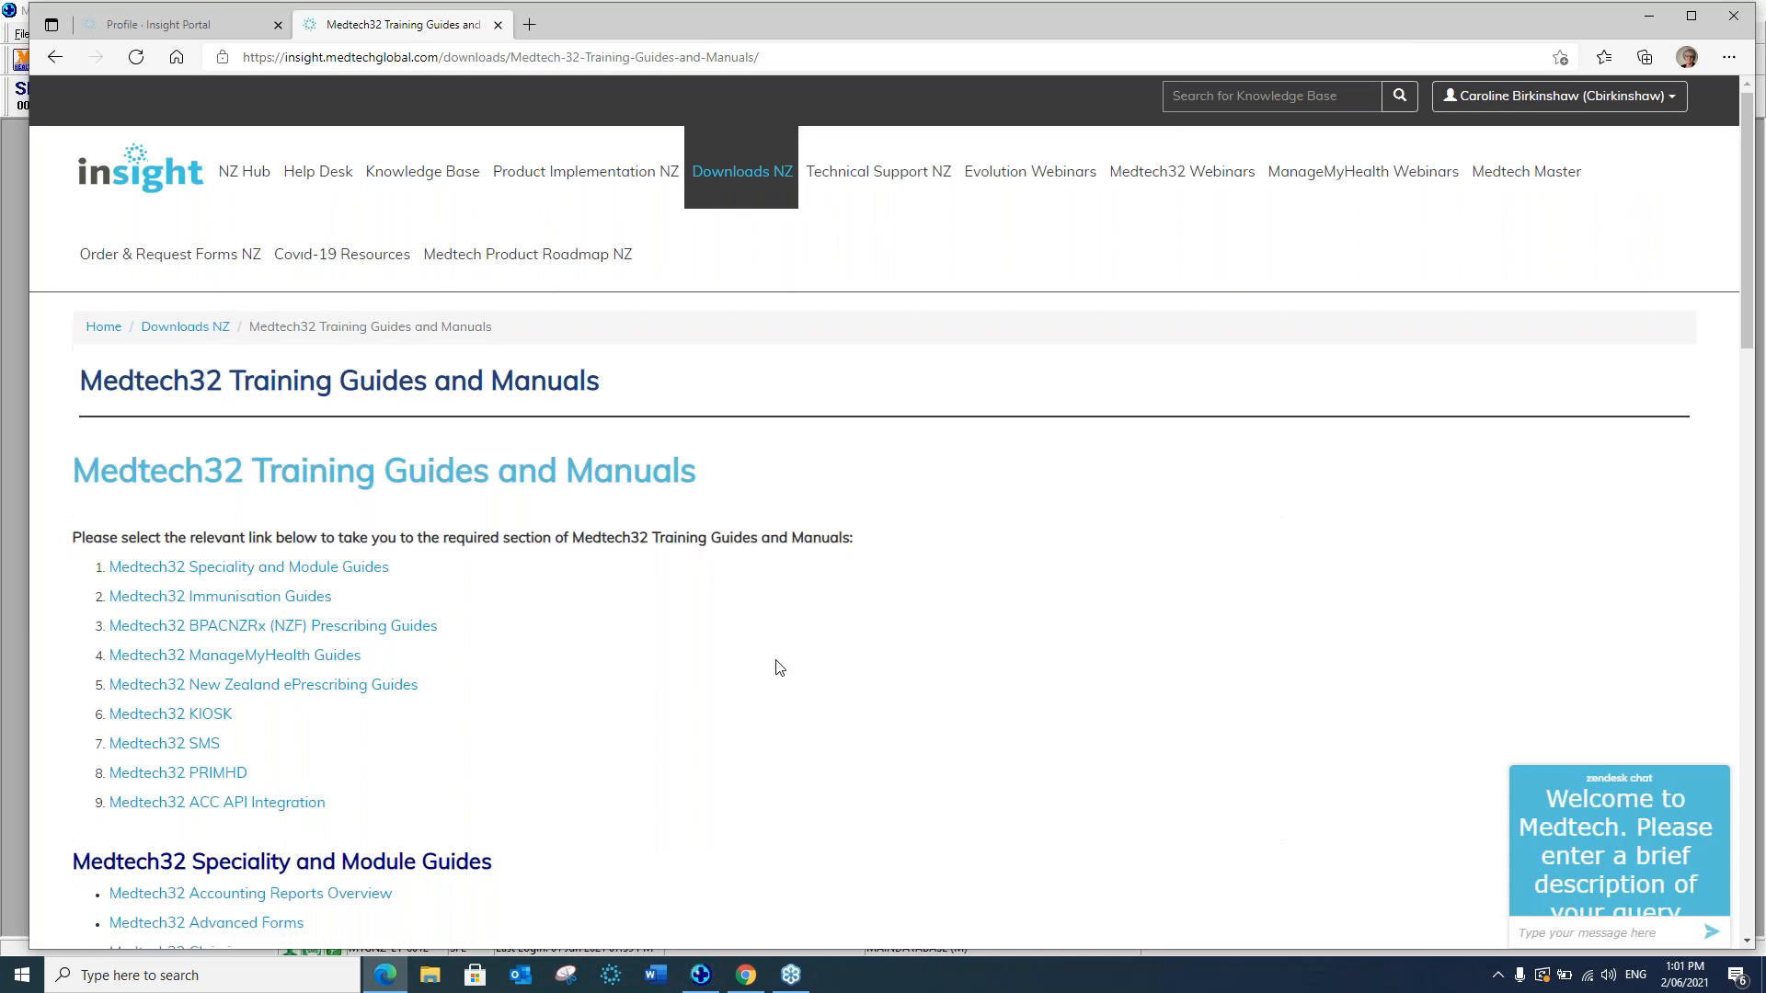
scroll(777, 666, down, 4)
scroll(776, 666, down, 1)
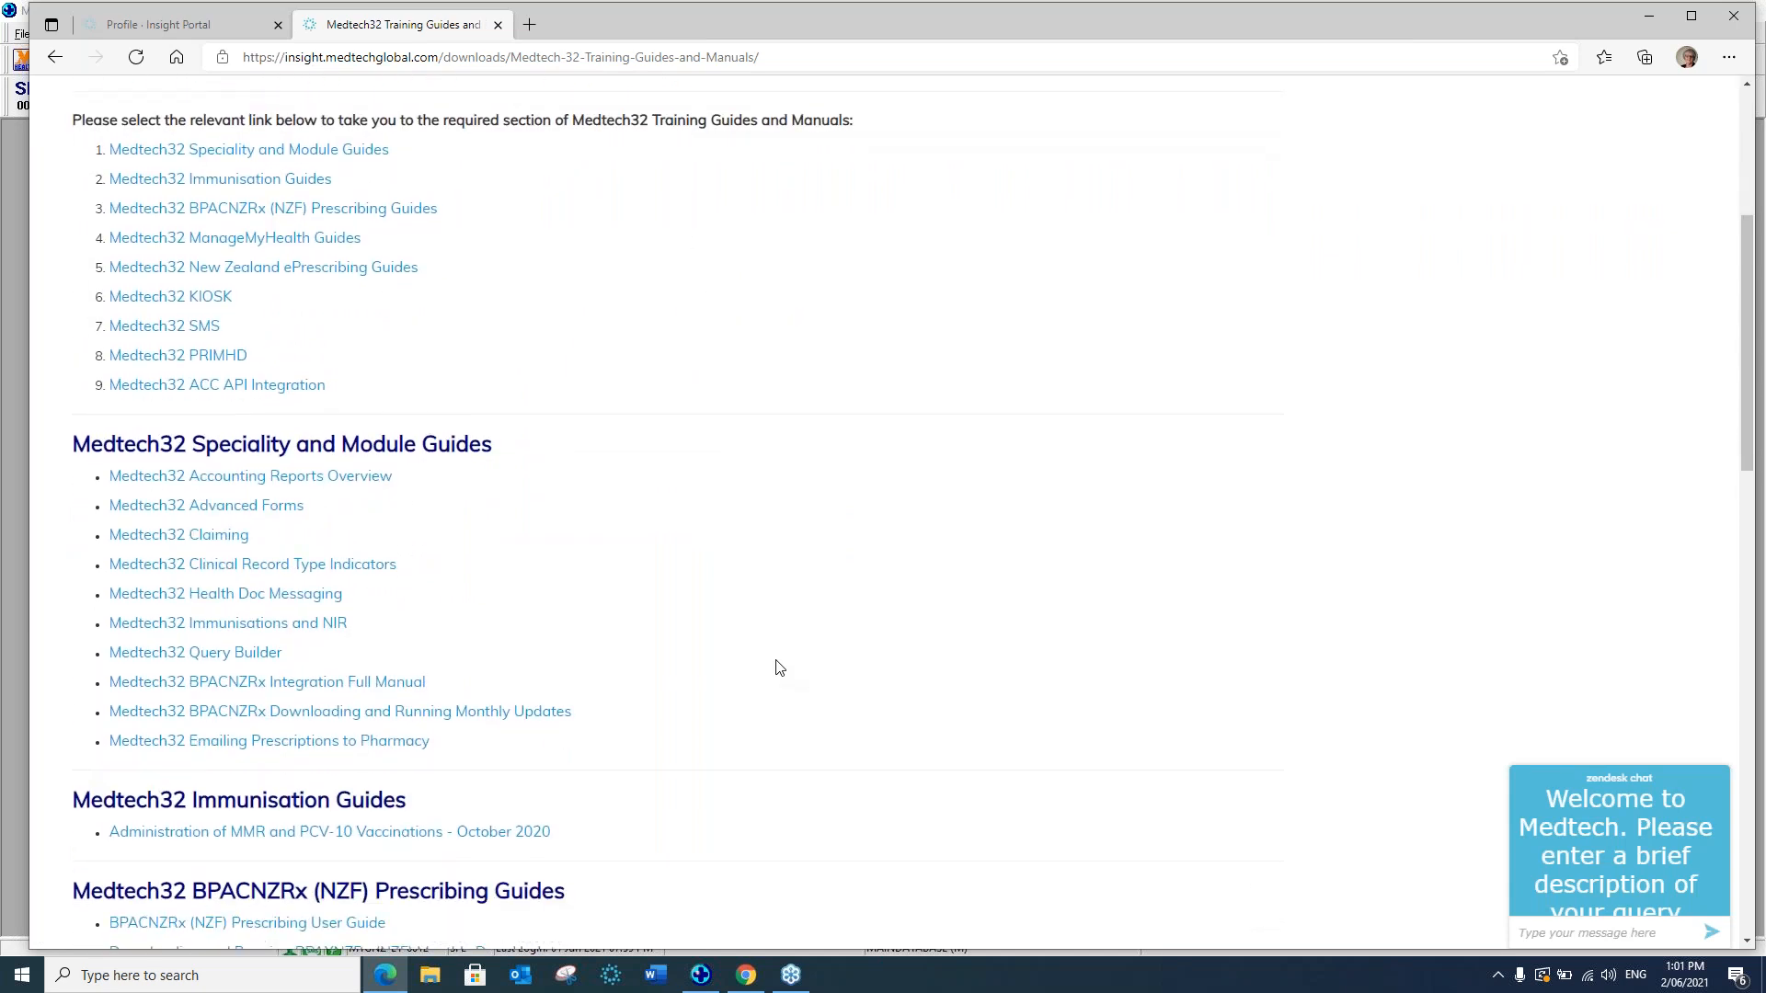
scroll(776, 666, up, 3)
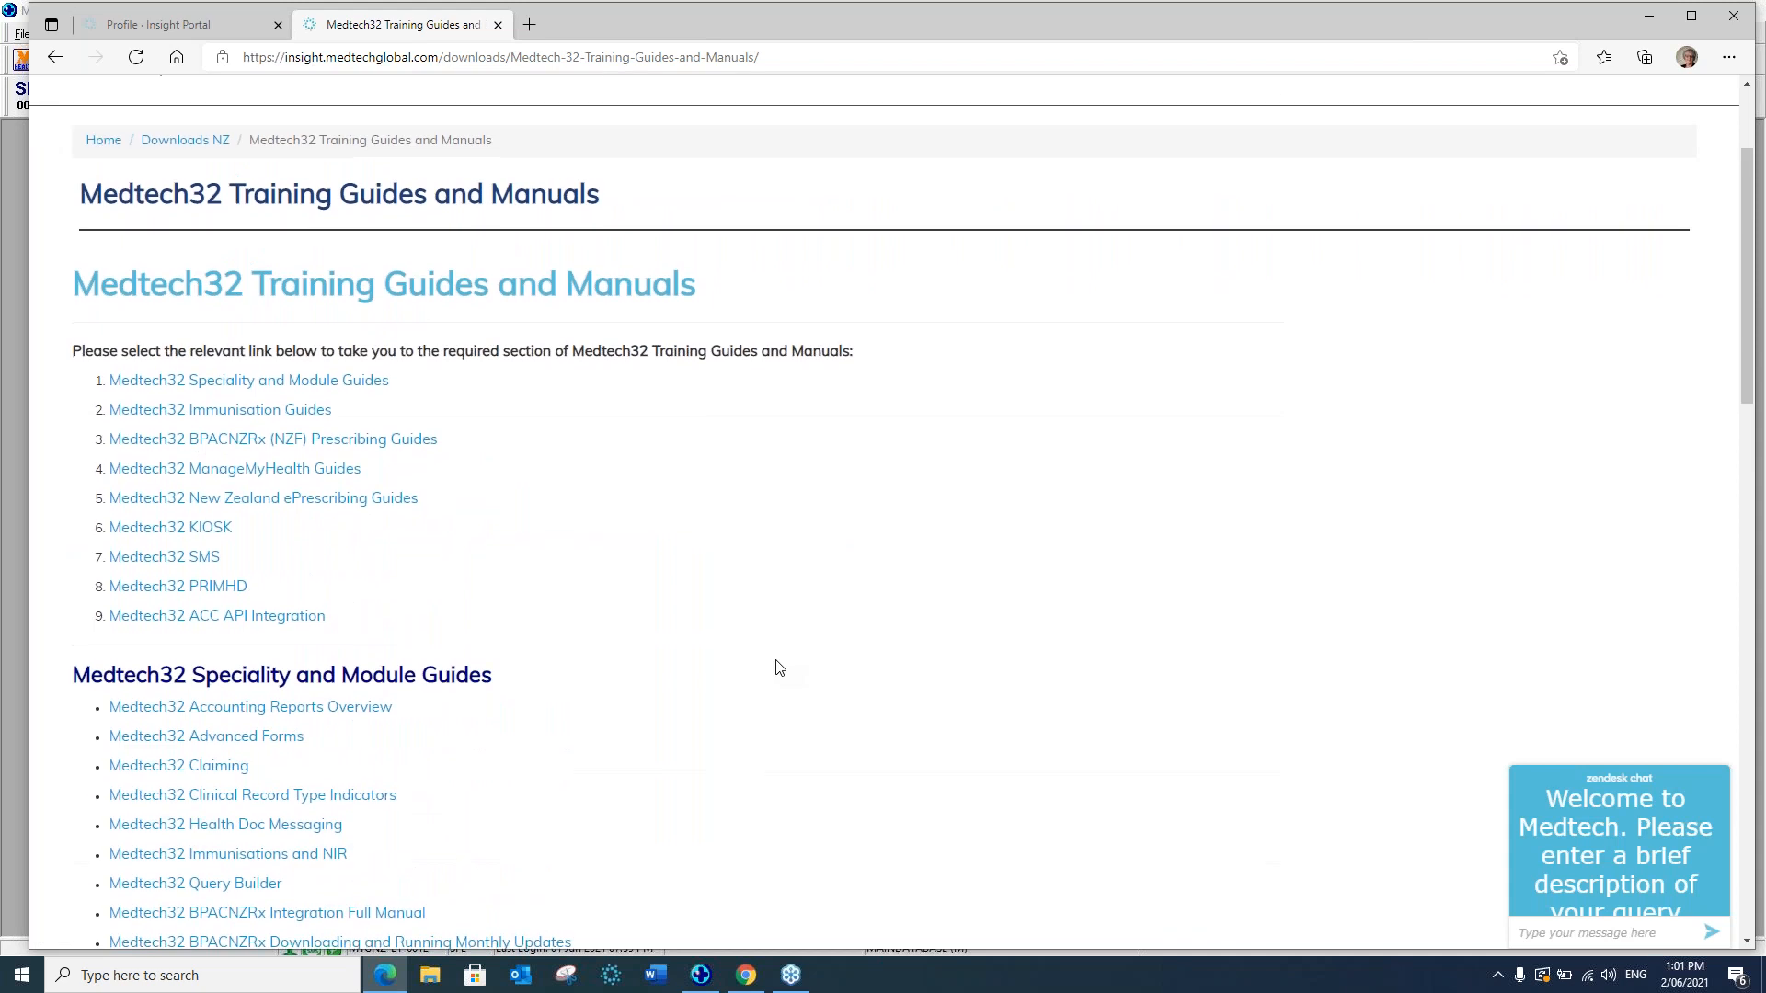
scroll(777, 666, down, 2)
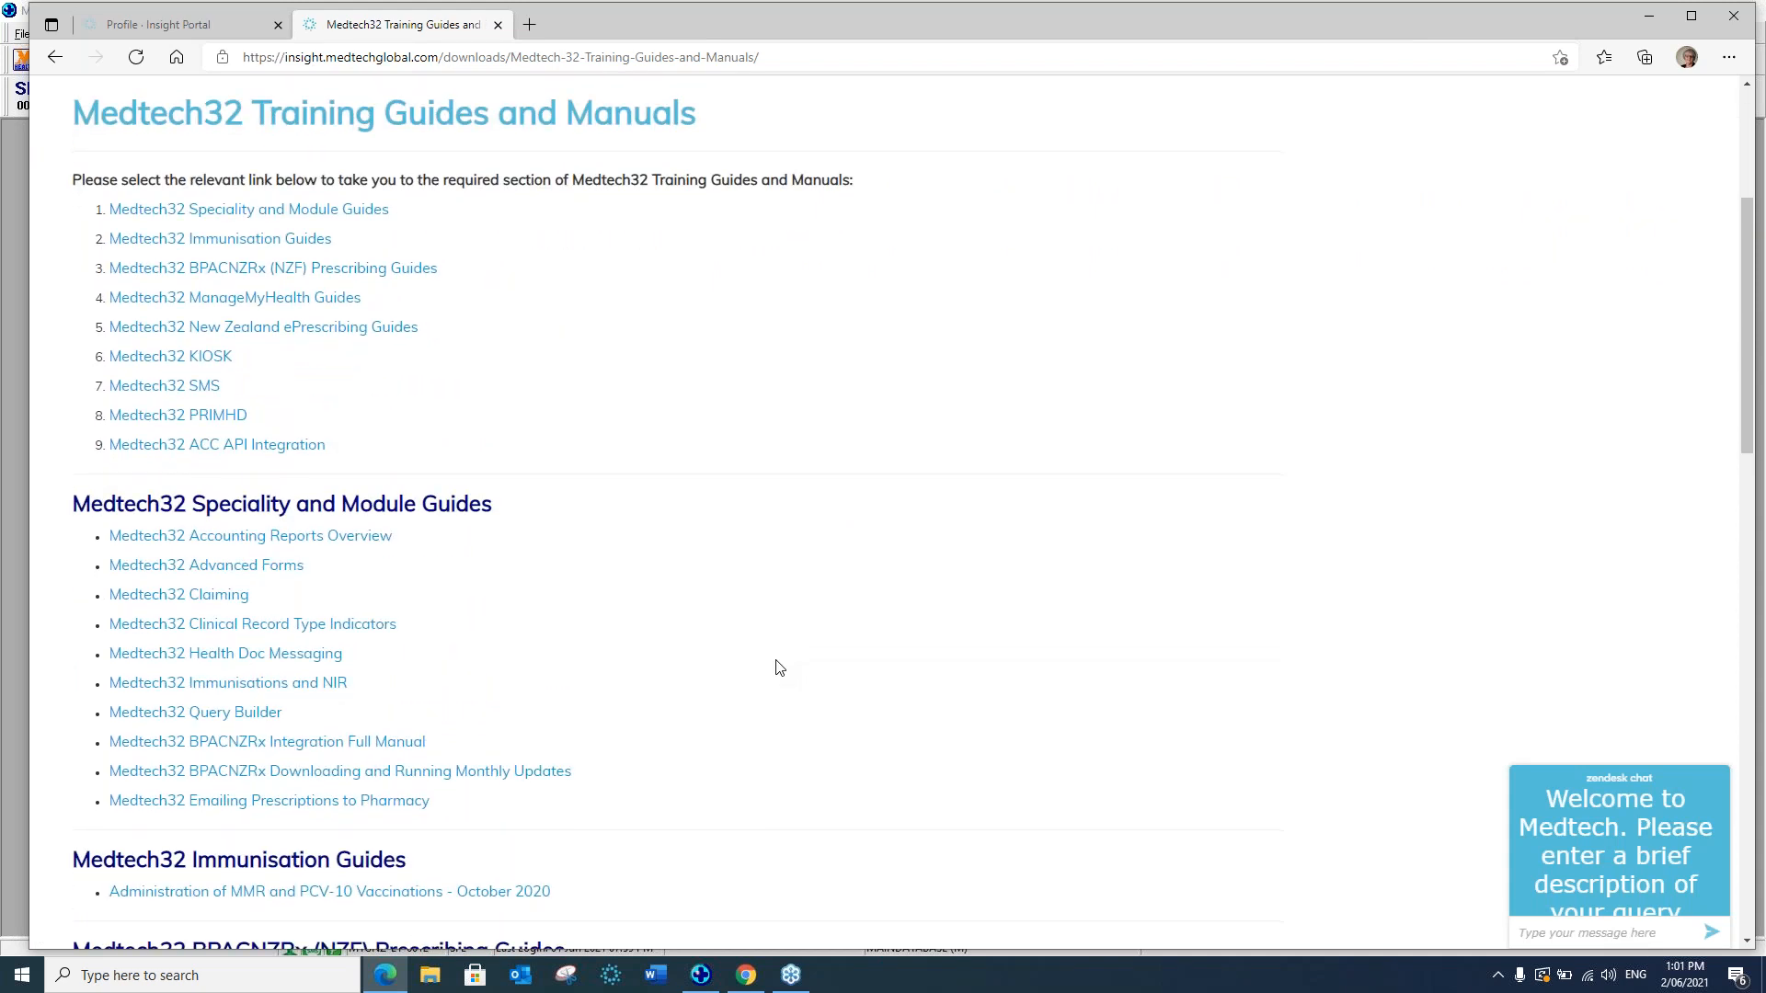
scroll(777, 666, down, 6)
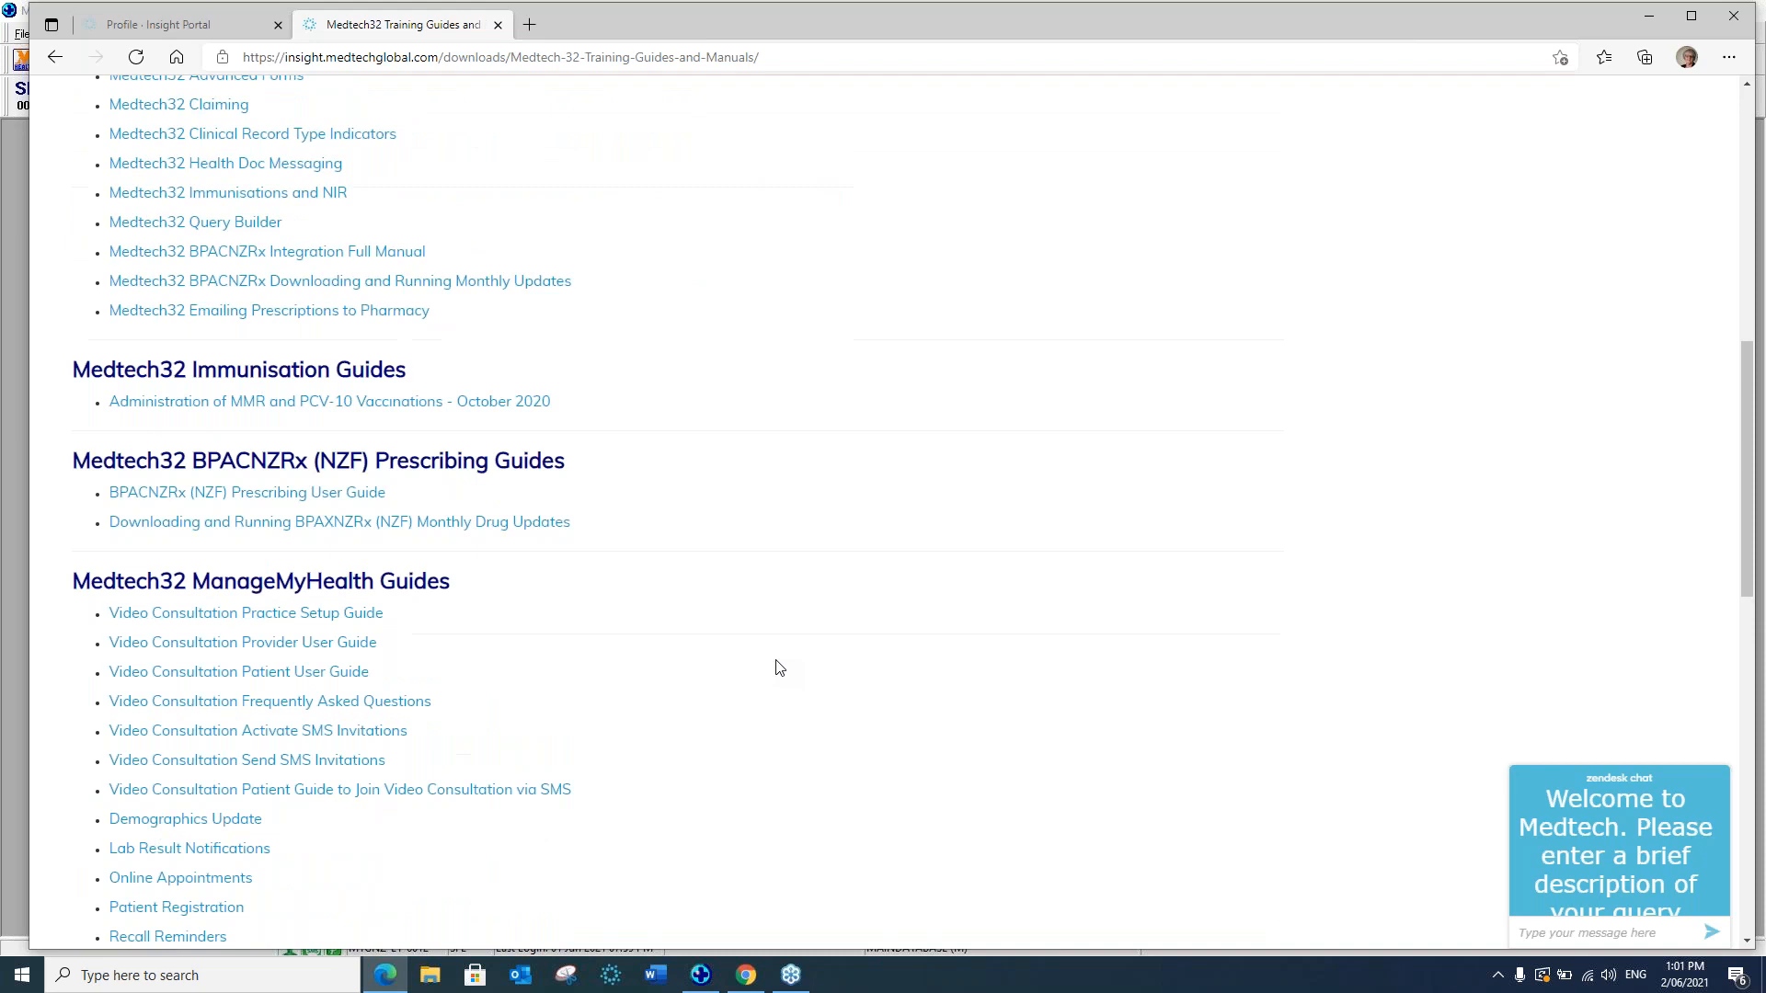
scroll(779, 667, down, 6)
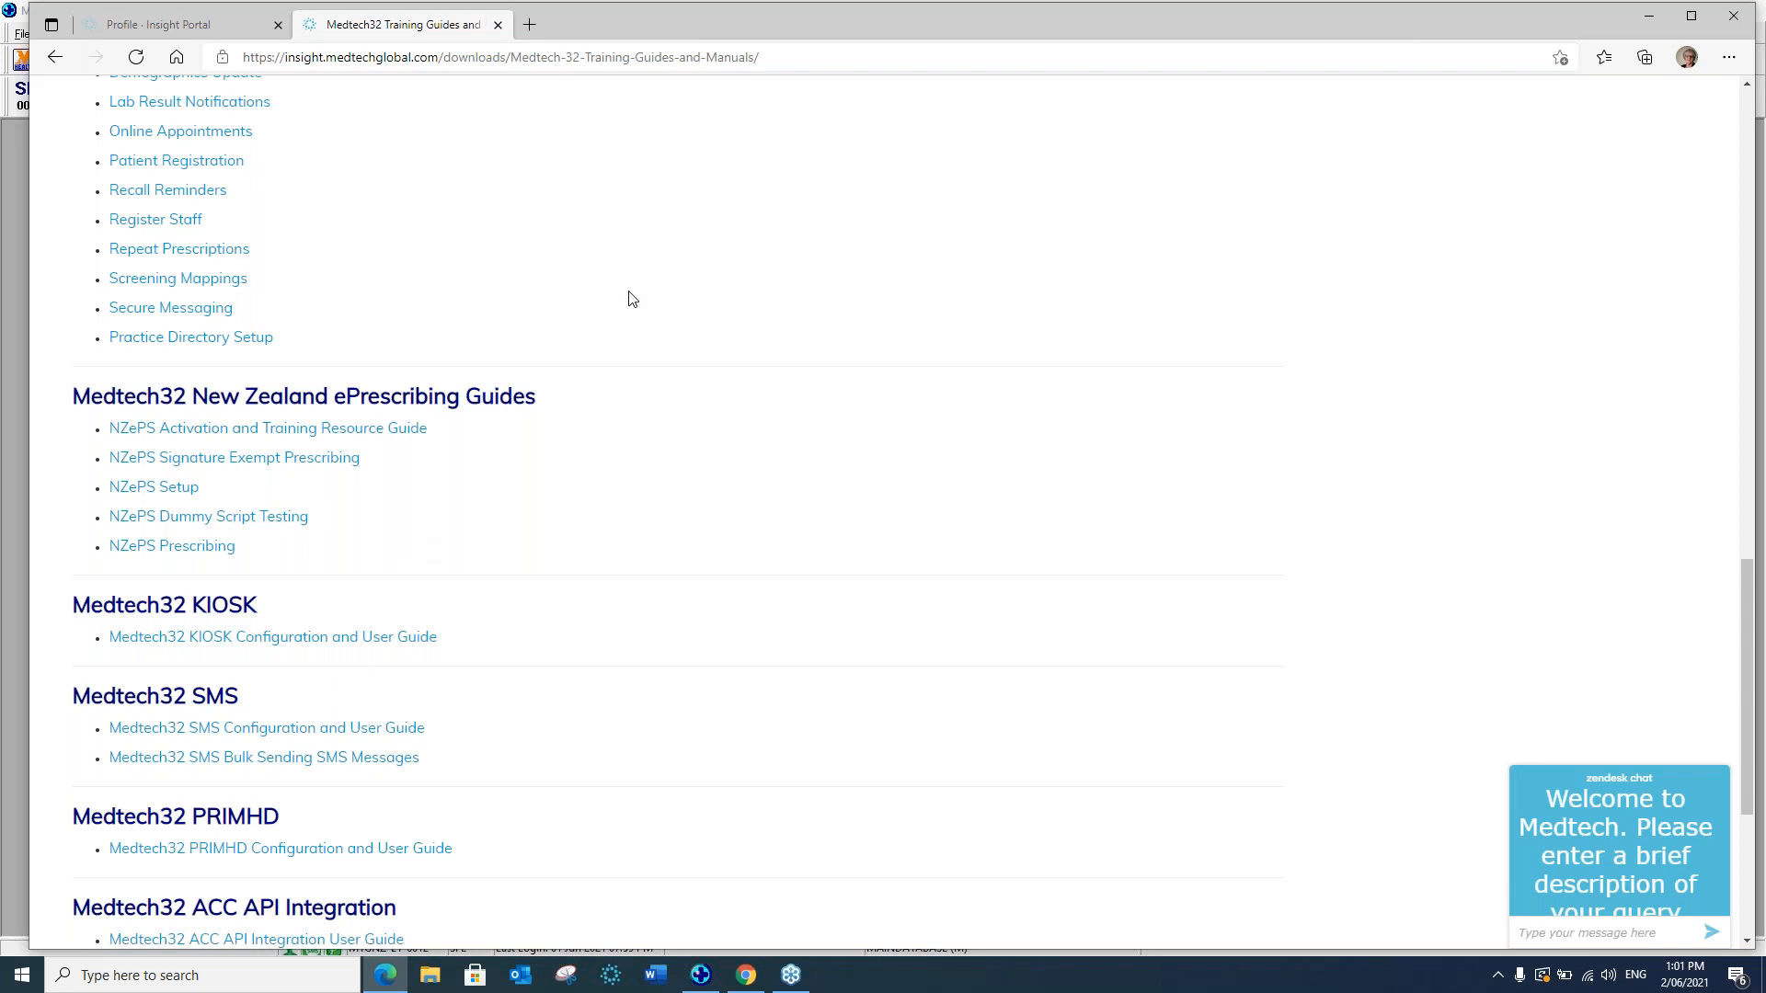
click(1650, 18)
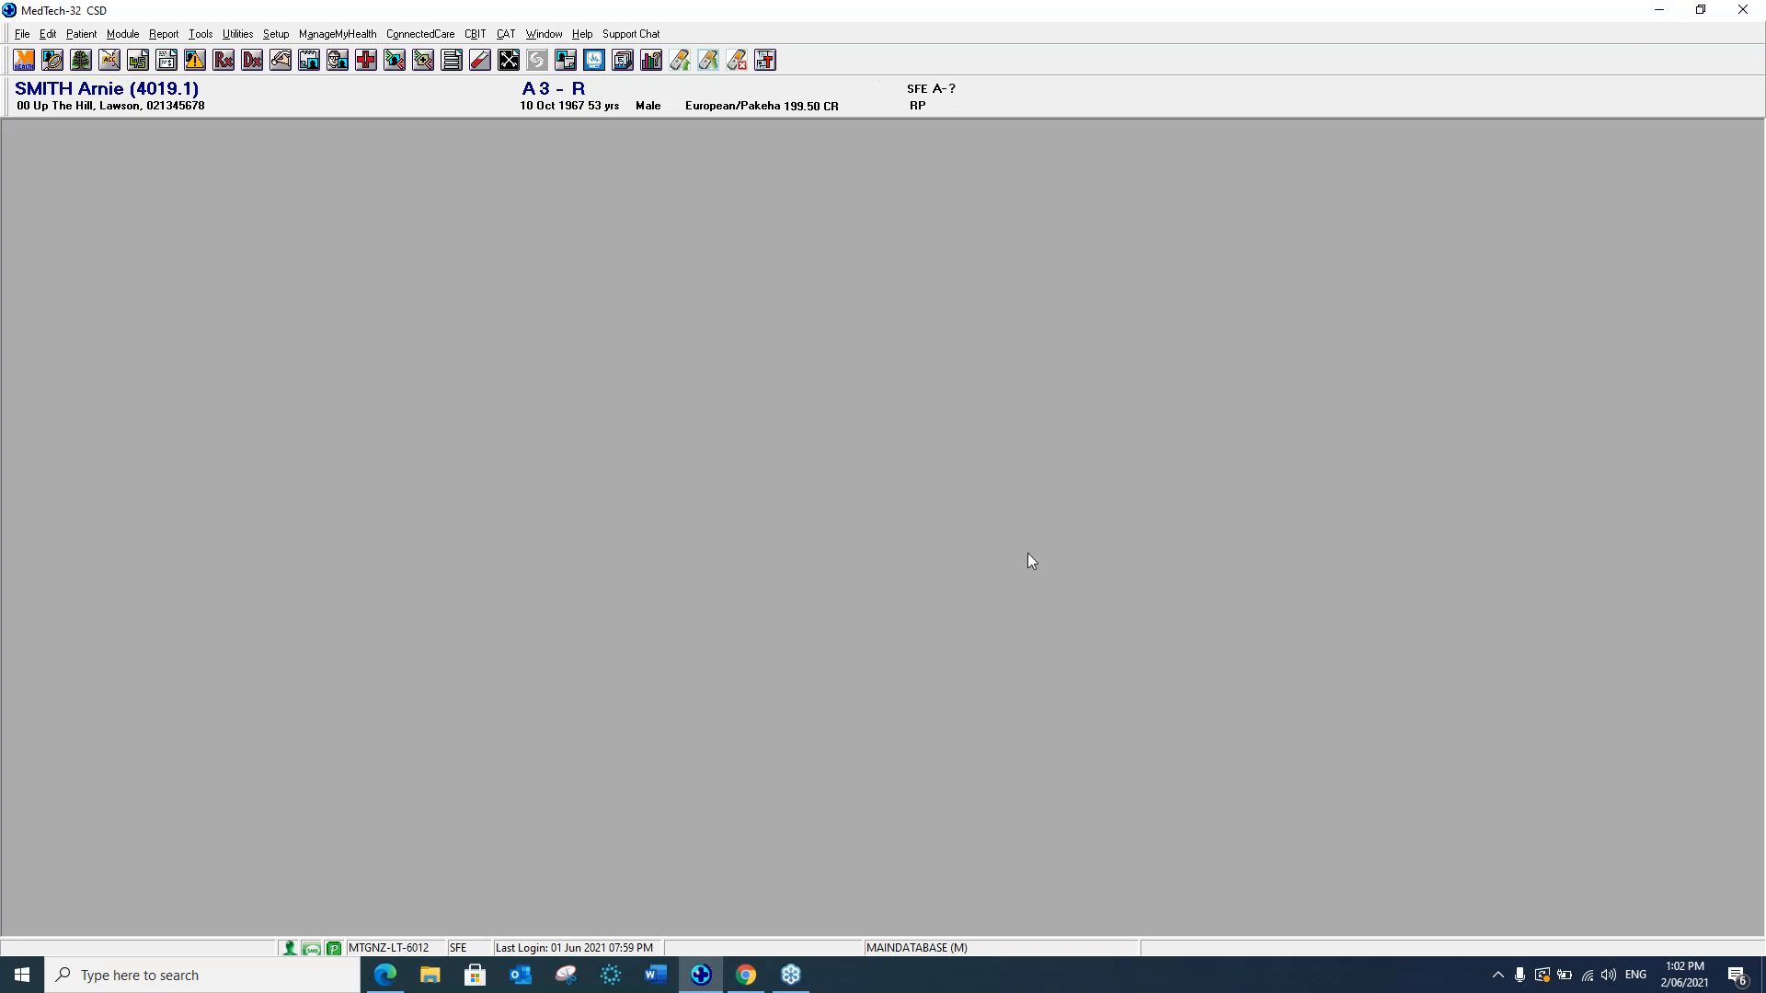
Search Windows for "service" and open the Services app.
click(83, 976)
text(servi)
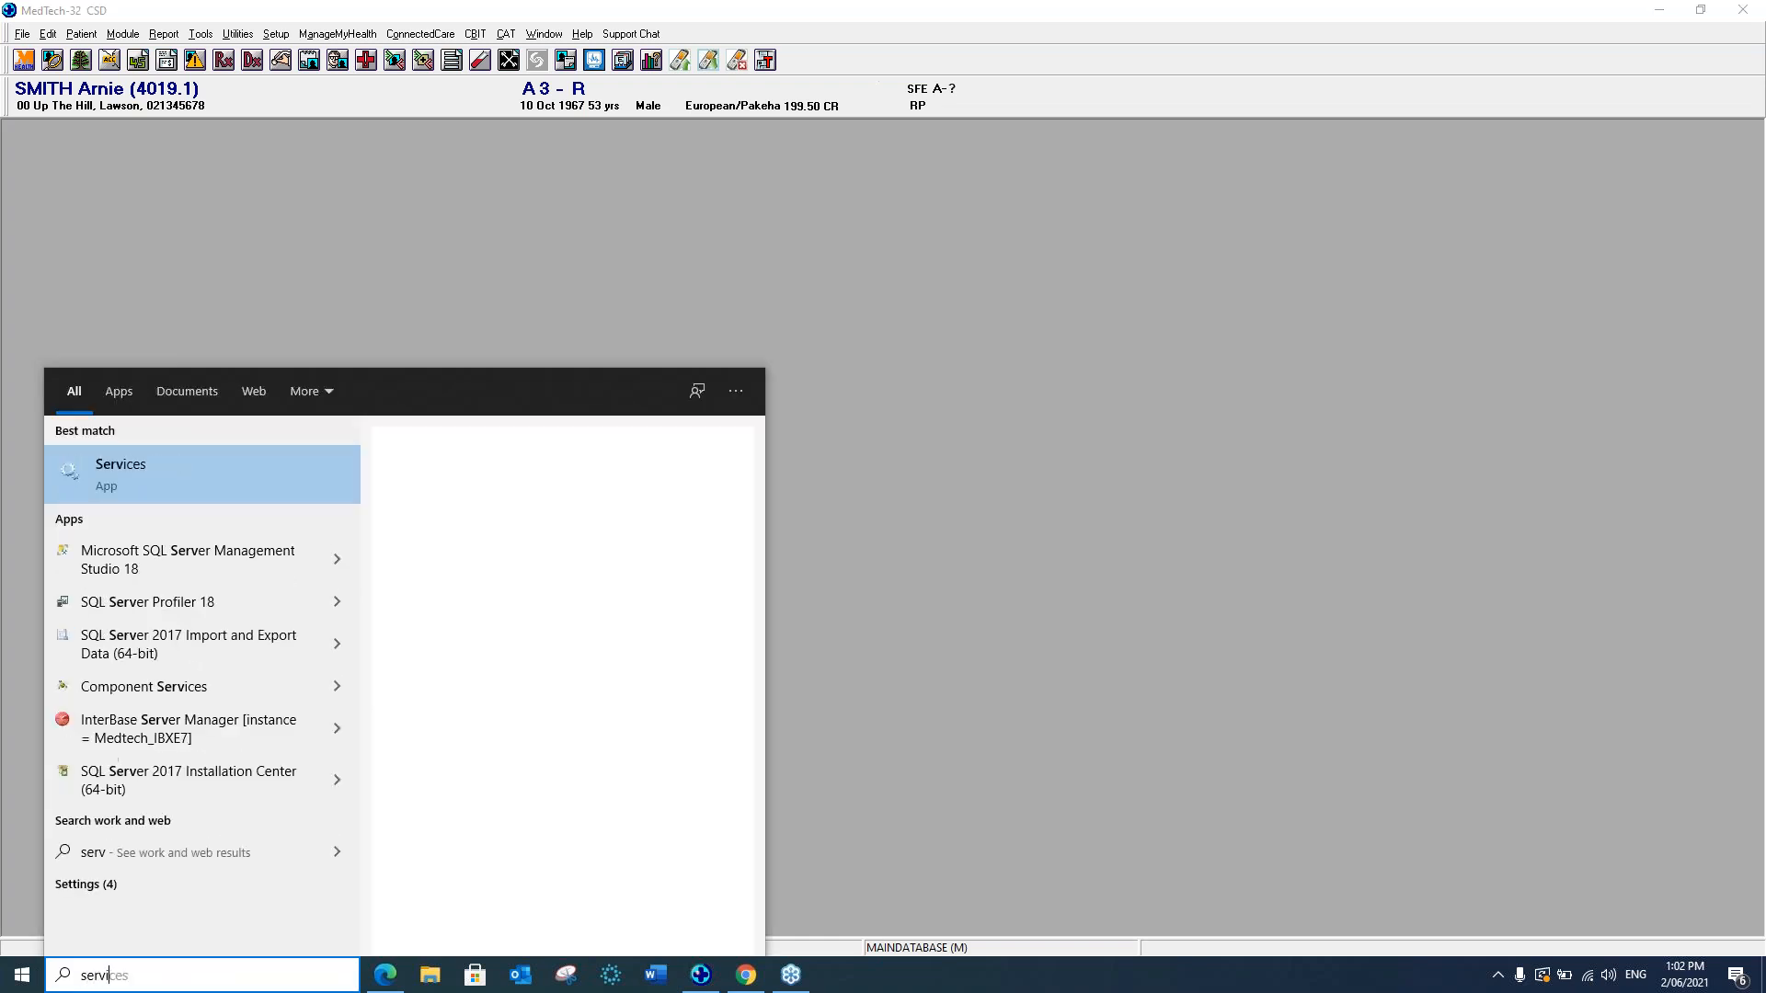
text(ce)
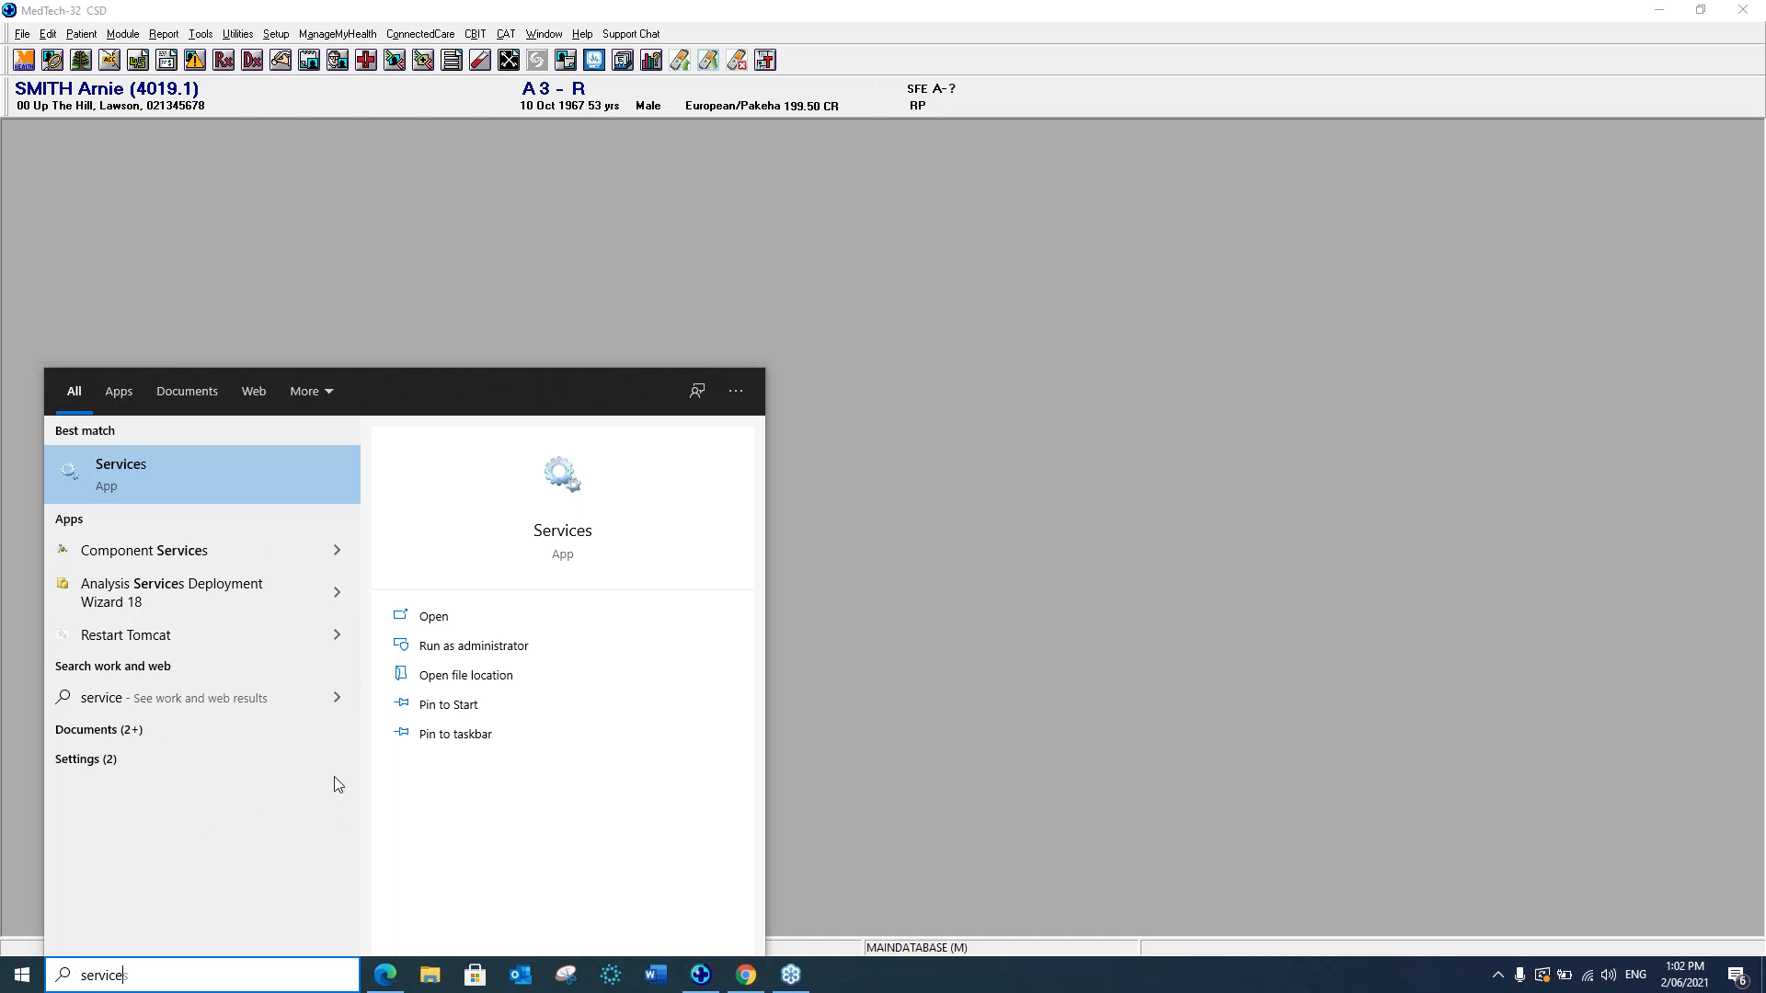
click(157, 471)
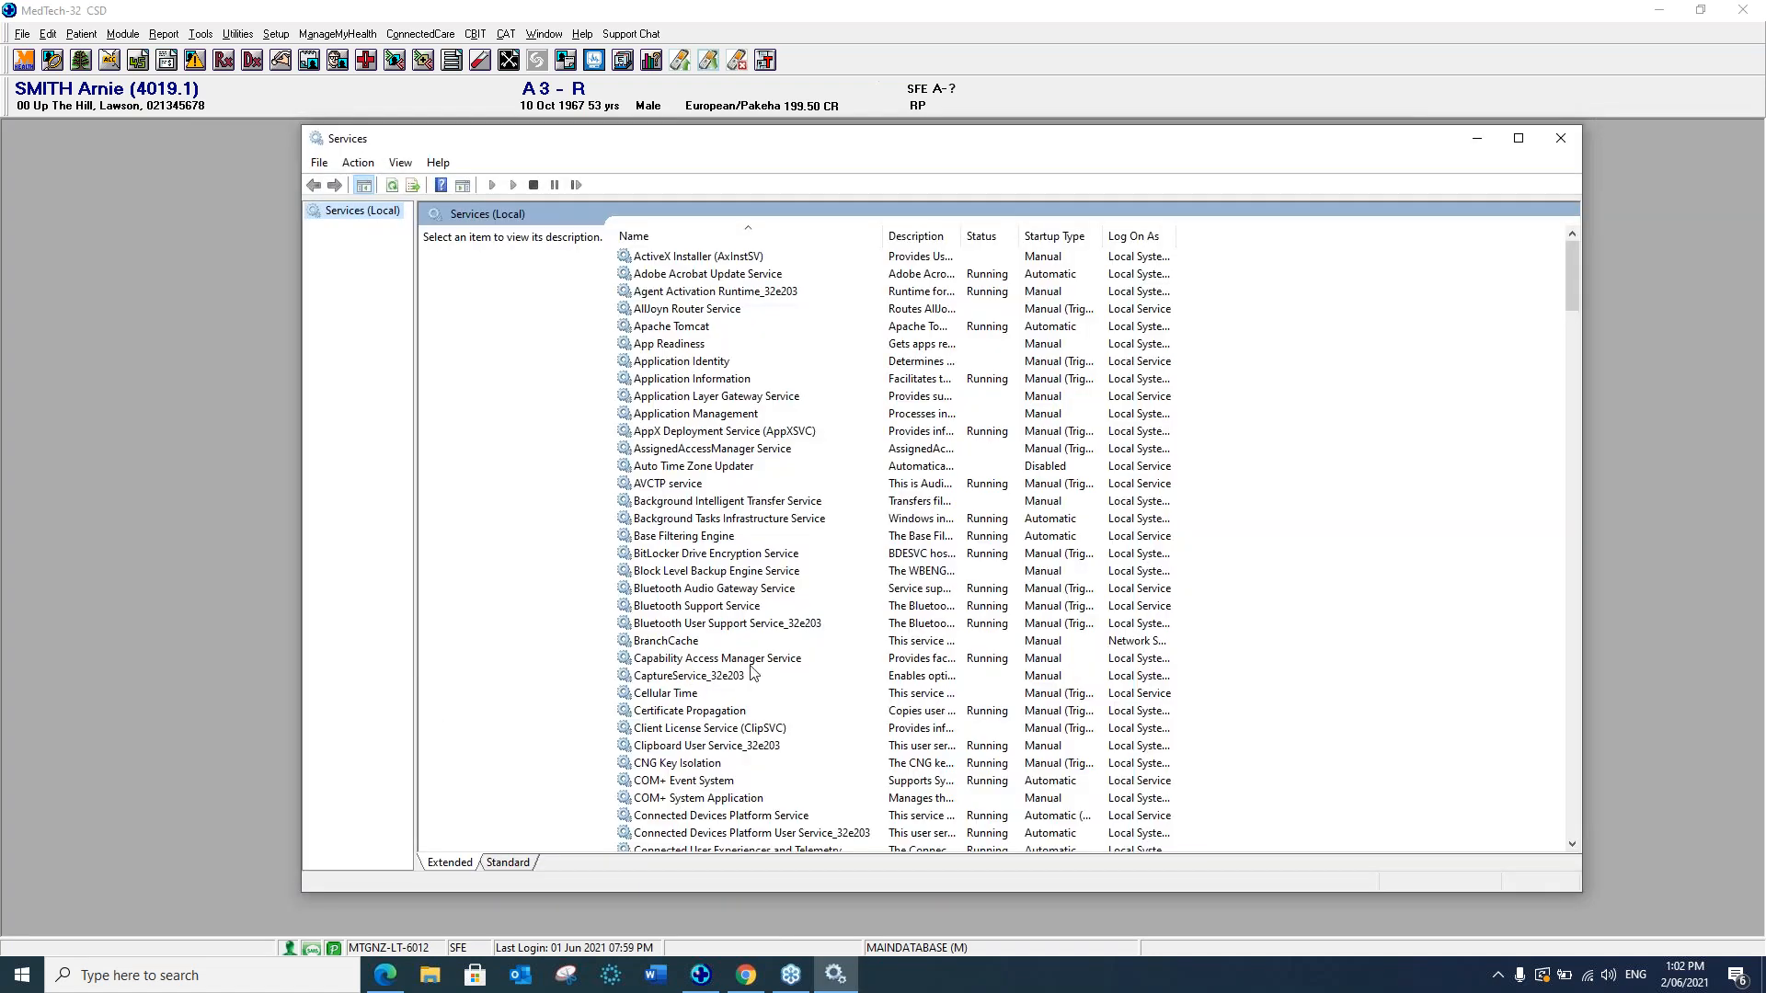
Find and select Medtech Services in the services list to check its status, and close the Services window.
scroll(749, 671, down, 14)
scroll(749, 671, down, 20)
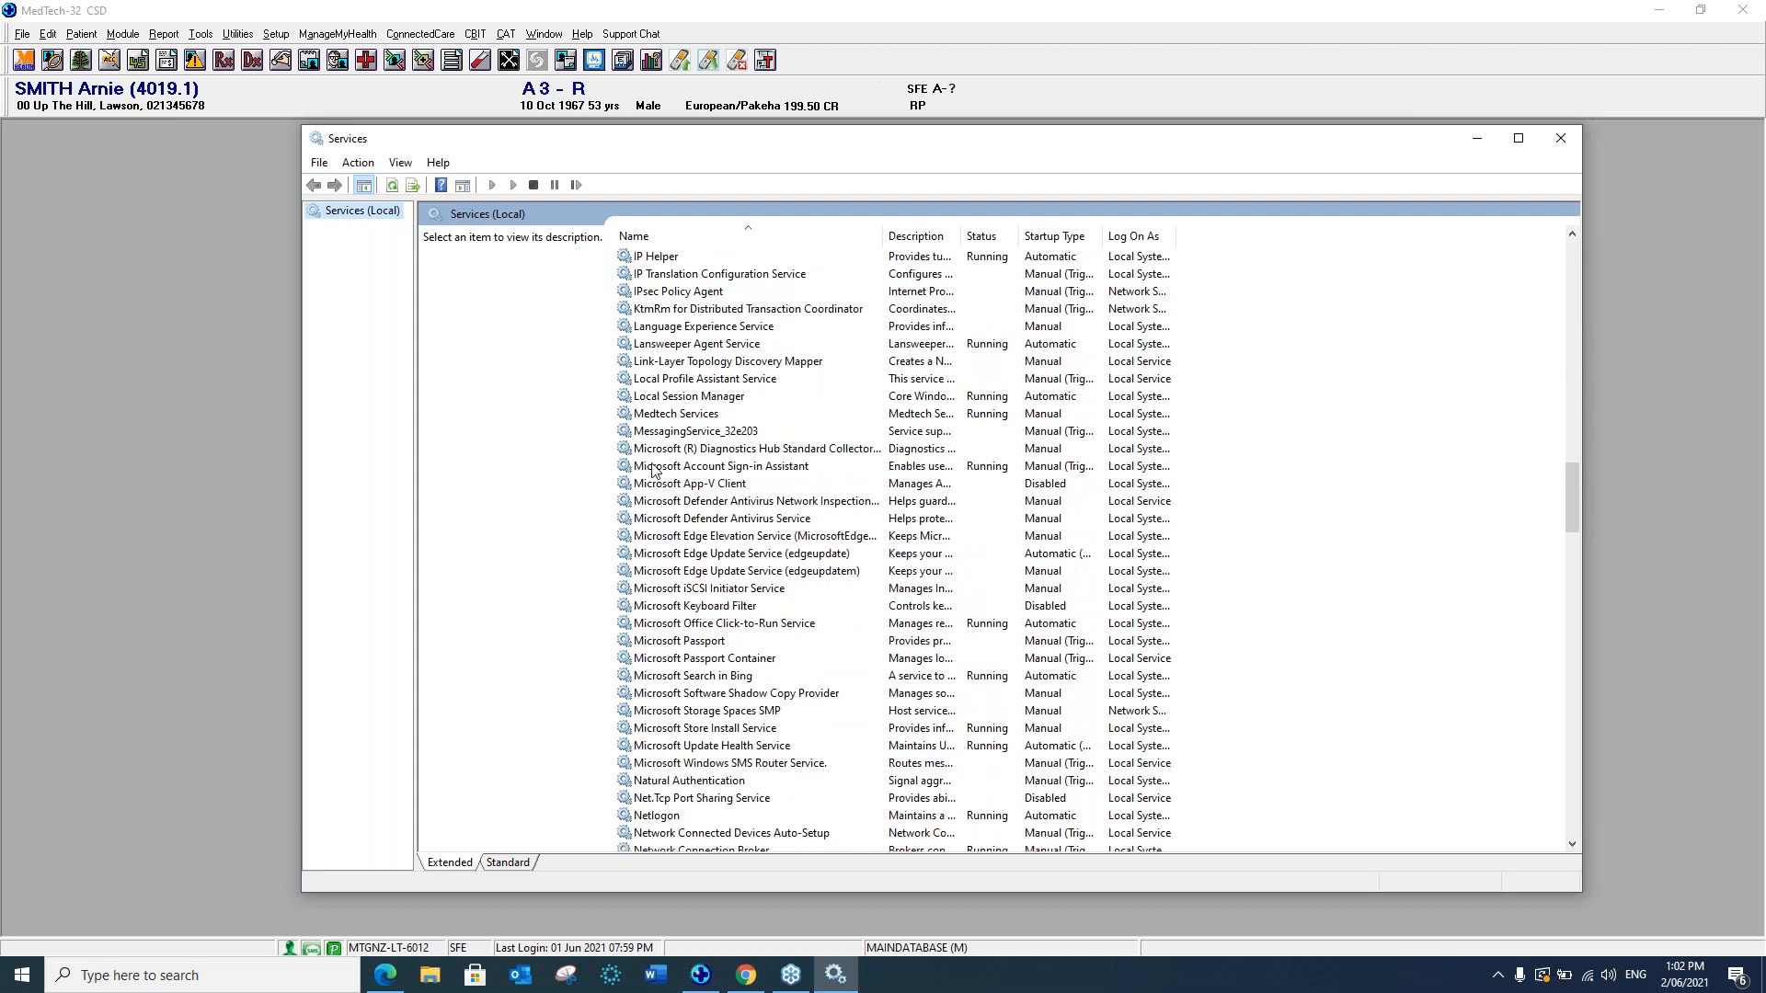
click(651, 416)
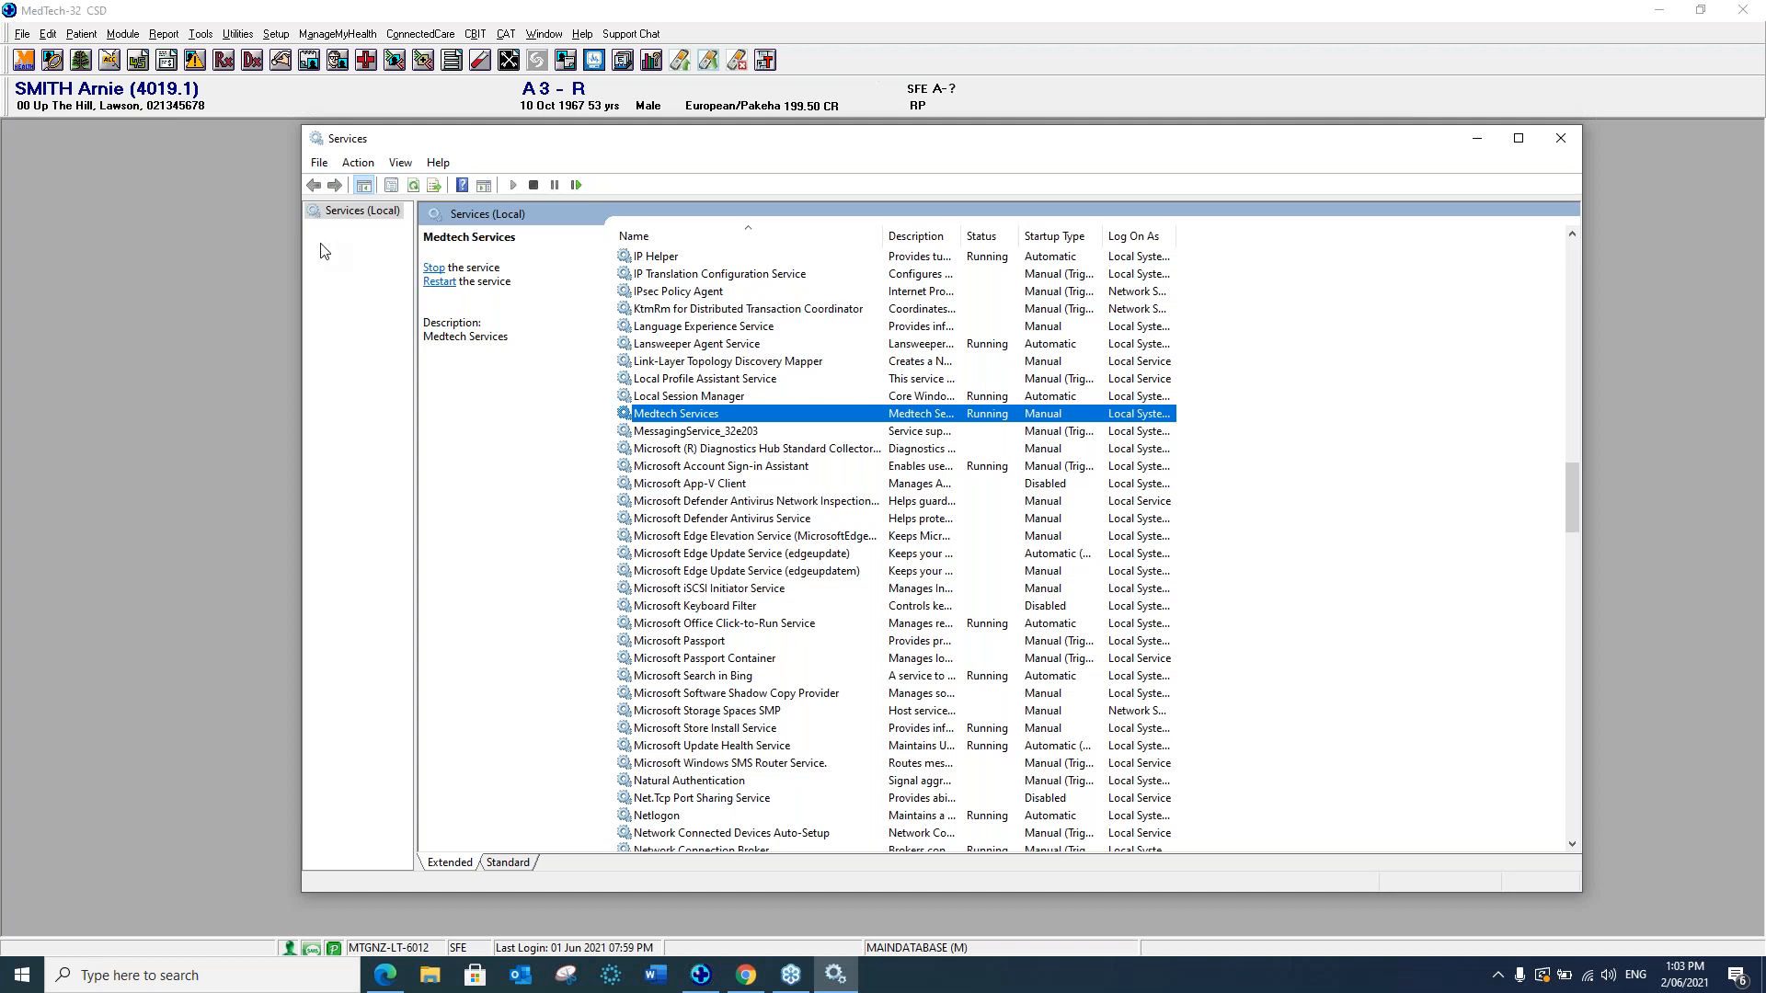
drag(962, 149, 665, 160)
click(1259, 153)
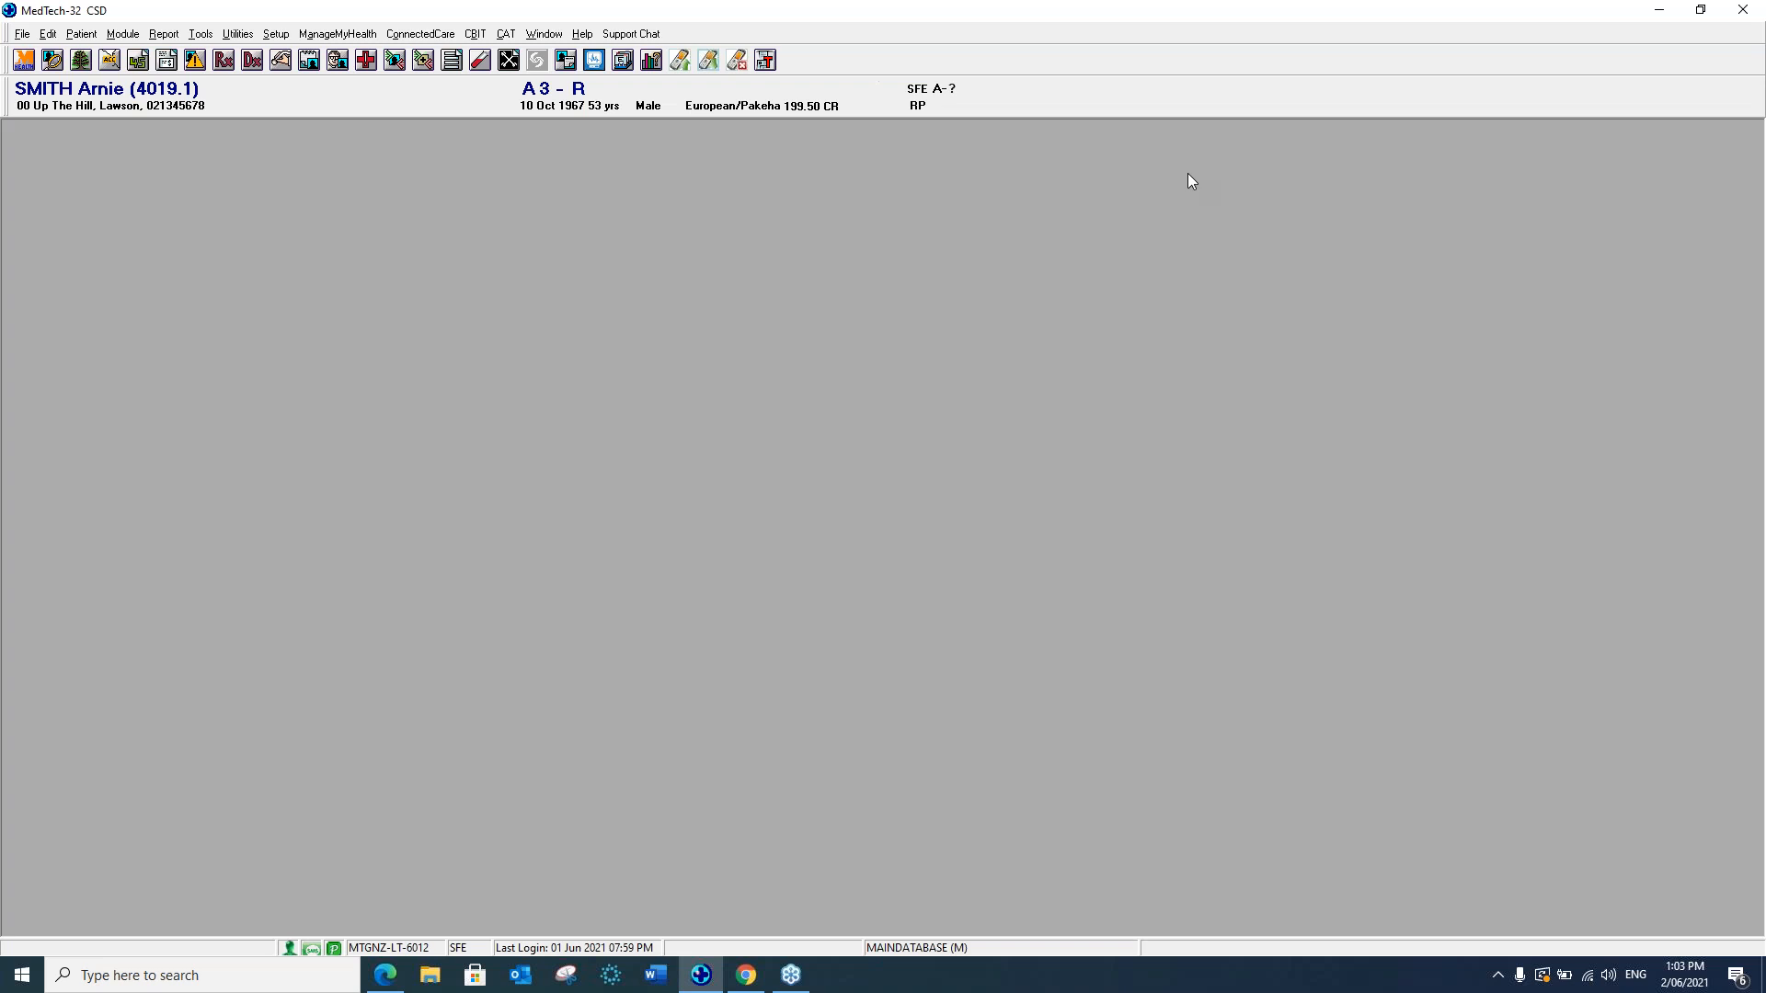
View the sent messages in the SMS outbox and close it.
click(680, 61)
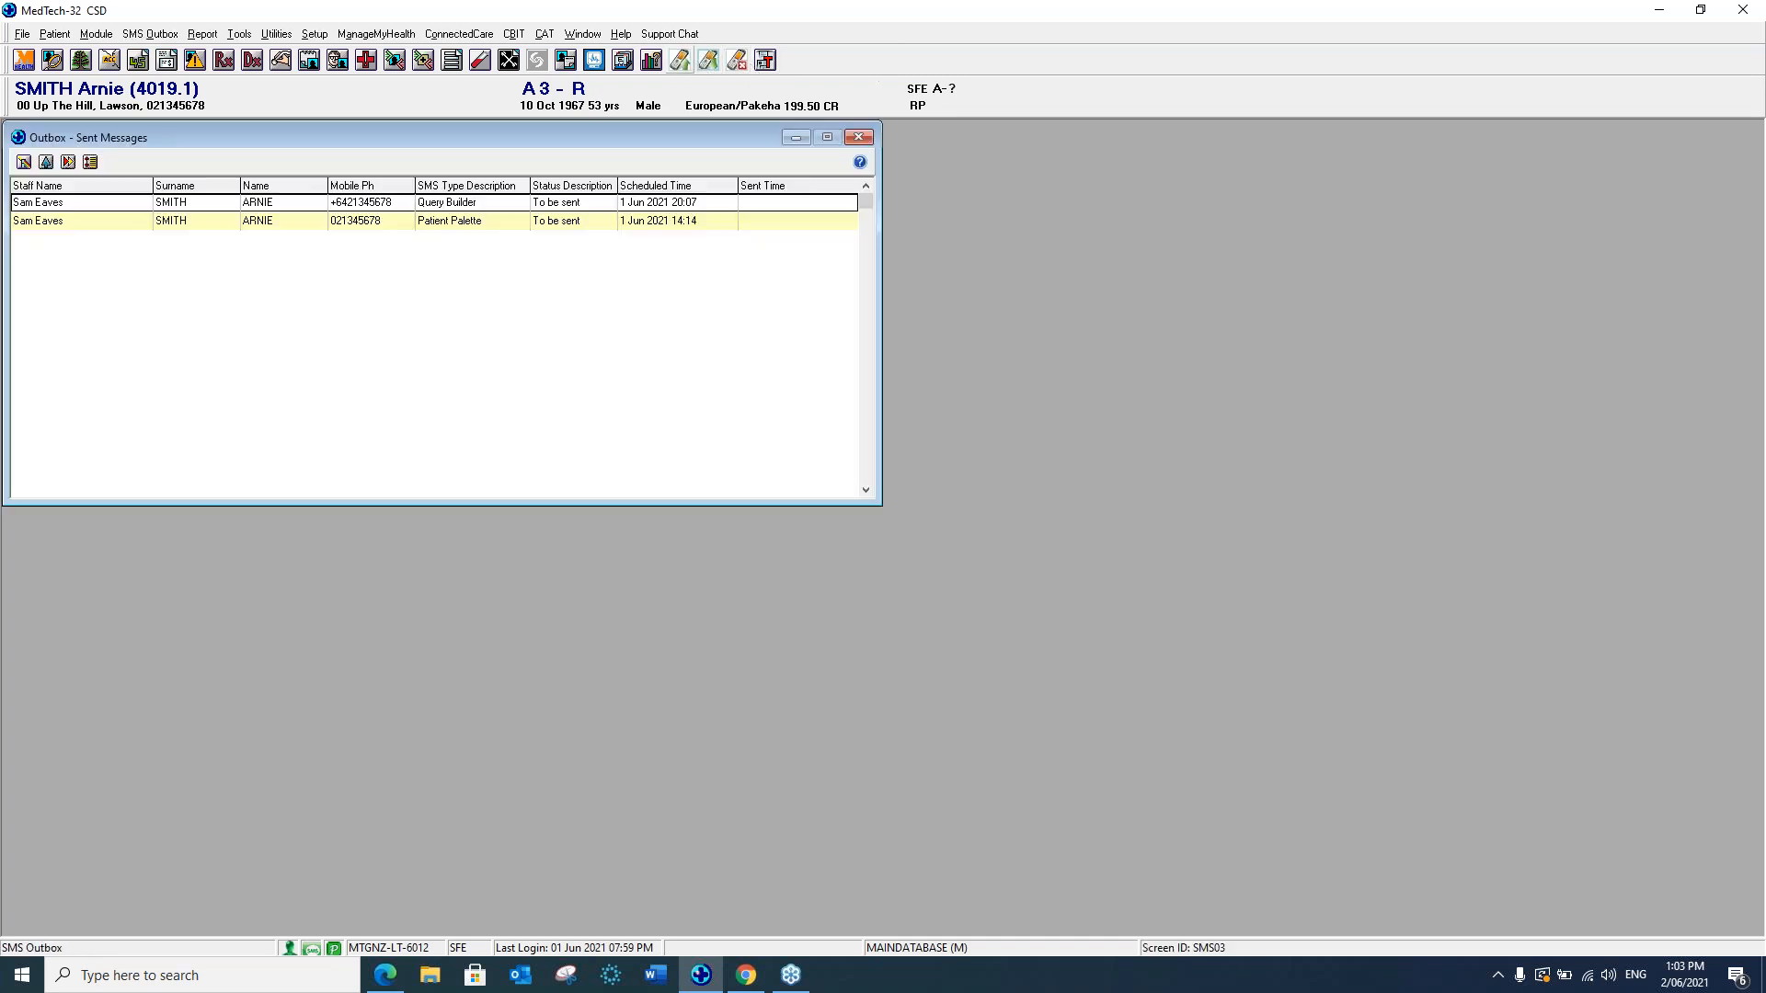
click(861, 138)
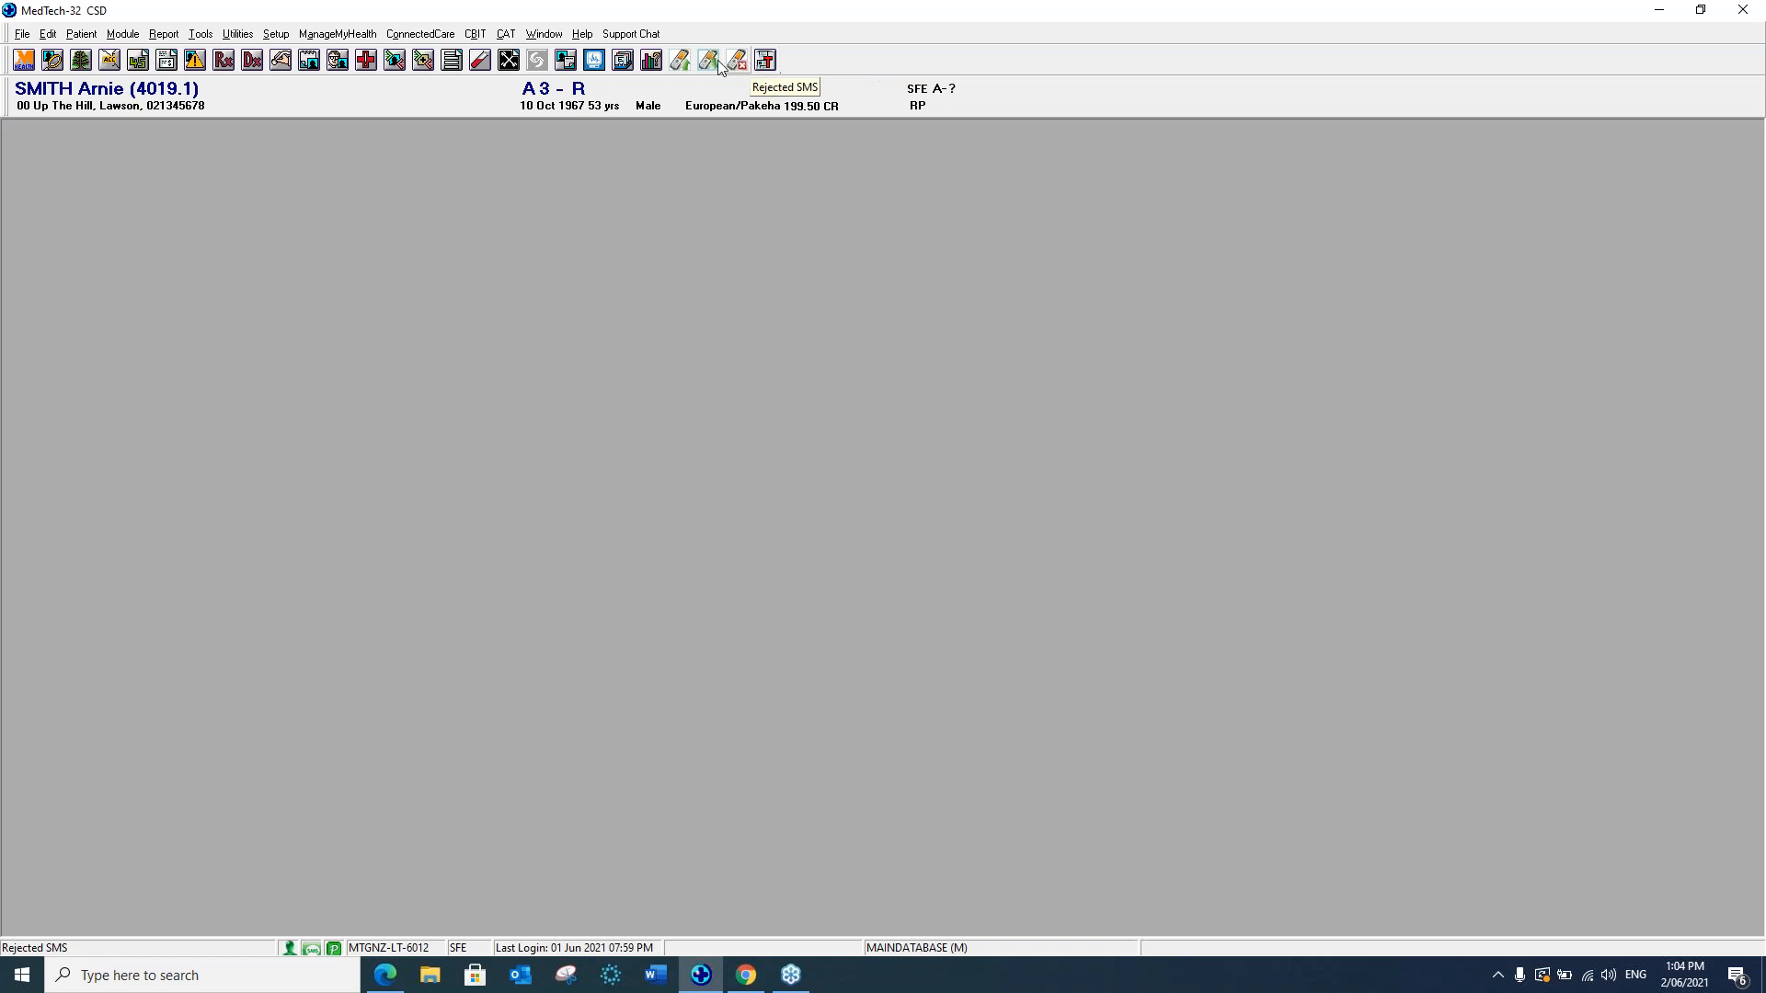
click(773, 61)
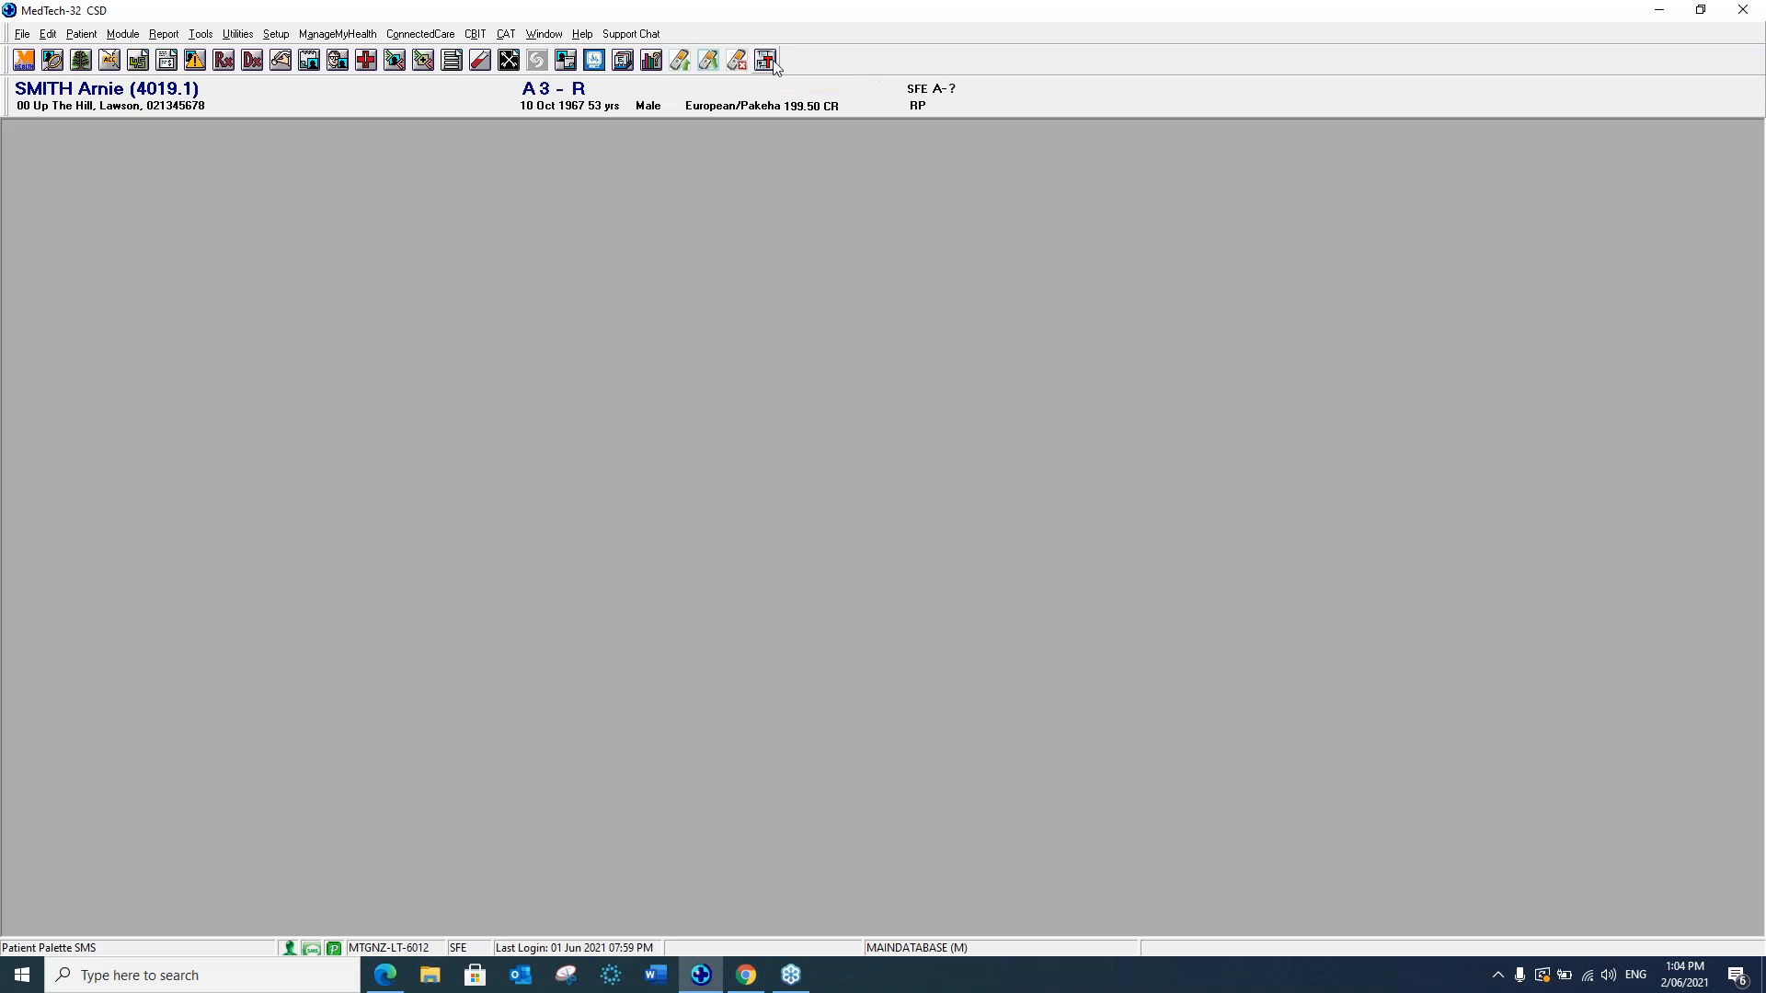
Open the ManageMyHealth SMS text message setup and set the first appointment reminder's time unit to days.
click(330, 37)
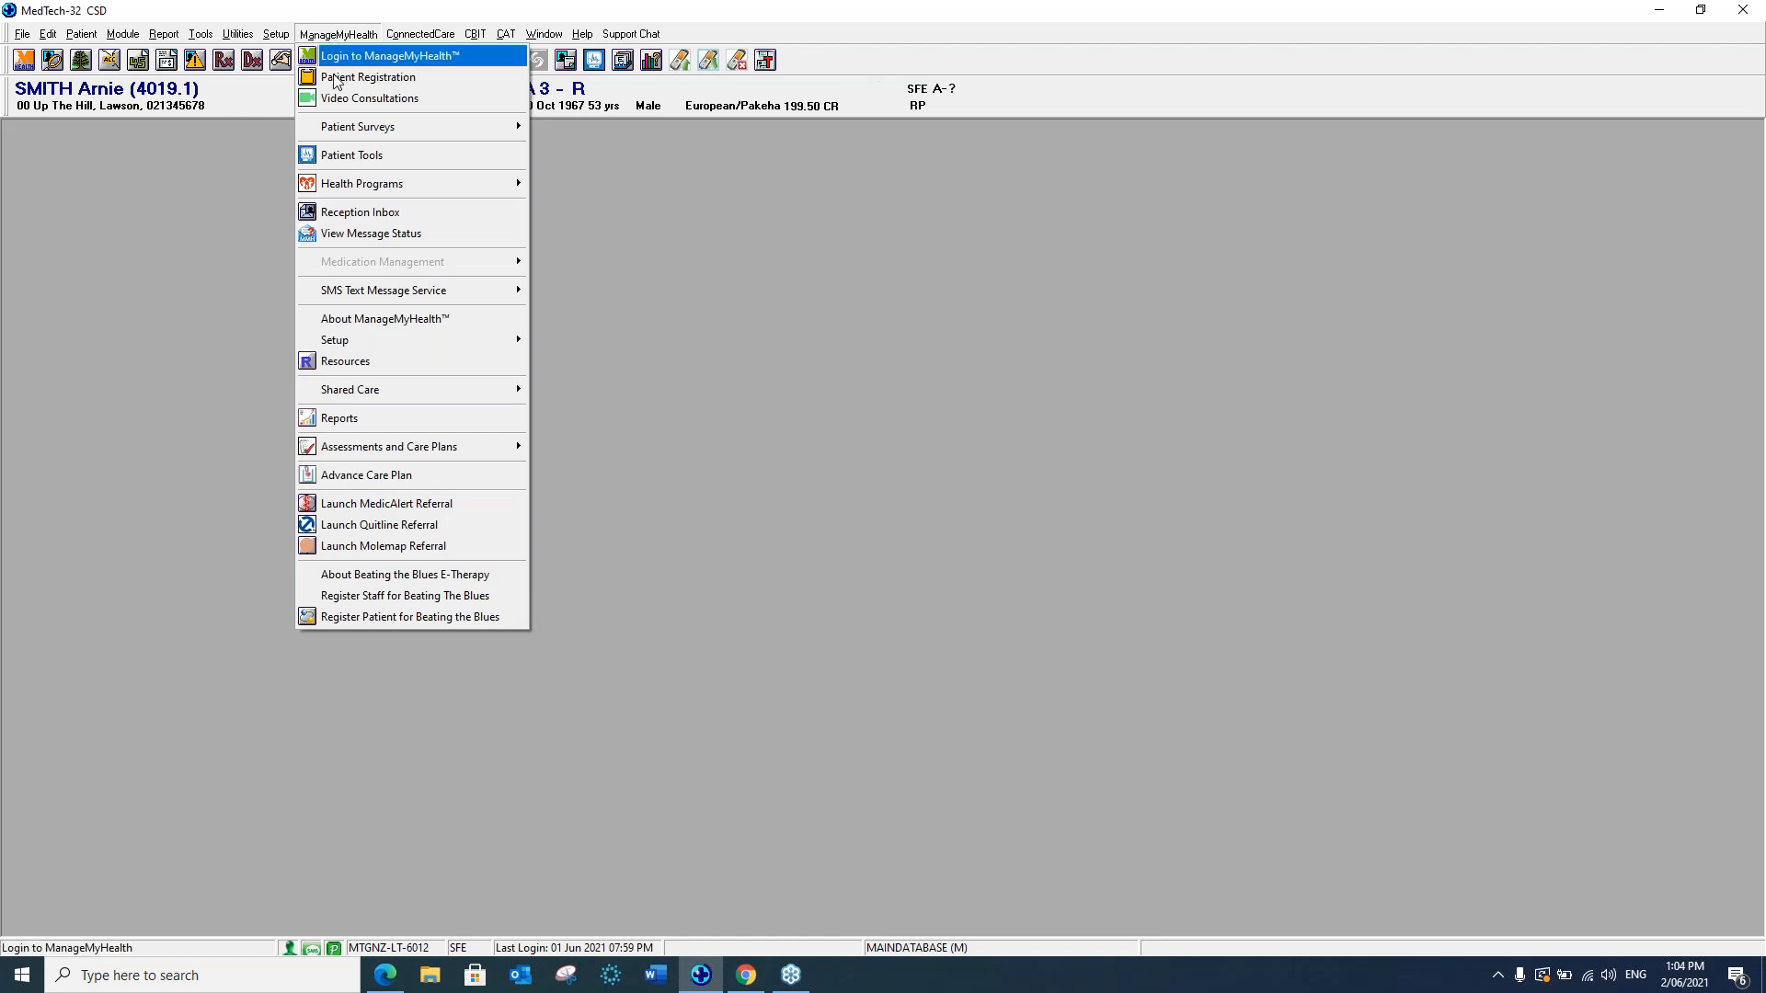
mouse_move(337, 292)
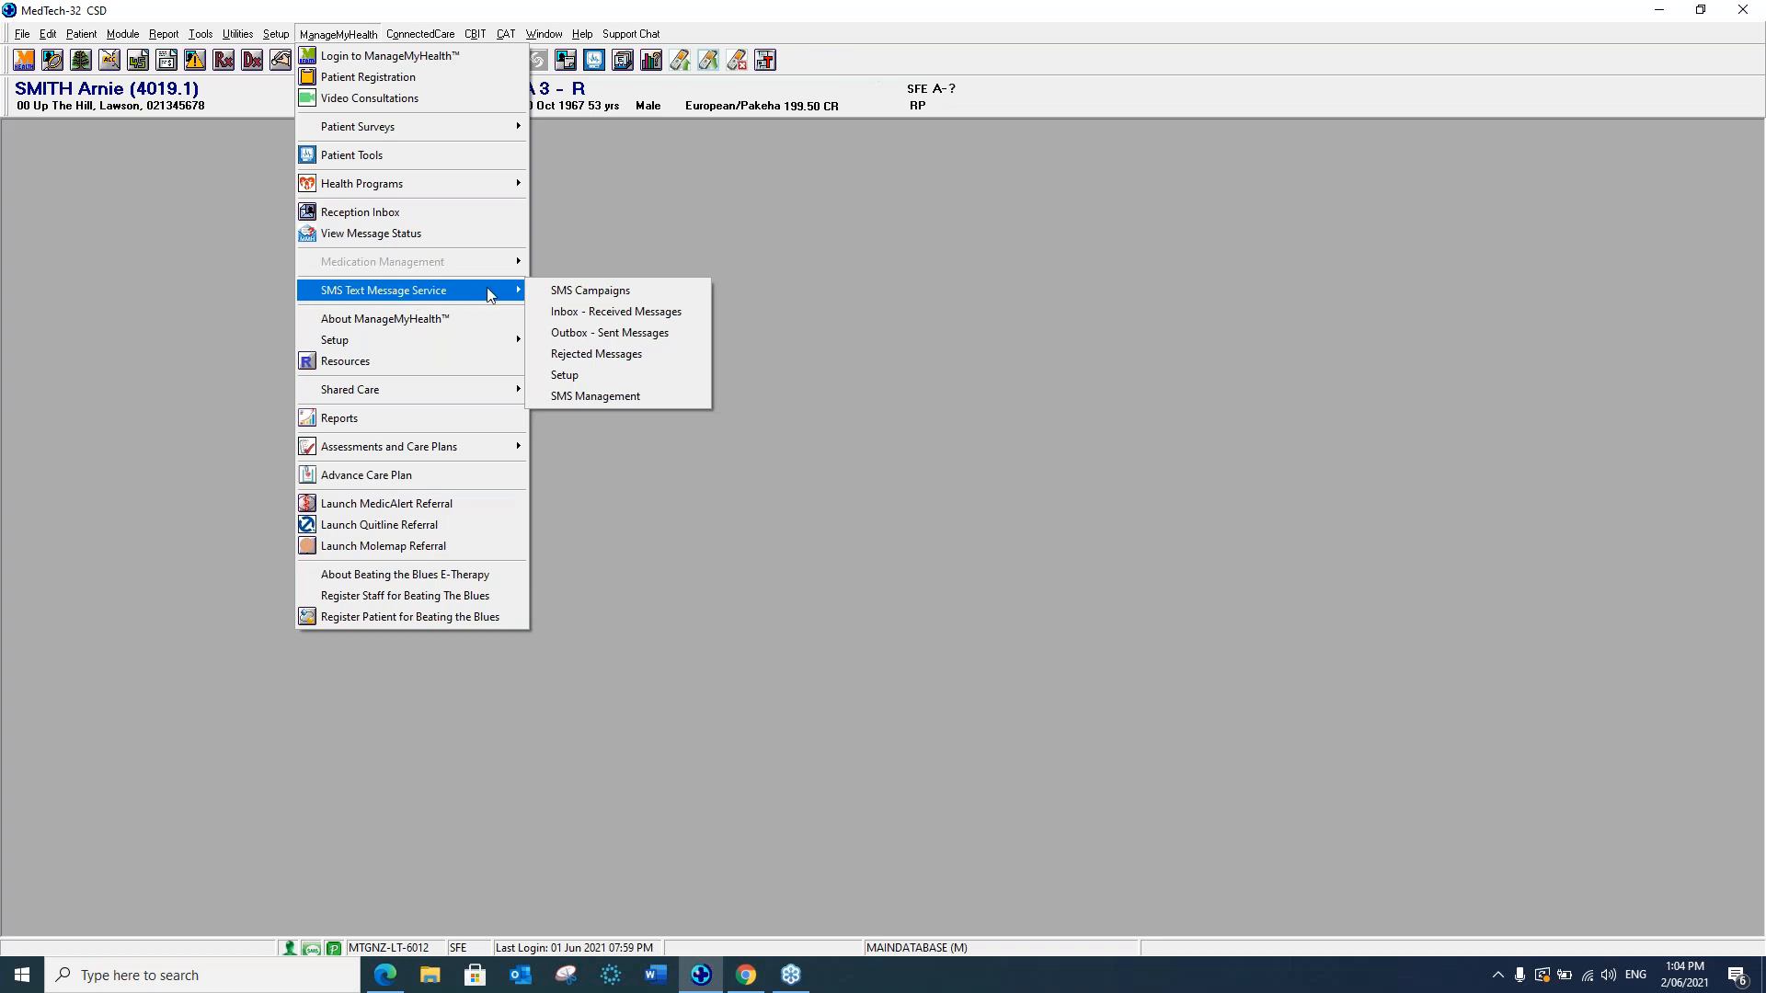
click(572, 380)
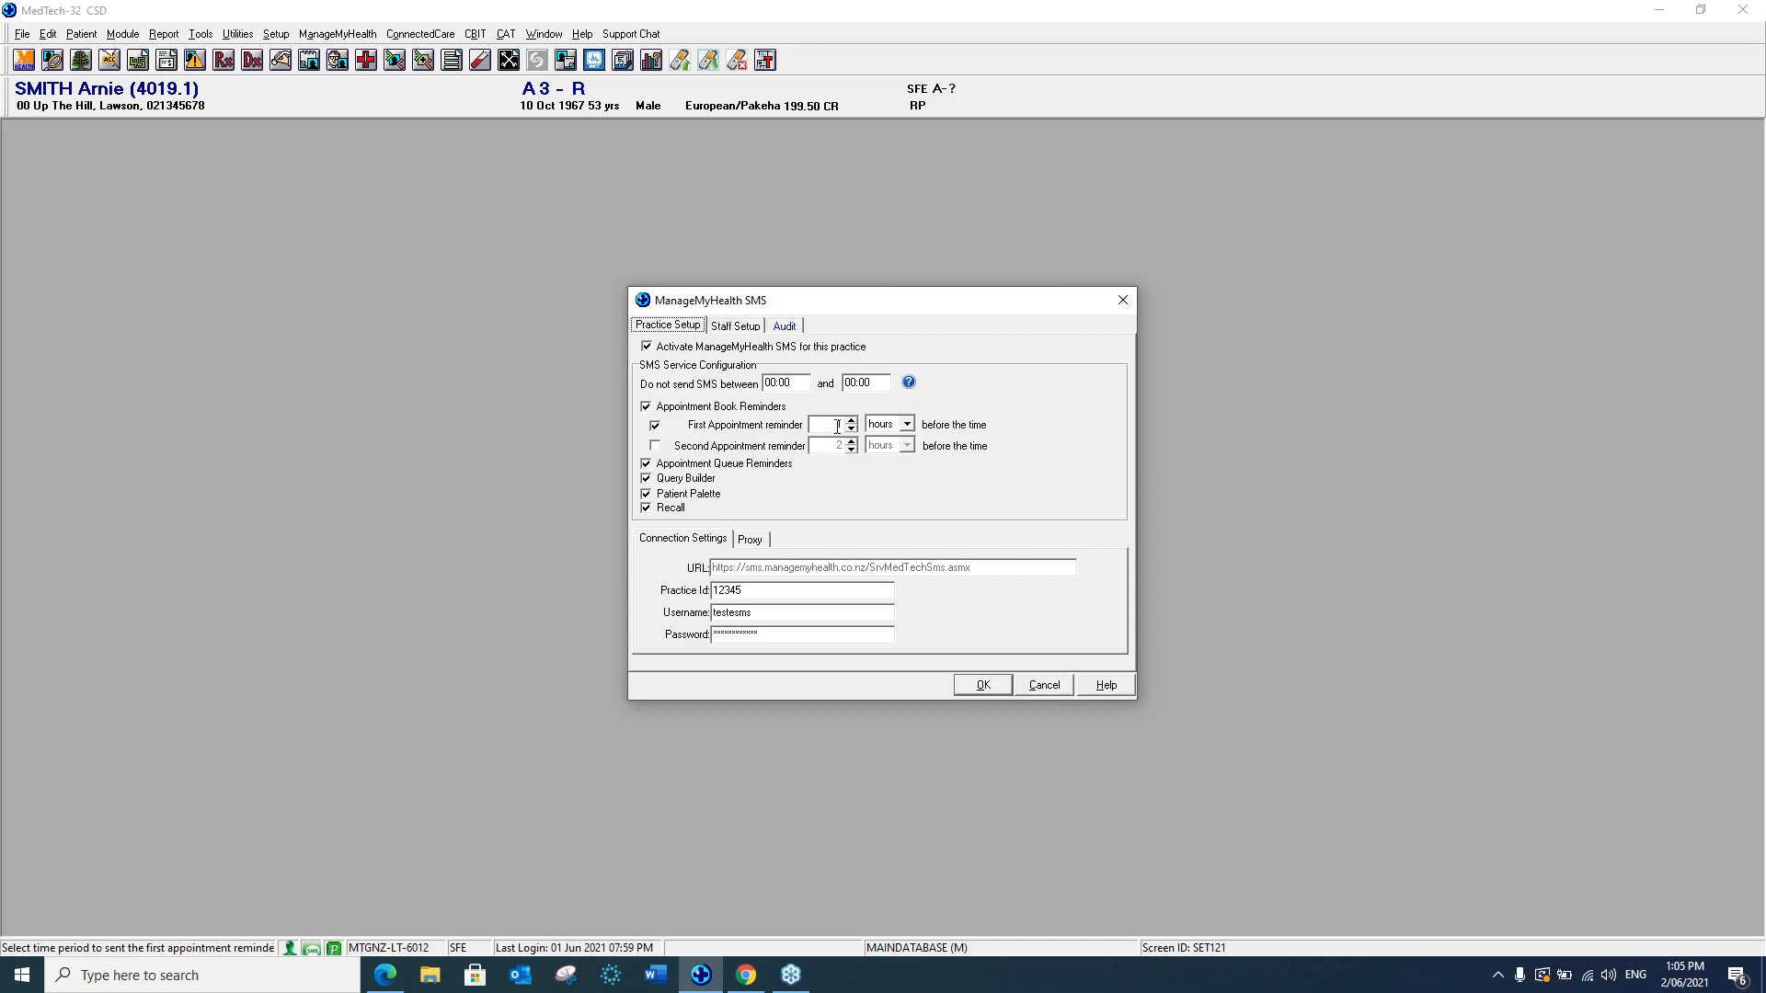
click(906, 425)
click(890, 441)
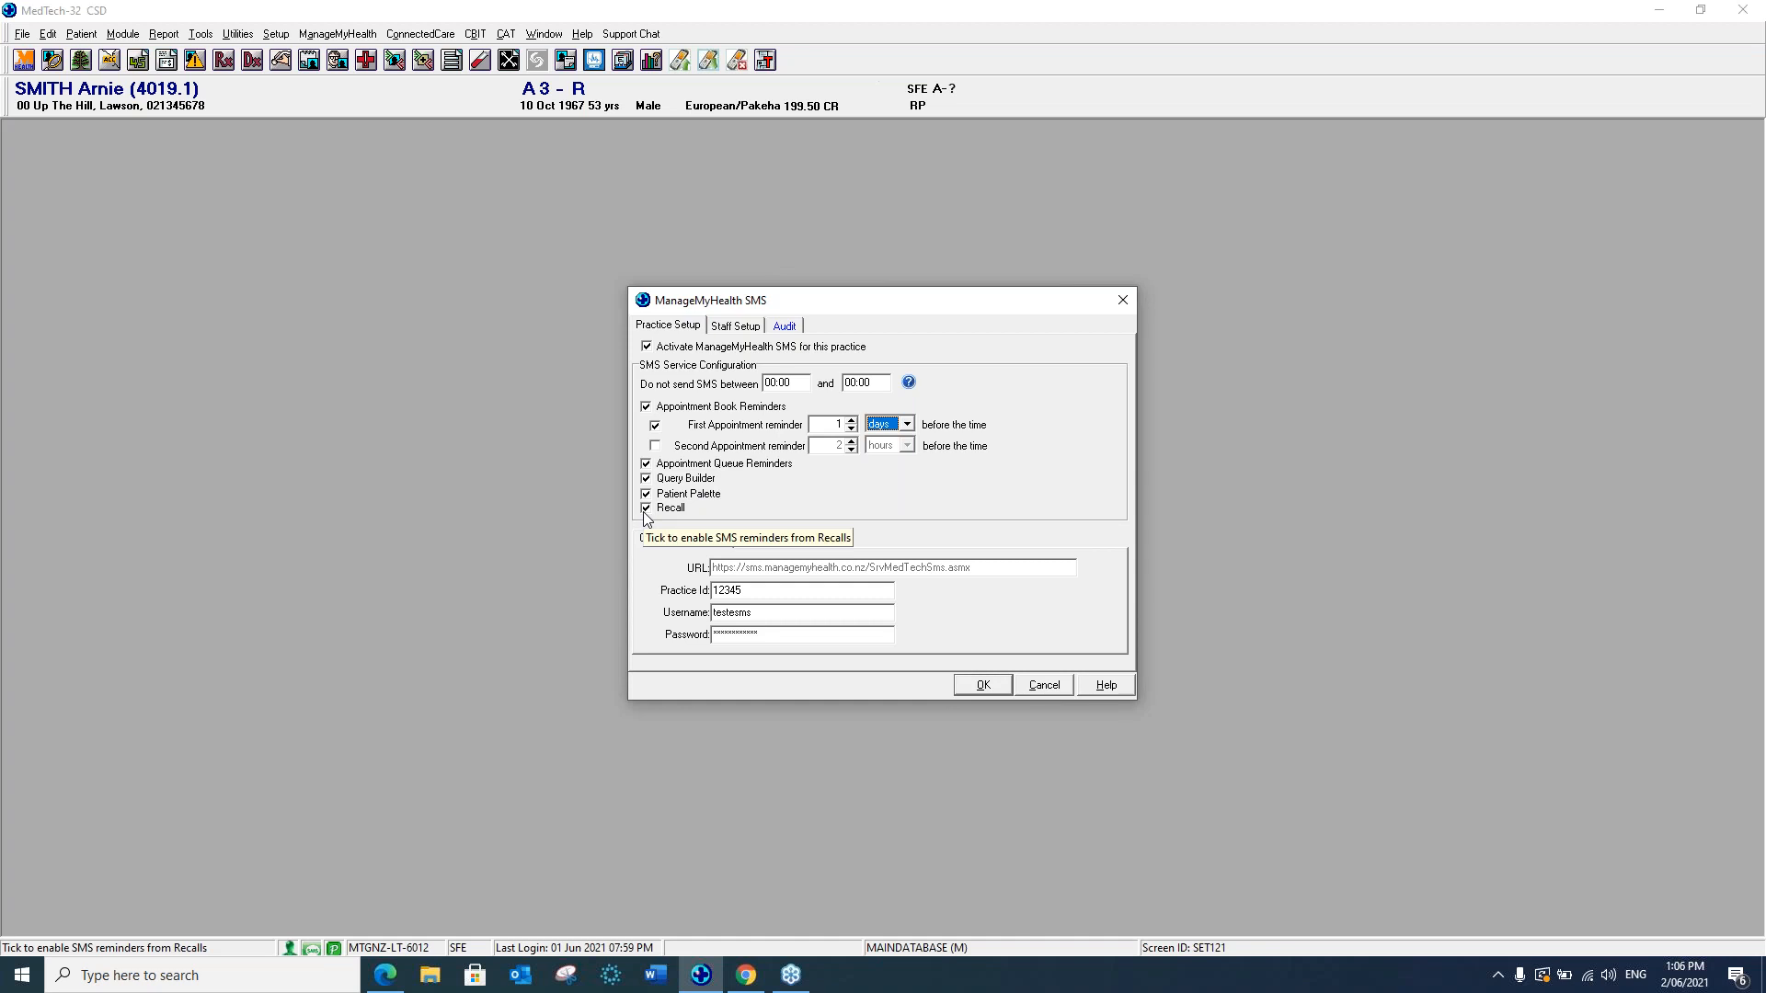
Review the appointment reminder template and each staff member's SMS functions in the staff setup, and close the SMS setup without saving.
click(736, 327)
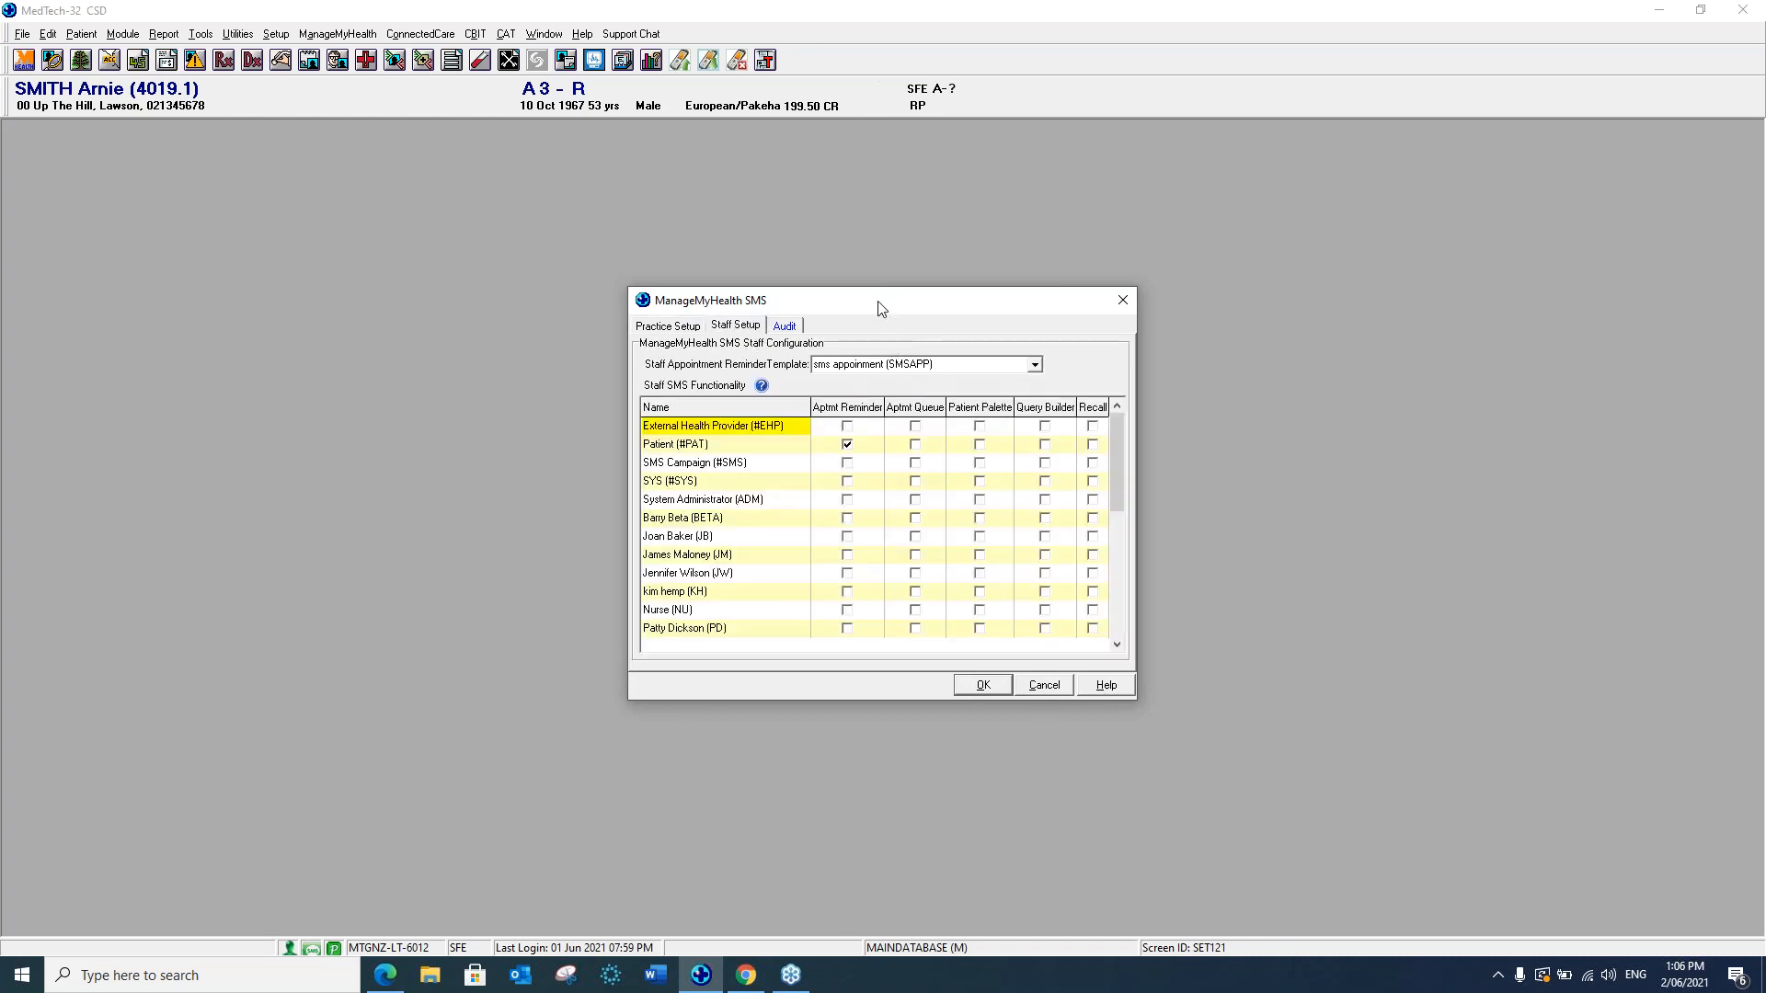
drag(875, 293, 694, 146)
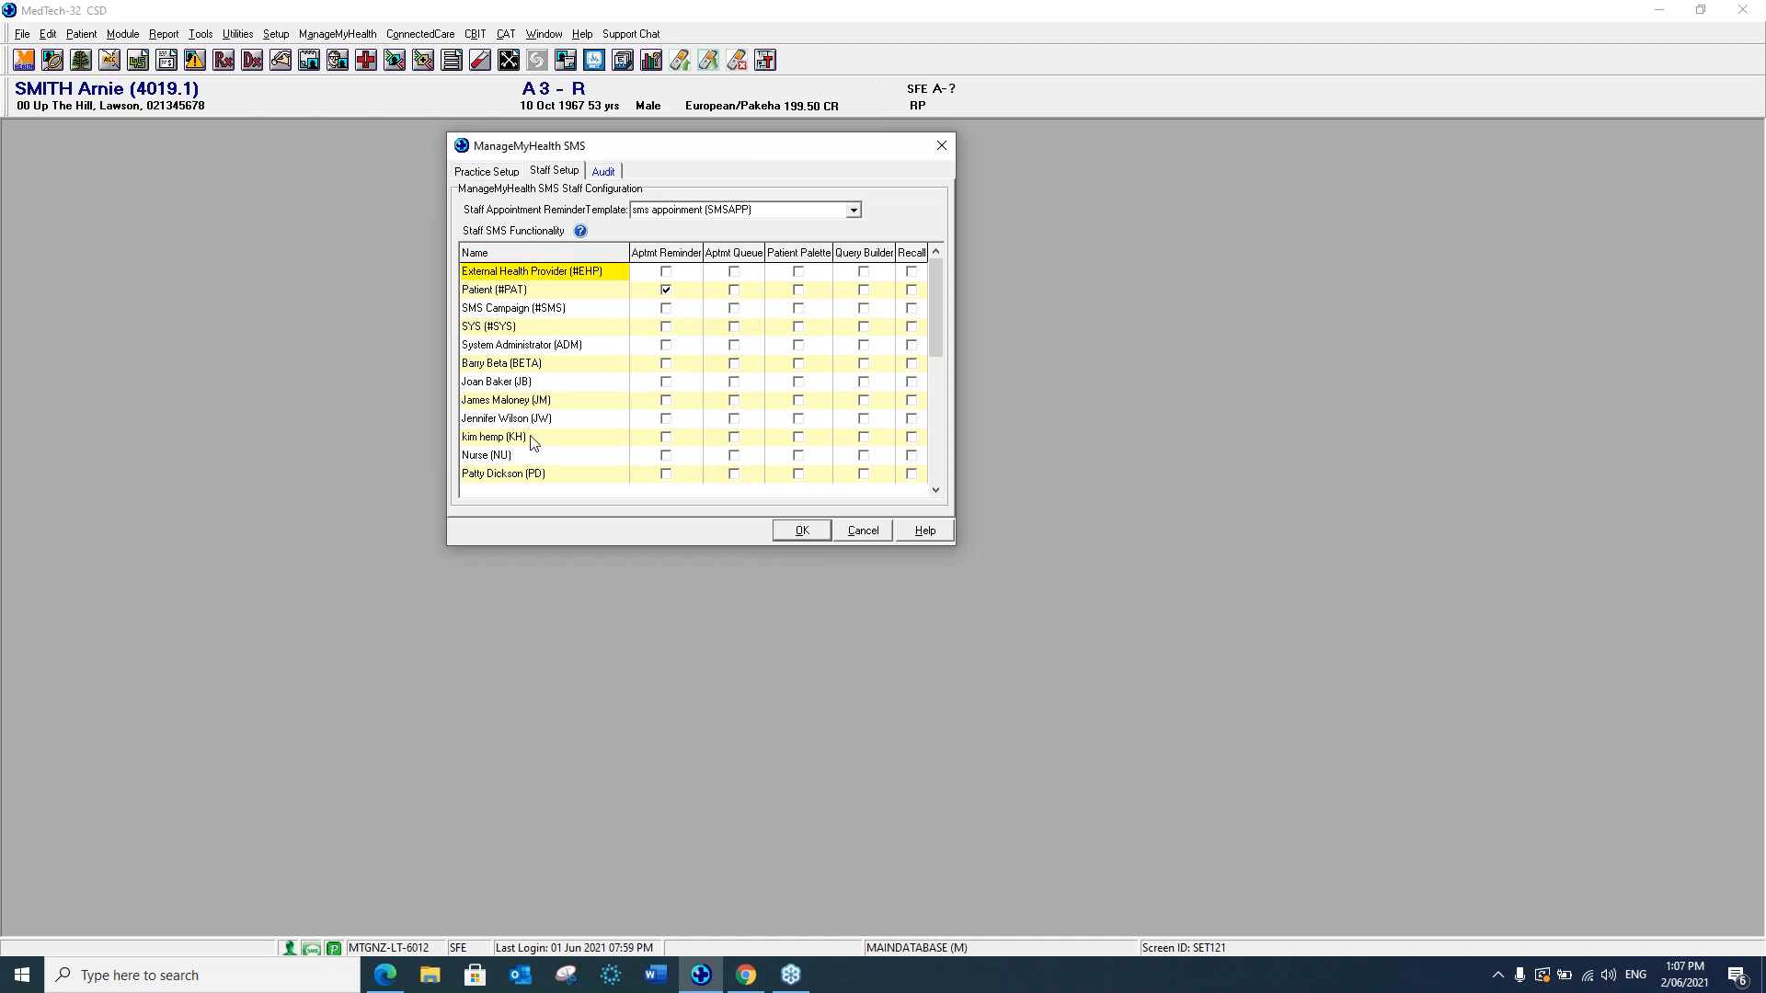
drag(937, 346, 935, 396)
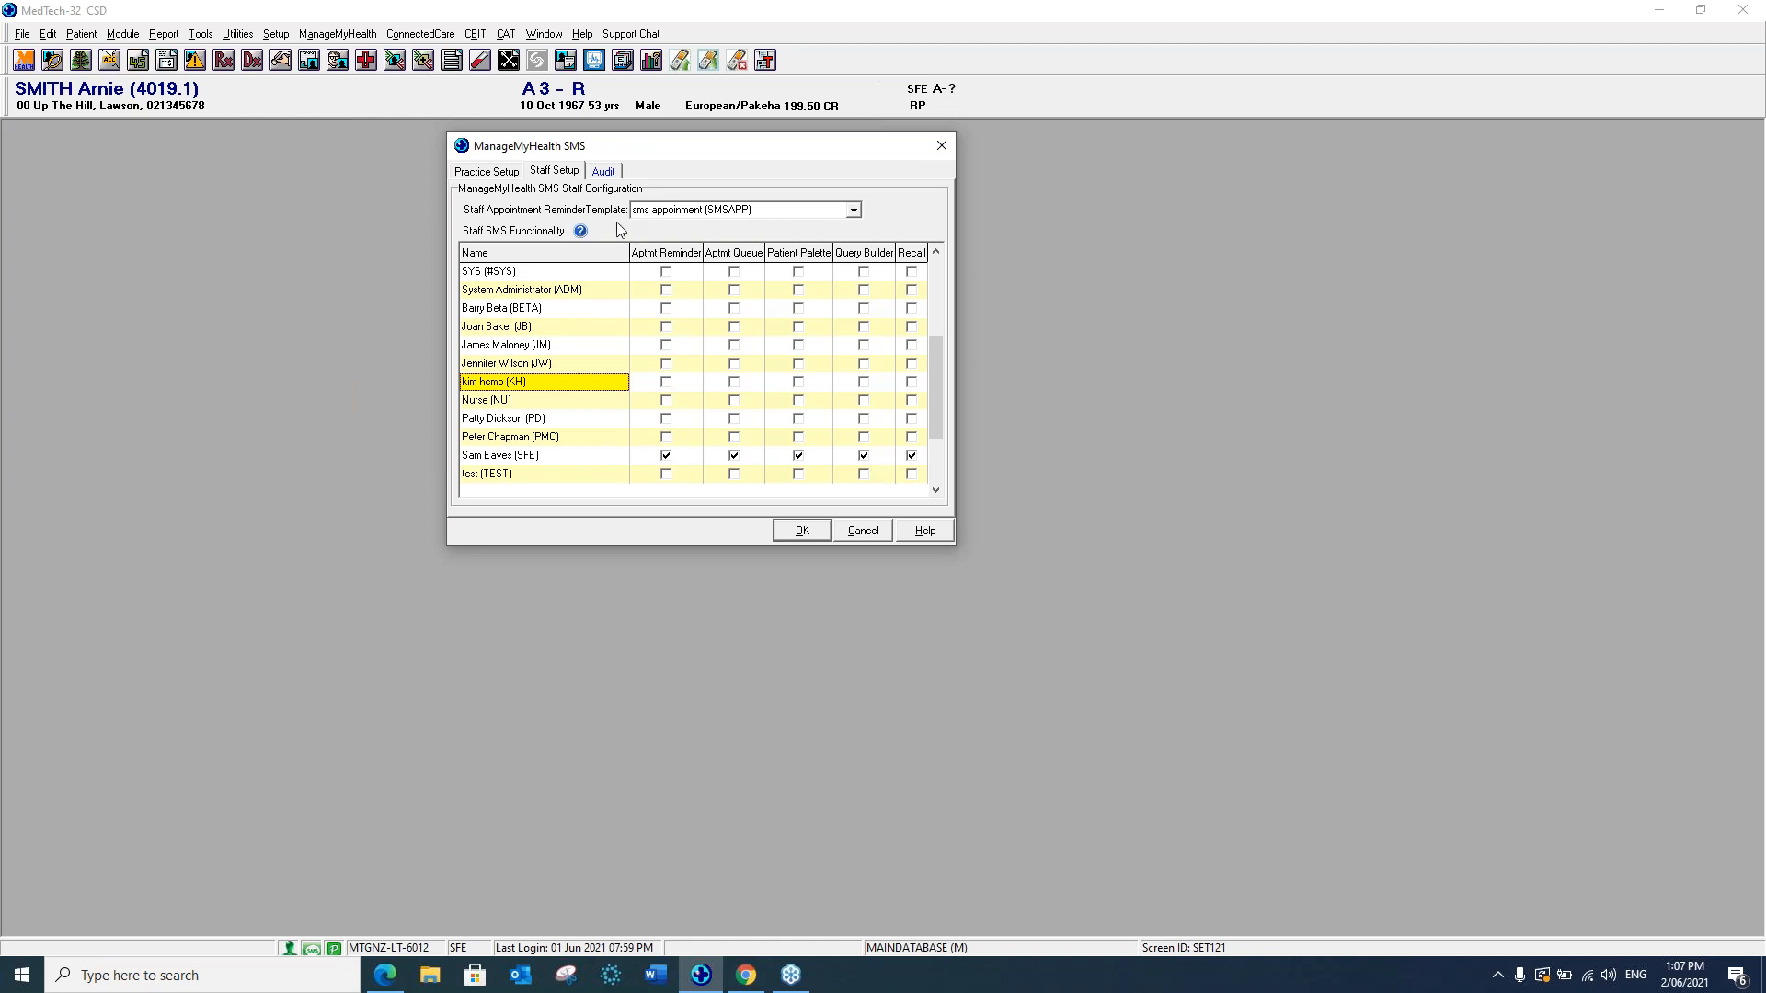
click(505, 174)
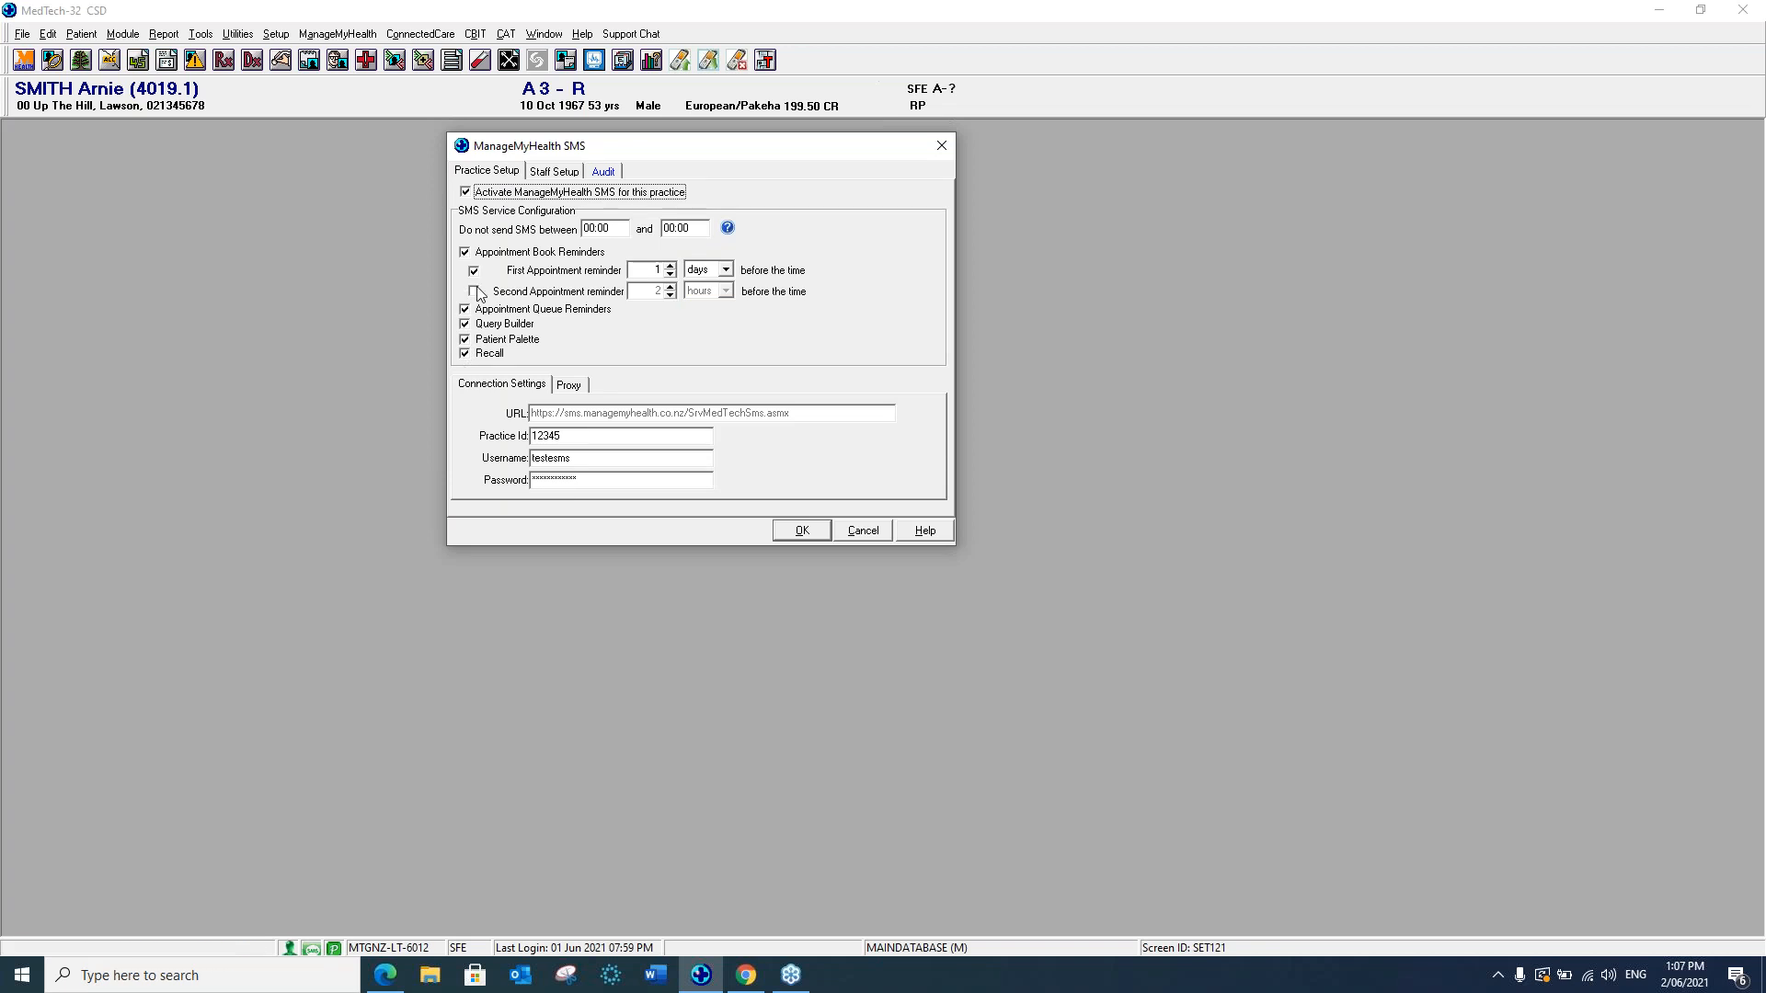
click(555, 172)
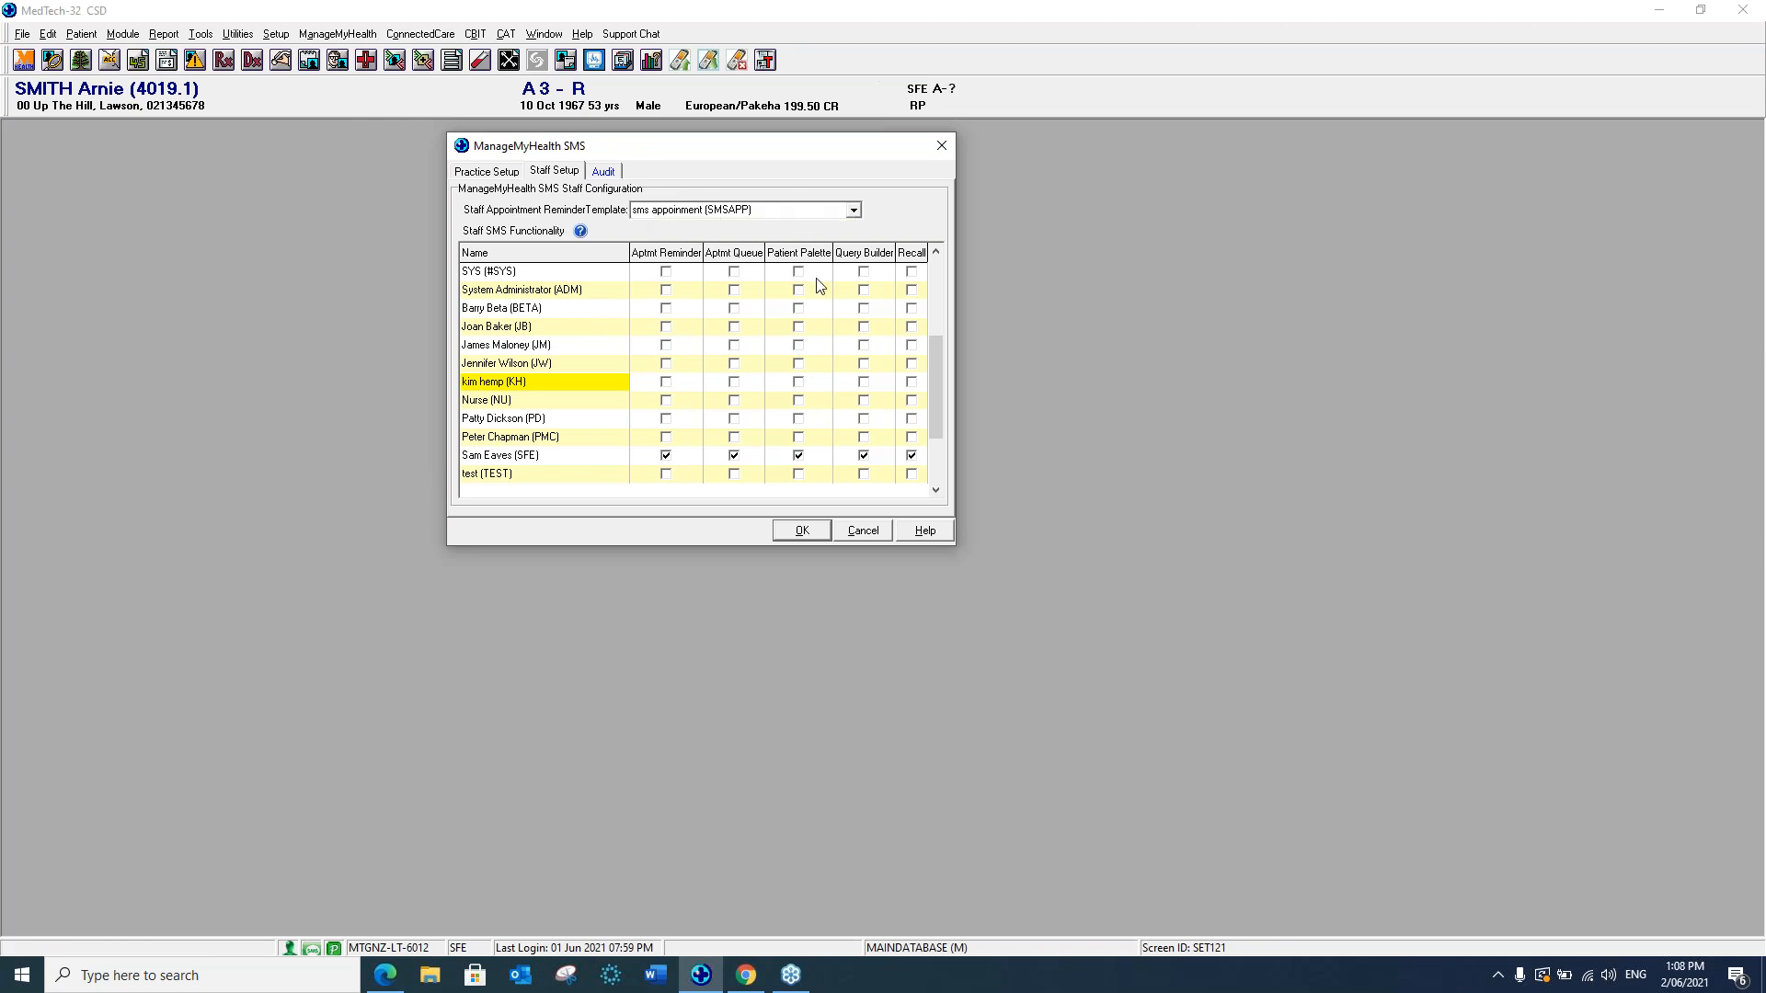
click(863, 529)
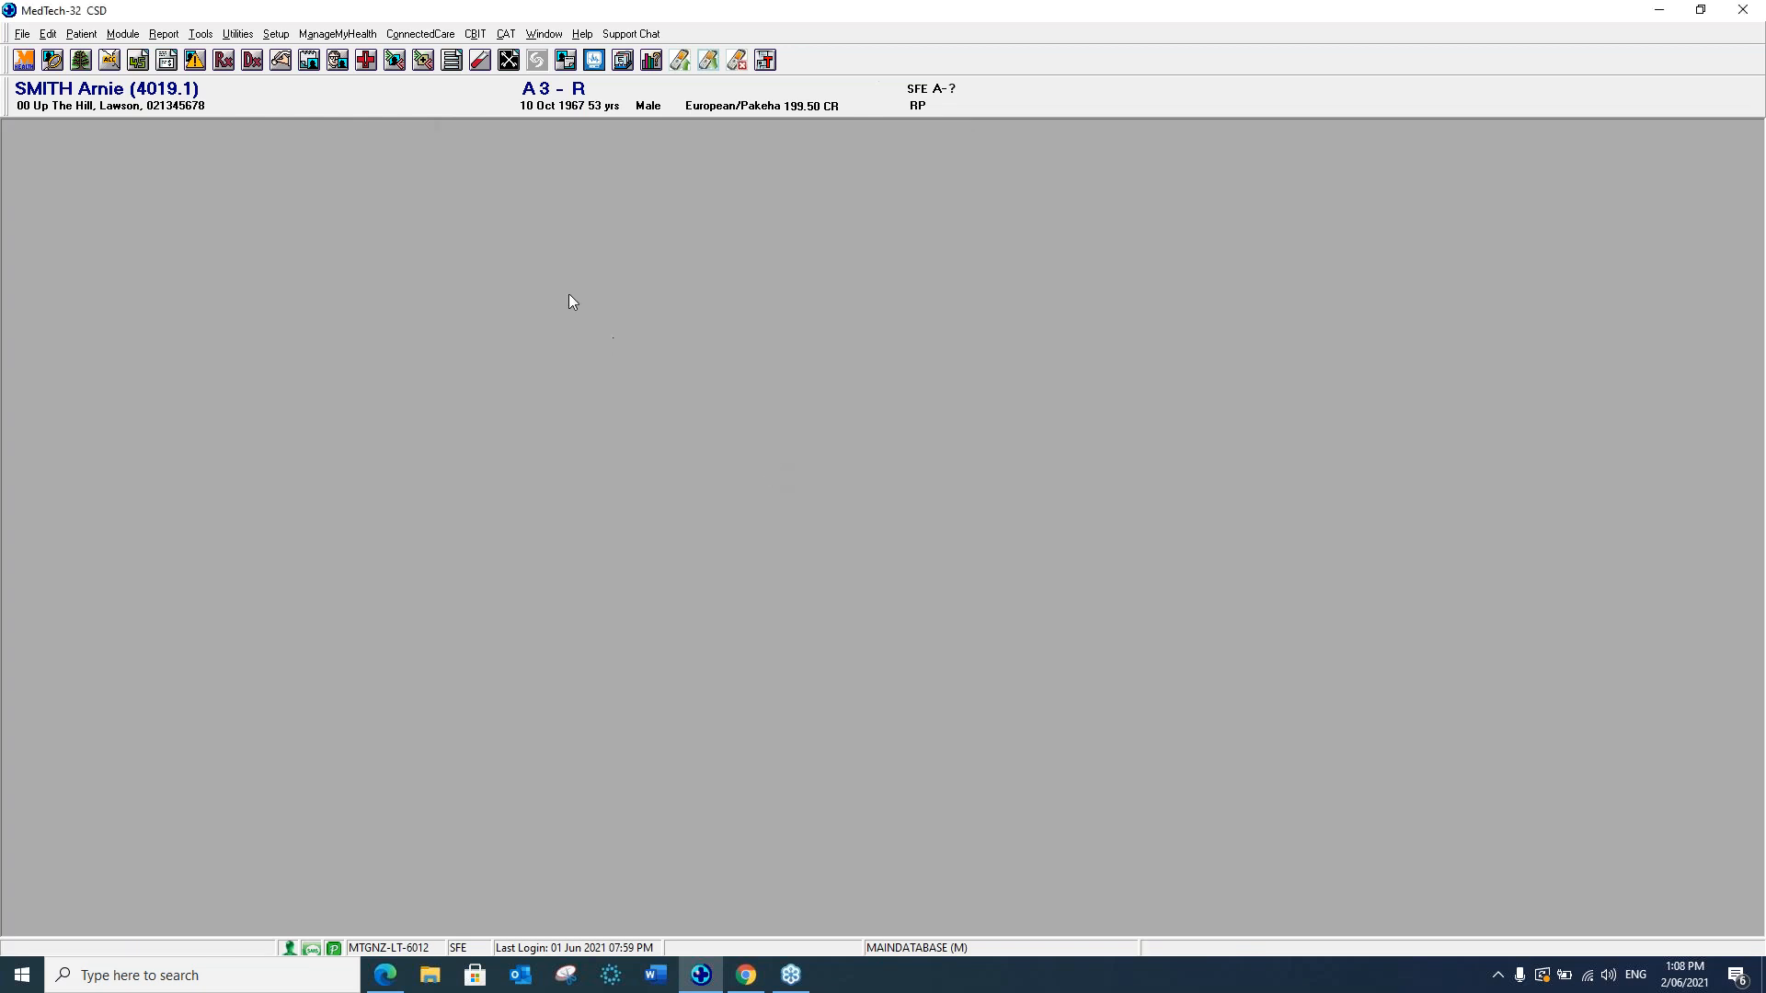
Open the Out Box Document setup list and move its window clear of the screen corner.
click(275, 35)
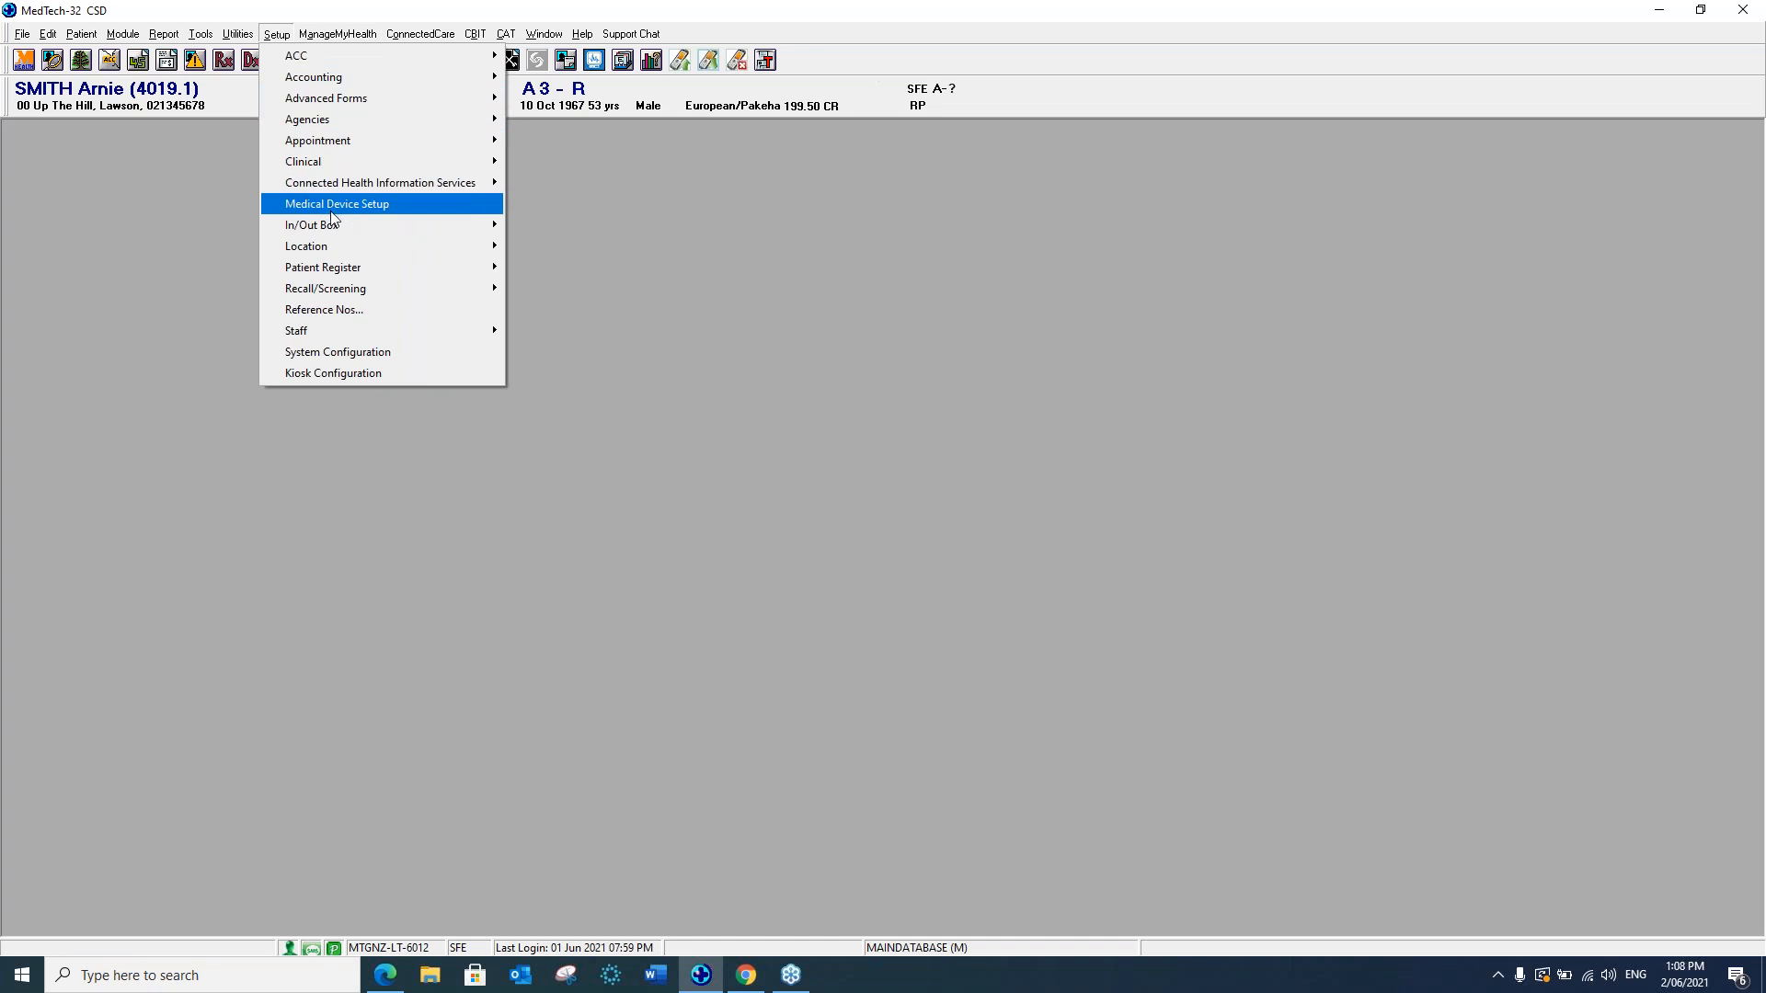
mouse_move(338, 237)
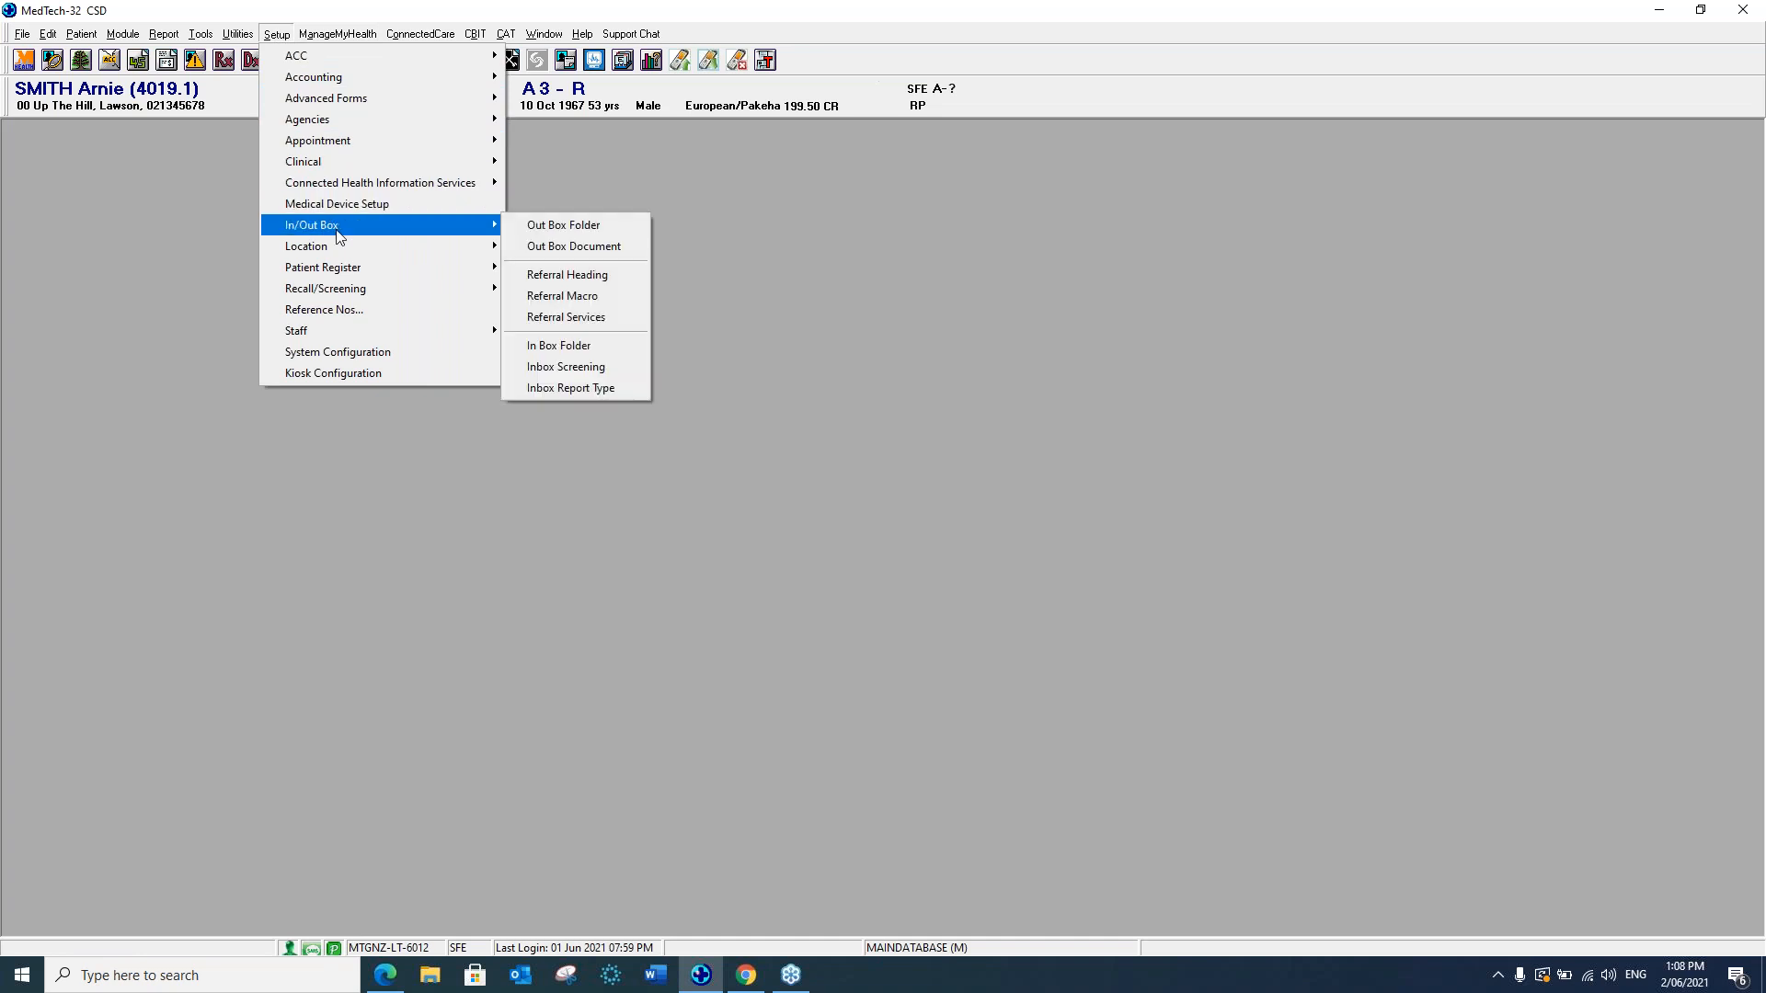
click(559, 250)
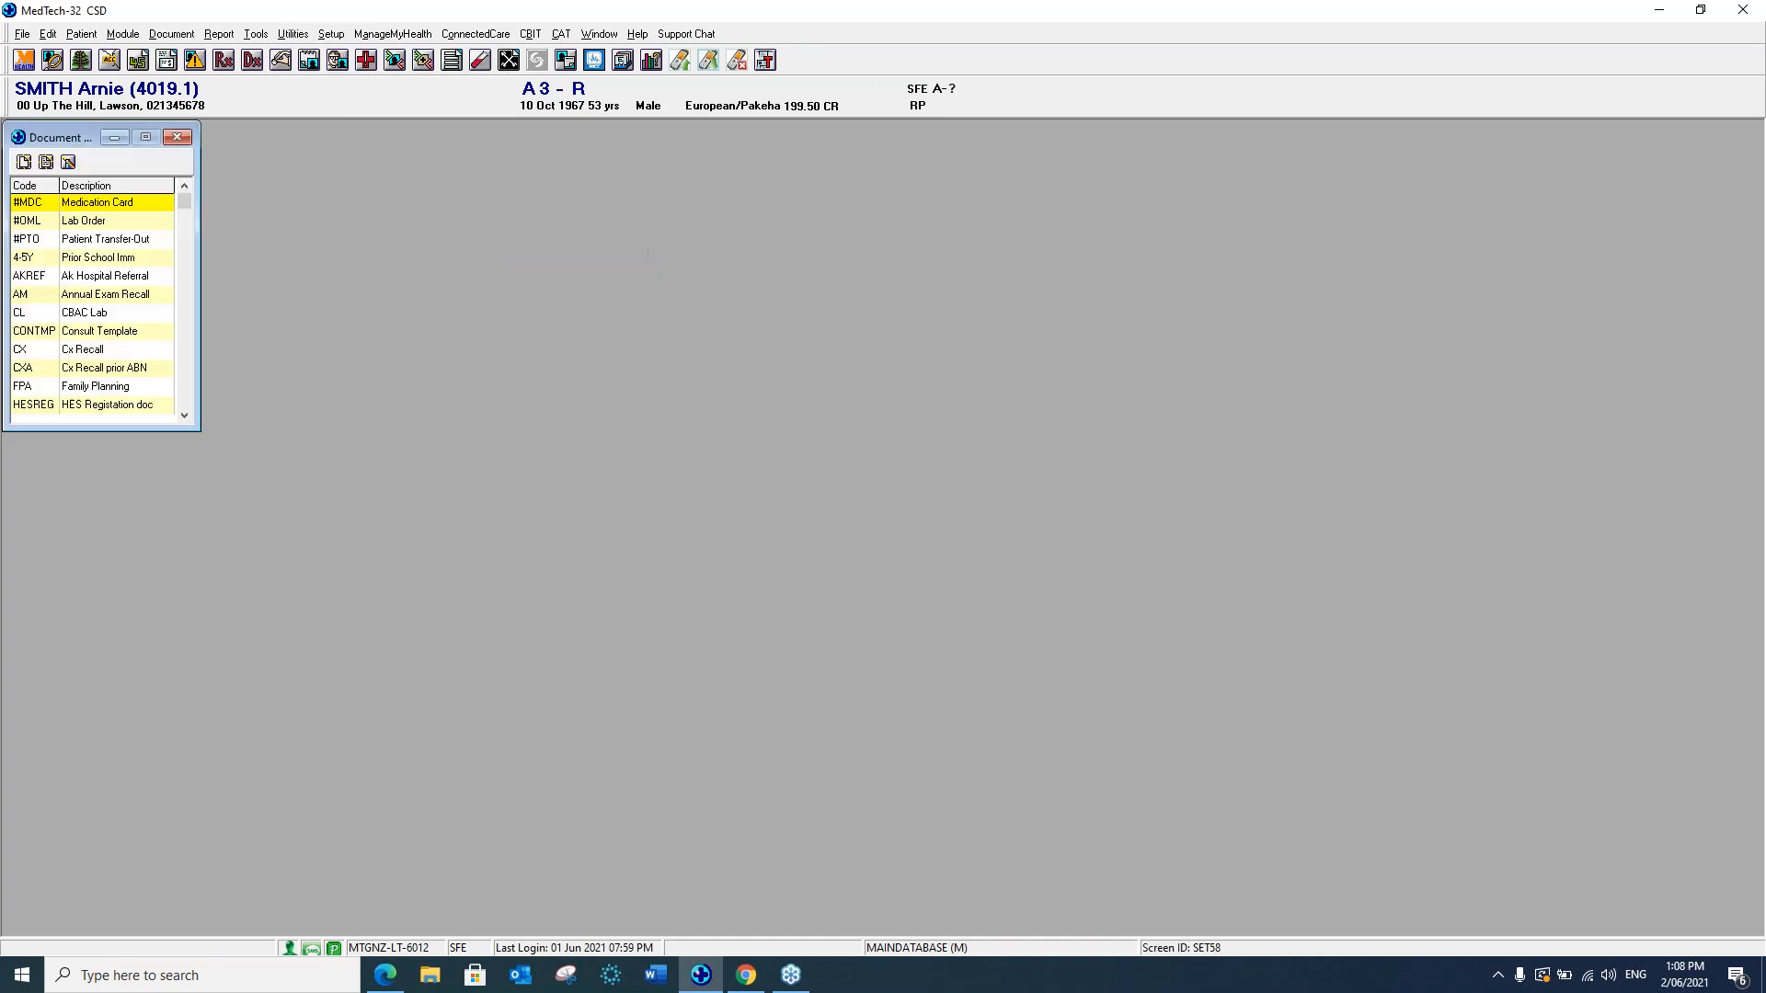
drag(86, 131, 416, 147)
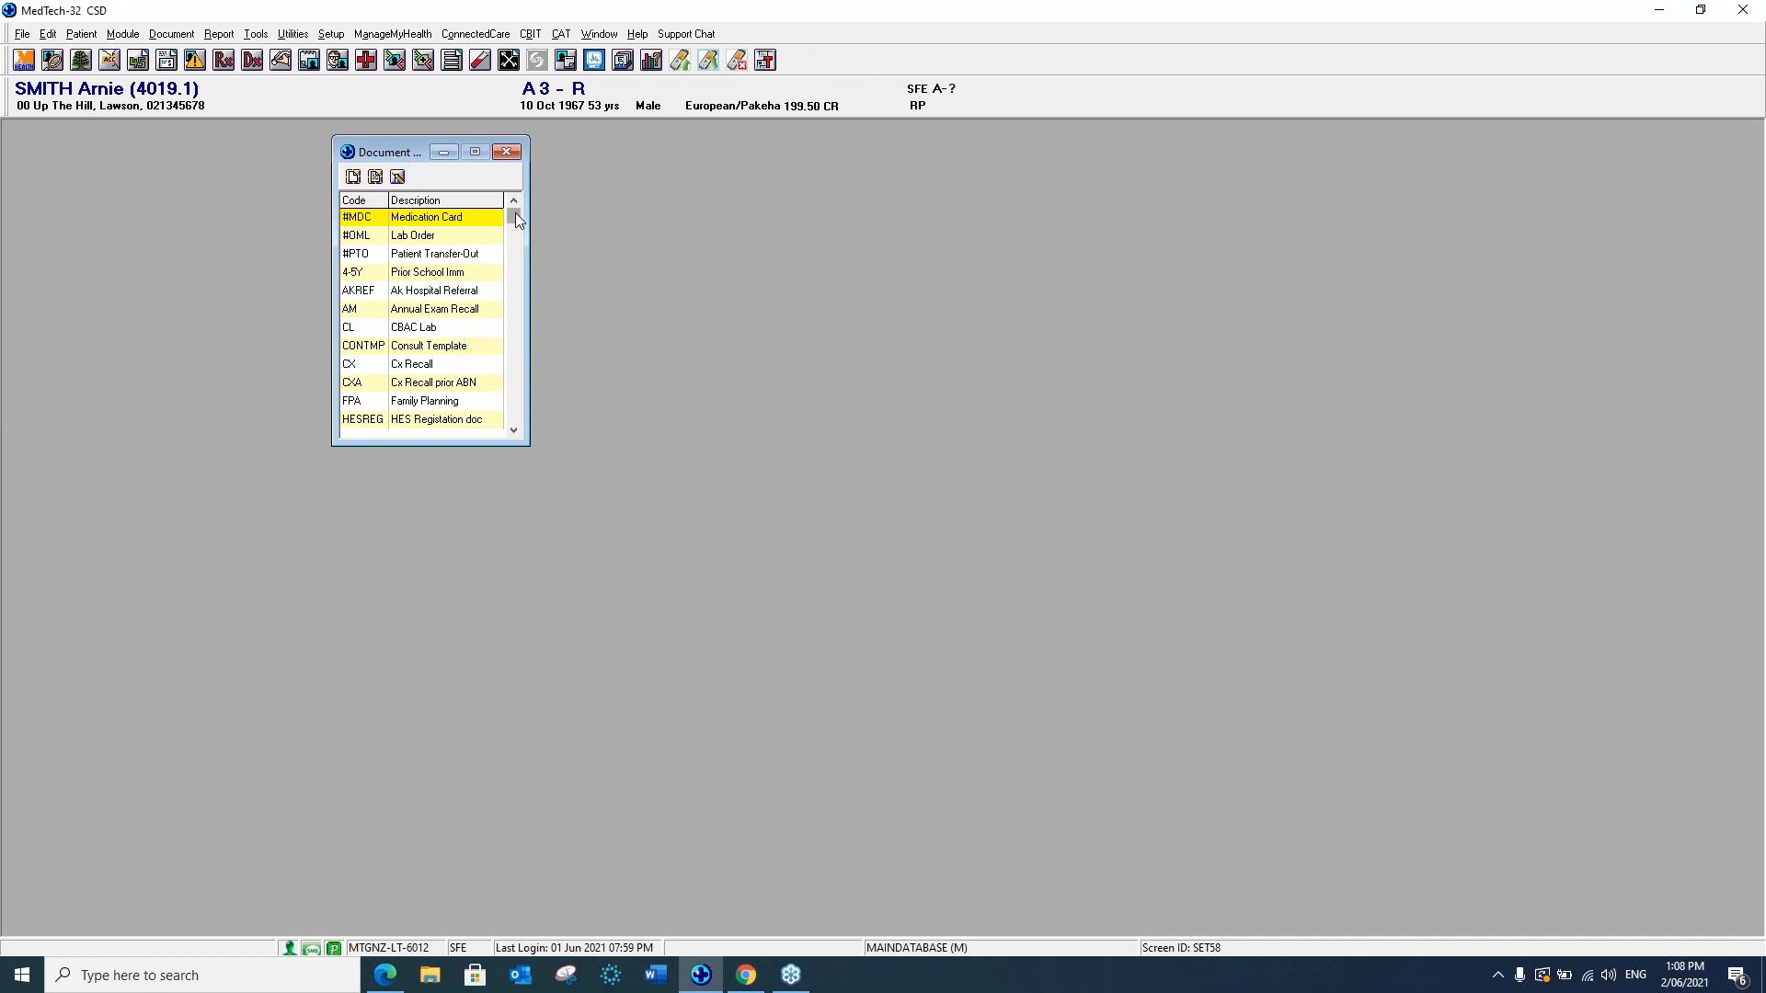
Find the SMS Query document (SMS Q) in the document list and open it in the Document Designer.
click(512, 383)
click(517, 390)
click(517, 390)
click(517, 390)
click(517, 390)
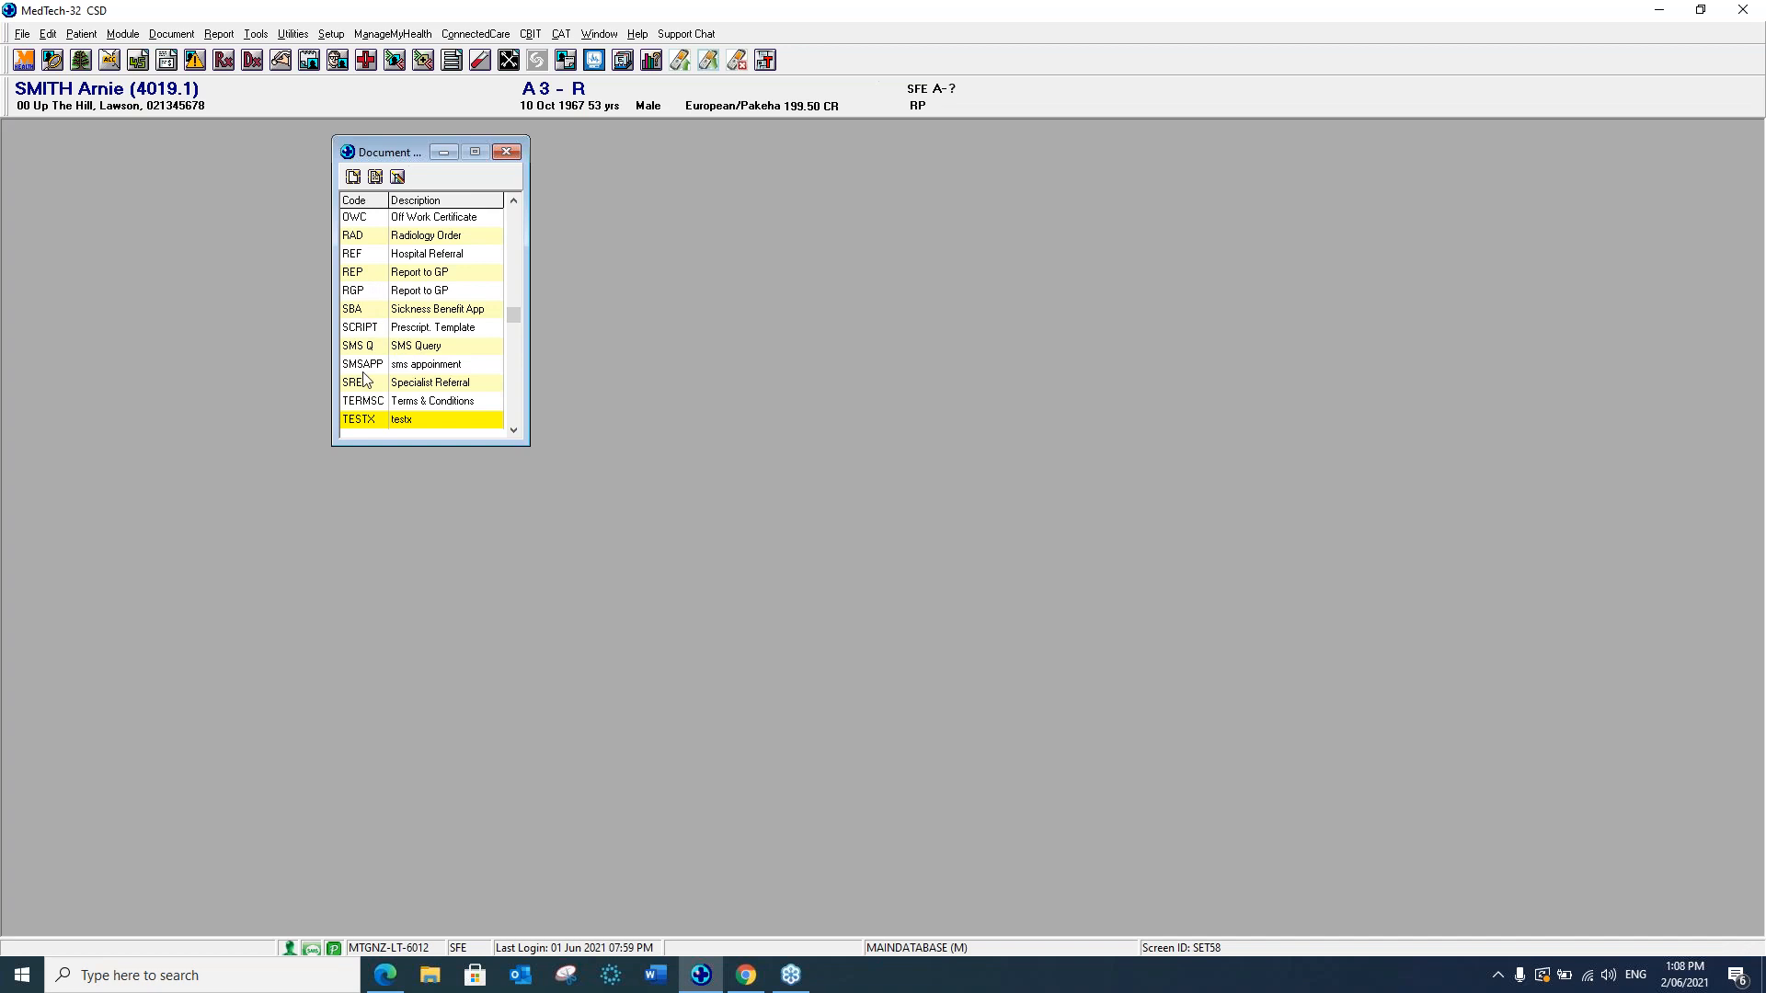
click(508, 434)
click(402, 349)
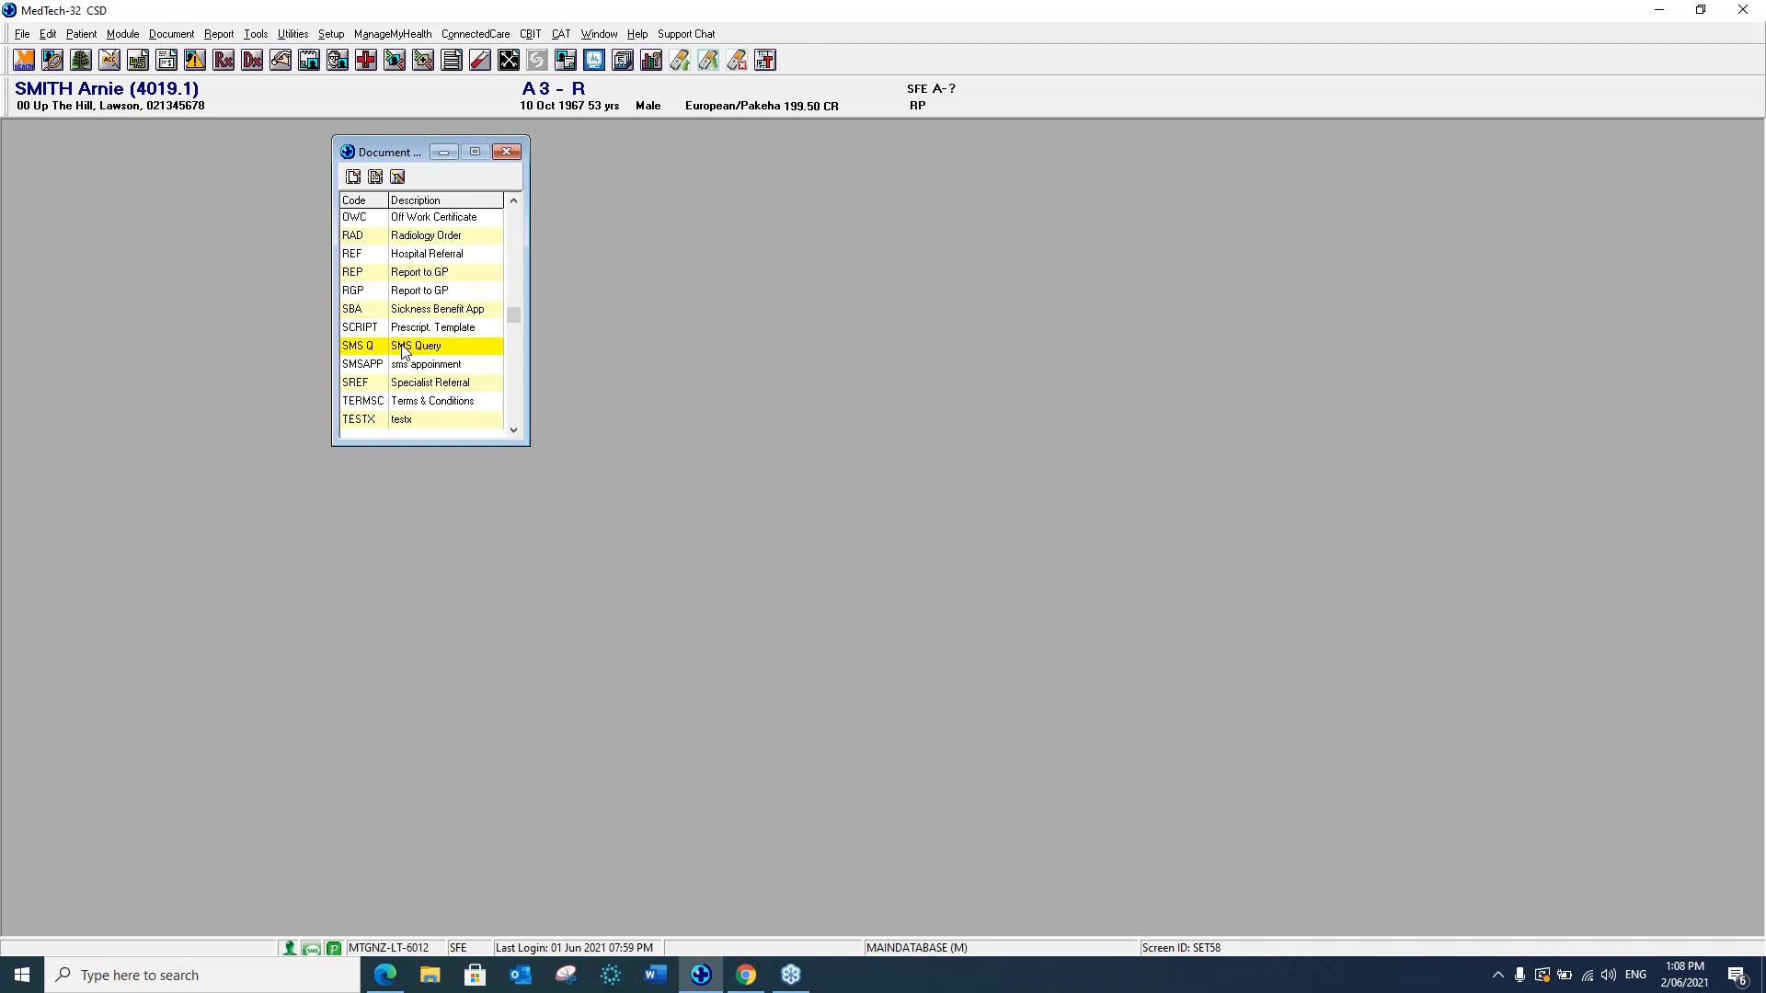
double_click(402, 346)
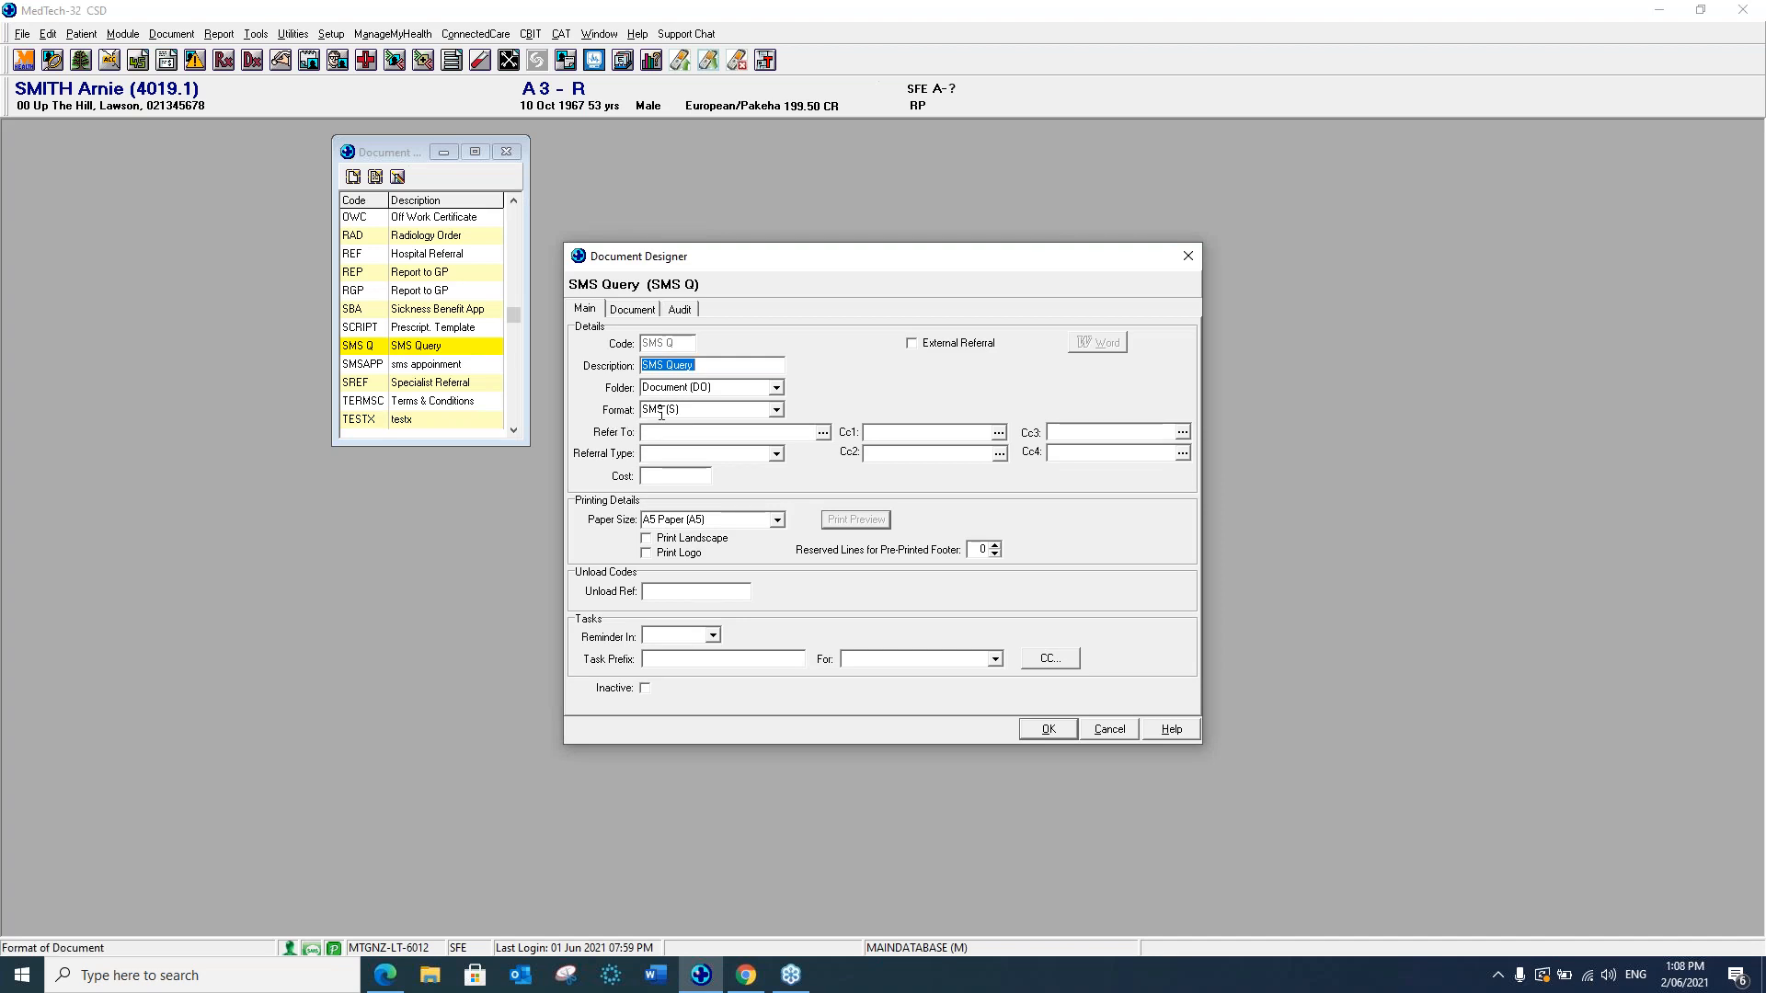
Check that the SMS Query document uses the SMS (S) format and review its main details and message text.
click(777, 410)
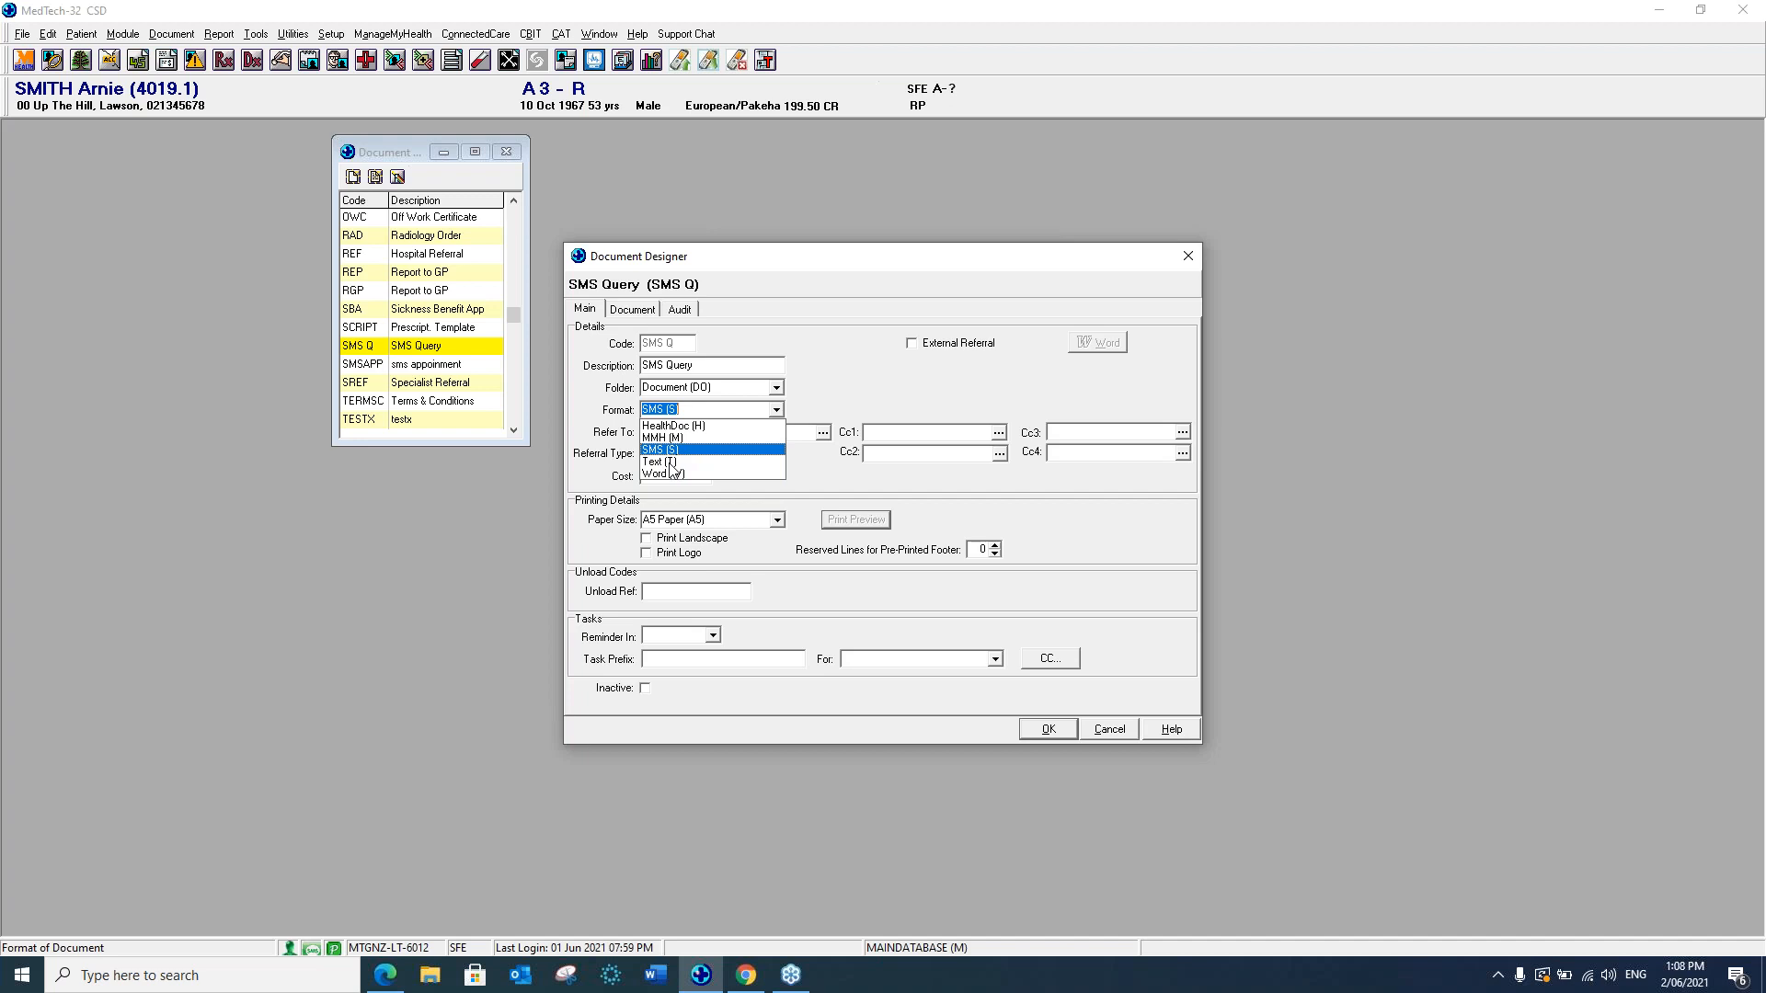
click(662, 454)
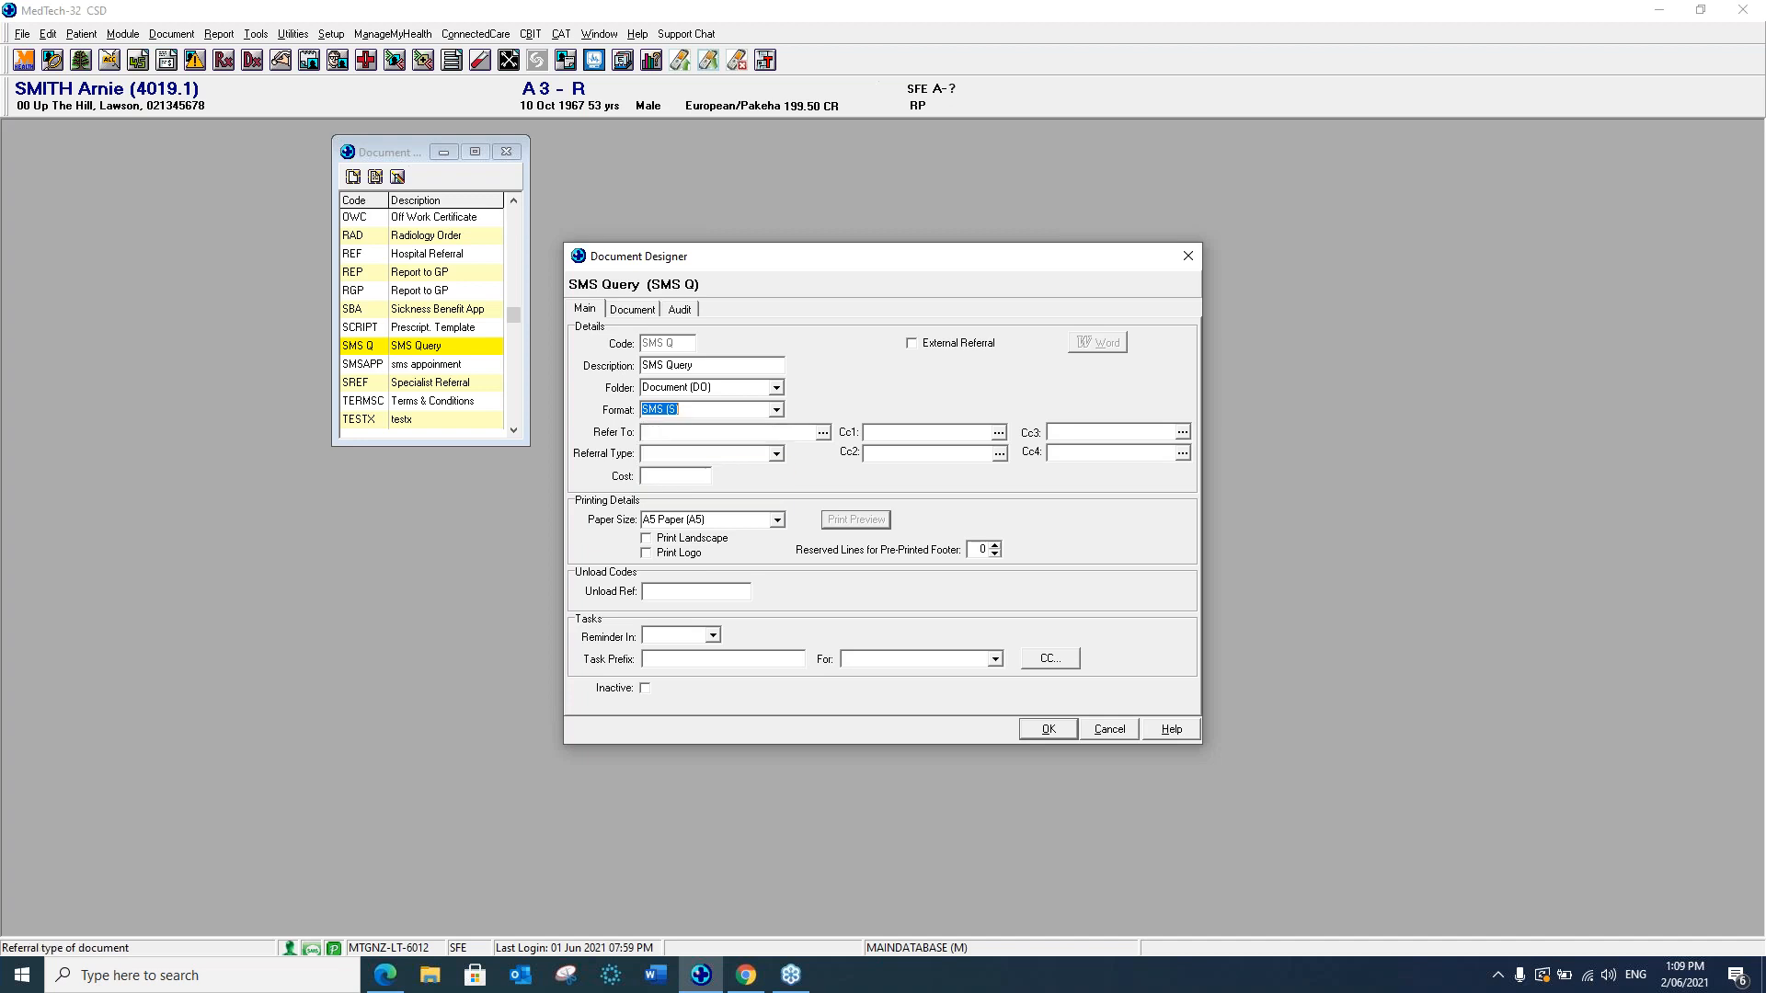
click(632, 310)
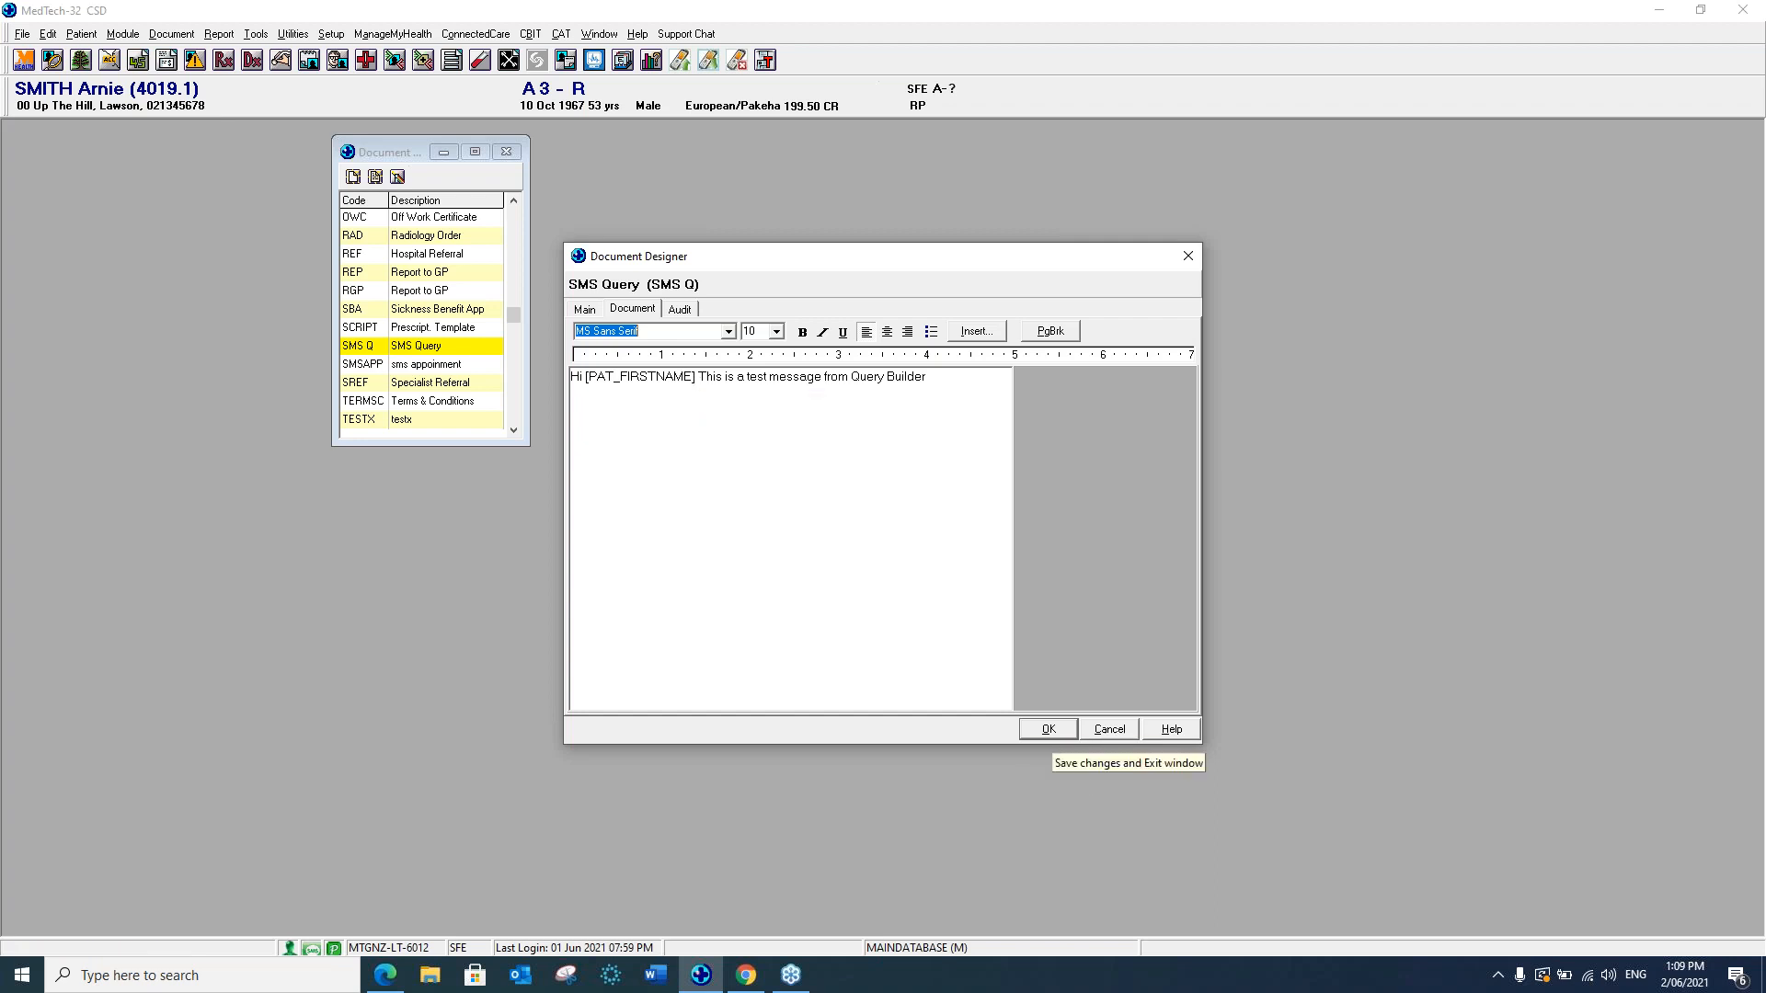
click(586, 311)
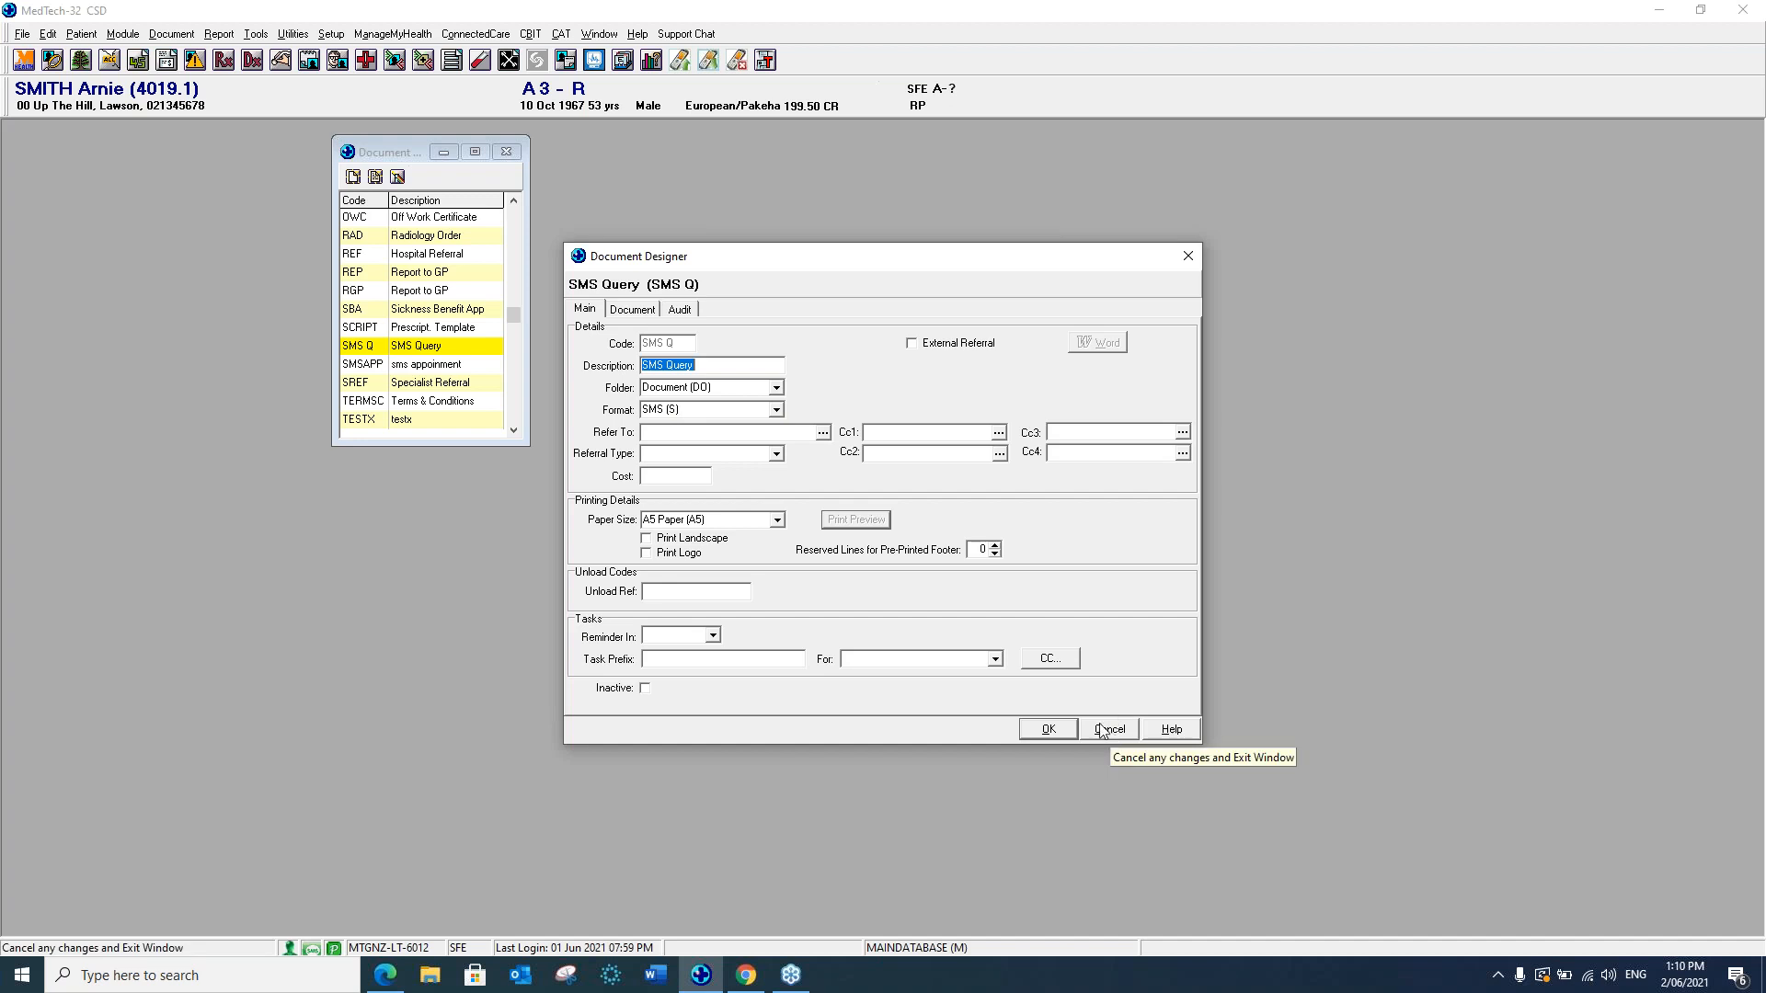
click(629, 309)
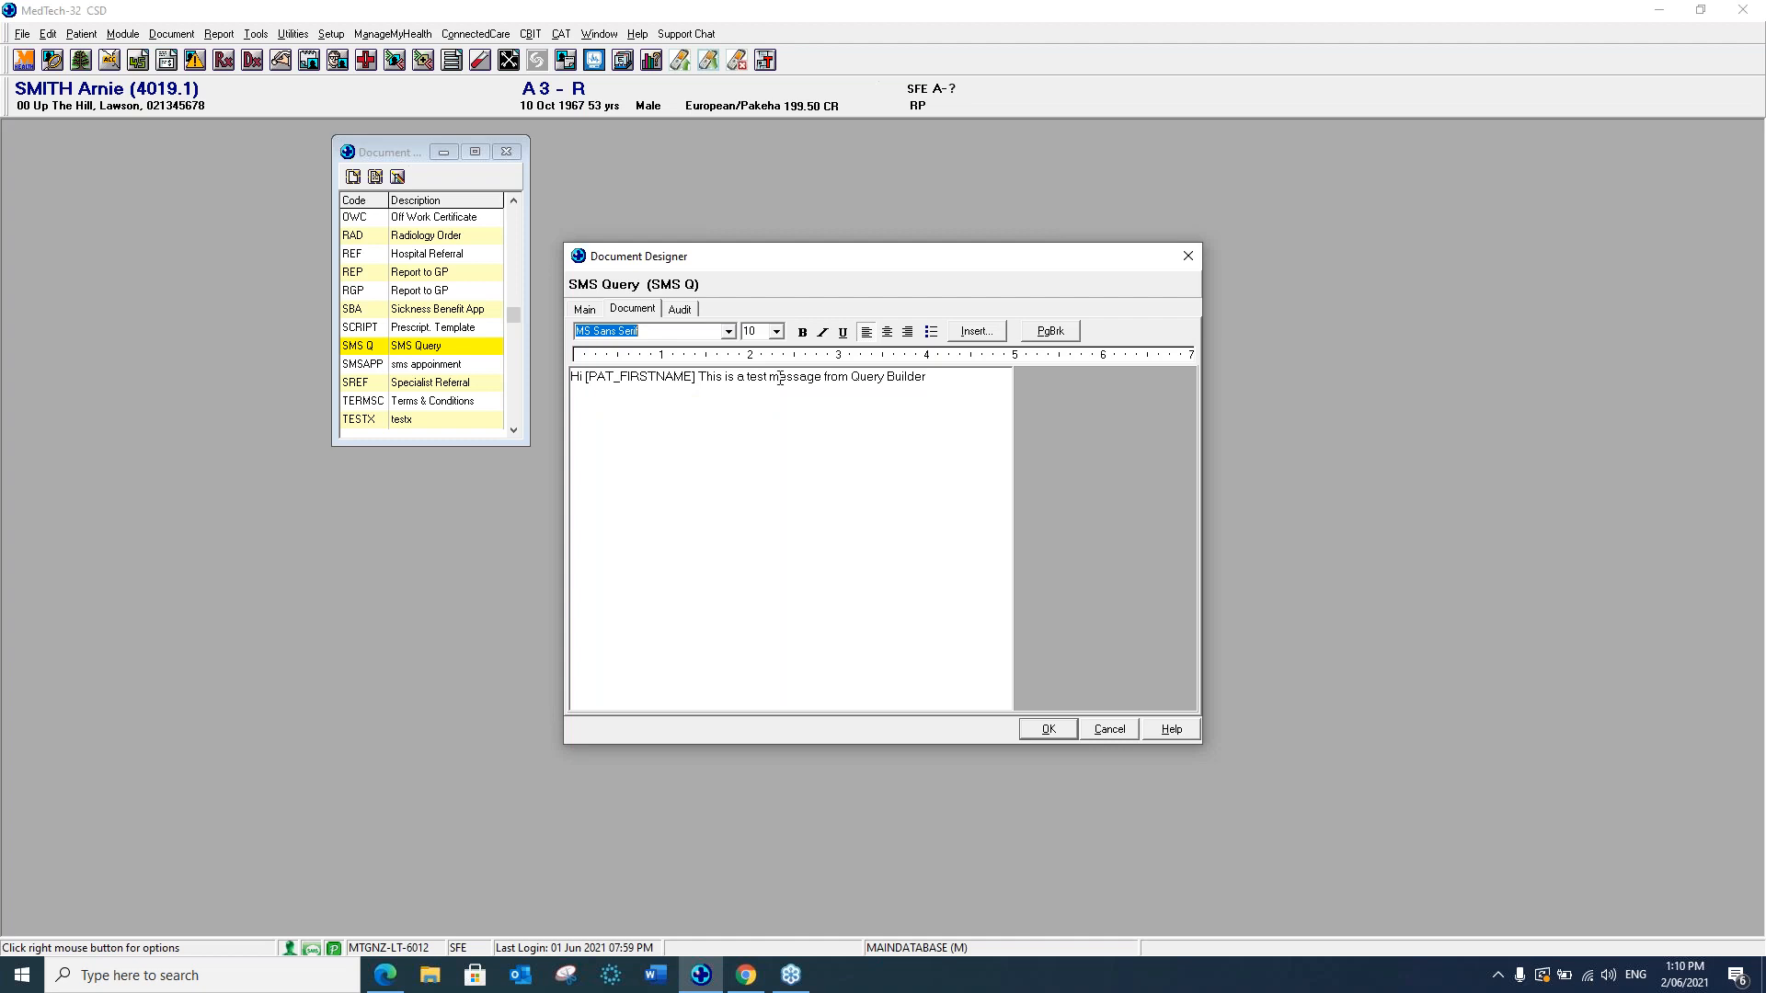
Insert the encounter slip keyword Appointment Date (ENC_DATE) at the end of the SMS Query message text.
click(931, 380)
drag(931, 379, 704, 381)
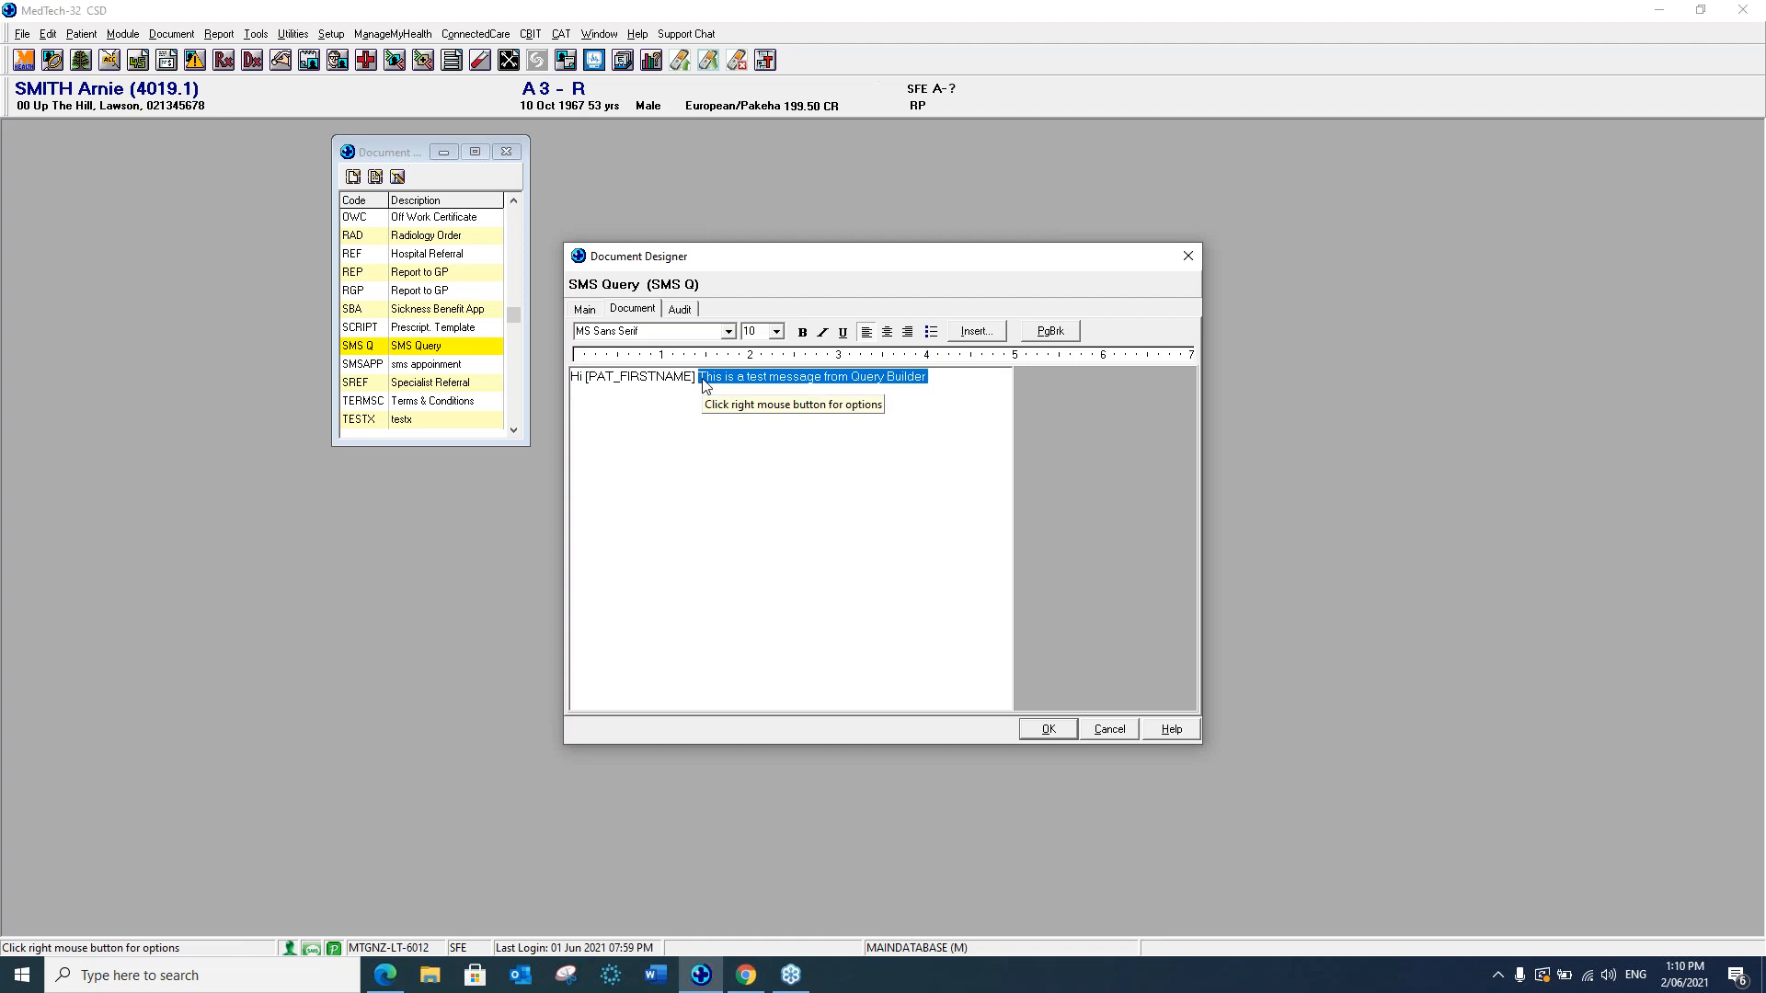
click(740, 470)
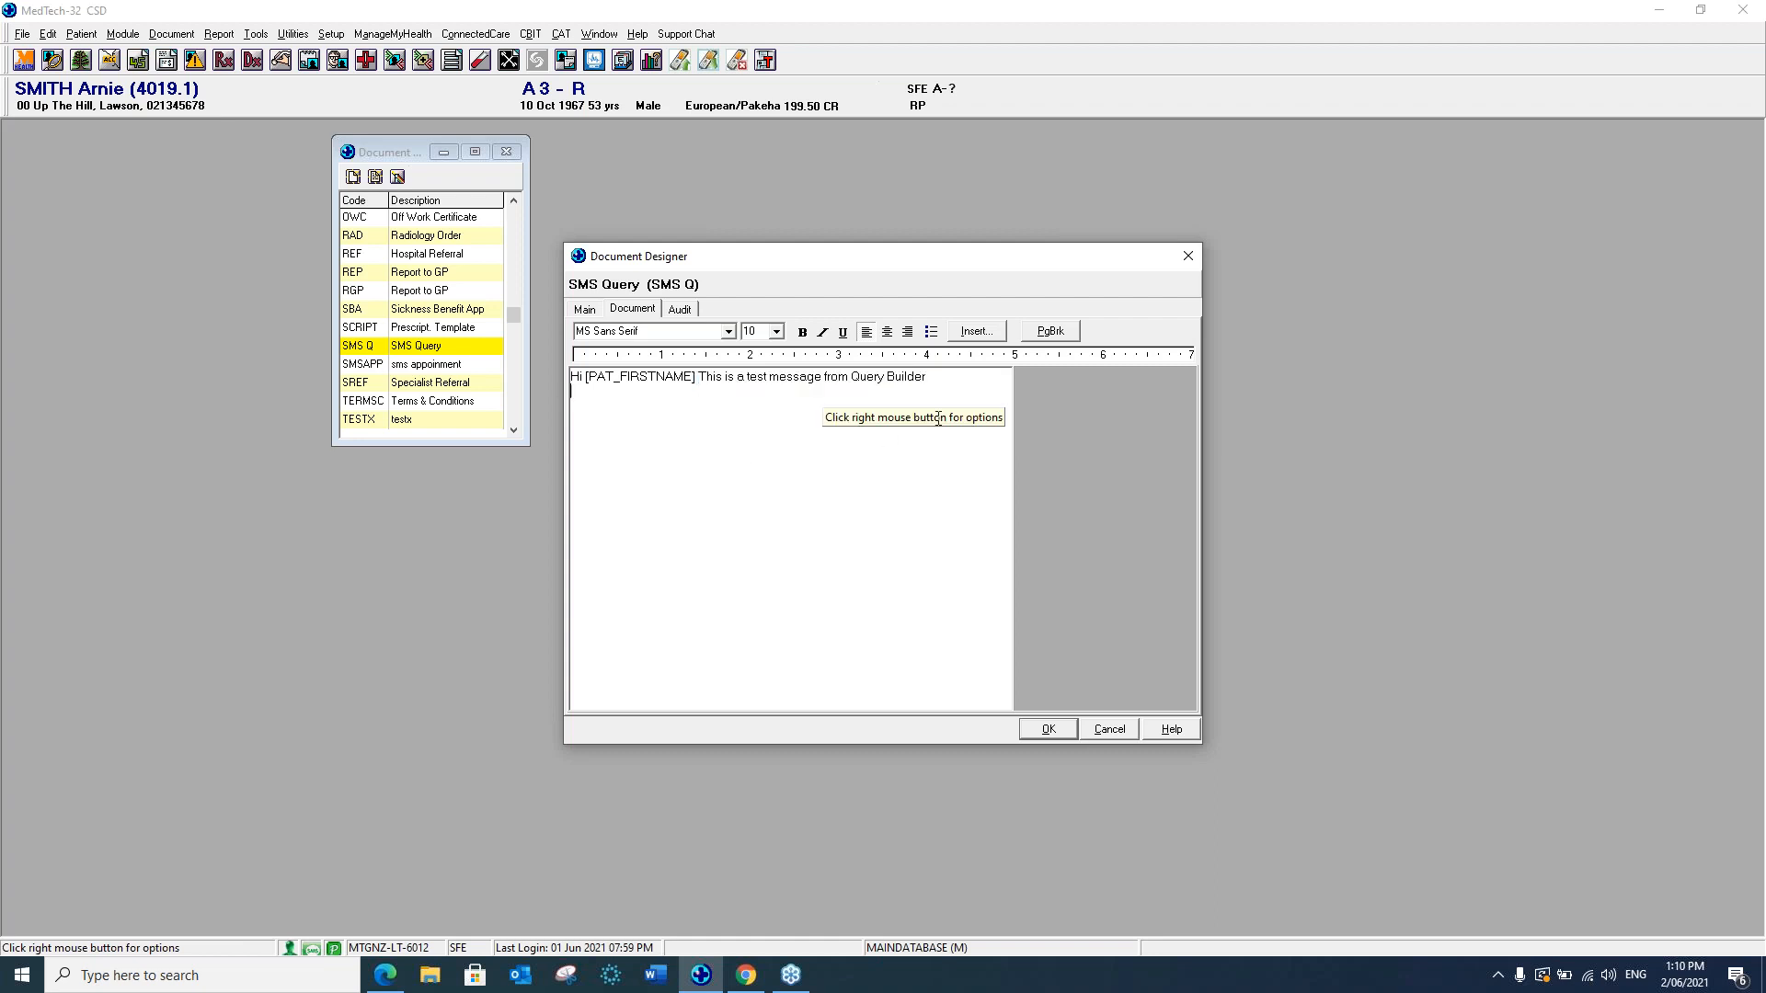
click(941, 380)
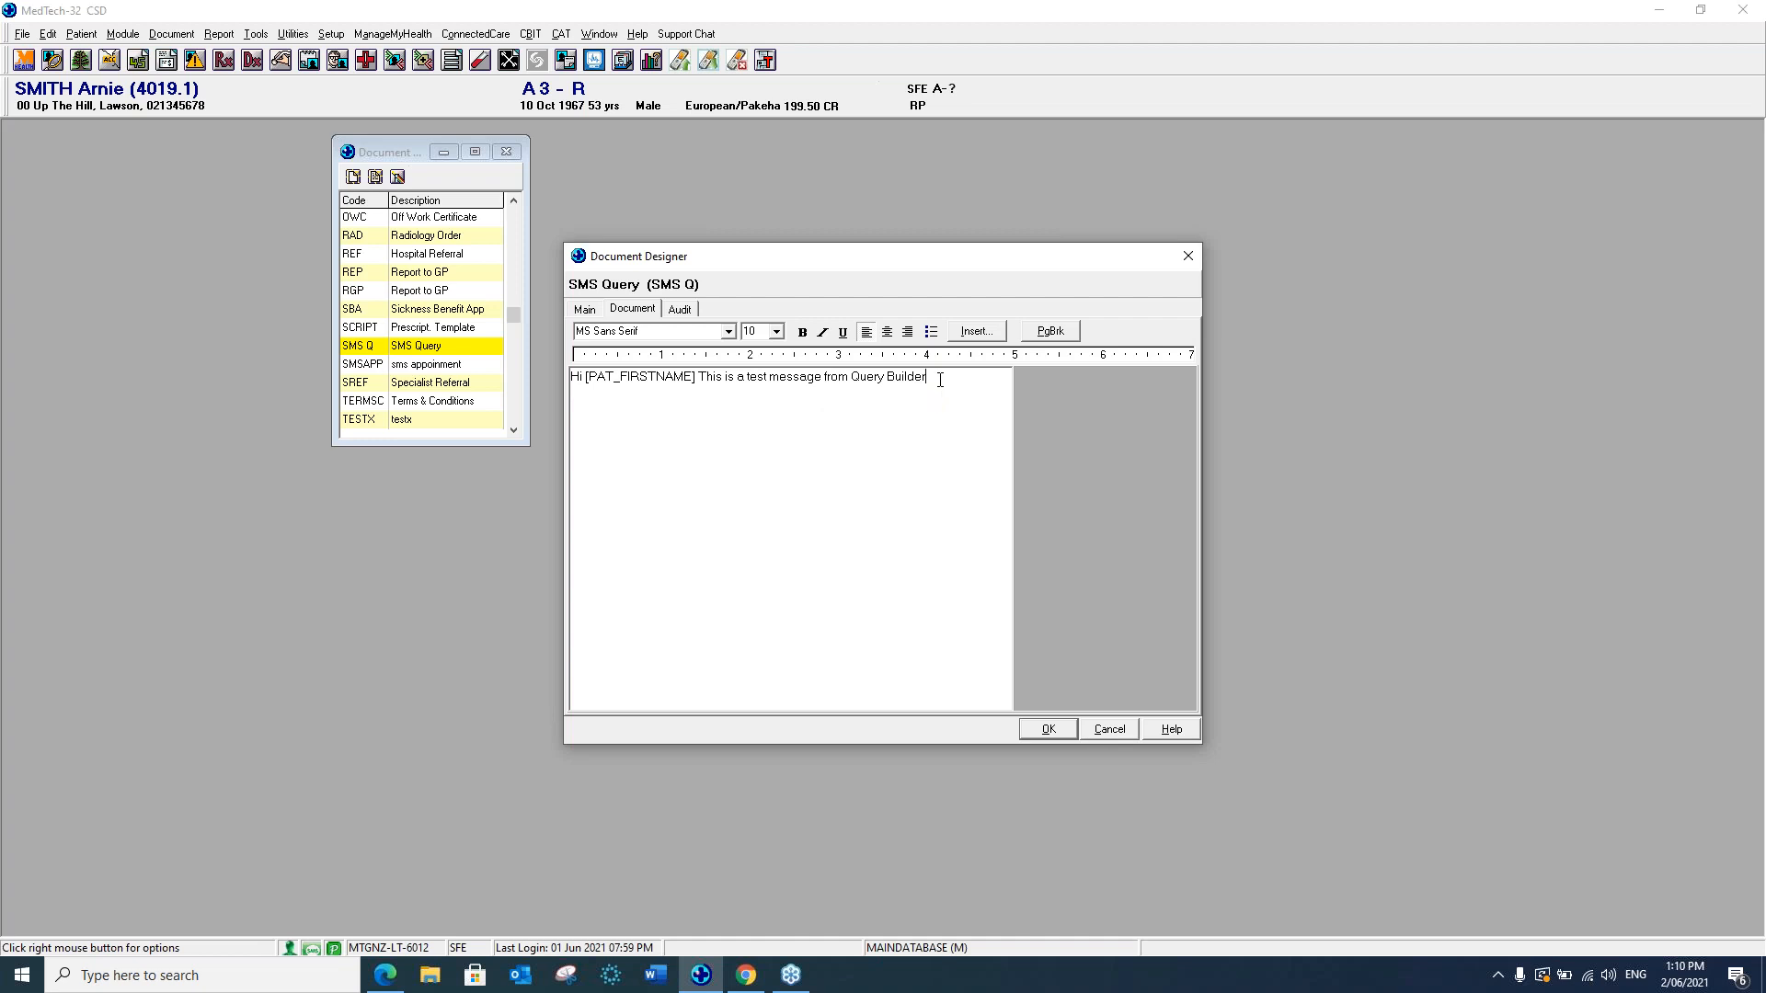
text(.)
click(977, 332)
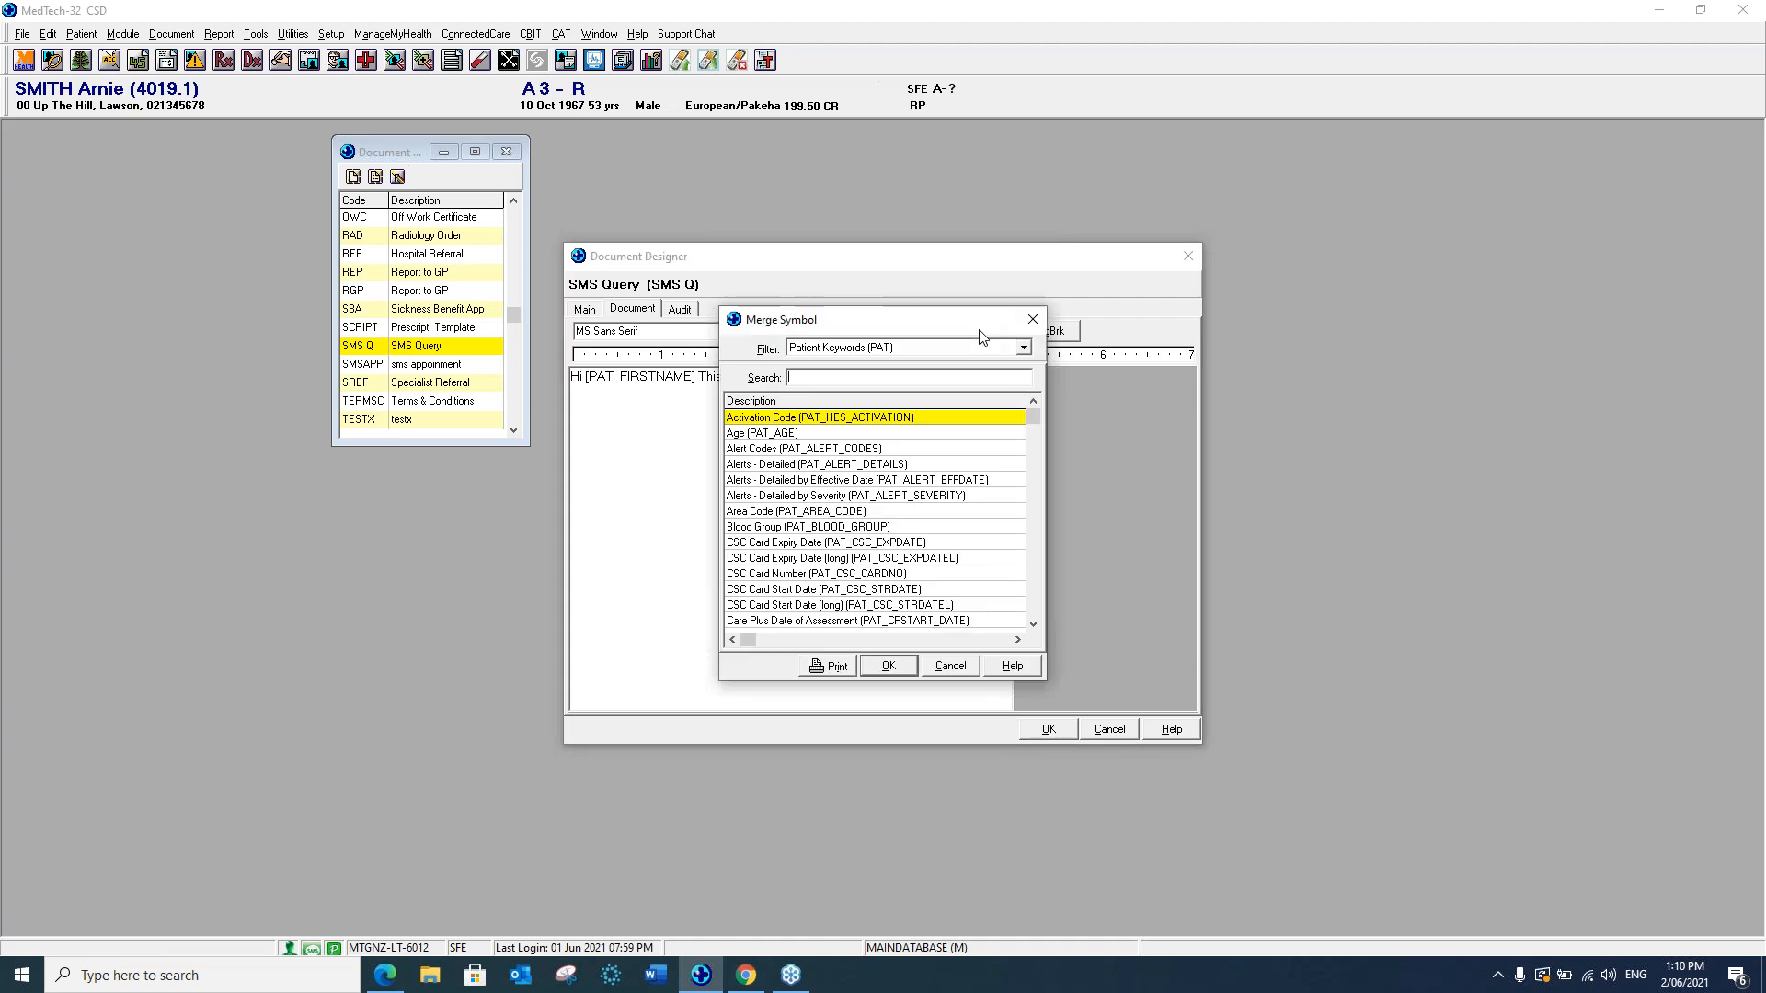
click(1023, 350)
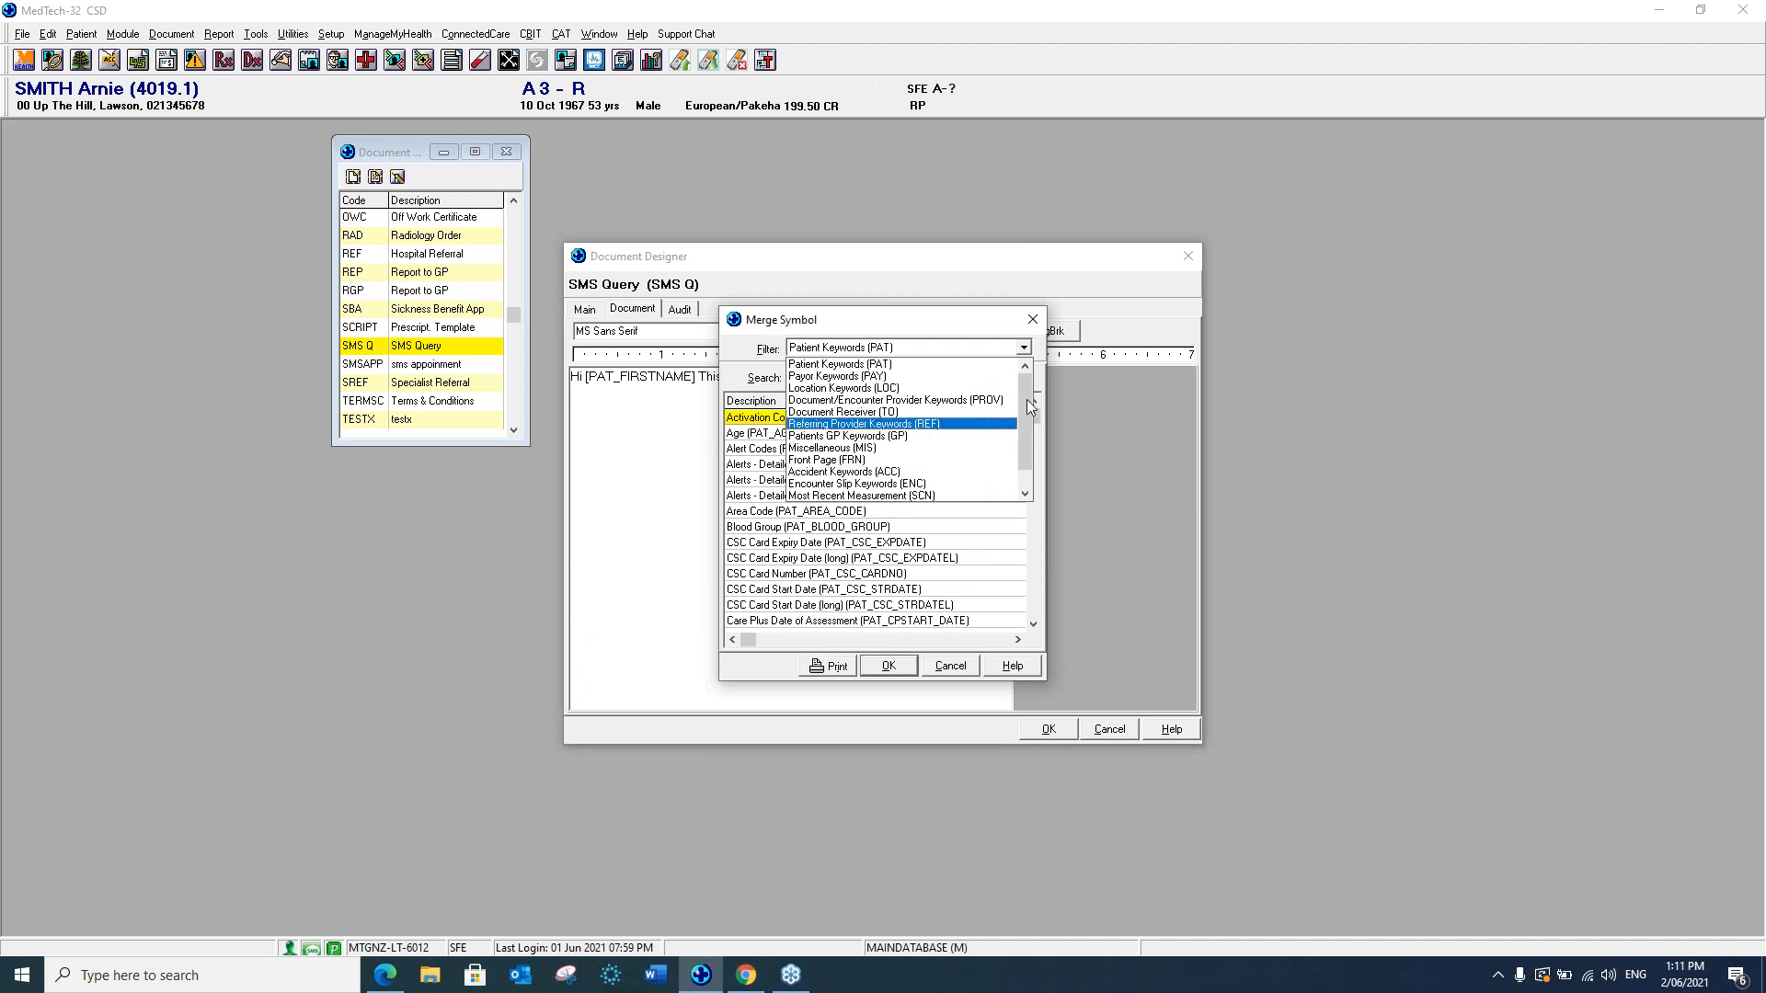
click(865, 489)
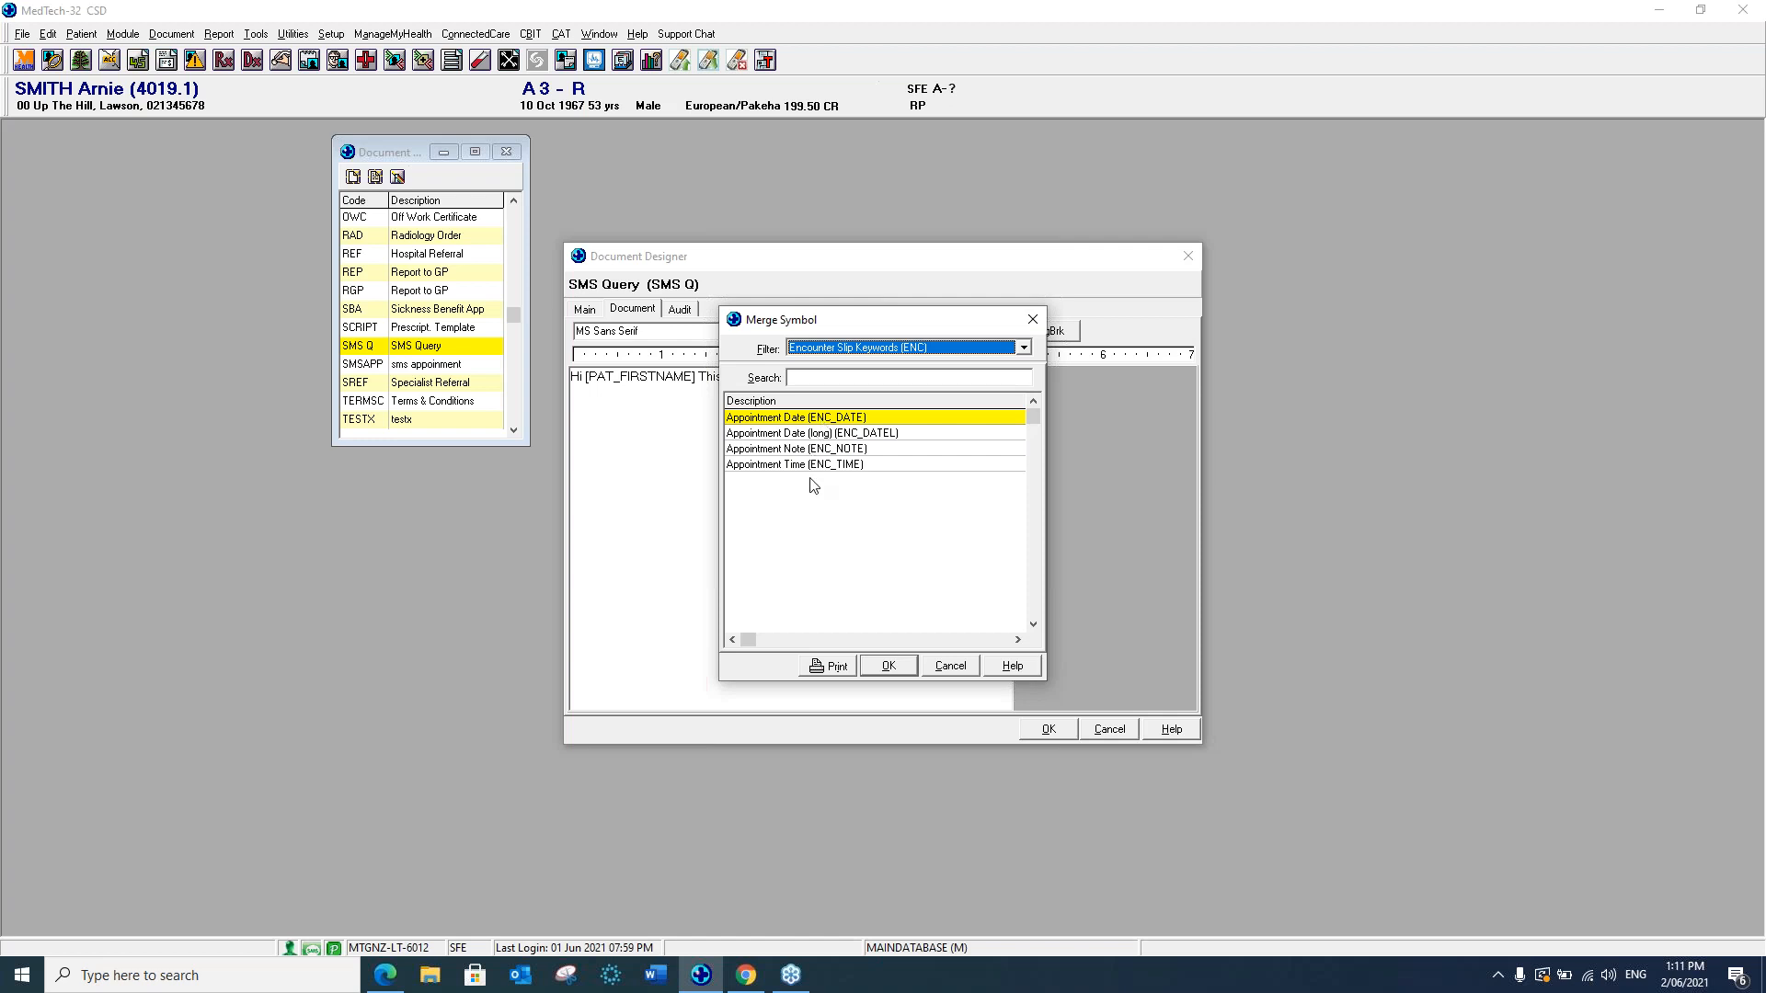
click(811, 420)
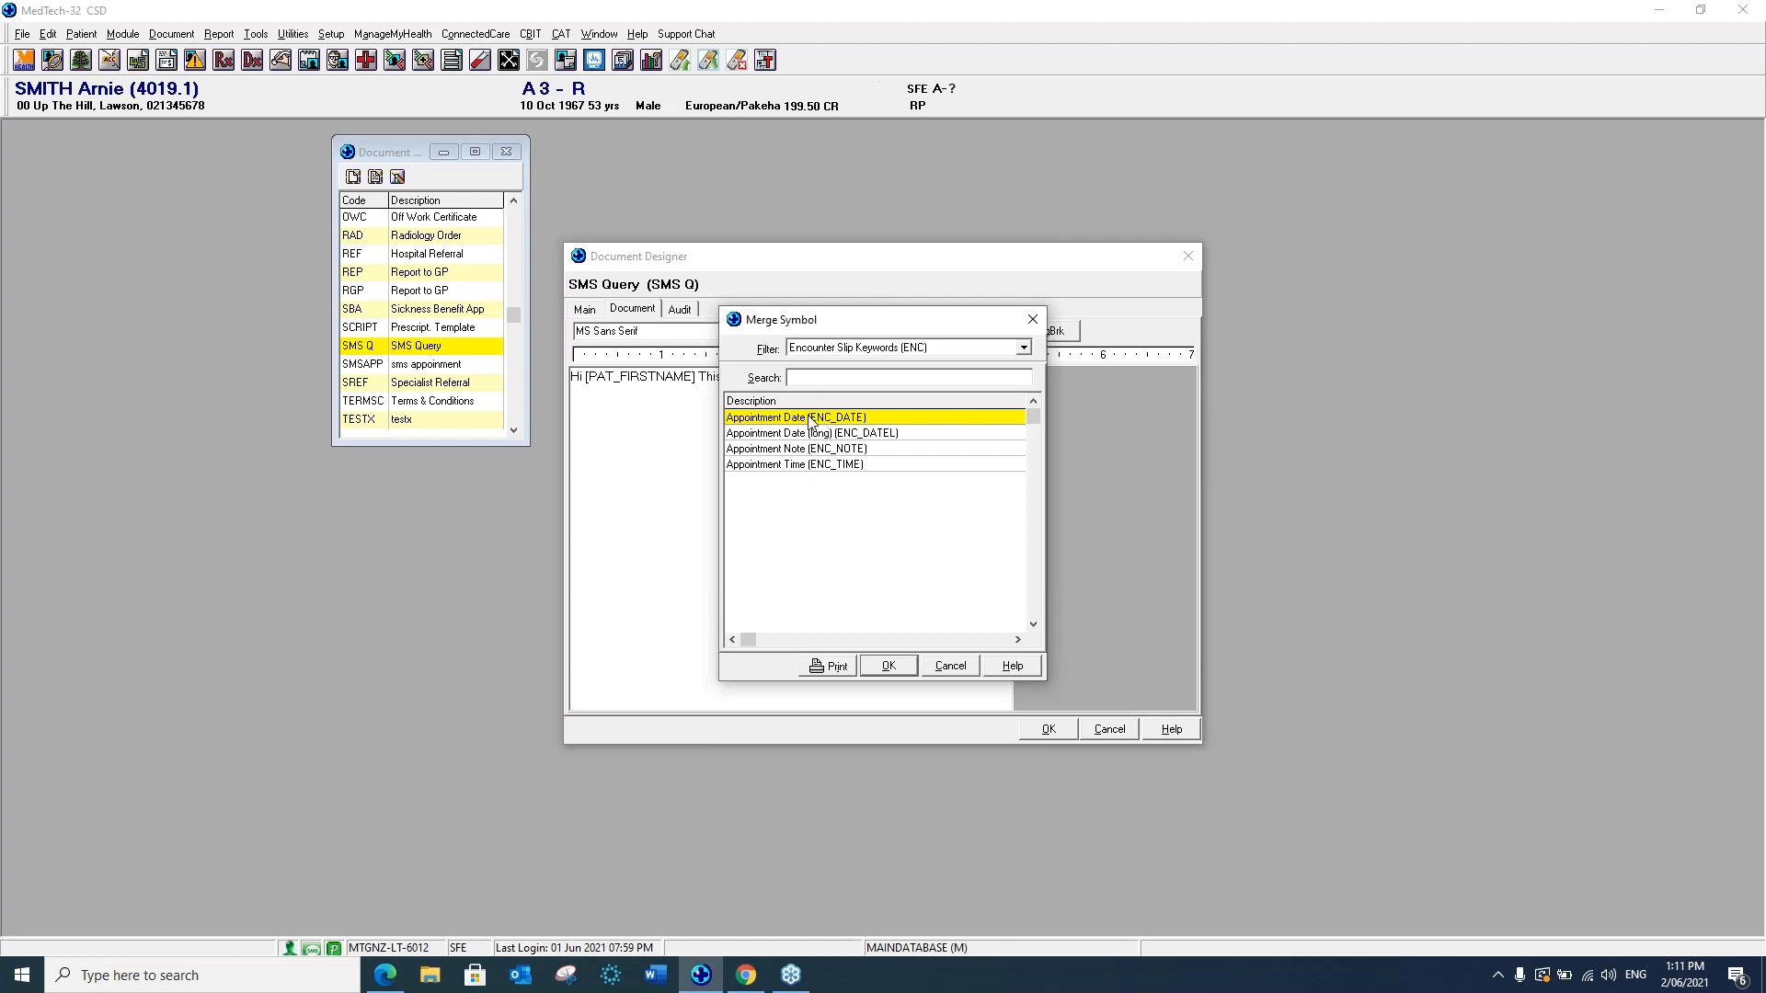
click(888, 666)
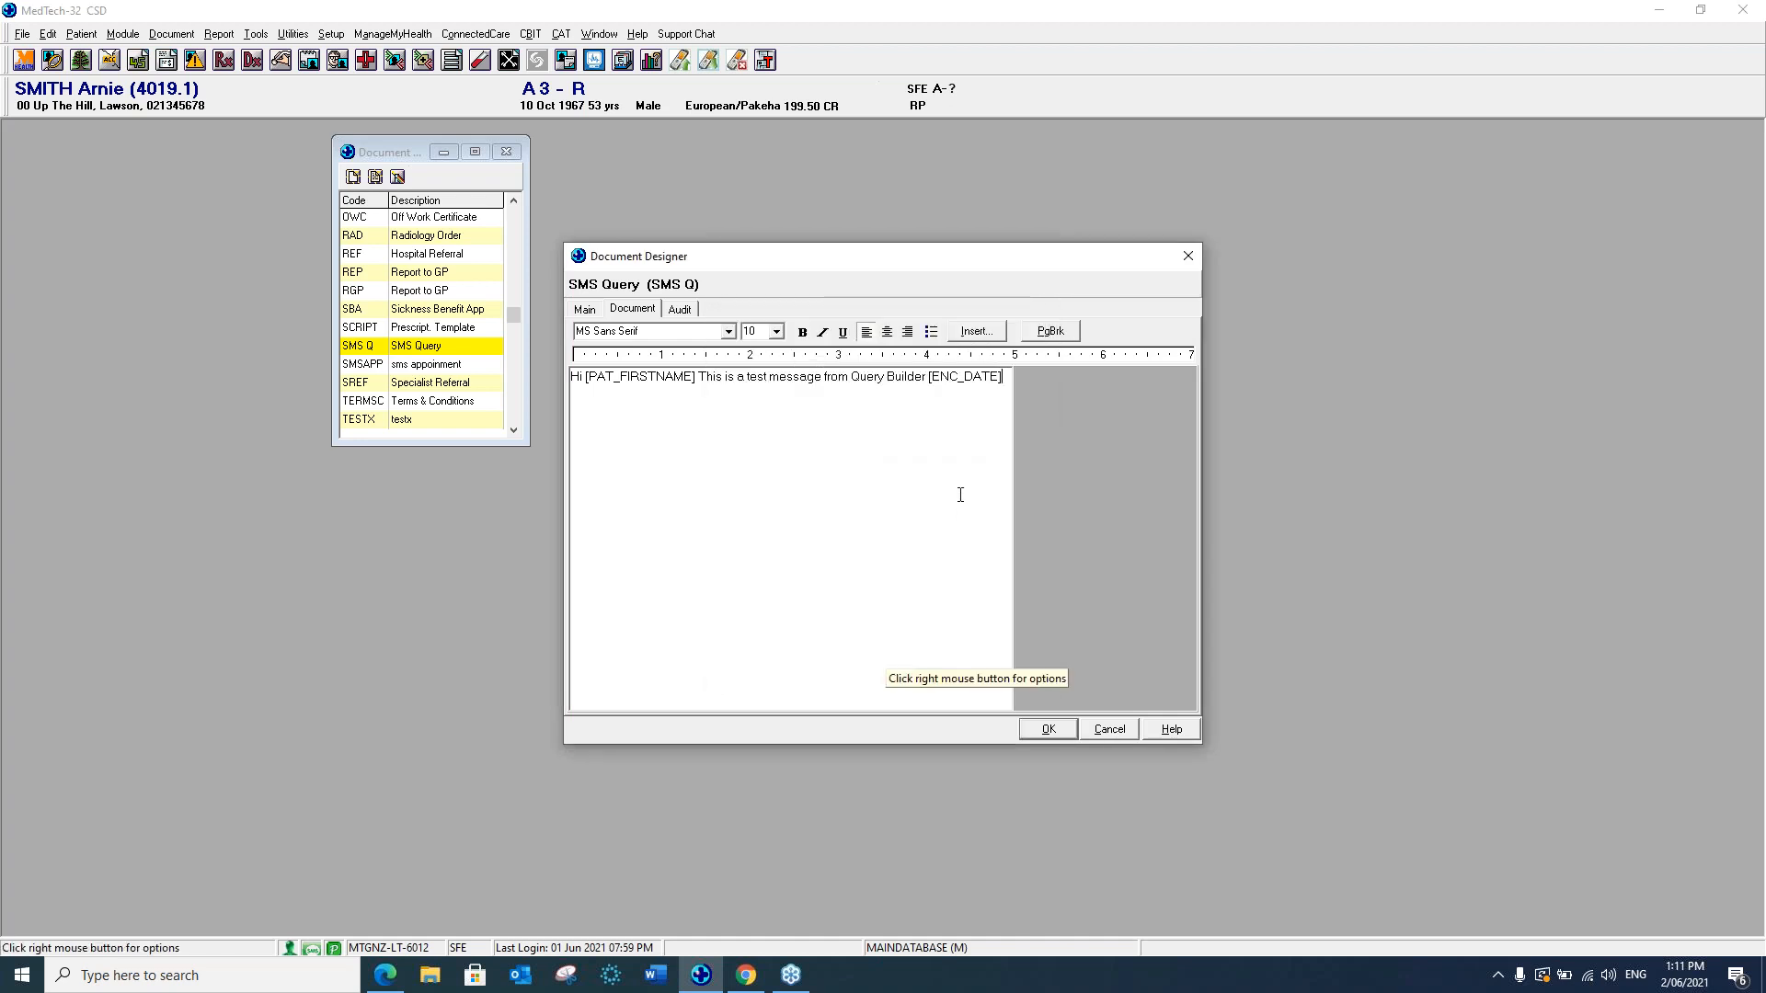
Insert the Appointment Time (ENC_TIME) keyword after the date keyword, discard the template changes and close the document list.
click(976, 332)
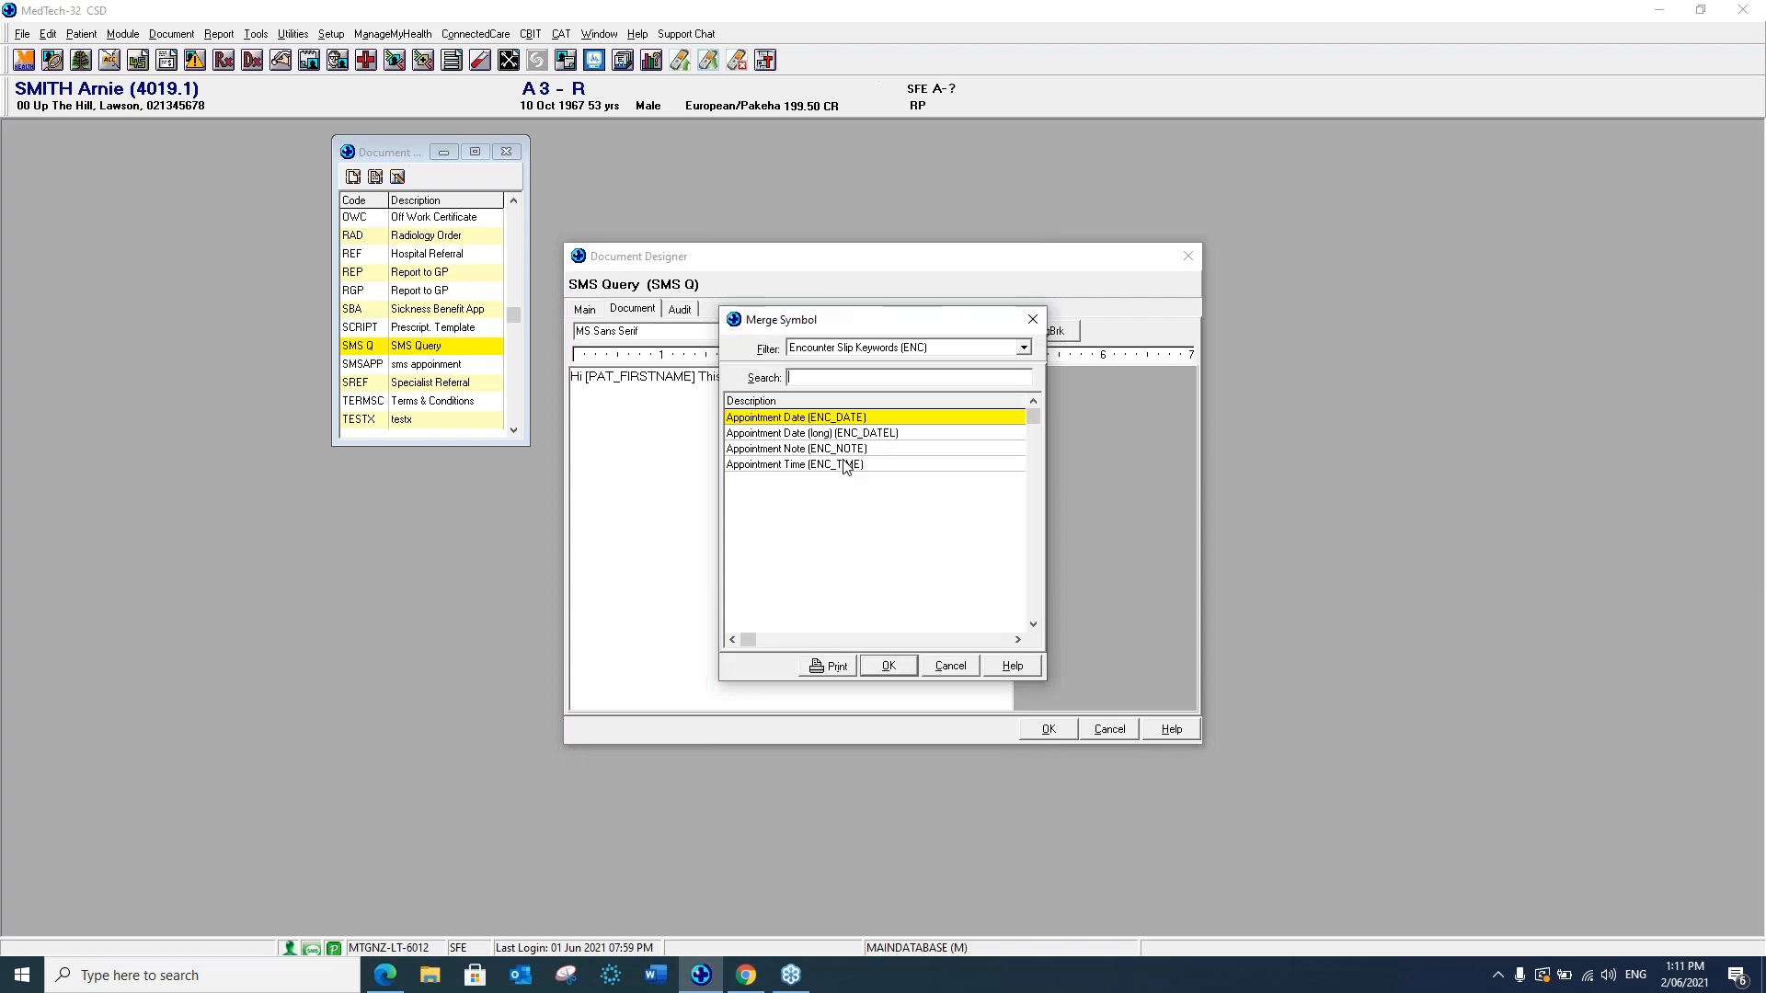
click(846, 465)
click(889, 664)
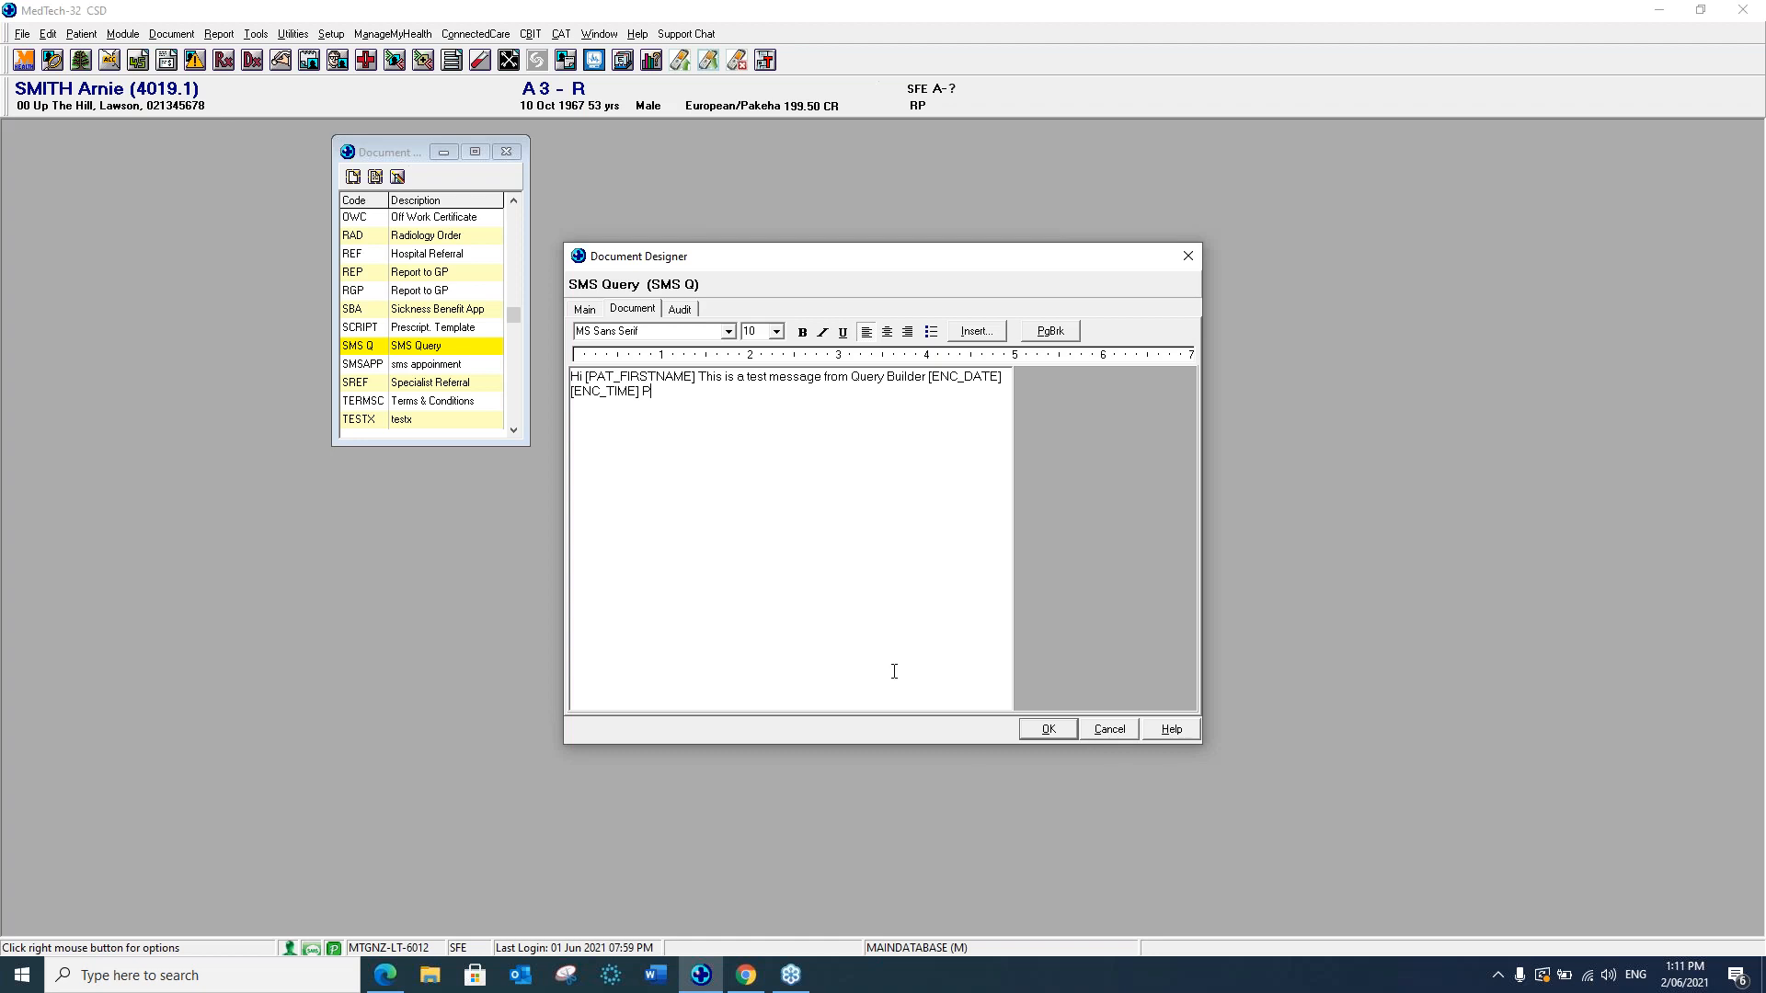
click(1111, 729)
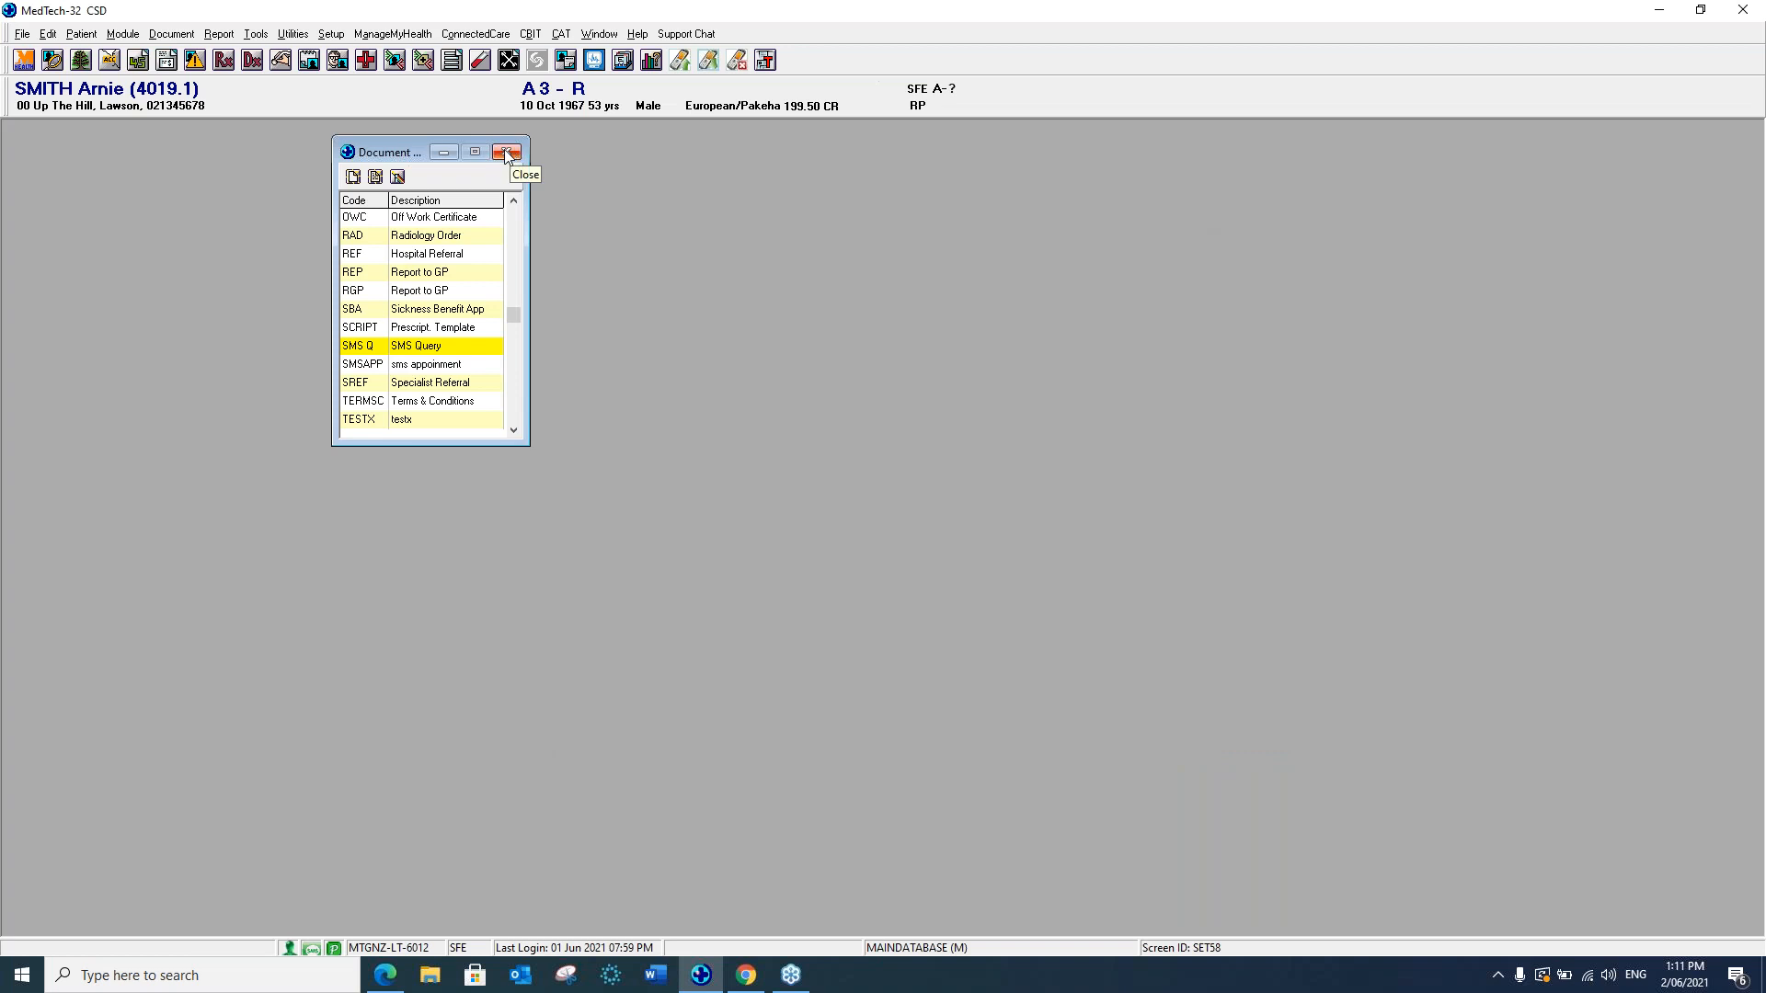
click(505, 153)
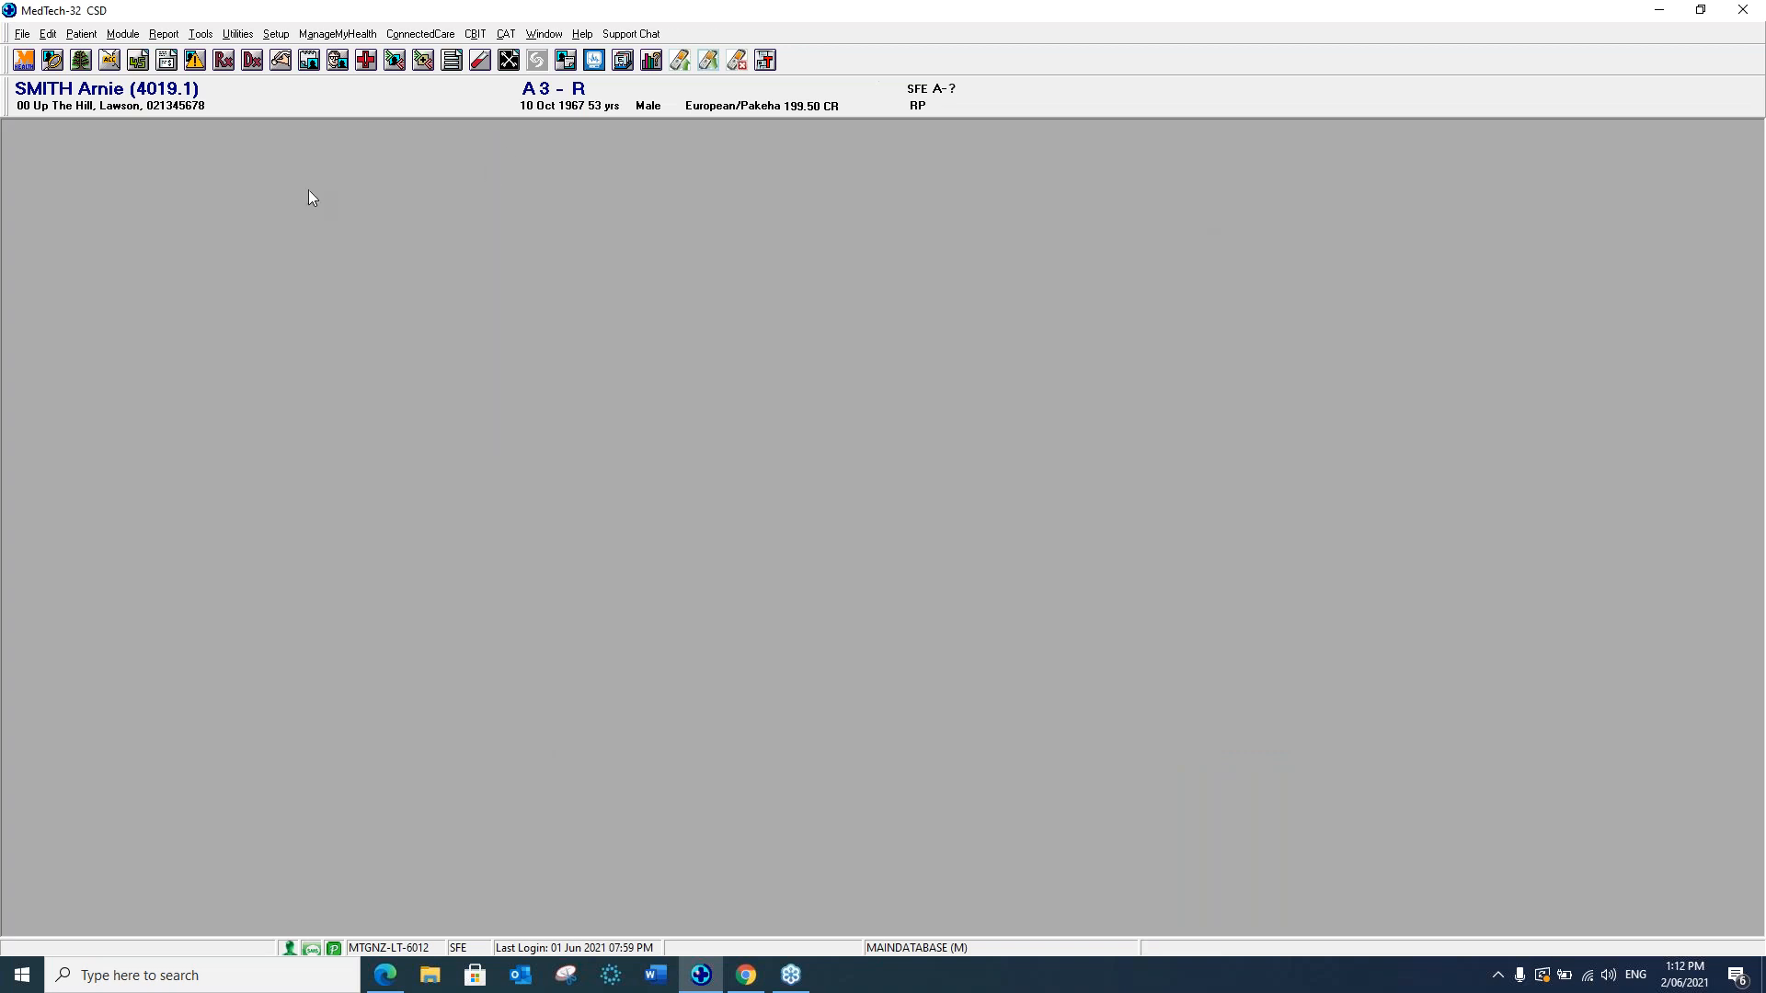
Review the staff appointment reminder template options in the SMS setup, keep sms appoinment (SMSAPP) selected, and close without saving.
click(275, 39)
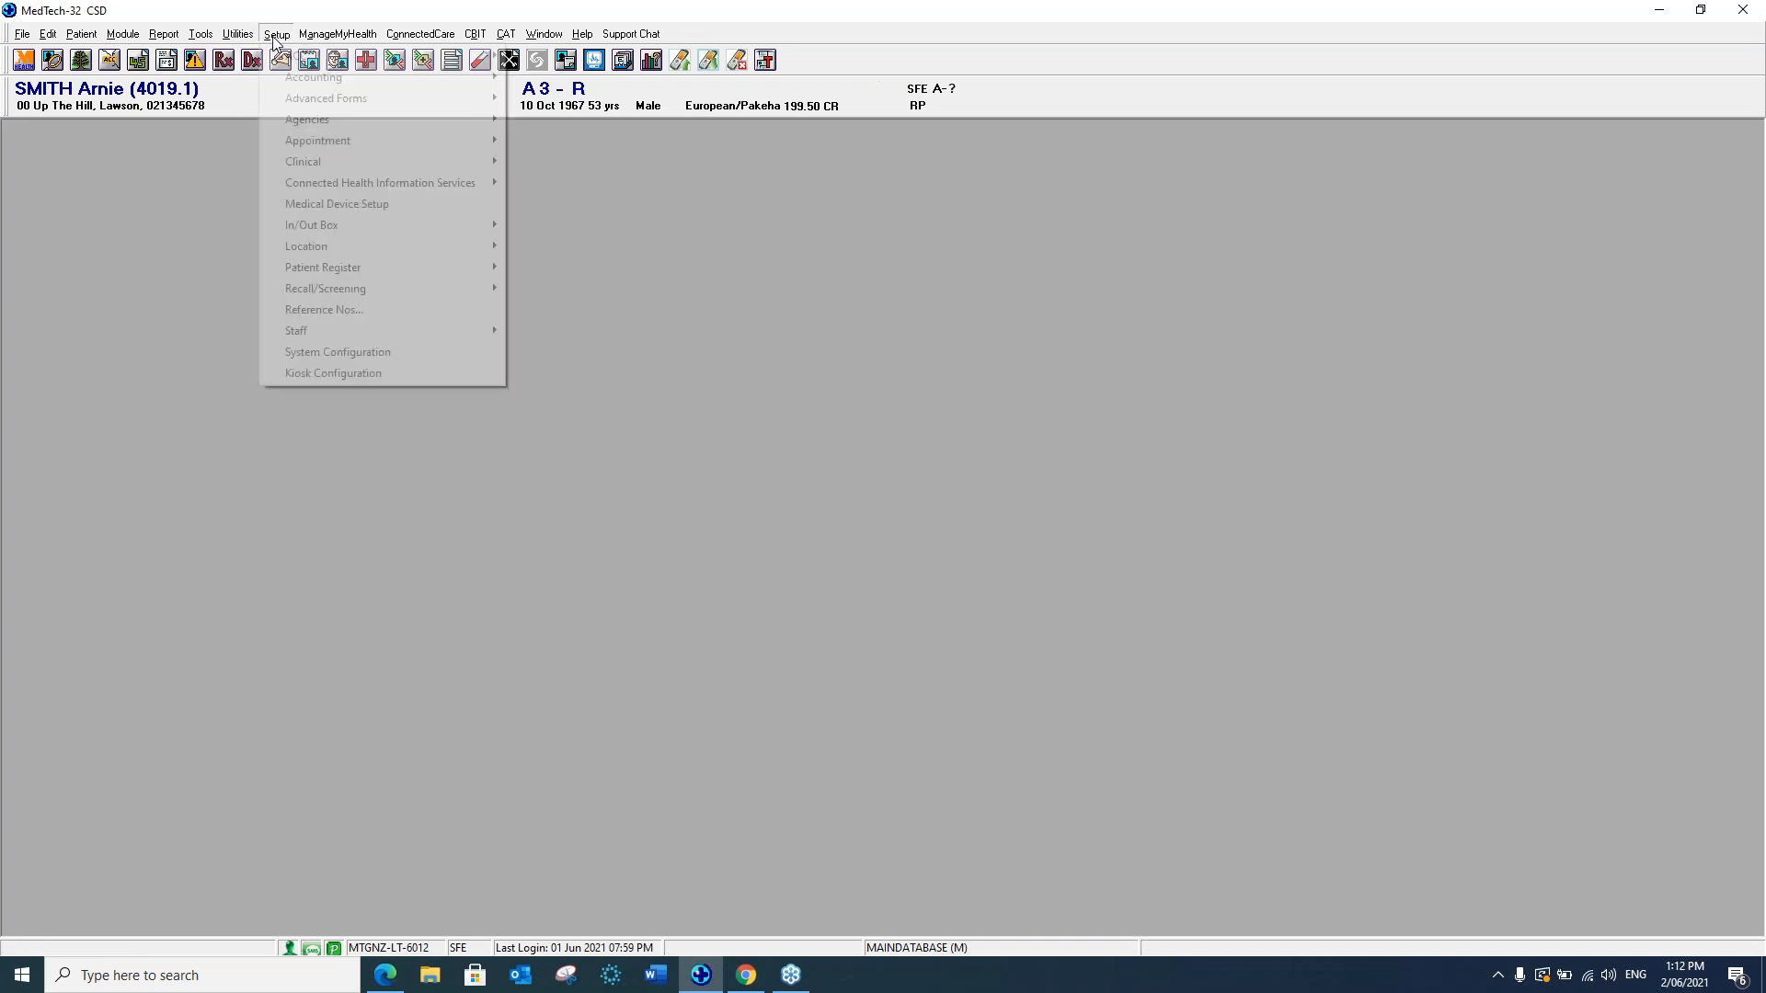
mouse_move(324, 39)
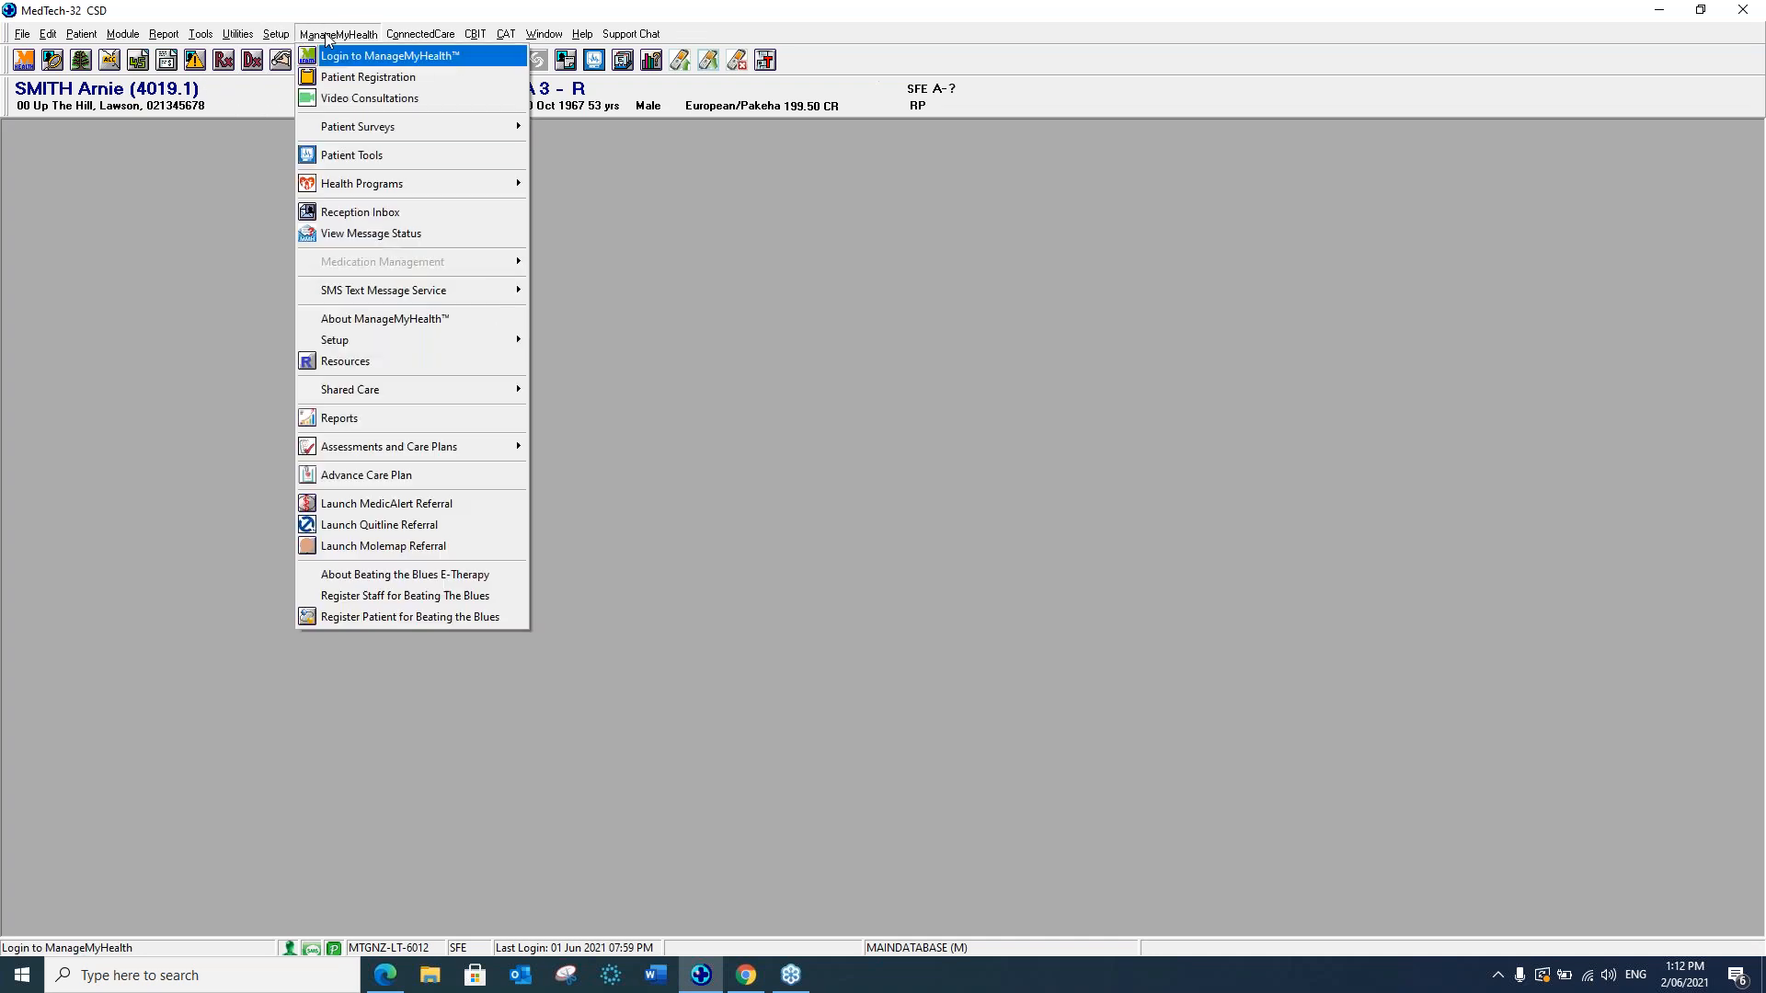
mouse_move(339, 296)
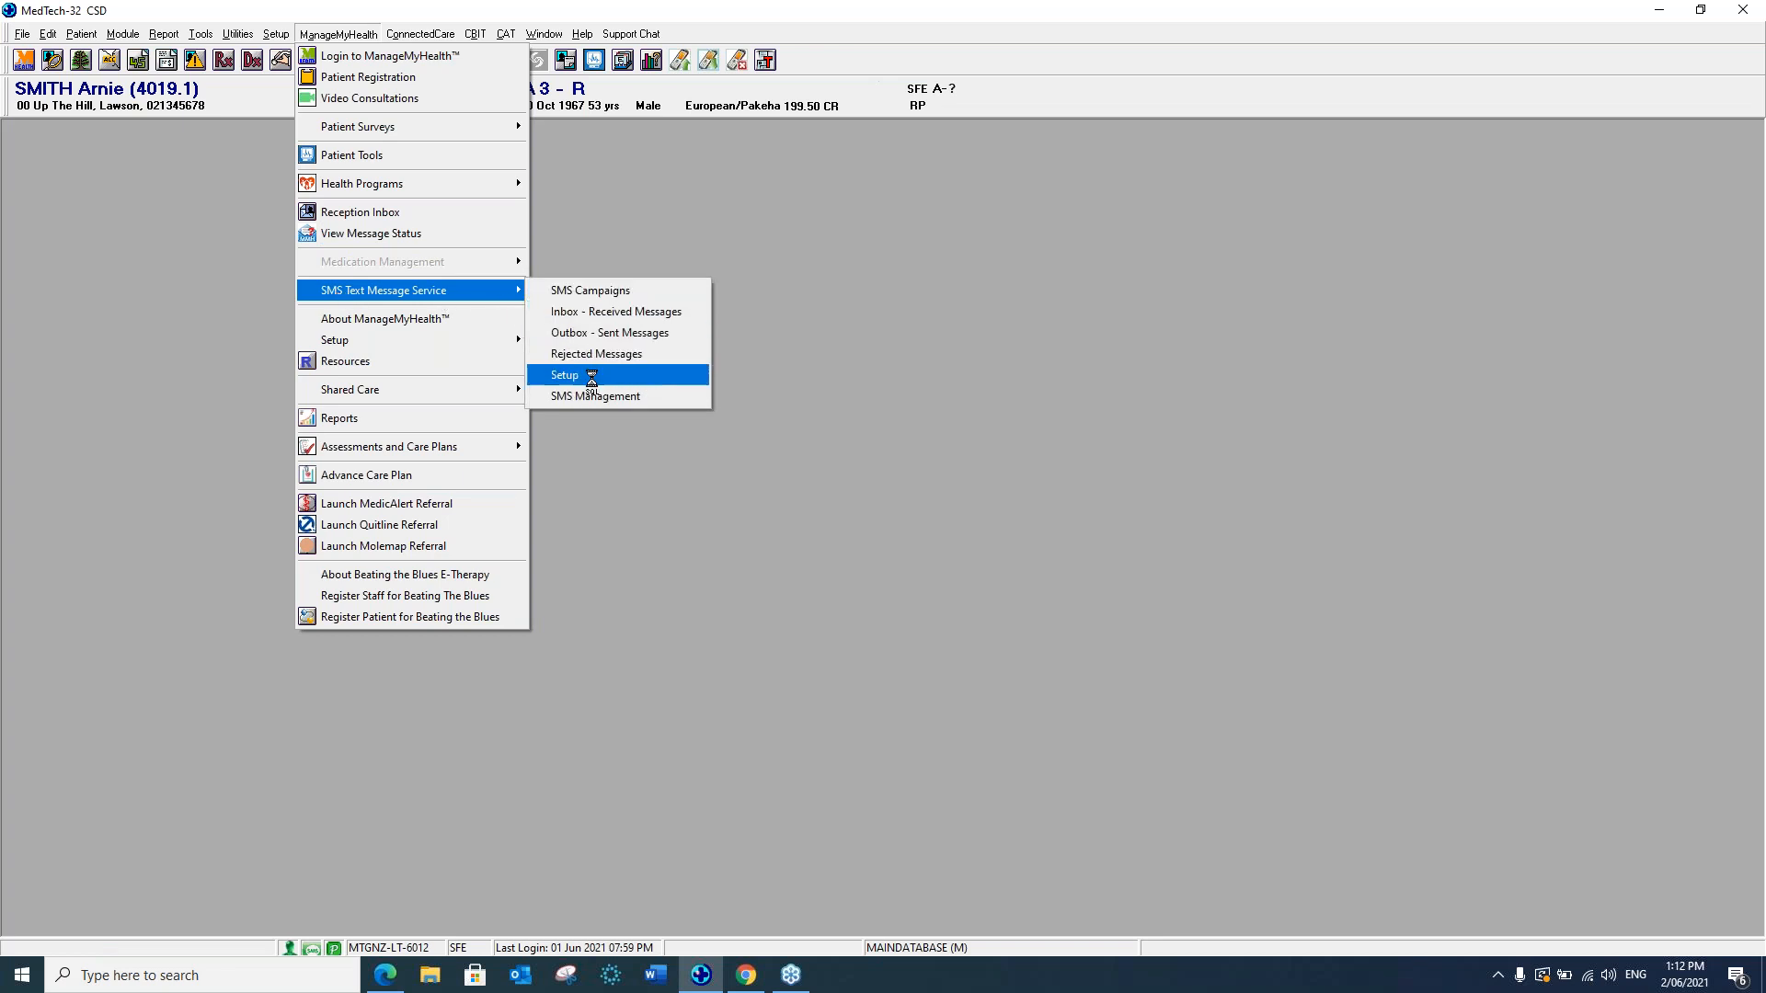
click(735, 328)
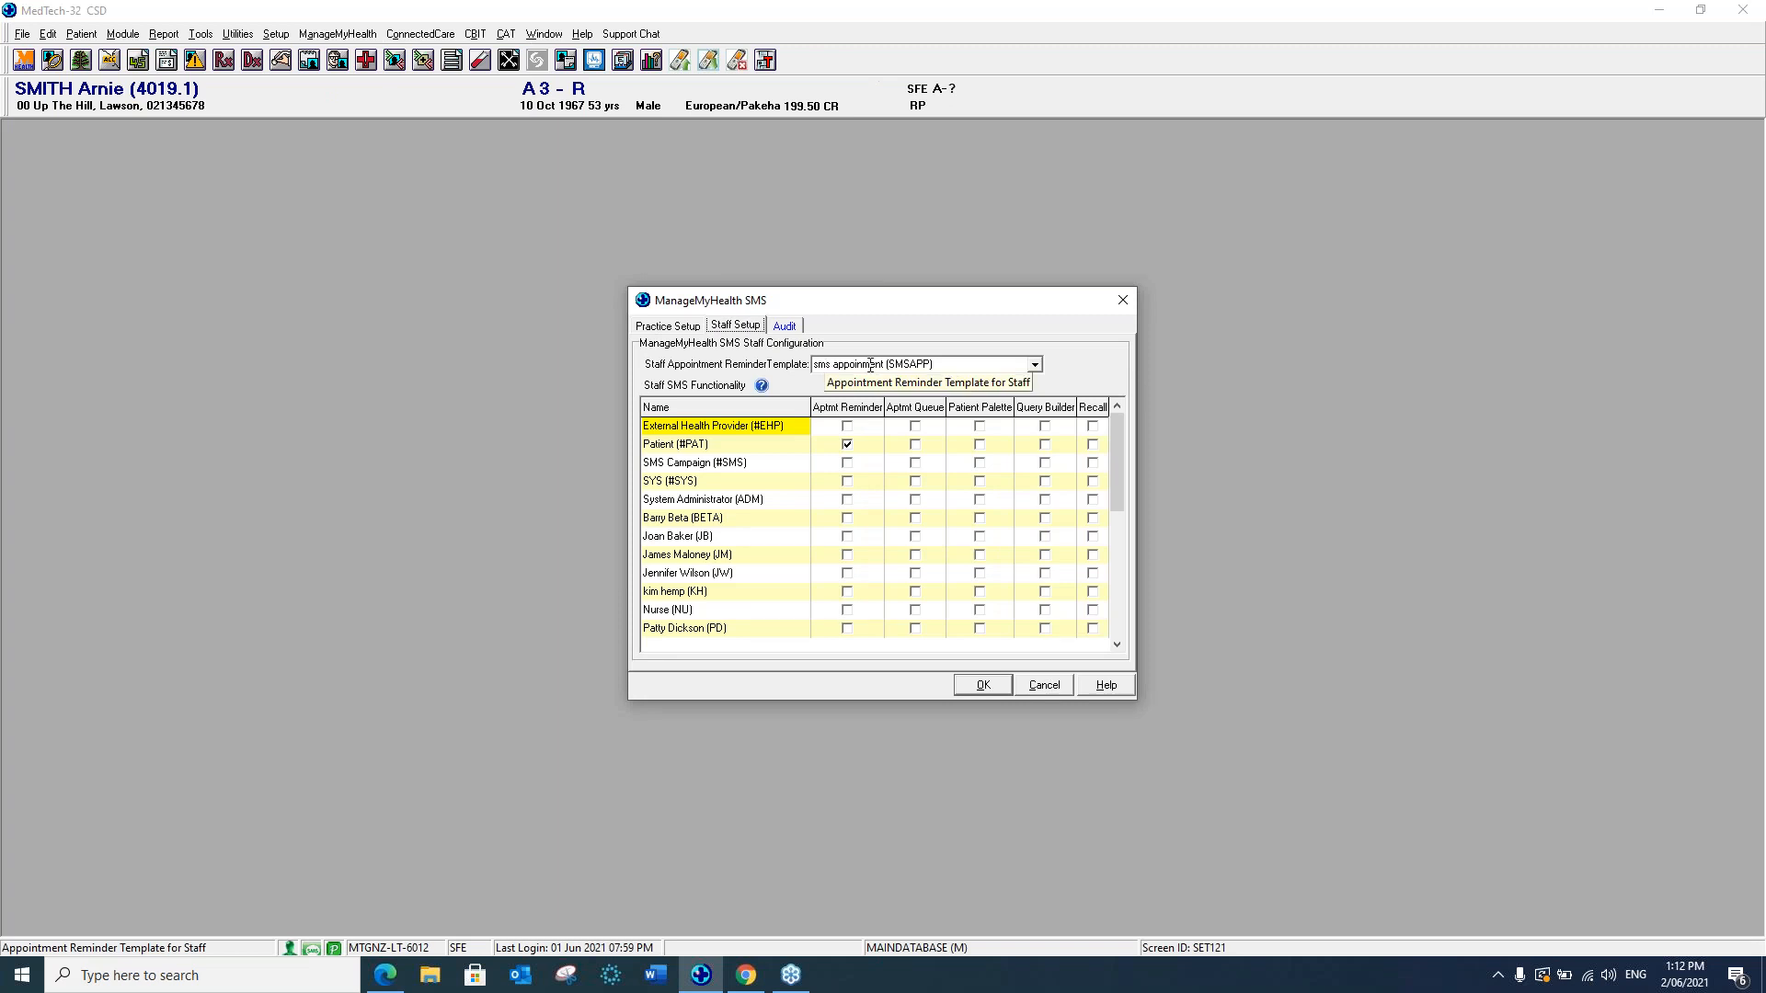
click(1035, 365)
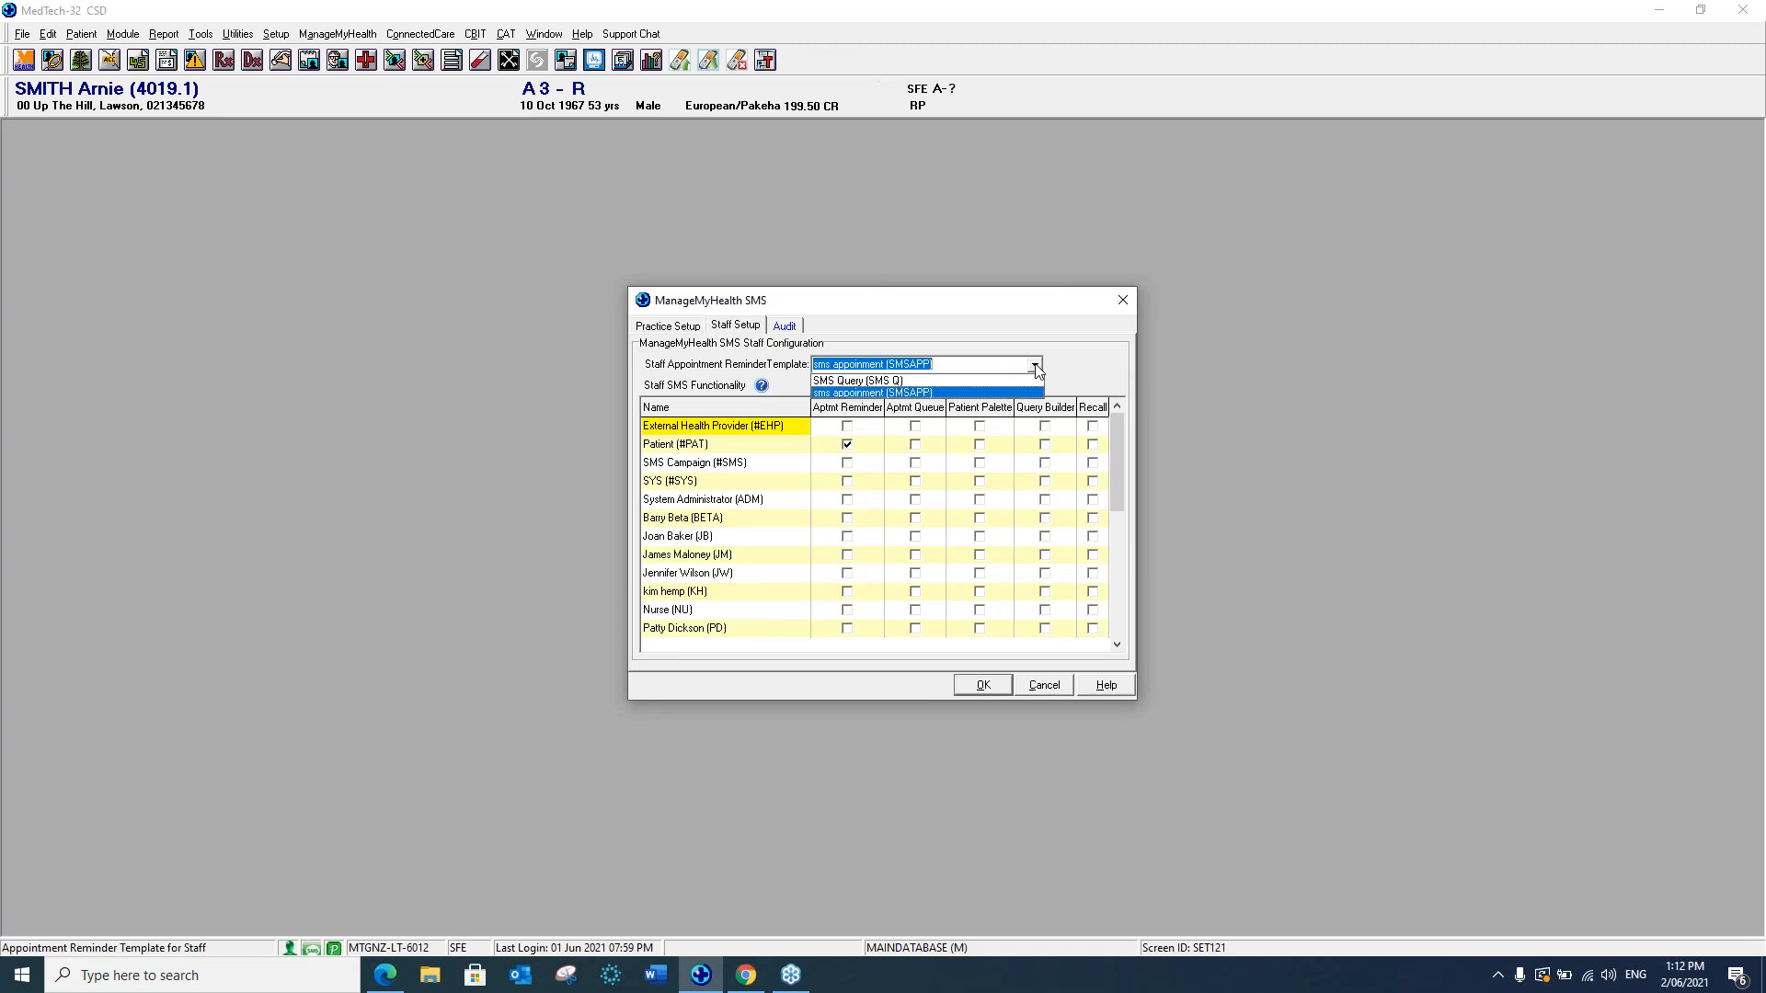
click(845, 394)
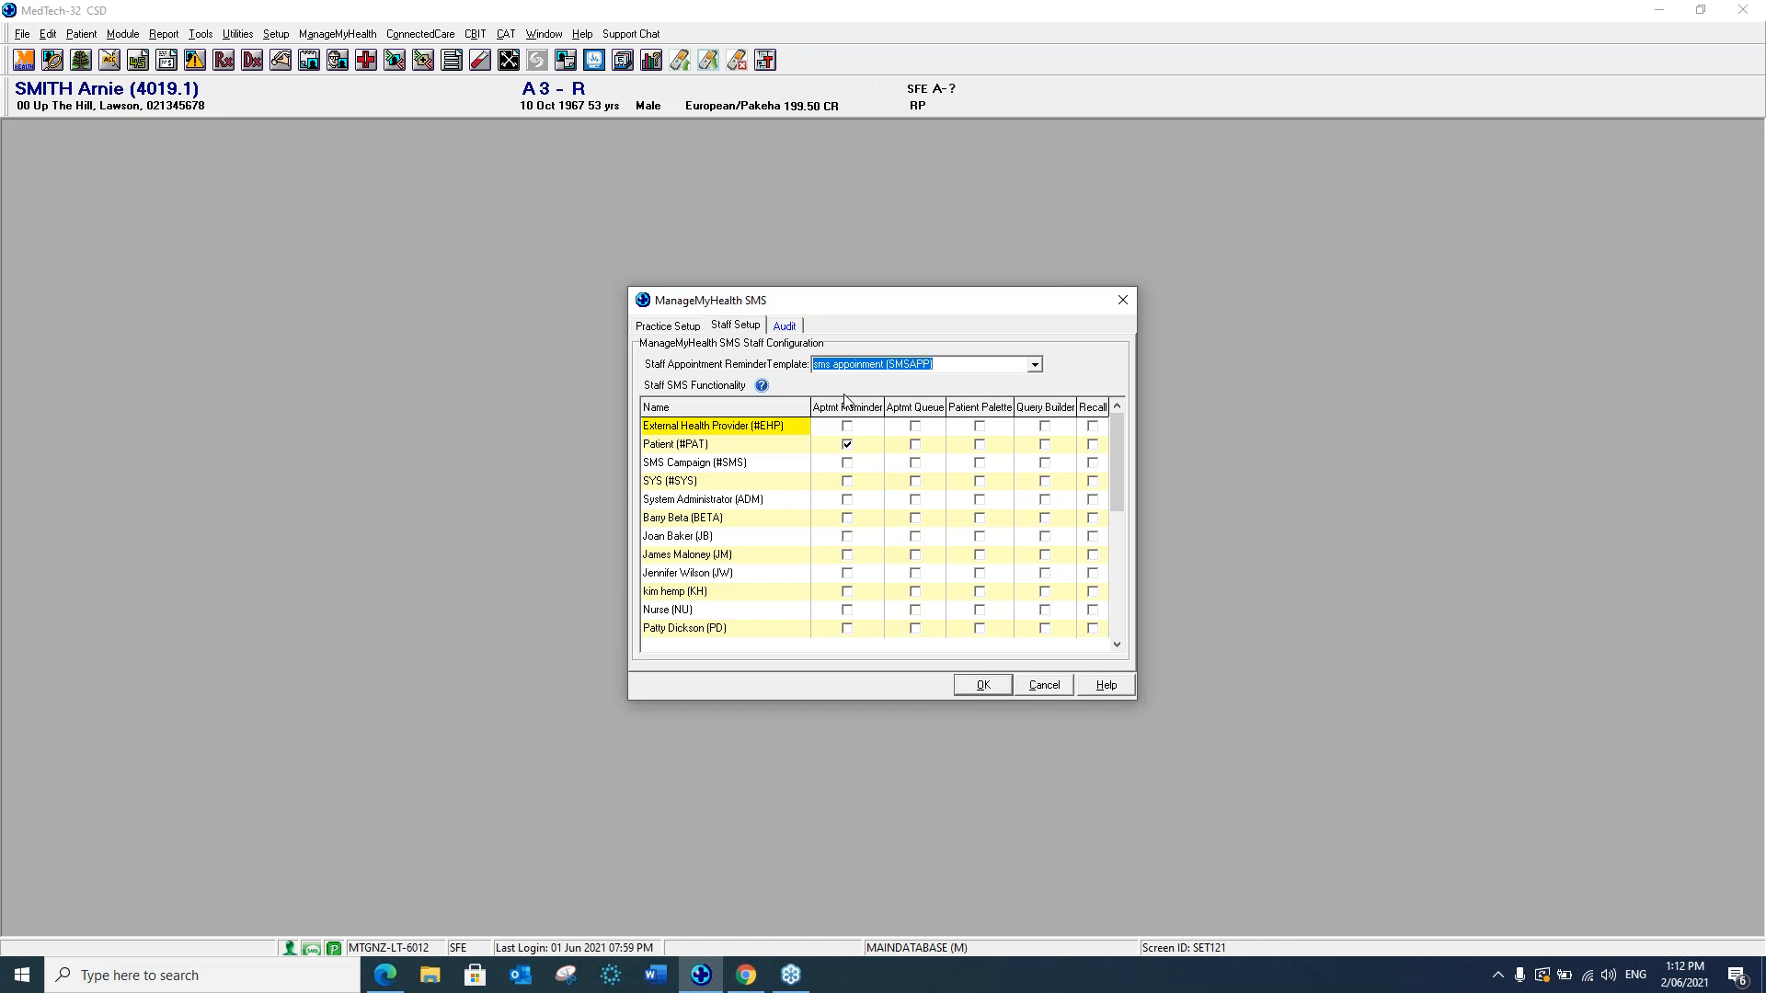
click(1045, 686)
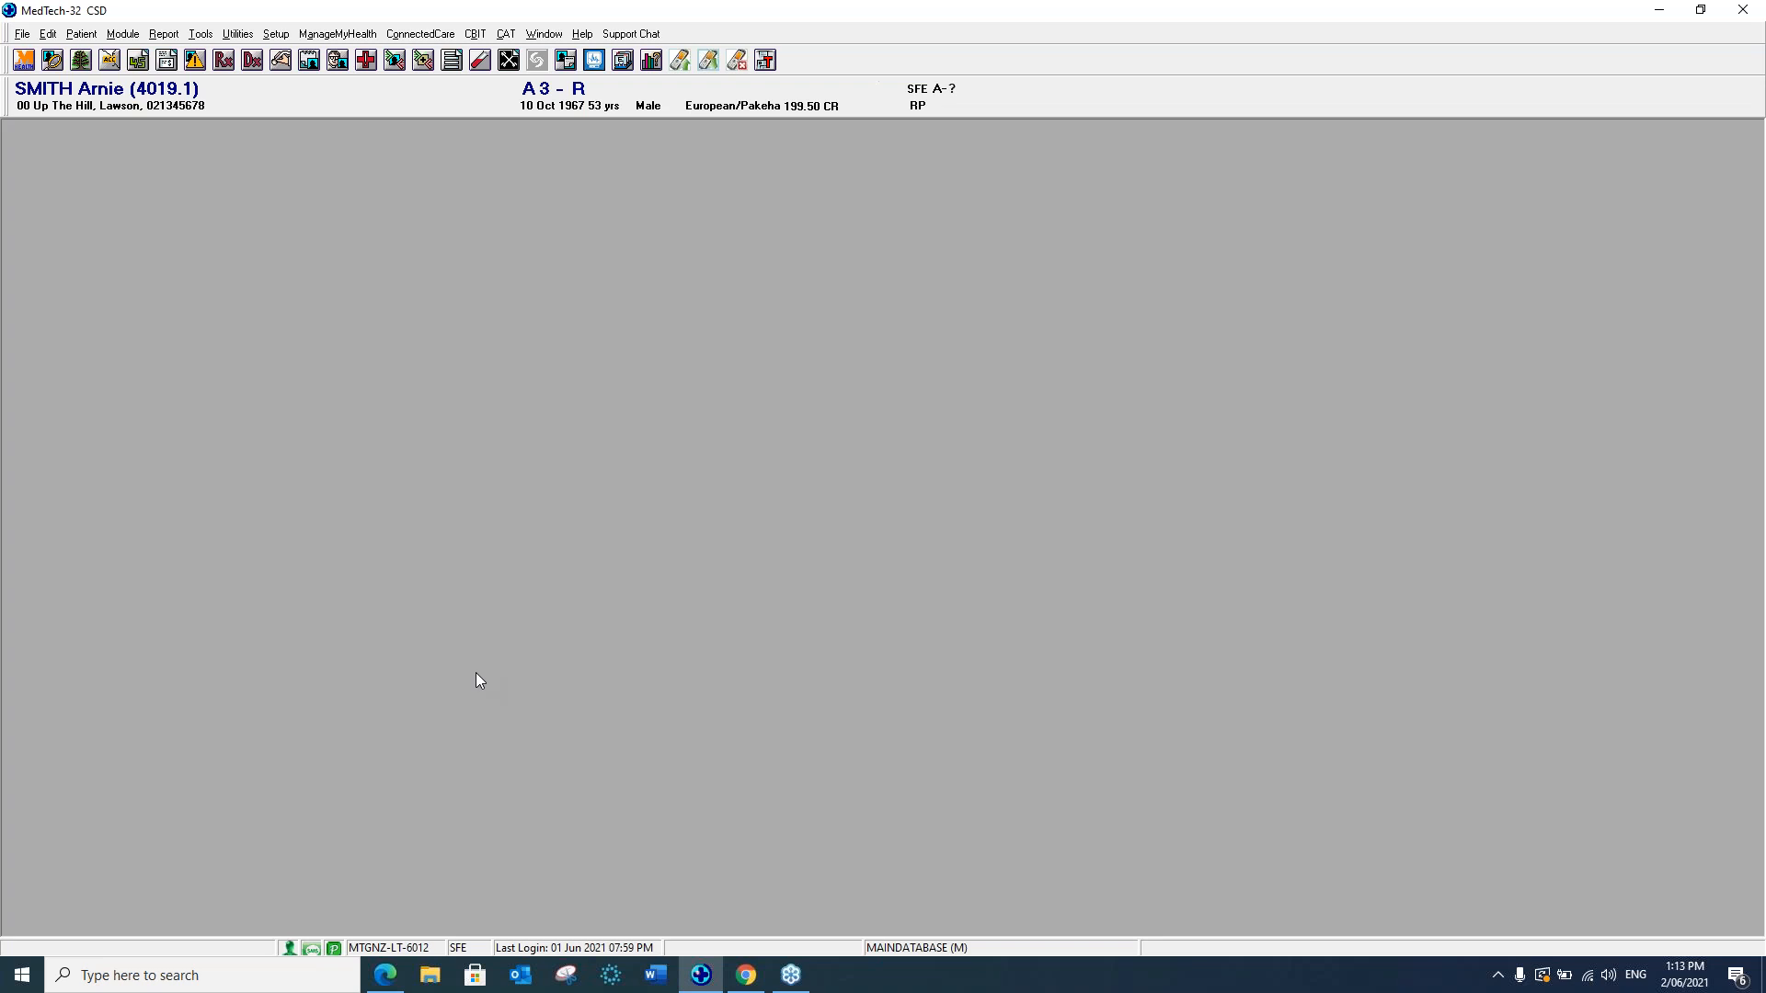
View the SMS credit details, bring their preview window fully into view and close it.
click(311, 950)
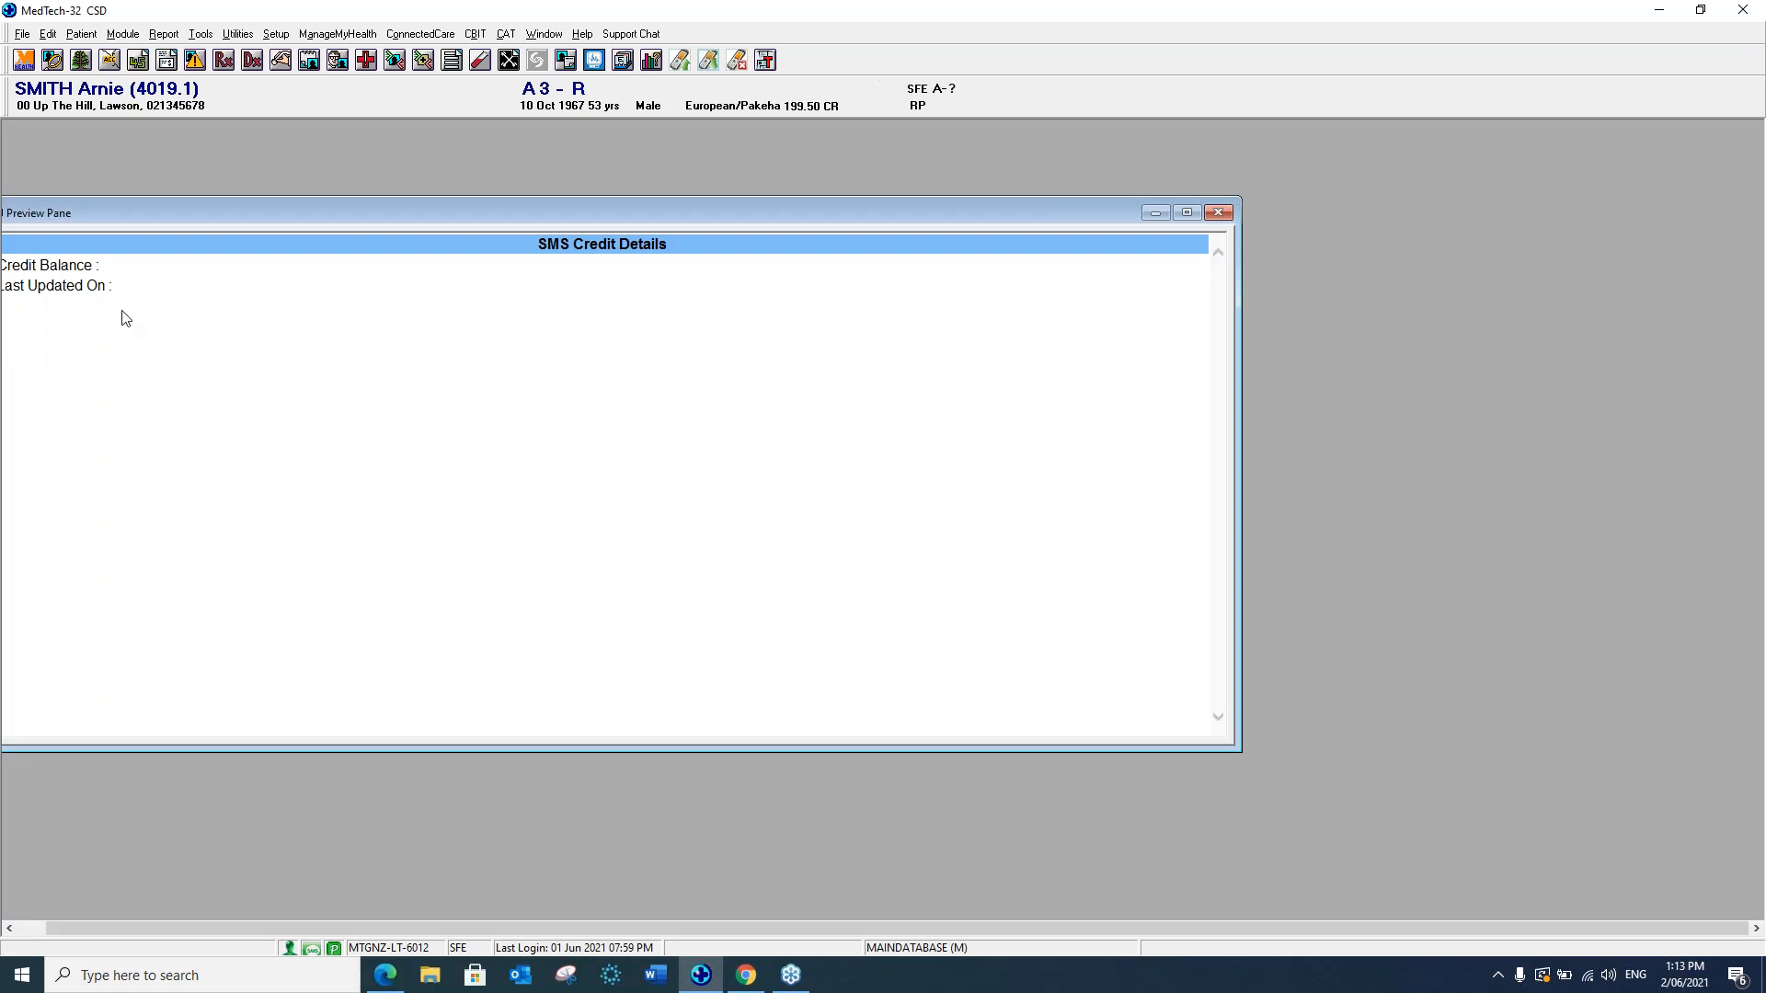
drag(272, 212, 436, 216)
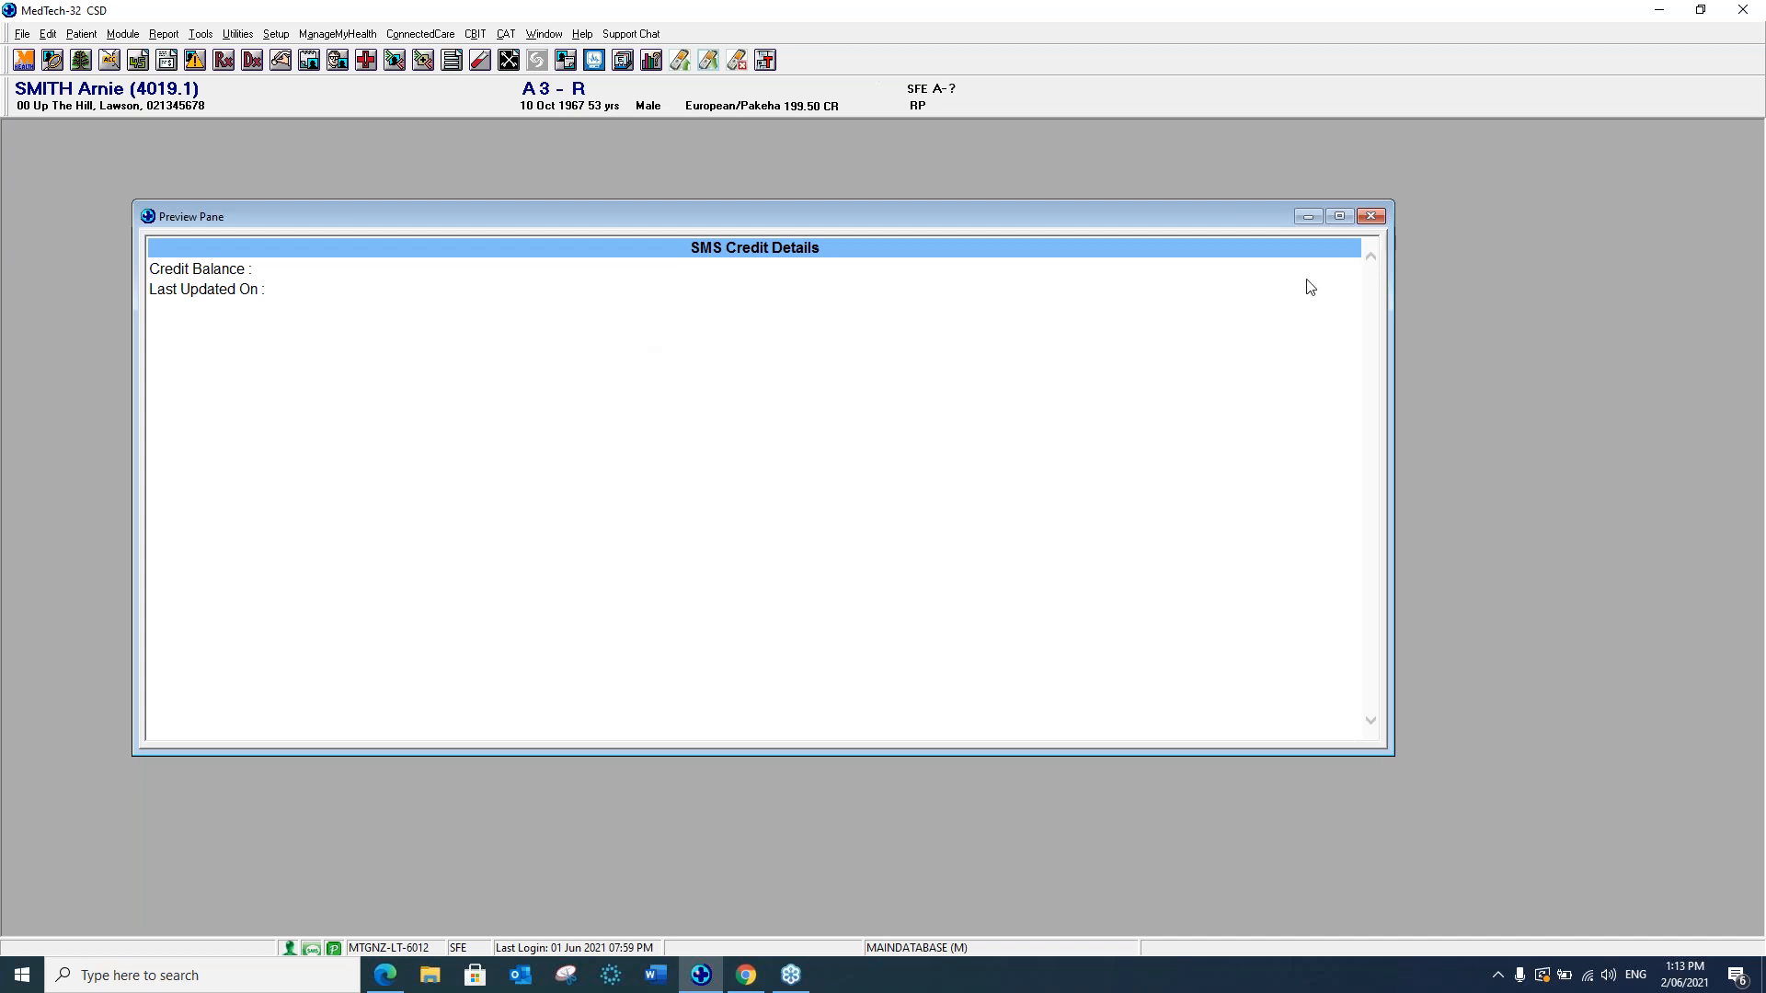
click(1372, 218)
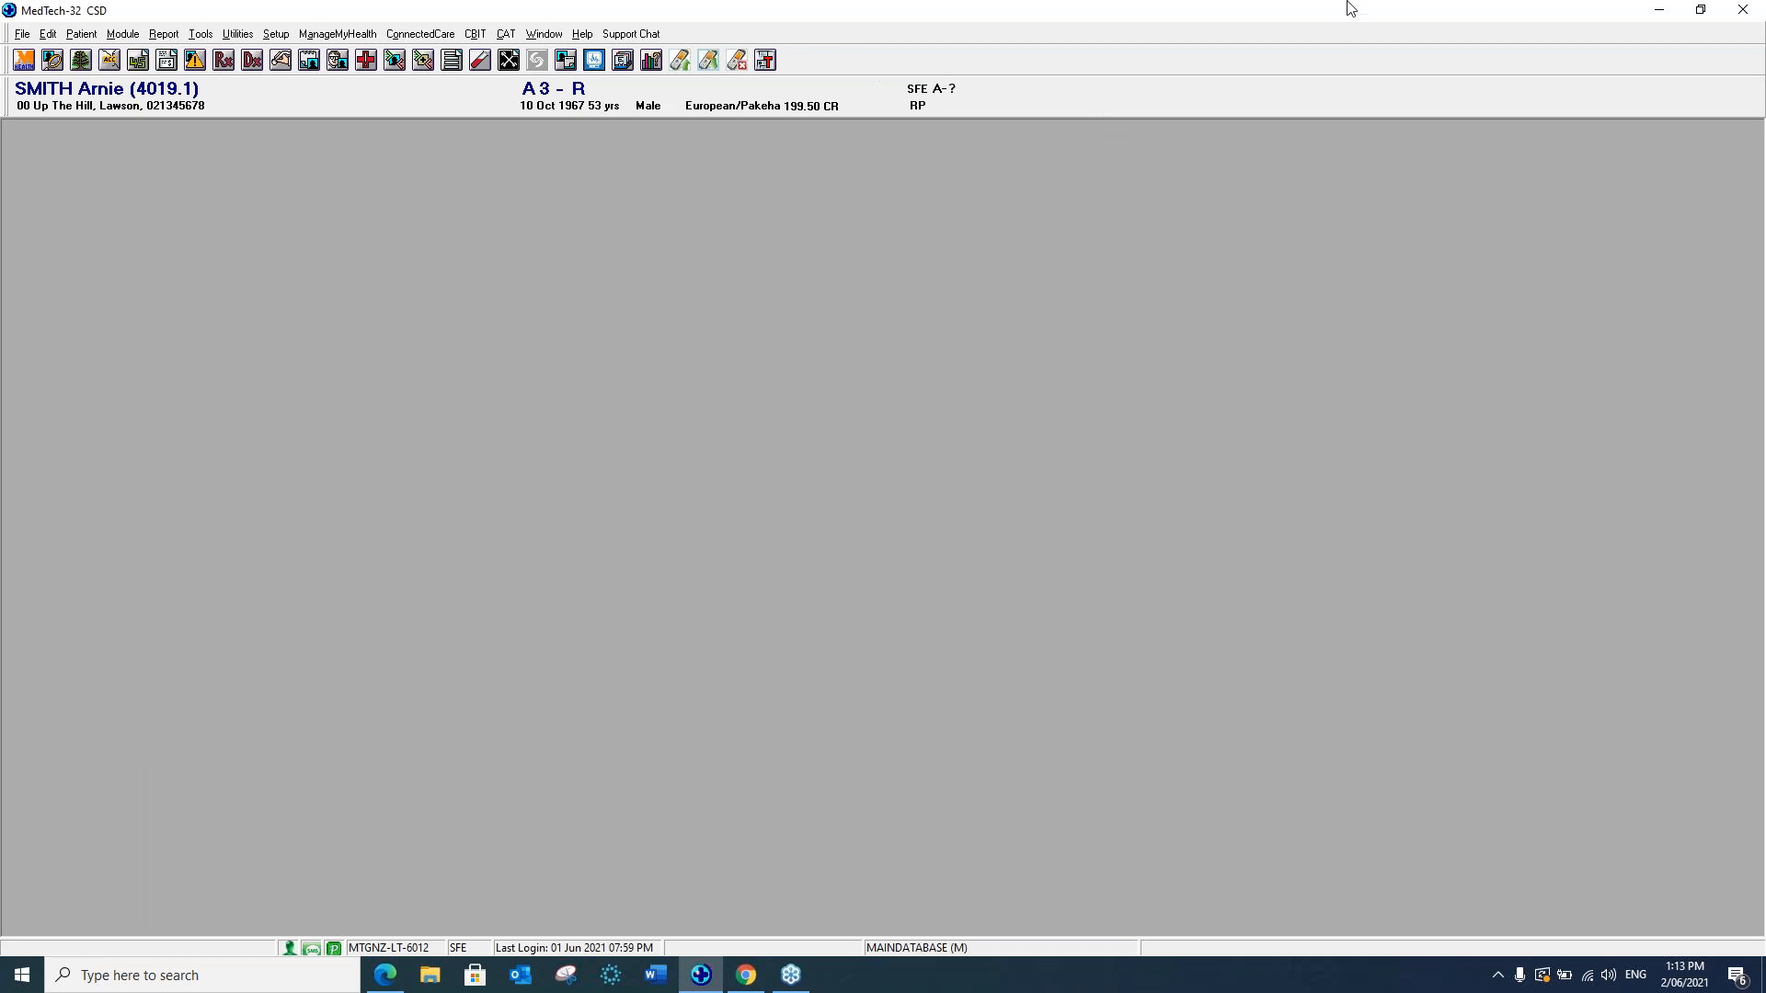
Open the staff audit log from the audit information in the ManageMyHealth SMS text message setup.
click(366, 35)
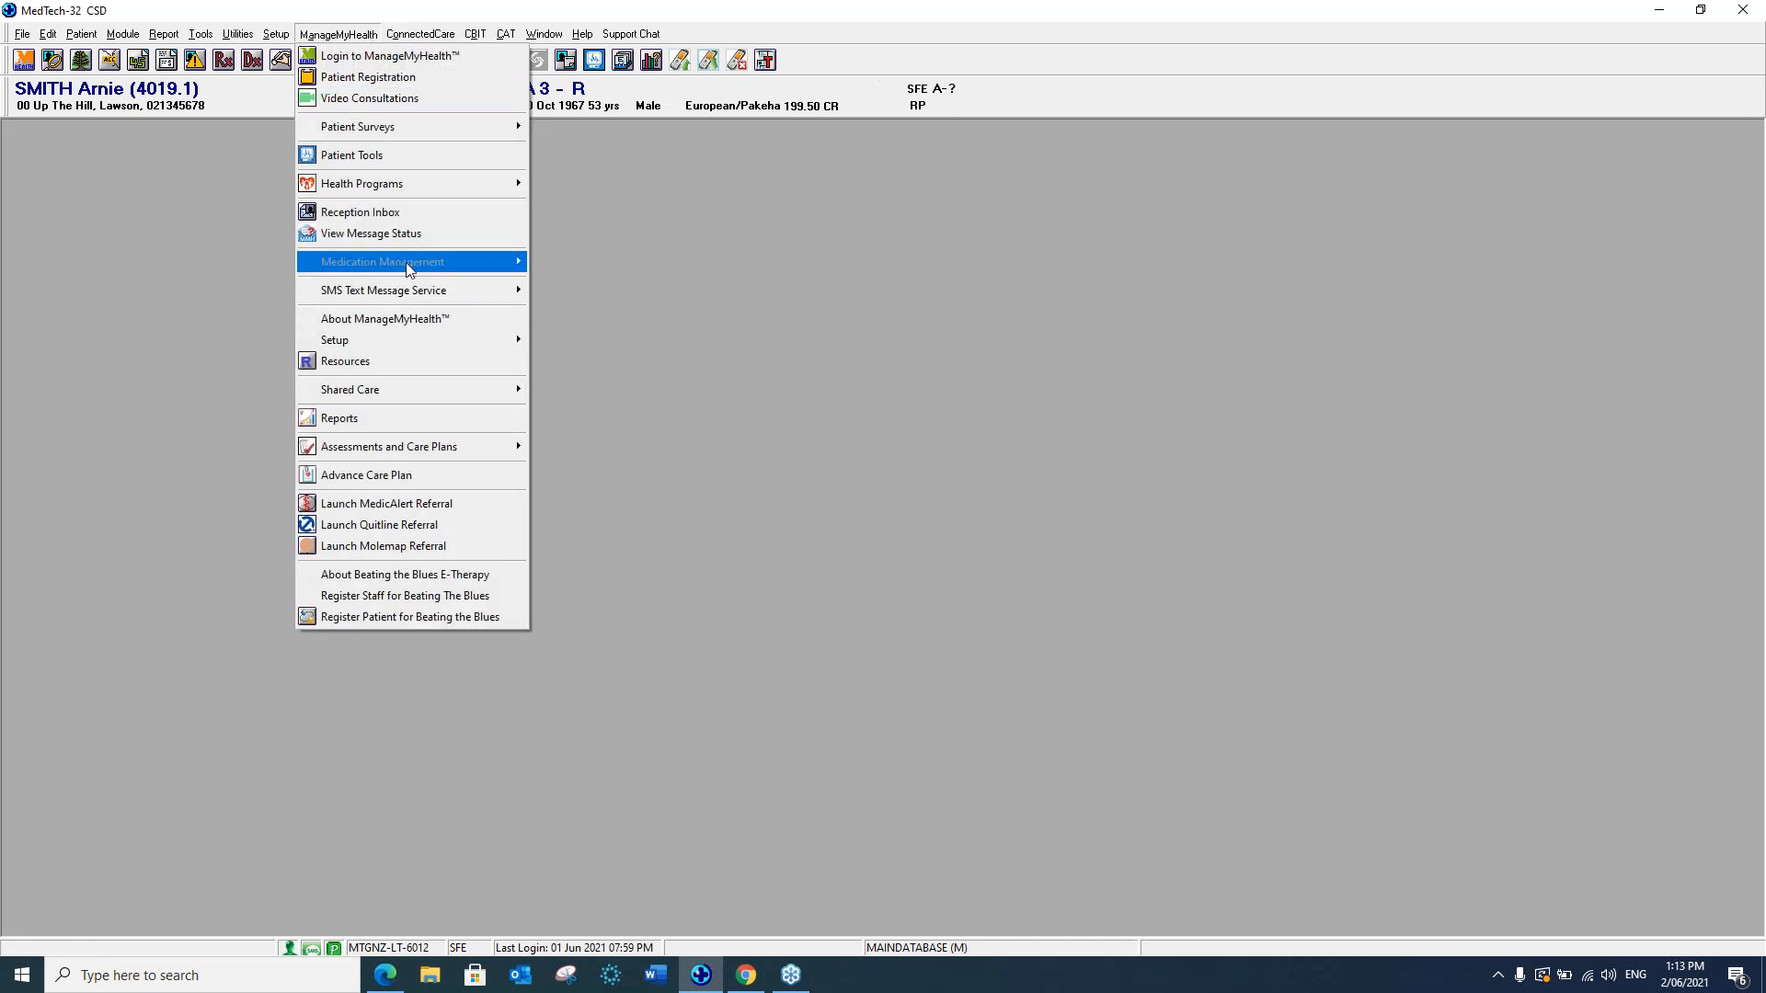
mouse_move(412, 291)
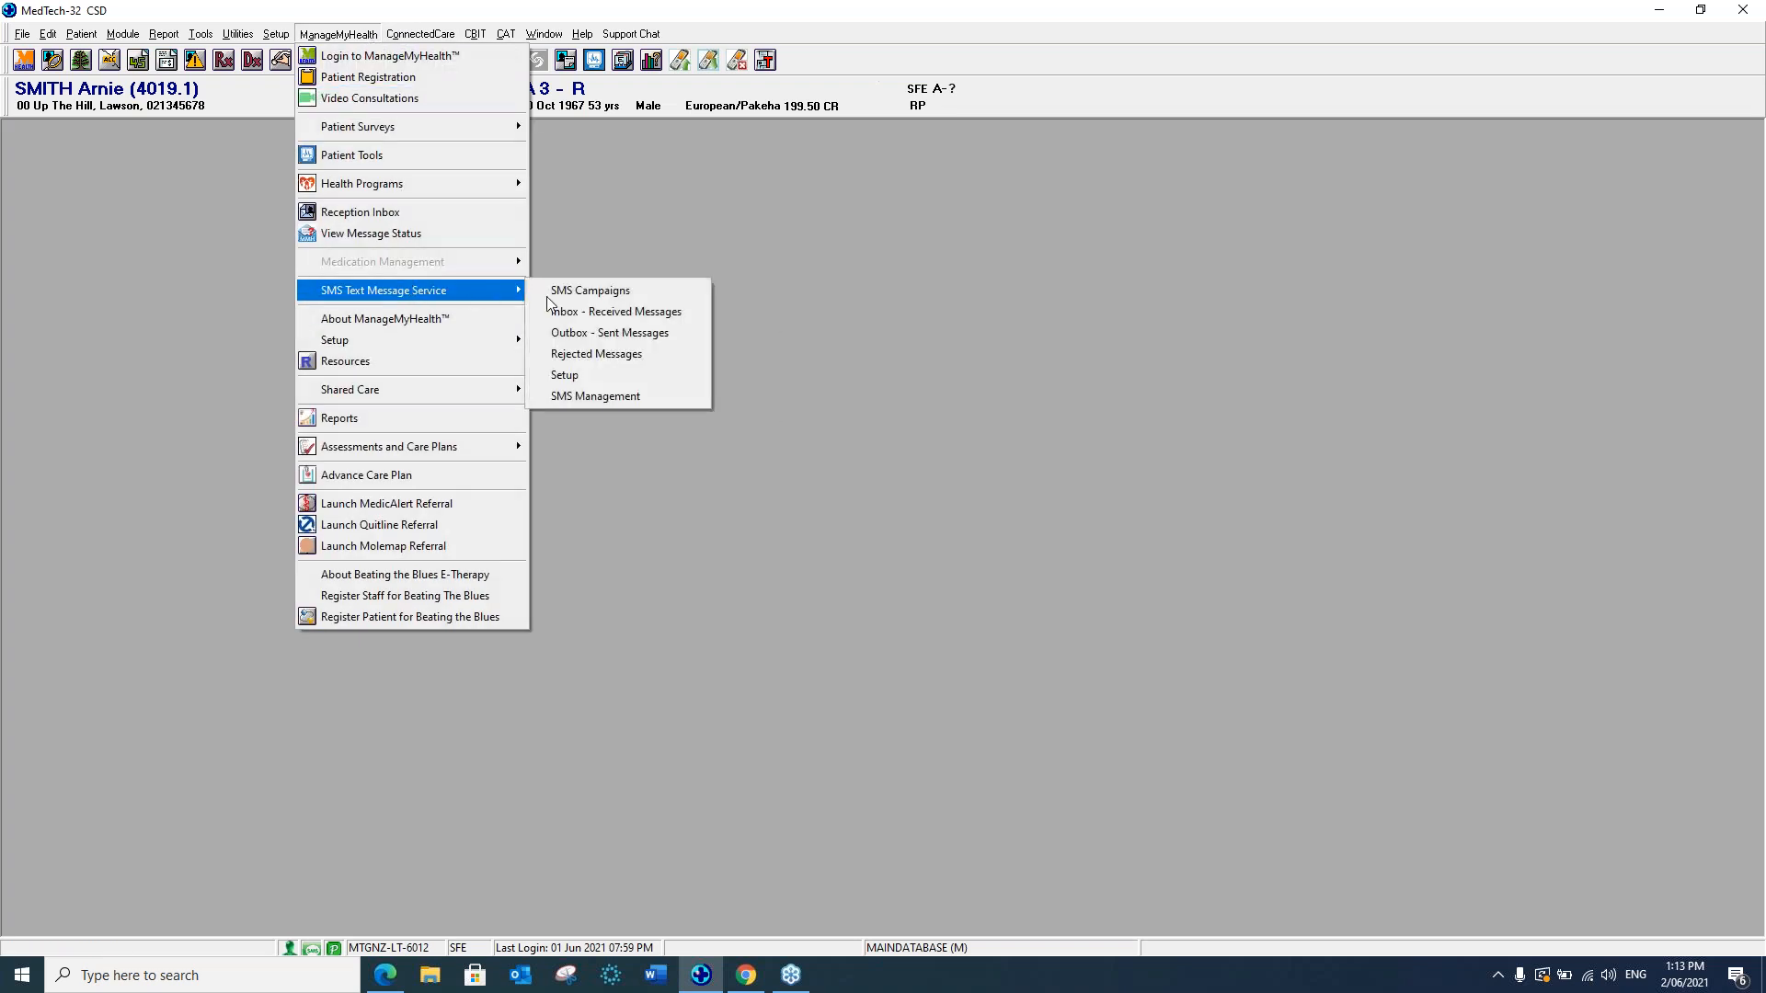
click(605, 375)
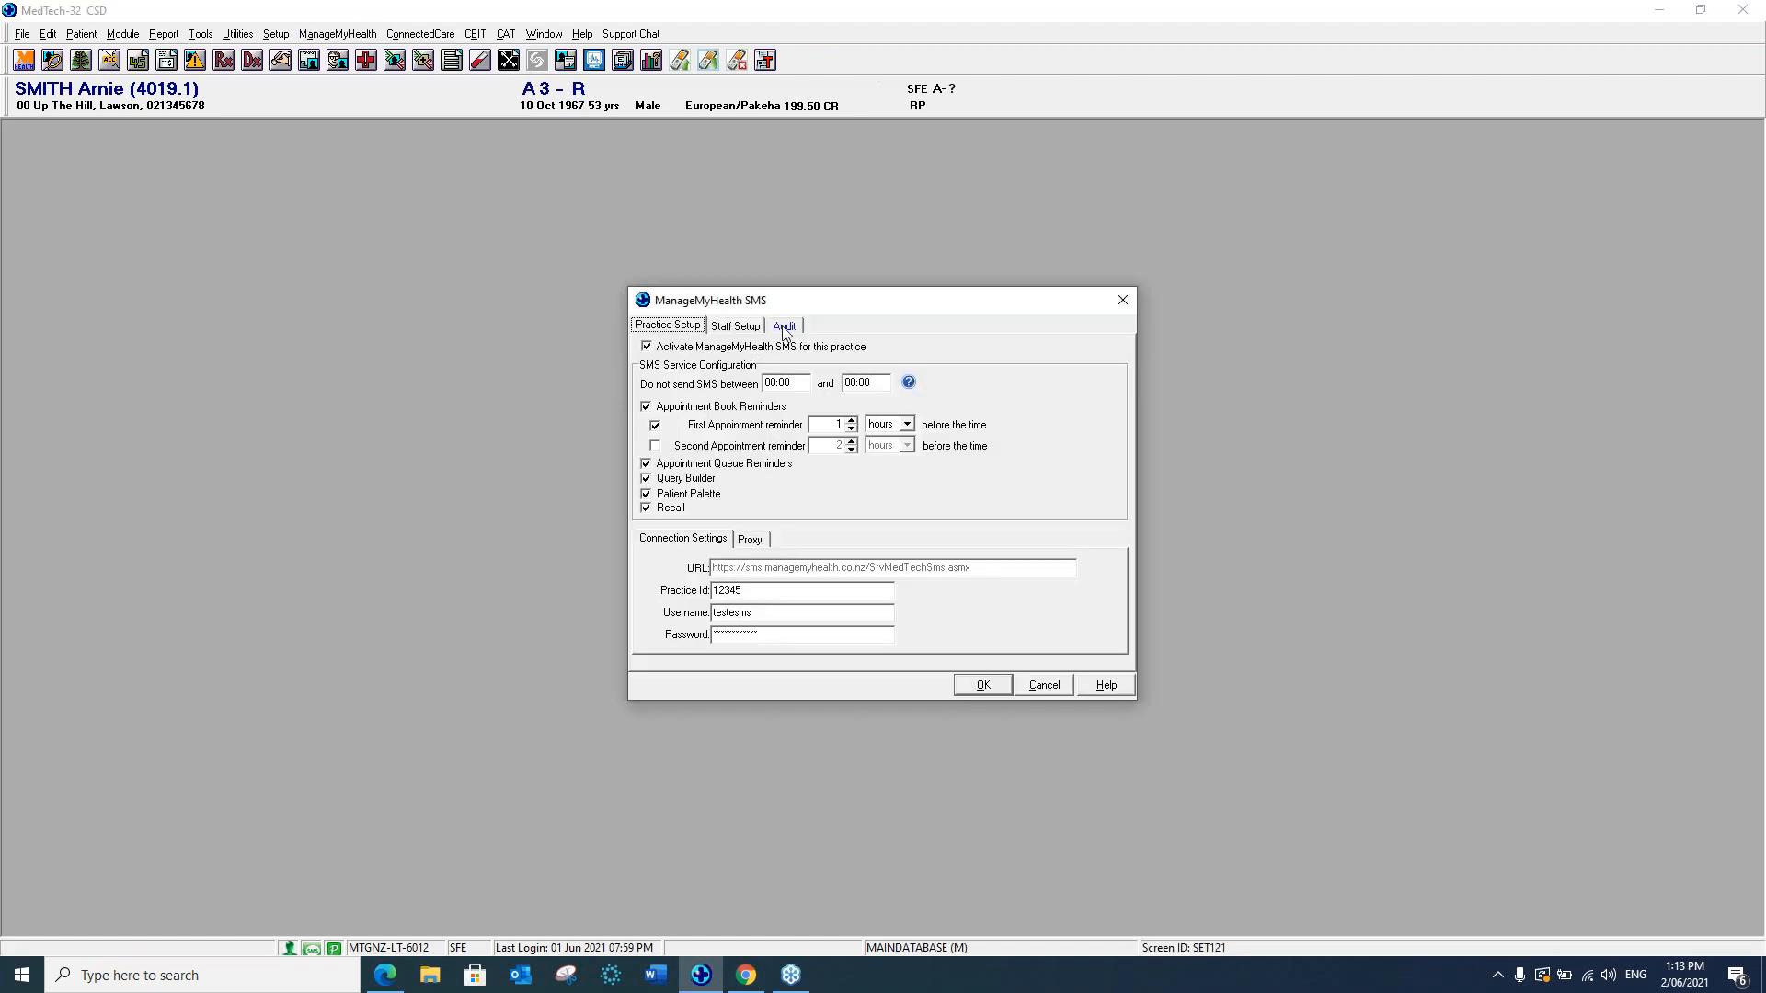
click(785, 327)
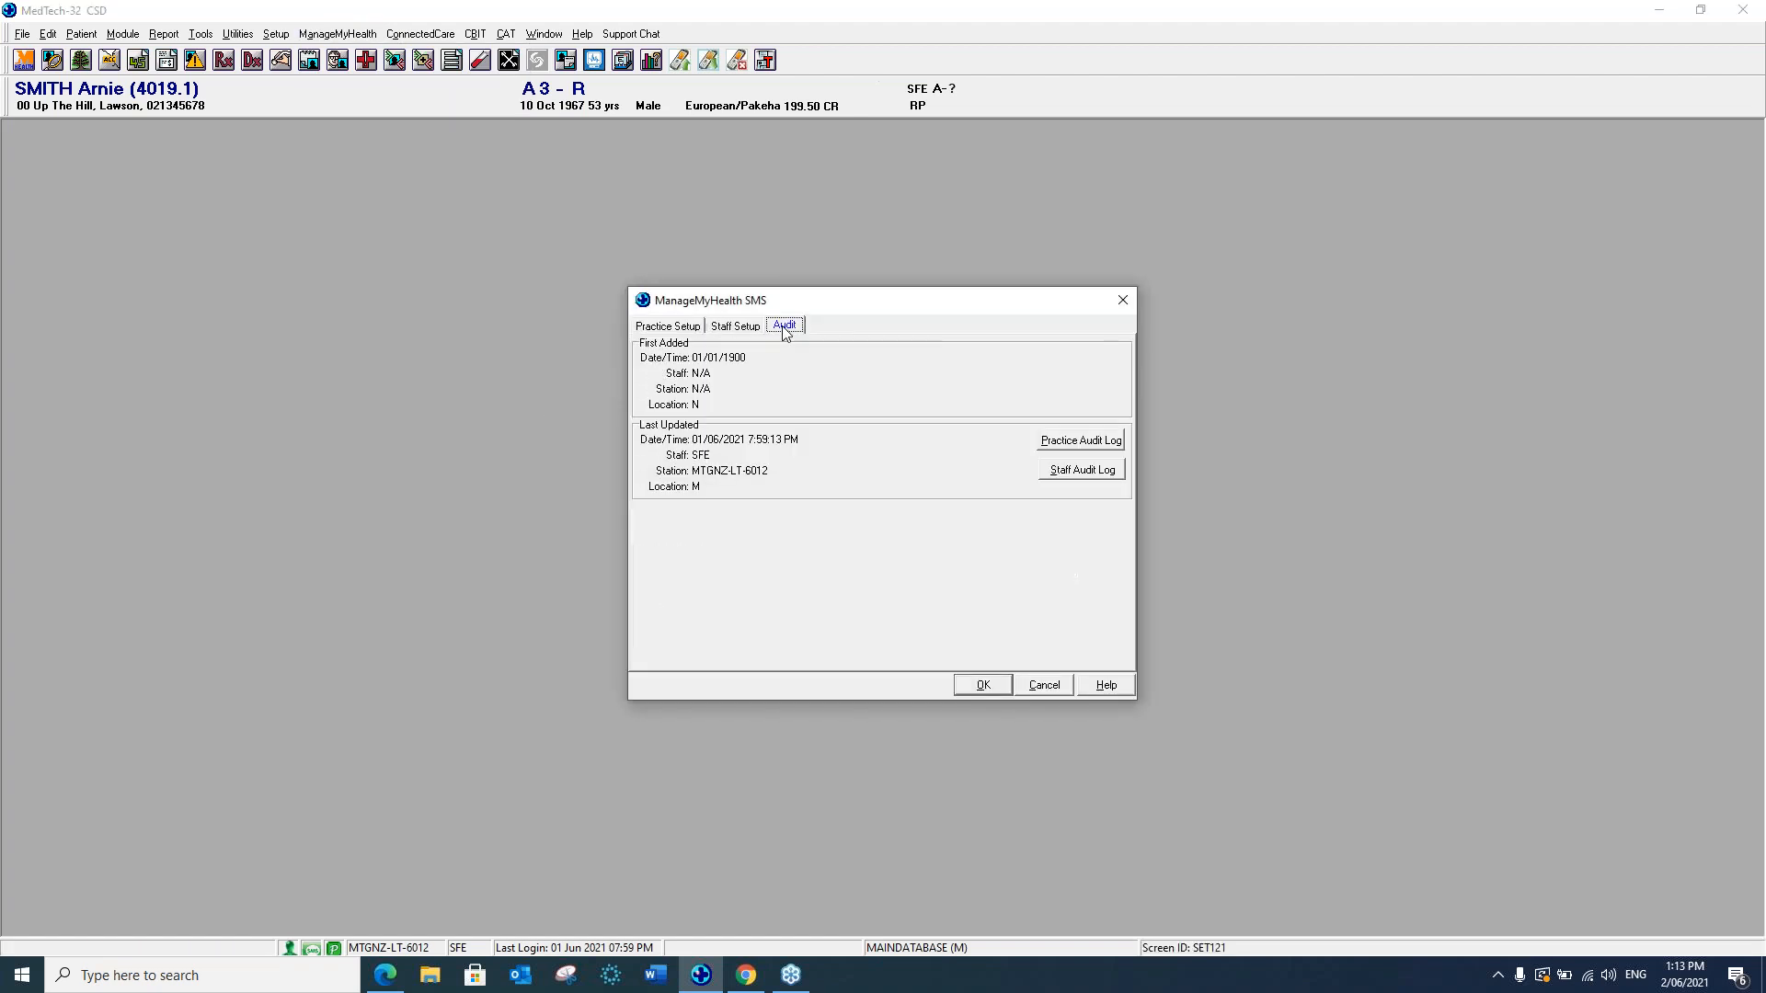
click(1073, 471)
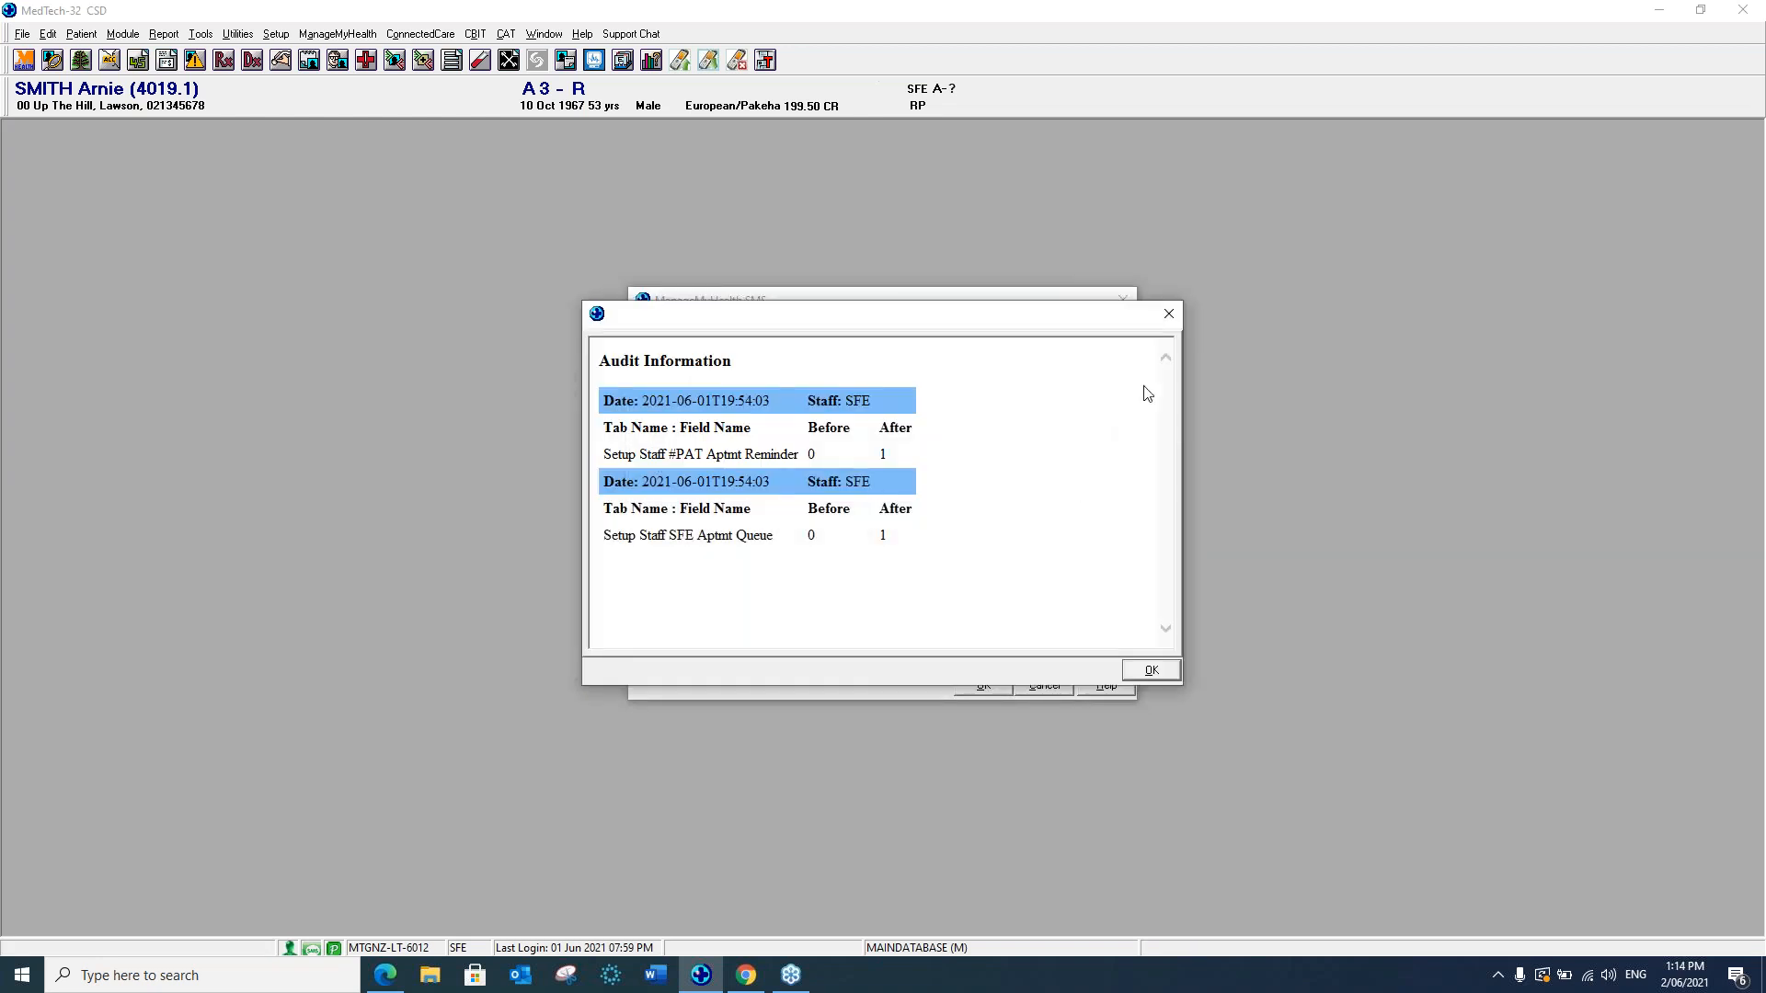
Close the staff audit log, review the practice audit log through its latest entries, and close the ManageMyHealth SMS setup.
click(1168, 312)
click(1081, 441)
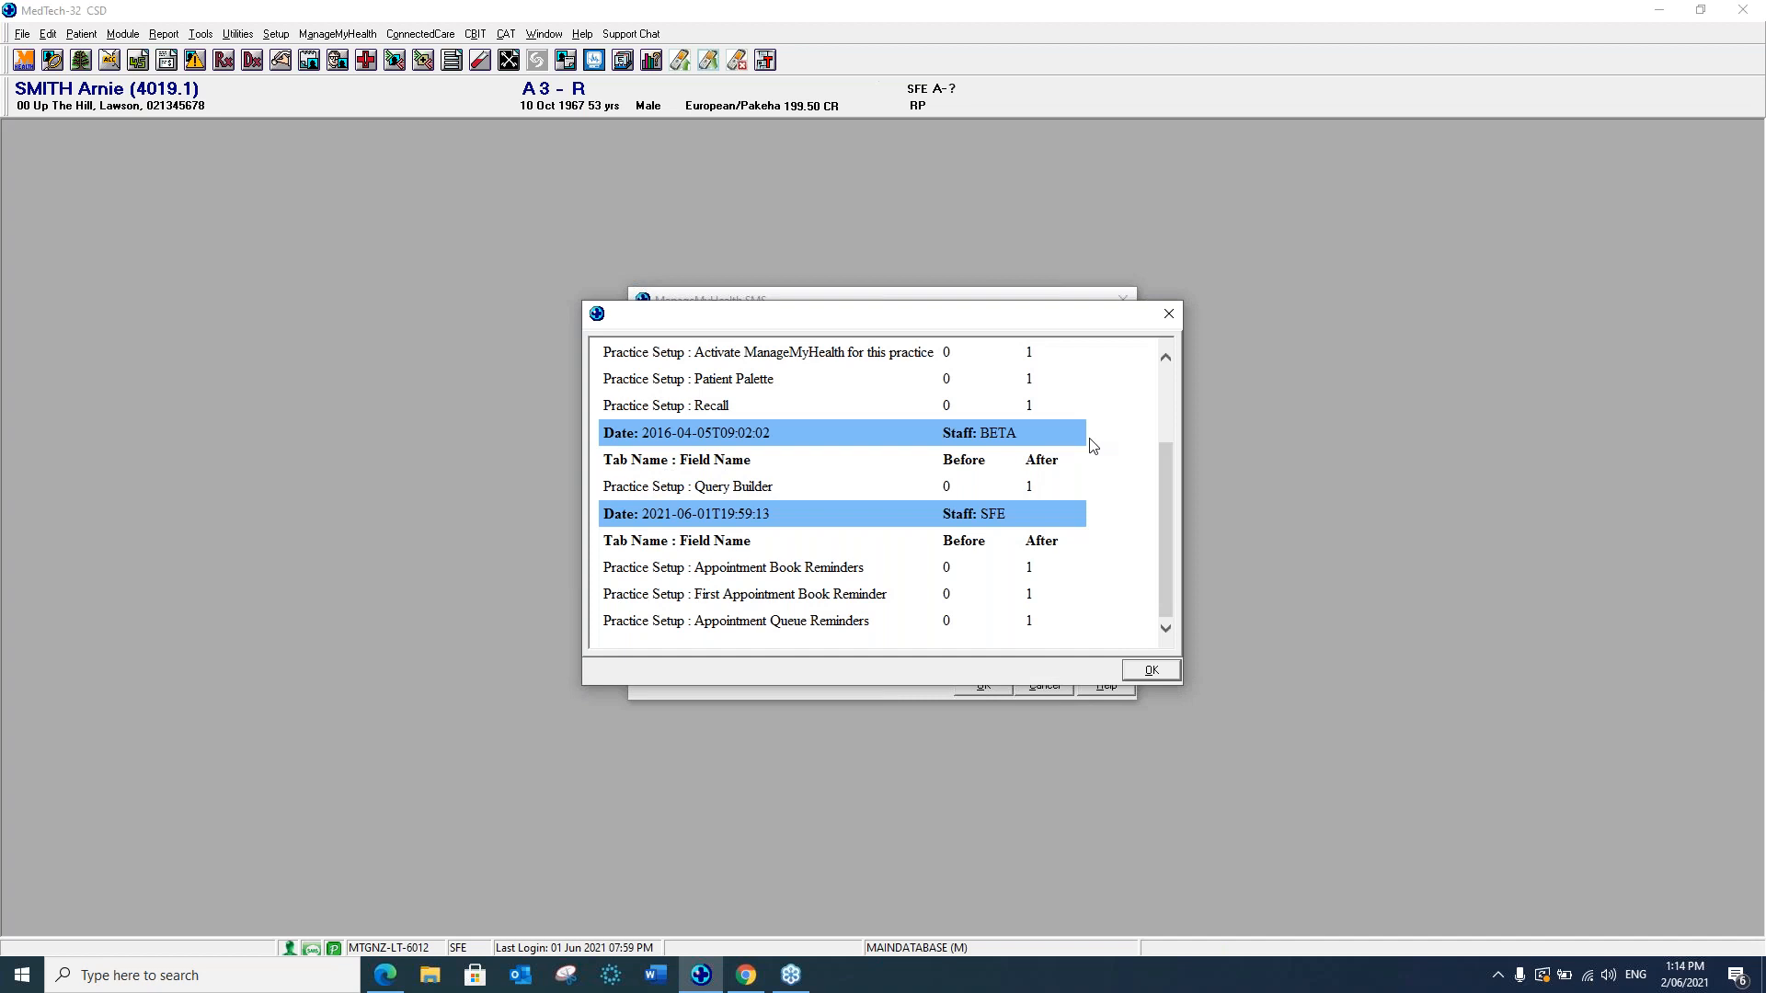
click(1172, 313)
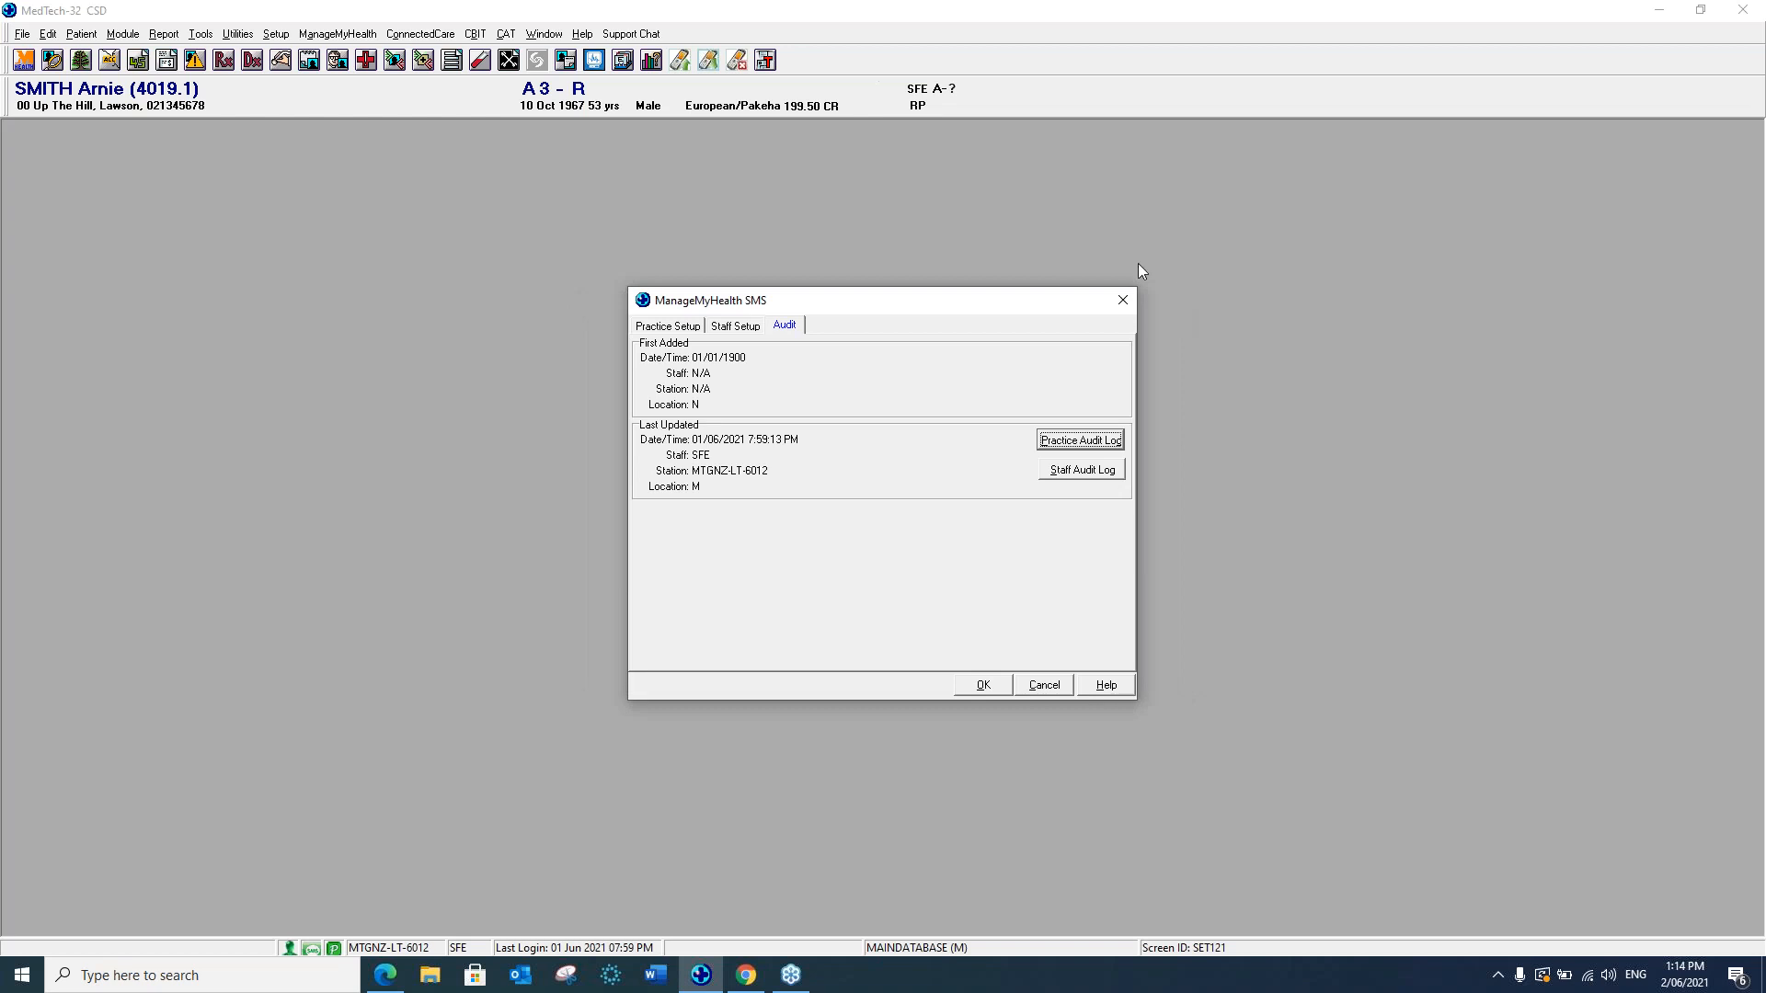
click(1124, 302)
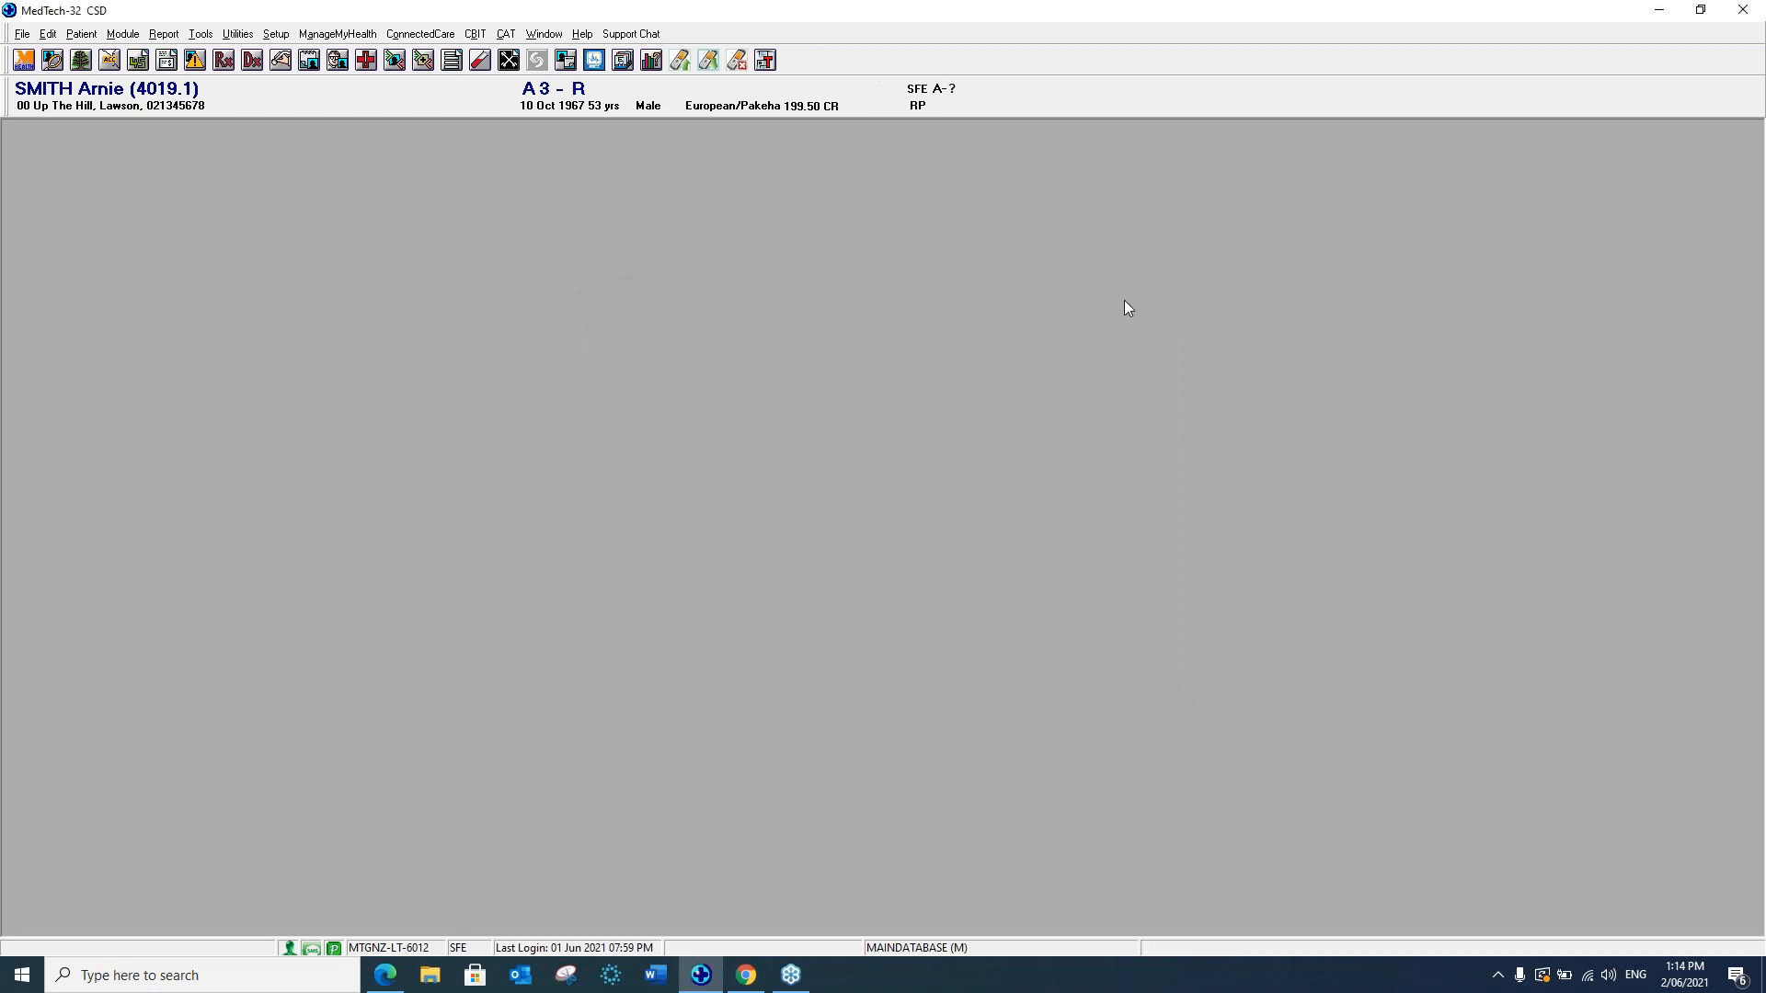
Open the current patient's register, check whether the mobile number is valid for SMS, and dismiss the result.
key(F3)
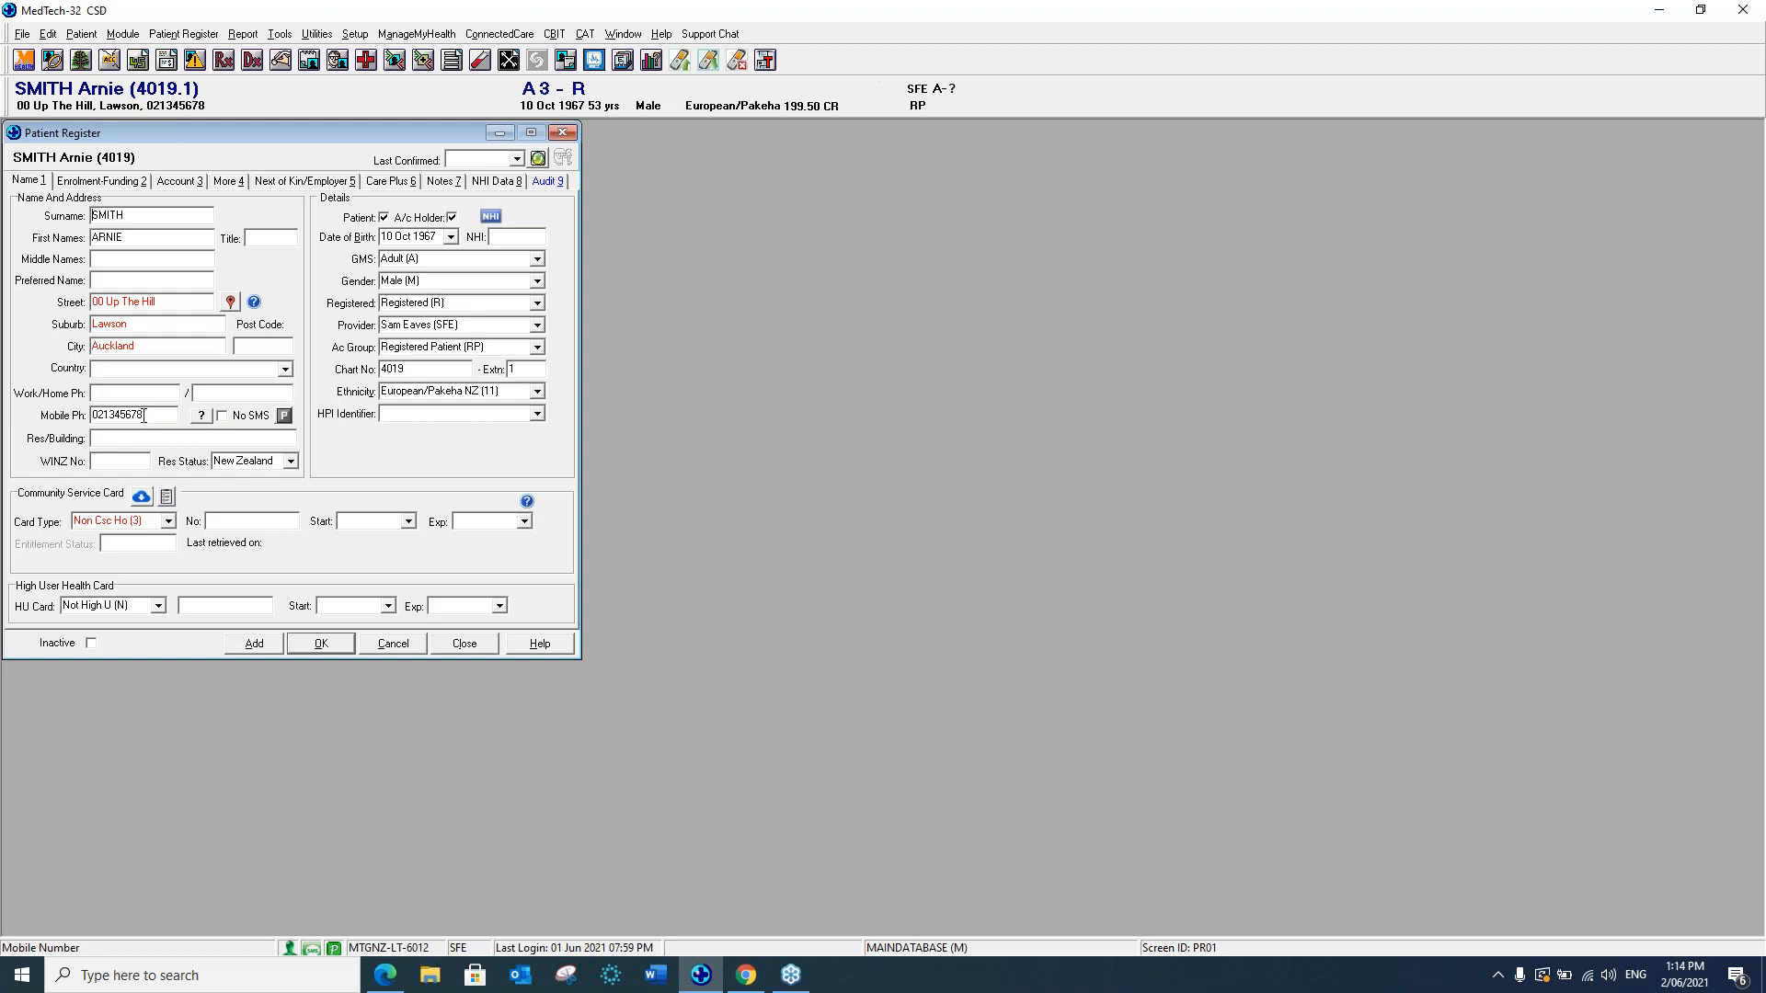
click(202, 420)
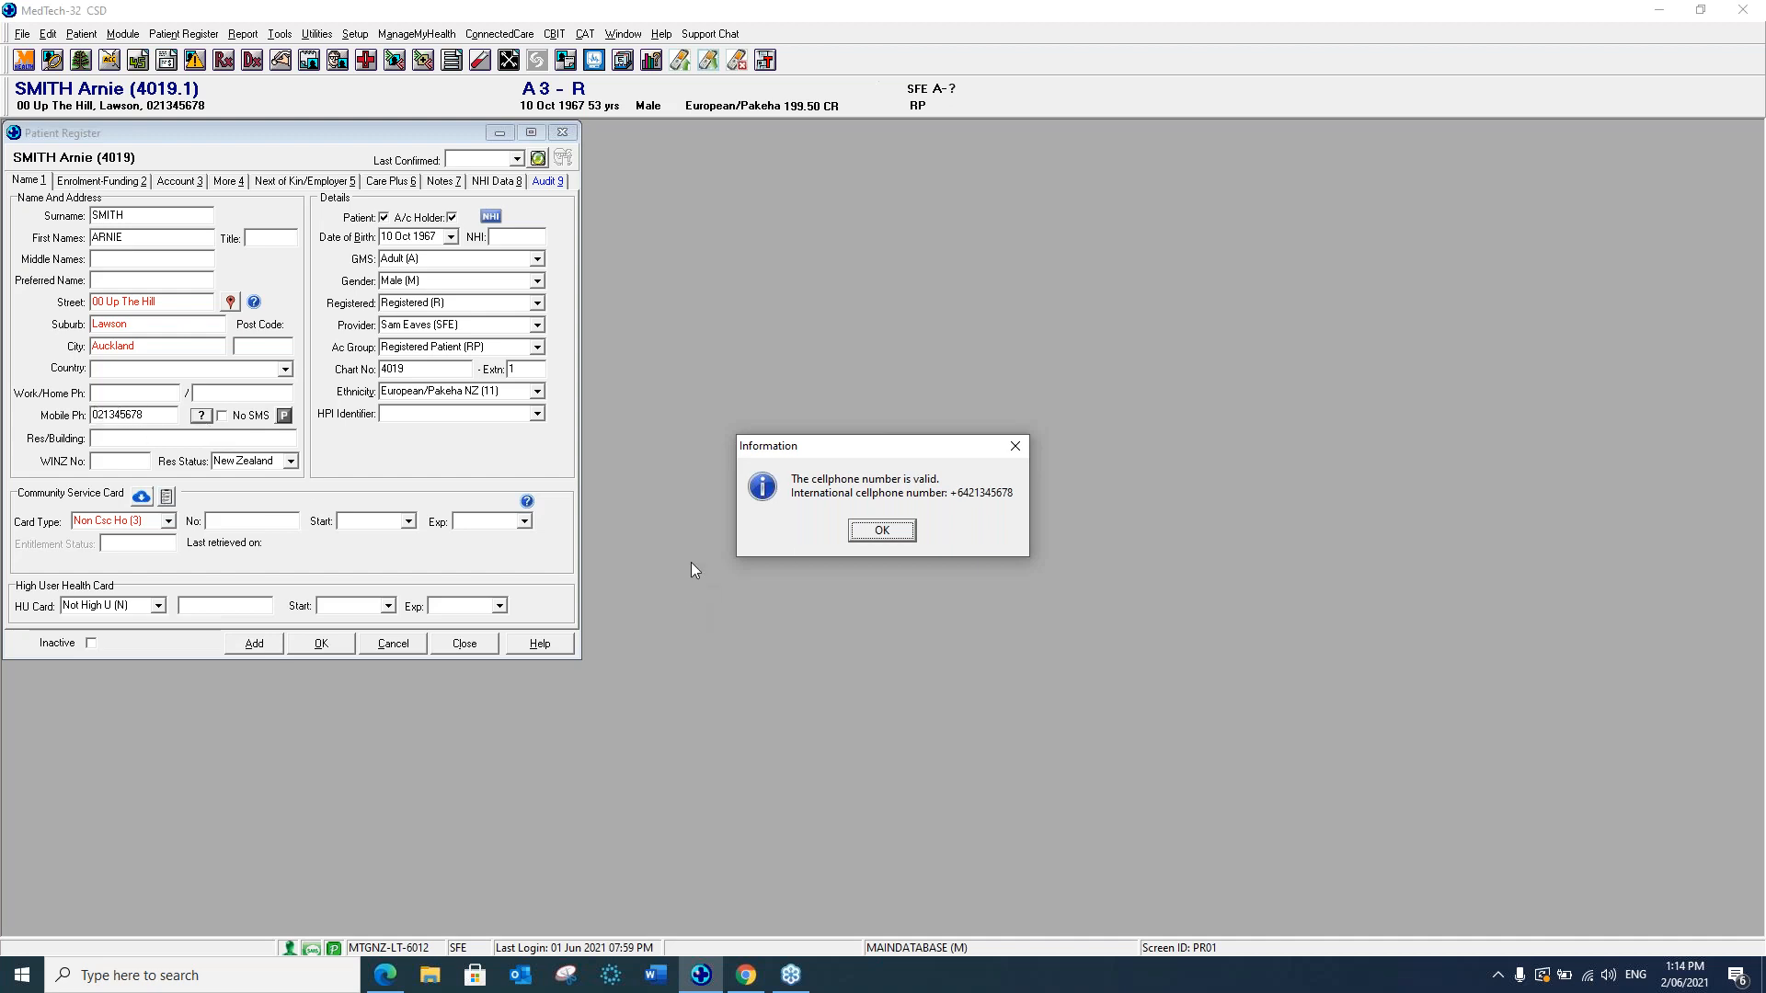
click(1014, 446)
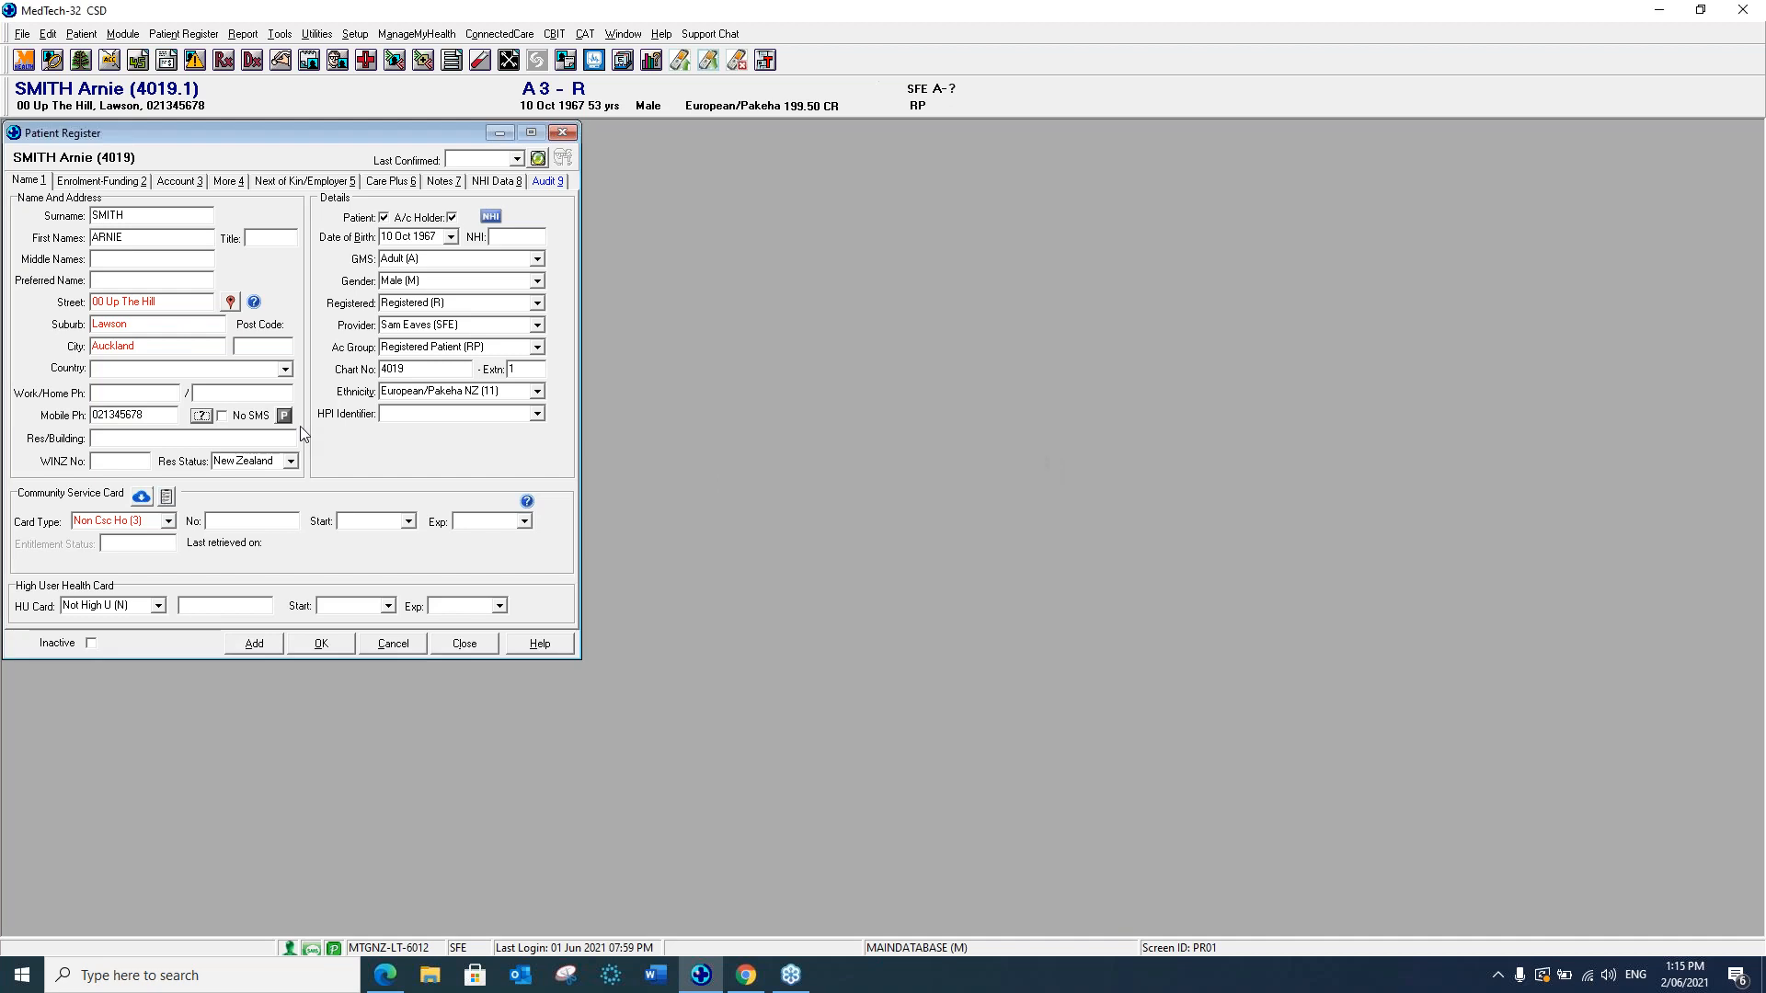
Change the third digit of the patient's mobile number to 4 and check the altered number's validity.
click(114, 409)
text(4)
click(204, 416)
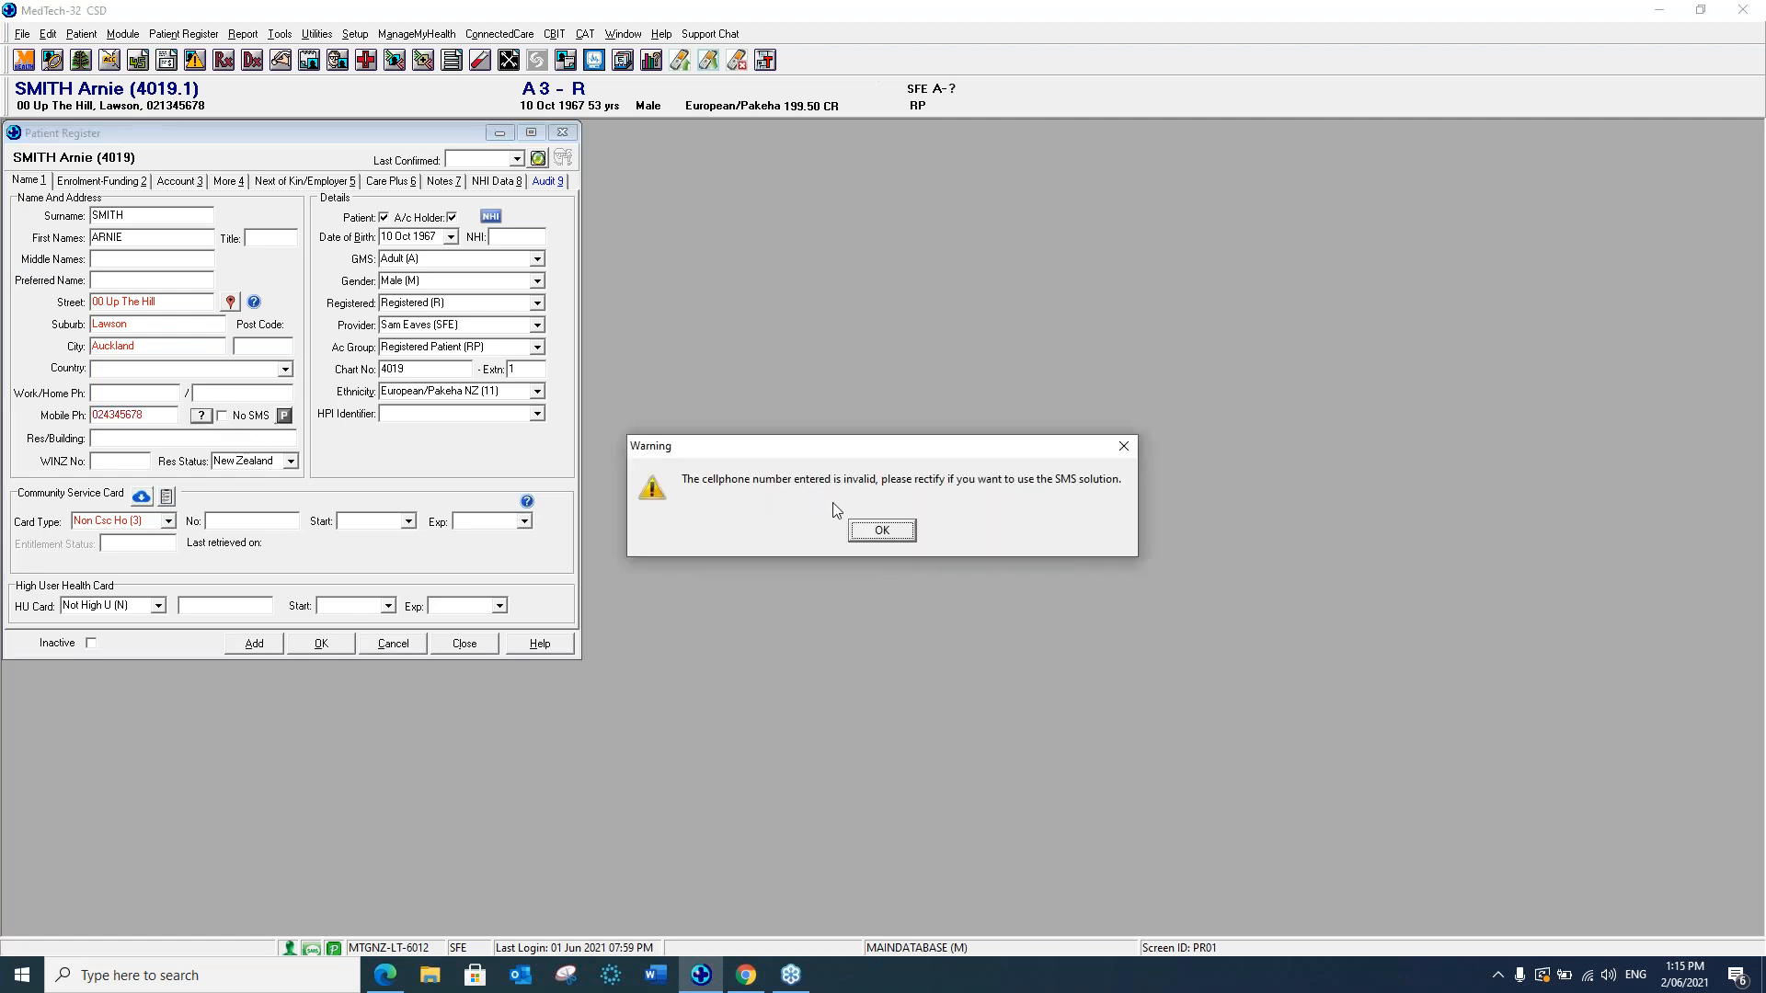
click(881, 530)
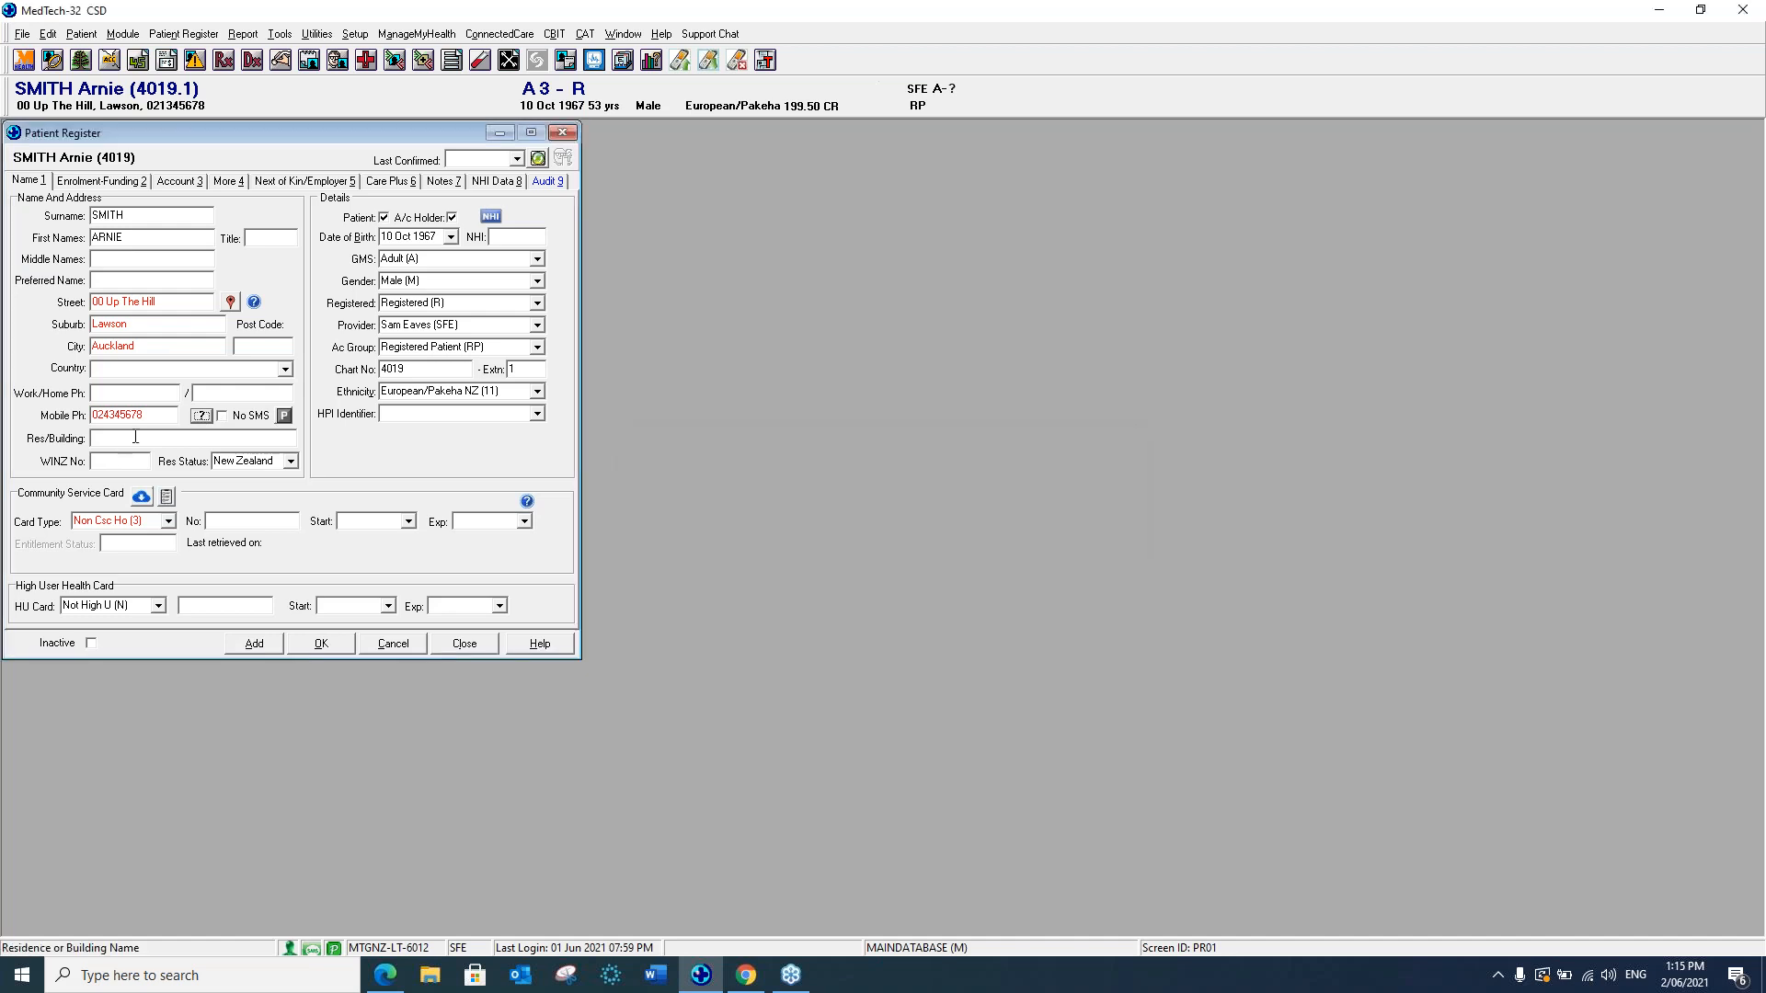
Restore the third digit of the patient's mobile number to 1.
click(114, 417)
key(BackSpace)
text(2)
key(BackSpace)
text(1)
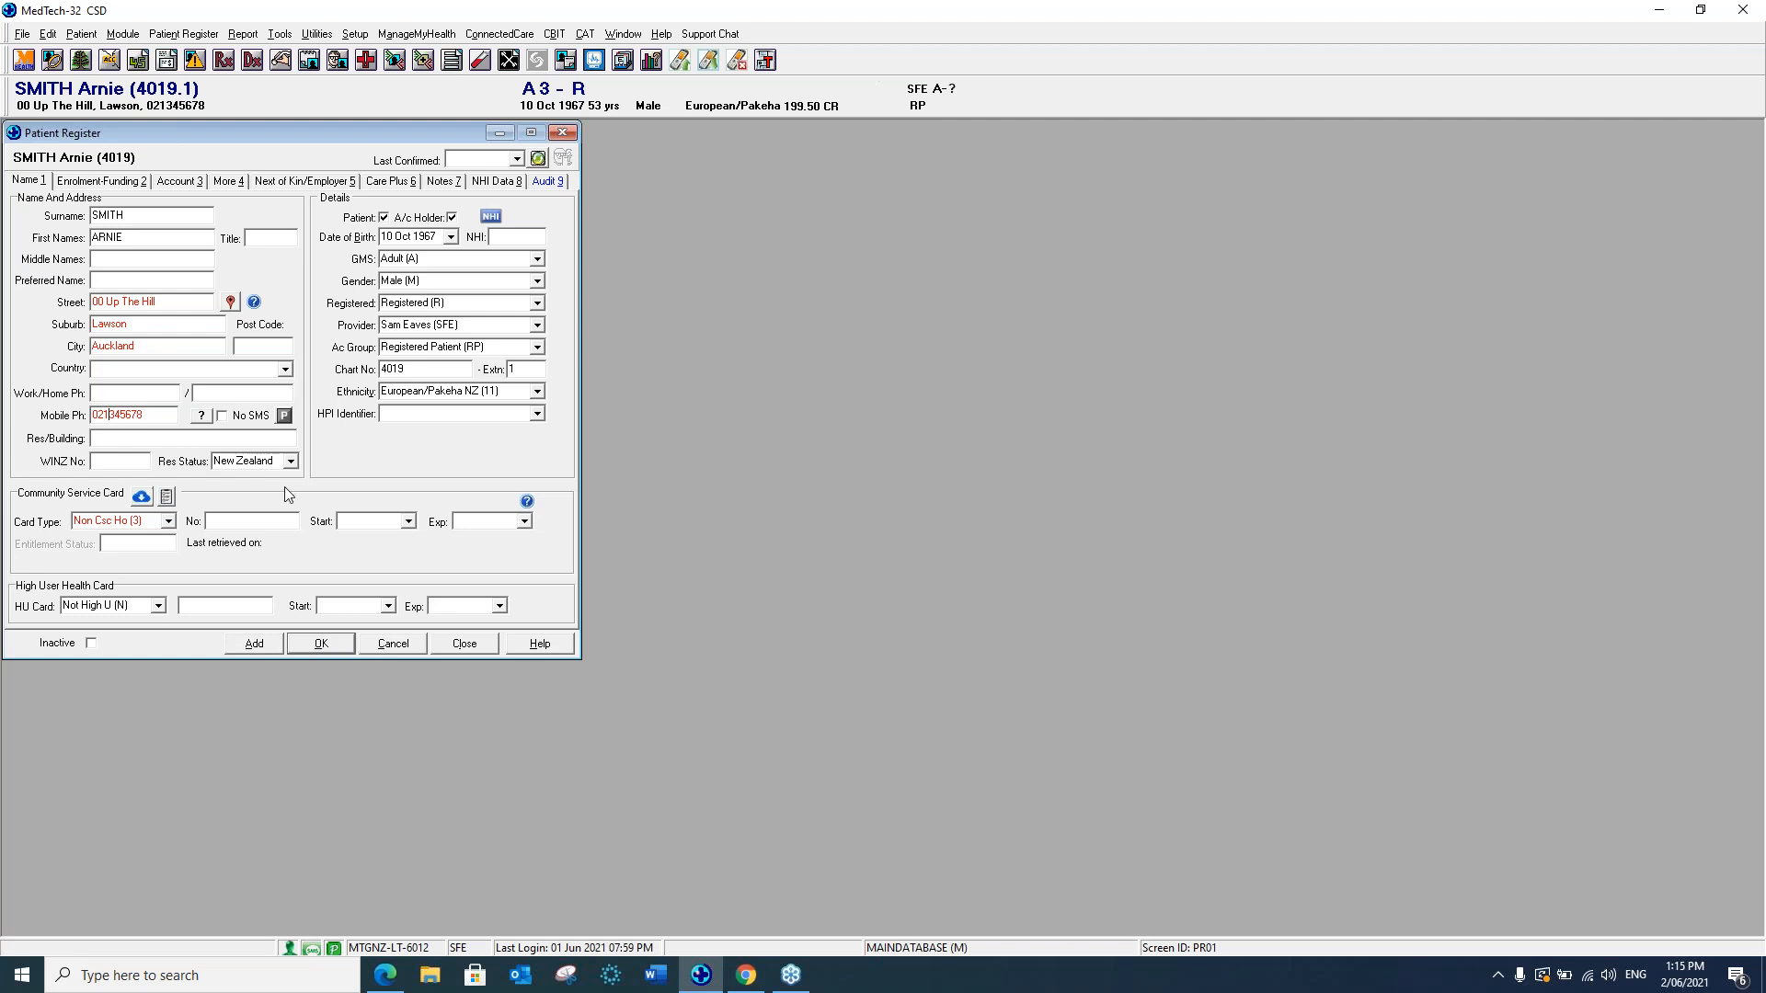
Enable No SMS for the patient and close the patient register without saving the changes.
click(224, 422)
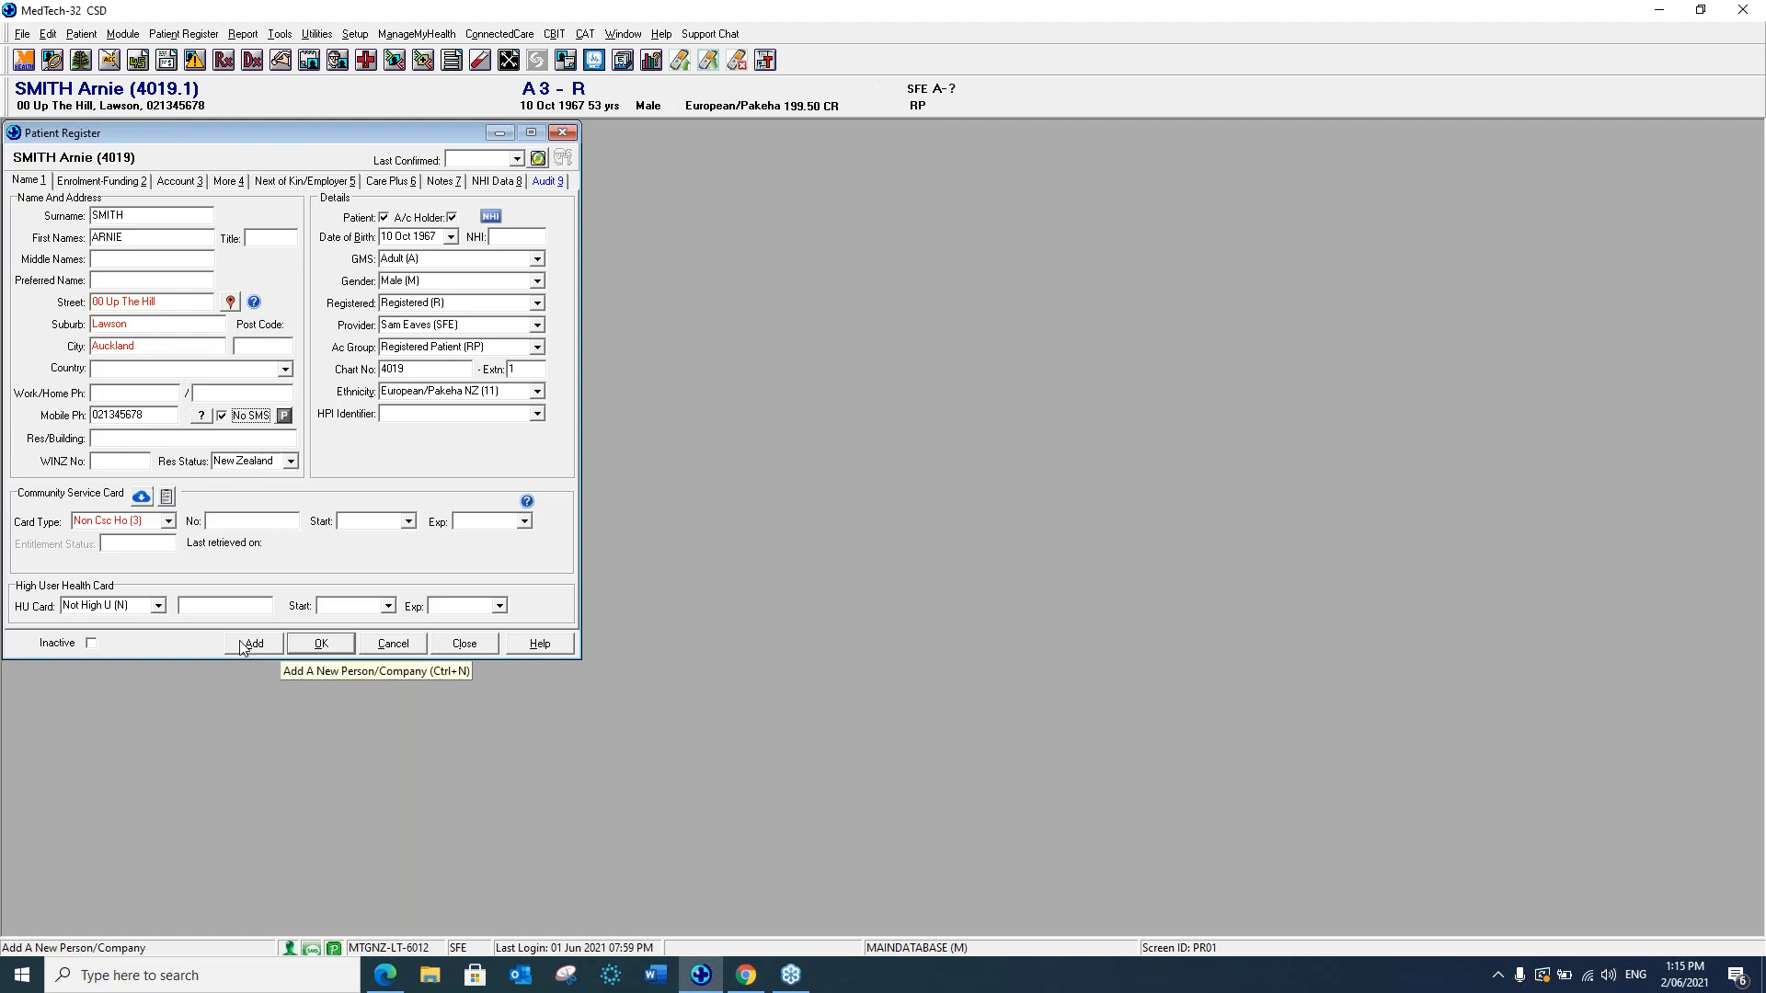
click(563, 134)
click(885, 532)
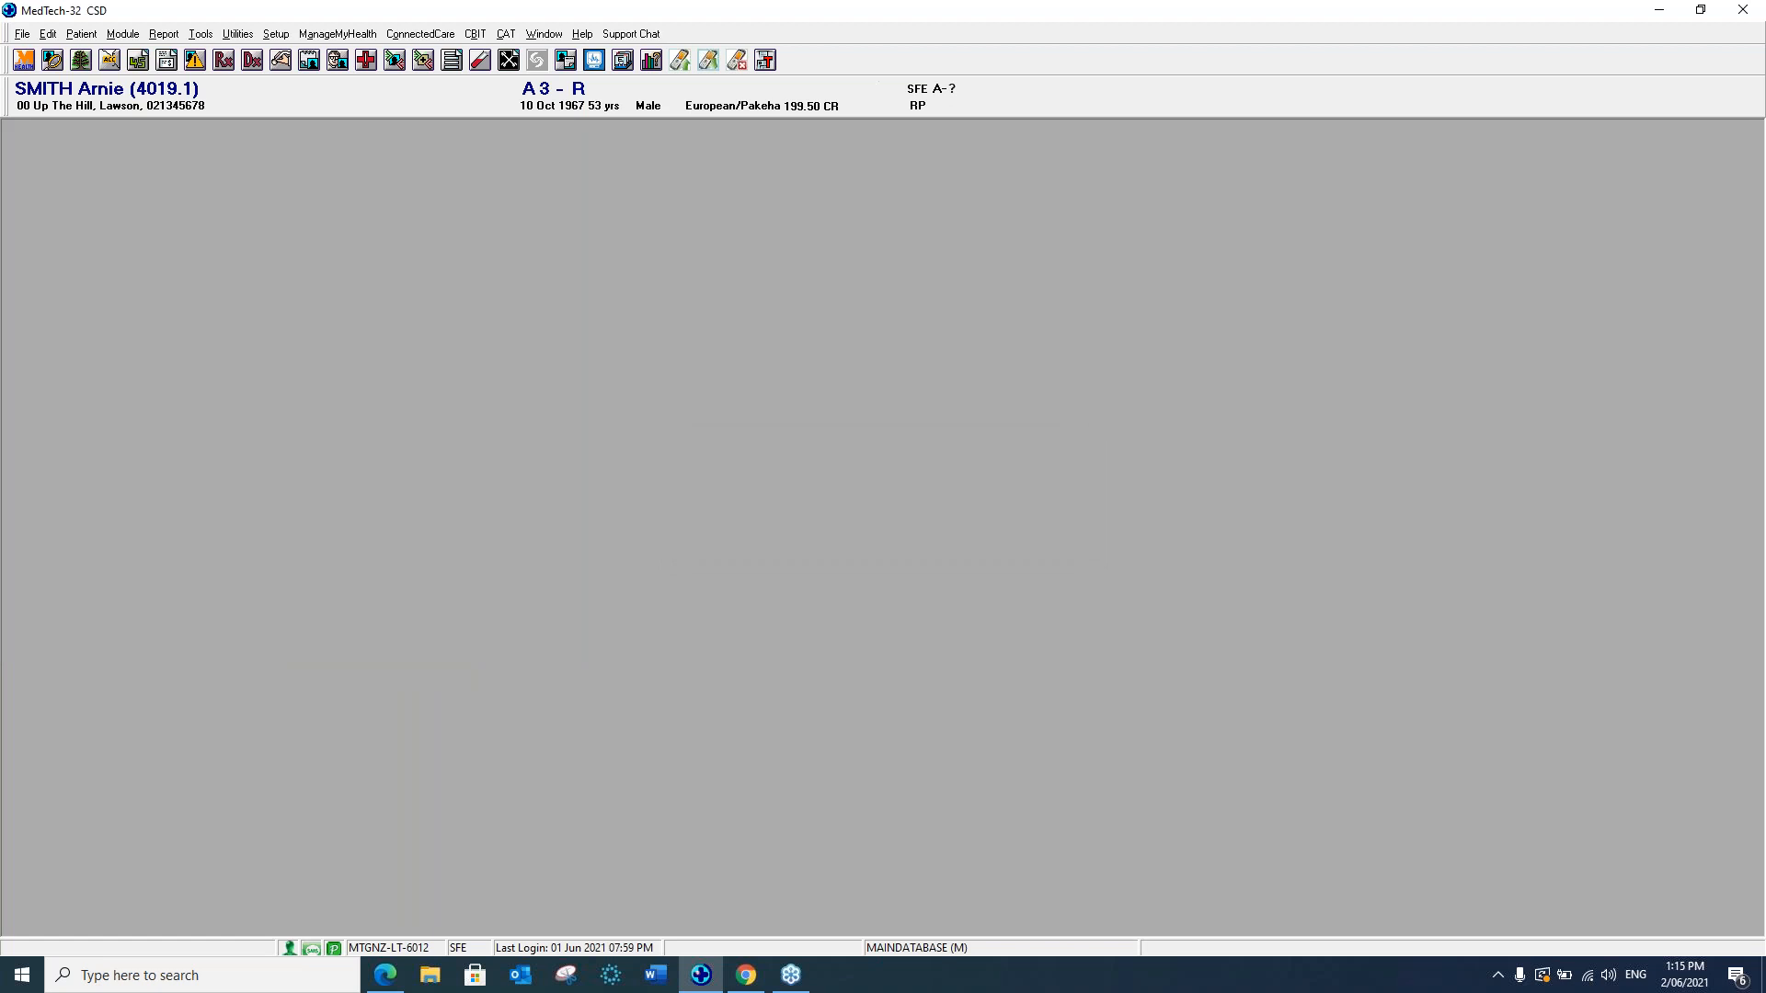
Open the appointment book and book the current patient at 01:30 pm on Wed 02 Jun 2021.
key(F7)
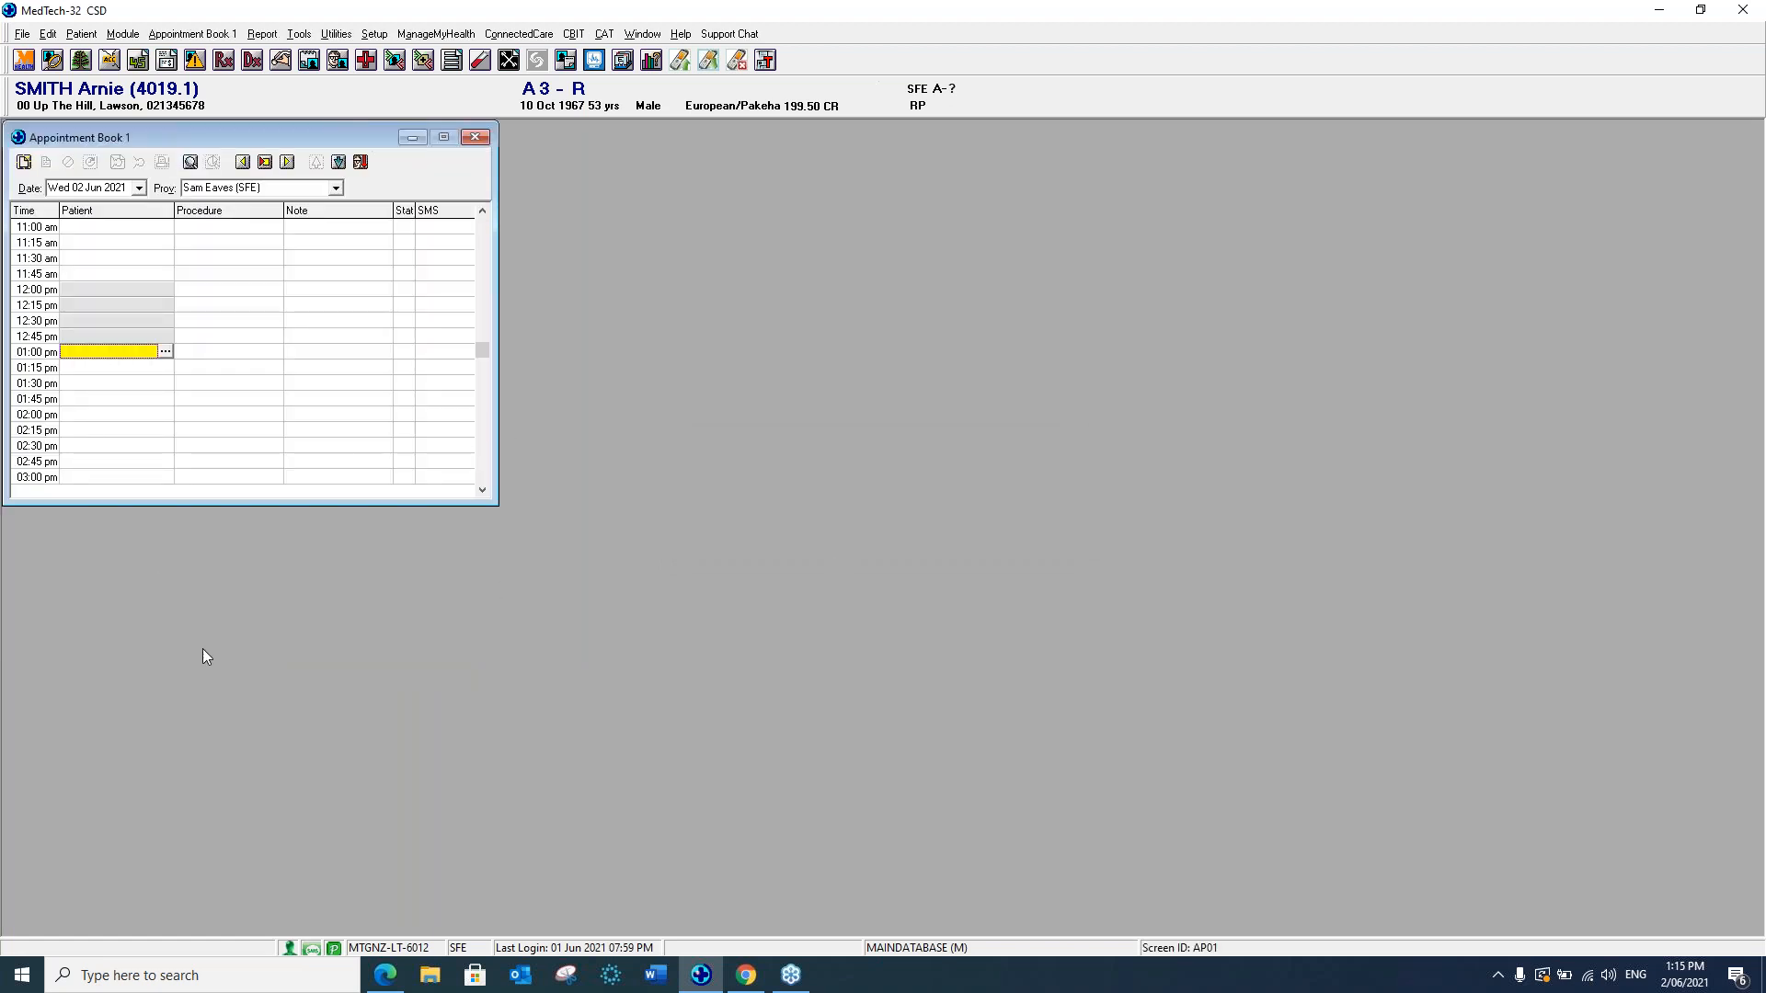
click(107, 389)
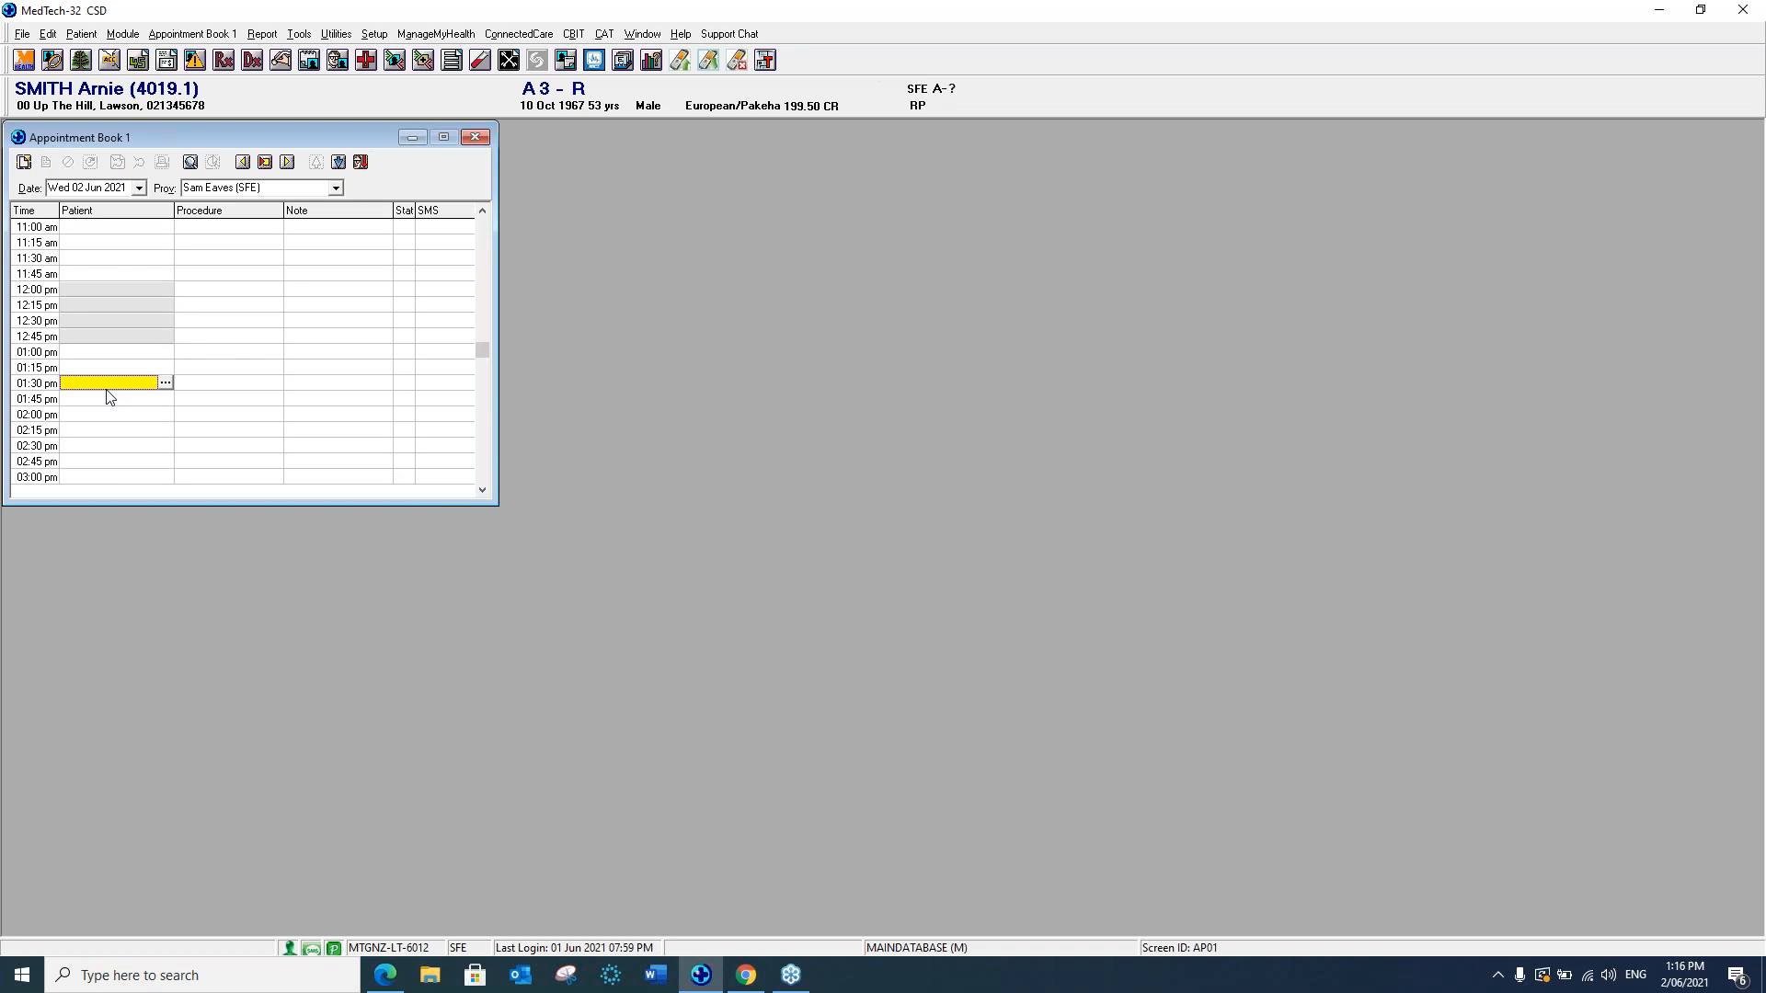
click(339, 162)
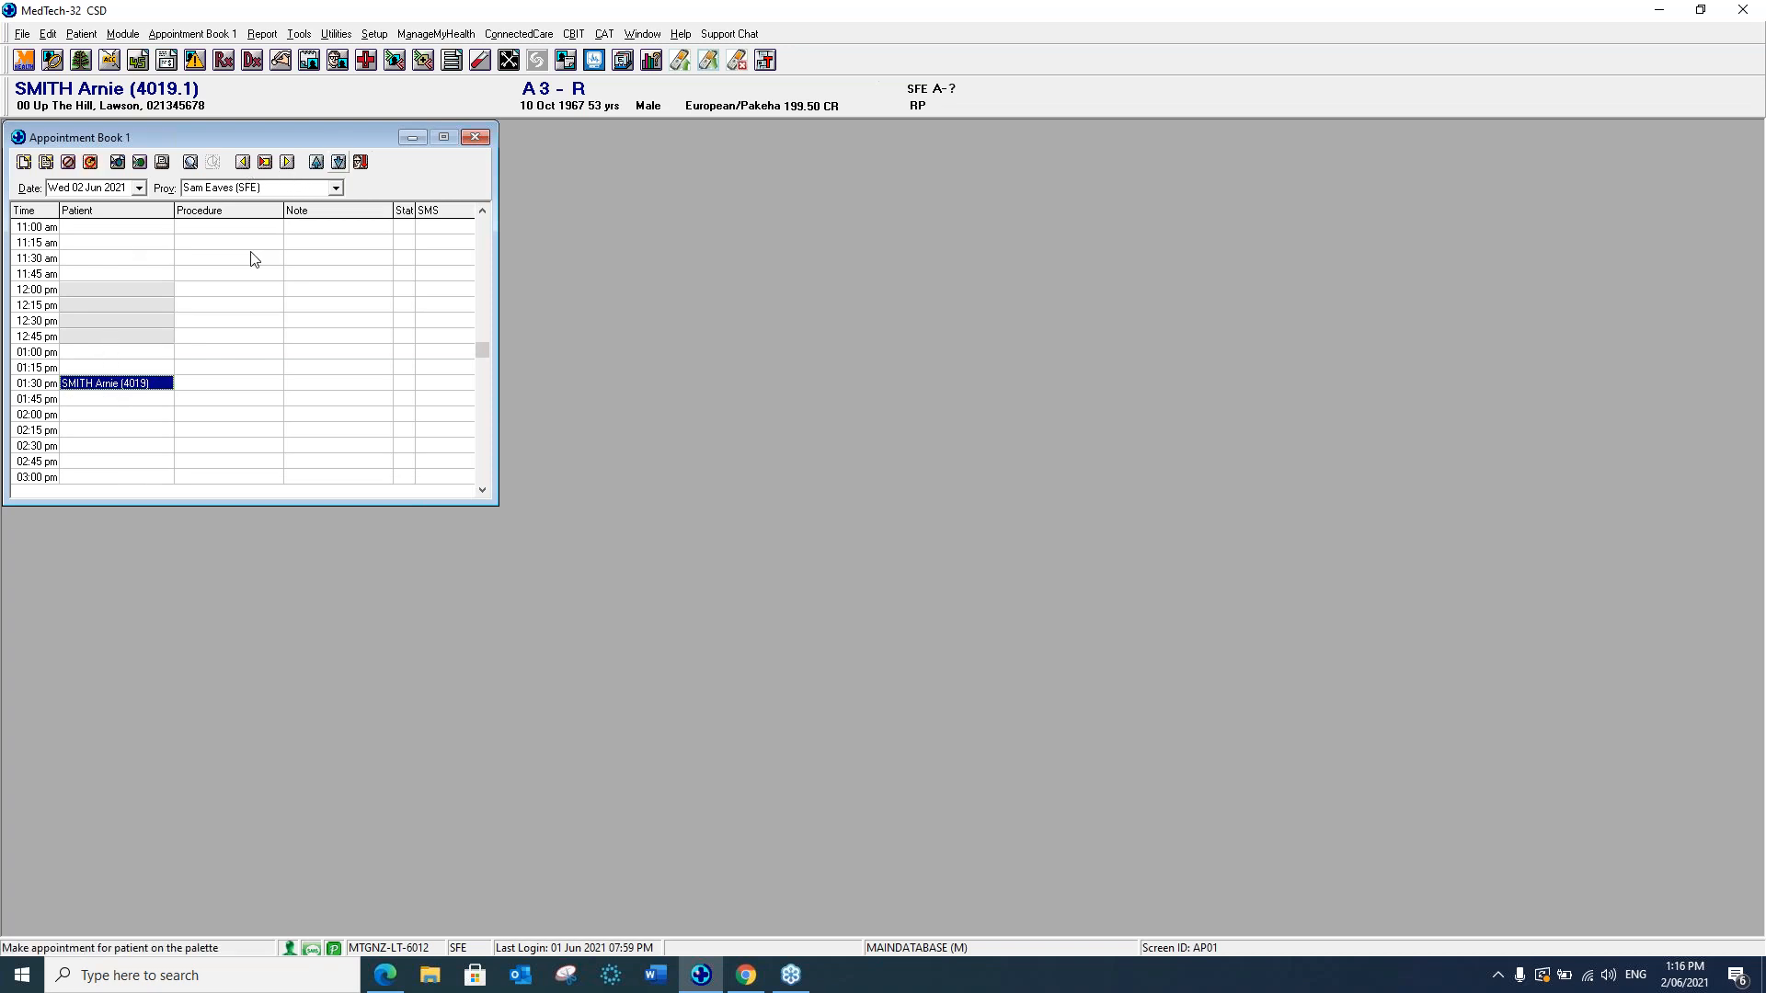
Open the 01:30 pm appointment, examine its SMS Reminder 1 and 2 options, and close it.
click(39, 387)
double_click(40, 386)
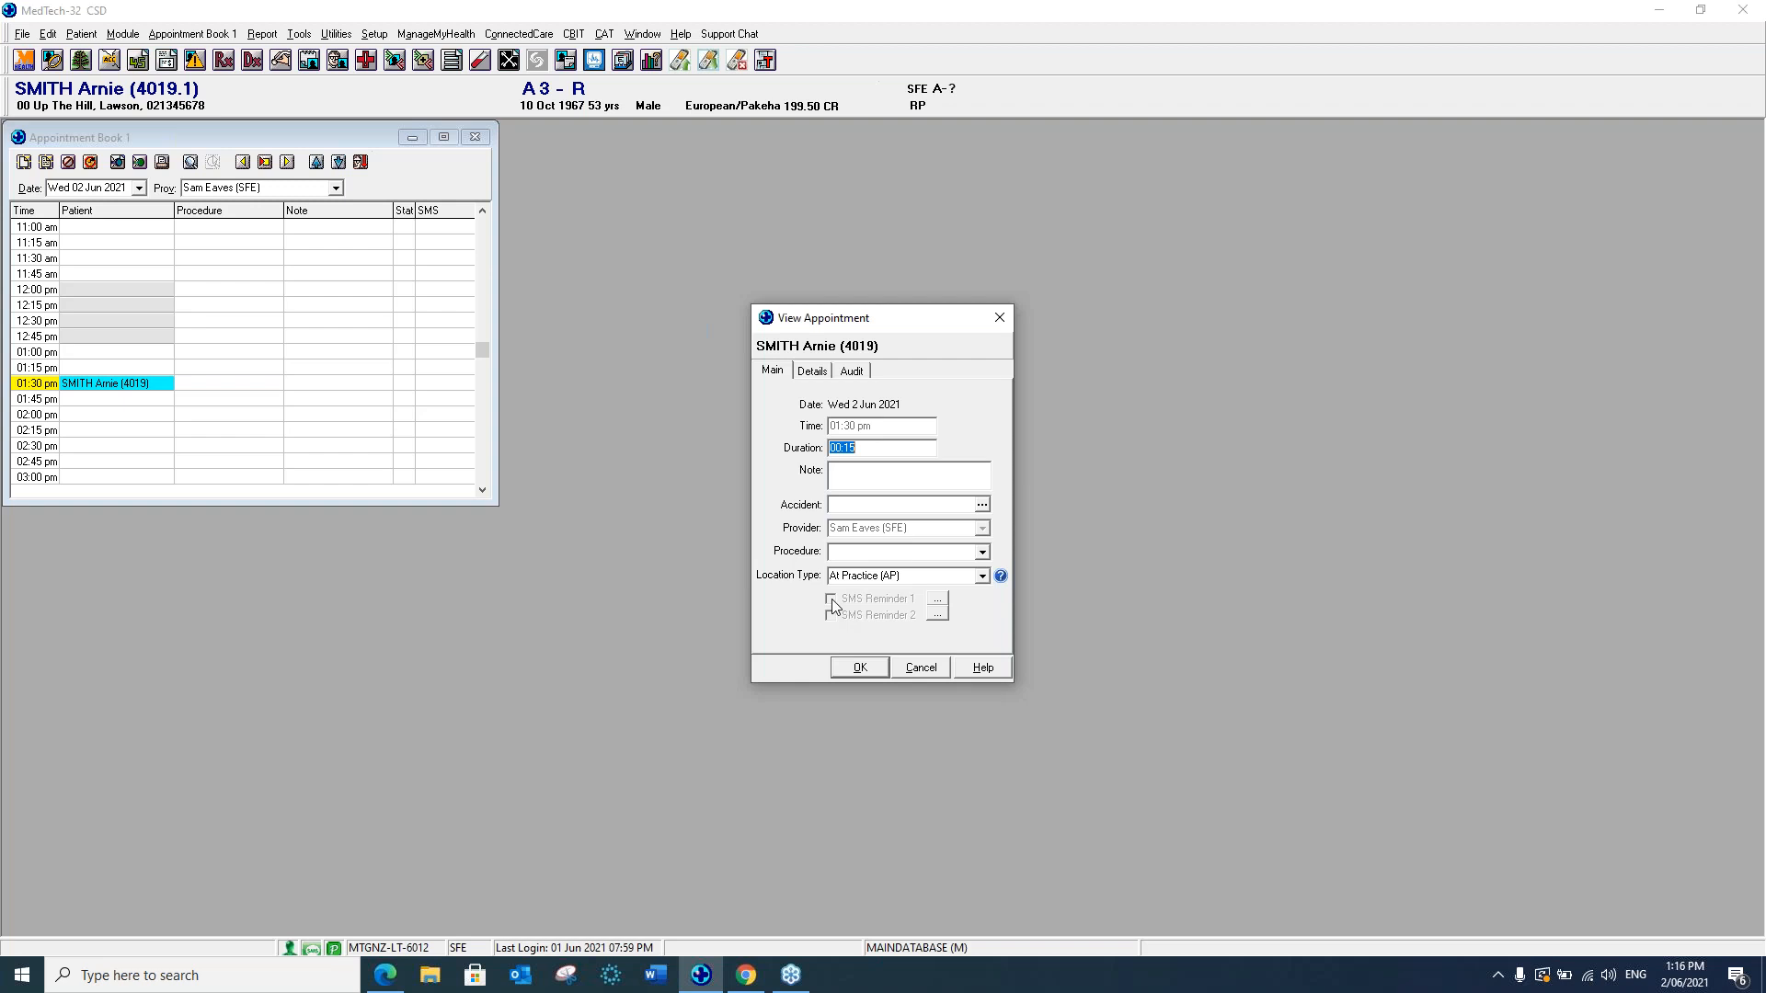
click(938, 598)
click(1001, 318)
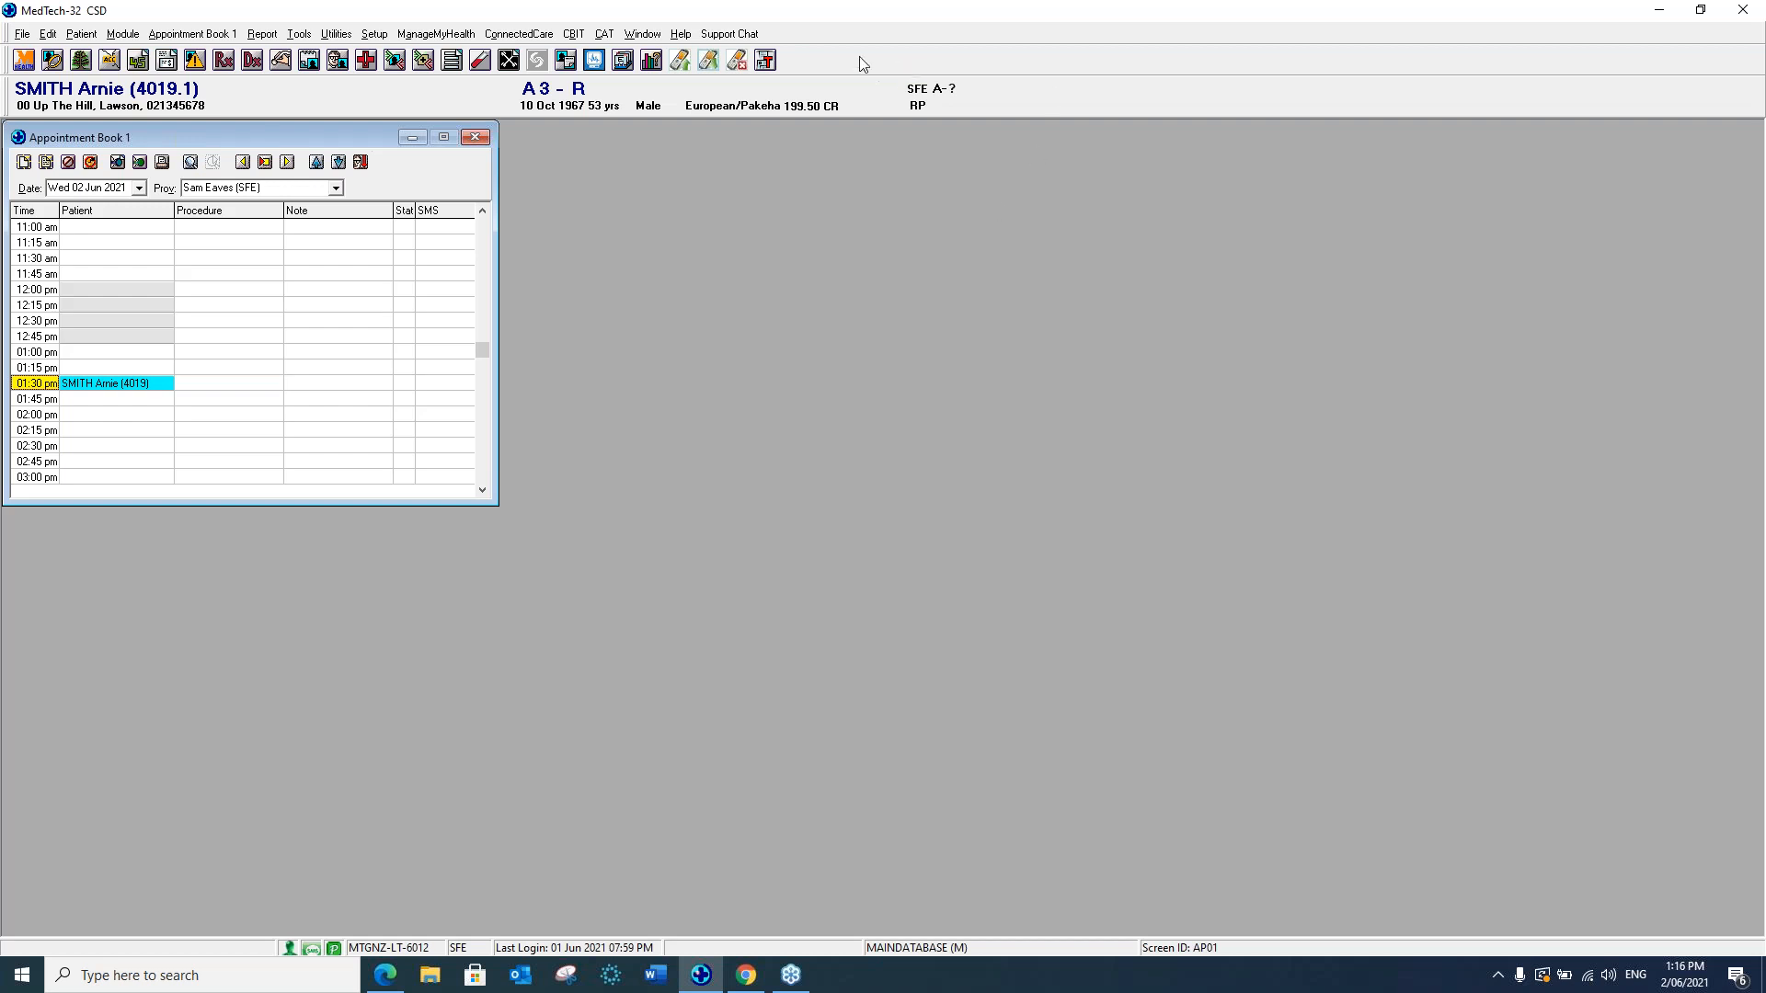
Start an SMS to the patient with the sms appoinment (SMSAPP) template and view the related family members' mobile numbers.
click(765, 61)
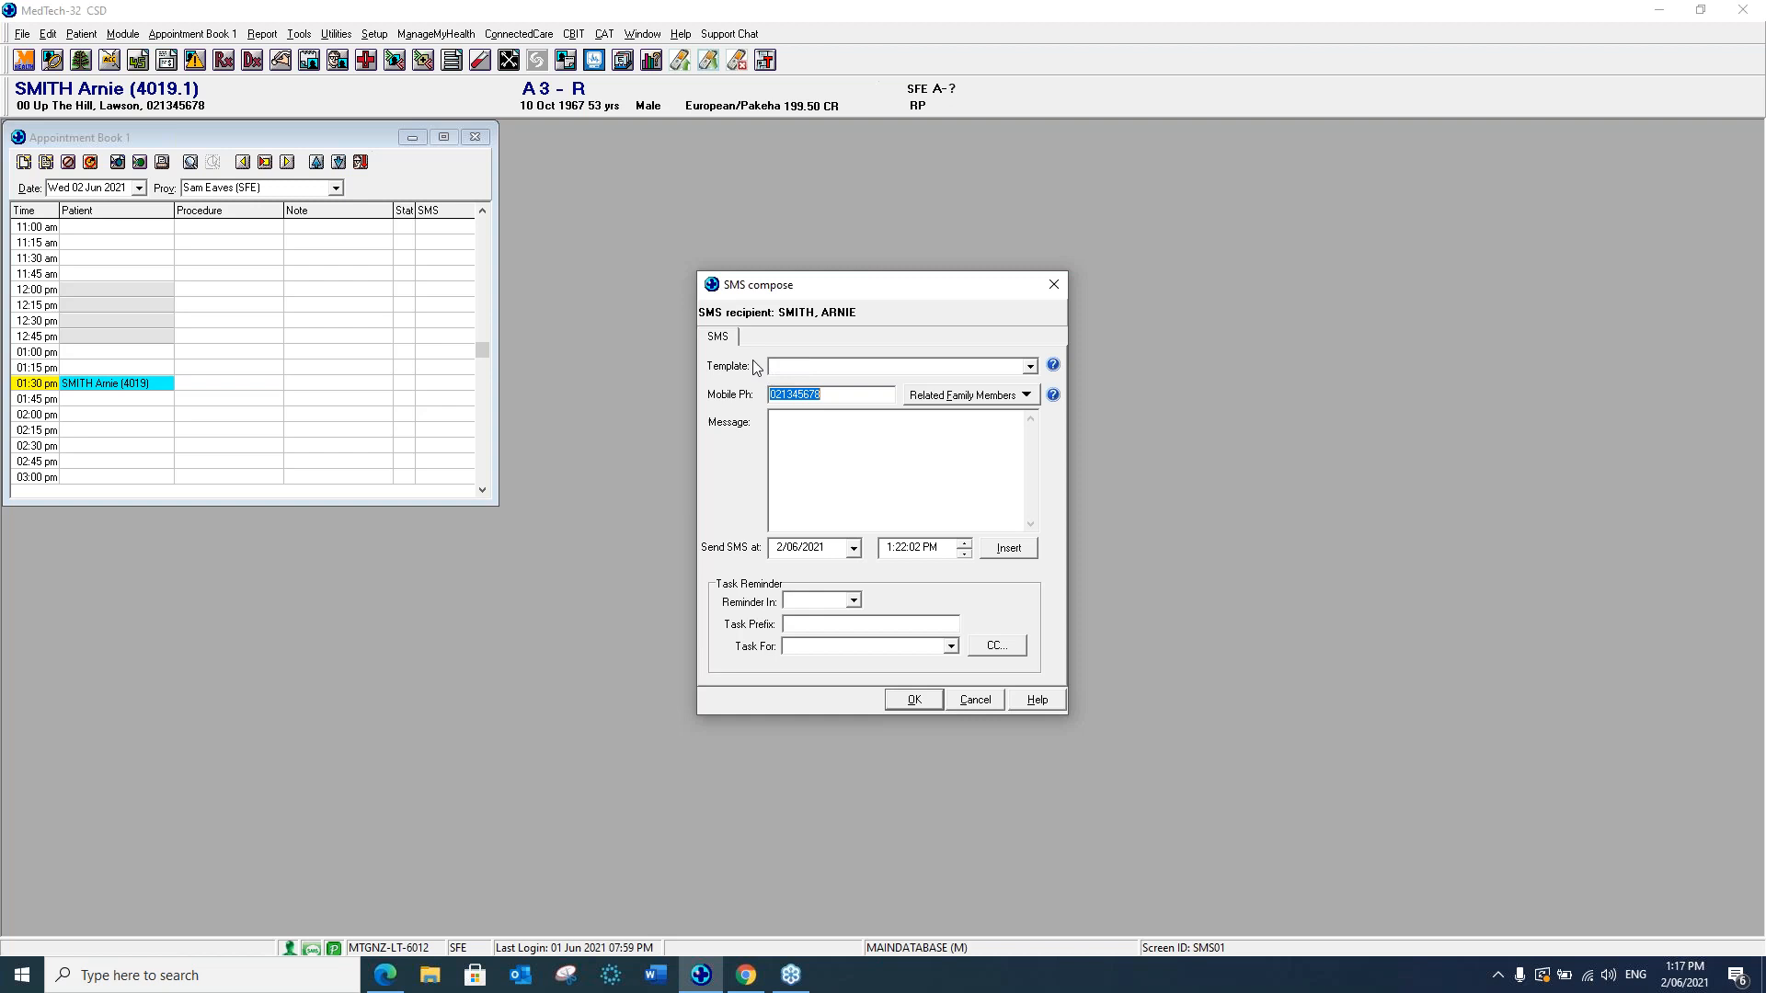
click(1030, 367)
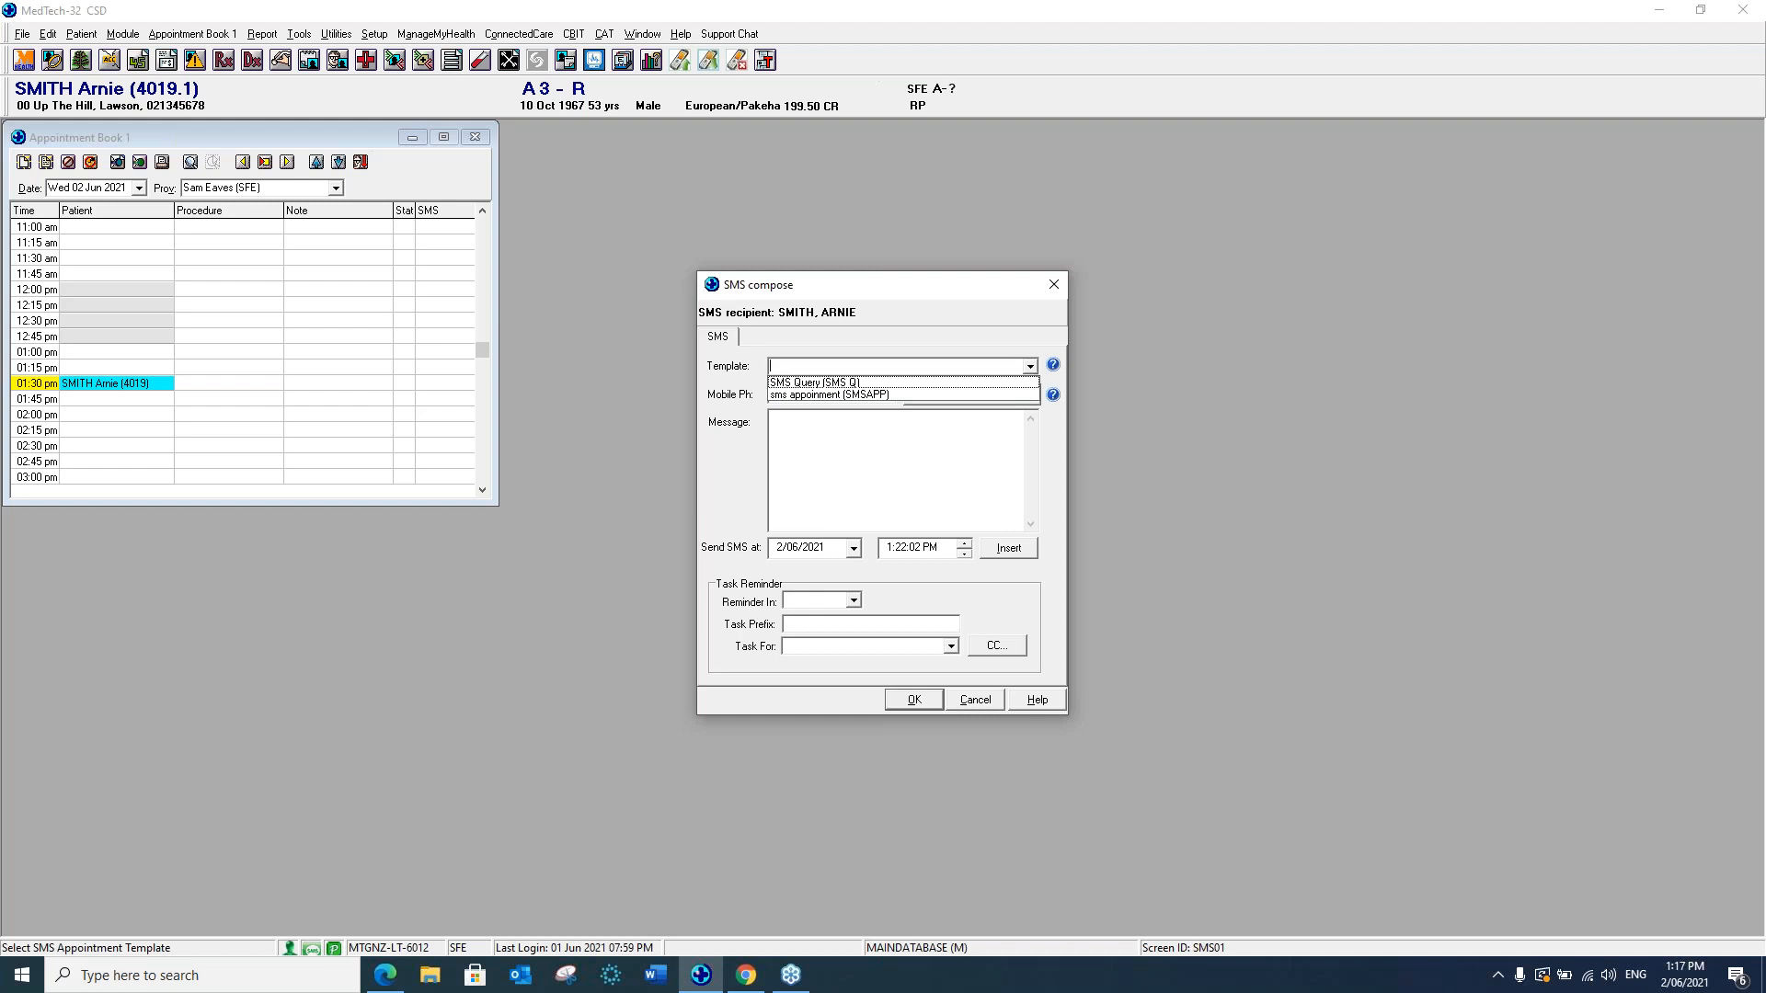
click(801, 396)
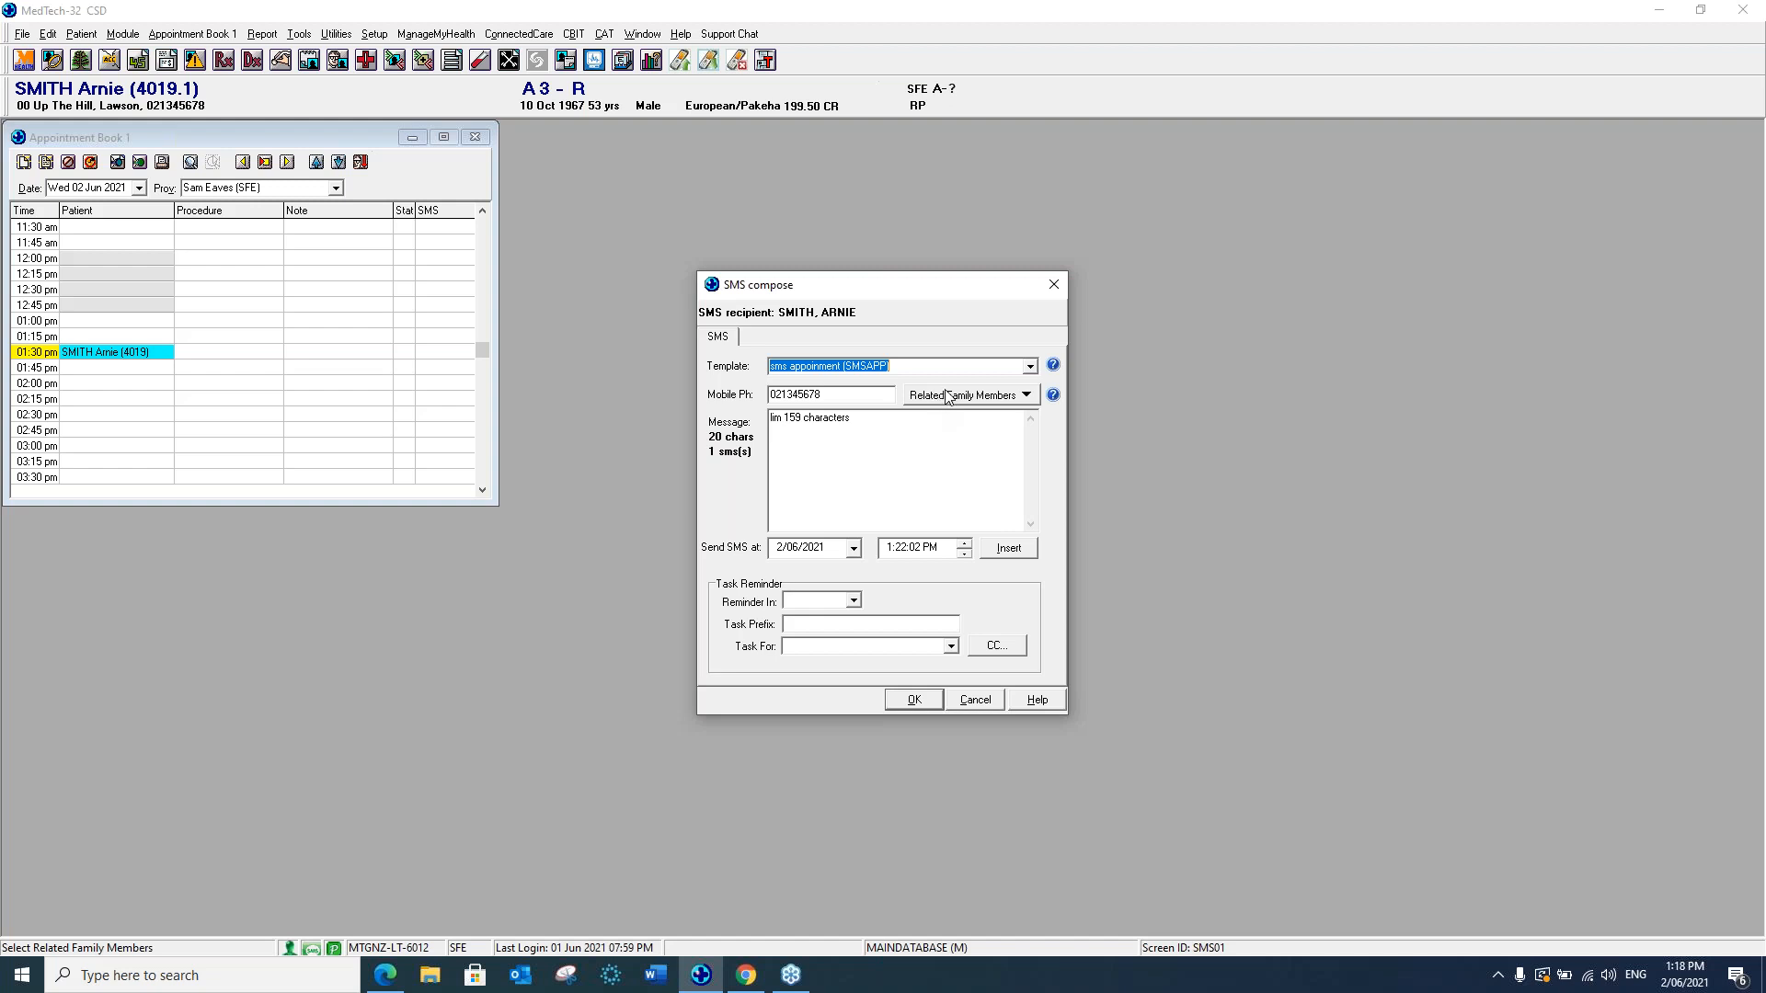
click(948, 403)
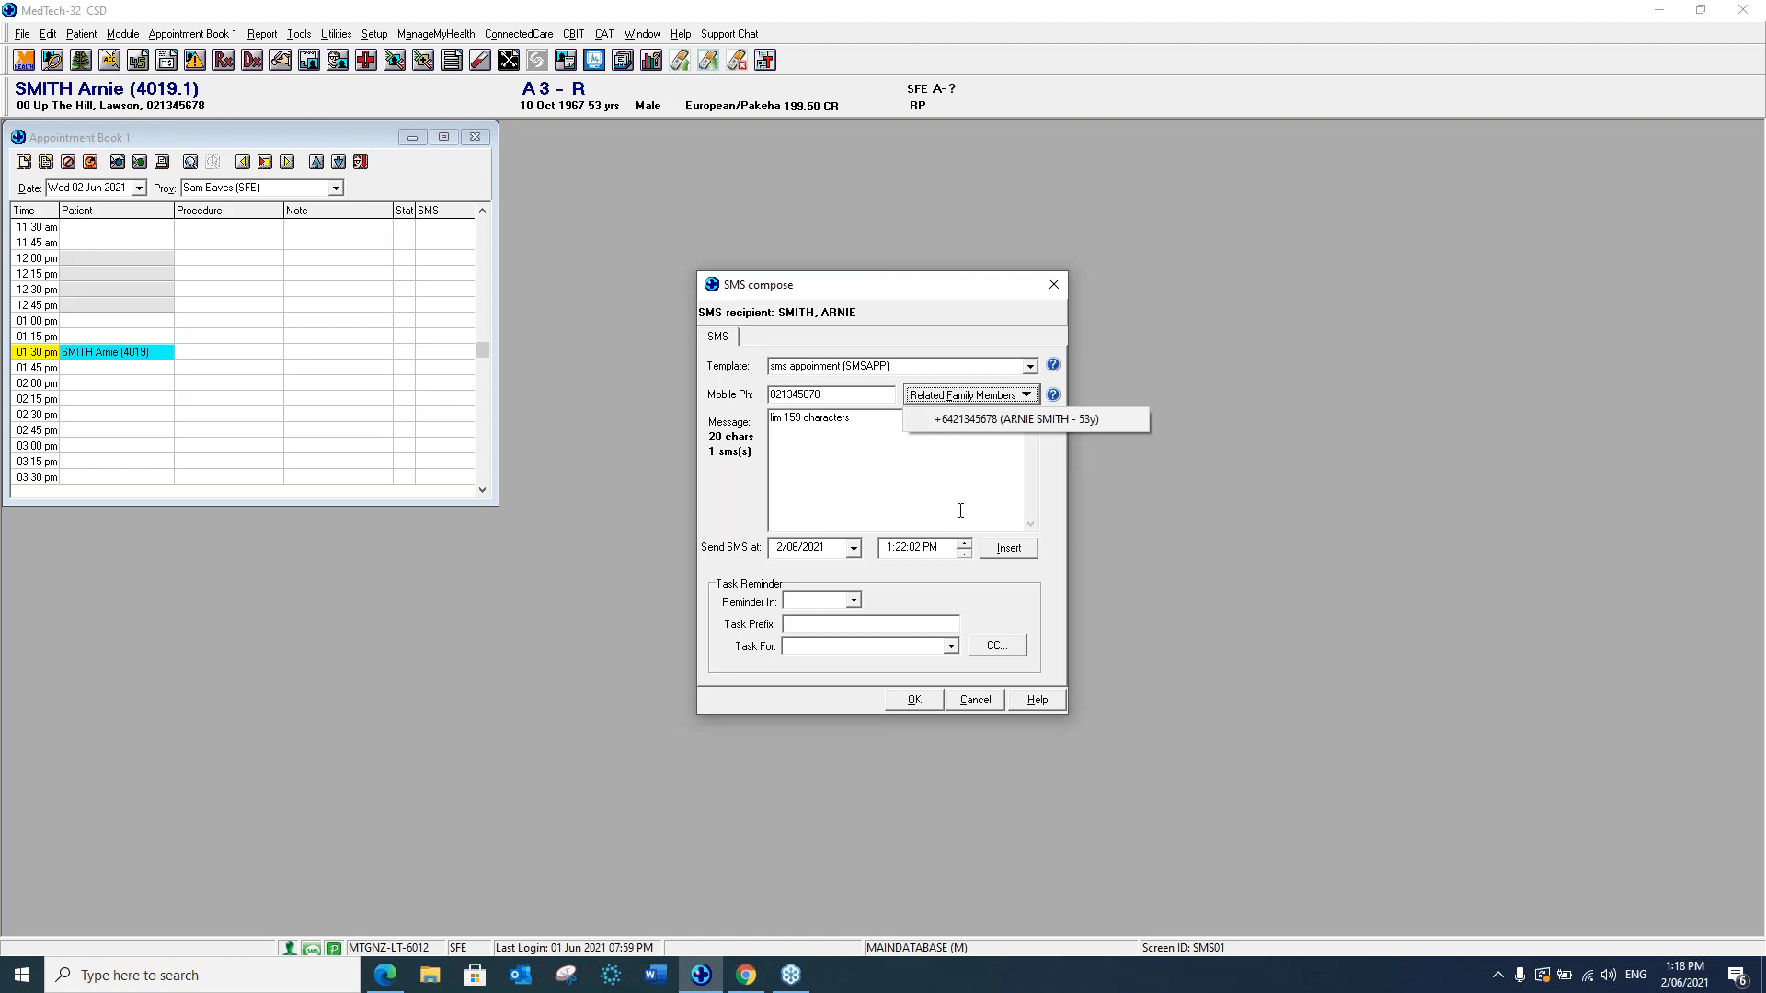
click(859, 481)
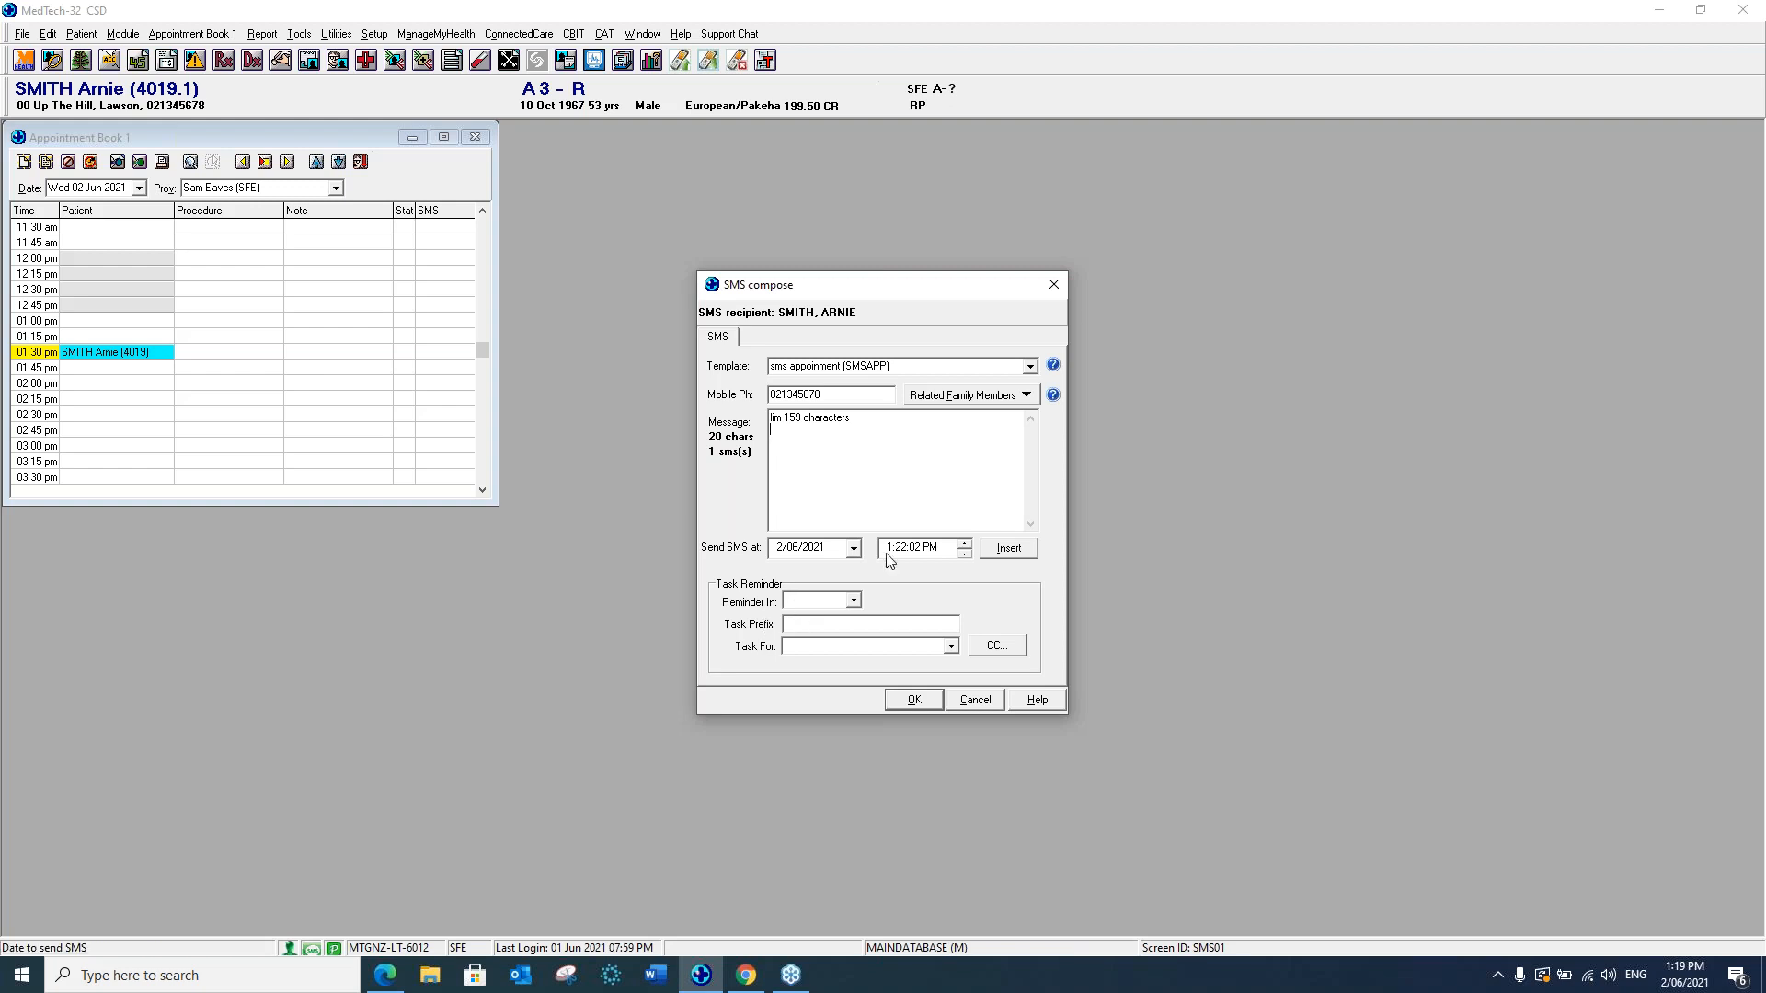
Add a task reminder to the SMS in 1 wks with the prefix FU, assigned to staff member SFE.
click(855, 601)
click(816, 619)
click(804, 653)
key(Down)
click(812, 629)
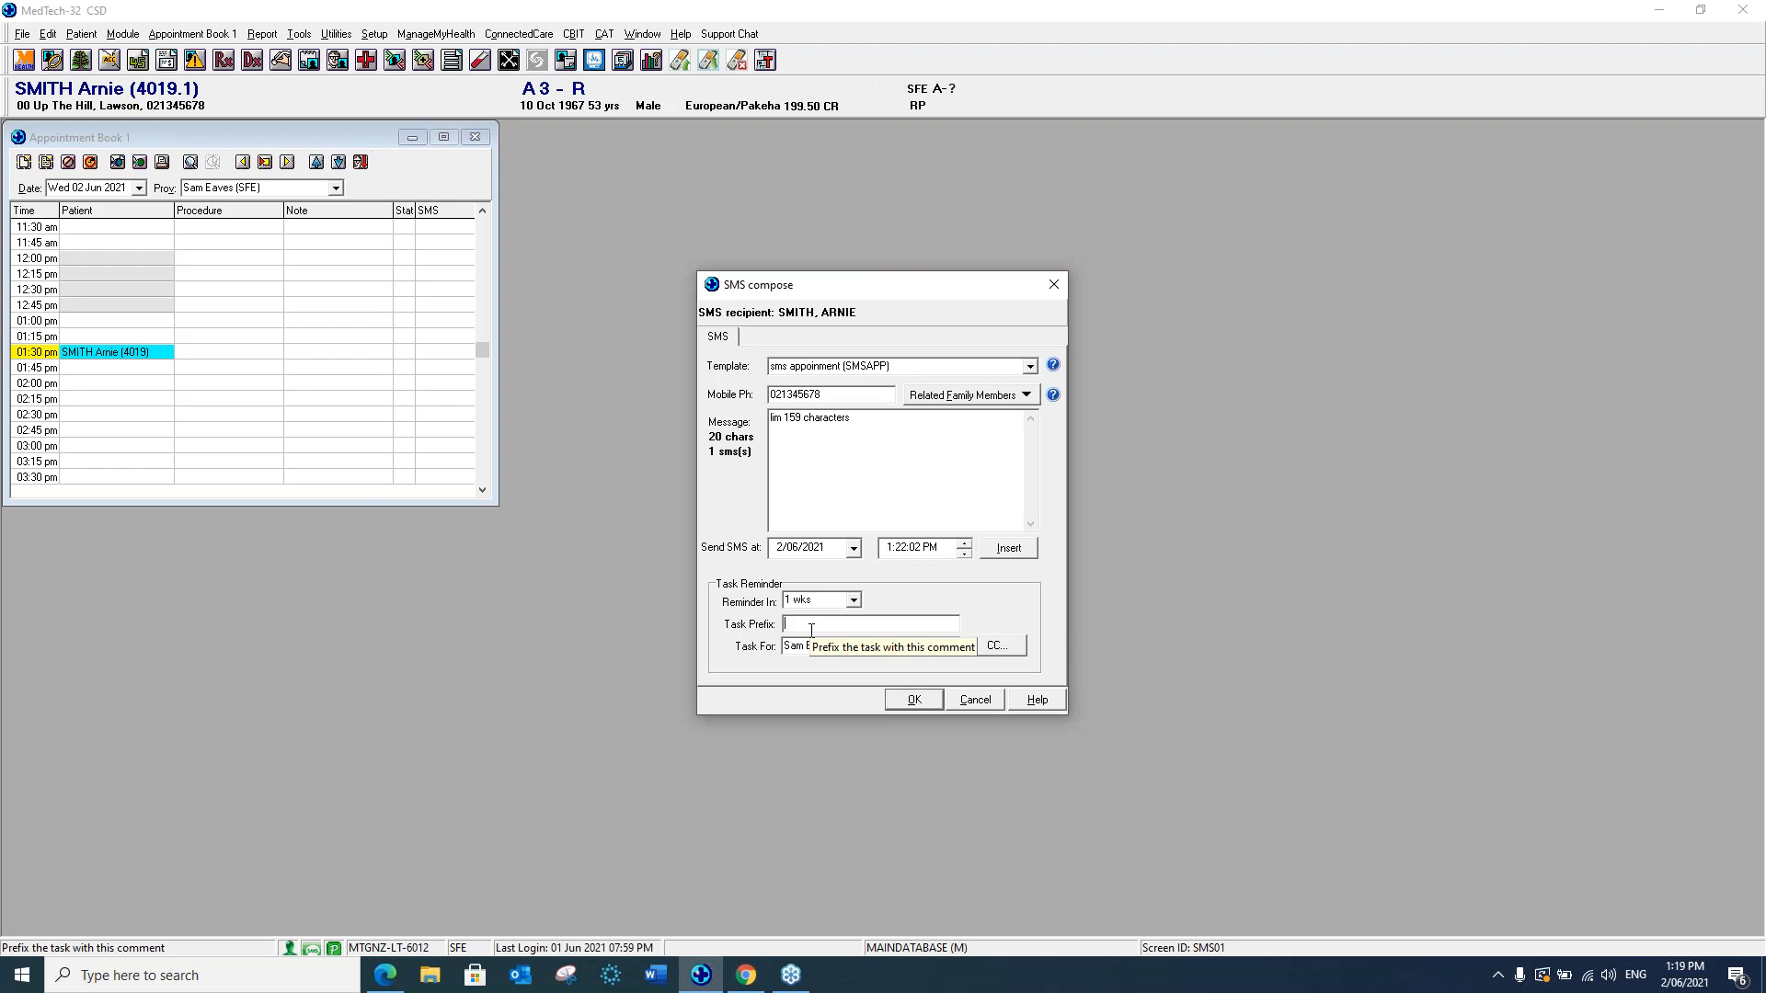
text(FU)
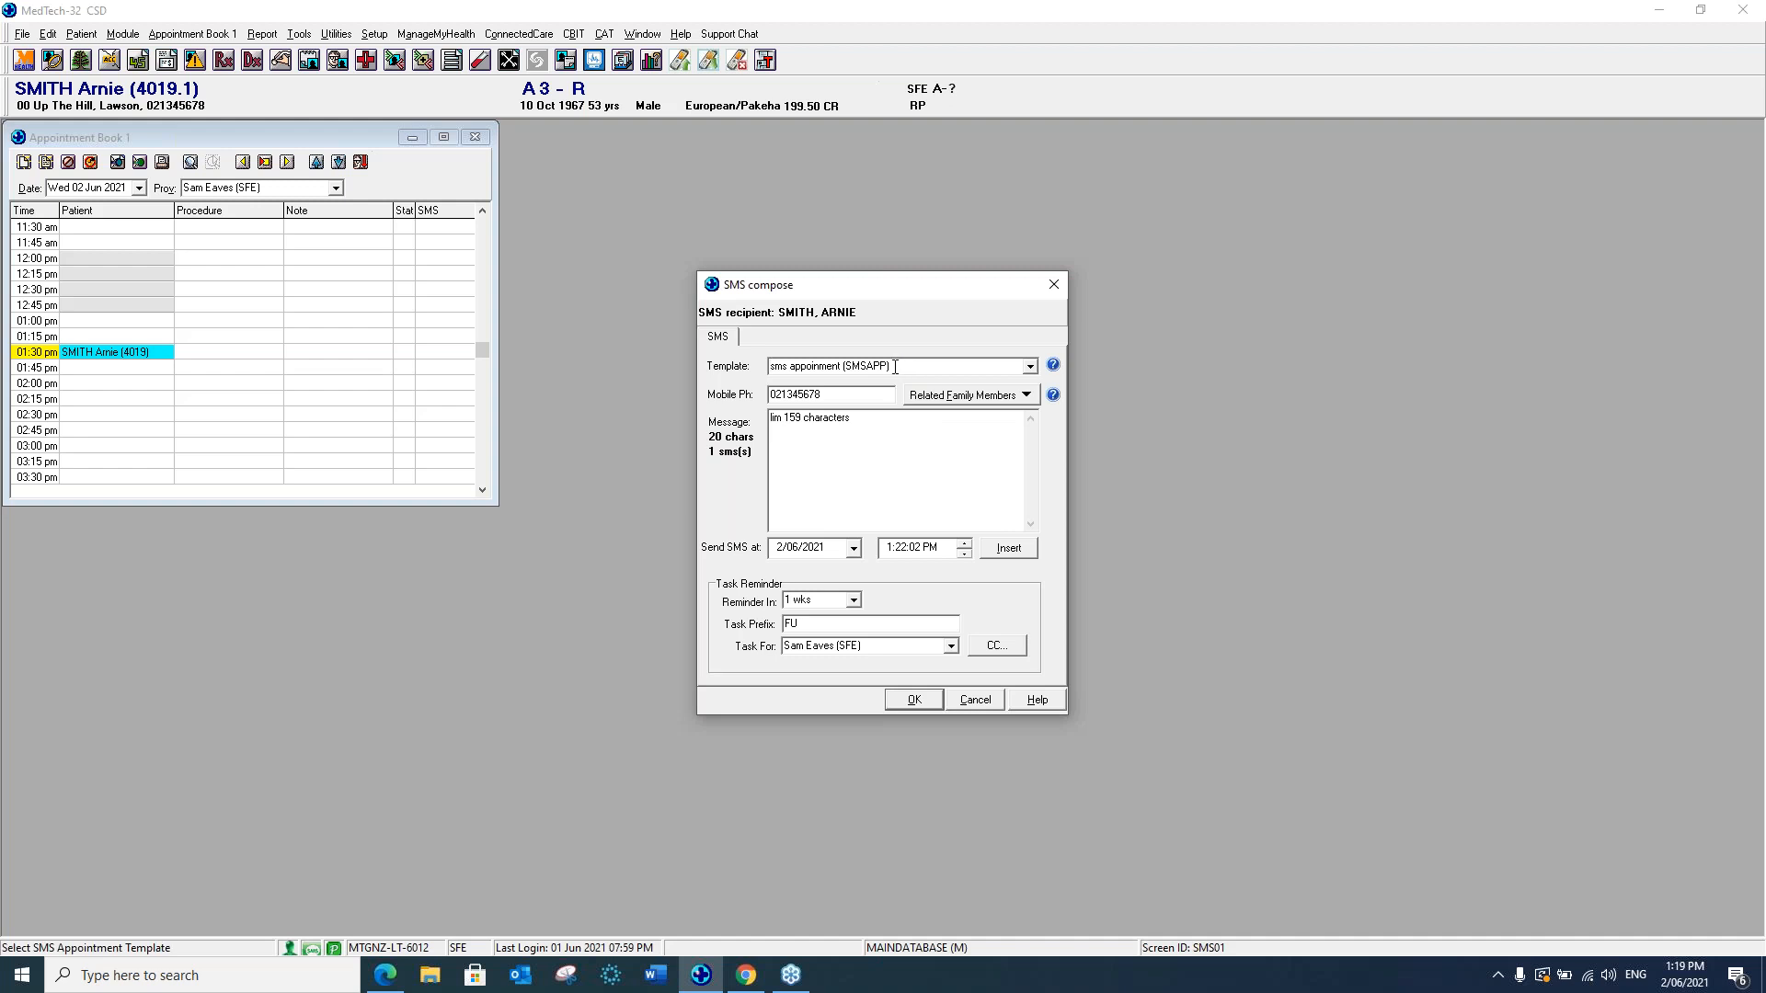
Replace the template text with a typed greeting and a request to contact the practice, and cancel the SMS.
key(BackSpace)
drag(855, 419, 761, 423)
key(BackSpace)
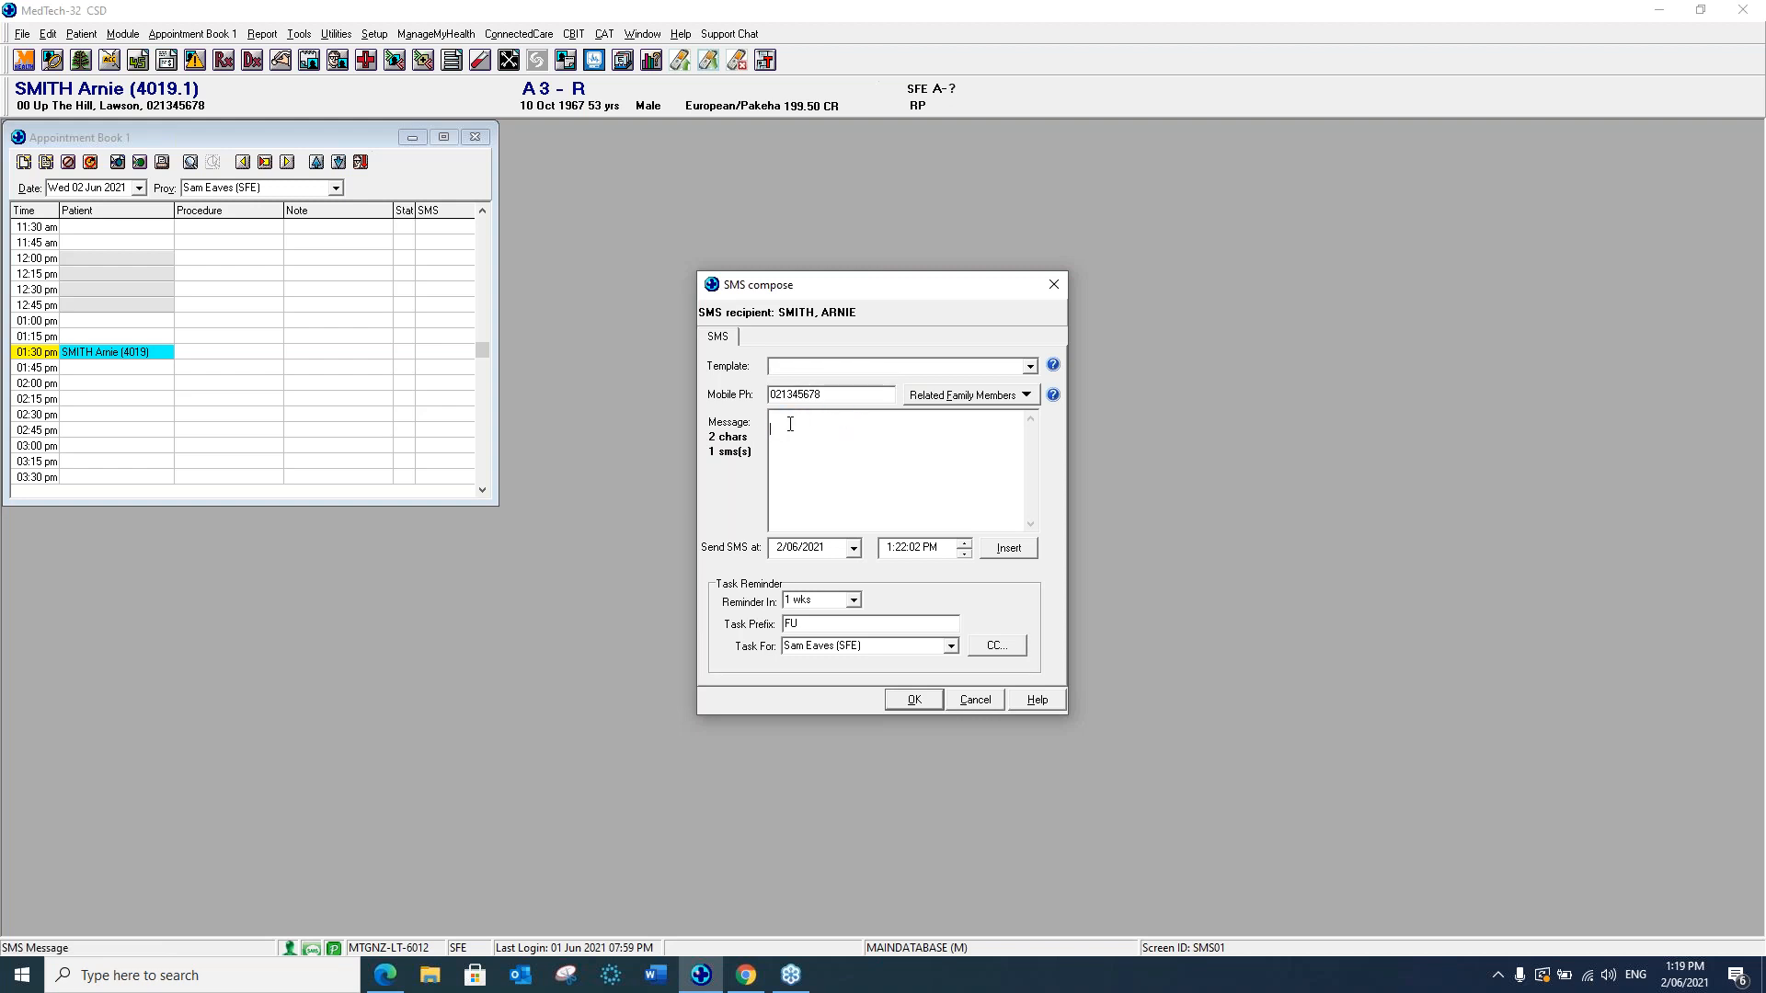
text(Hi Susan)
text(esse contact the prac)
click(975, 701)
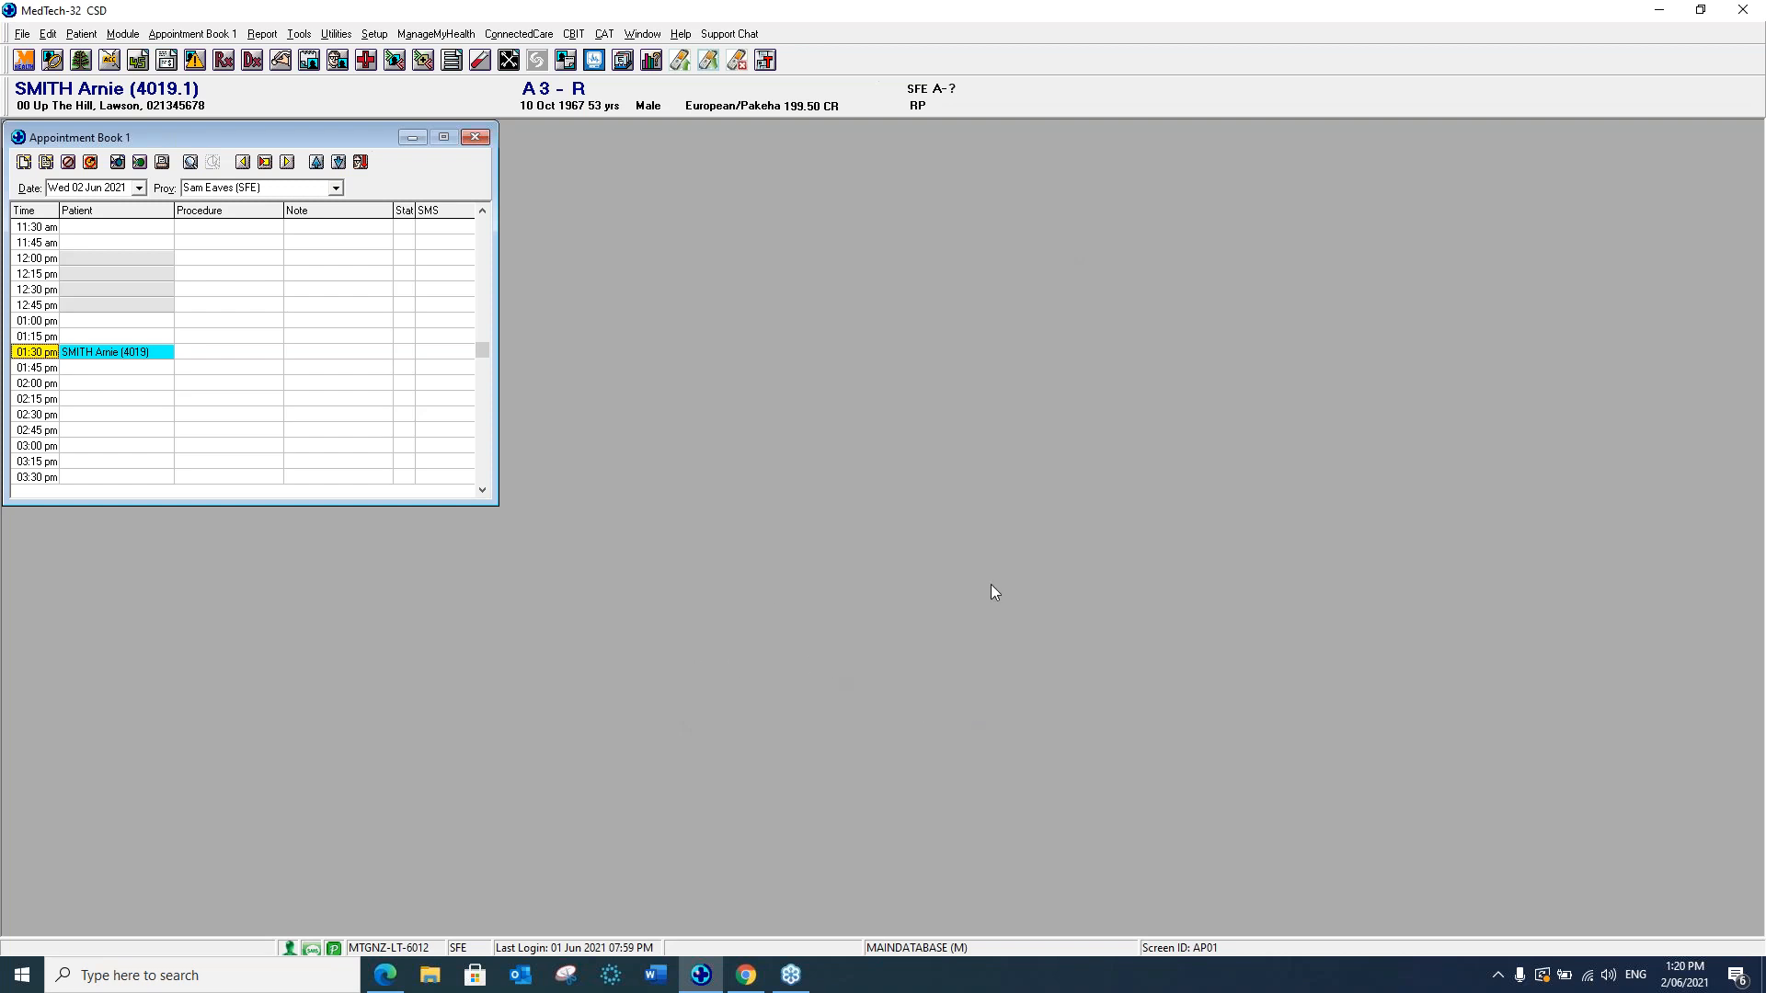
click(123, 35)
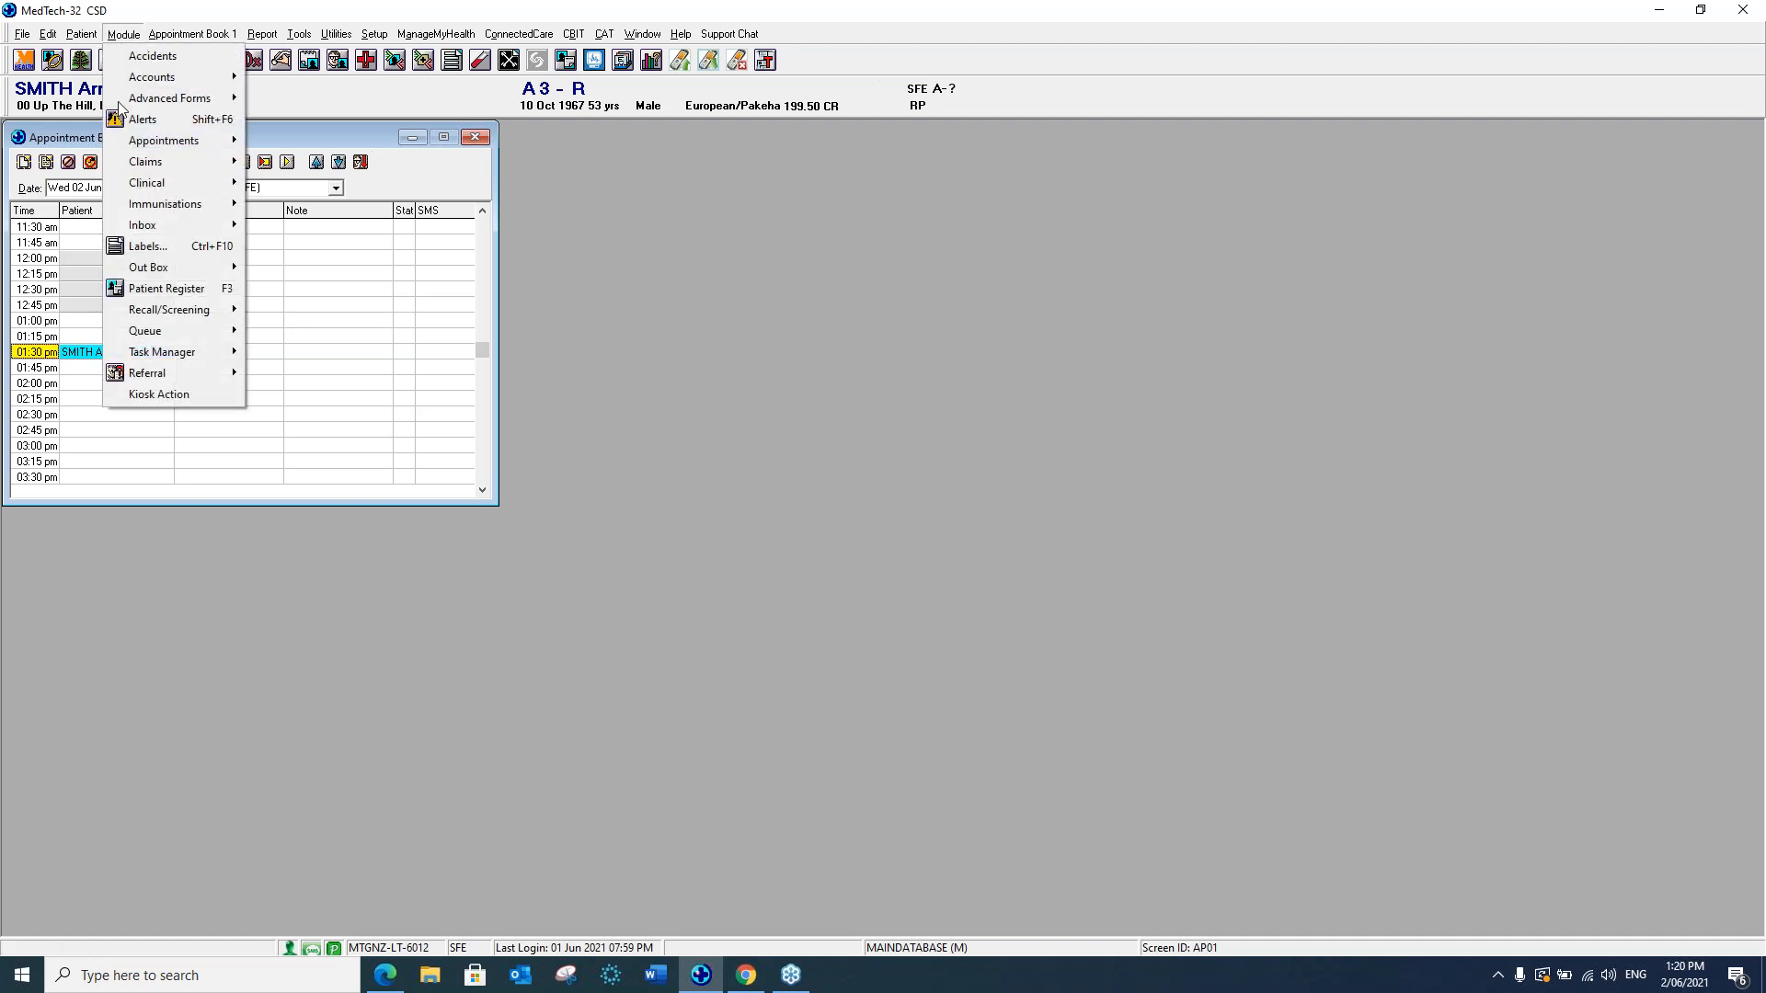
mouse_move(166, 333)
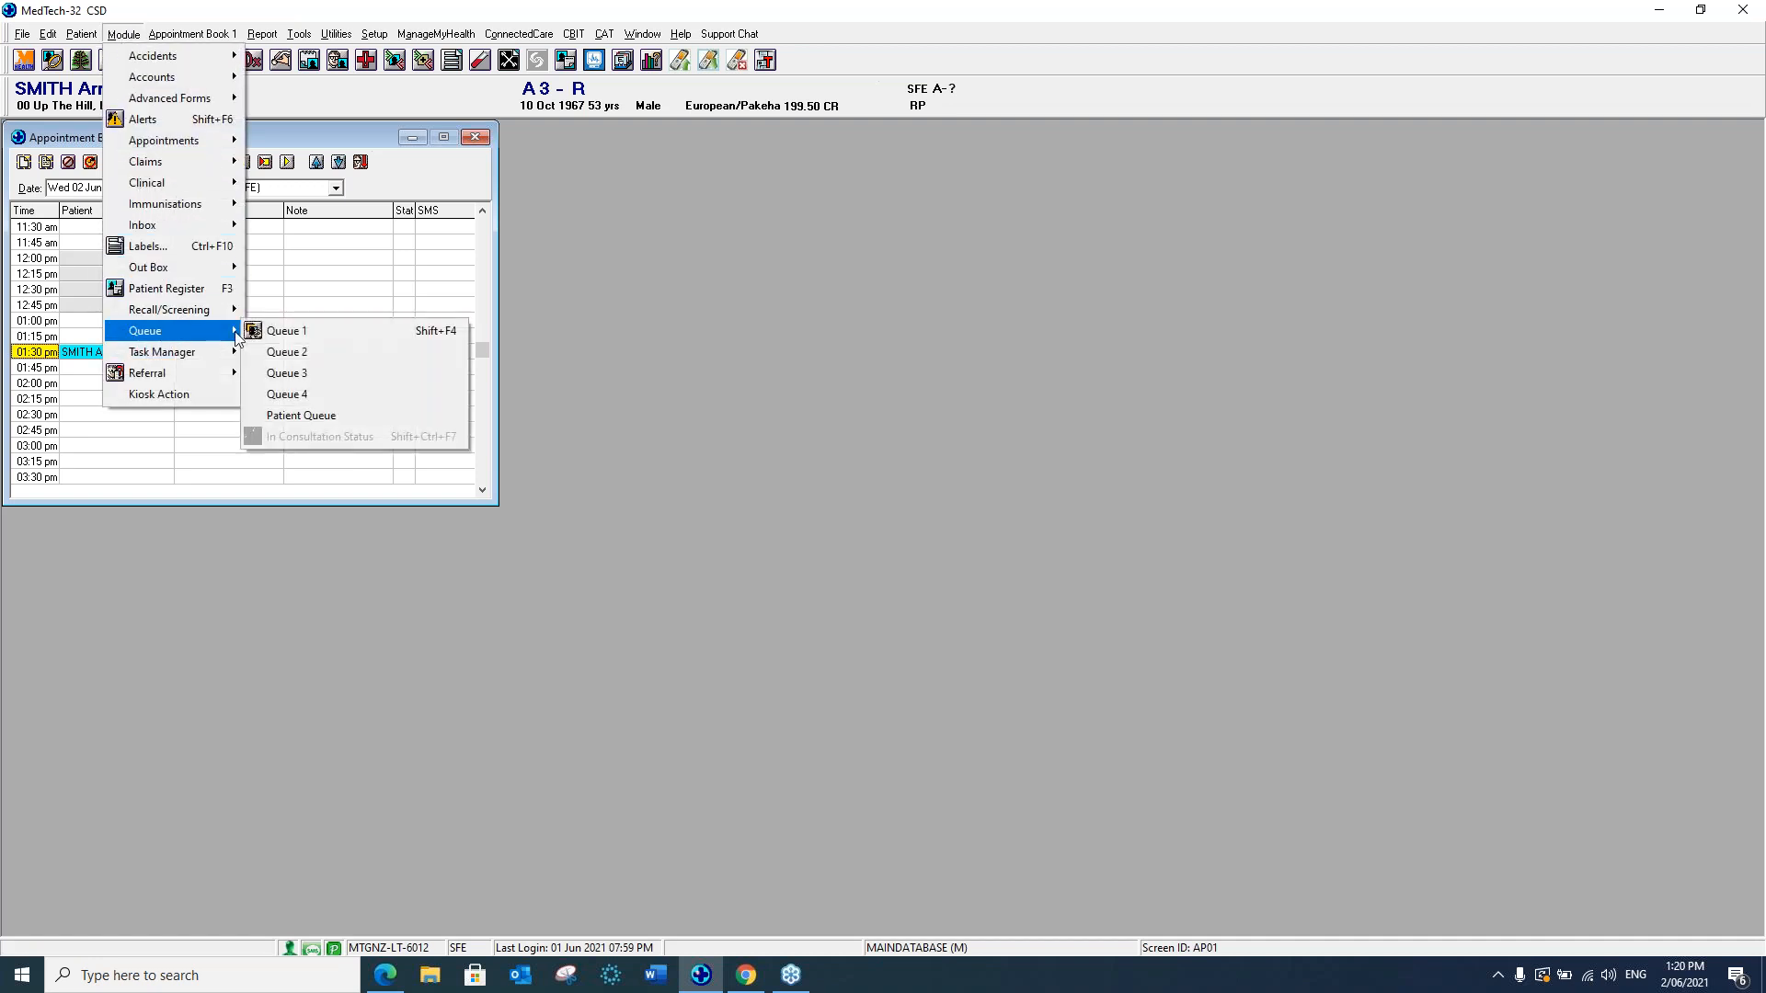
click(304, 333)
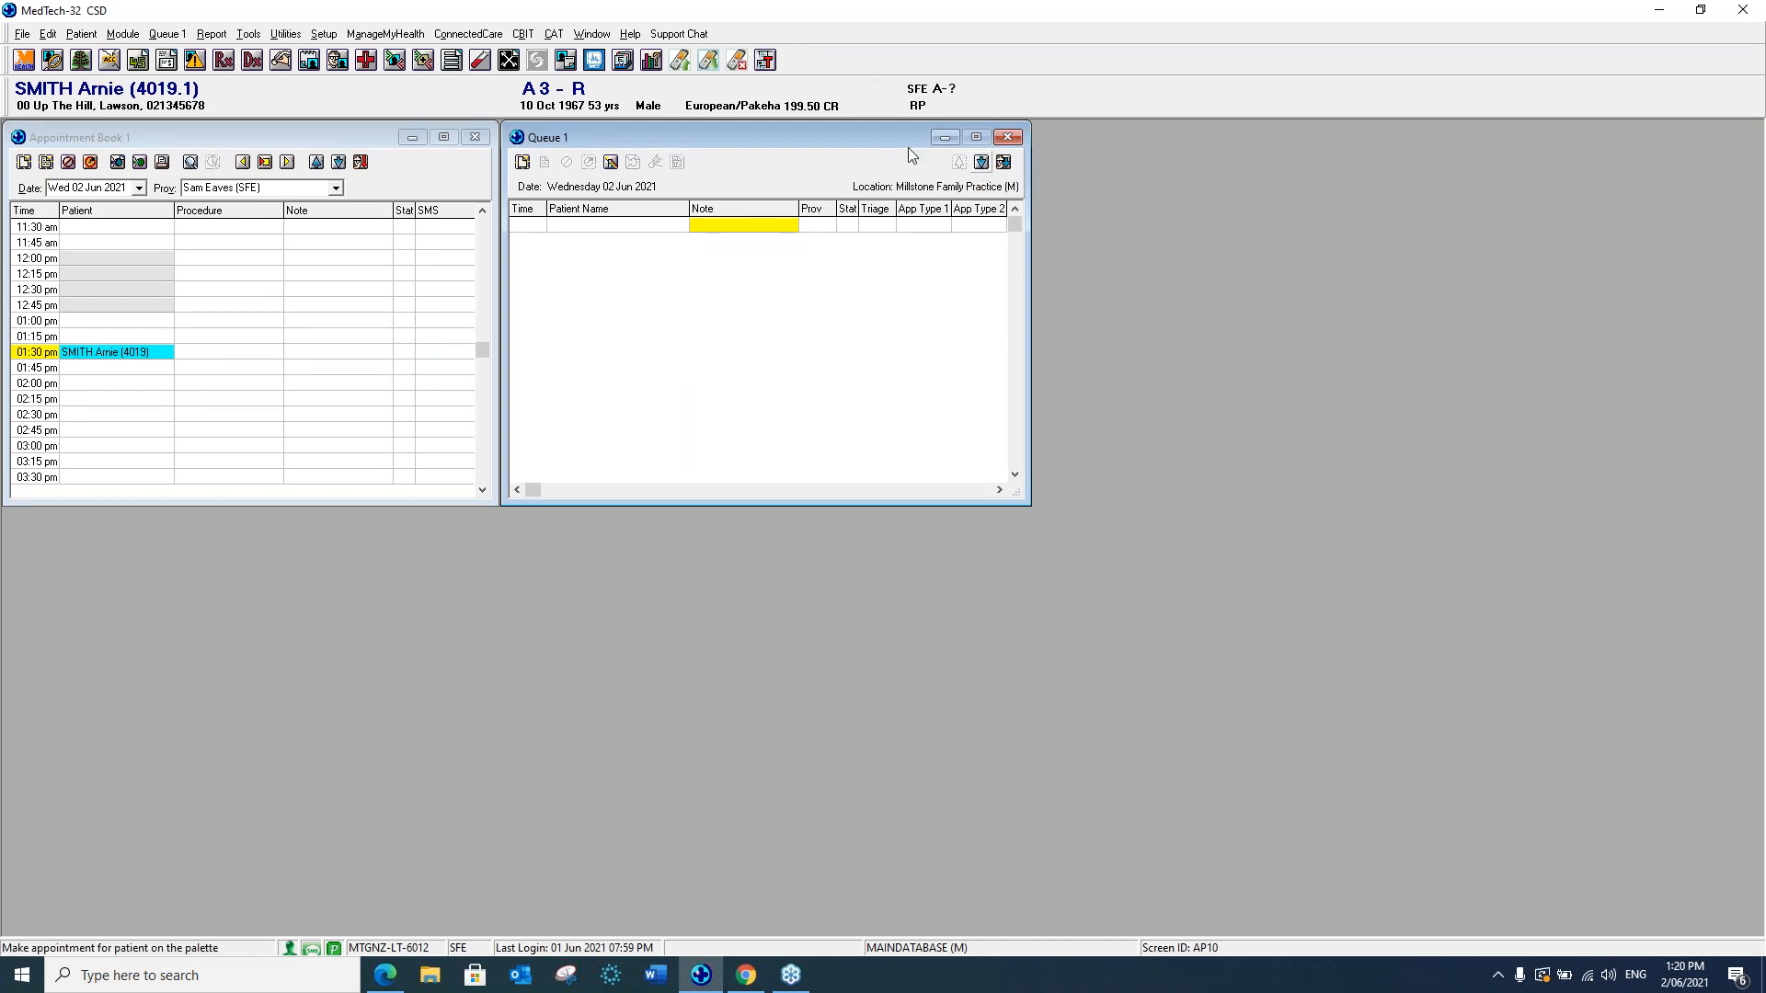
click(1009, 137)
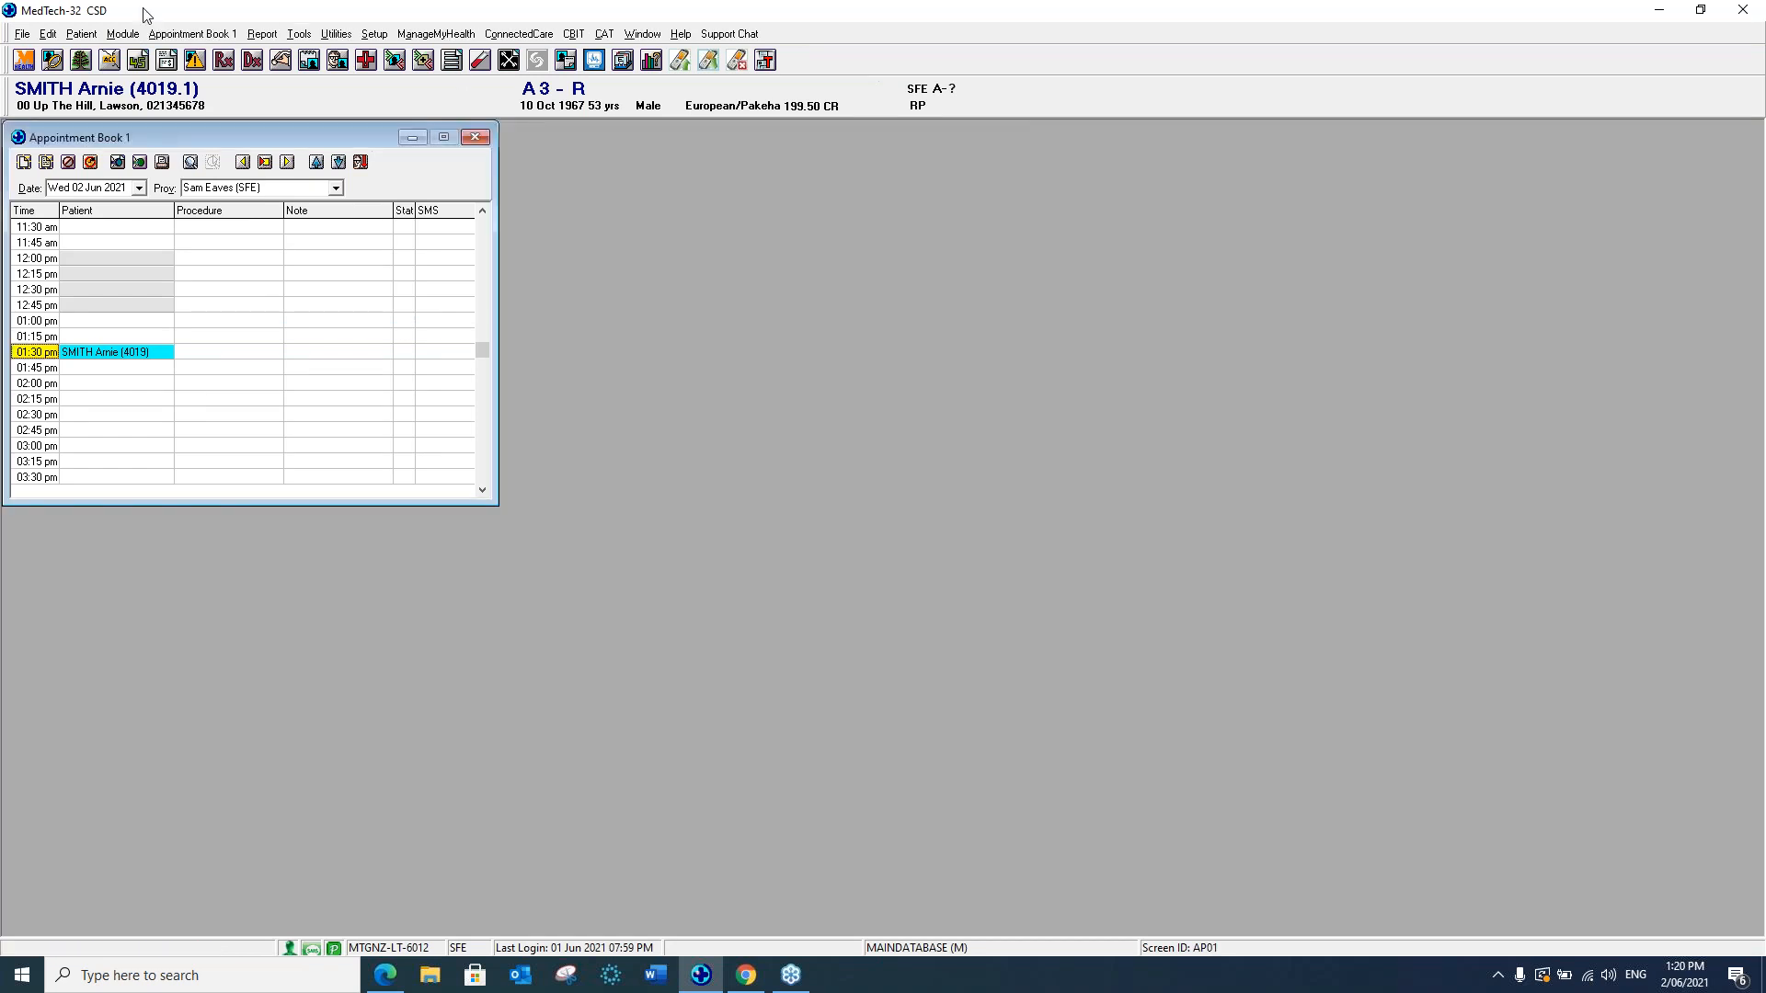
Open Queue 2, view the SMS compose form for the queued patient, and cancel it.
click(123, 35)
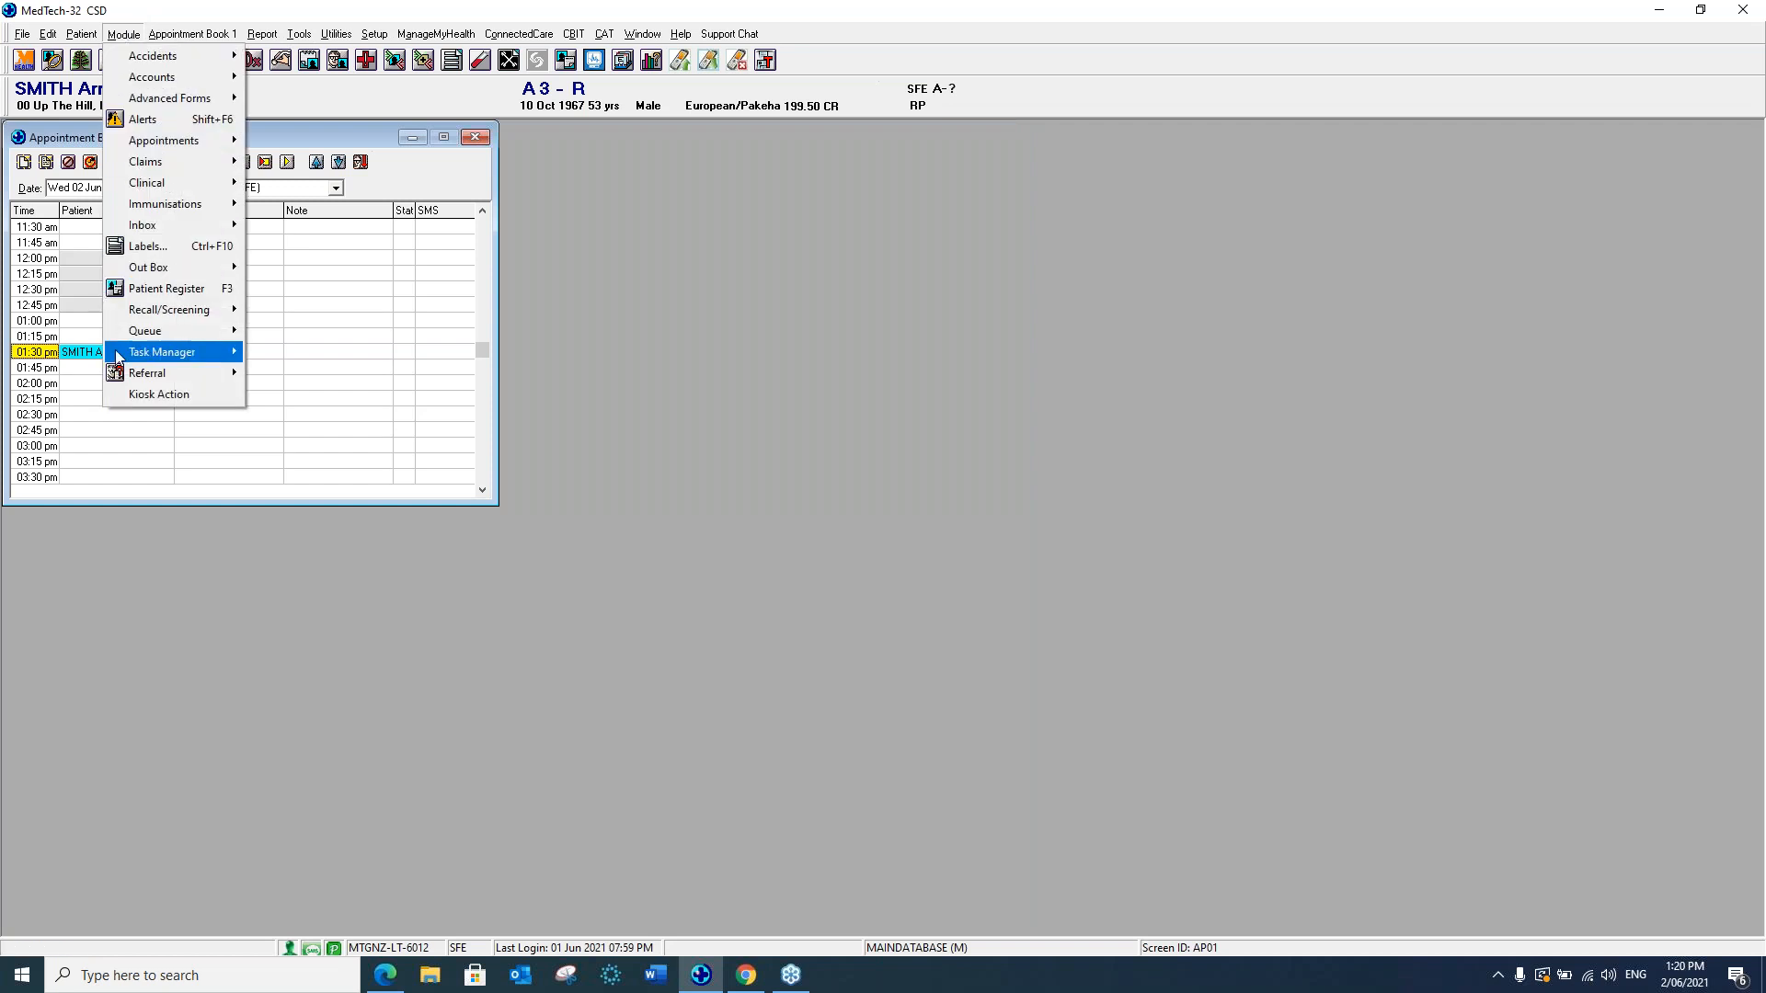
mouse_move(127, 328)
click(283, 348)
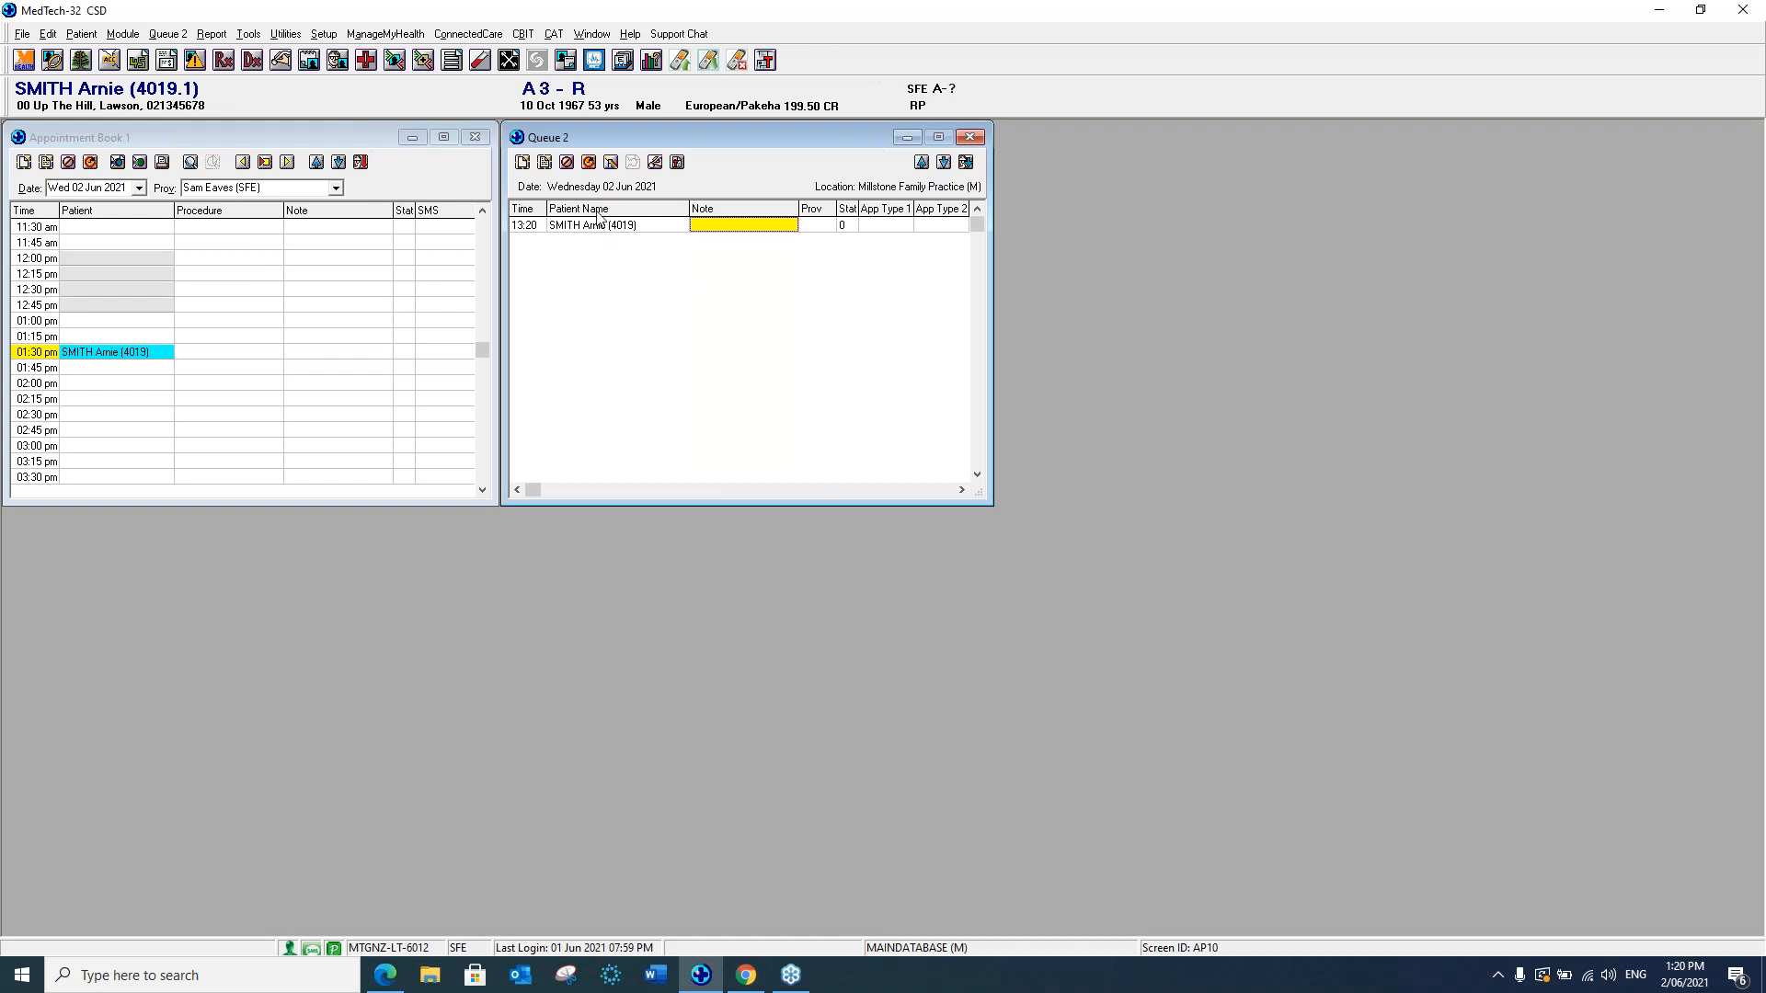
click(678, 162)
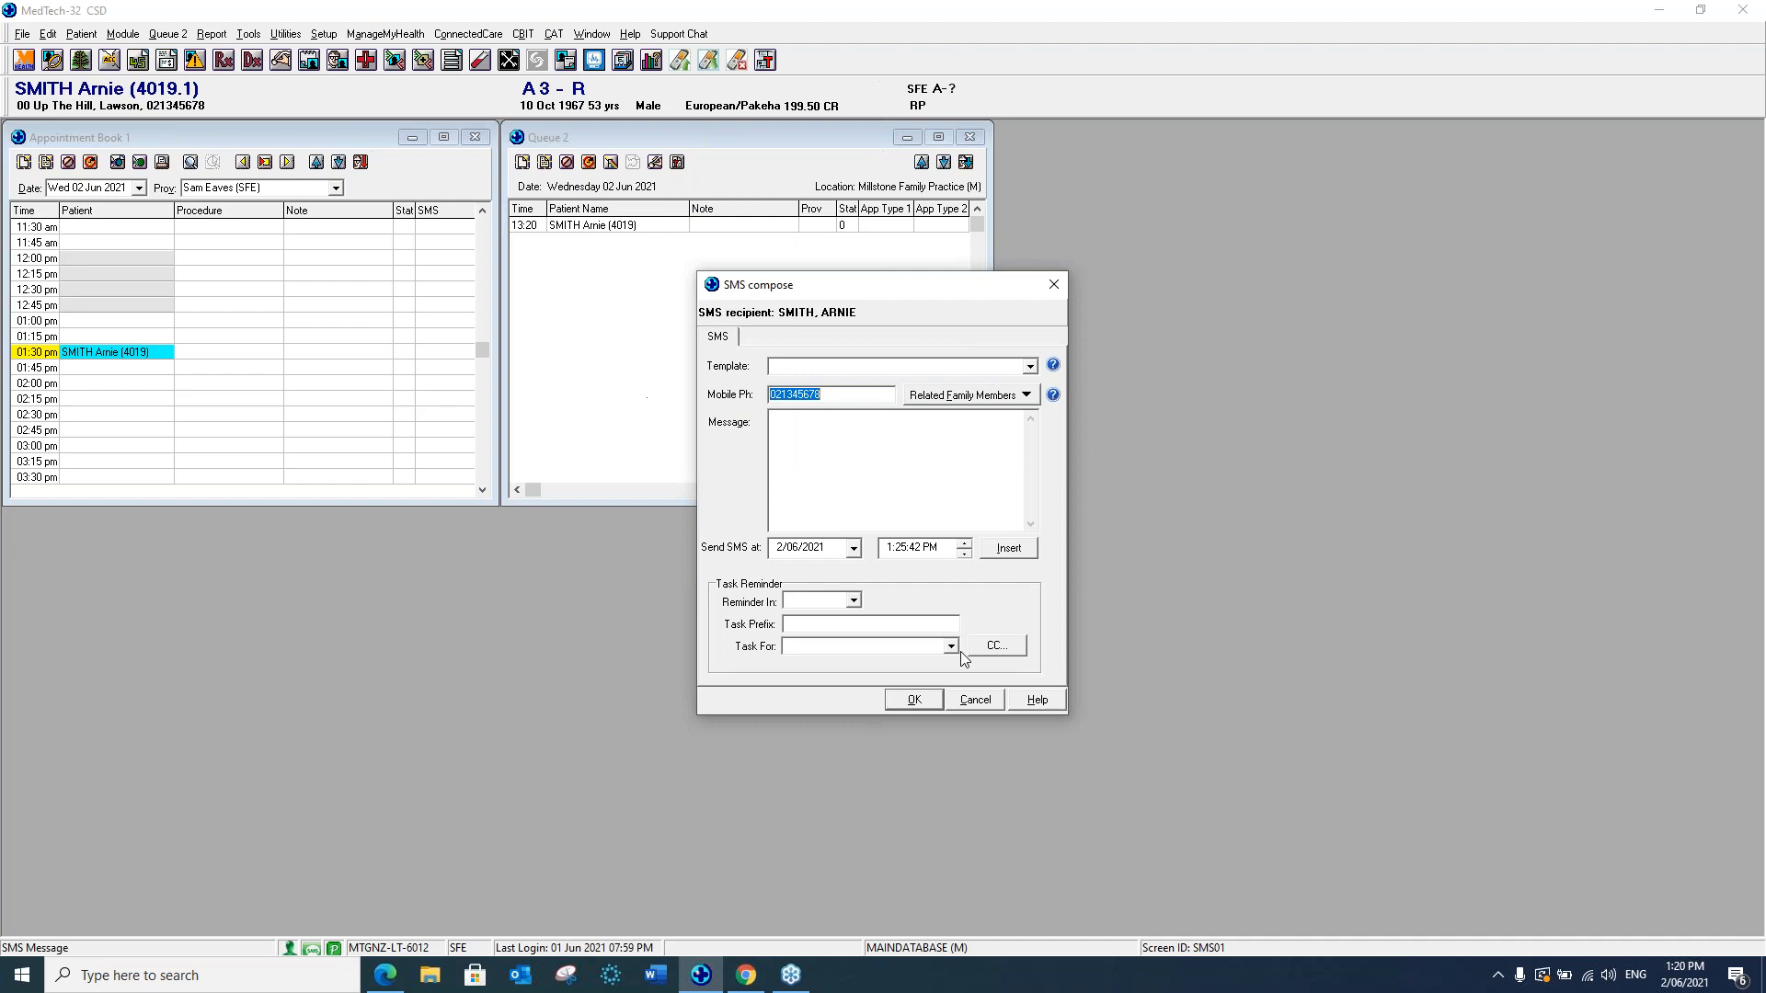
click(975, 701)
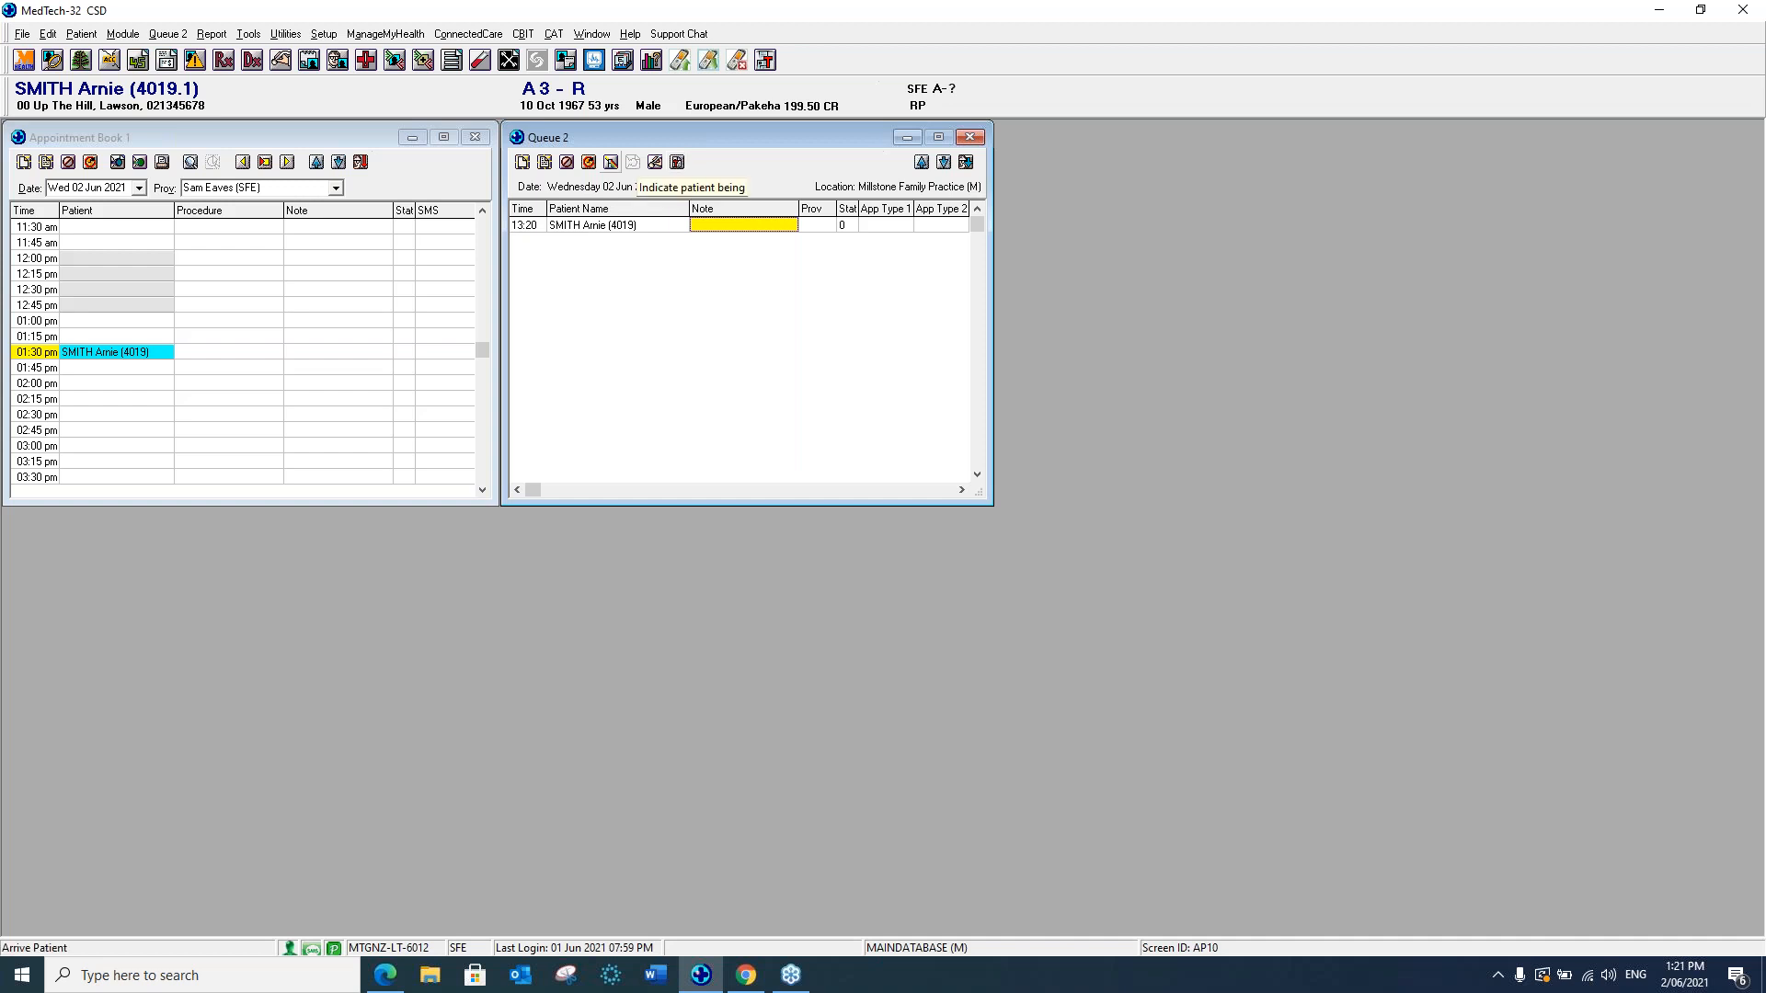
Review the practice and staff SMS settings in the ManageMyHealth SMS setup, including each staff member's SMS functionality, and cancel without changes.
click(372, 35)
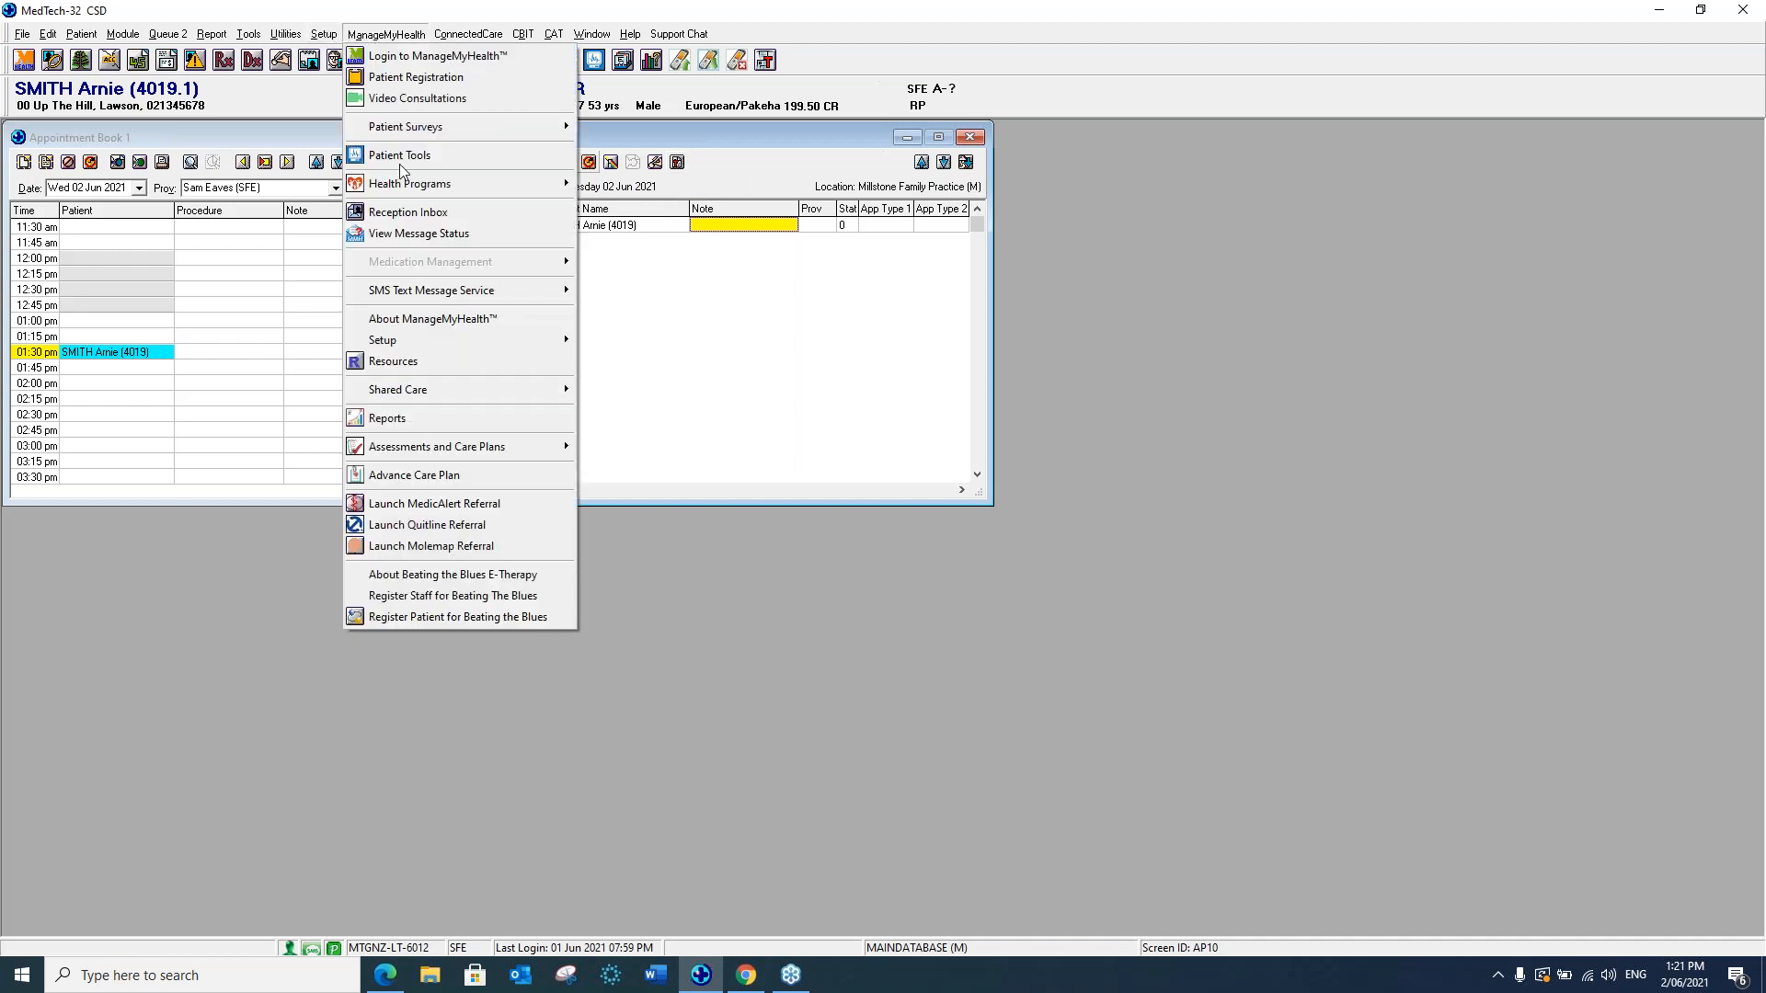
mouse_move(404, 291)
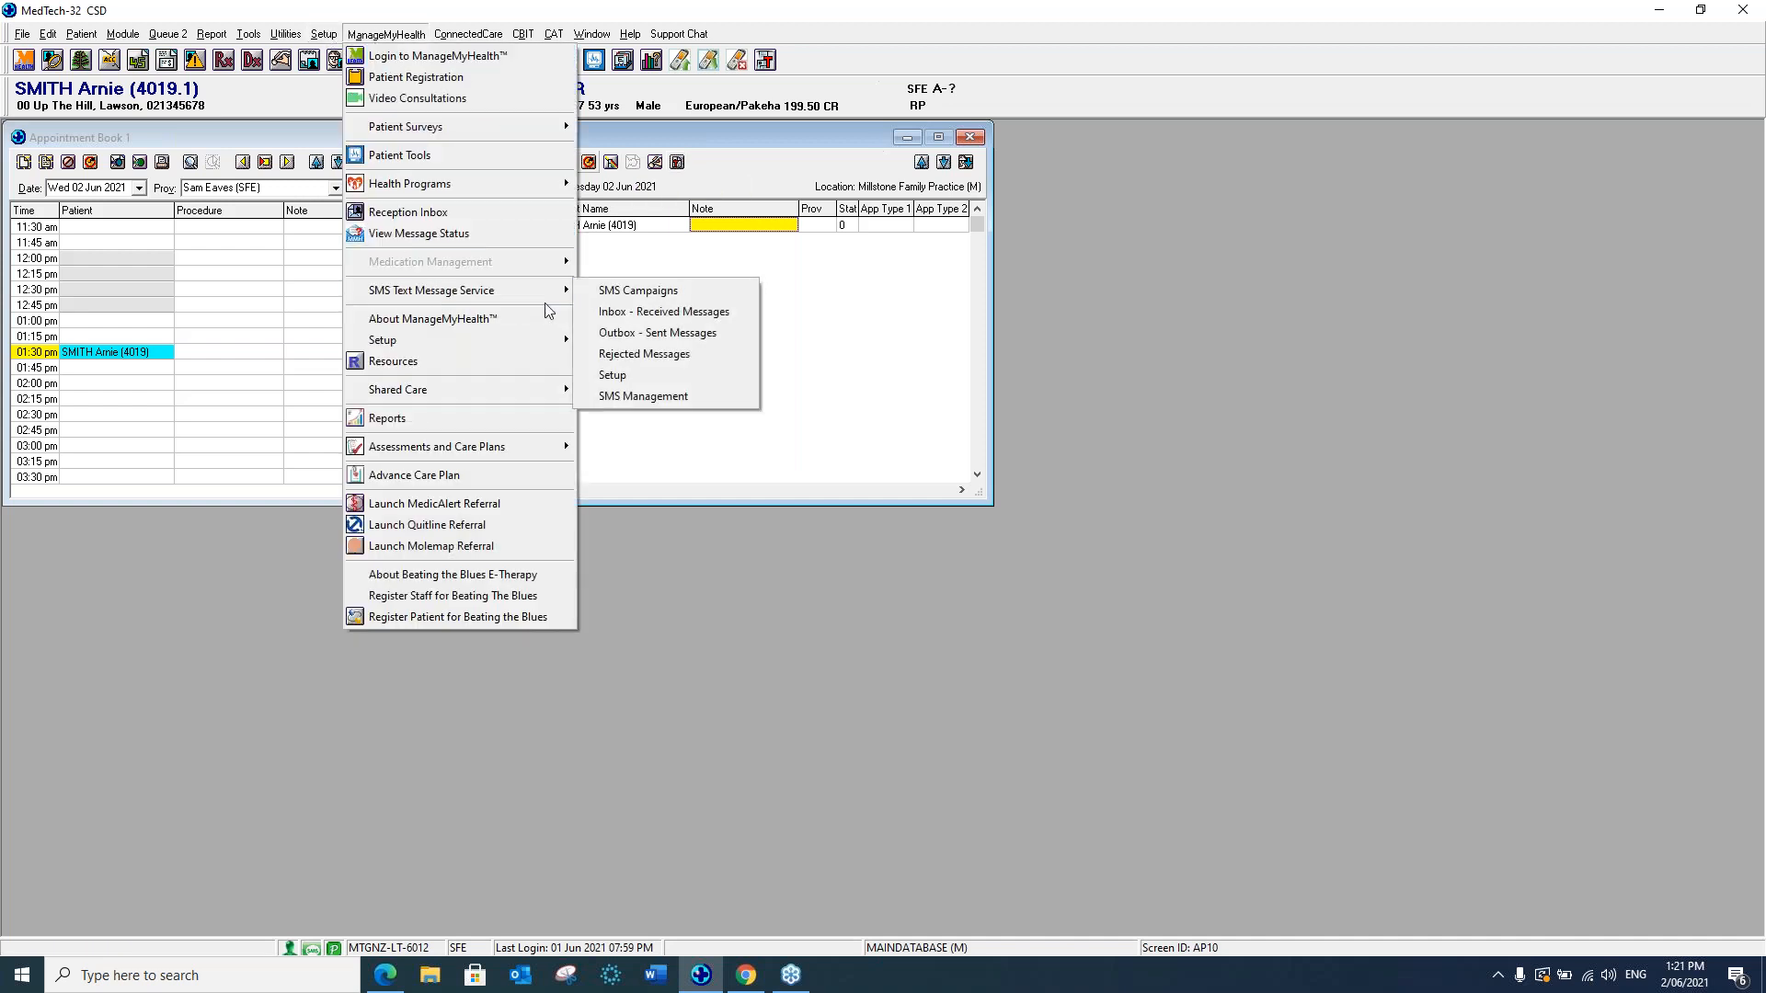
click(612, 375)
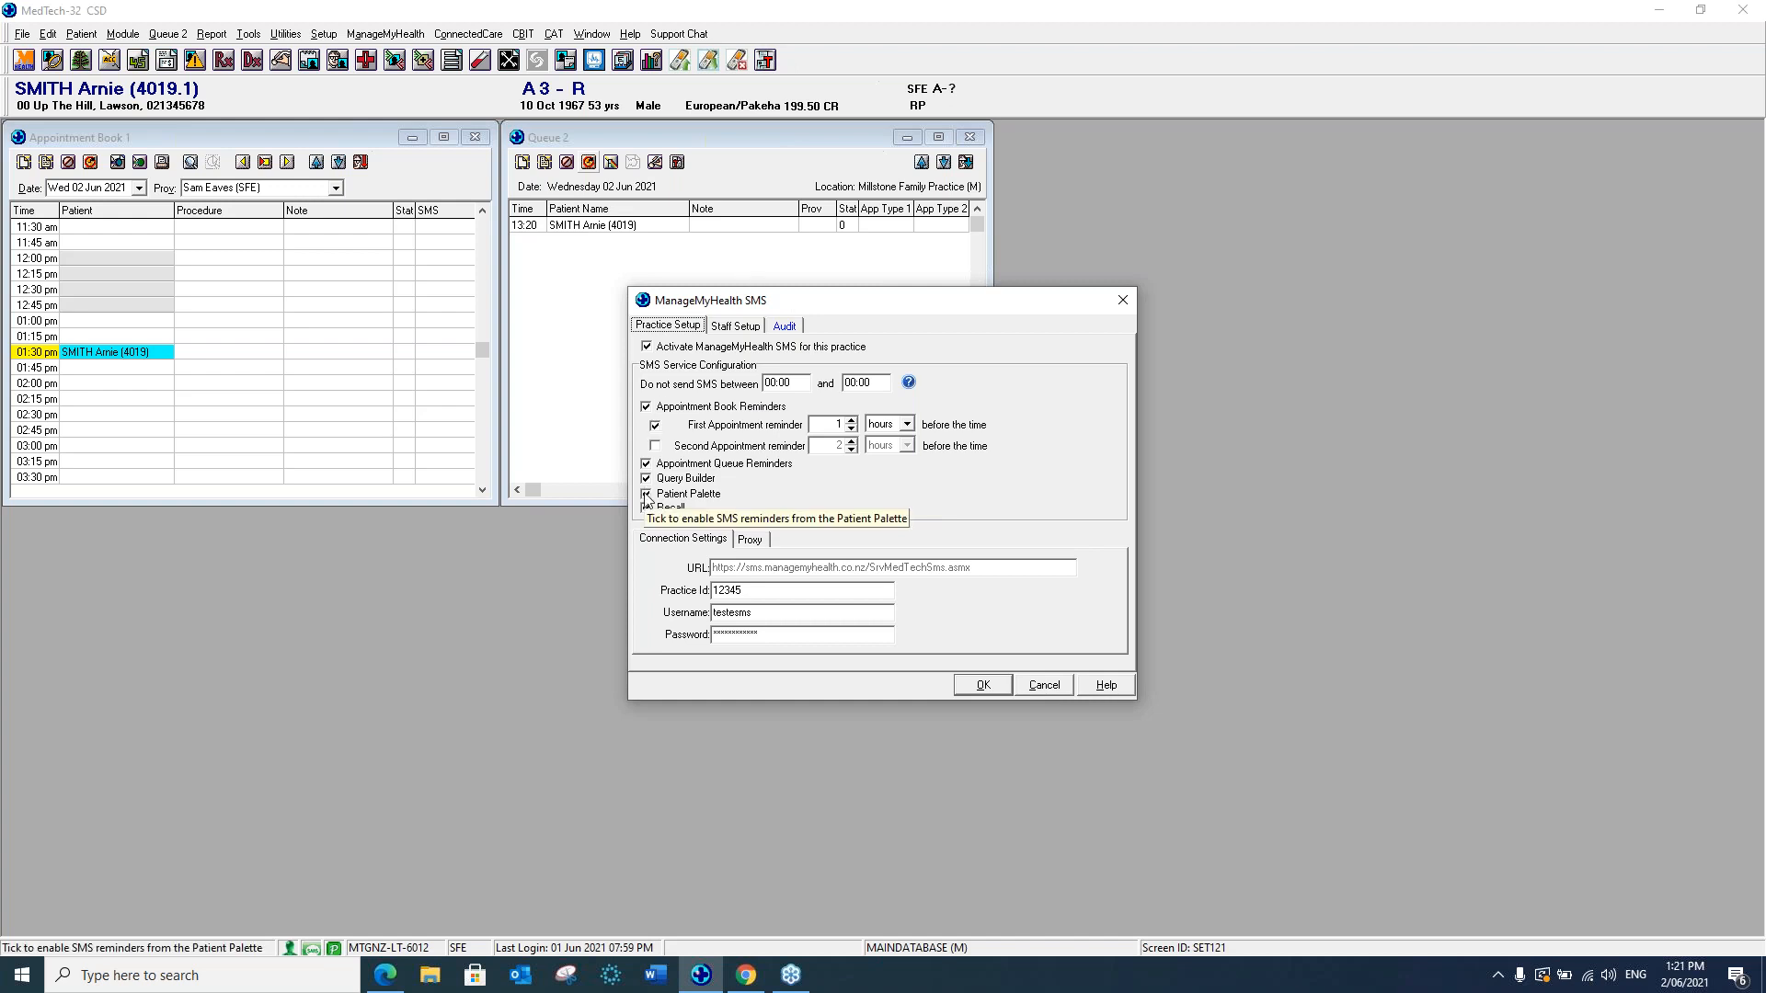
click(742, 327)
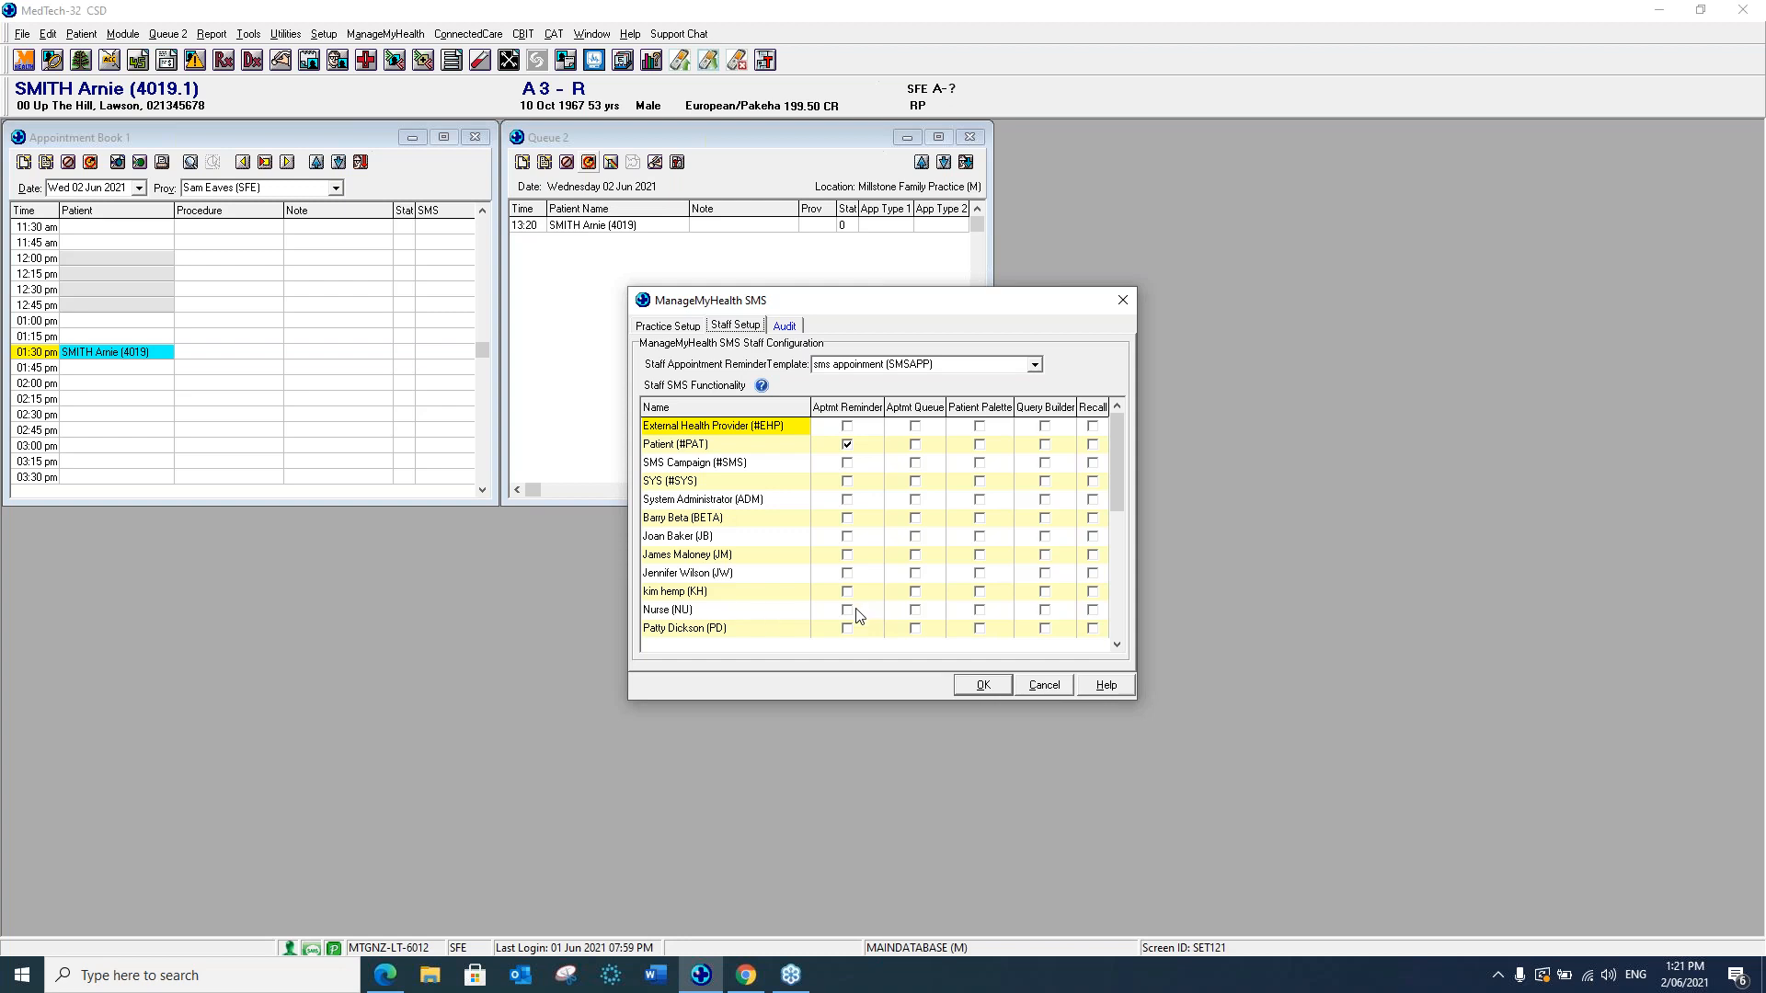
drag(1112, 469, 1124, 600)
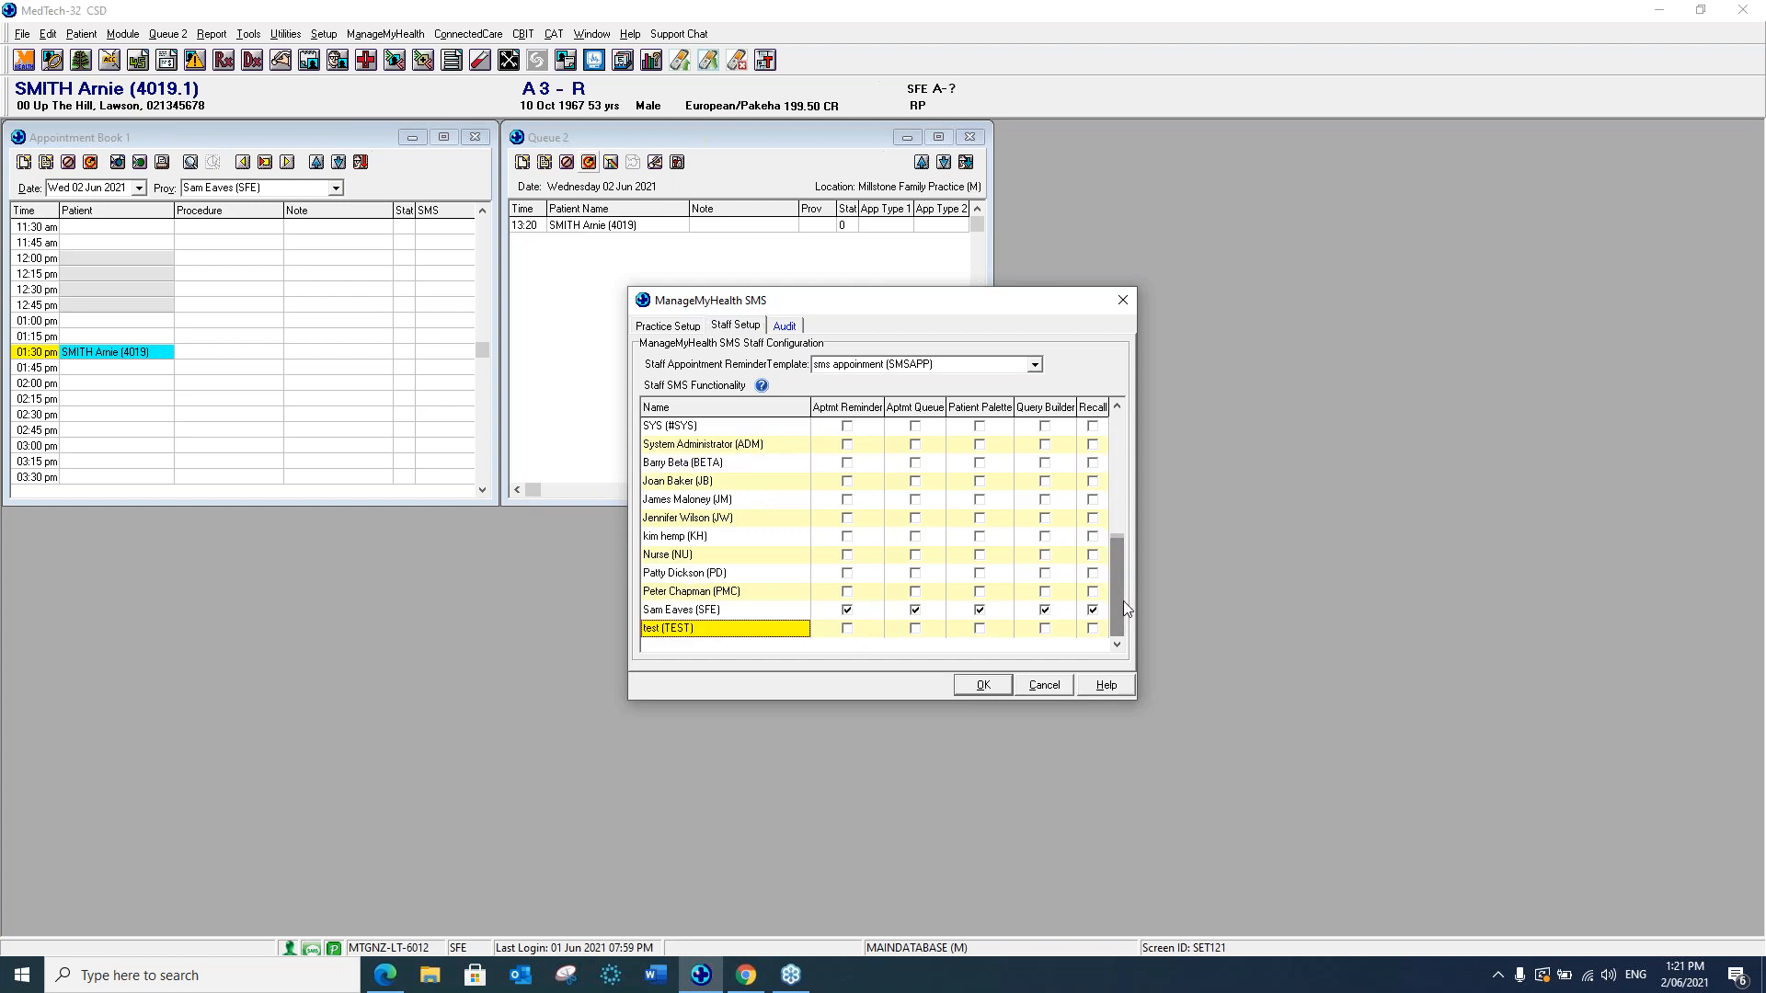
click(1045, 686)
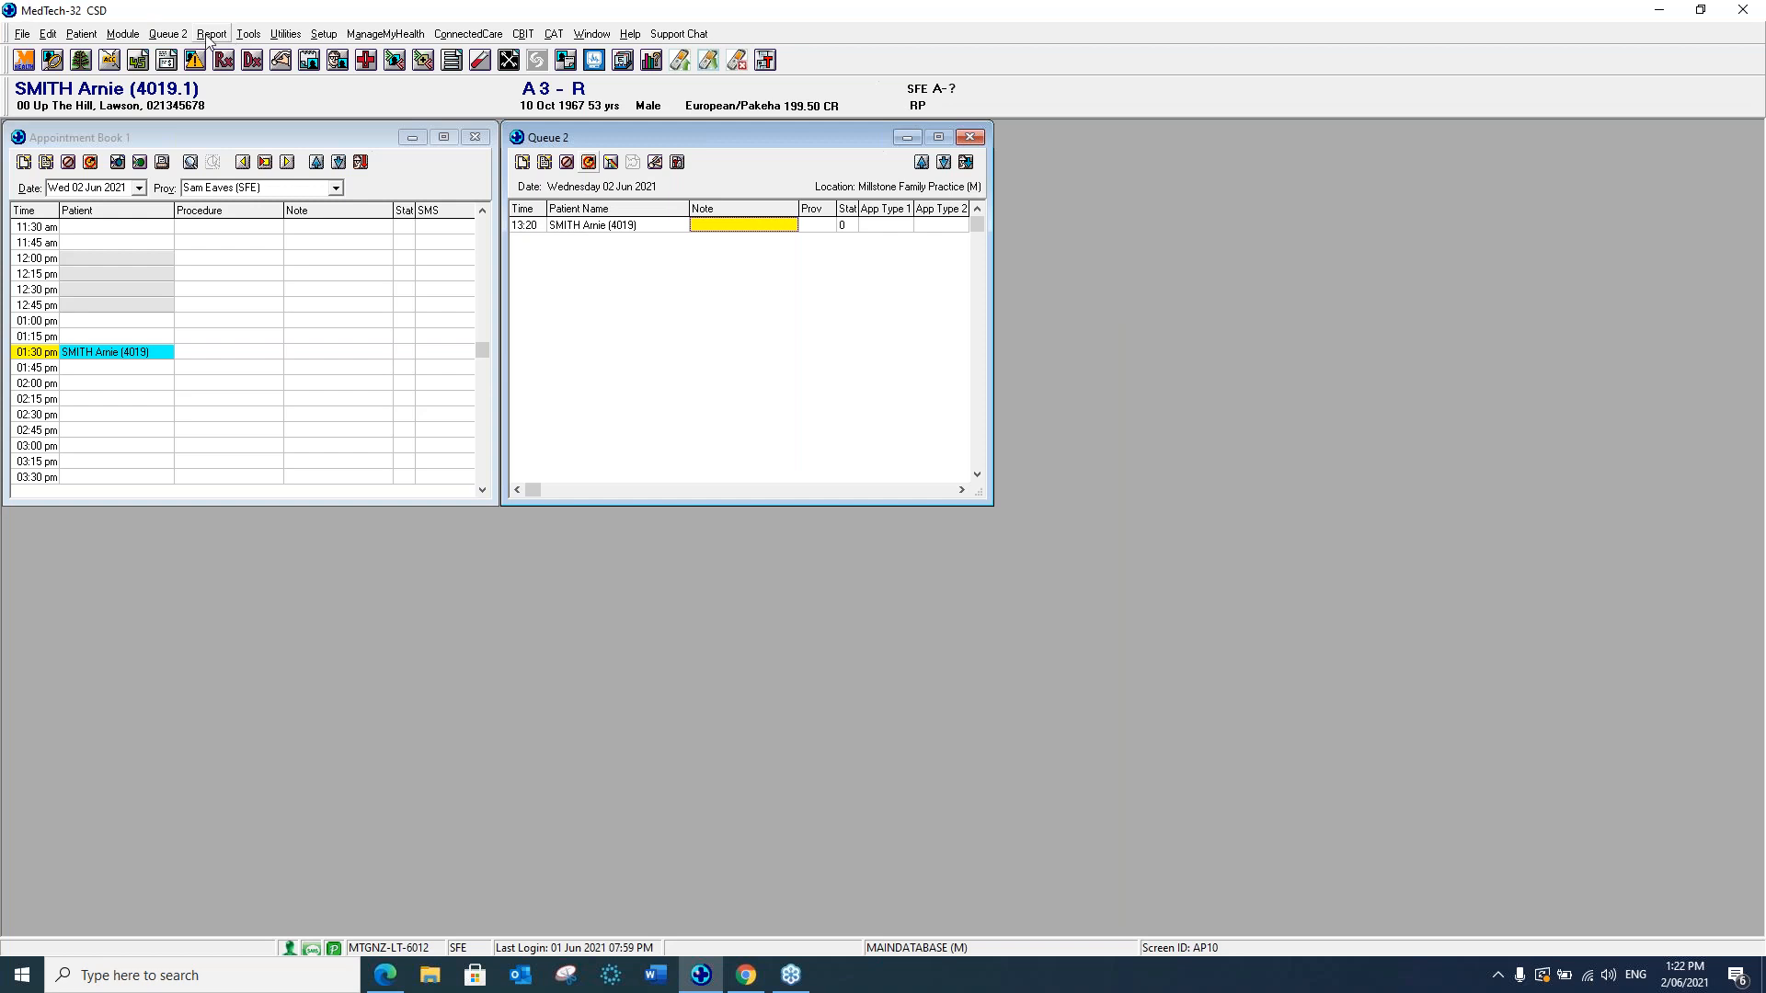
View the recall contact list for all providers from 01 Jun 2021 to 30 Jun 2021 and close it.
click(122, 34)
mouse_move(191, 317)
click(306, 332)
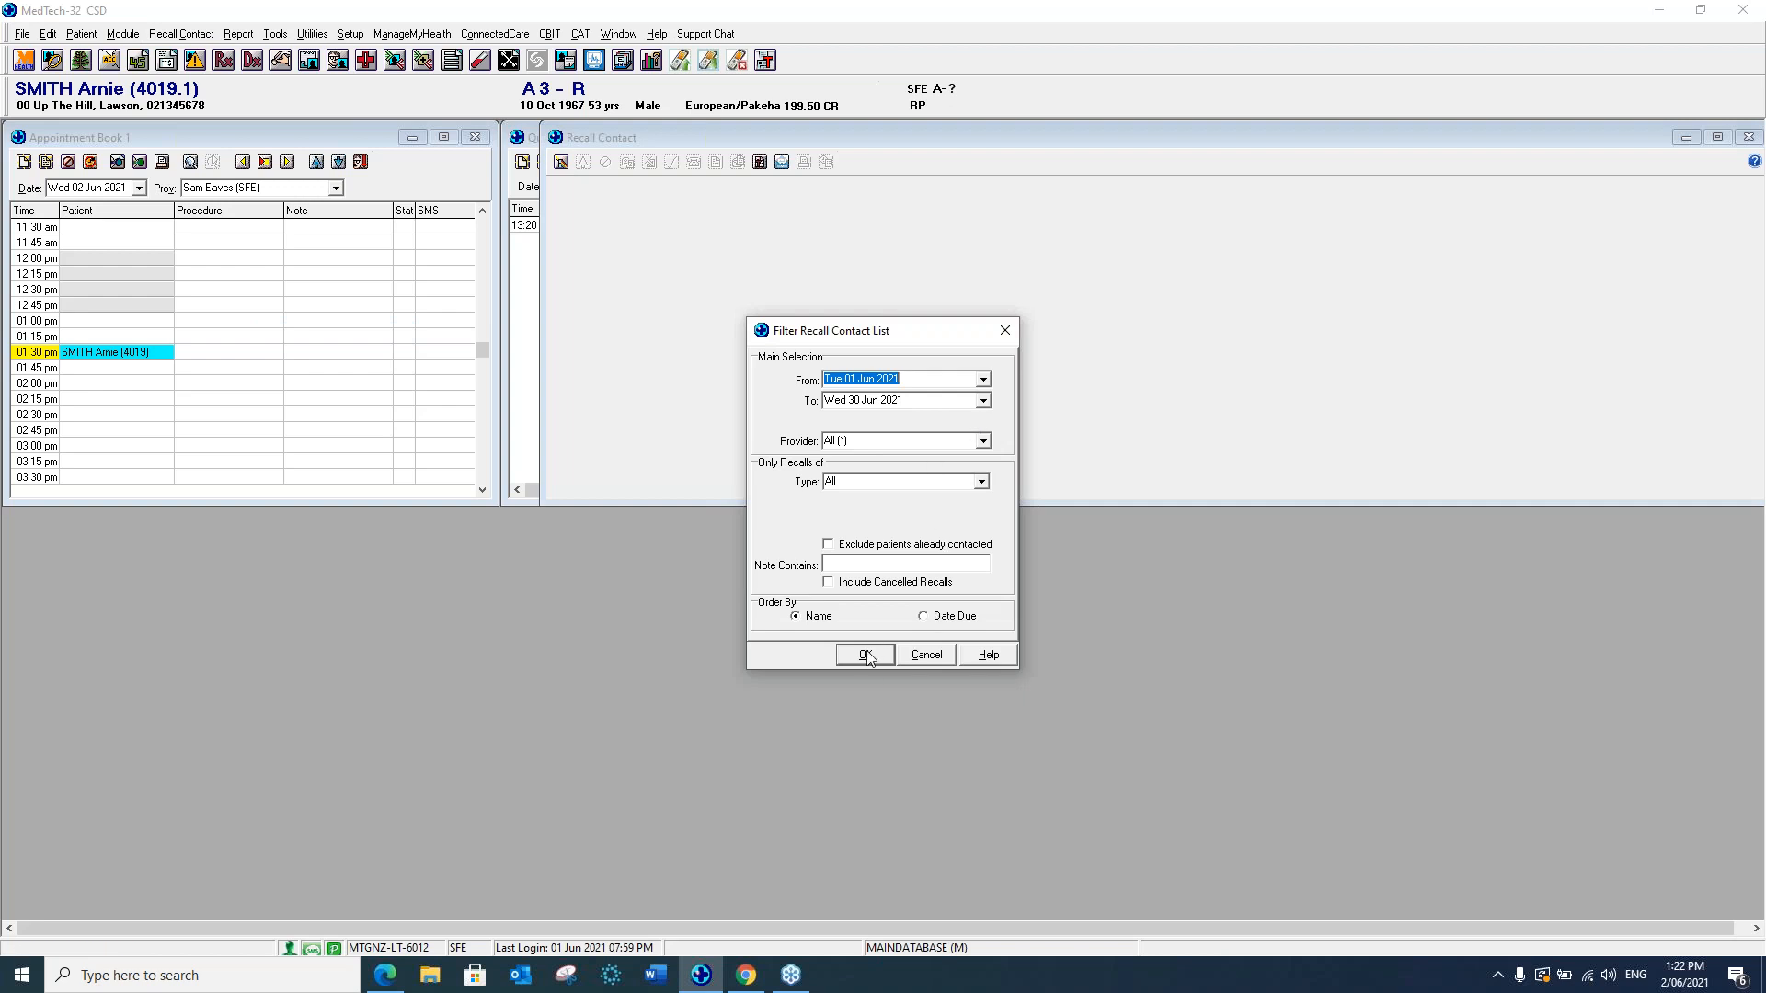
click(864, 660)
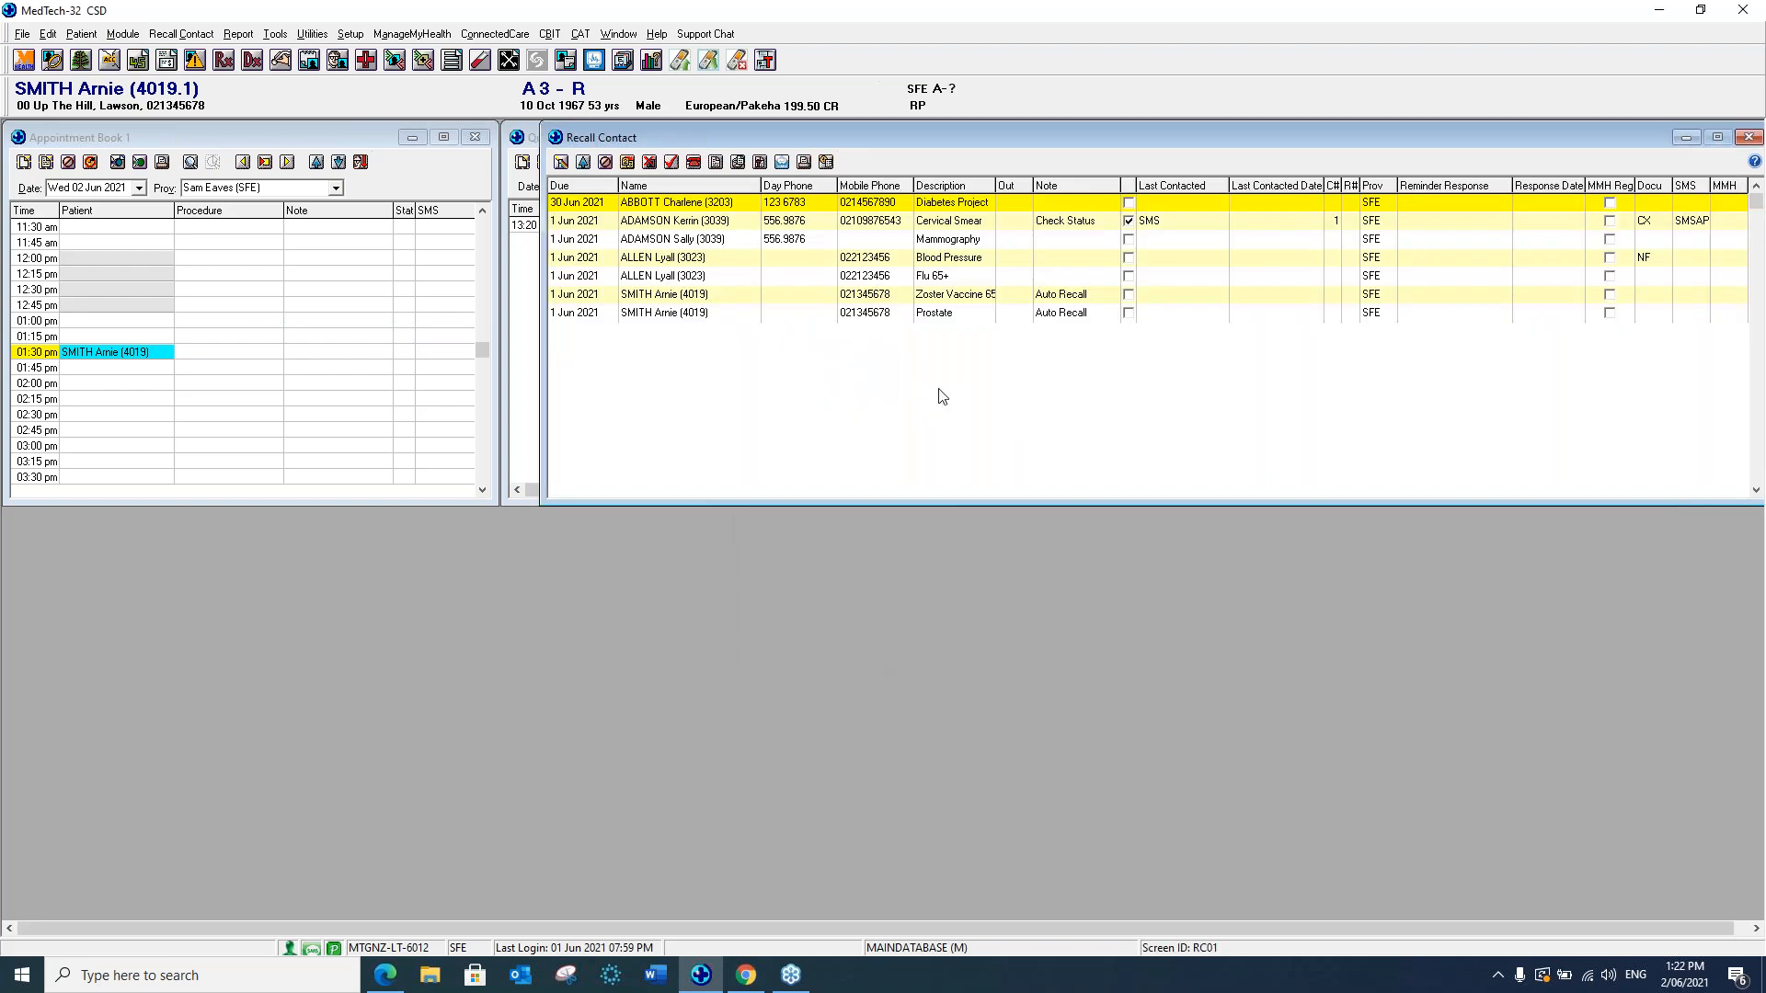
drag(1040, 132, 684, 141)
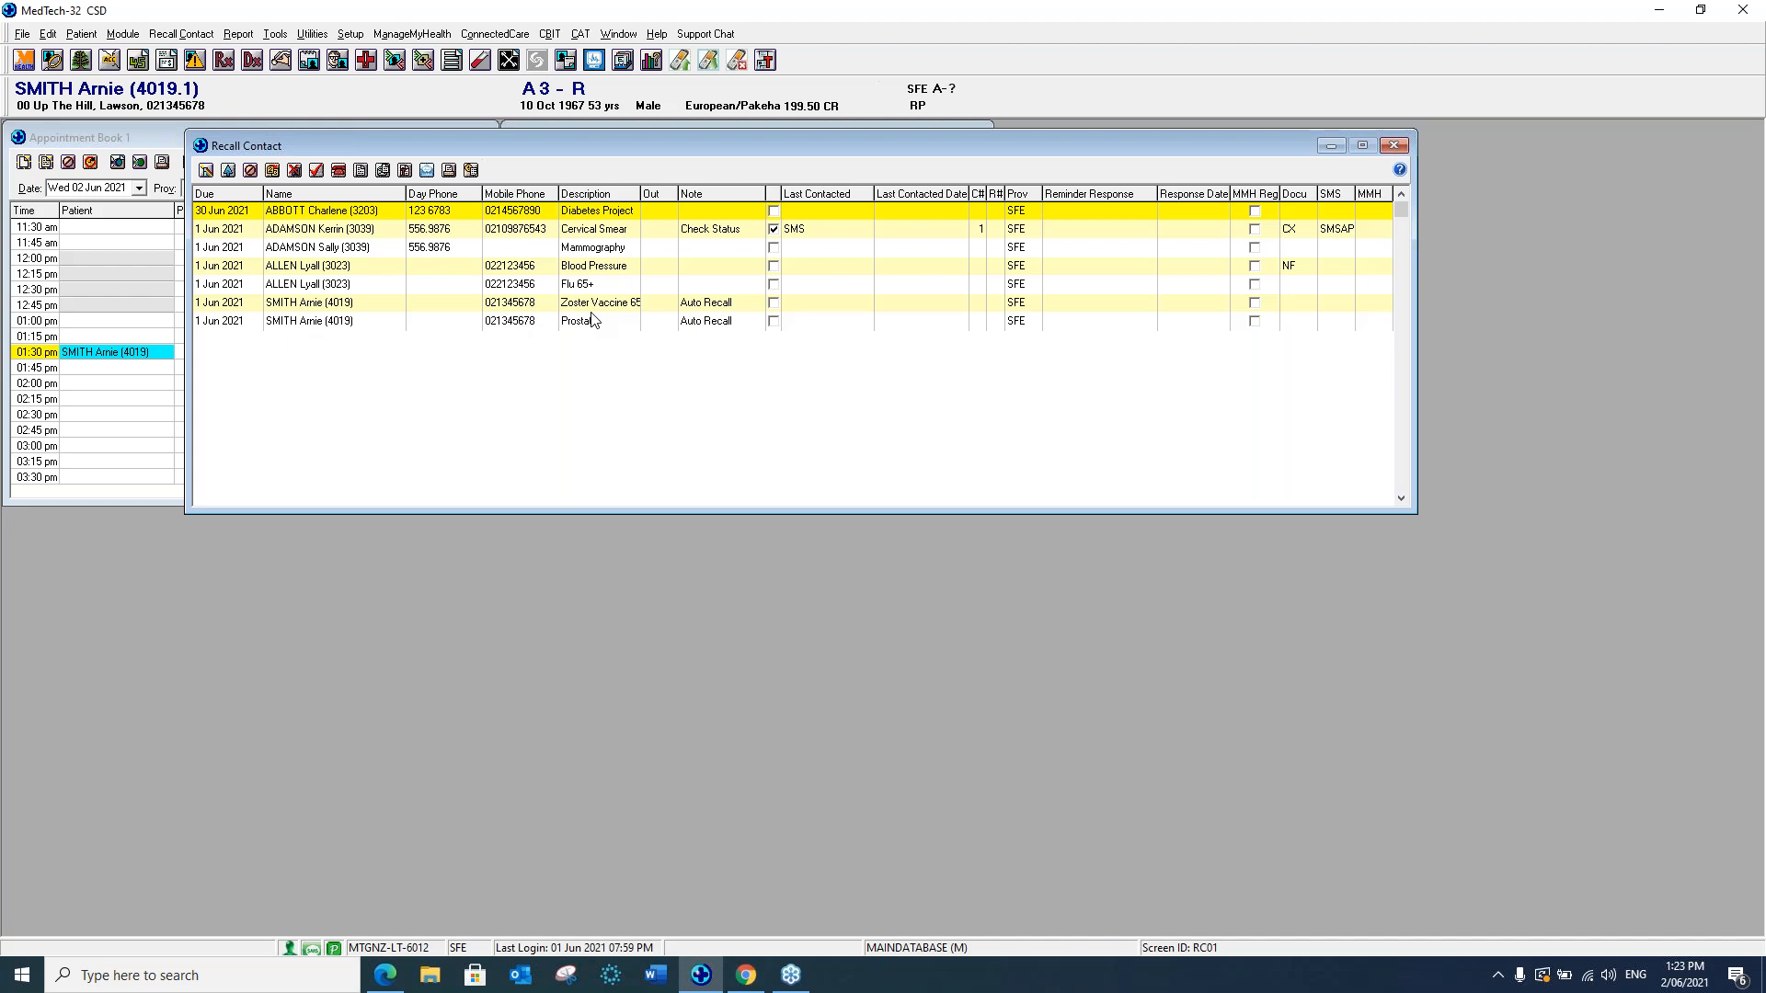
click(1398, 147)
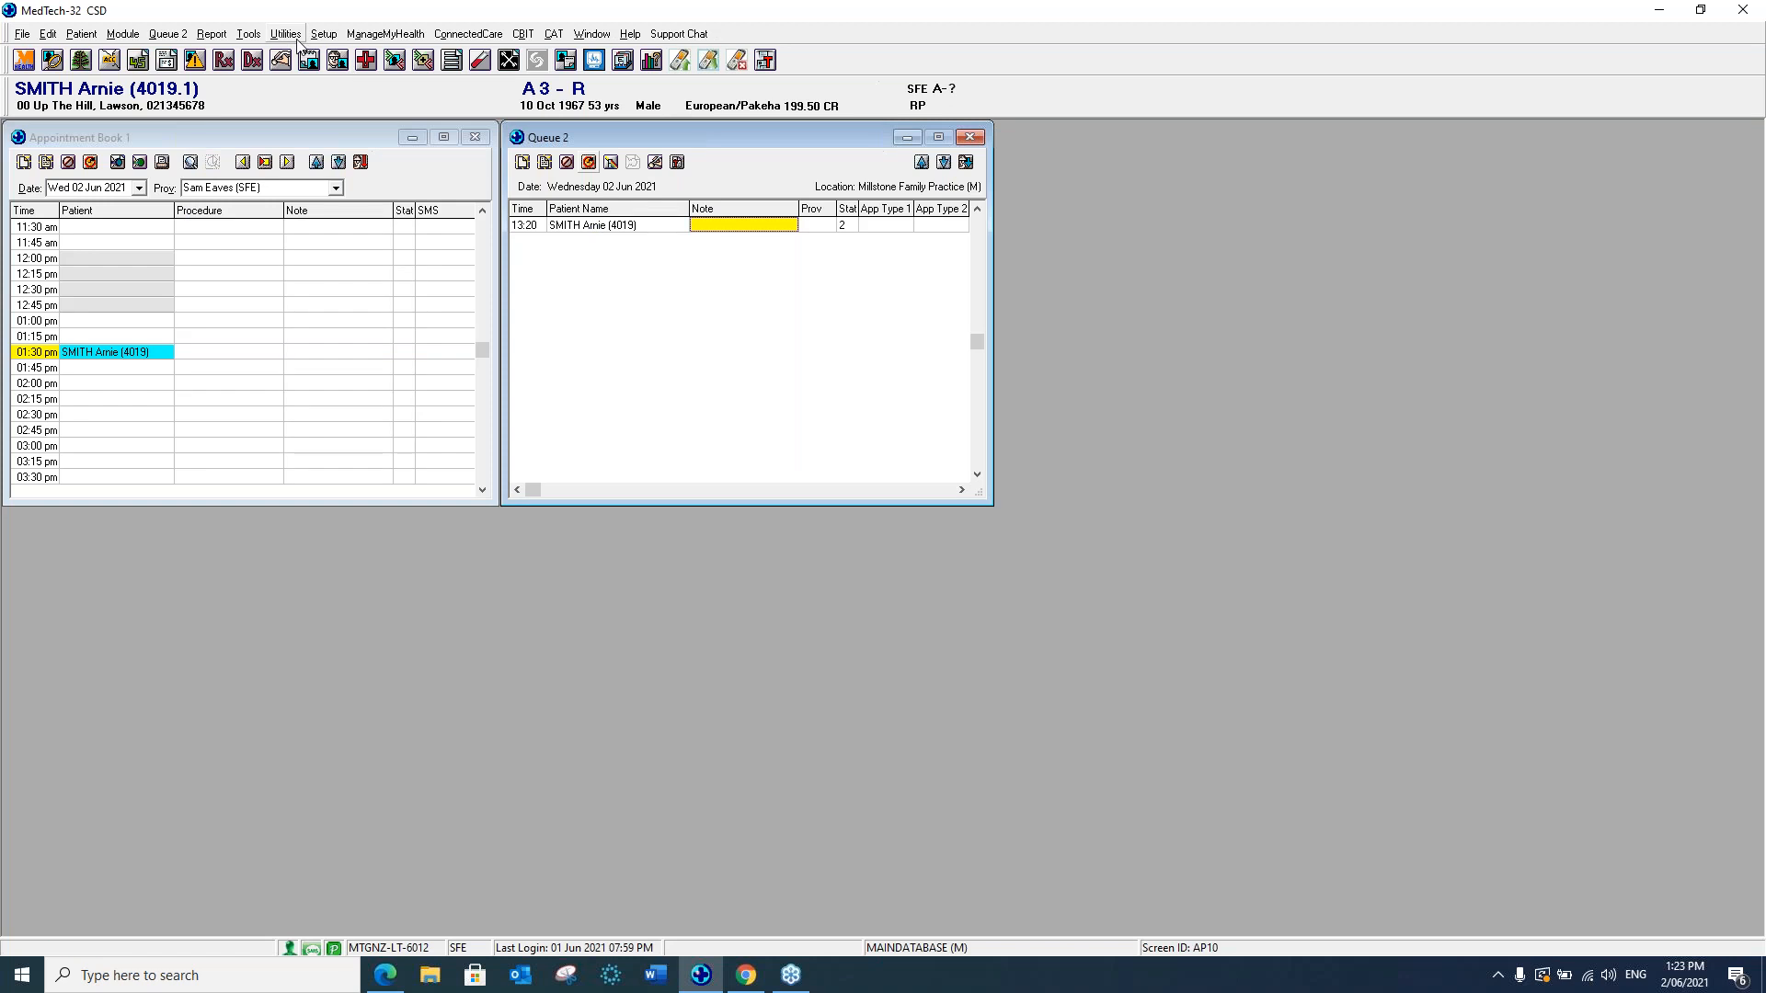
Set the Recall SMS of the Mammography (MY) screening term to SMS Query (SMS Q), save it and close the screening terms.
click(326, 37)
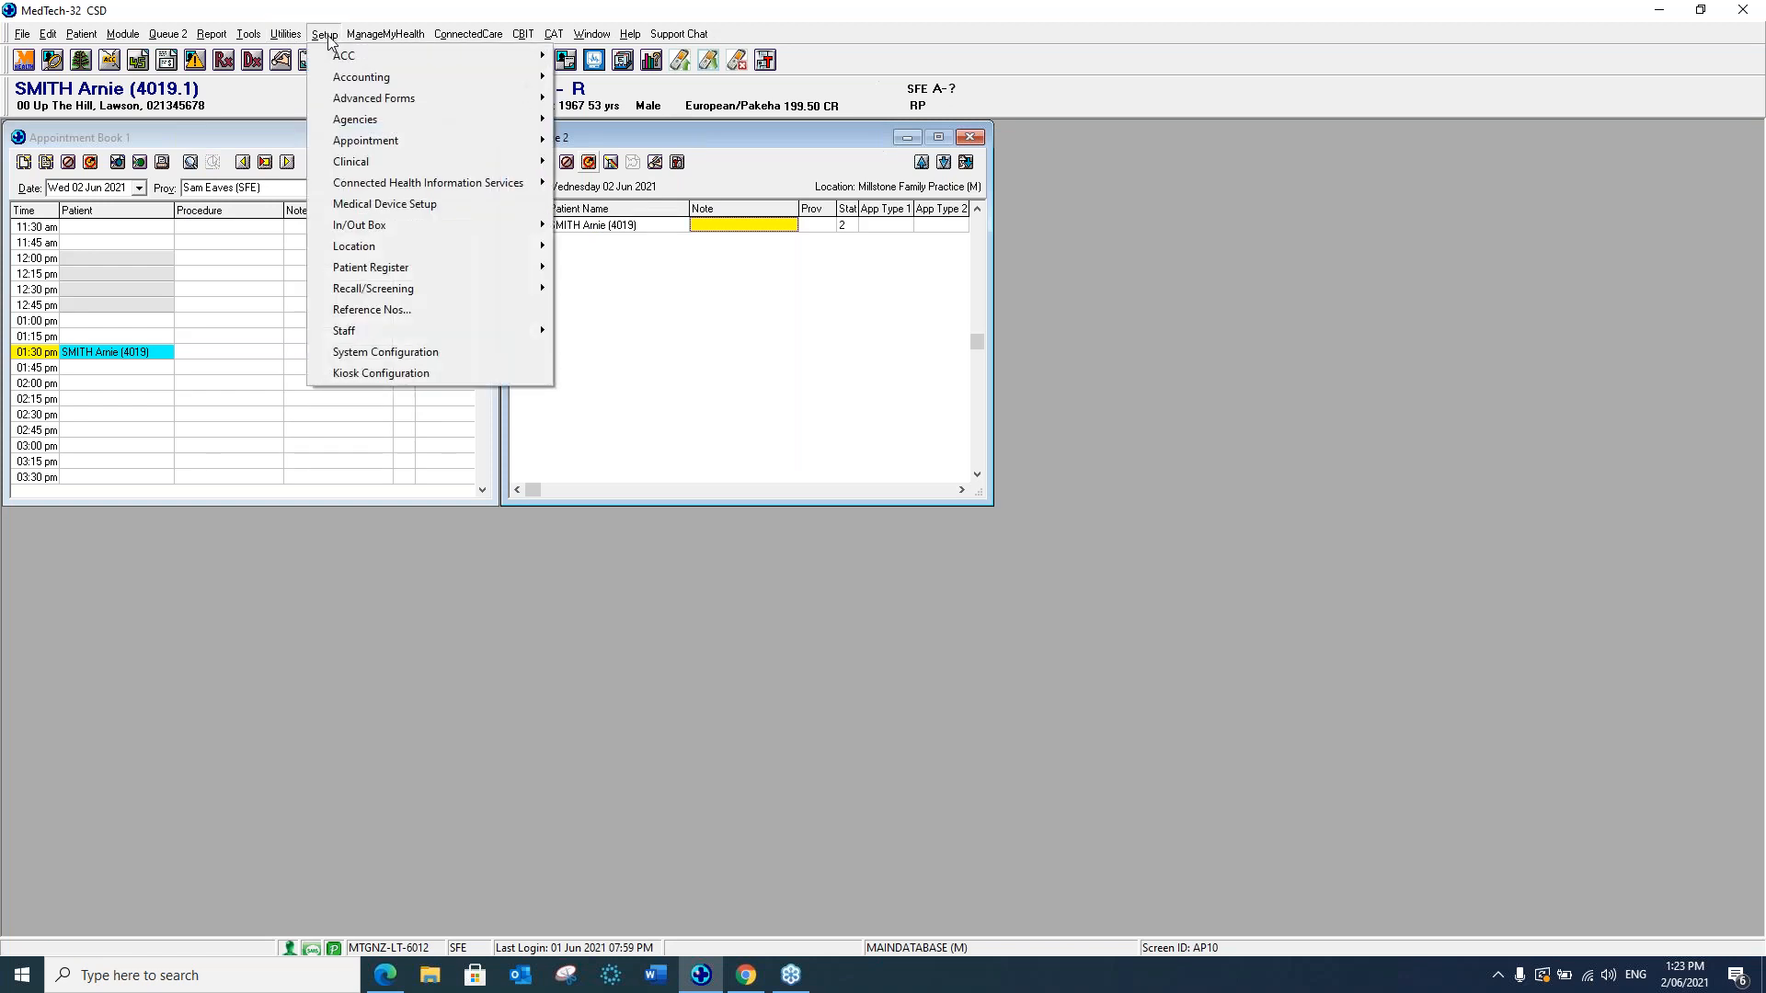
mouse_move(398, 293)
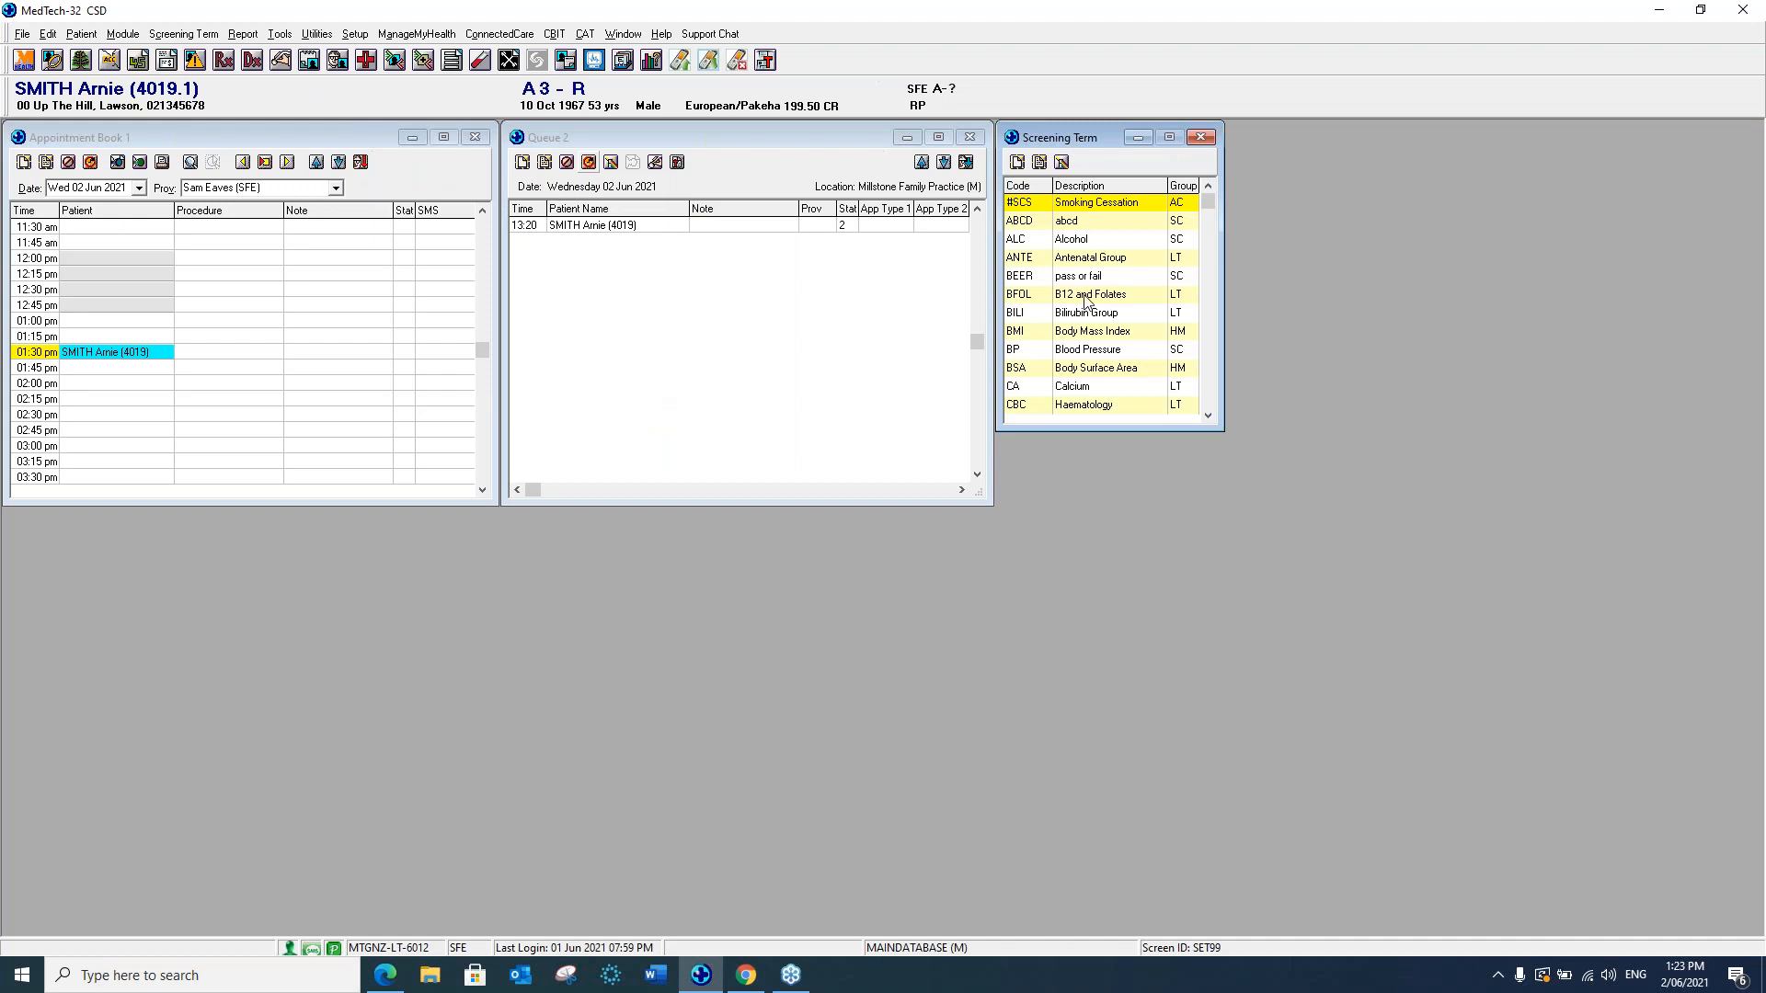
key(m)
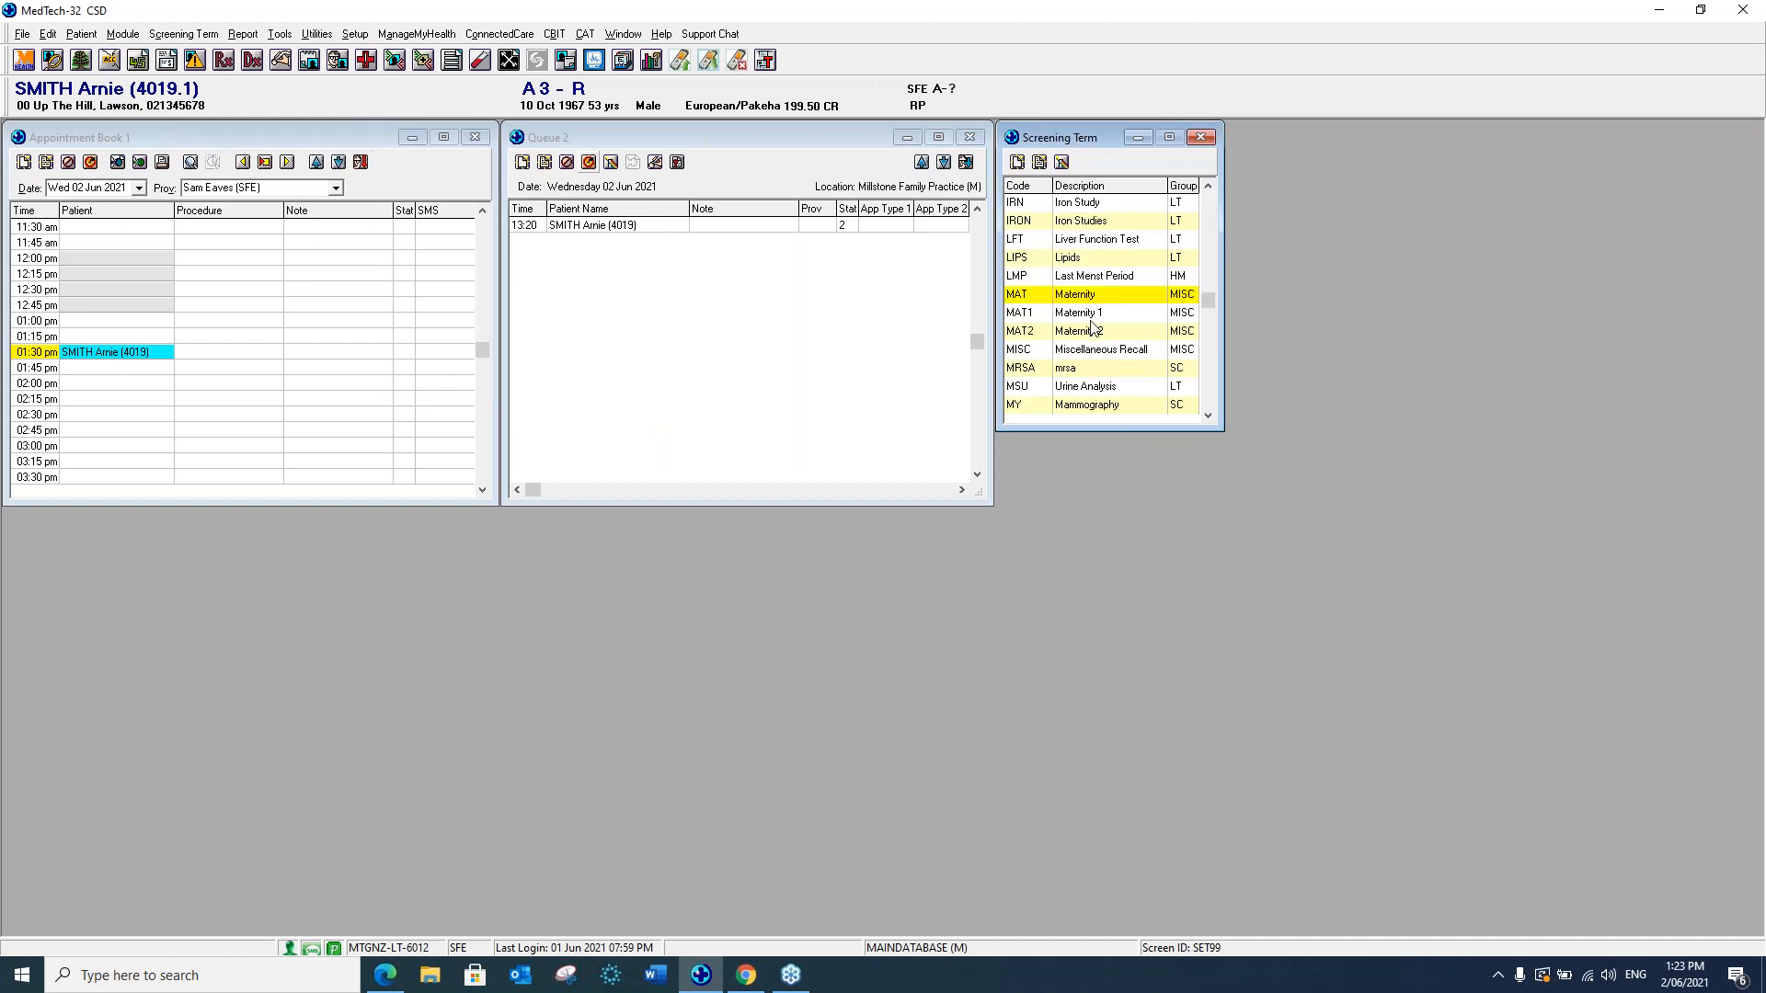
double_click(1084, 407)
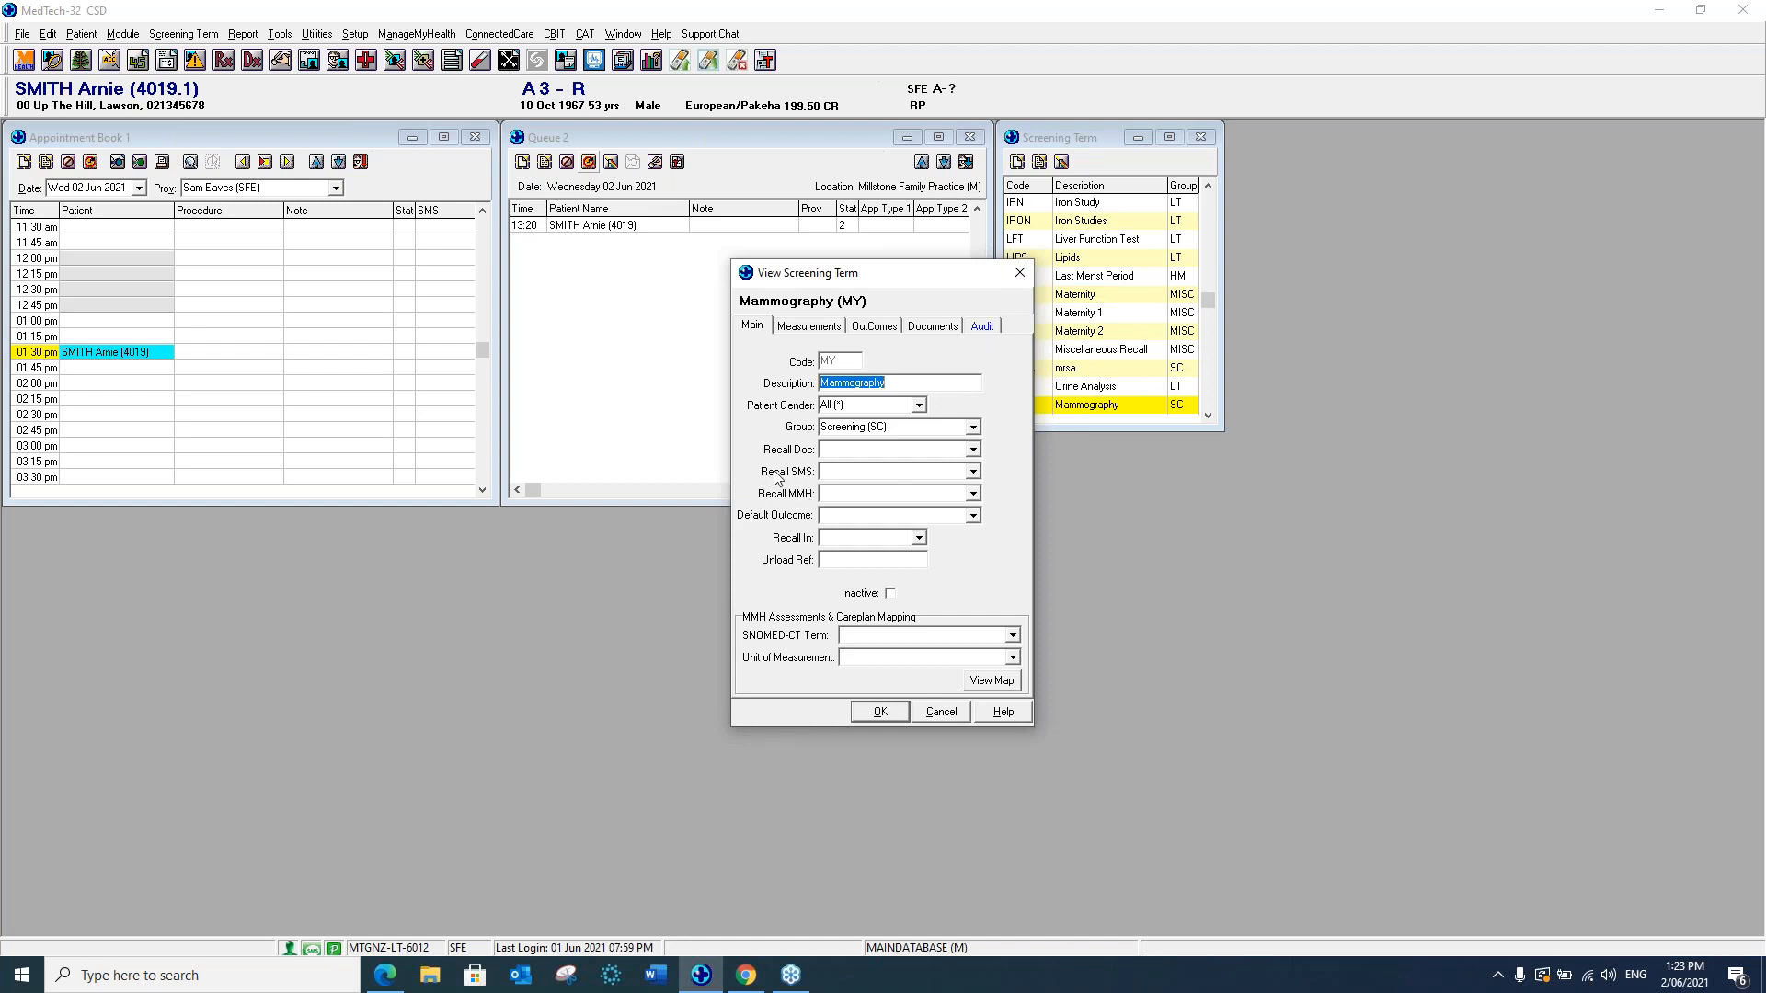
click(973, 473)
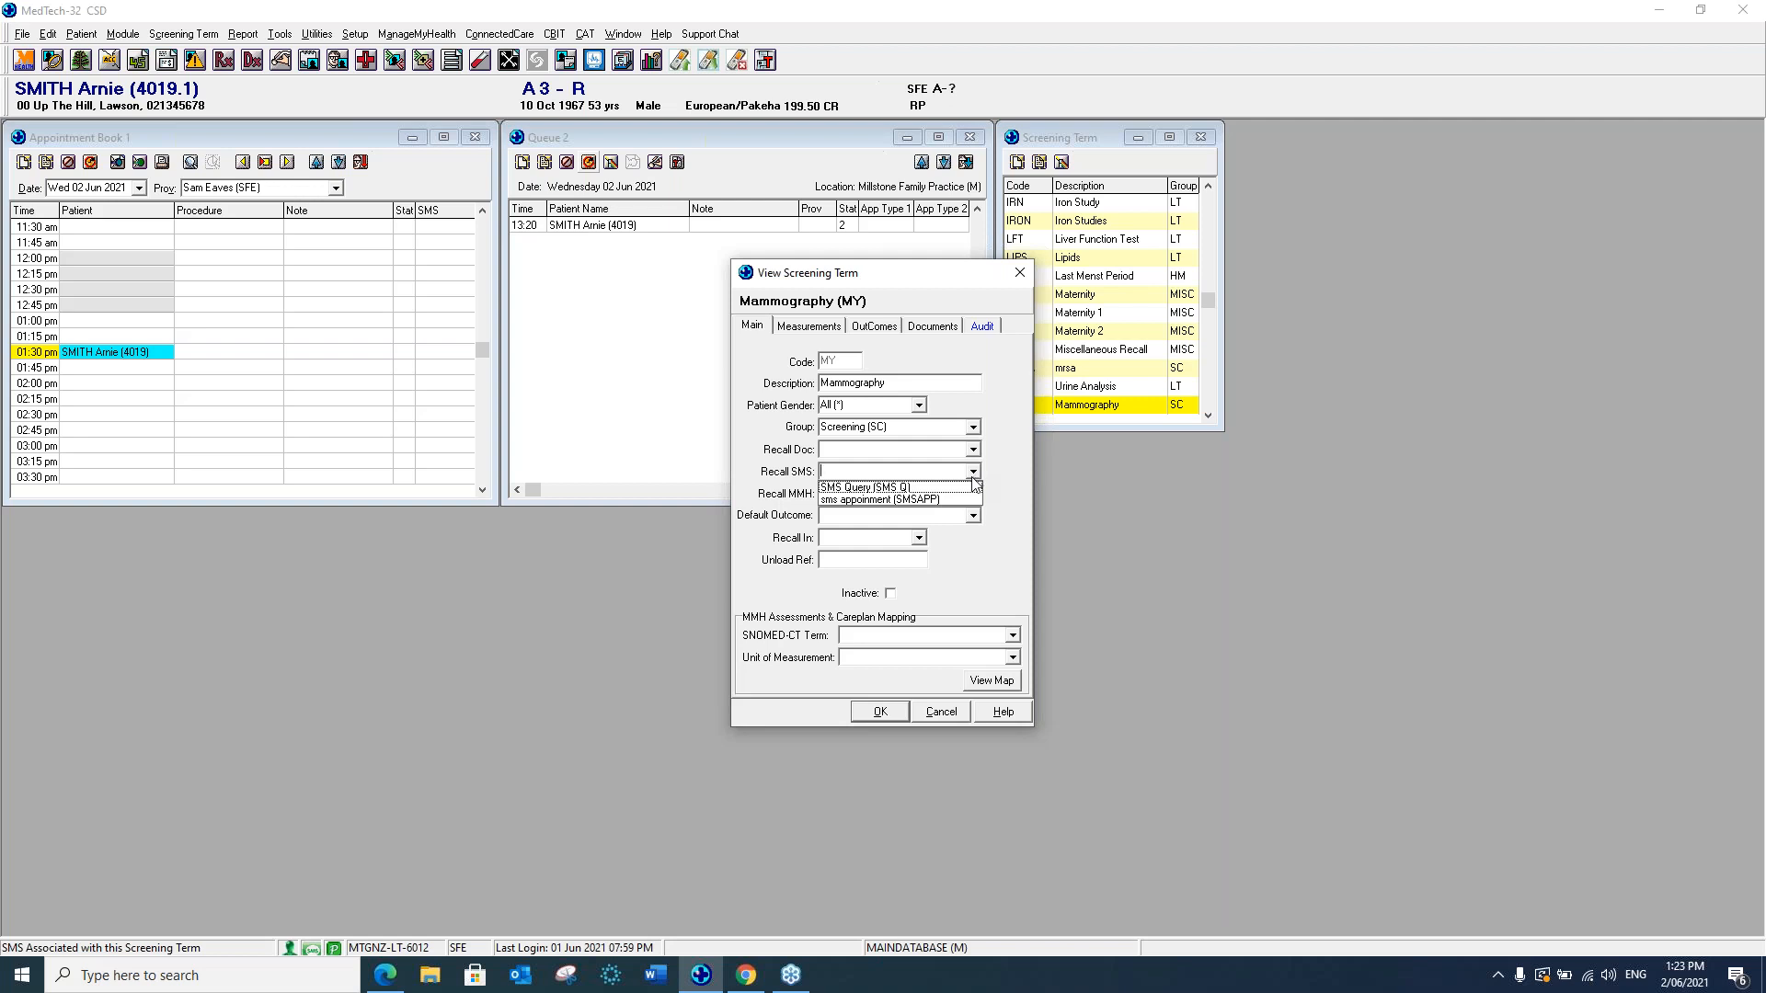
click(877, 489)
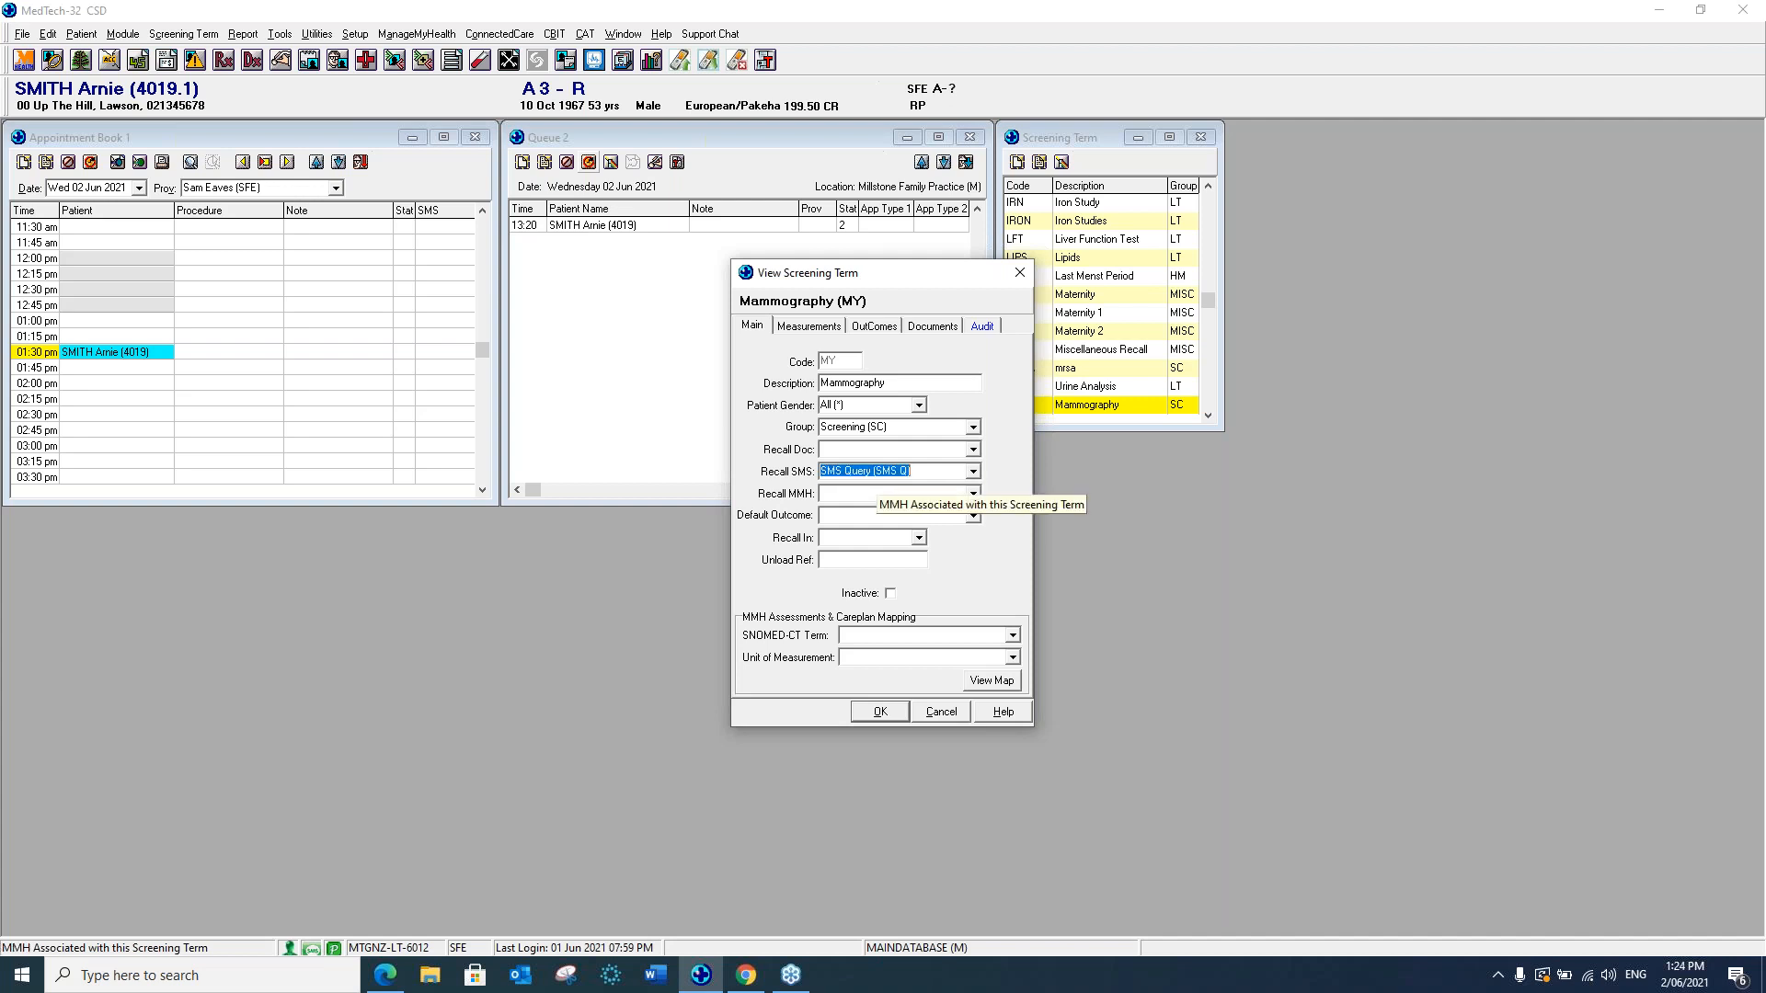
click(881, 711)
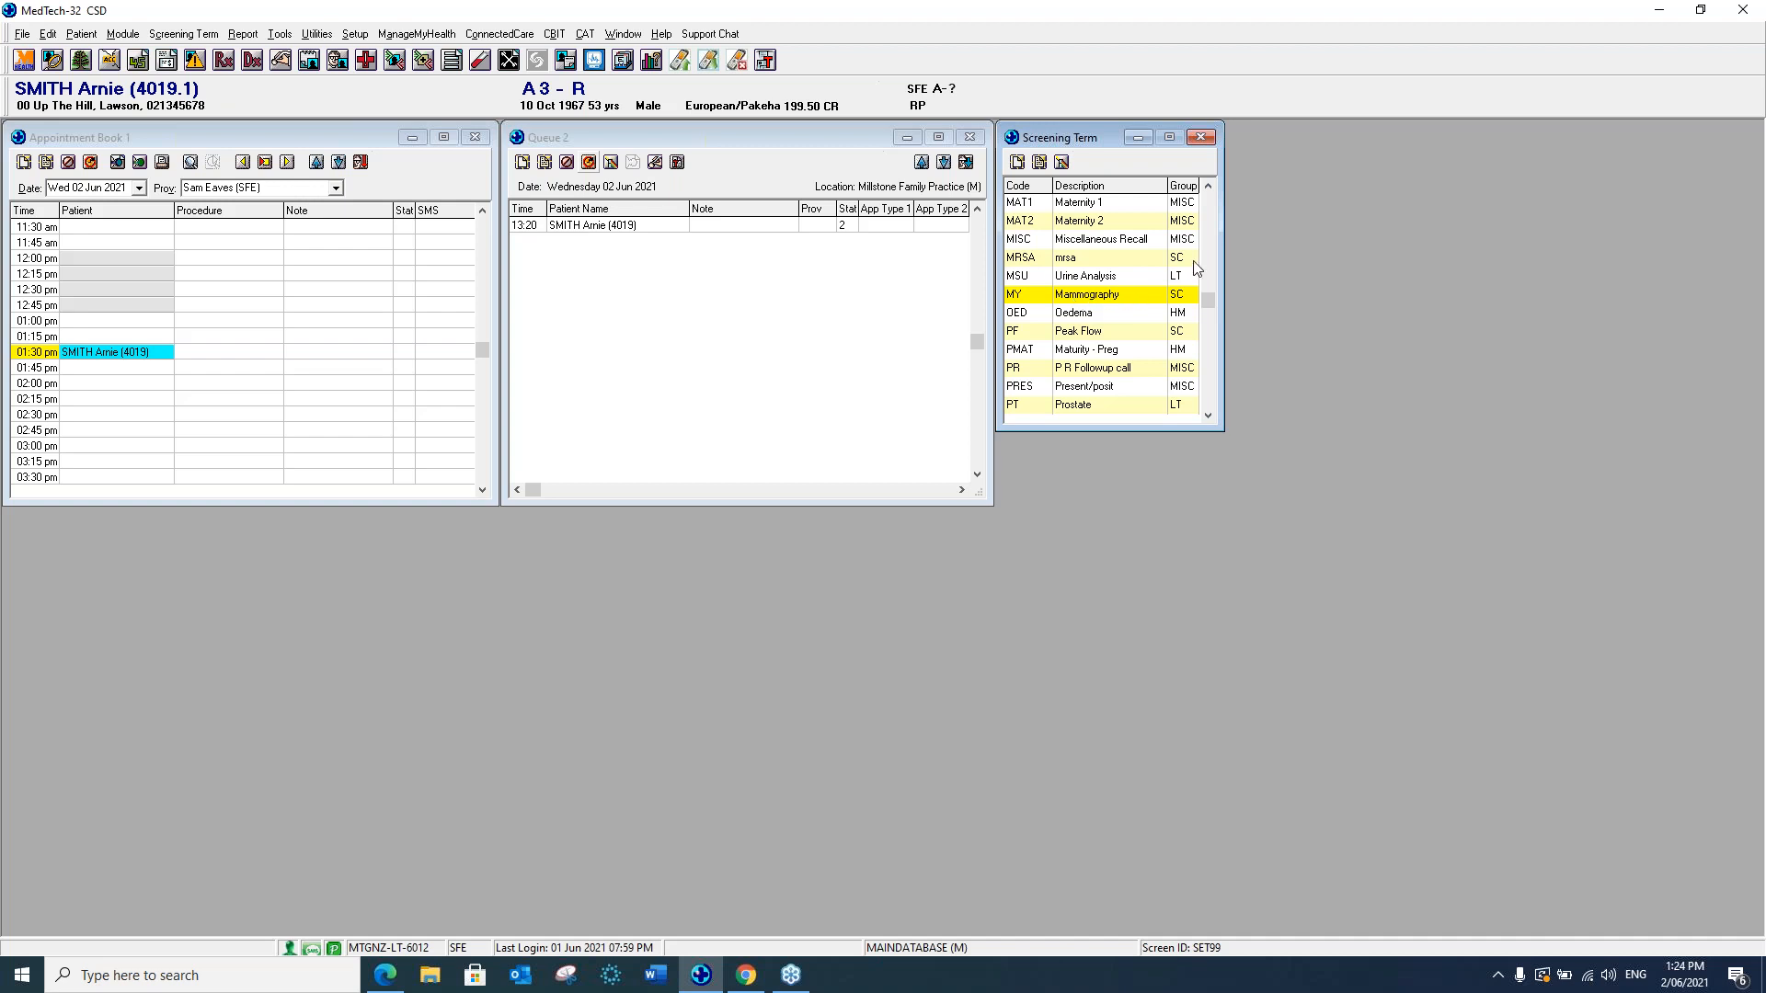
click(1198, 136)
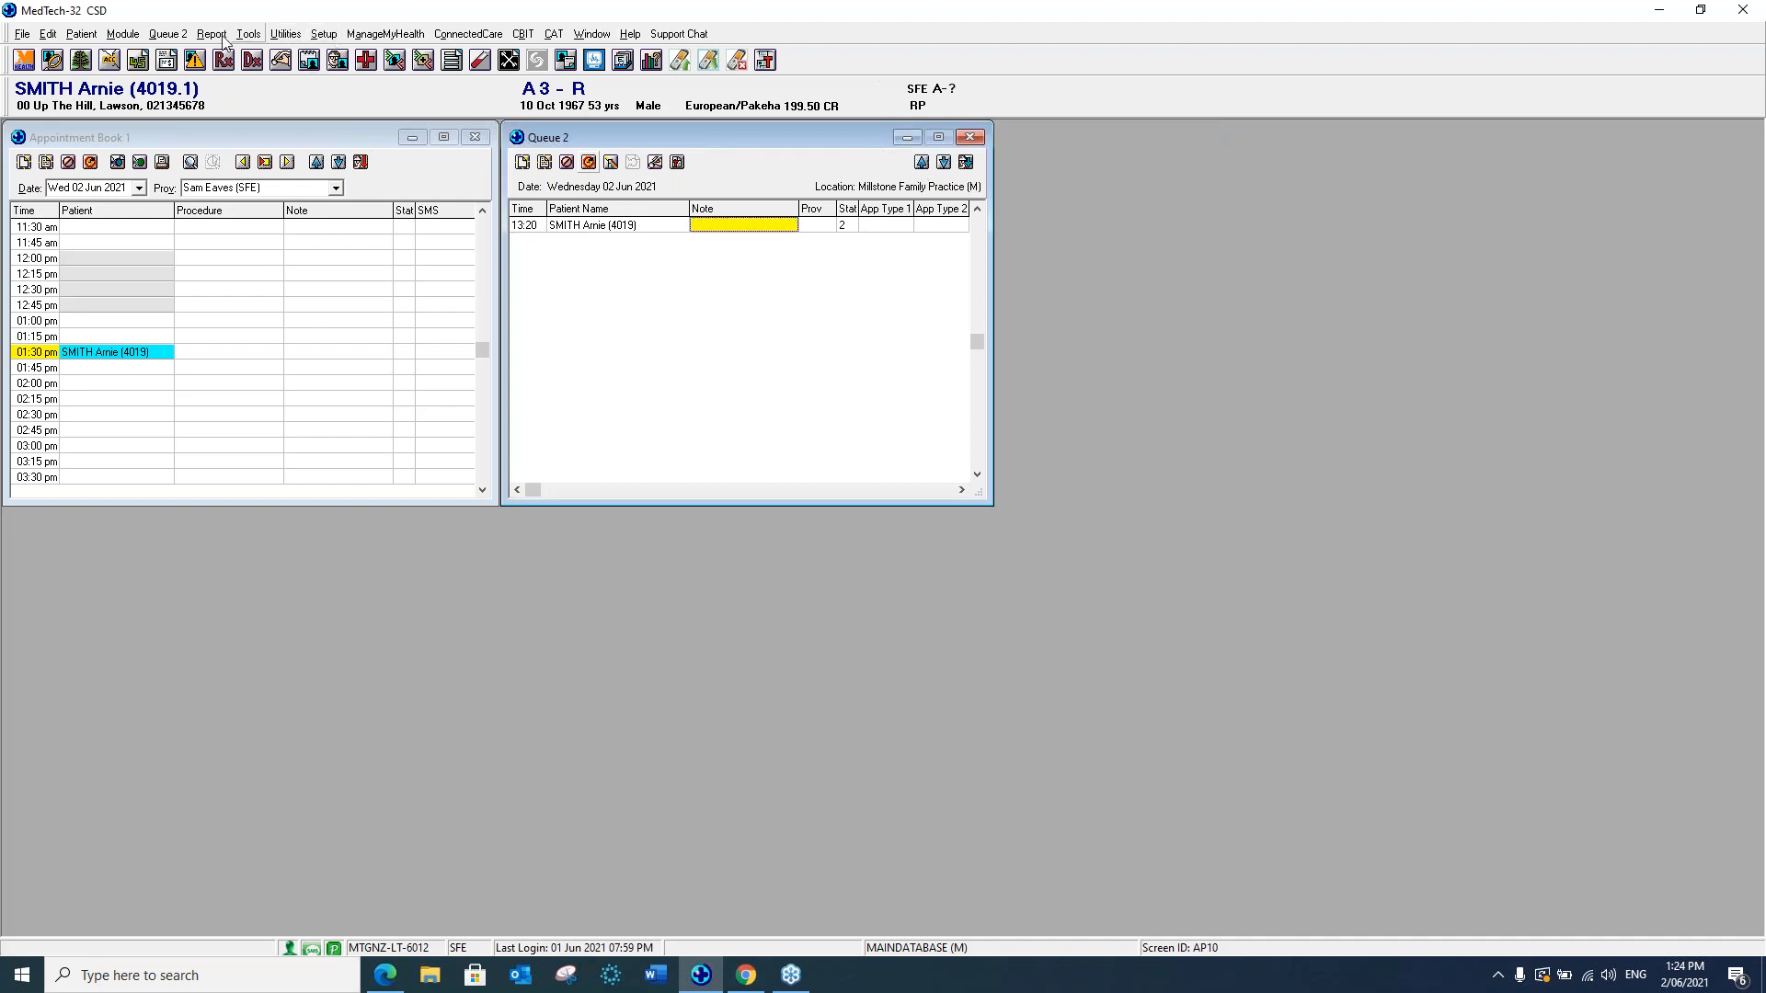
Check the SMS template on the Mammography entry in the June 2021 recall contact list and close the list.
click(124, 34)
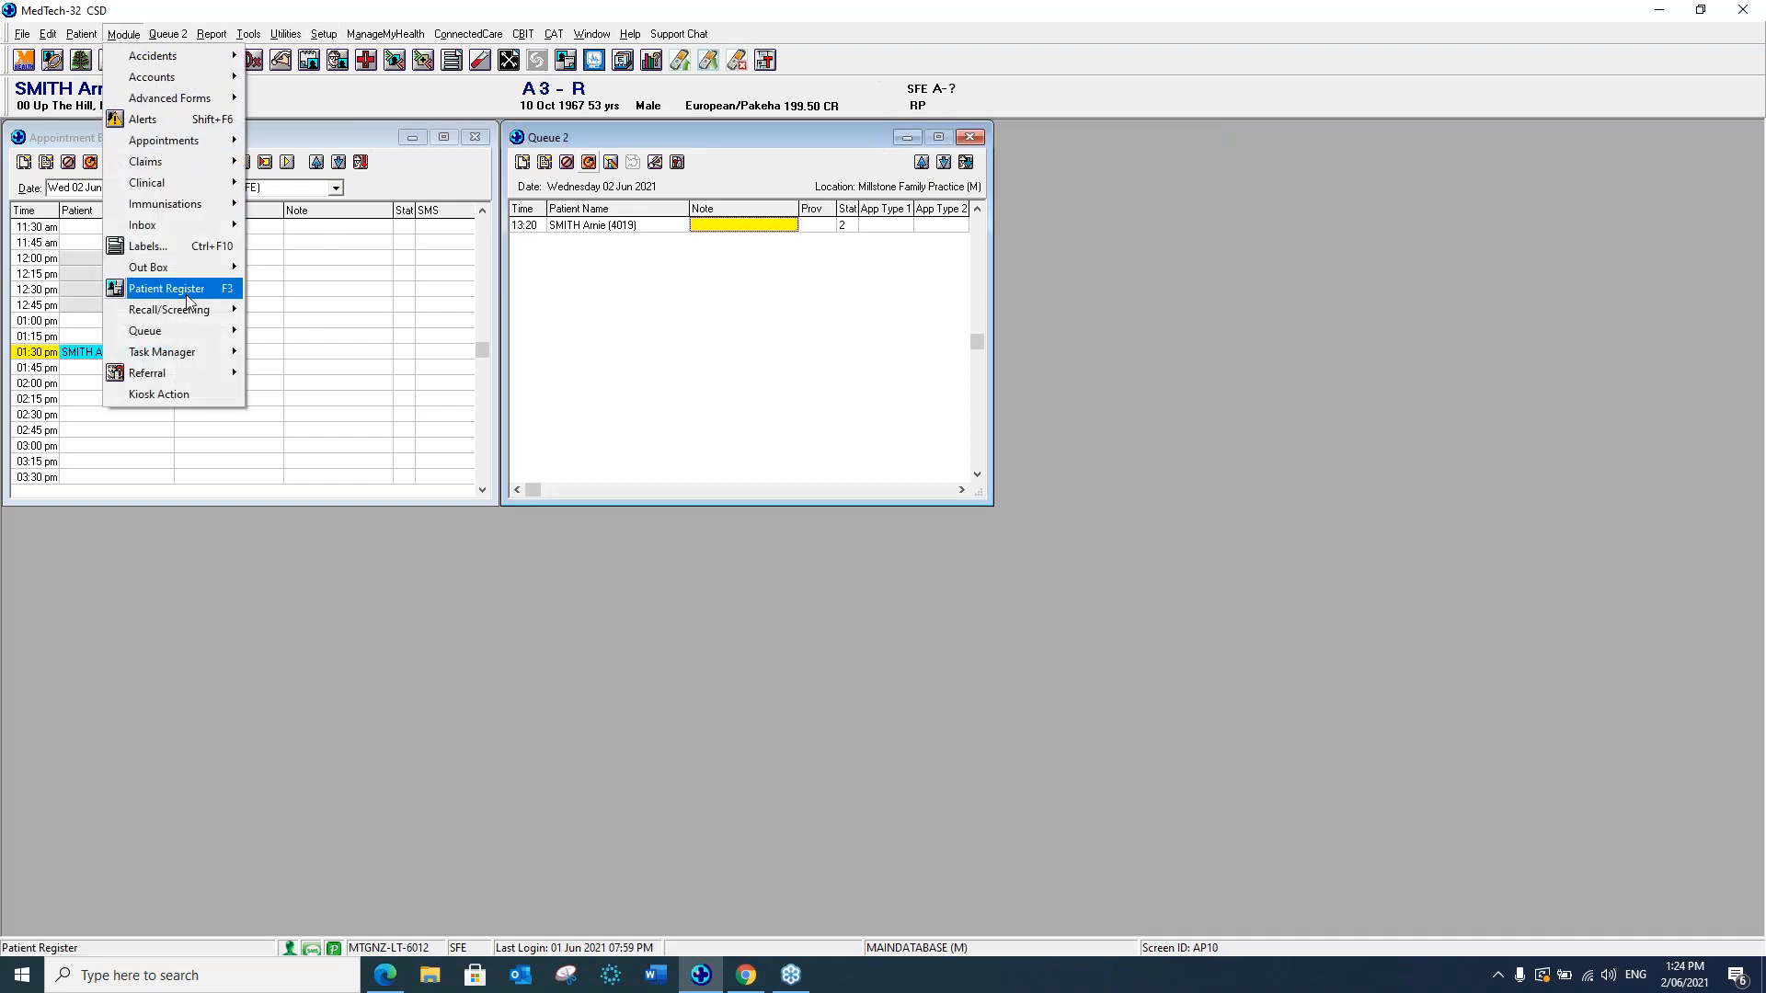
mouse_move(193, 311)
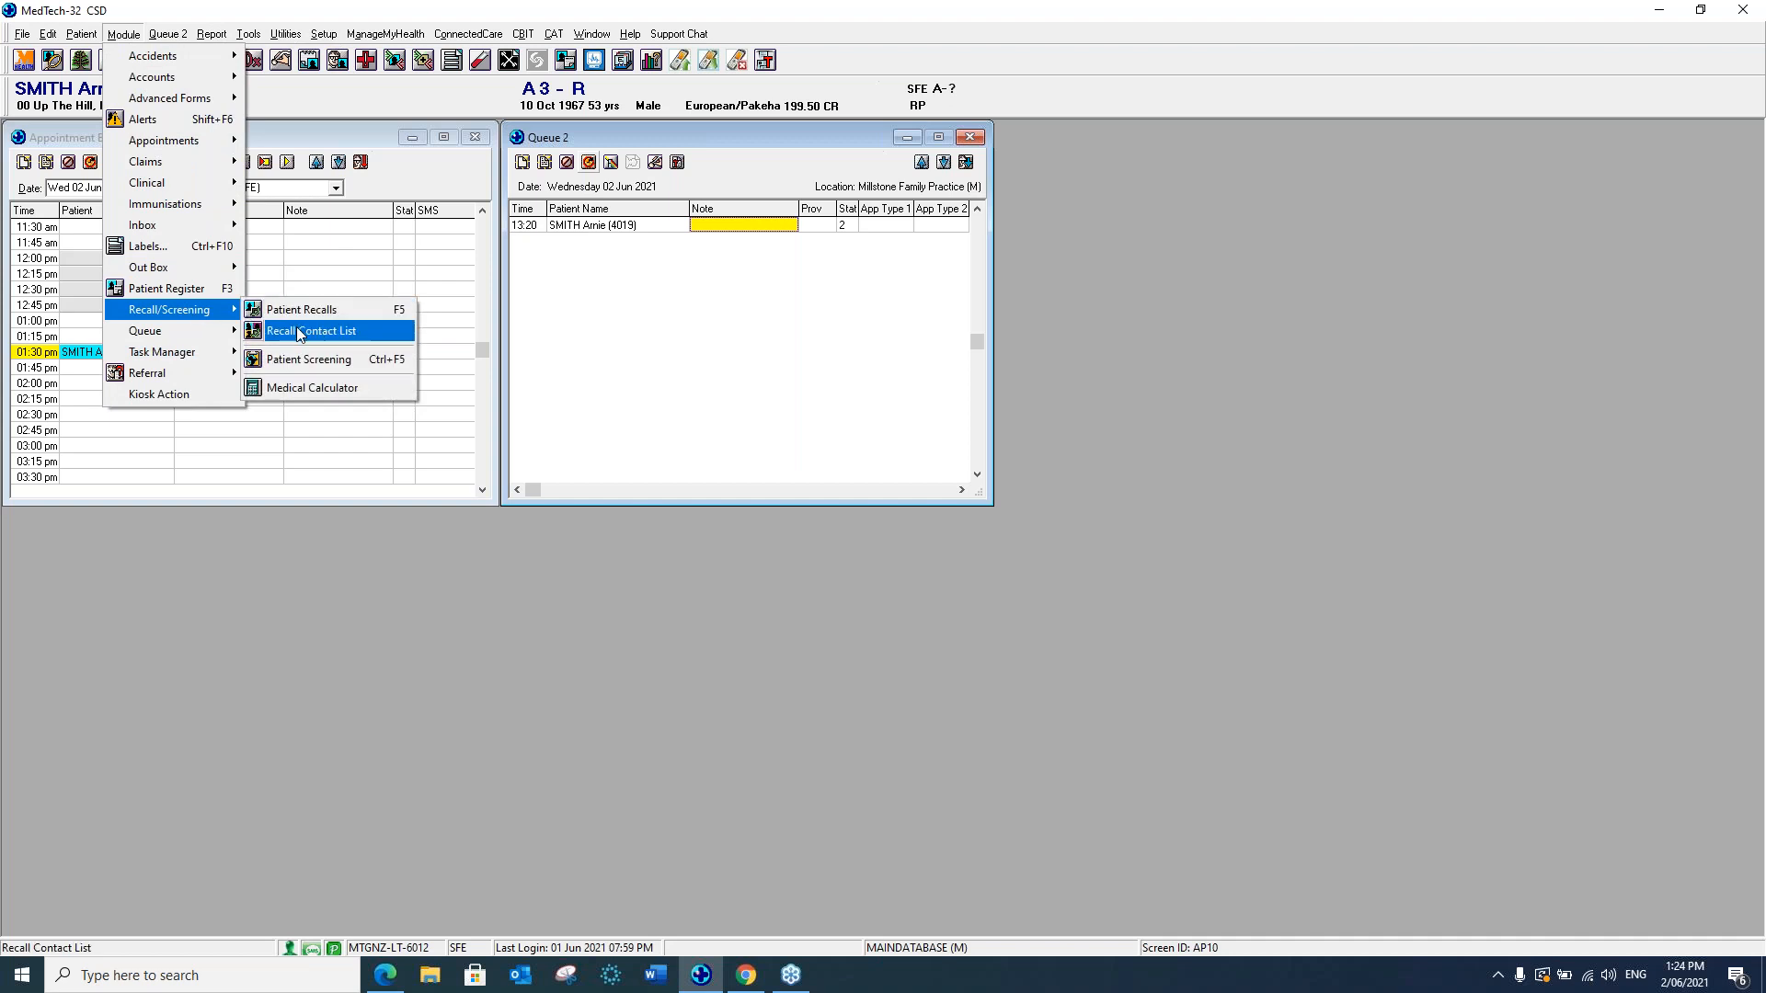
click(308, 331)
click(863, 653)
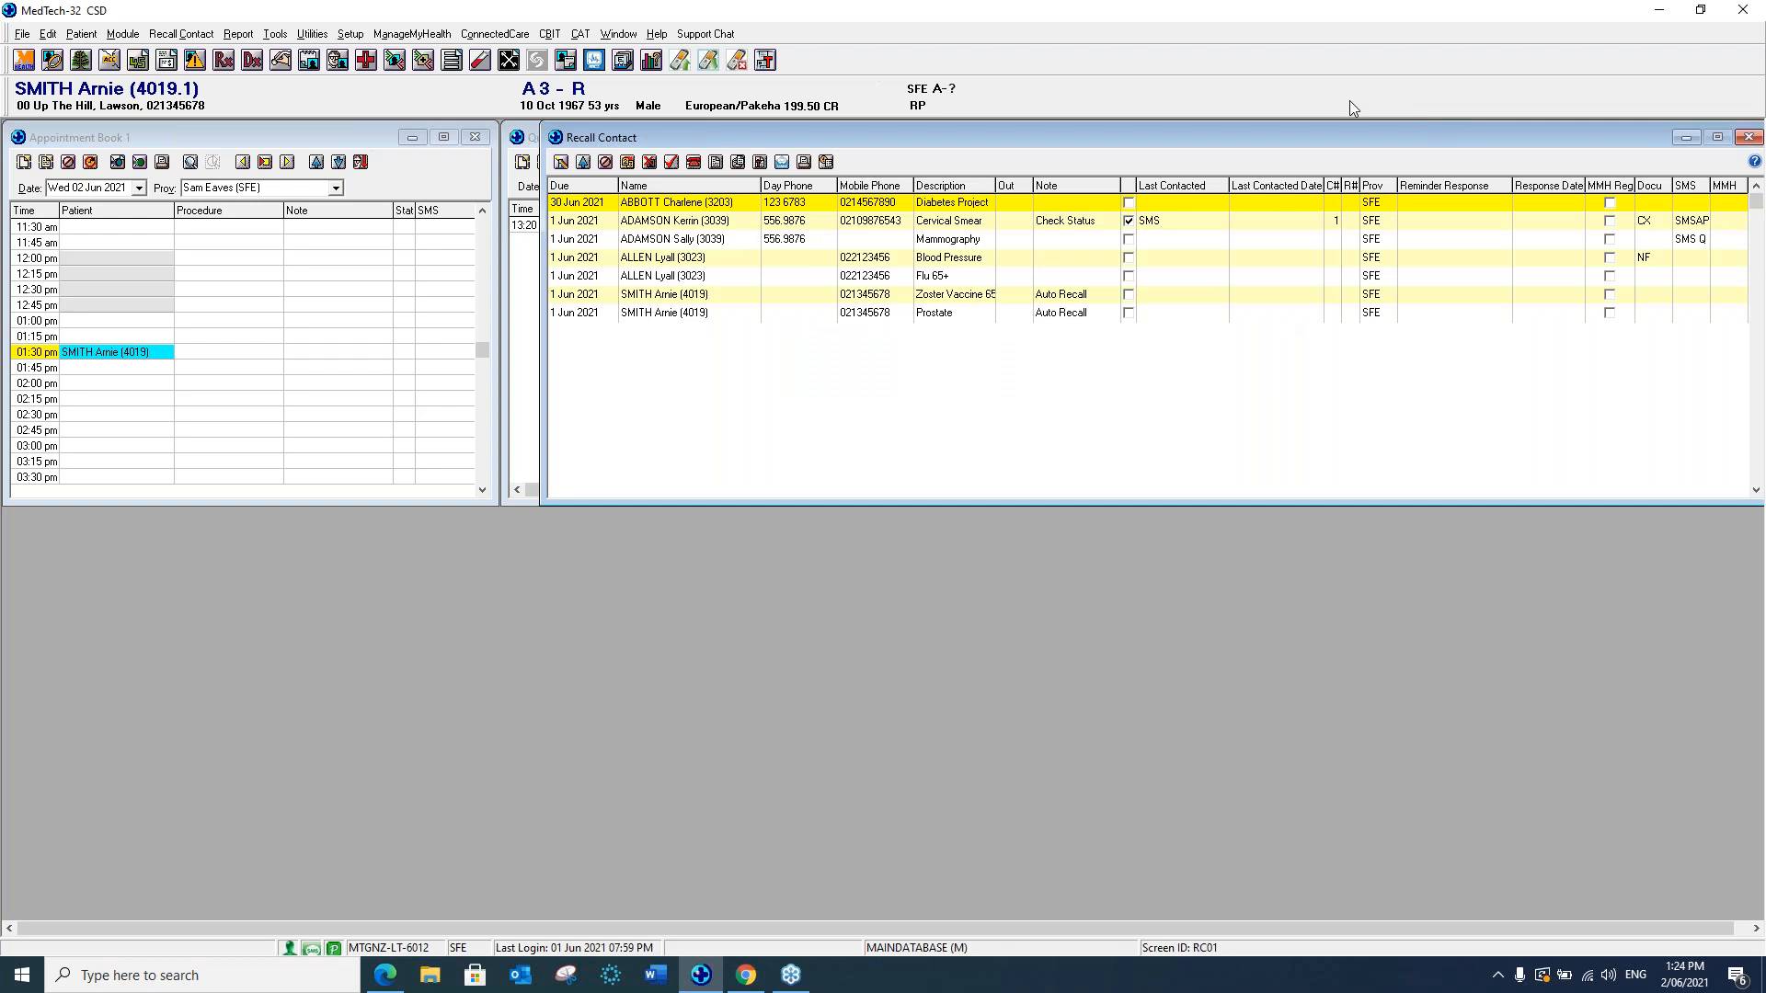
drag(1310, 137, 1002, 155)
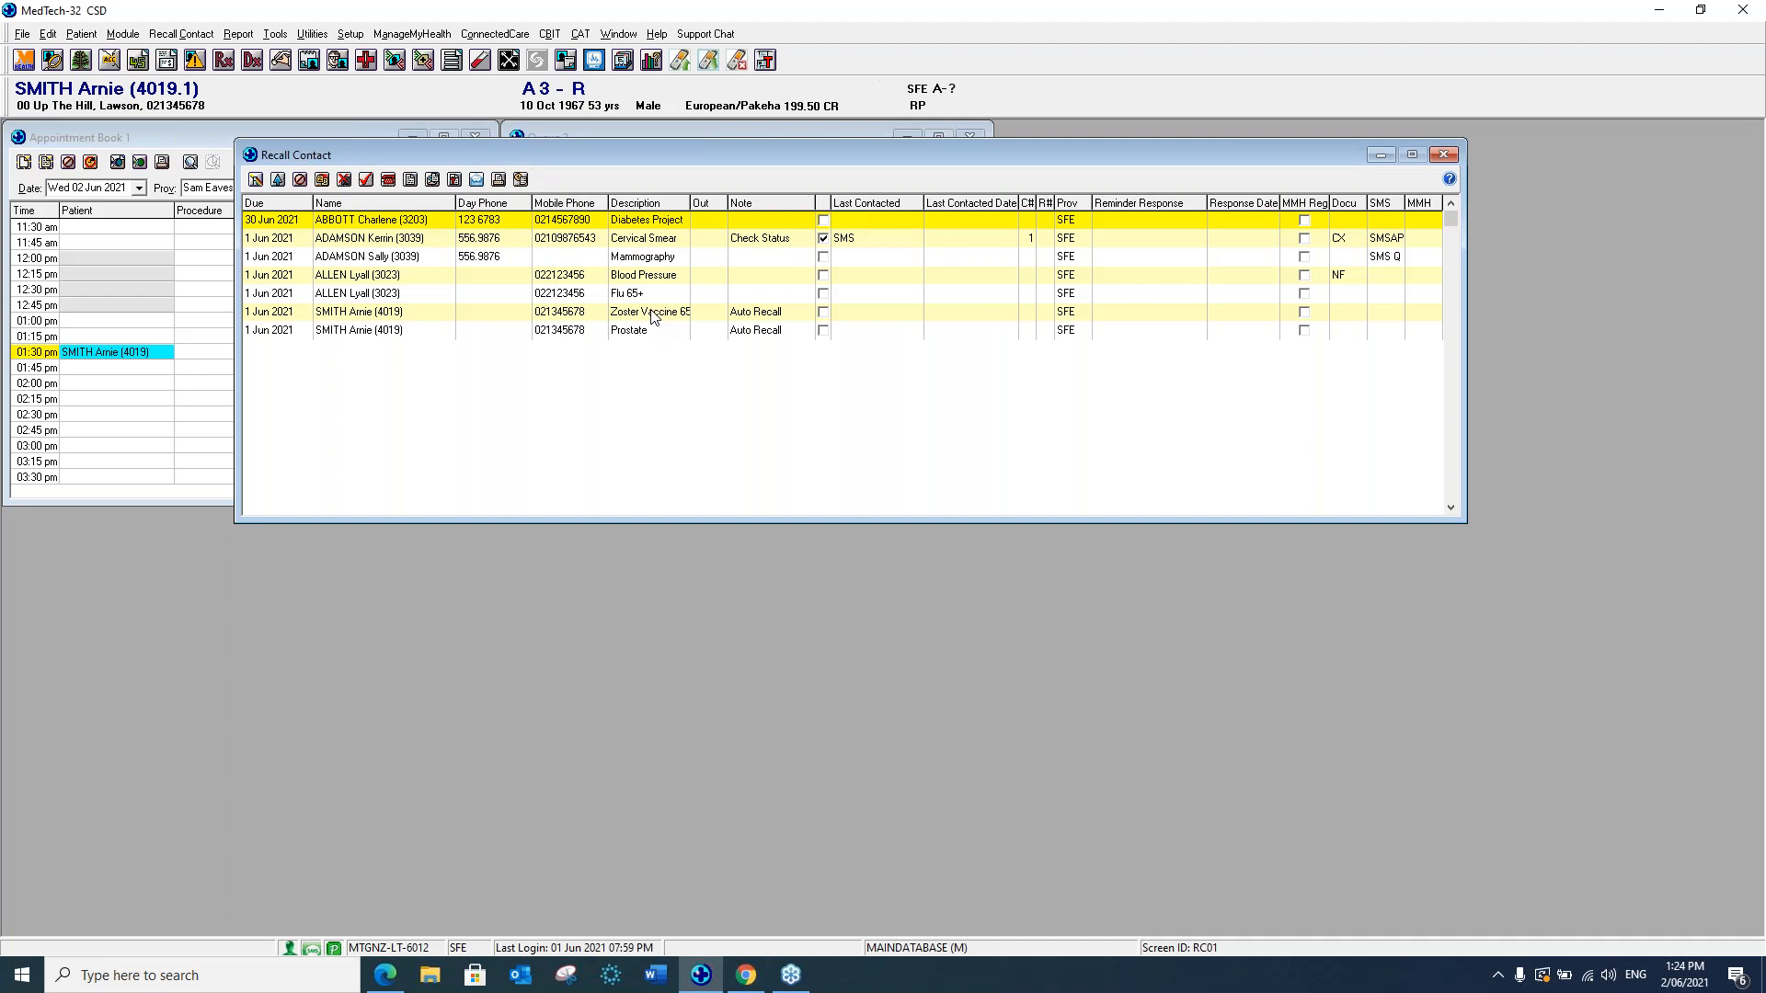
click(1444, 157)
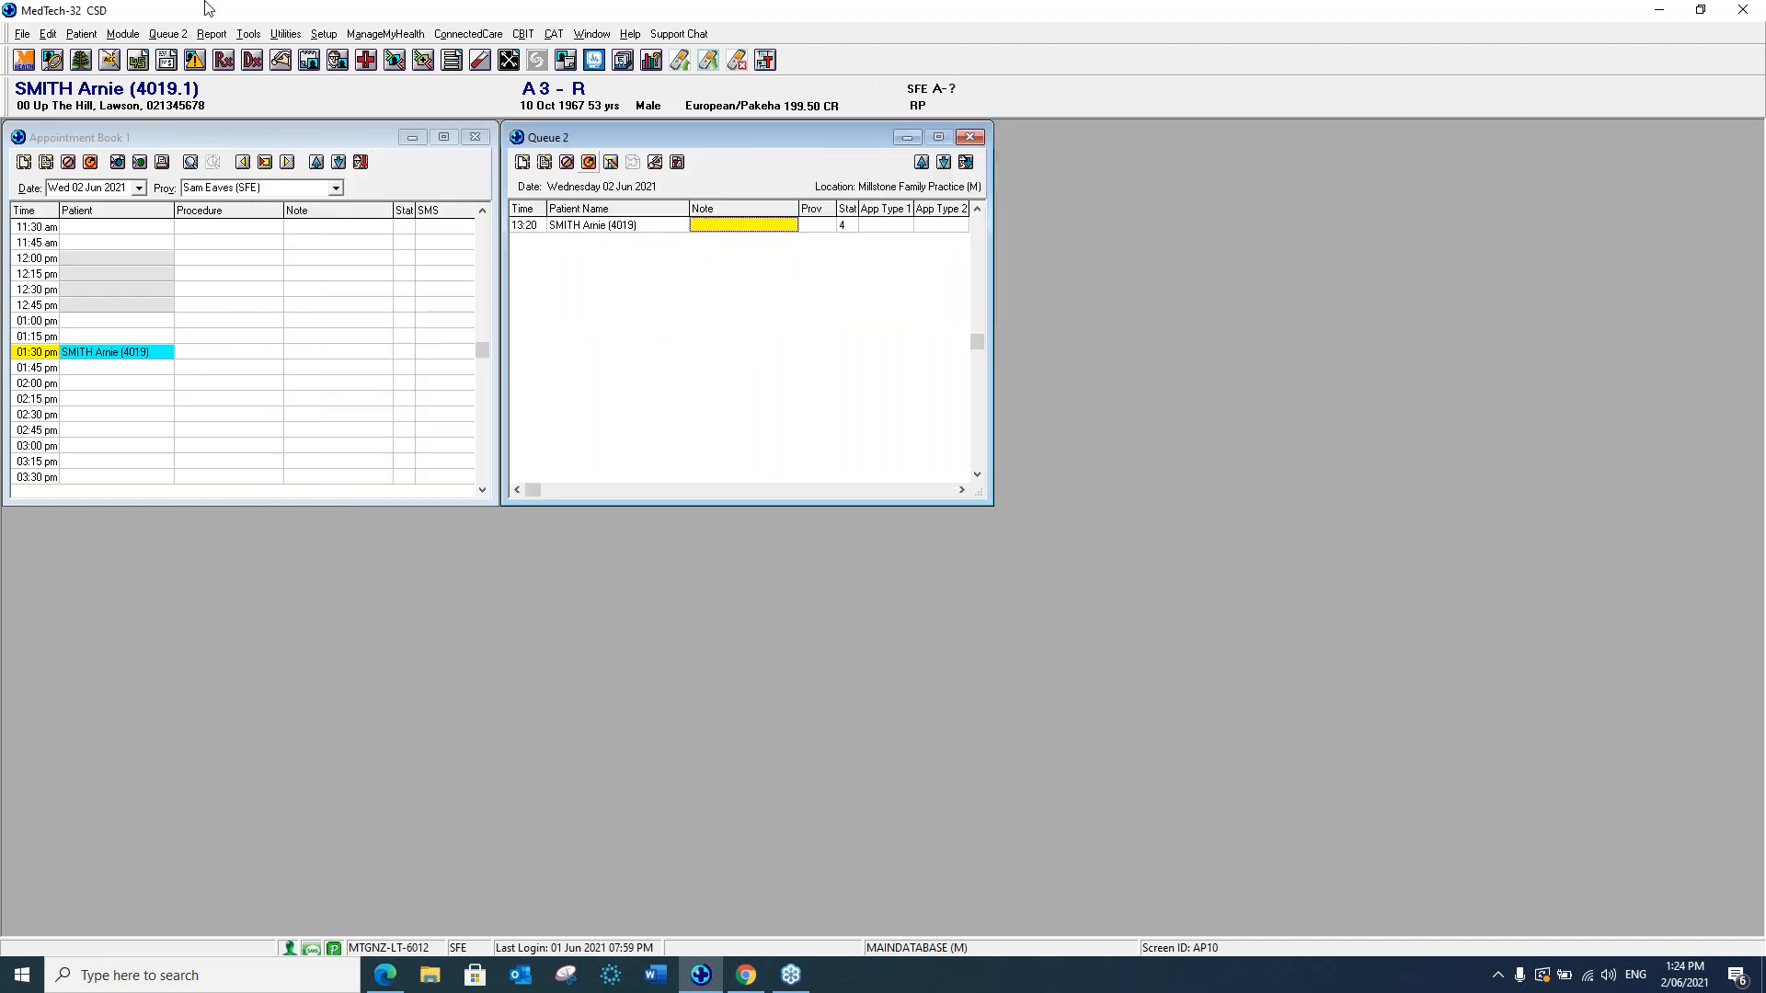
Set the SMS Document of the Flu 65+ (F65) vaccine group to SMS Query (SMS Q), save it and close the vaccine groups.
click(325, 34)
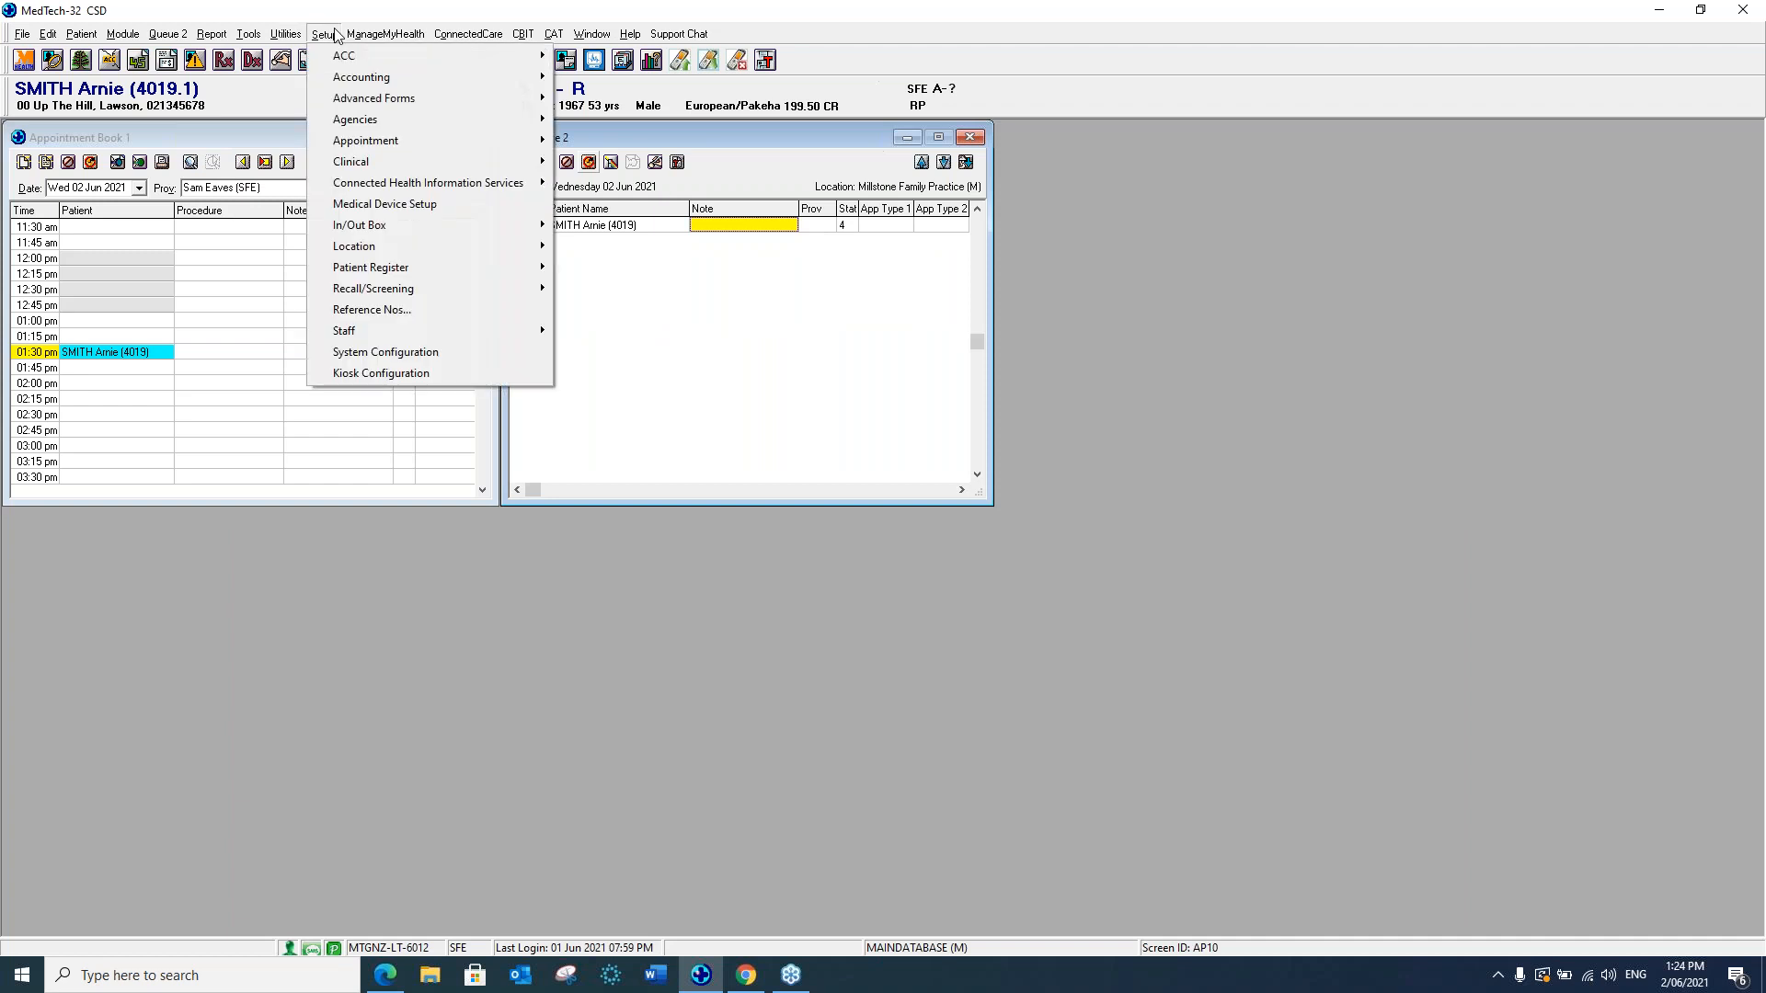
mouse_move(456, 293)
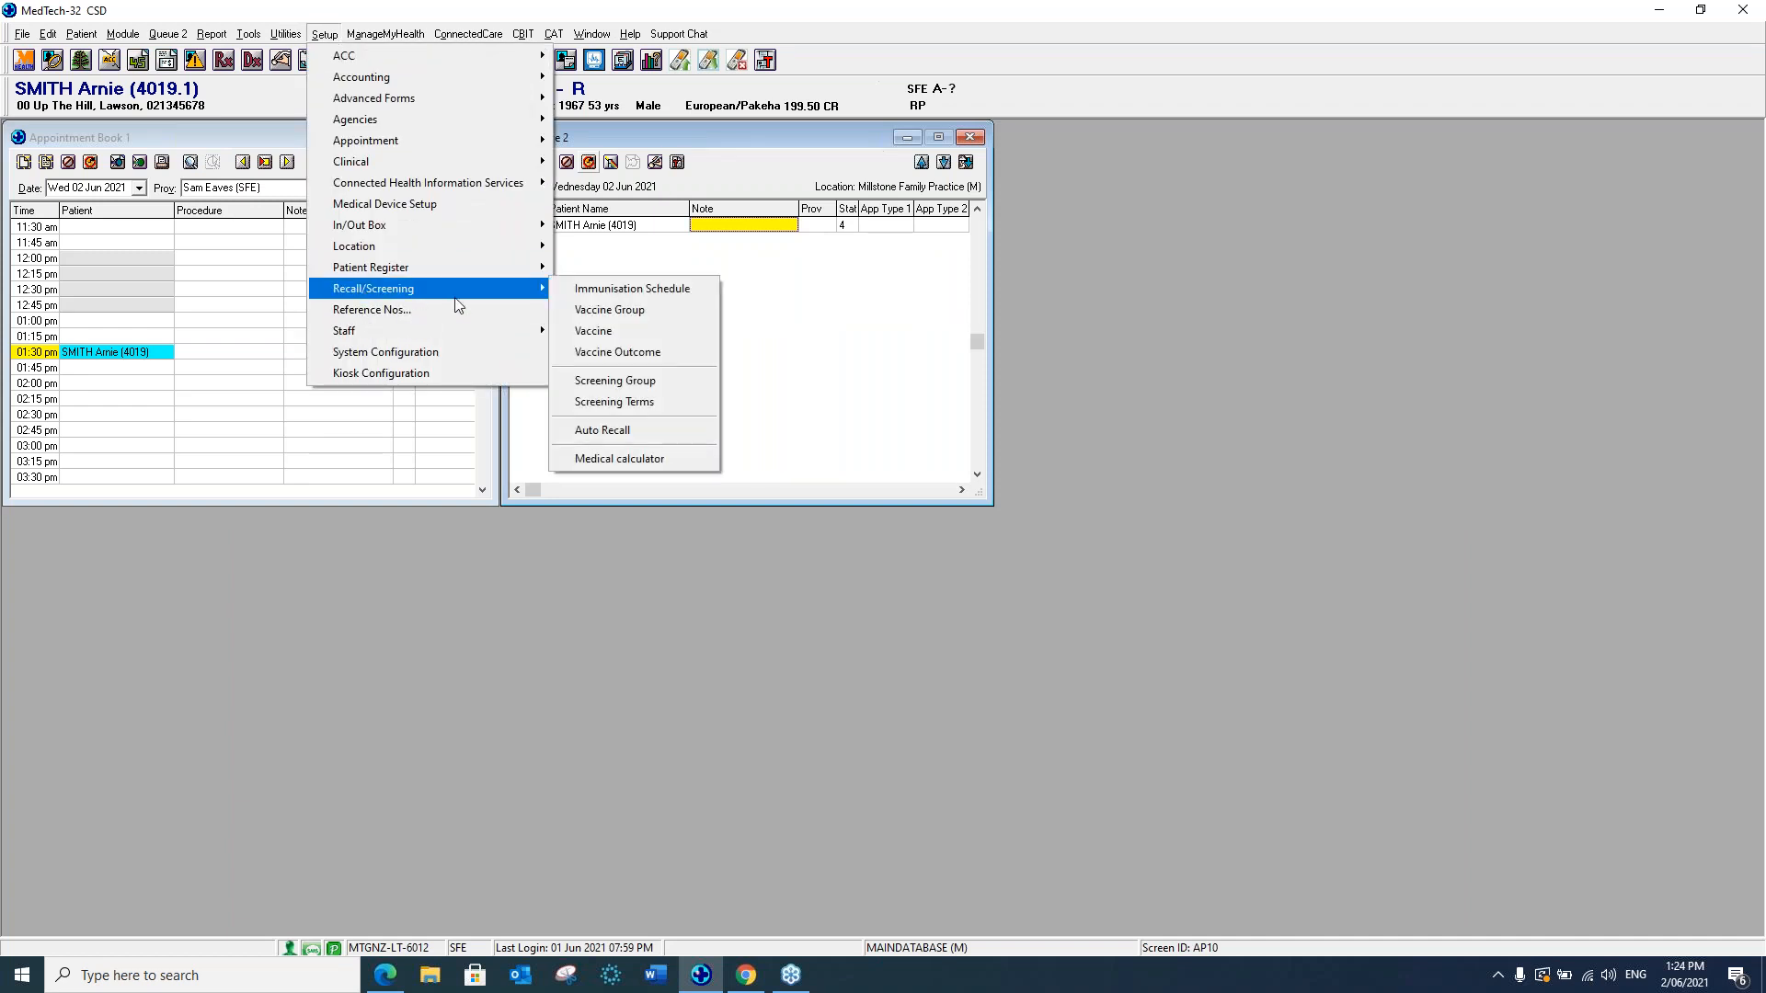
click(605, 313)
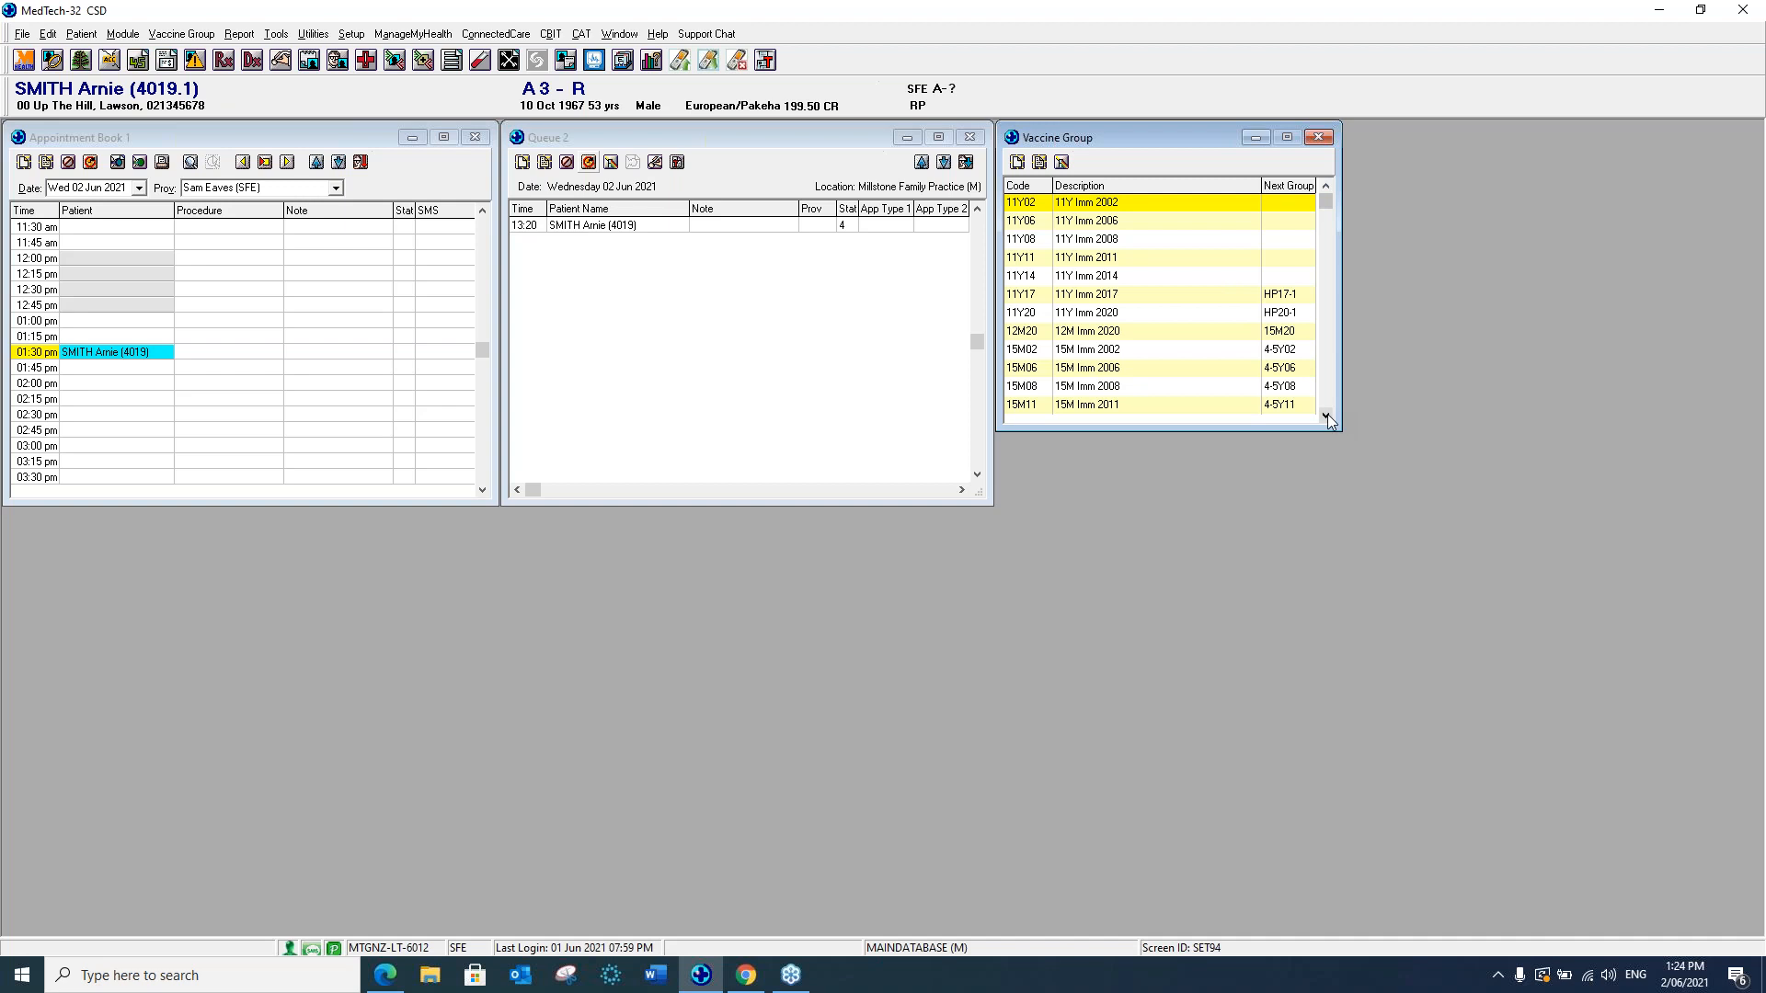
key(f)
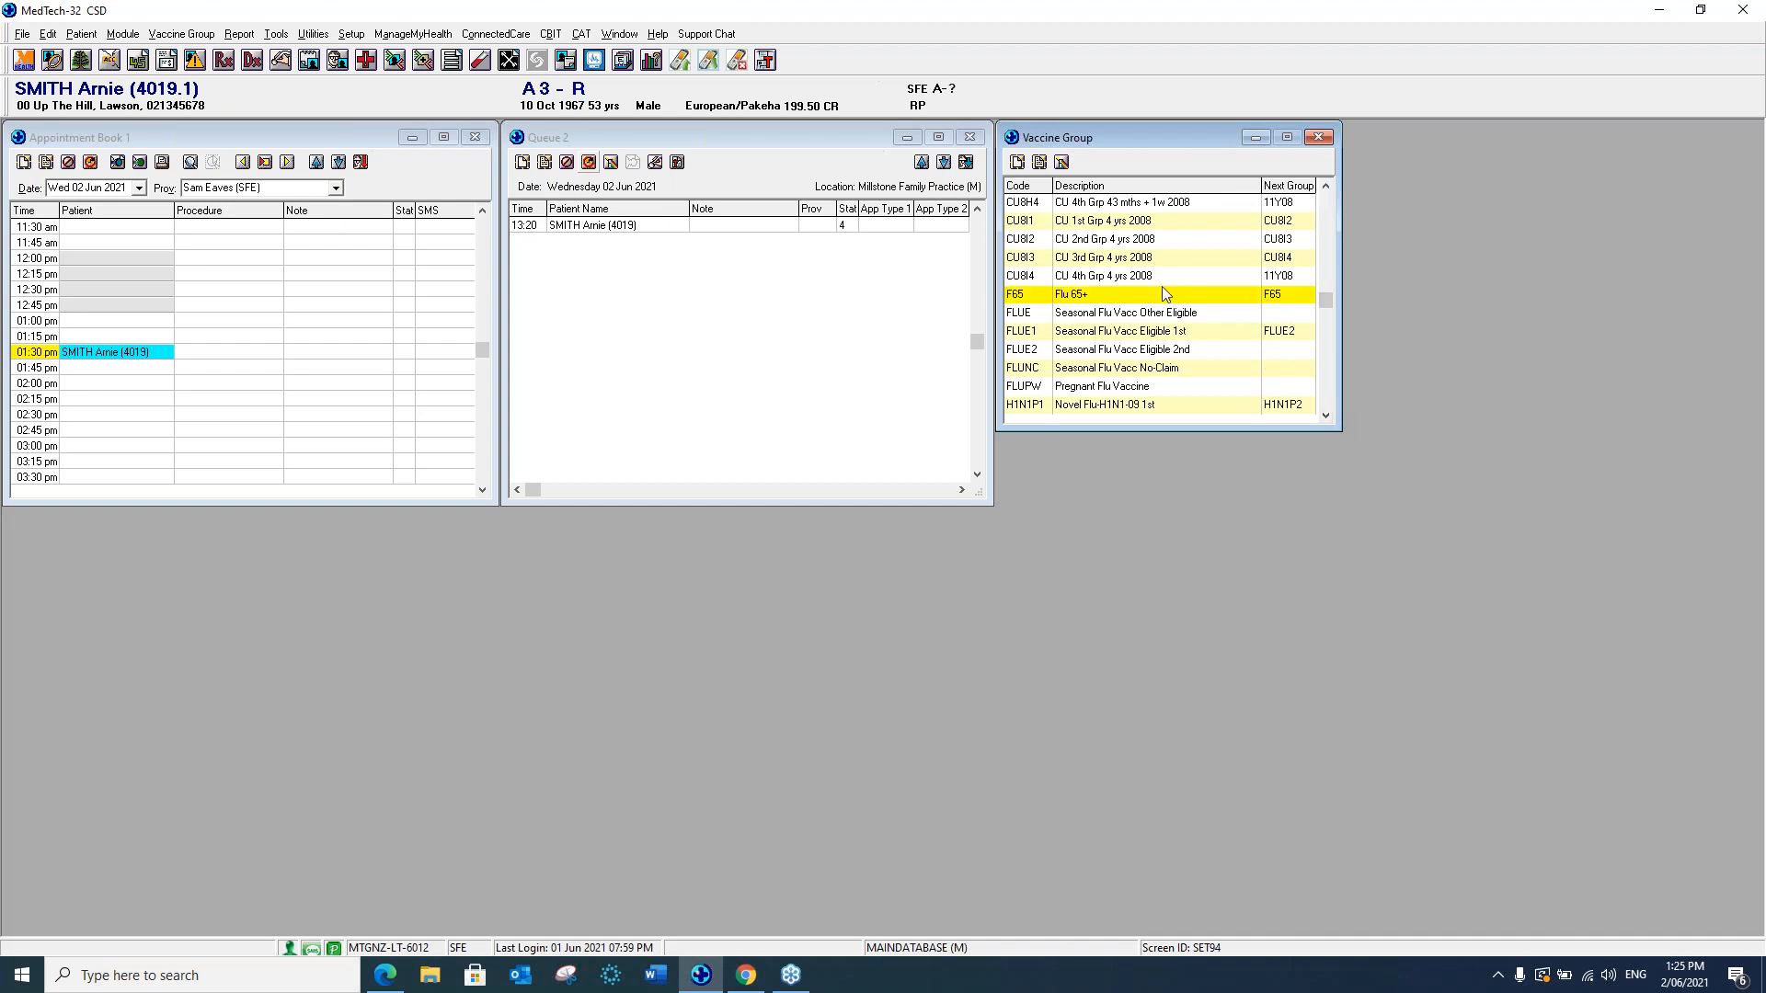
double_click(1162, 293)
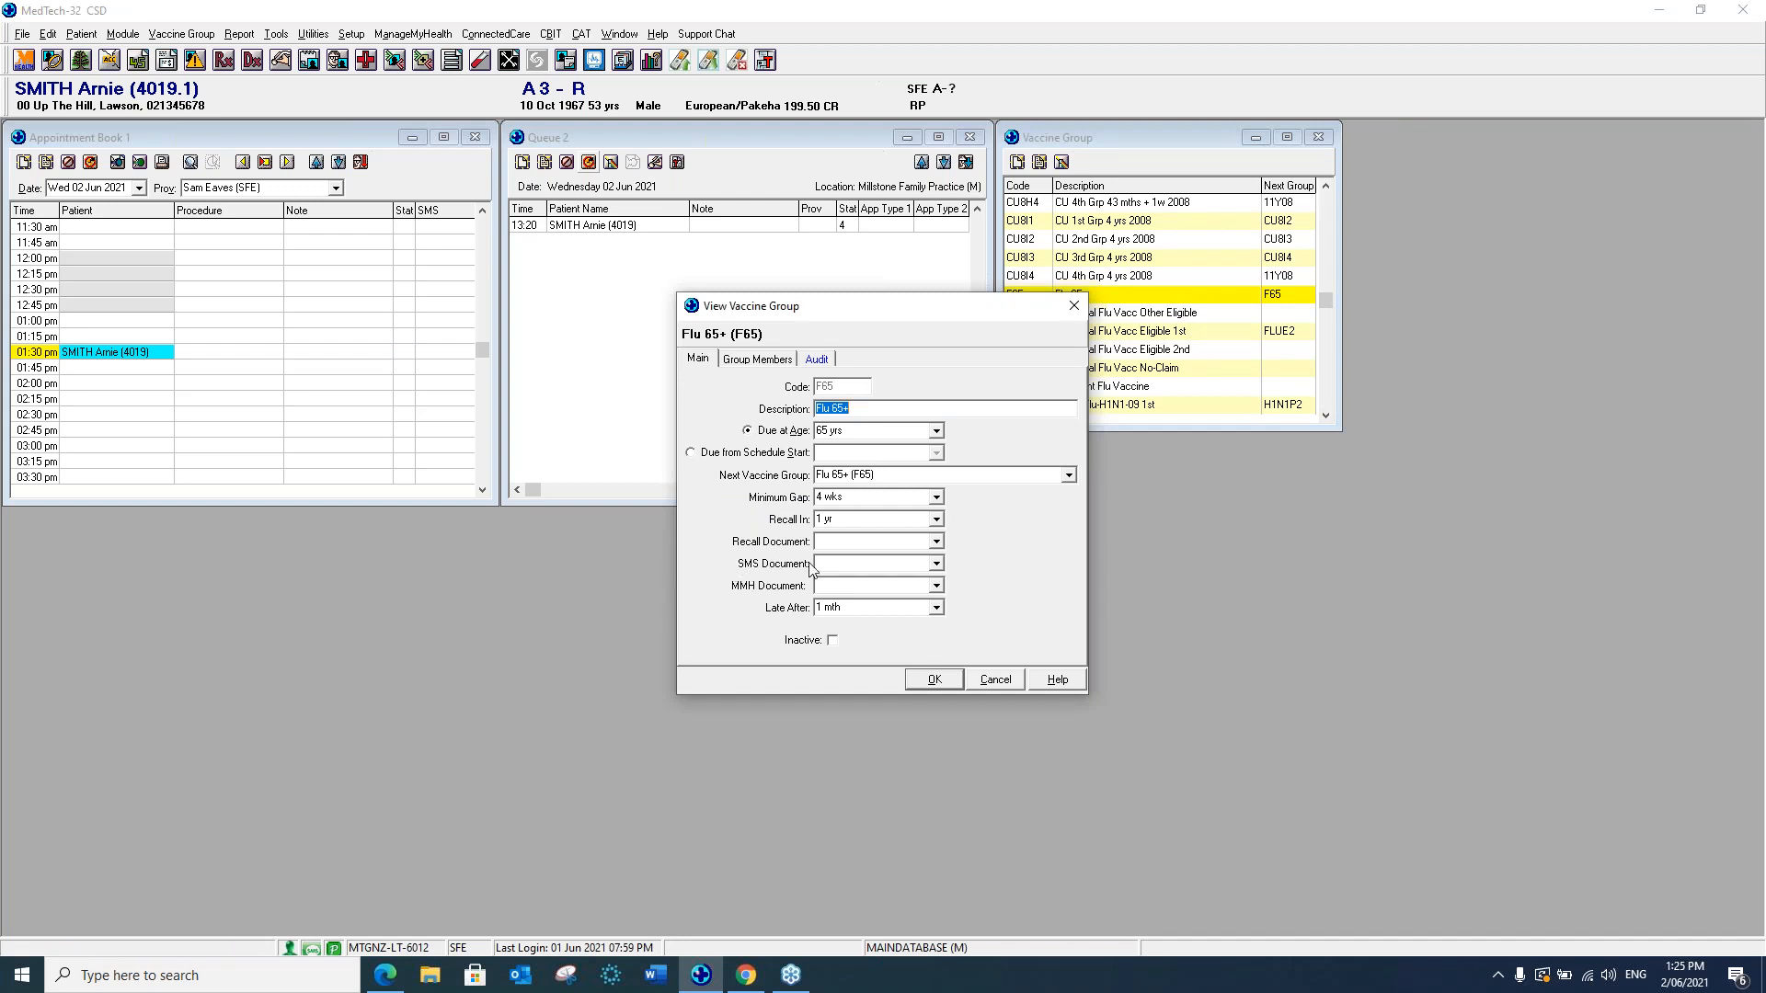
click(936, 563)
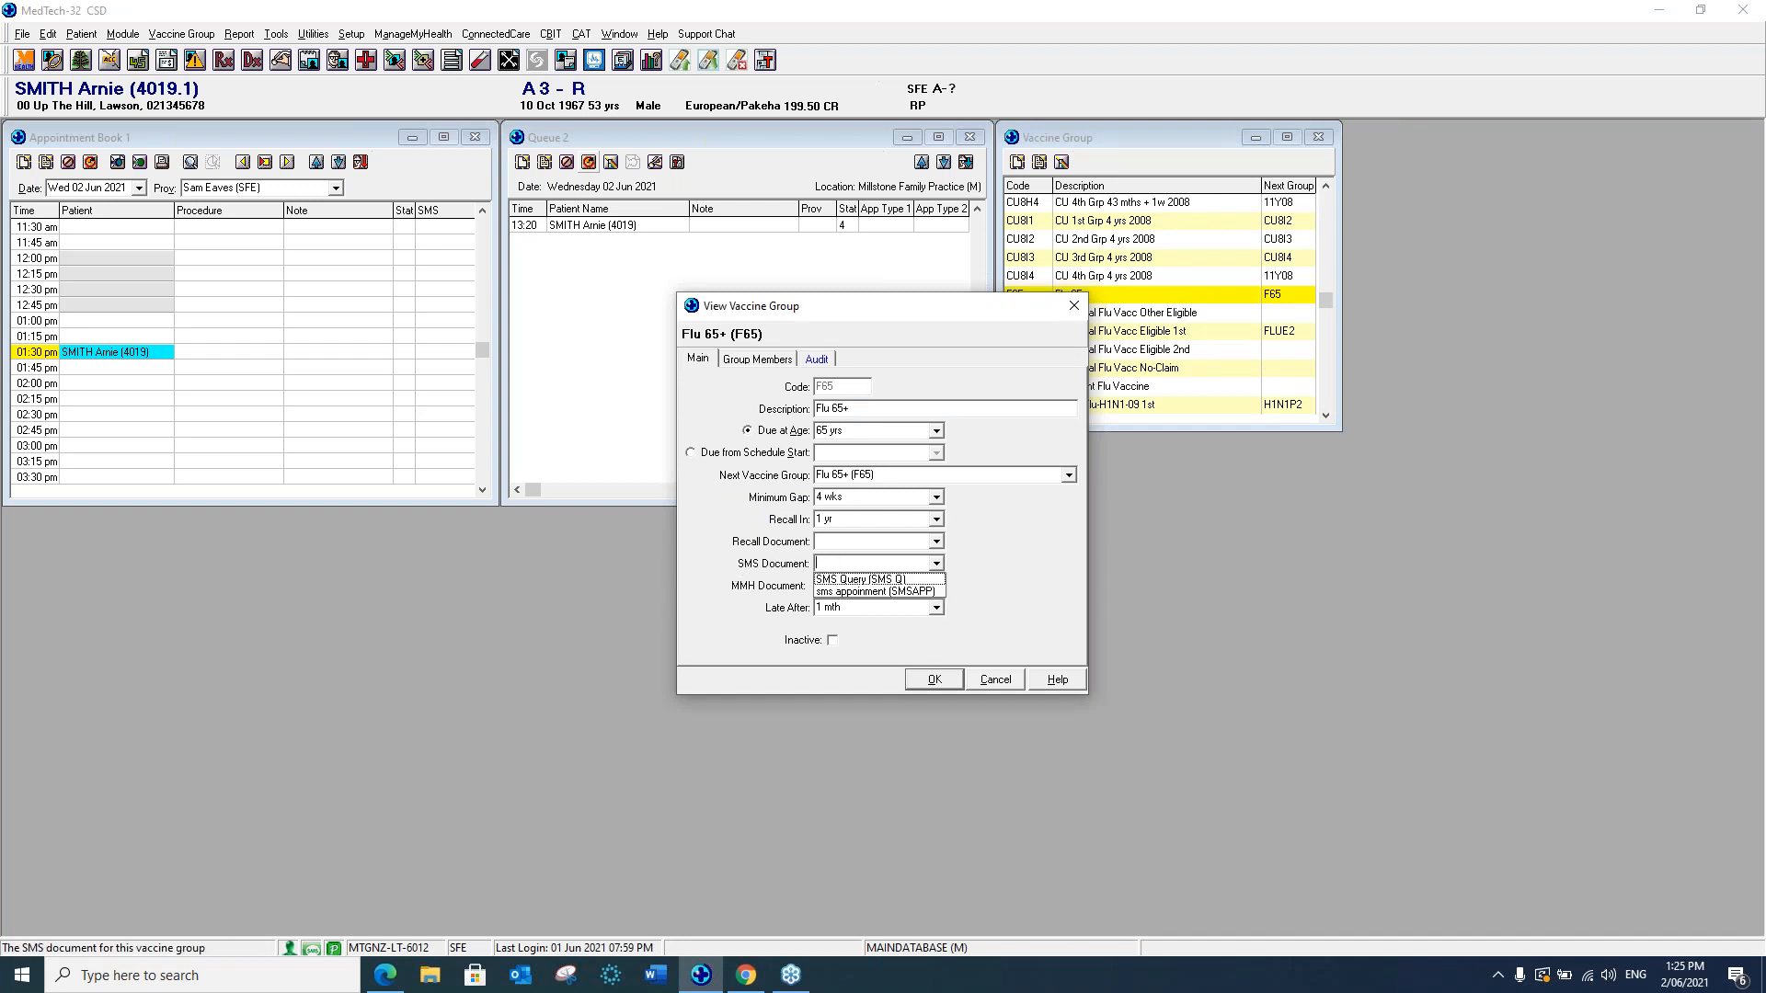
click(861, 580)
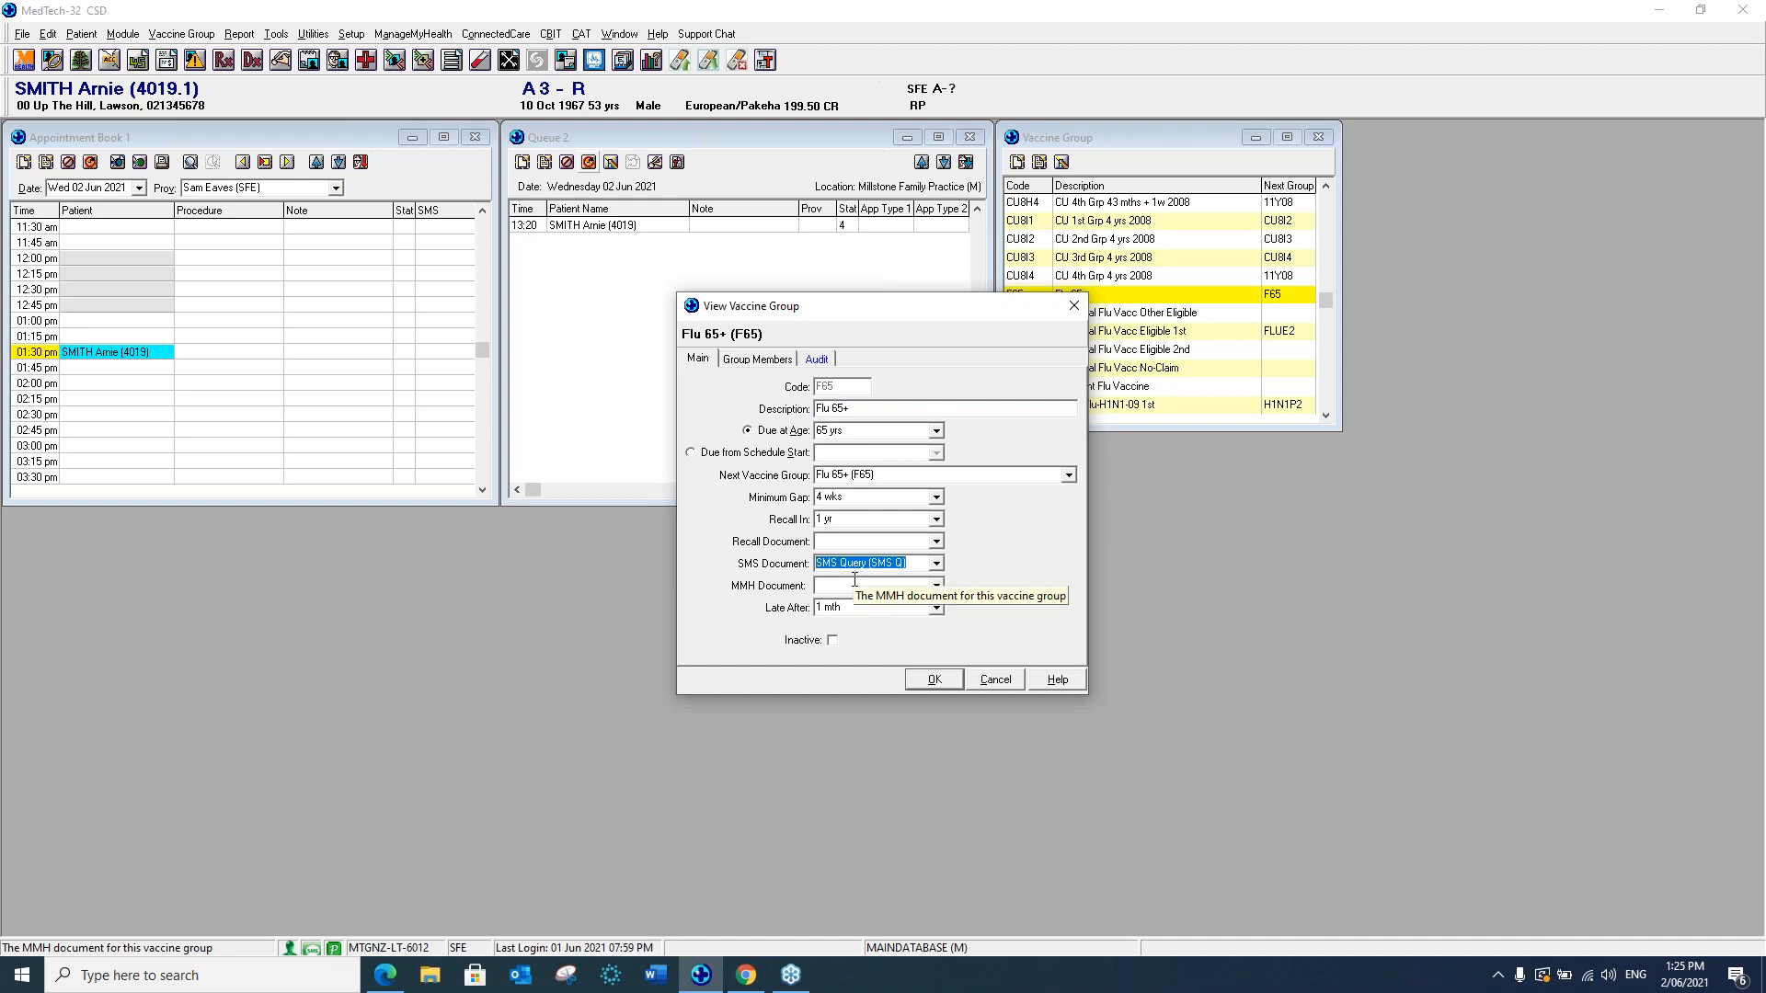
click(934, 685)
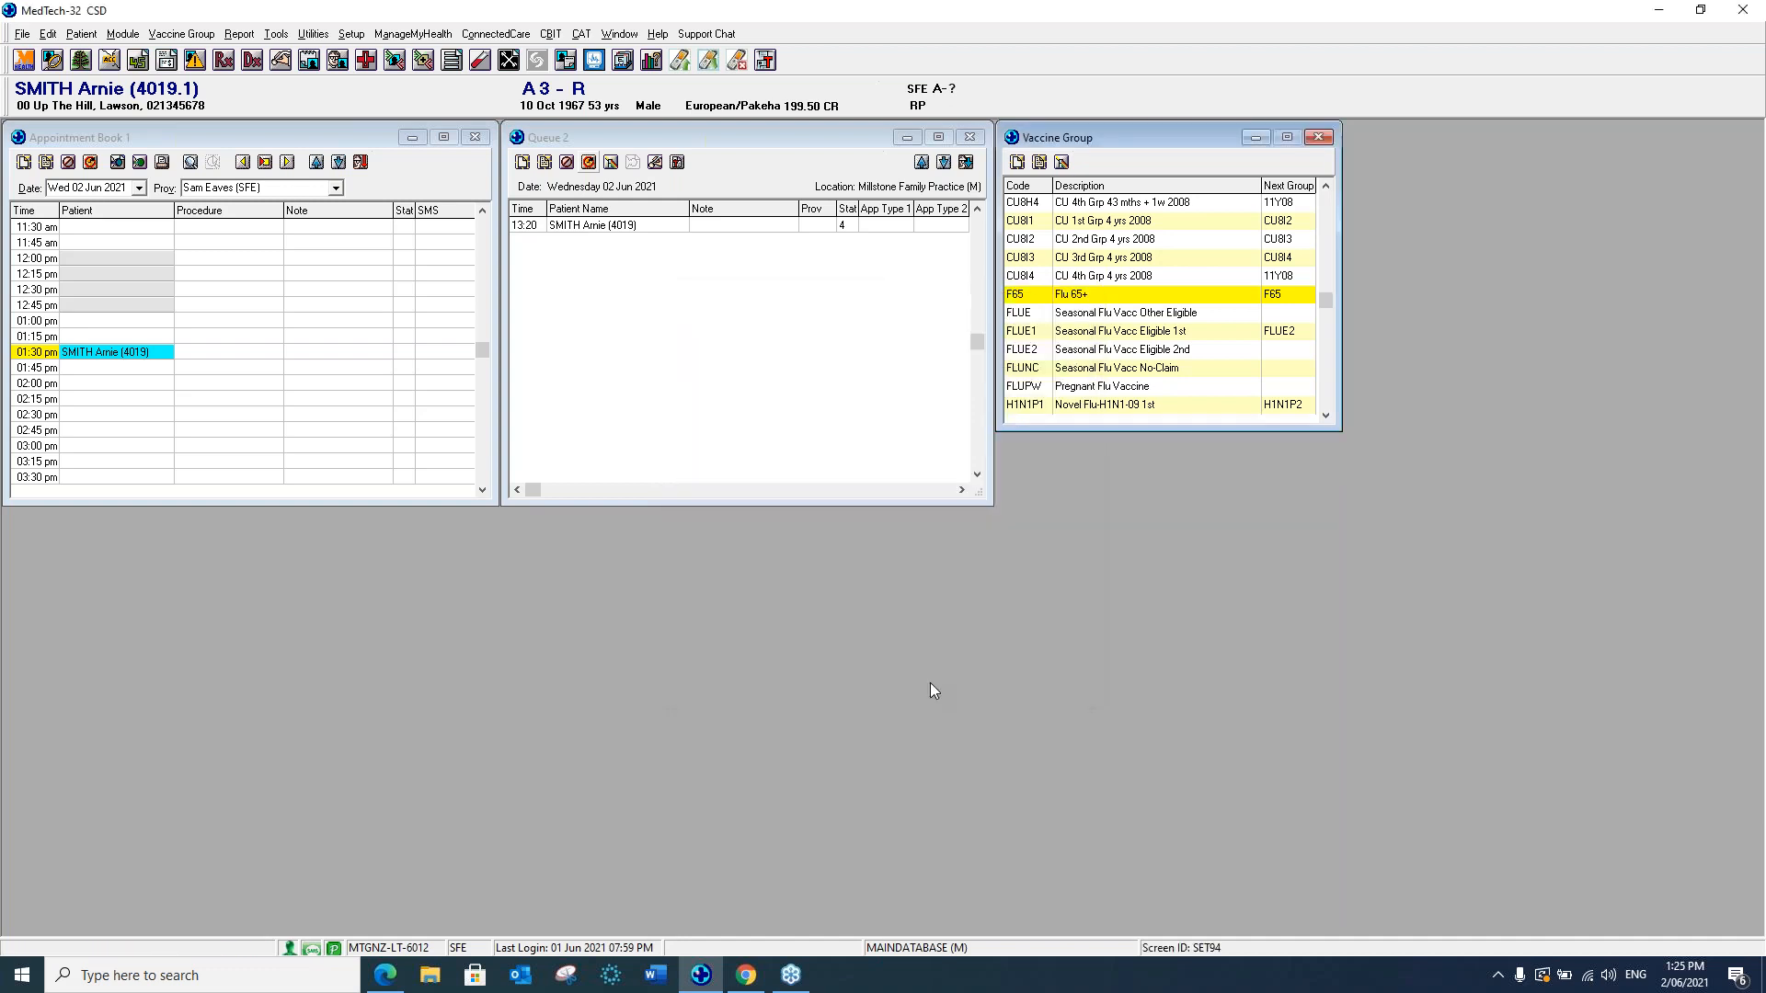
click(1317, 139)
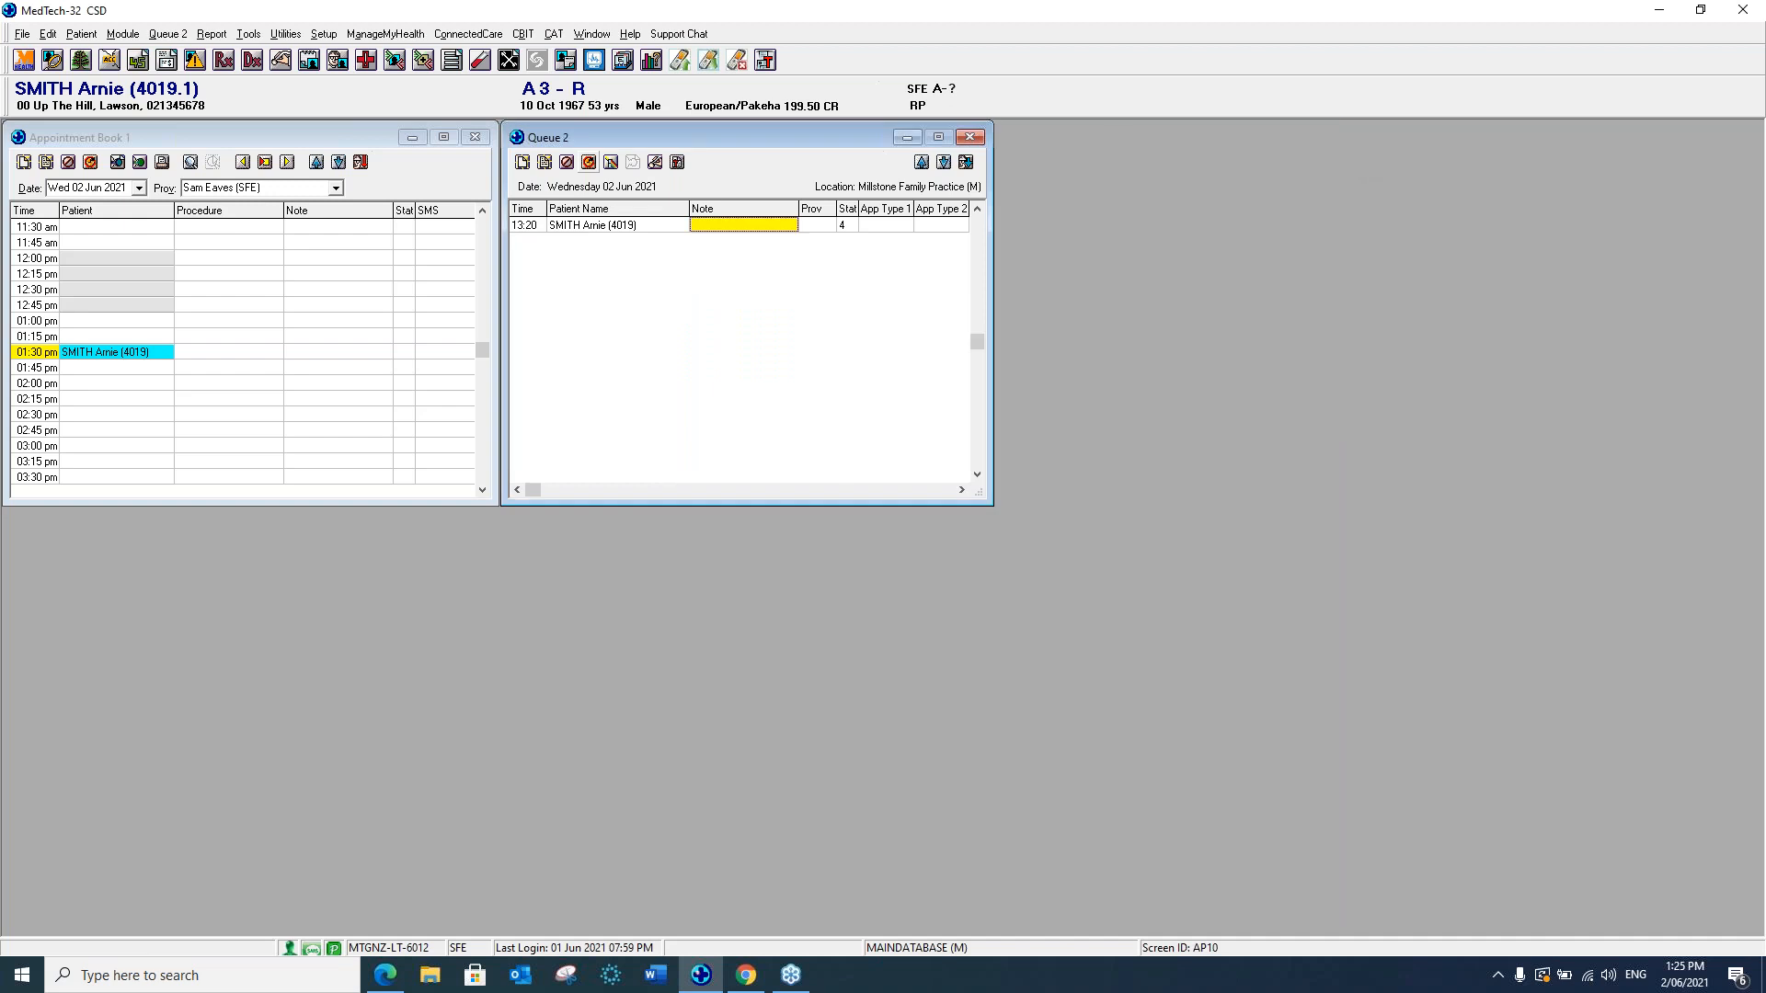
Set the SMS Document of the Zoster Vaccine 65Y (ZOSTR) vaccine to SMS Query (SMS Q), save it and close the vaccine list.
click(325, 34)
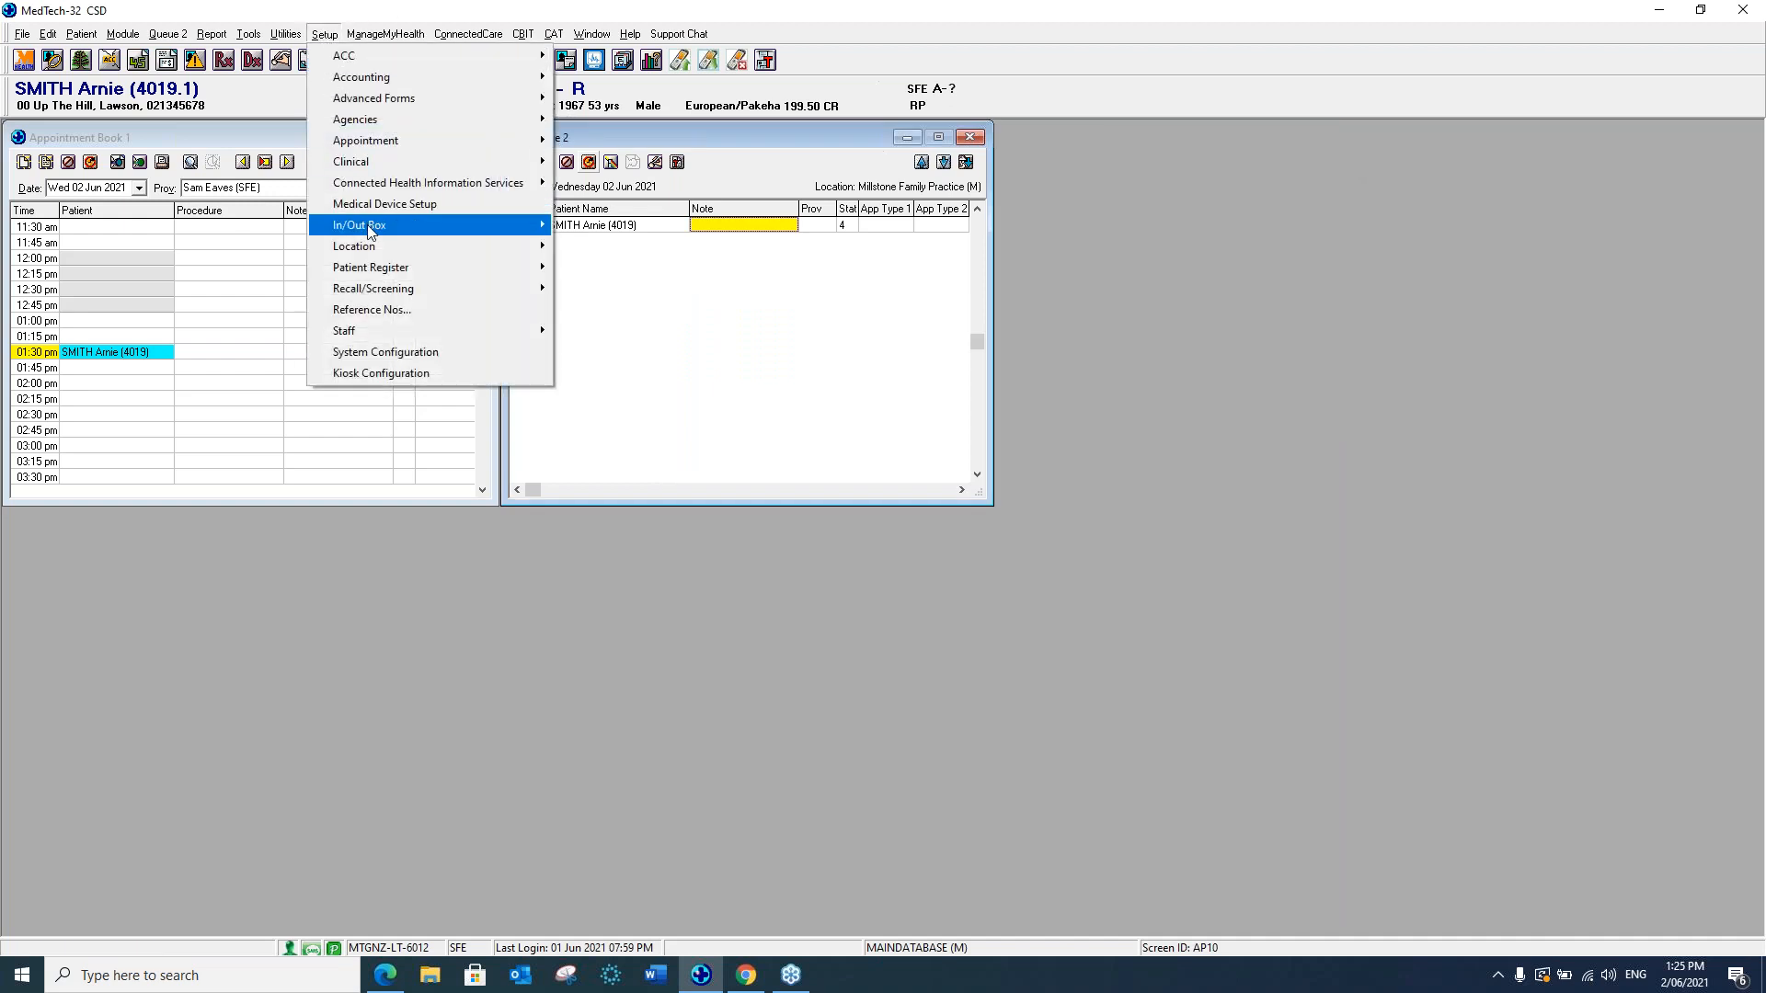
mouse_move(368, 227)
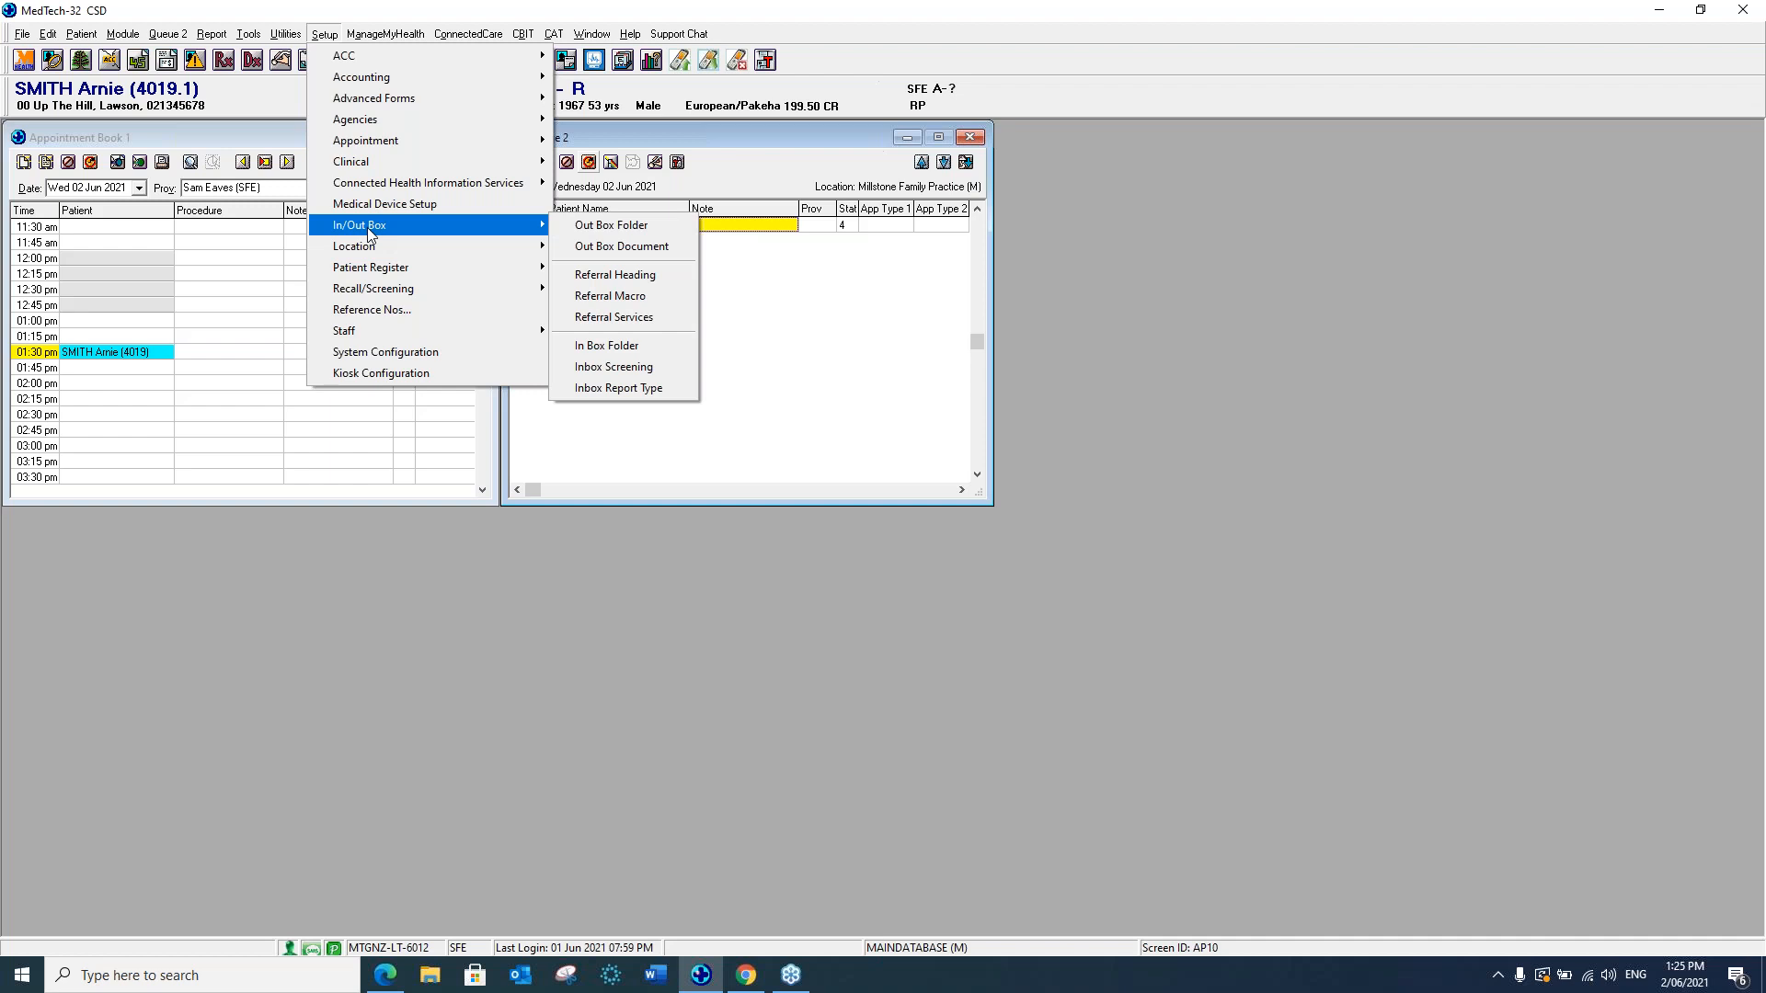
mouse_move(373, 291)
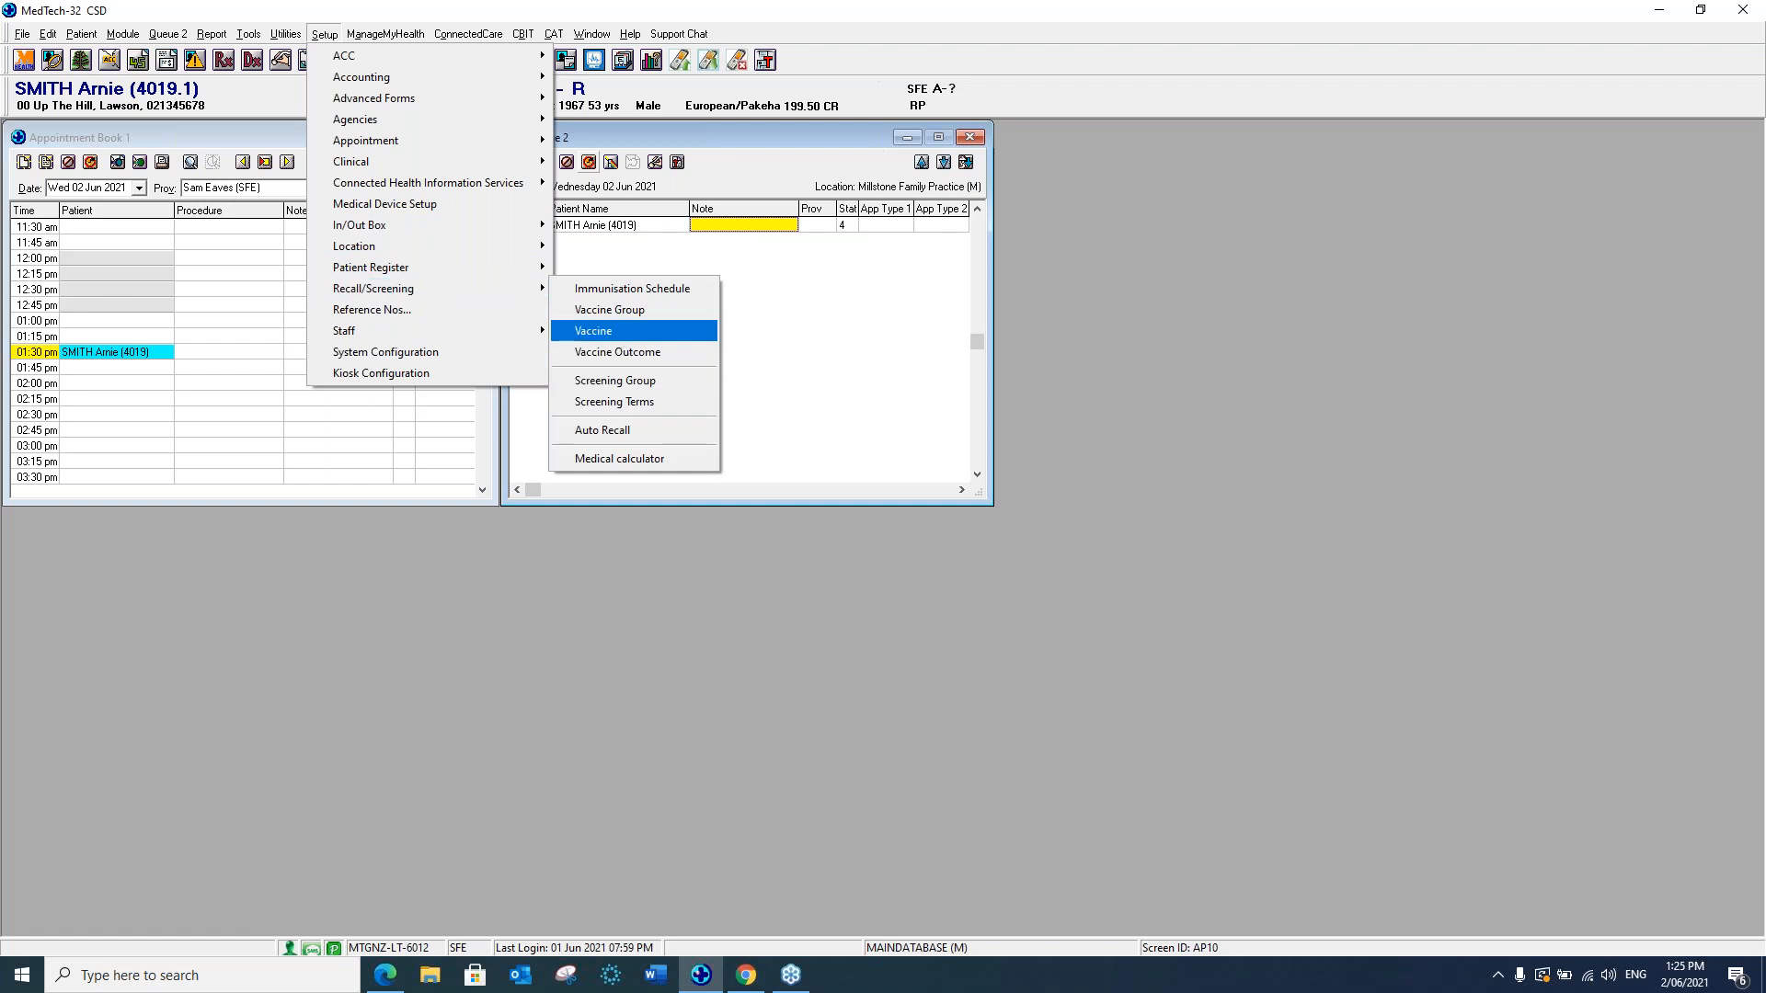
click(621, 333)
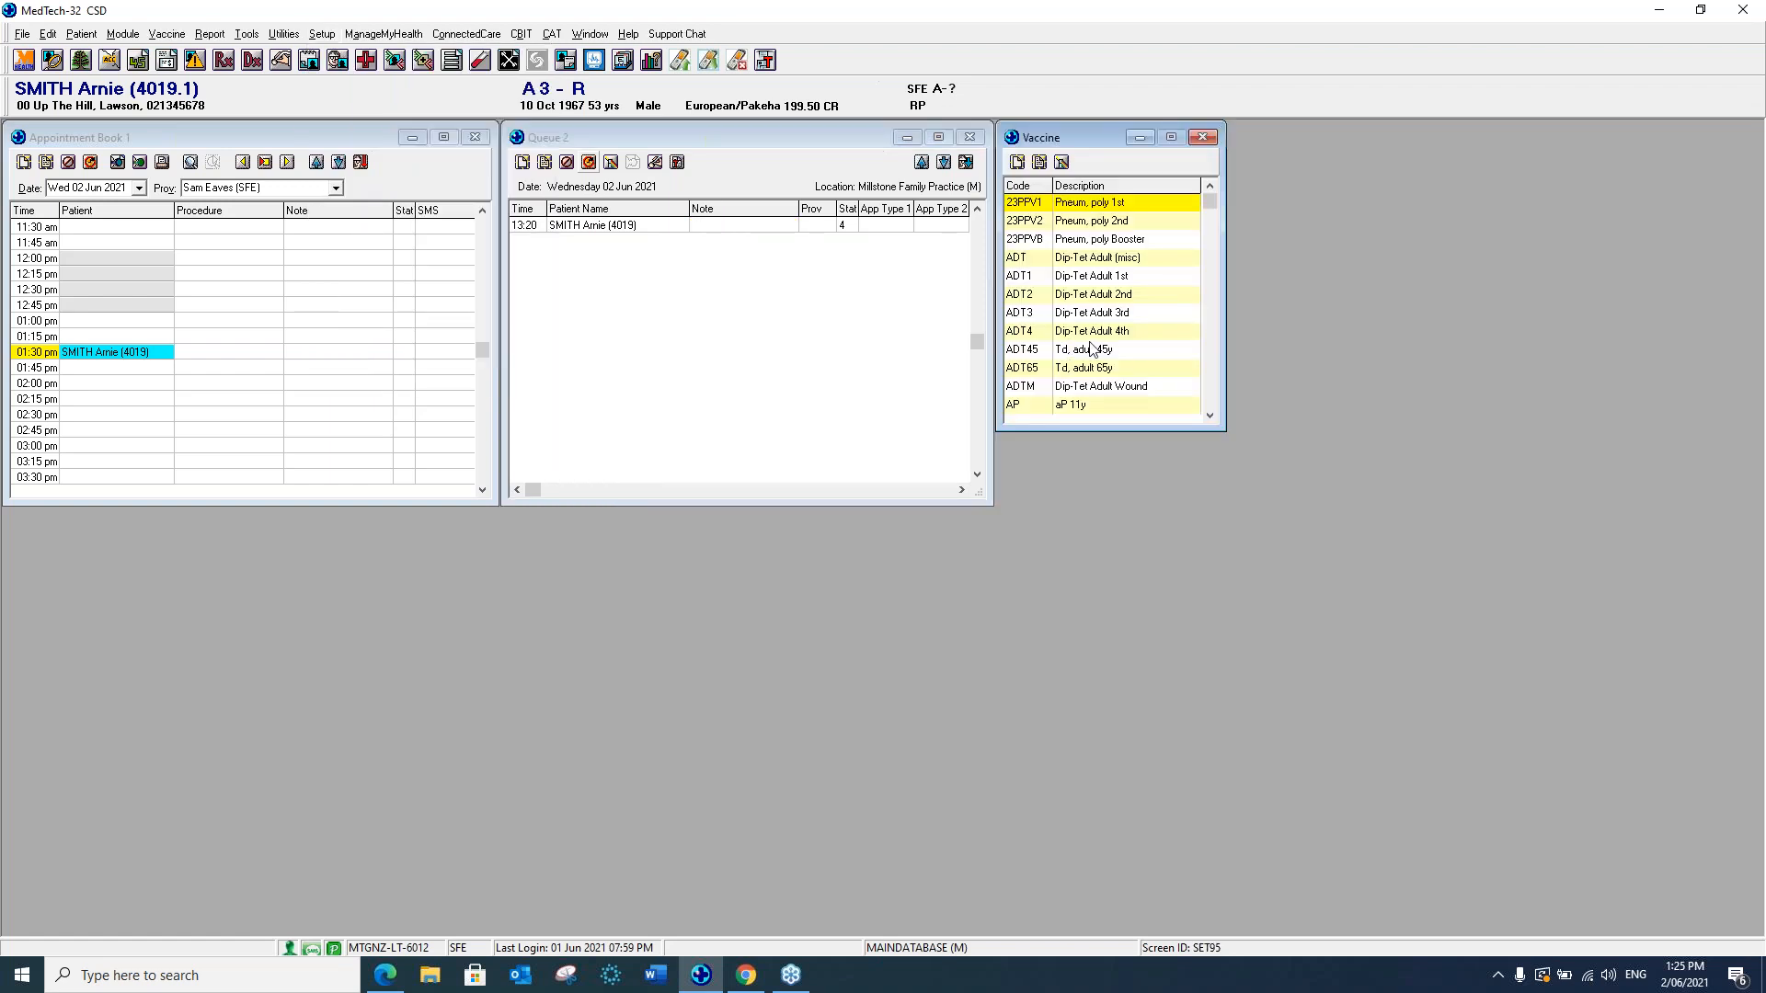
key(z)
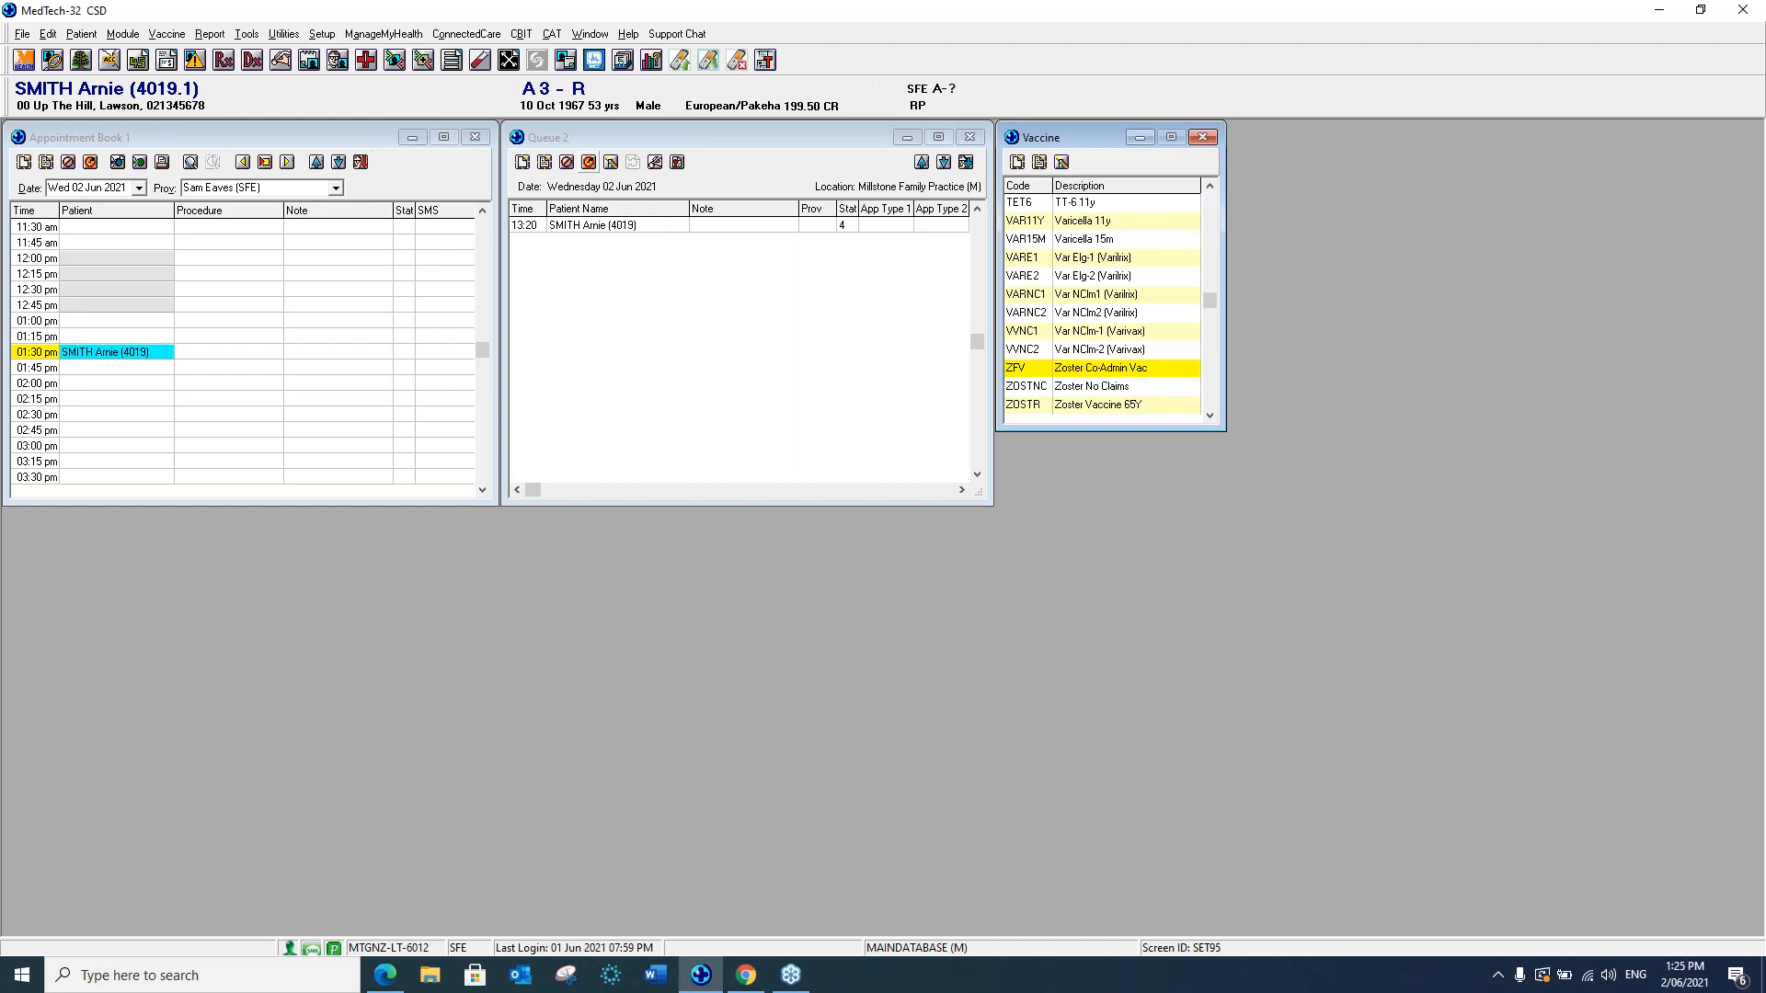
click(1079, 408)
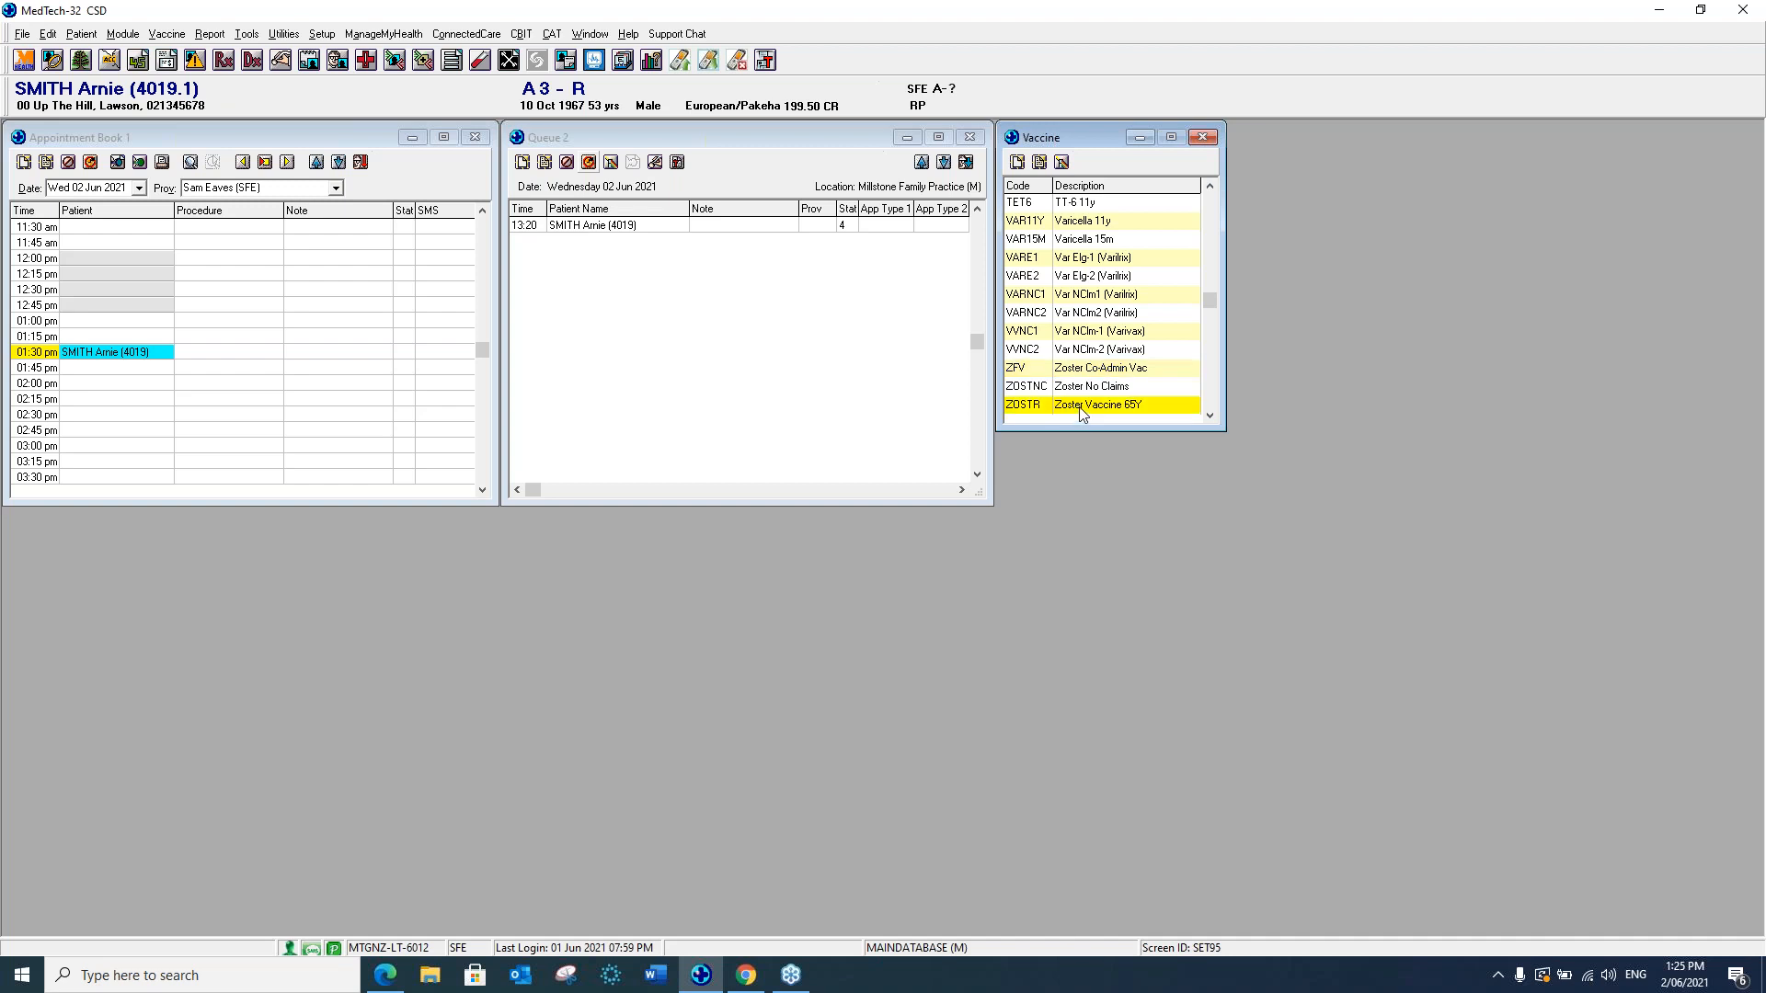
double_click(1081, 409)
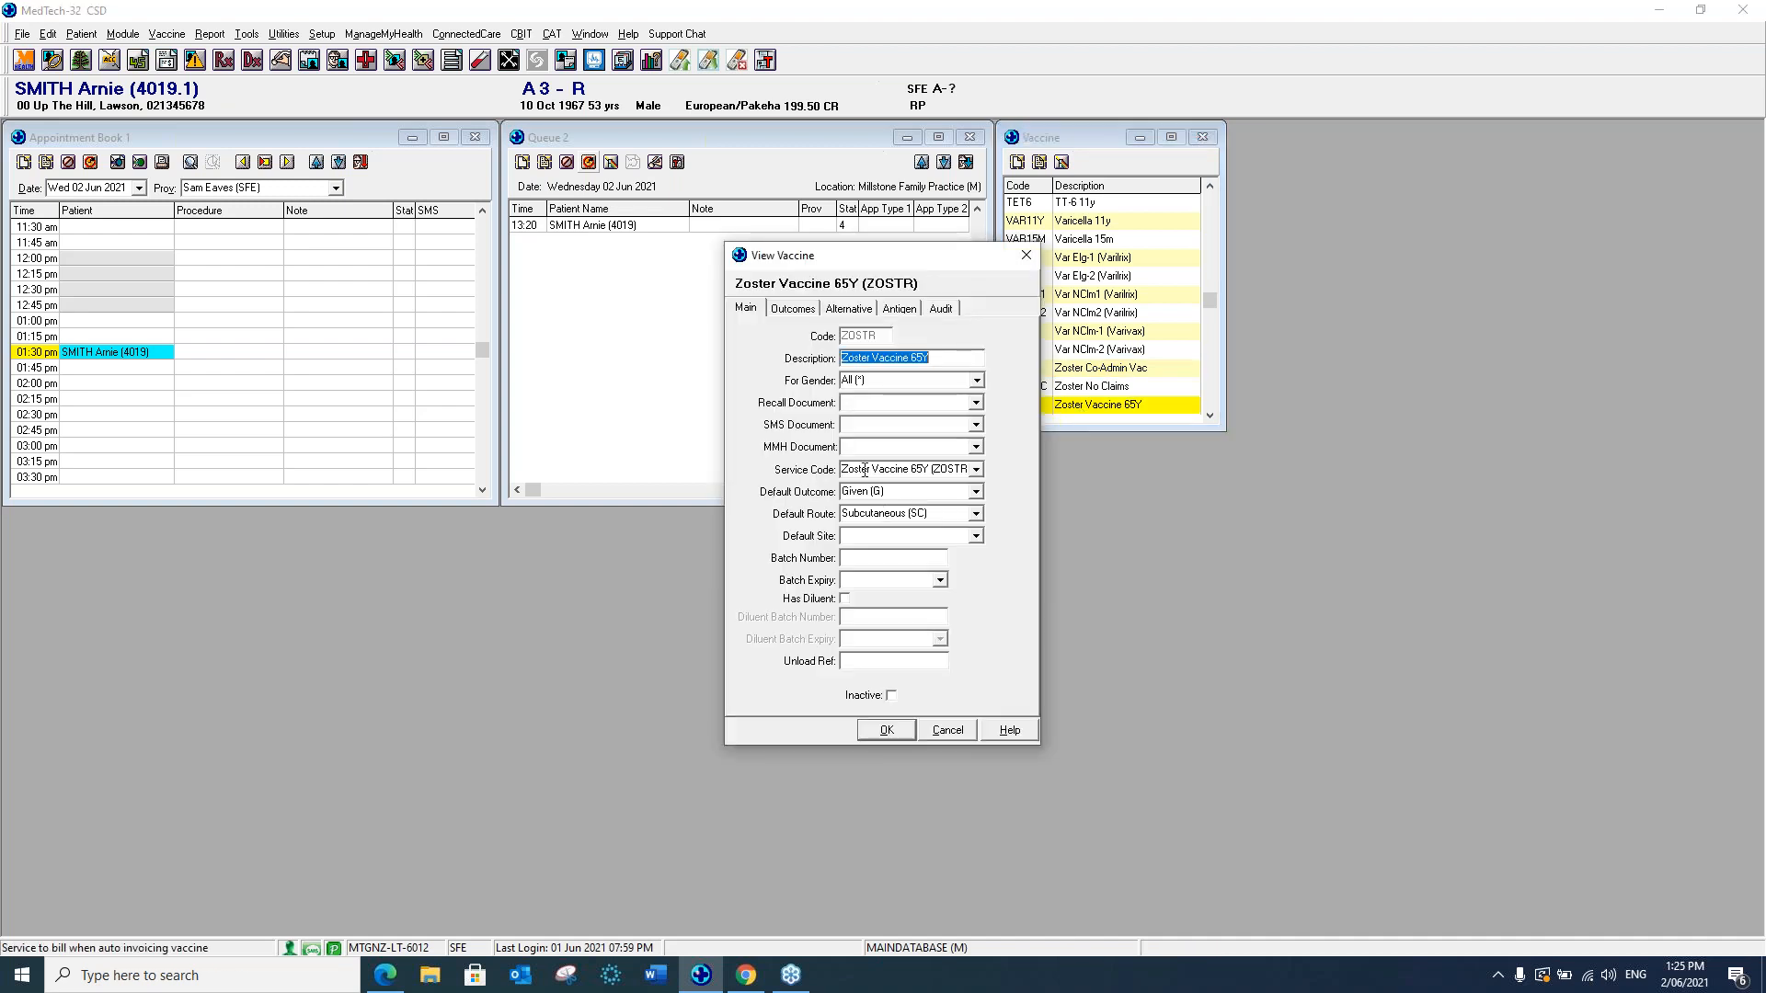
click(854, 427)
click(976, 425)
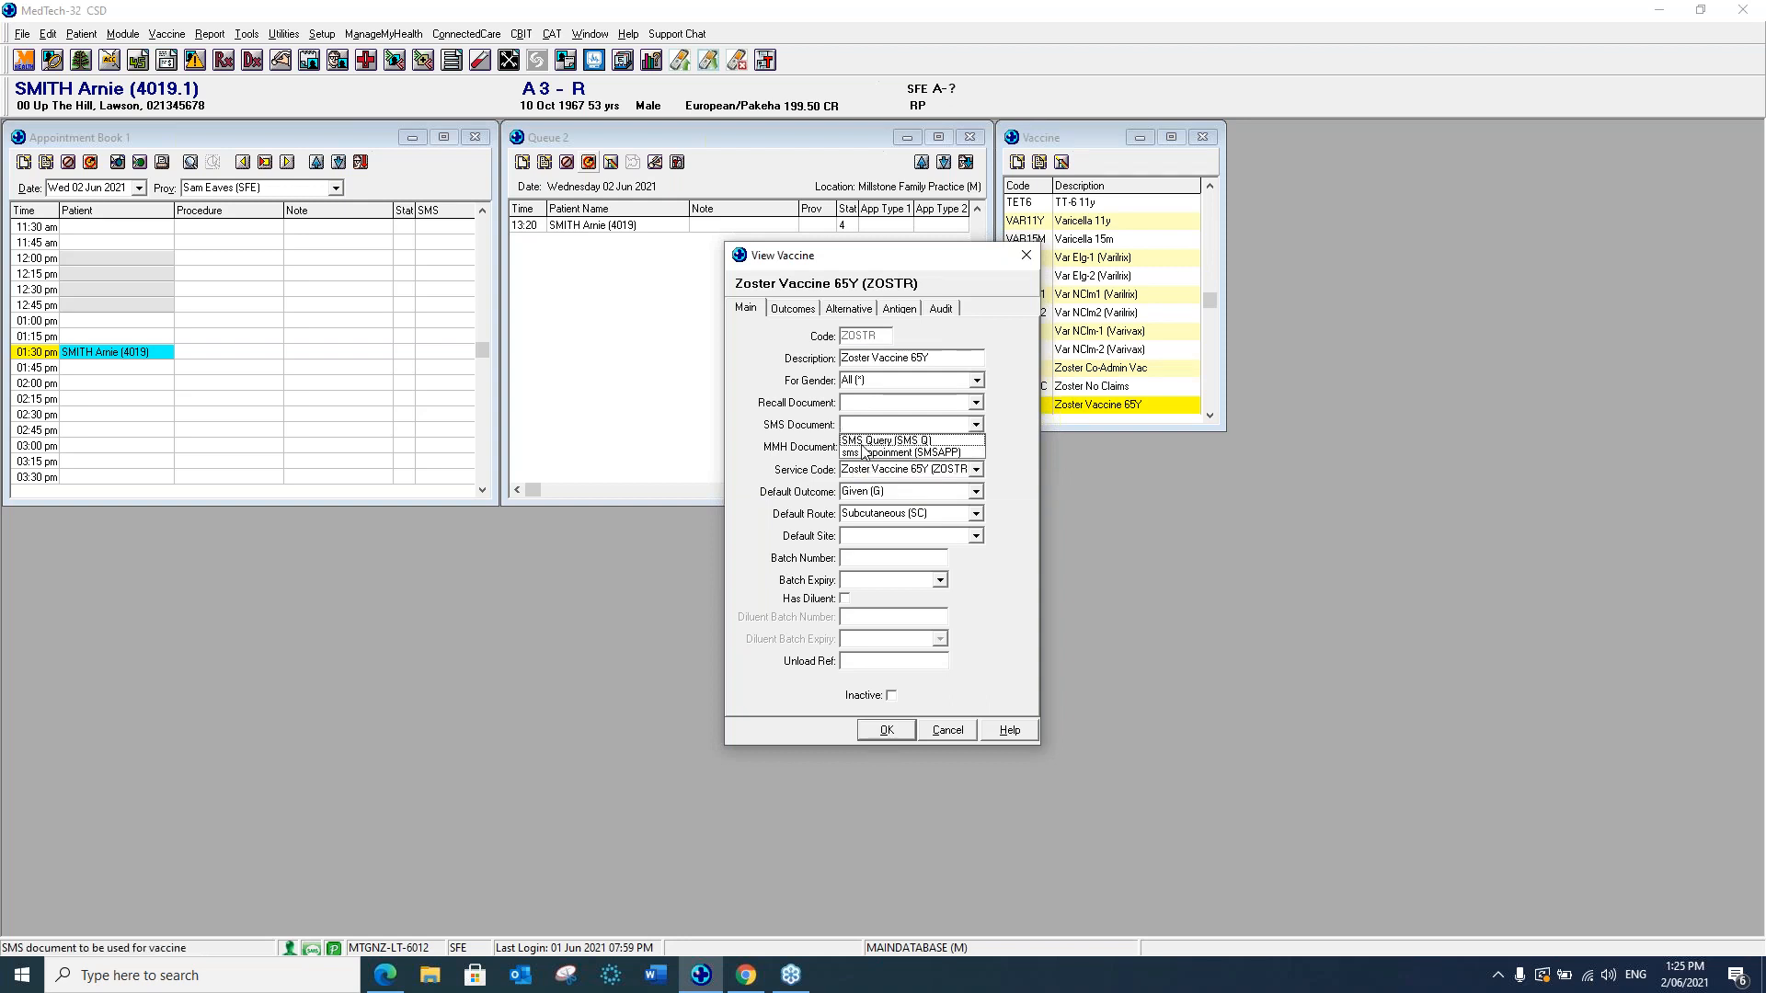
click(867, 451)
click(886, 730)
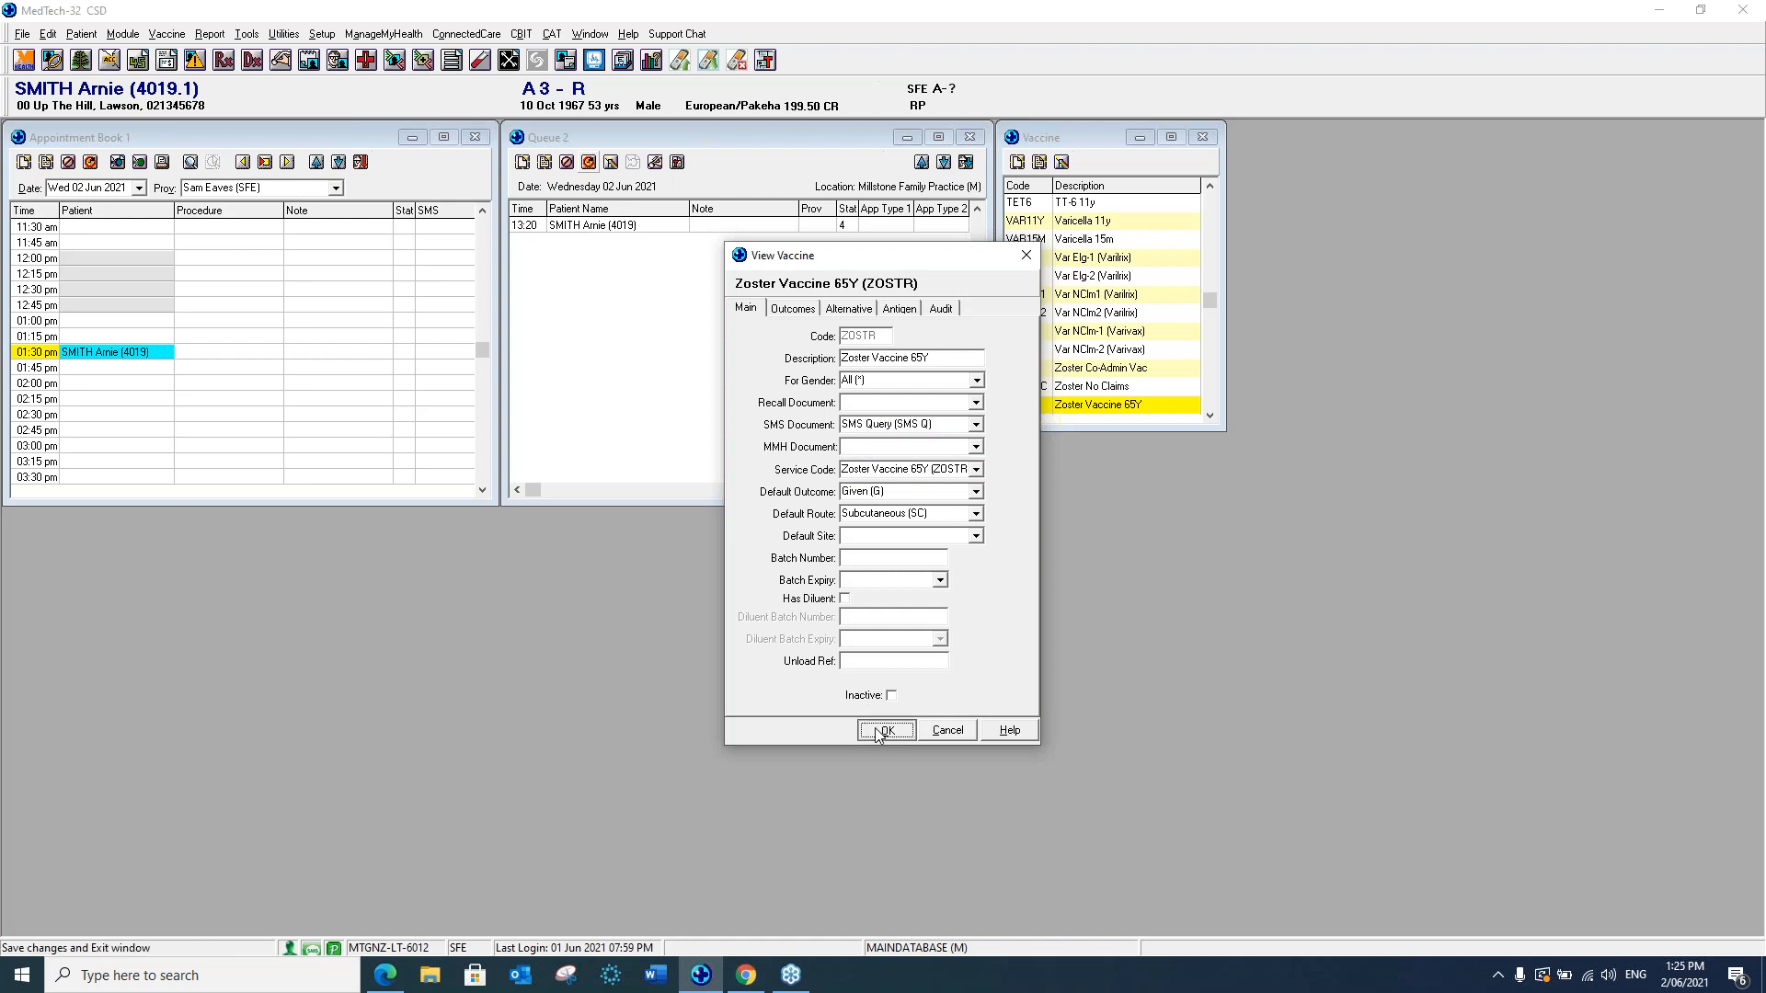
click(1201, 137)
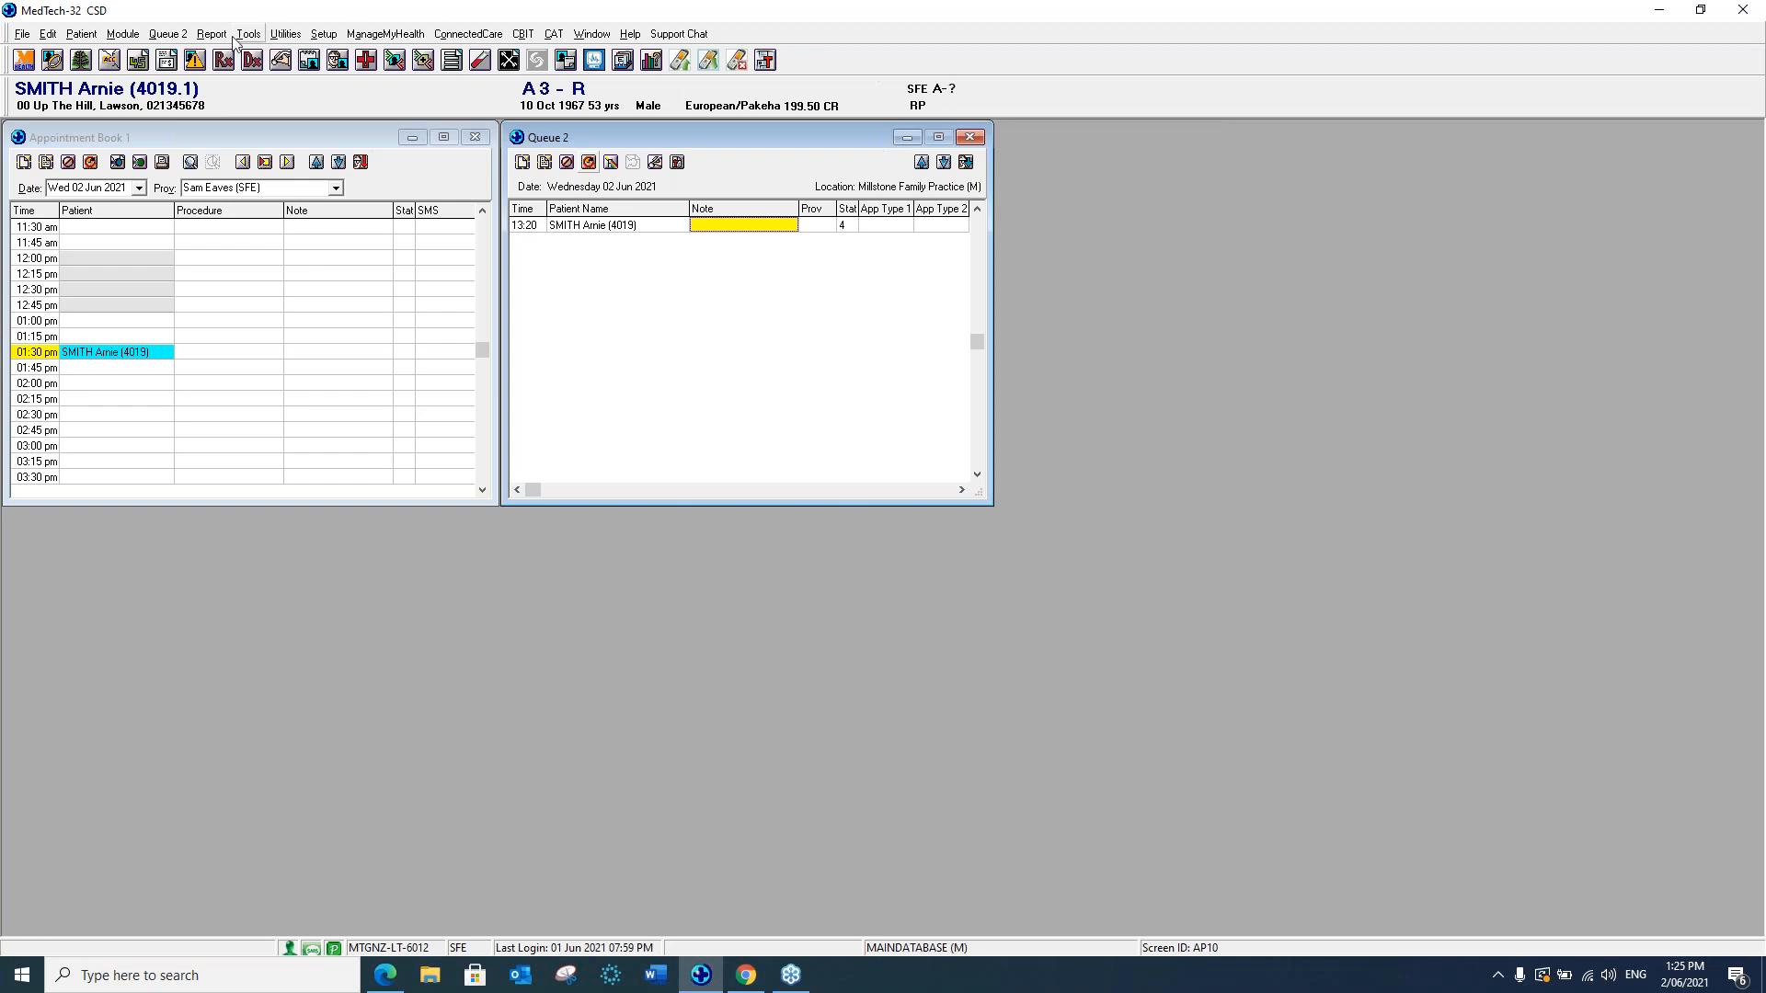
Mark the Mammography recall as contacted in the recall contact list for all providers from 01 Jun 2021 to 30 Jun 2021, and close the list.
click(123, 34)
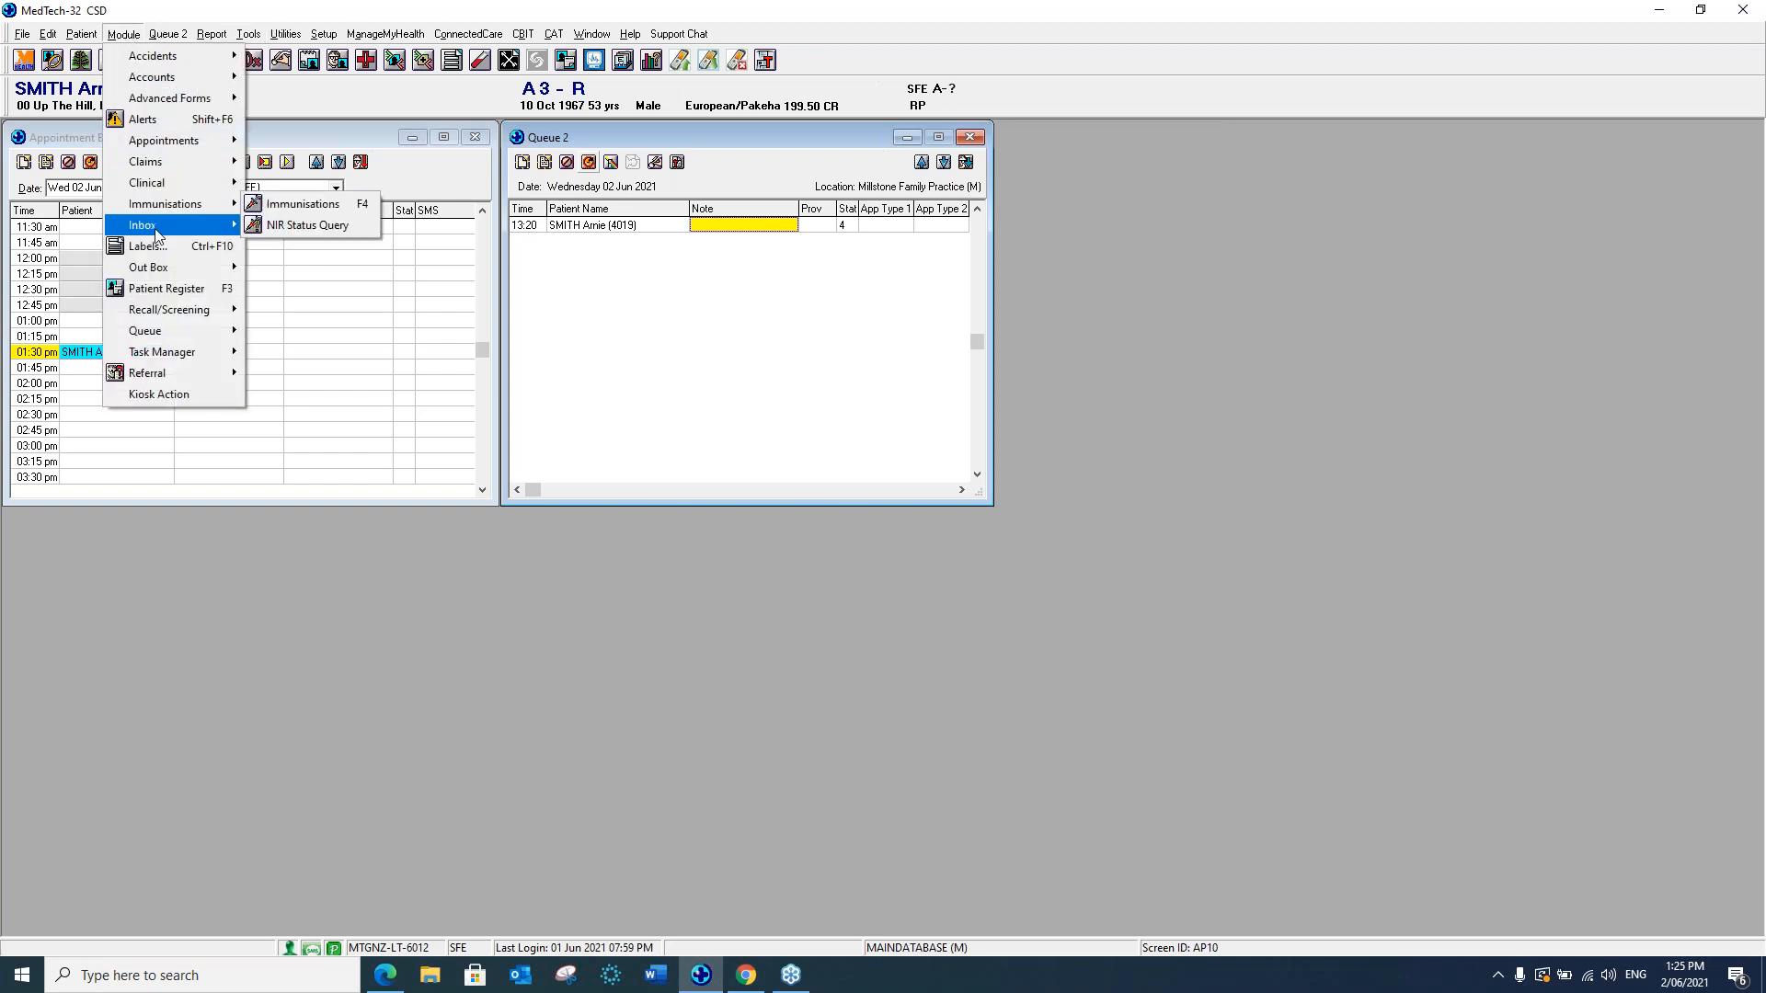
mouse_move(175, 313)
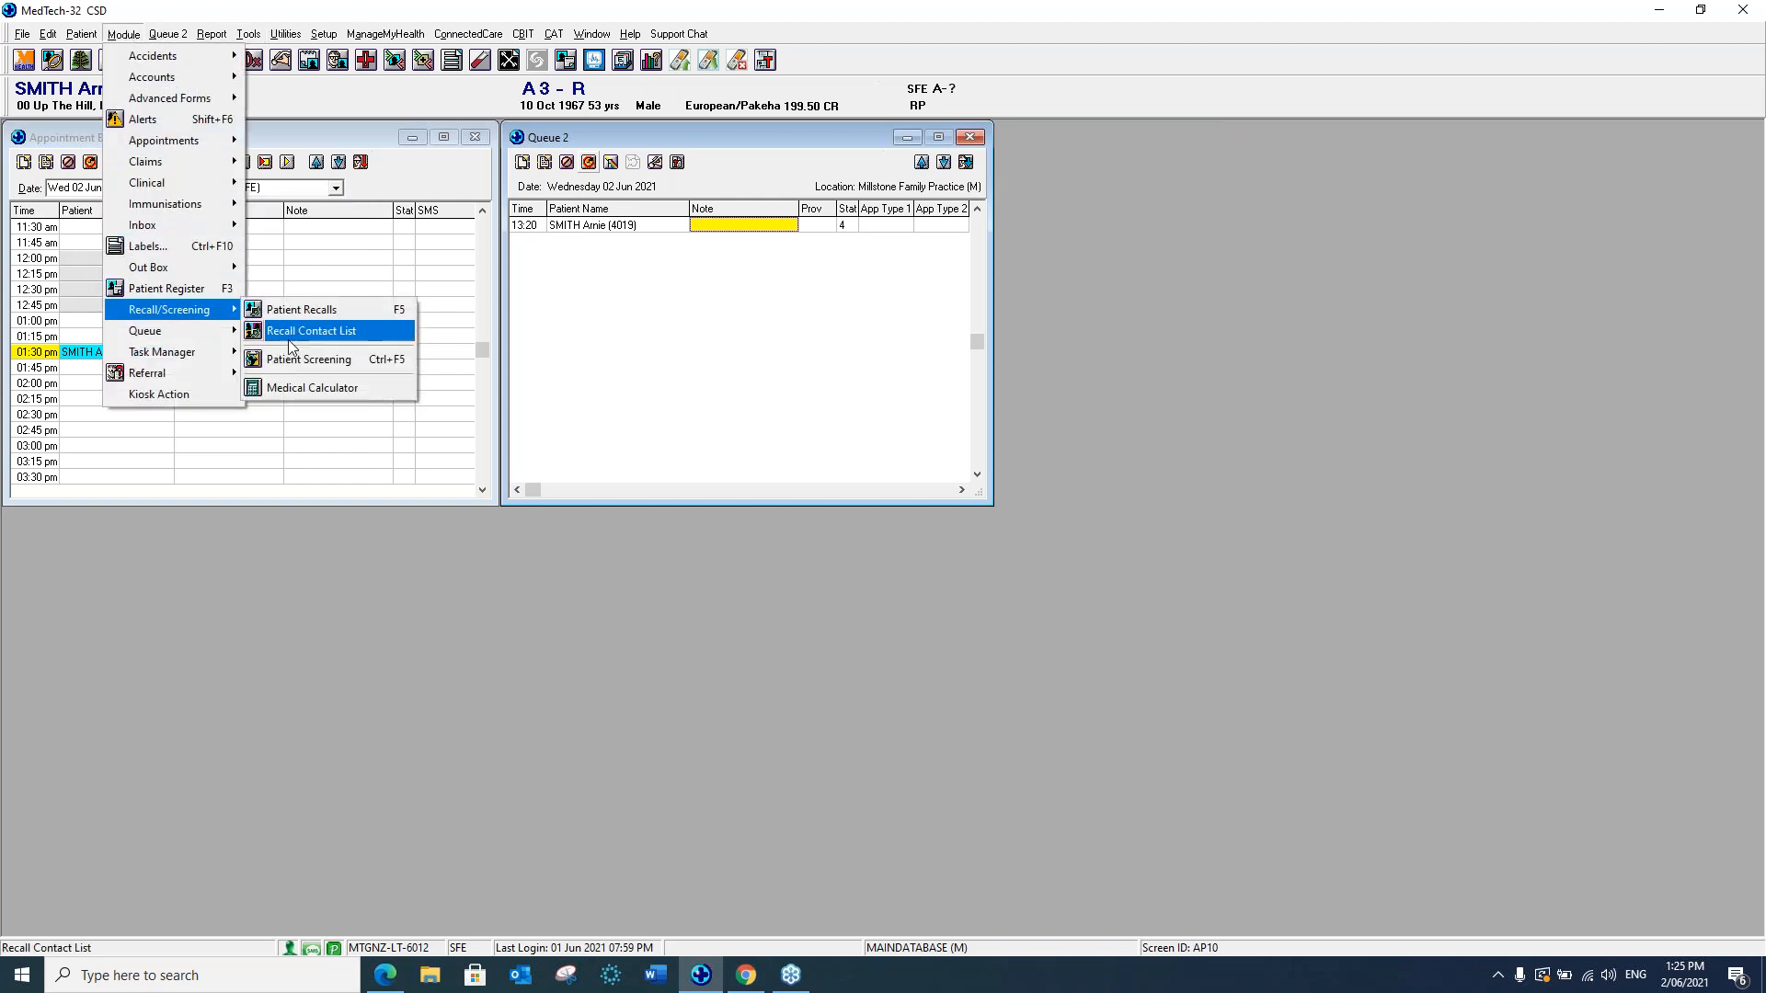
click(291, 335)
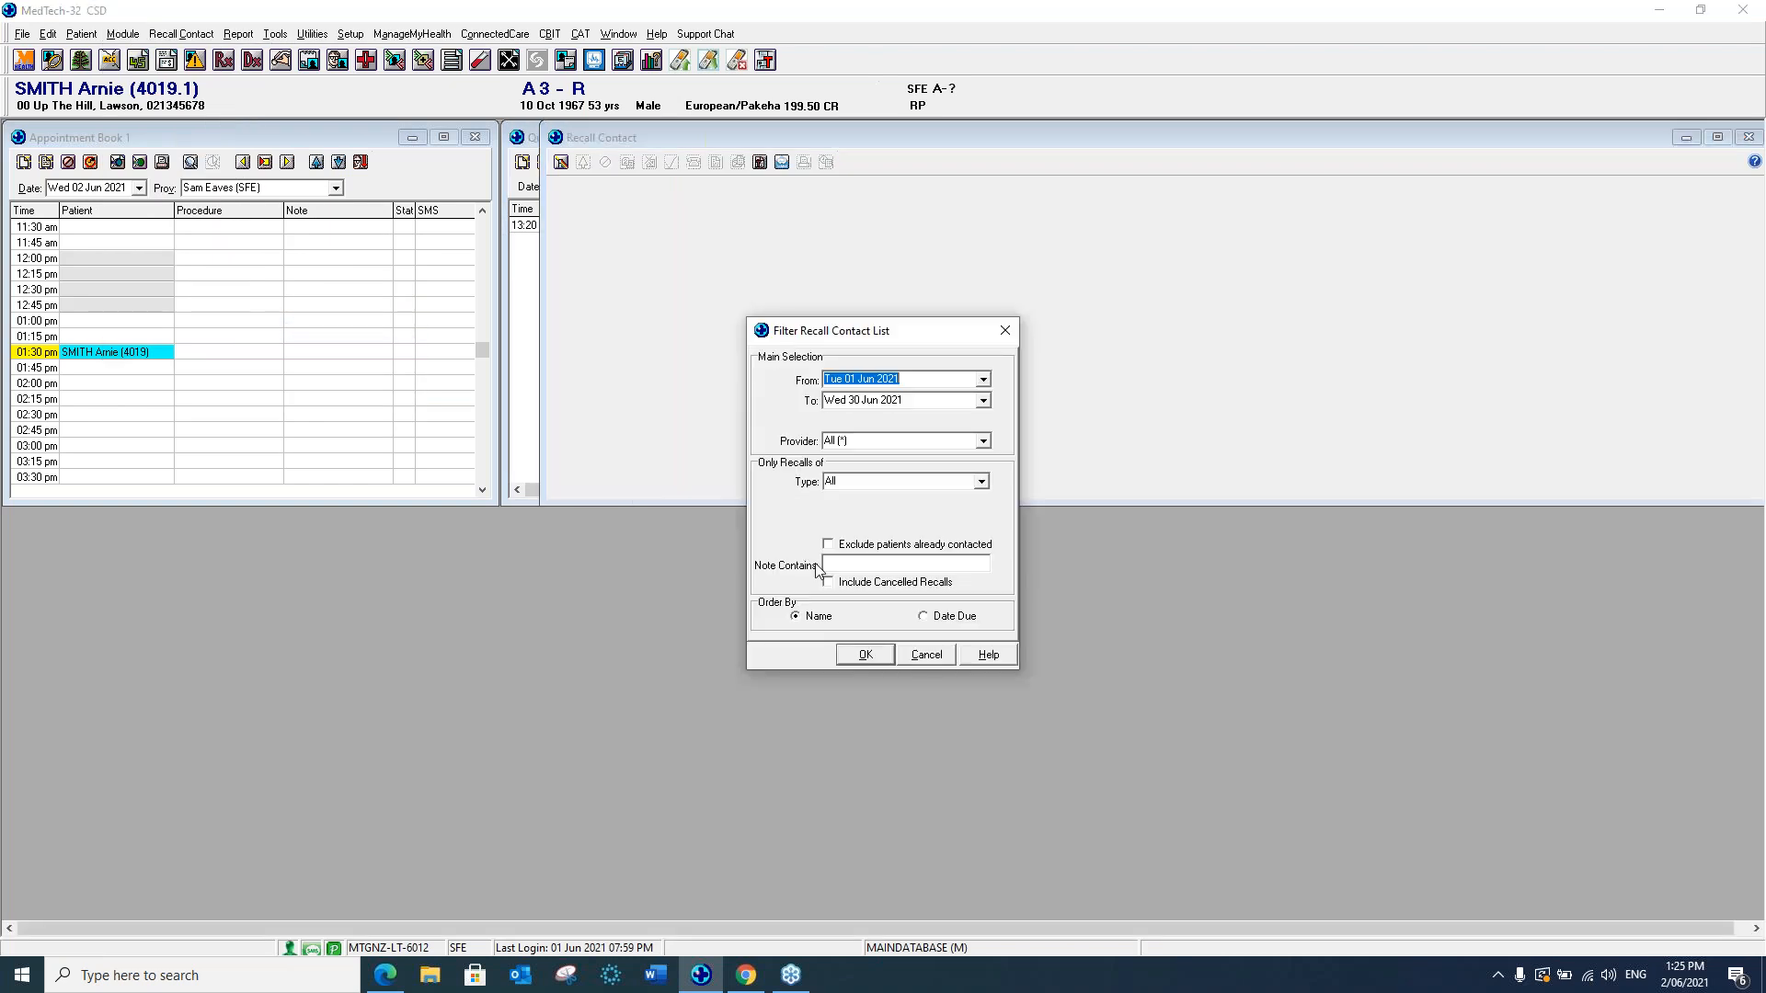
click(872, 657)
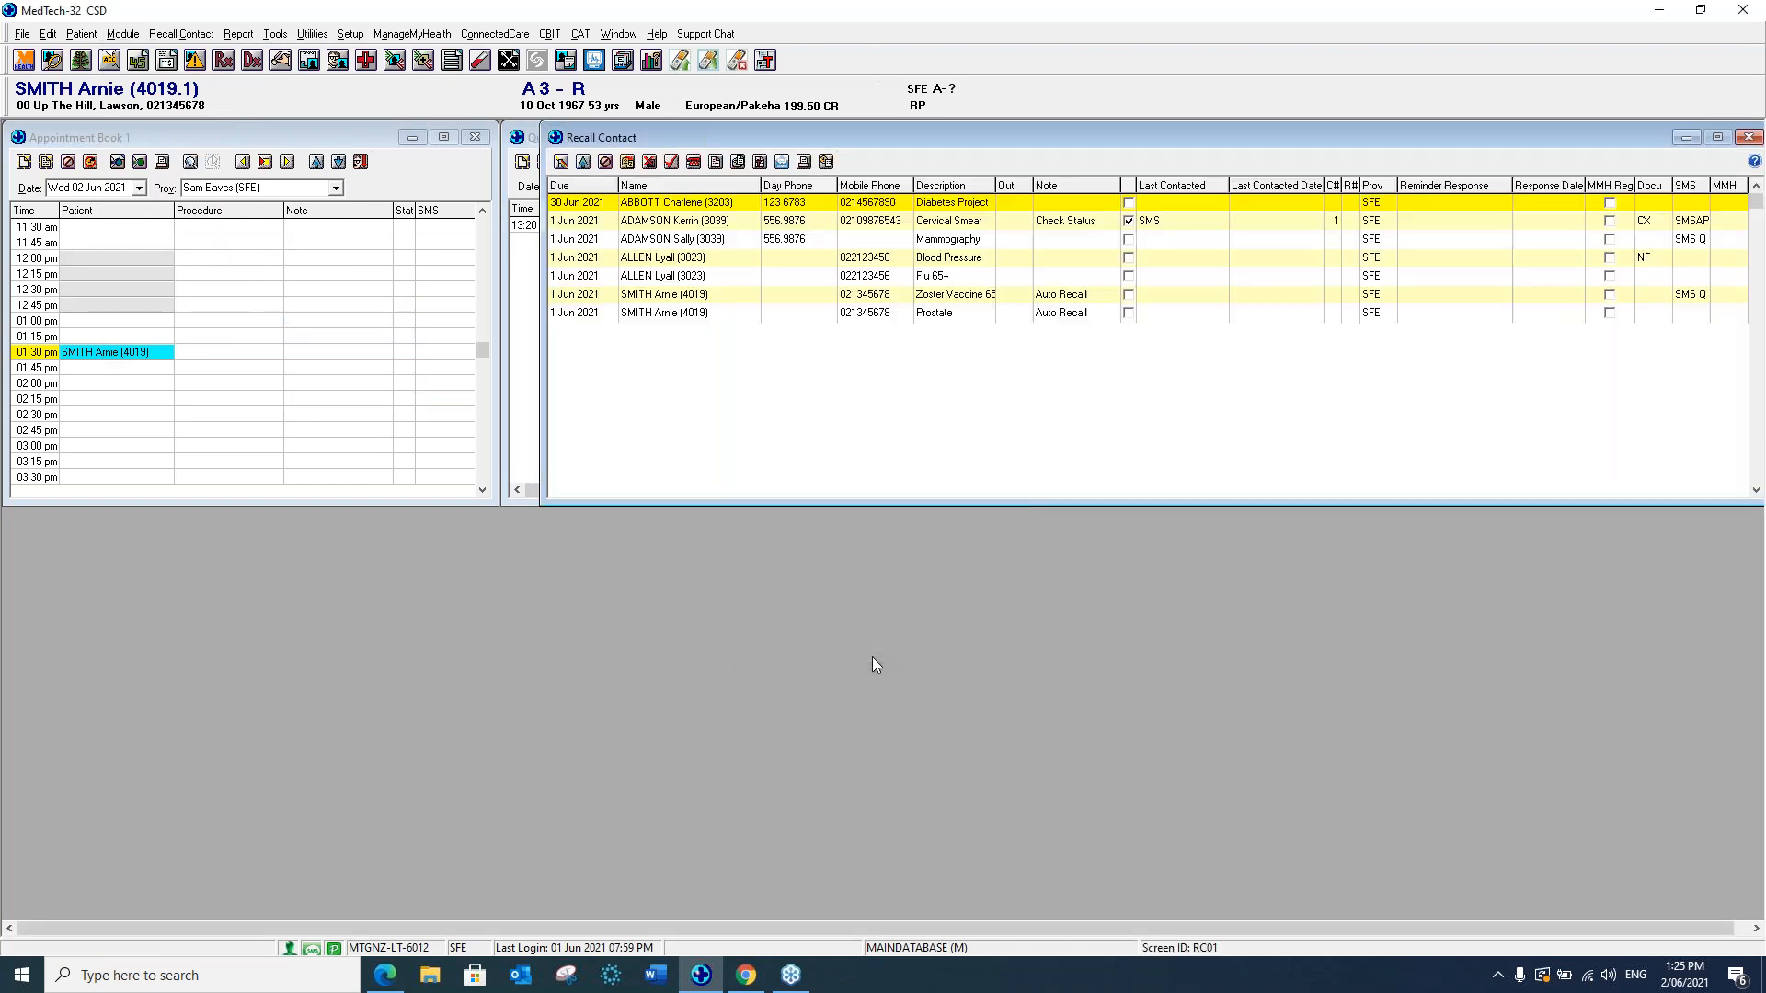
drag(1090, 135, 734, 135)
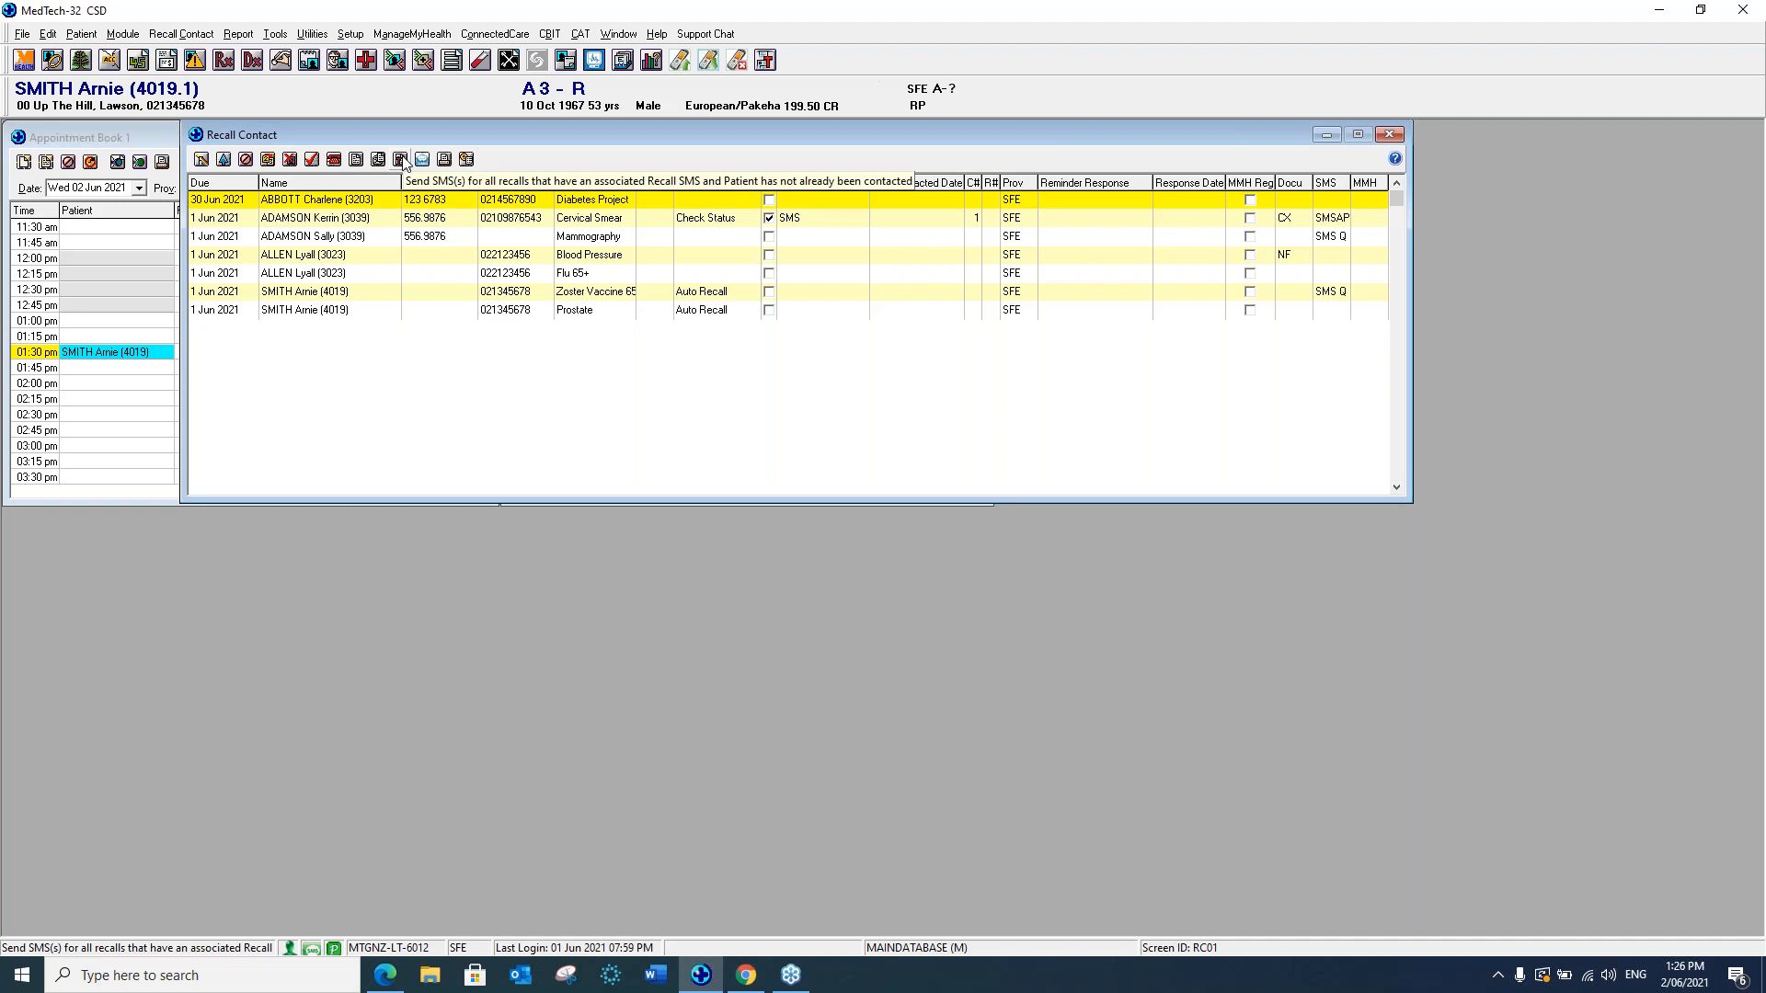
click(769, 239)
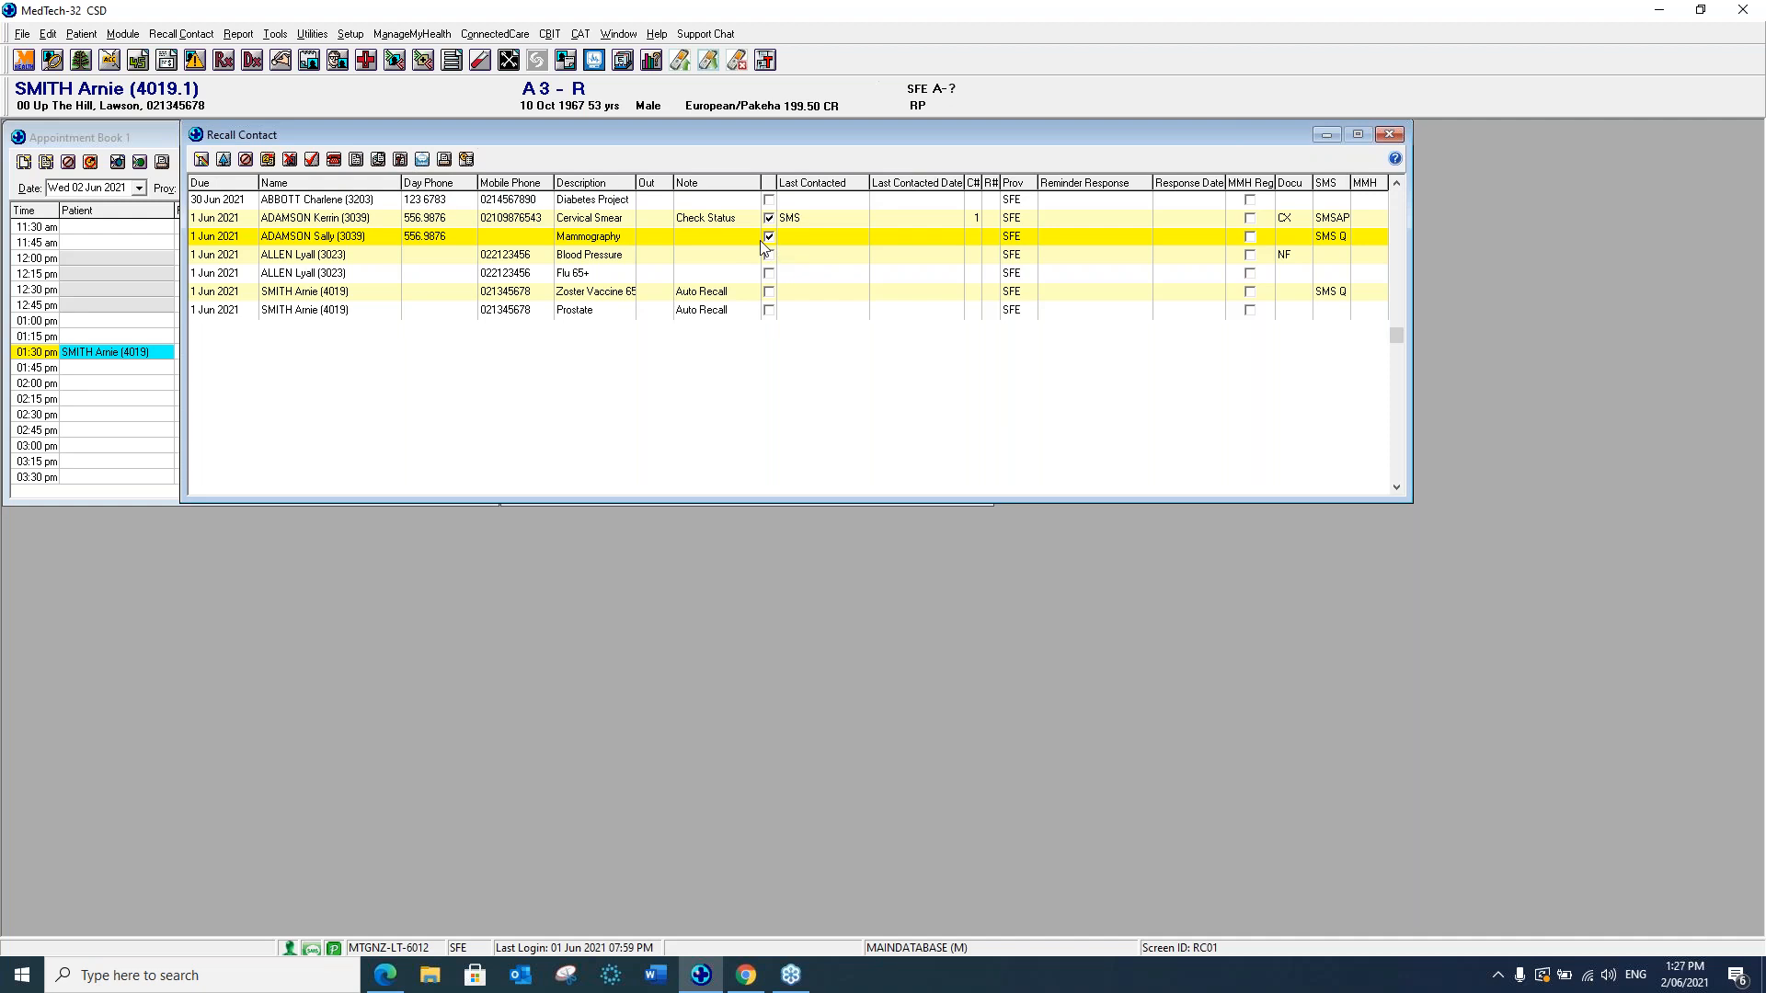
click(1392, 137)
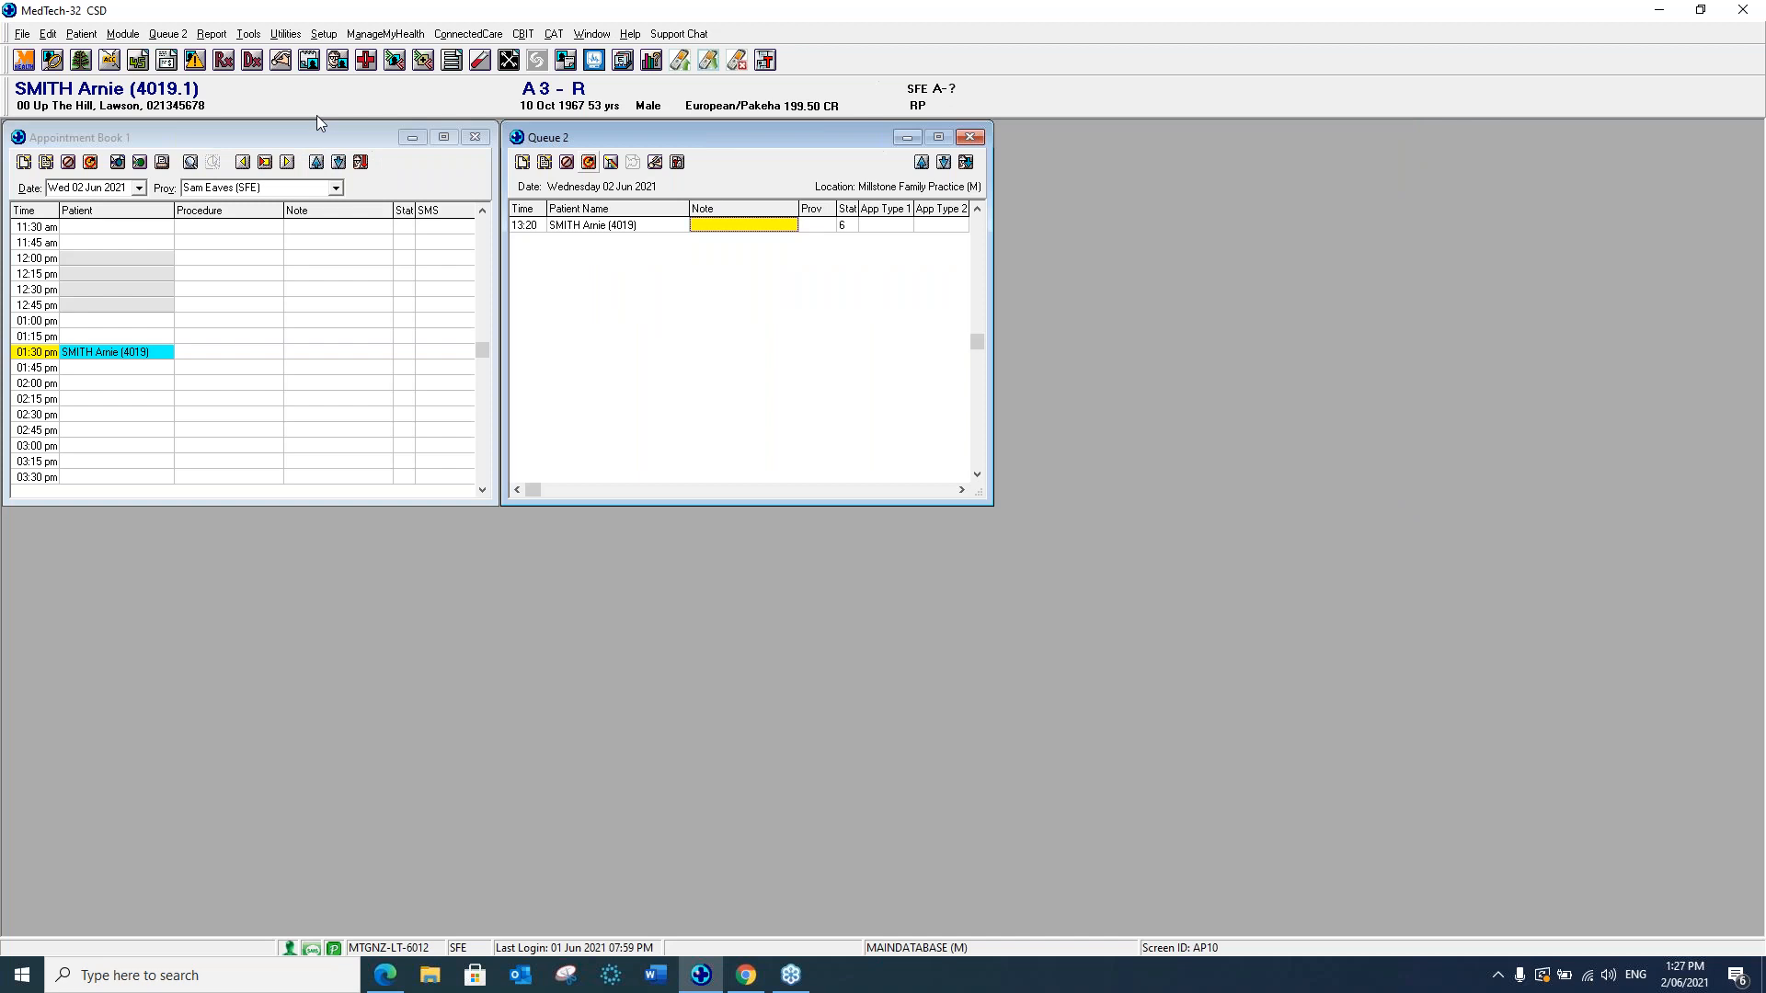
Open the Query Builder and load the saved *Text Query from the Query Store.
click(246, 34)
click(280, 161)
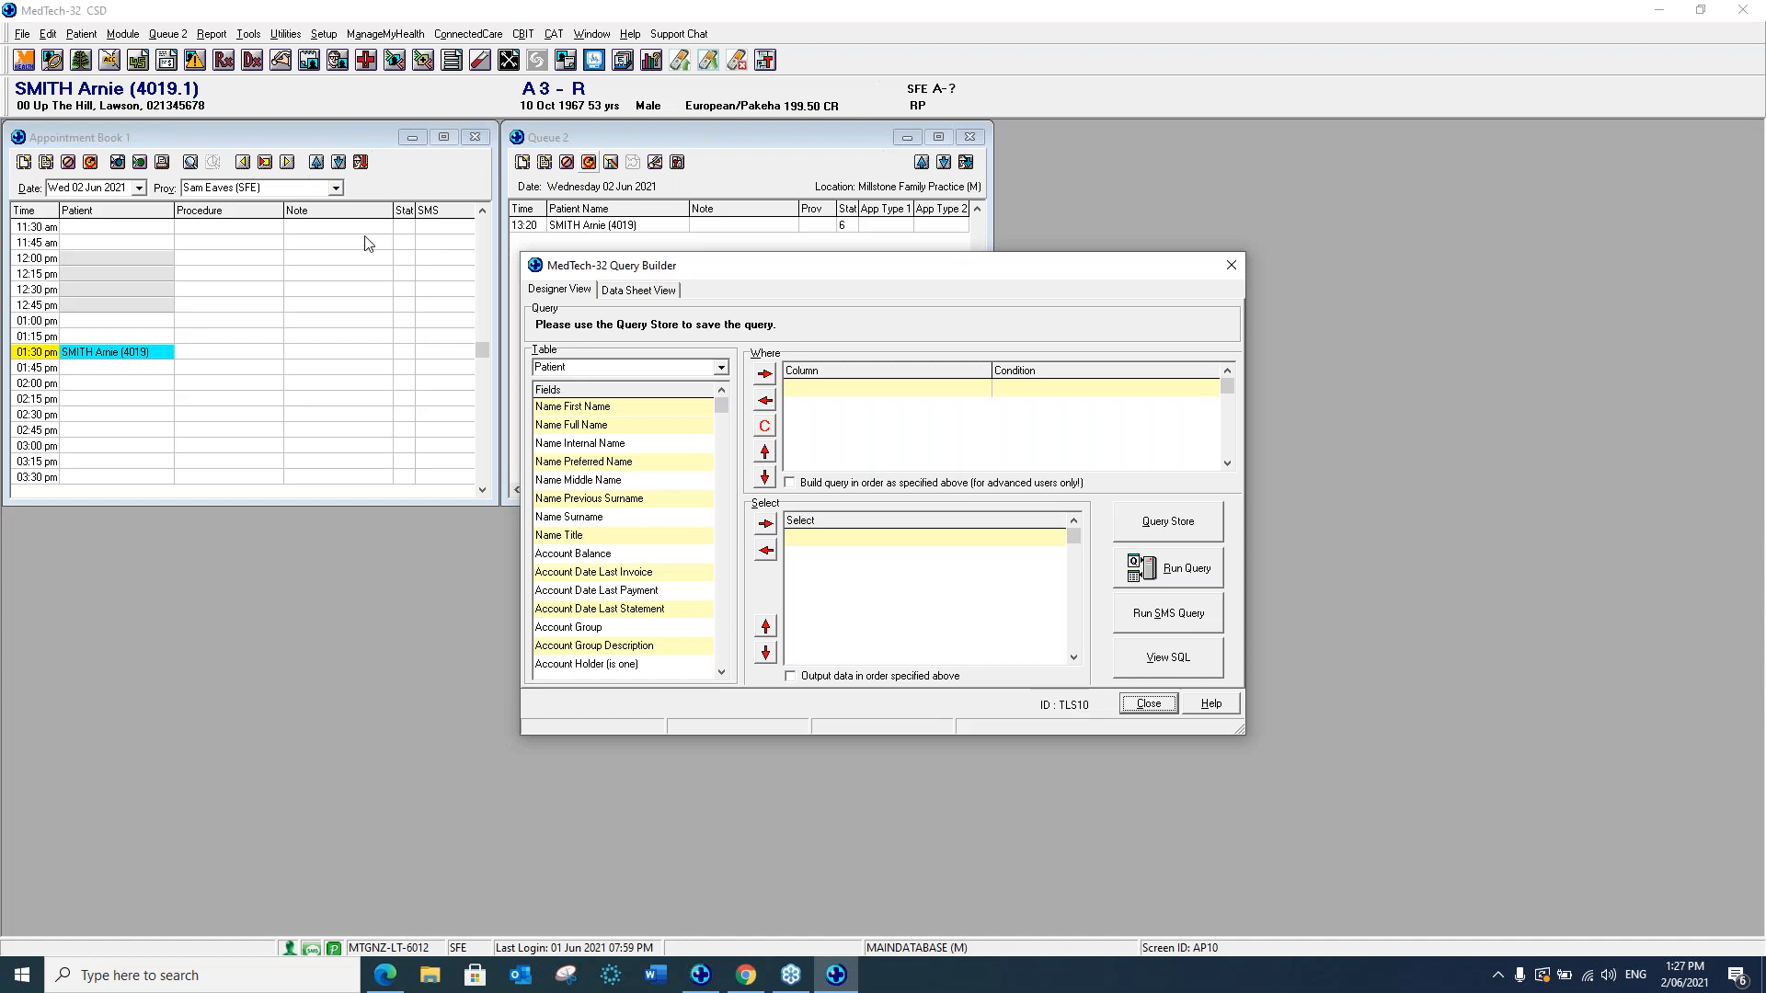
click(1182, 528)
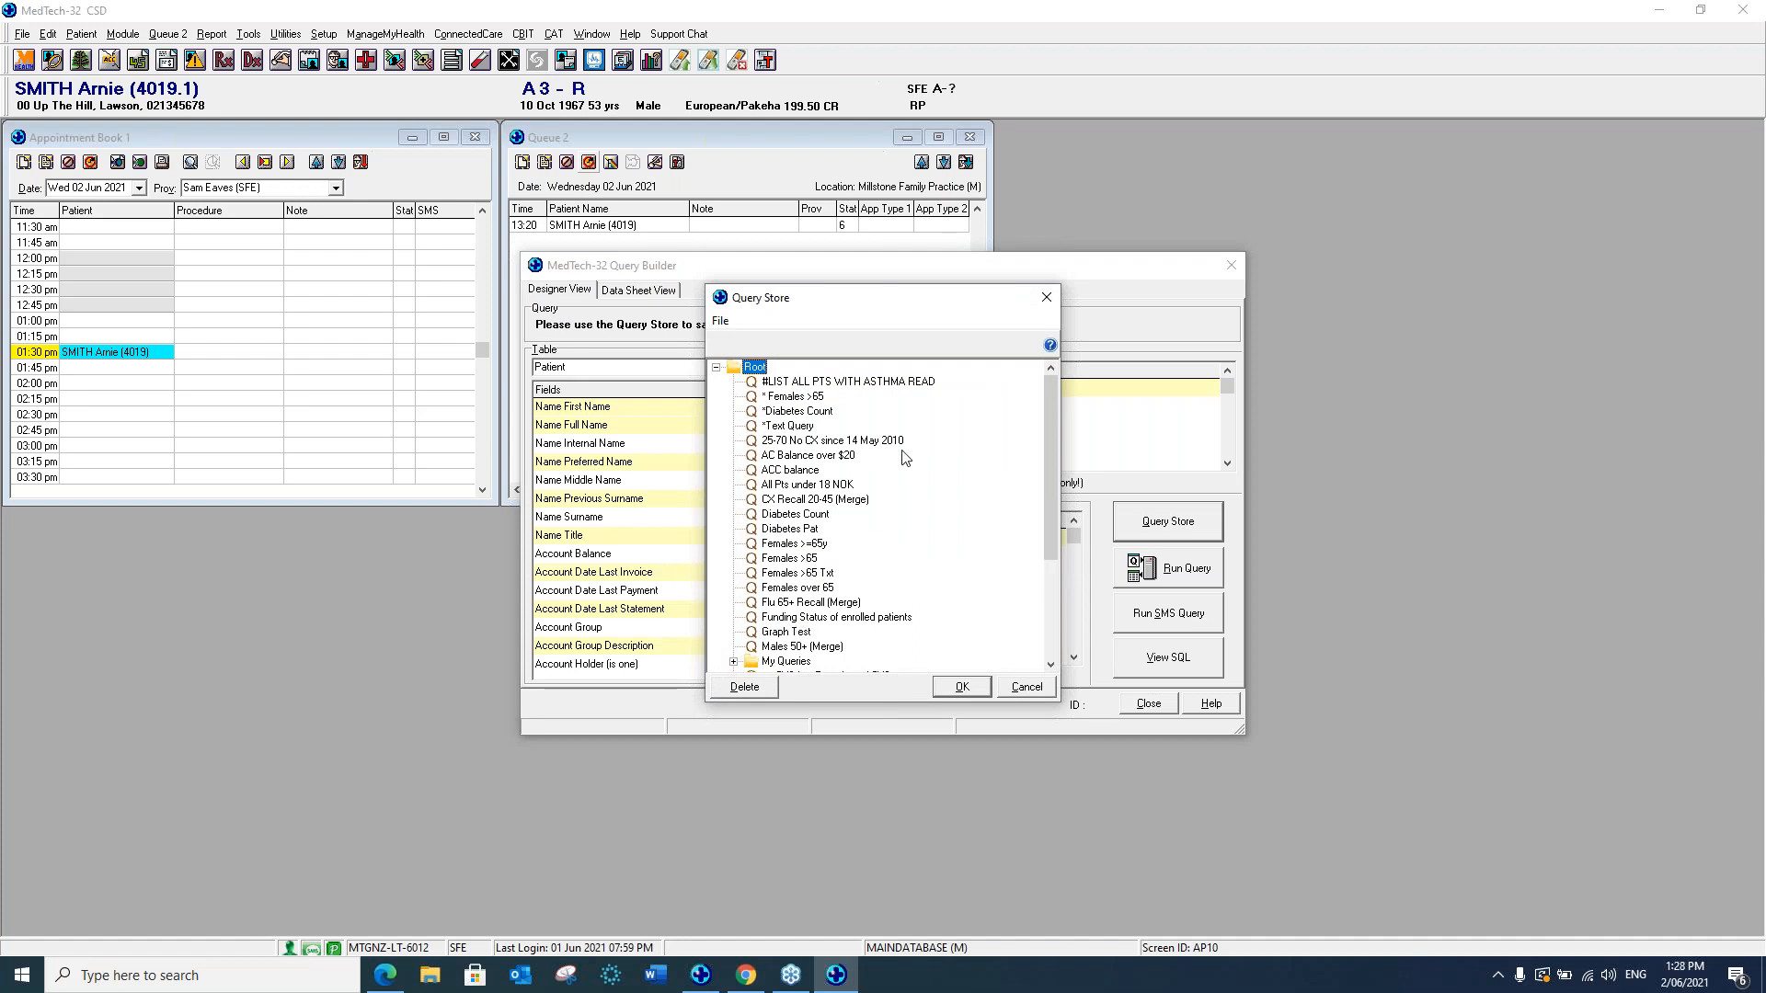
click(782, 430)
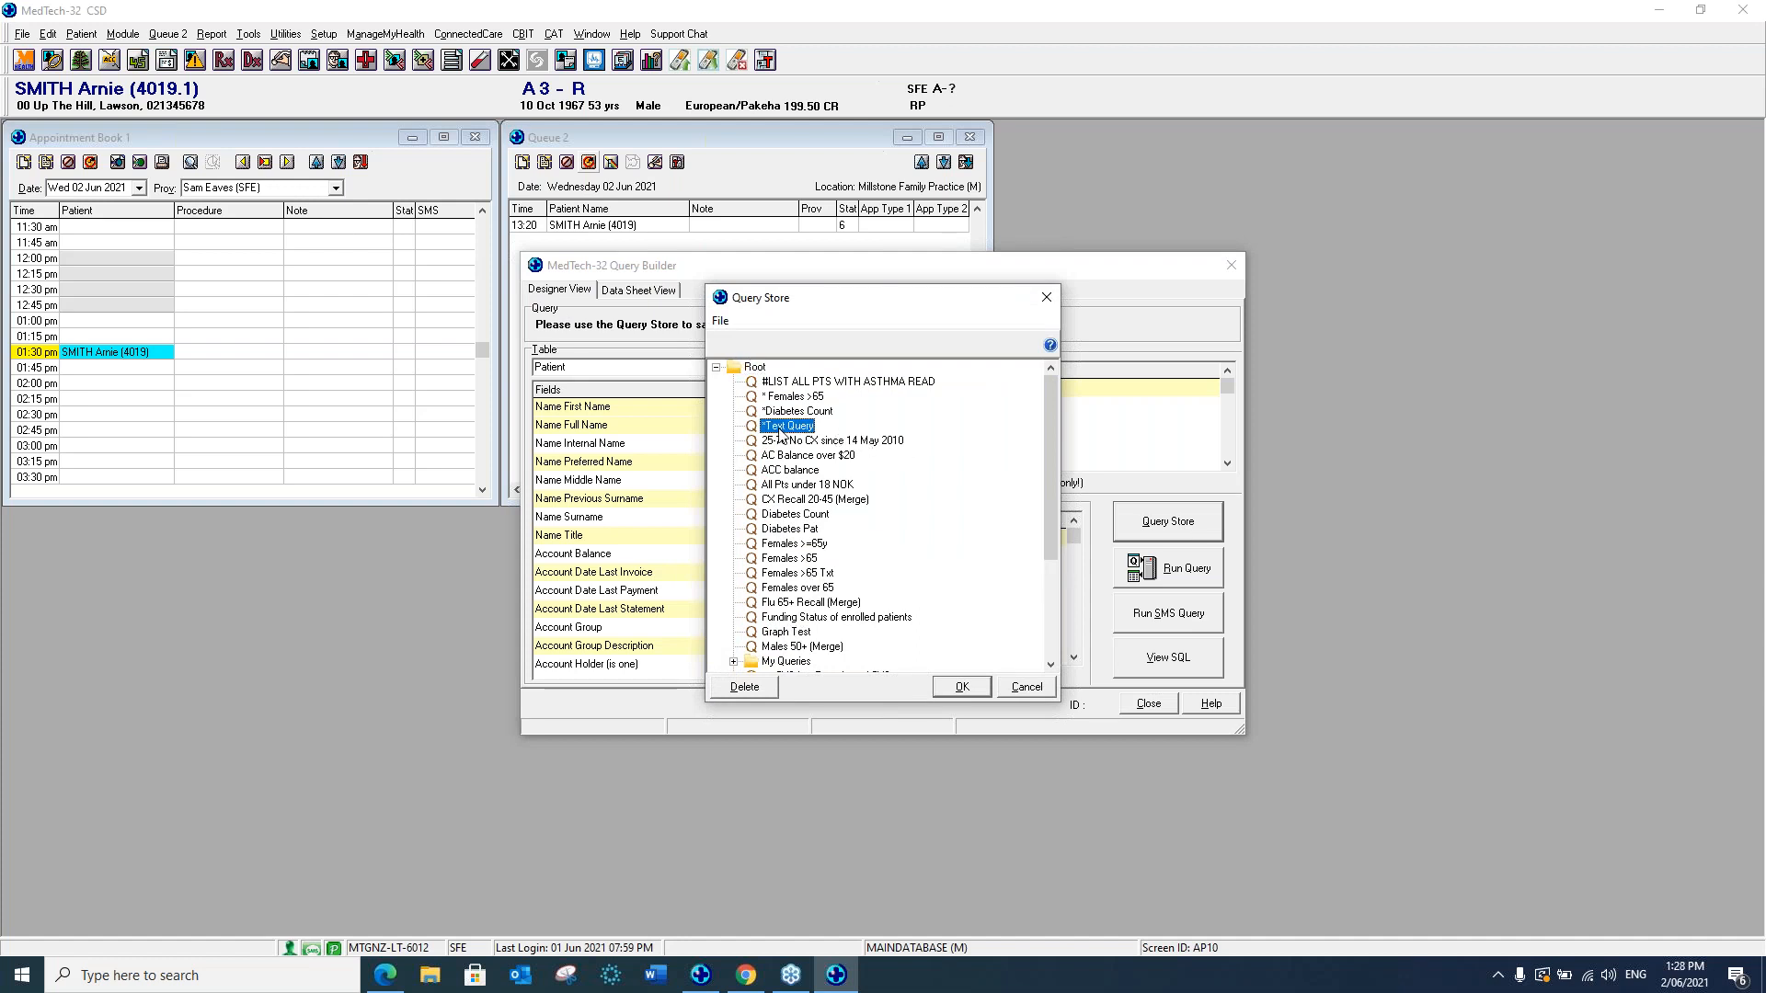
click(961, 688)
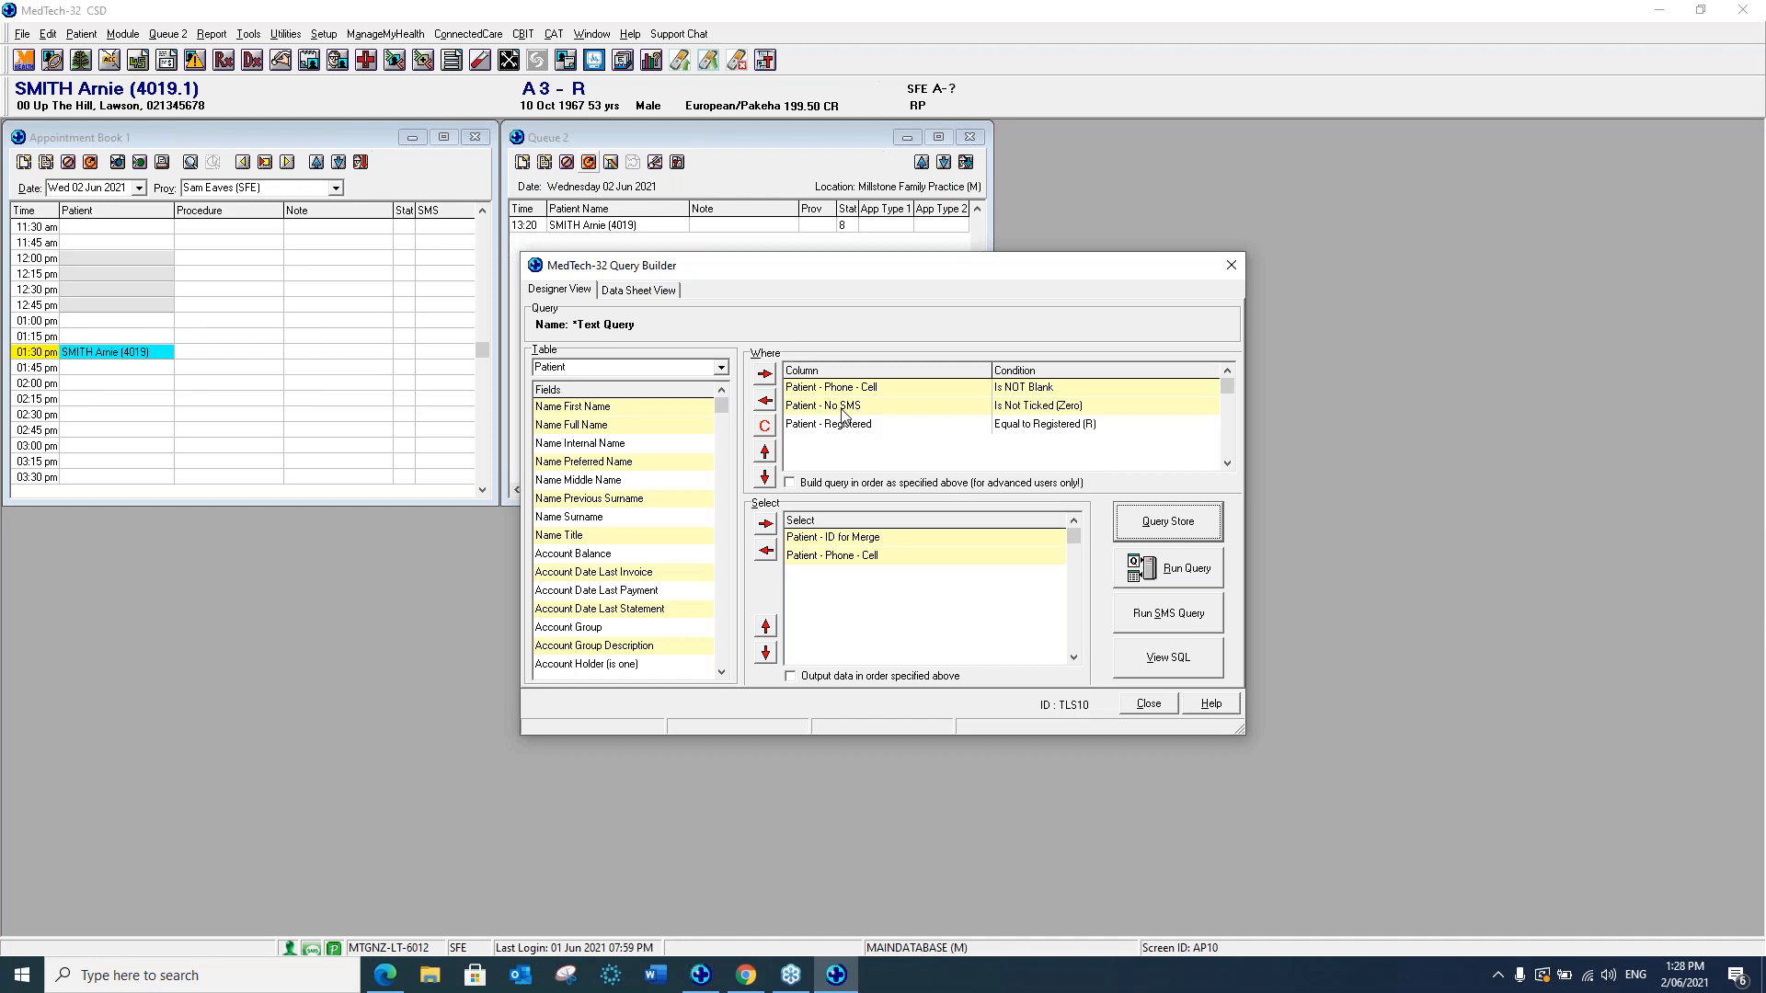
Examine the fields available in the No SMS Outbox and SMS Inbox query tables.
click(721, 369)
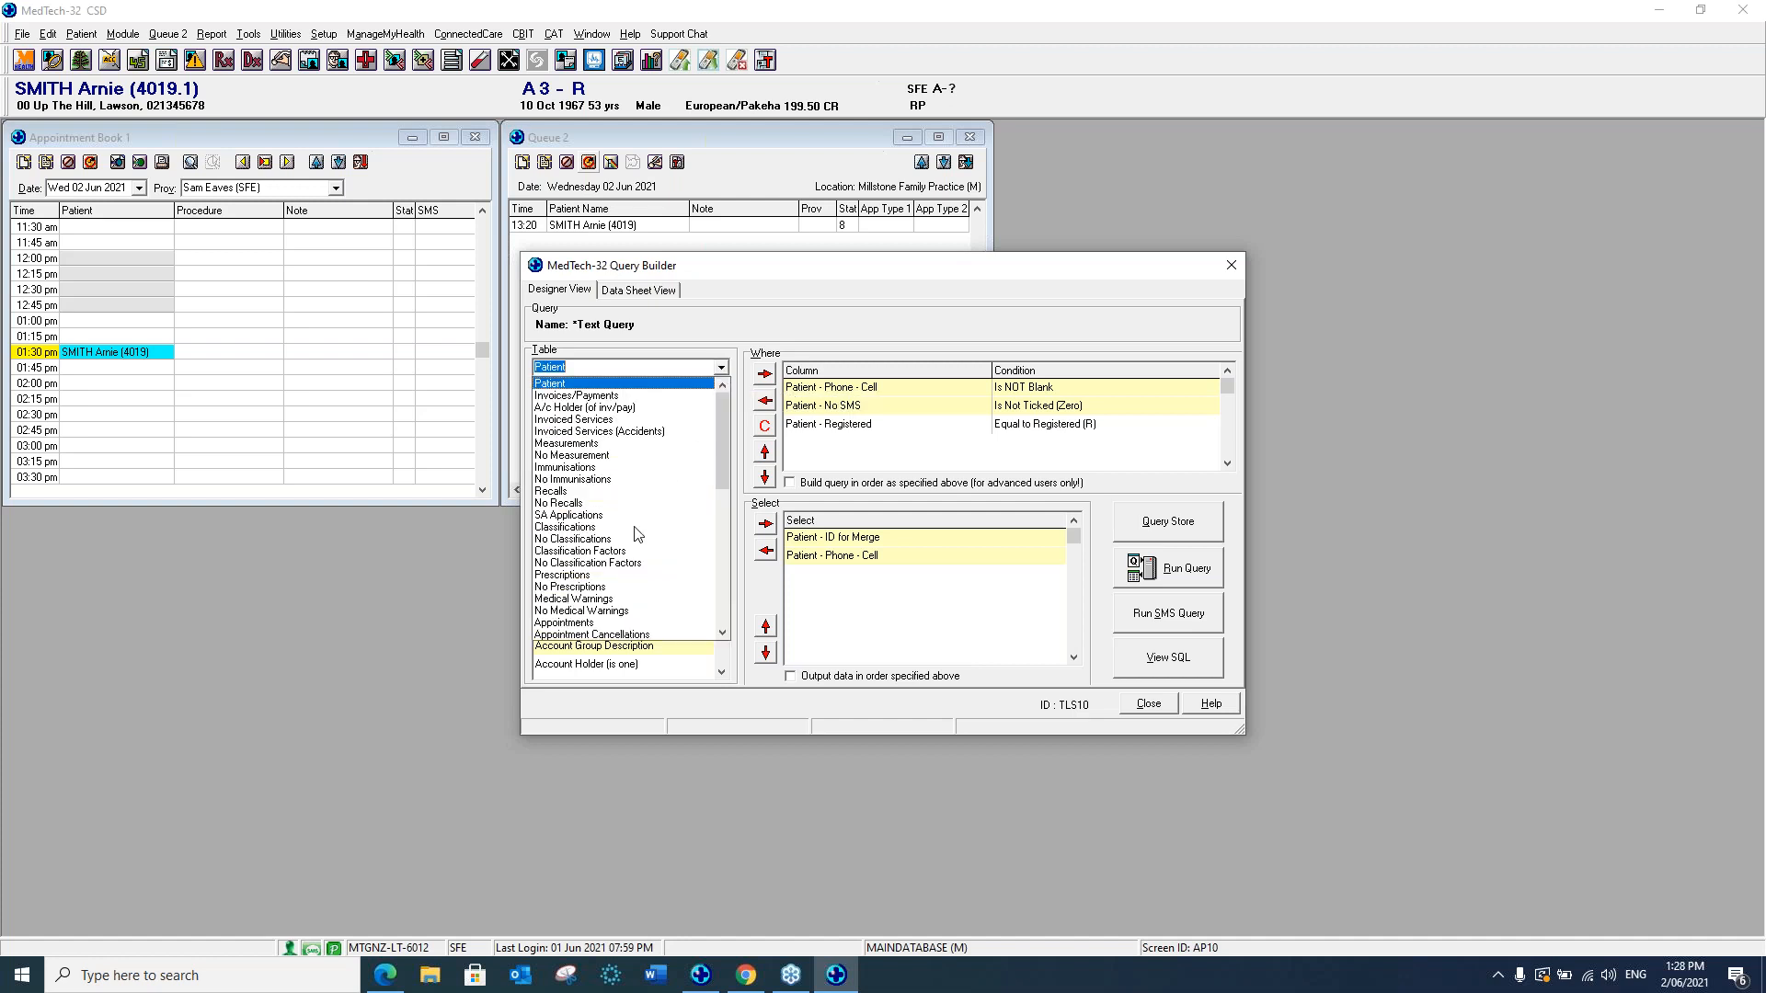
click(723, 634)
click(723, 634)
click(723, 634)
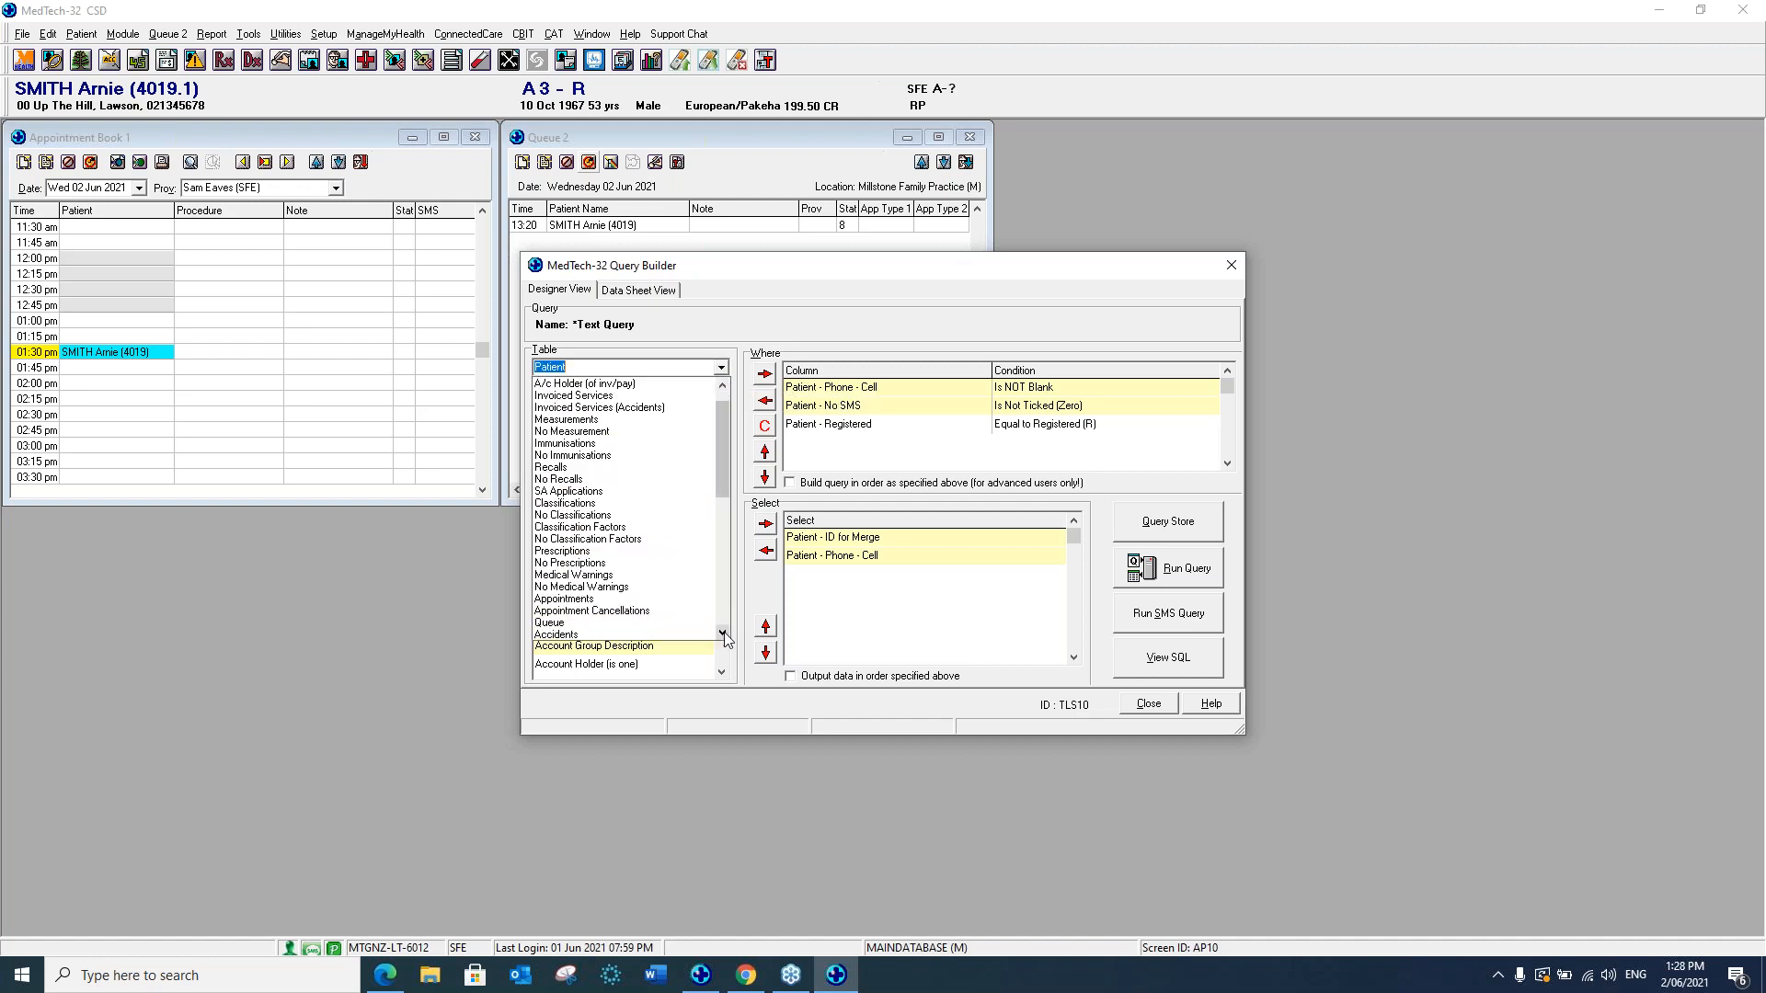
click(723, 634)
click(723, 634)
click(723, 634)
click(723, 634)
click(723, 634)
click(723, 634)
click(723, 633)
click(723, 634)
click(723, 634)
click(723, 633)
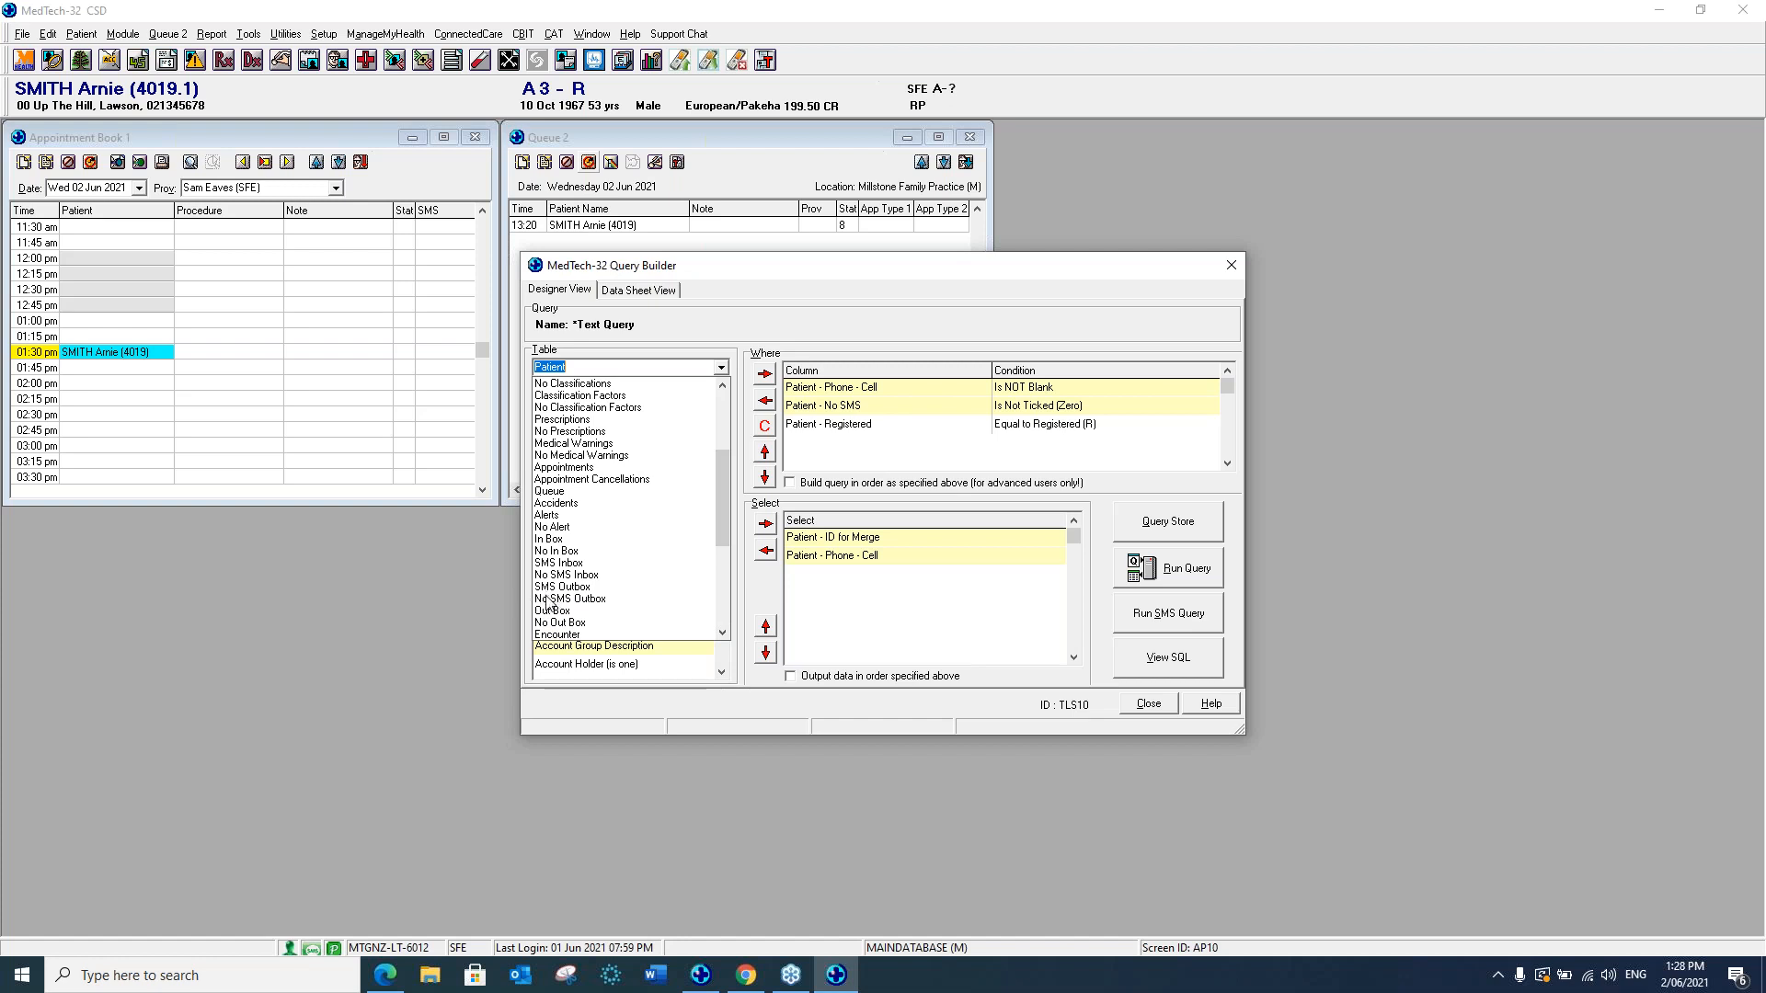
click(568, 598)
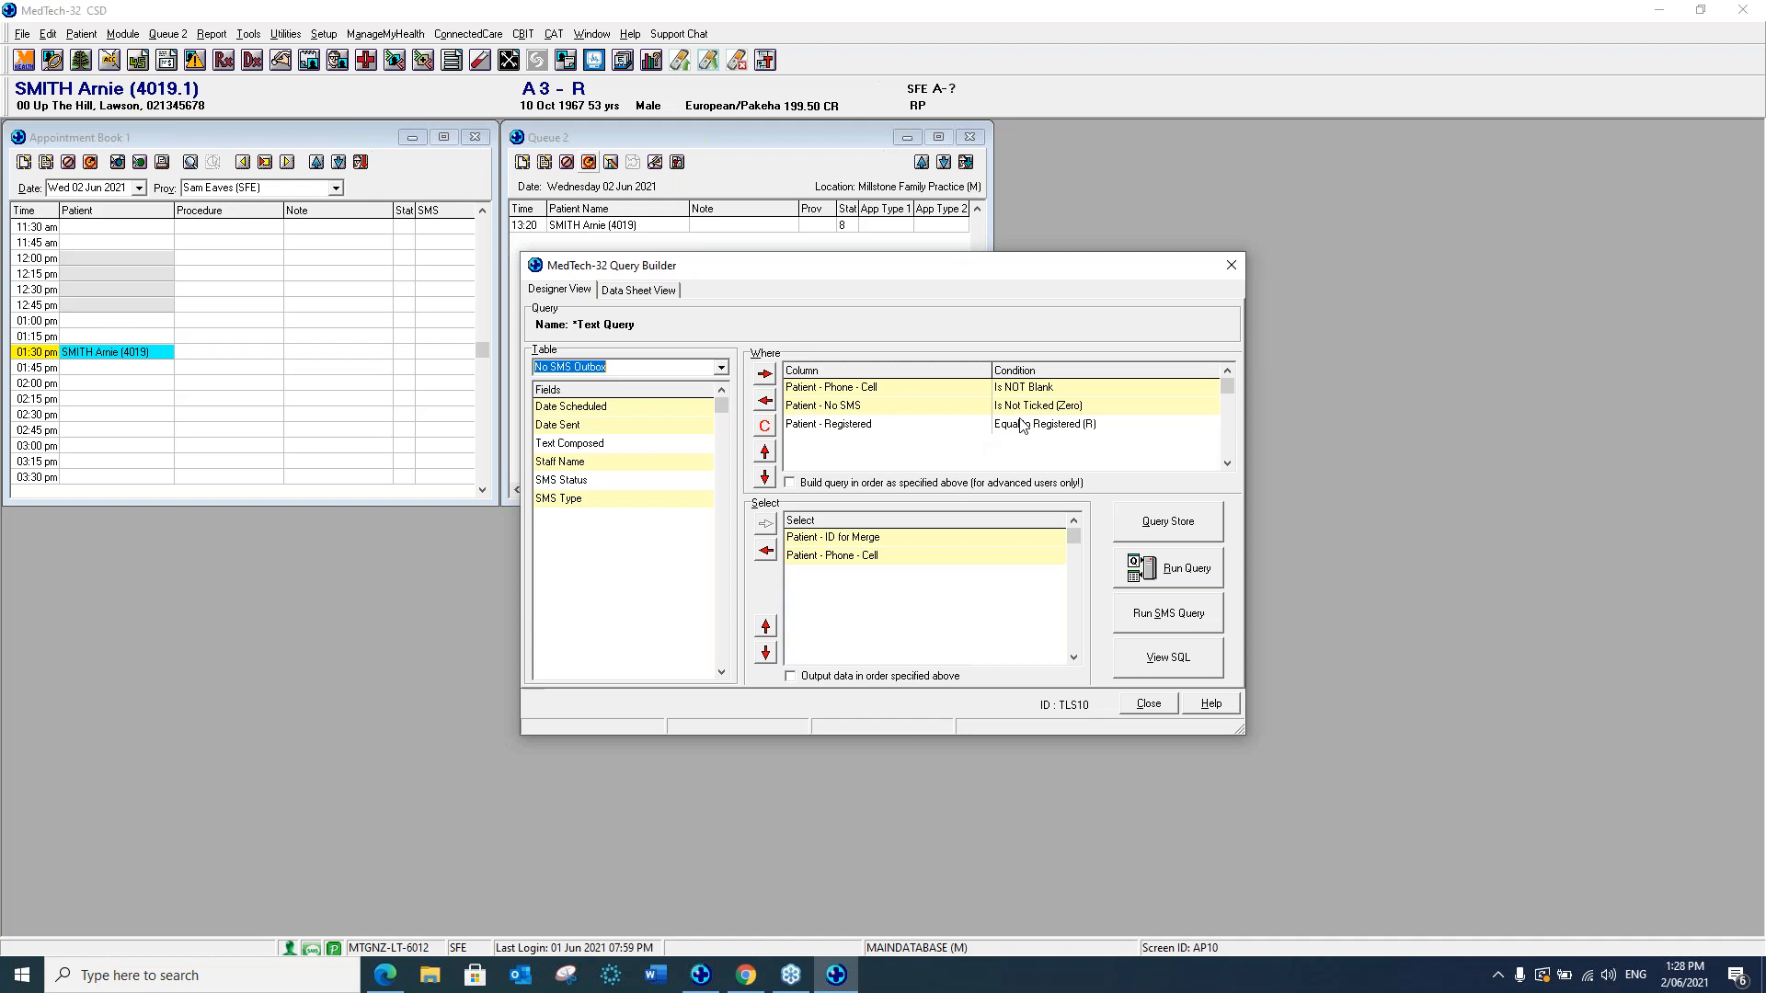
click(721, 368)
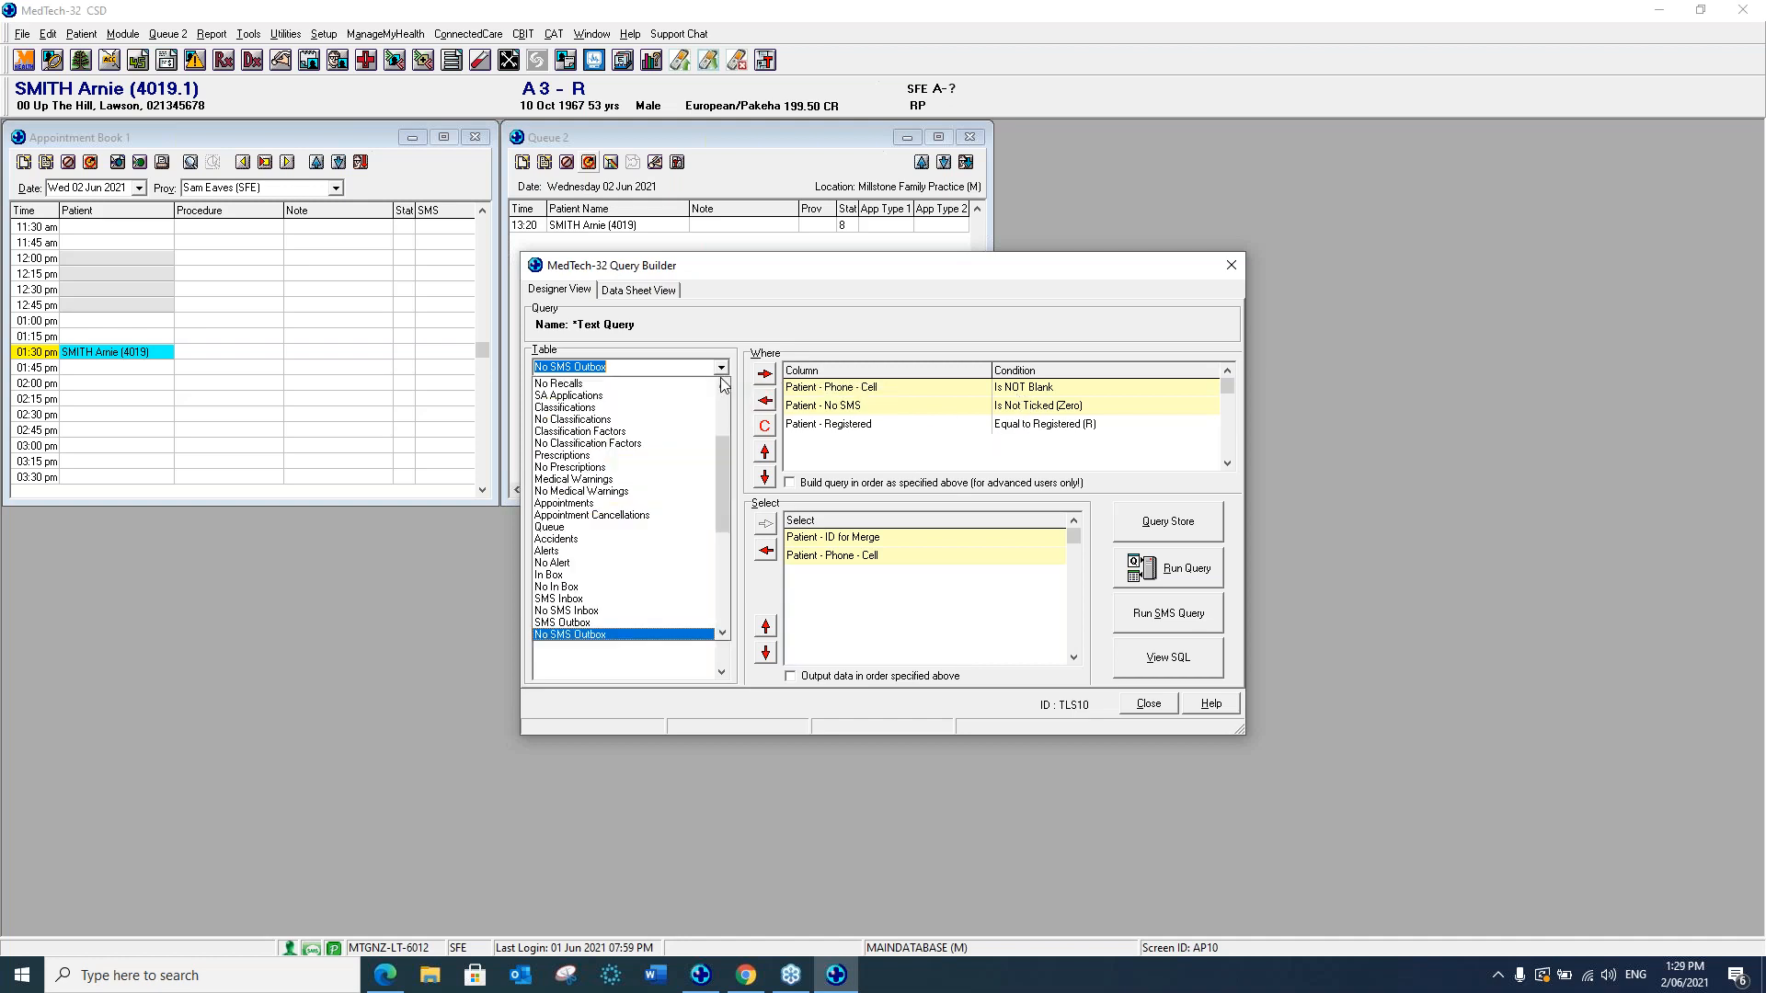
click(557, 599)
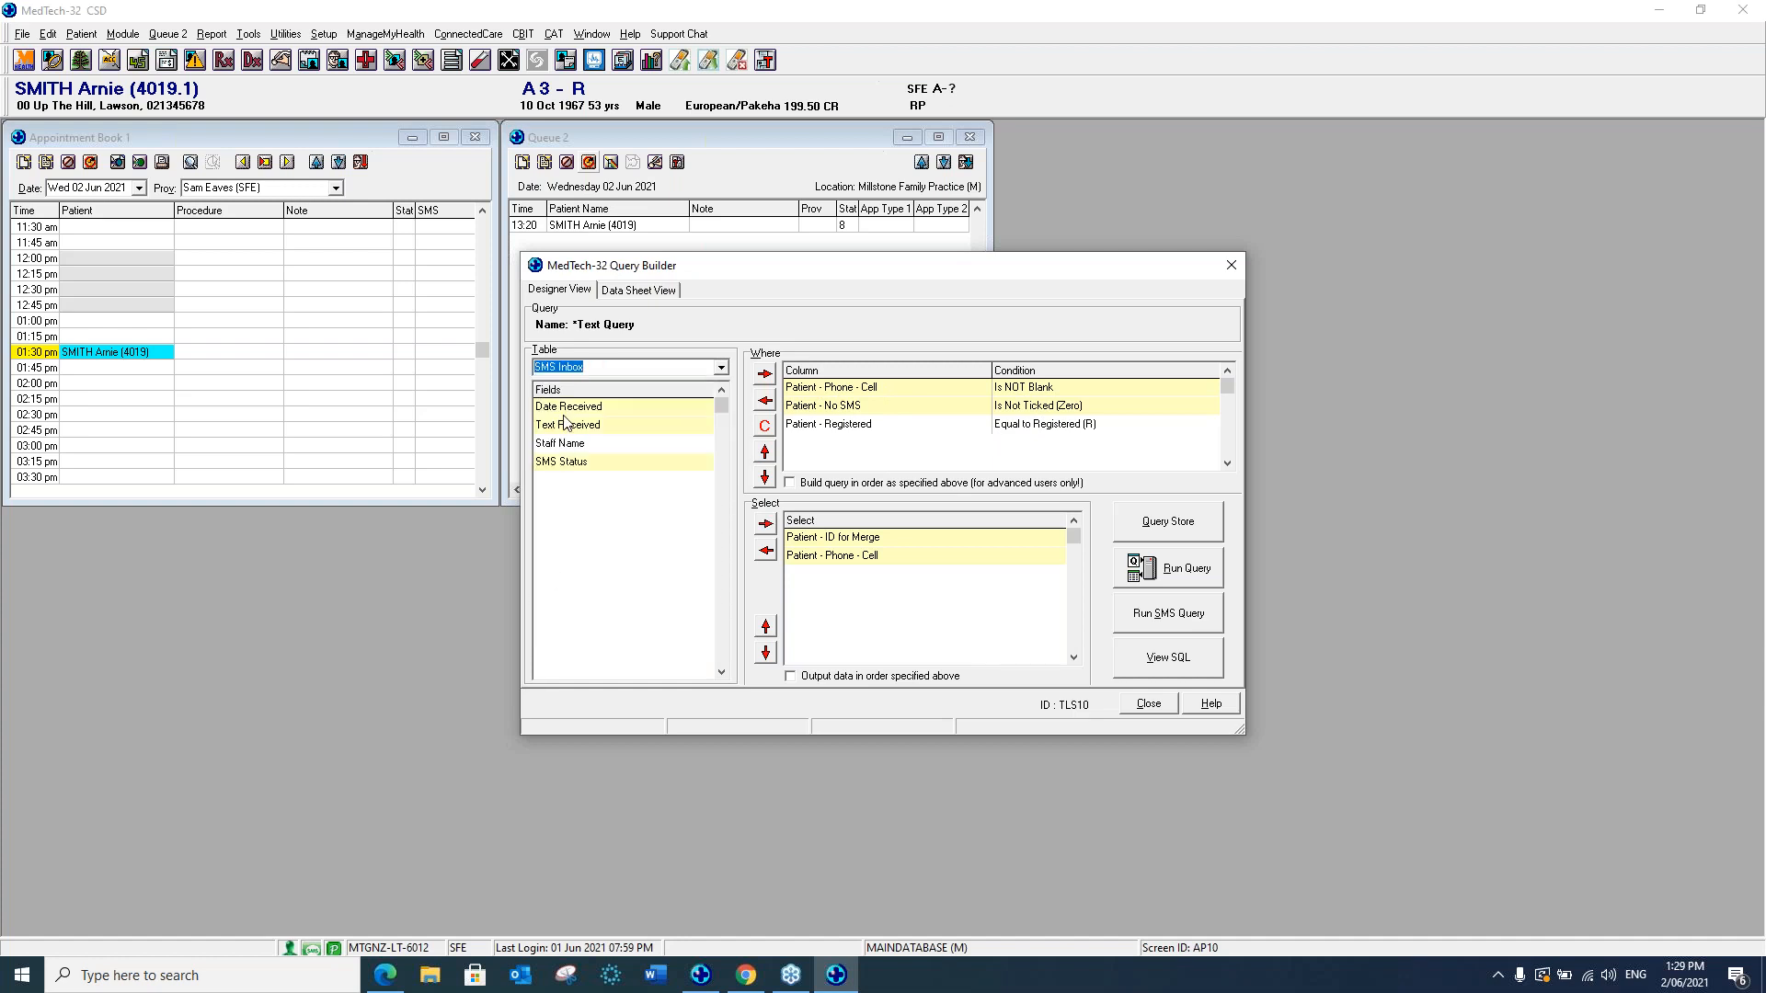
Look through the list of query tables for the other SMS inbox and outbox options.
click(722, 369)
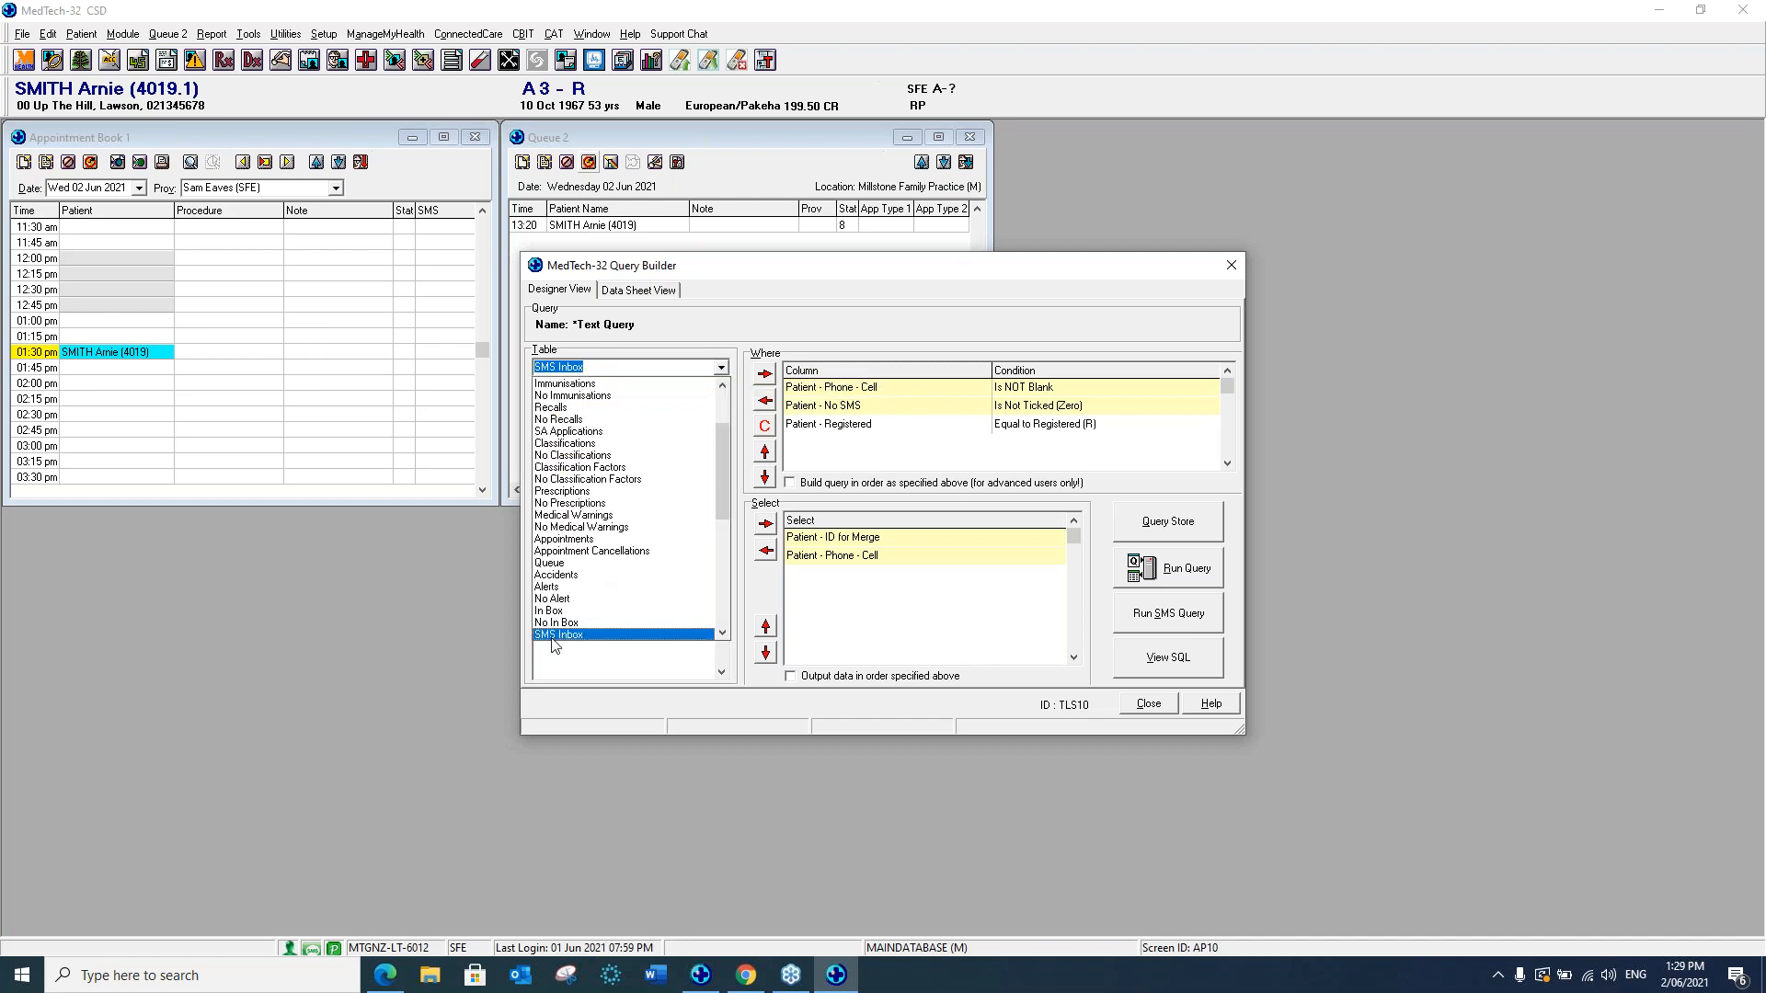
click(724, 632)
click(723, 633)
click(723, 633)
click(723, 633)
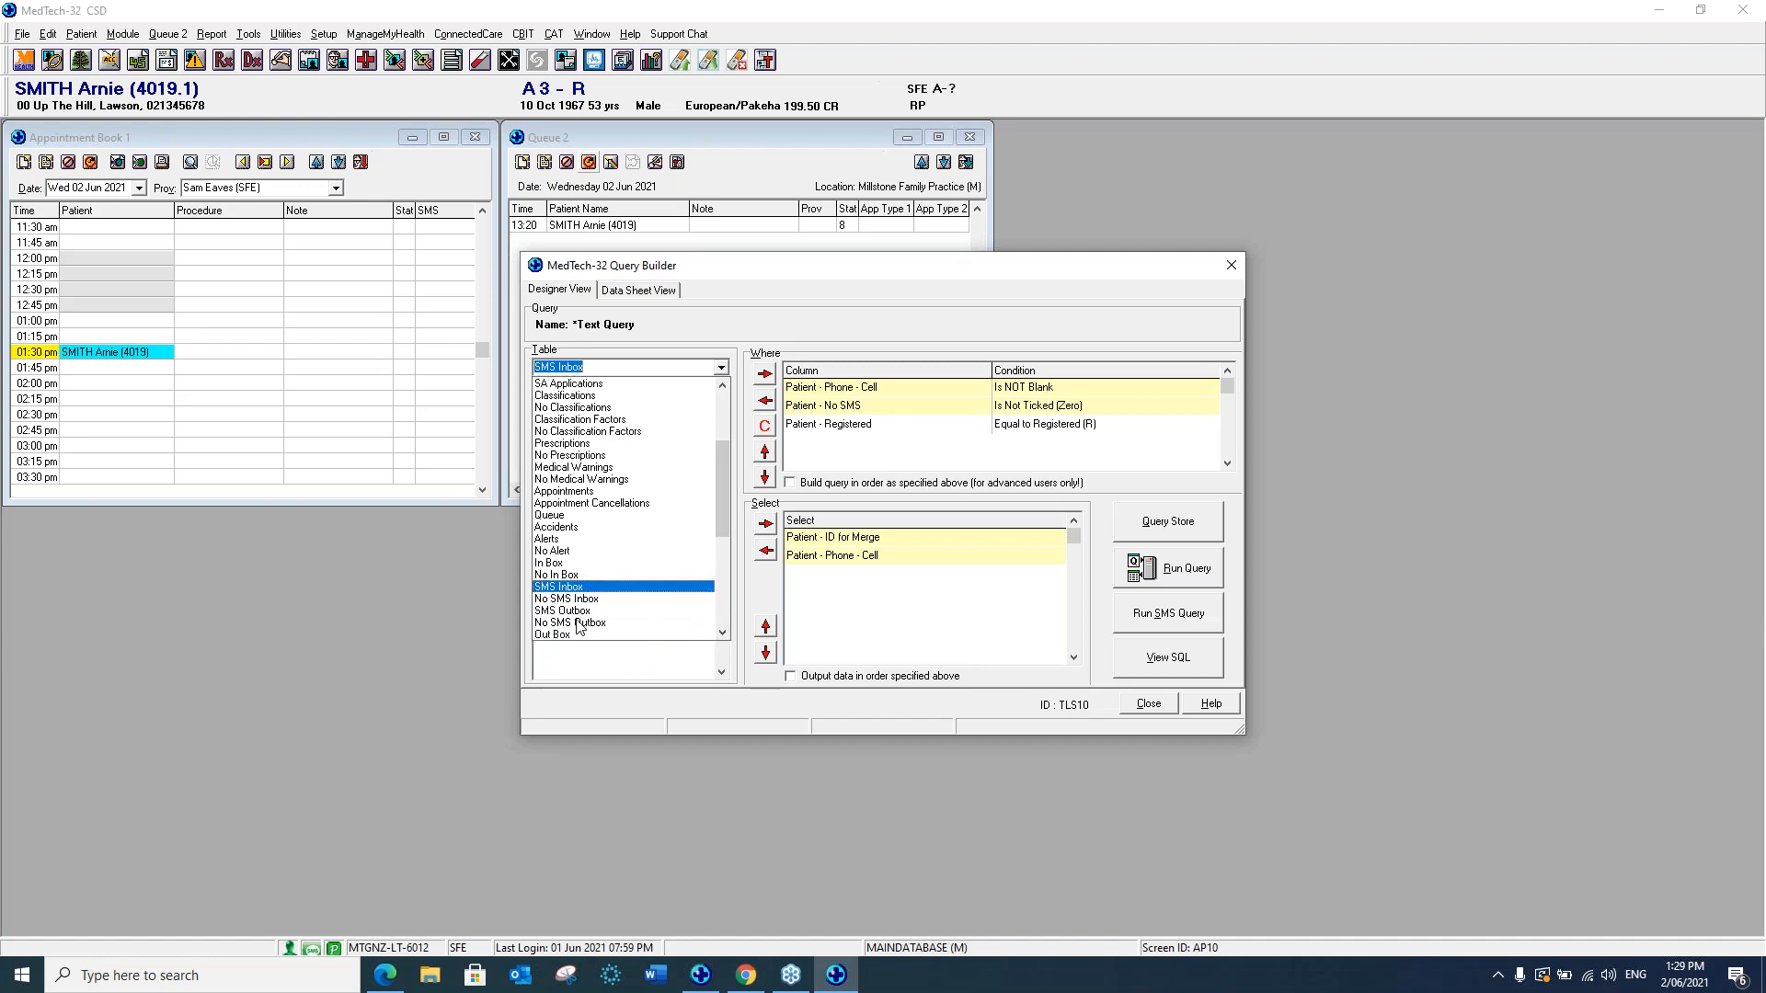
click(723, 633)
click(723, 633)
click(723, 633)
click(723, 633)
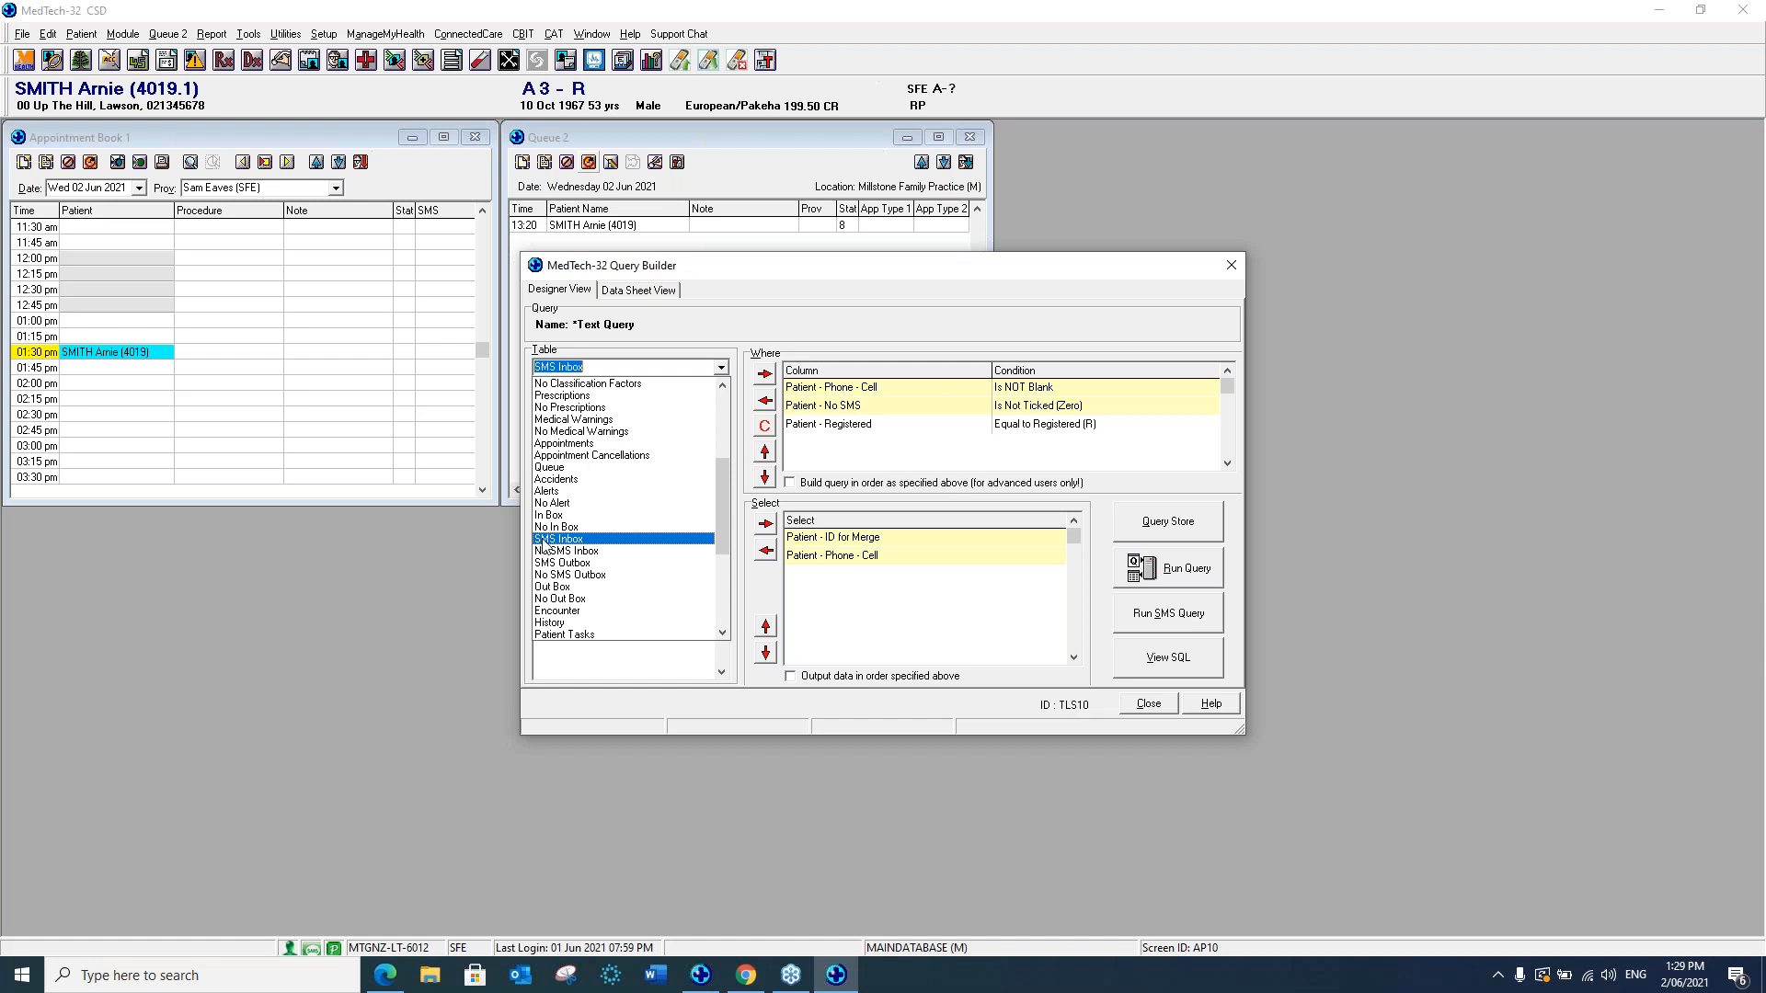
drag(722, 513, 610, 387)
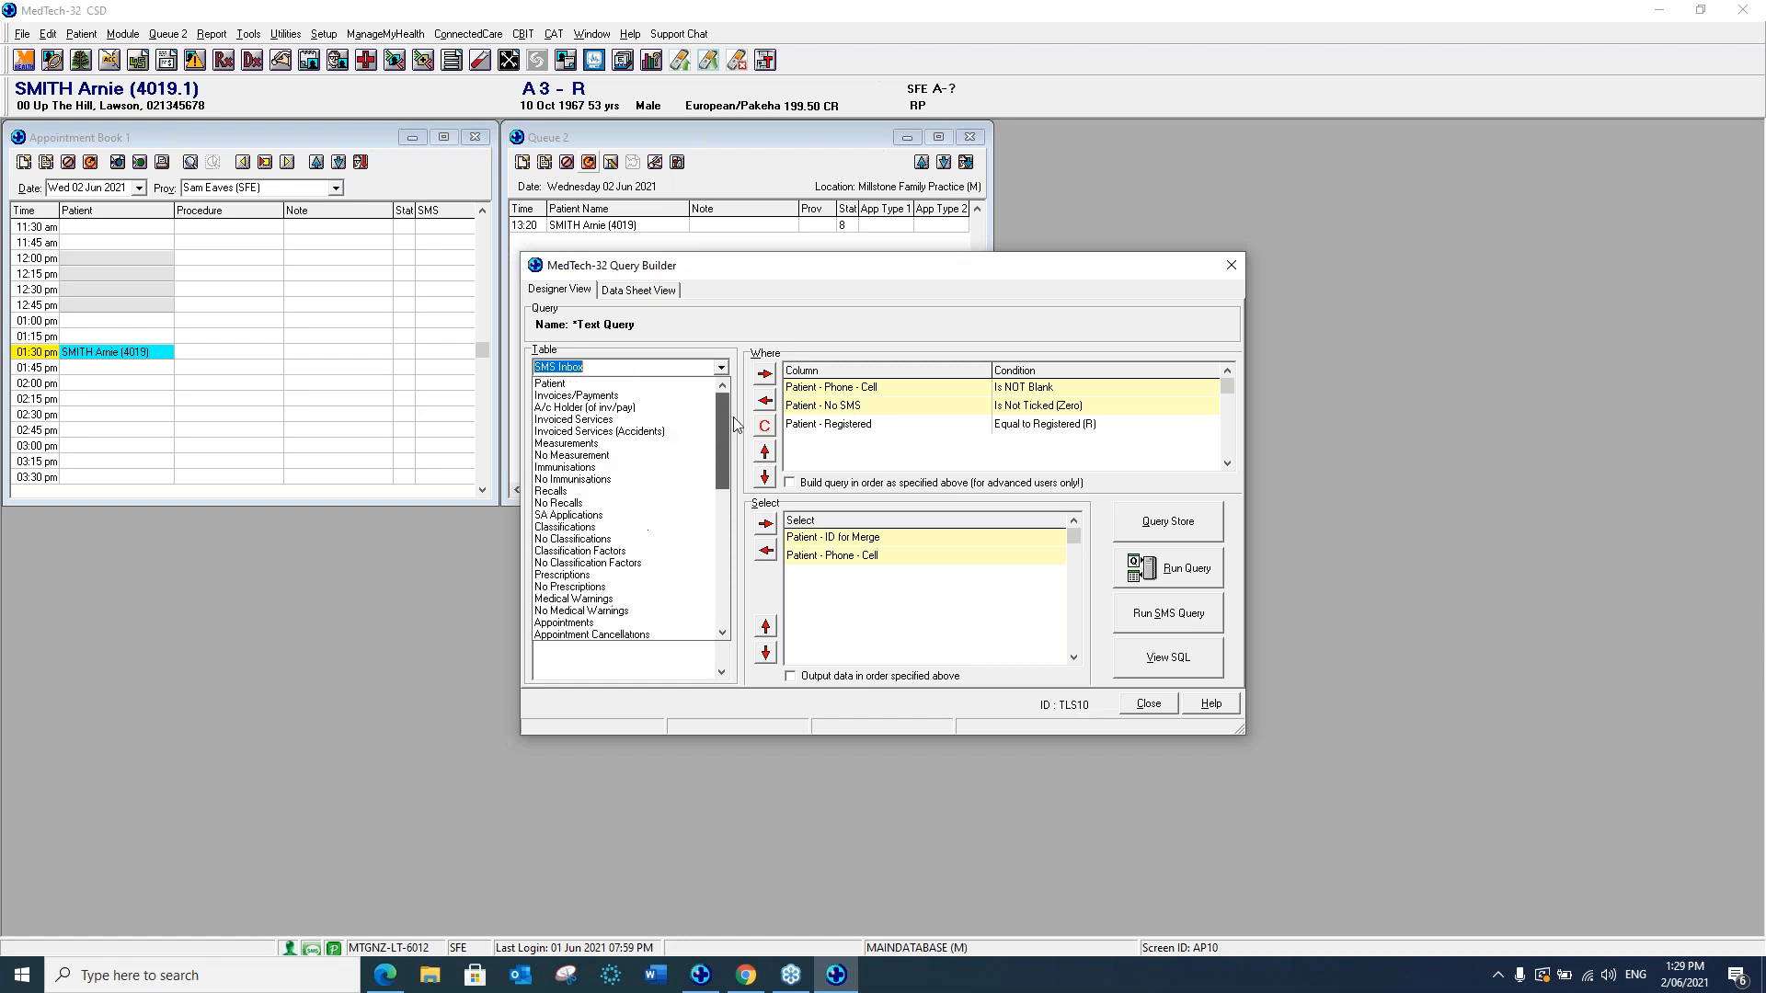
Switch back to the Patient table and add its No SMS field to the query's Where conditions.
click(557, 385)
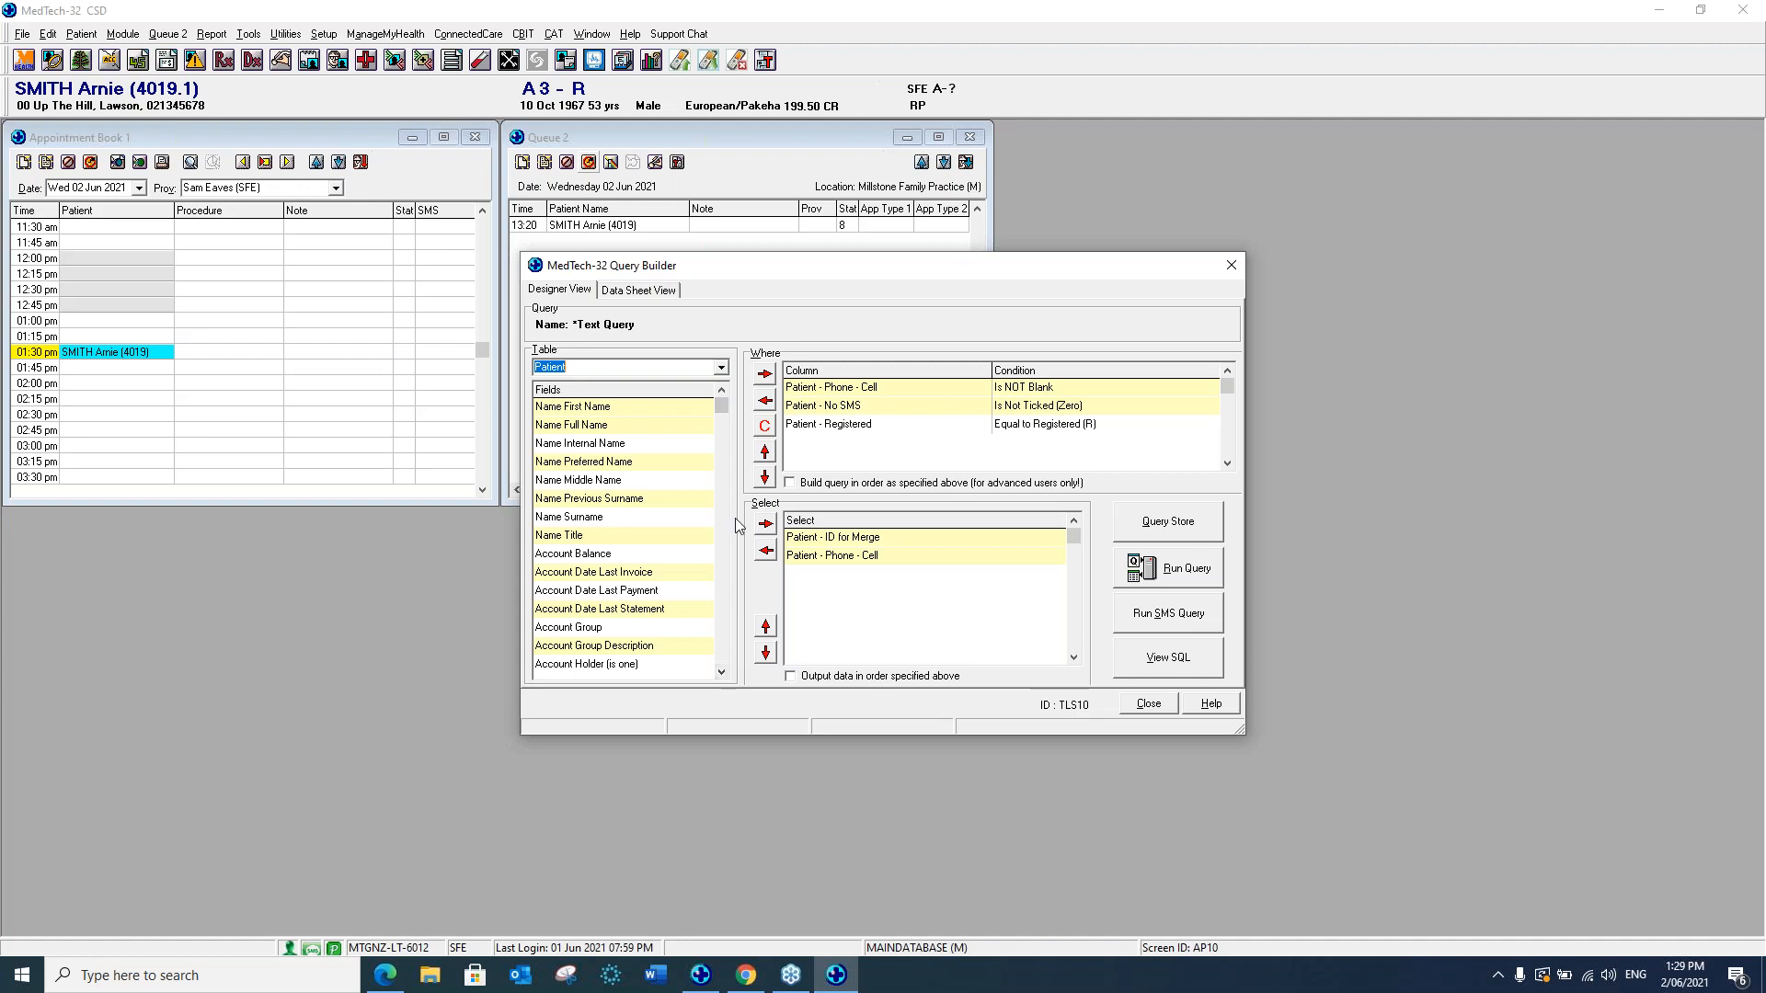
click(723, 643)
click(723, 643)
click(722, 643)
click(722, 643)
click(722, 643)
click(723, 643)
click(722, 643)
click(723, 643)
click(722, 643)
click(722, 643)
click(722, 643)
click(722, 643)
click(722, 643)
click(722, 643)
click(723, 460)
click(723, 460)
click(723, 460)
scroll(722, 460, up, 5)
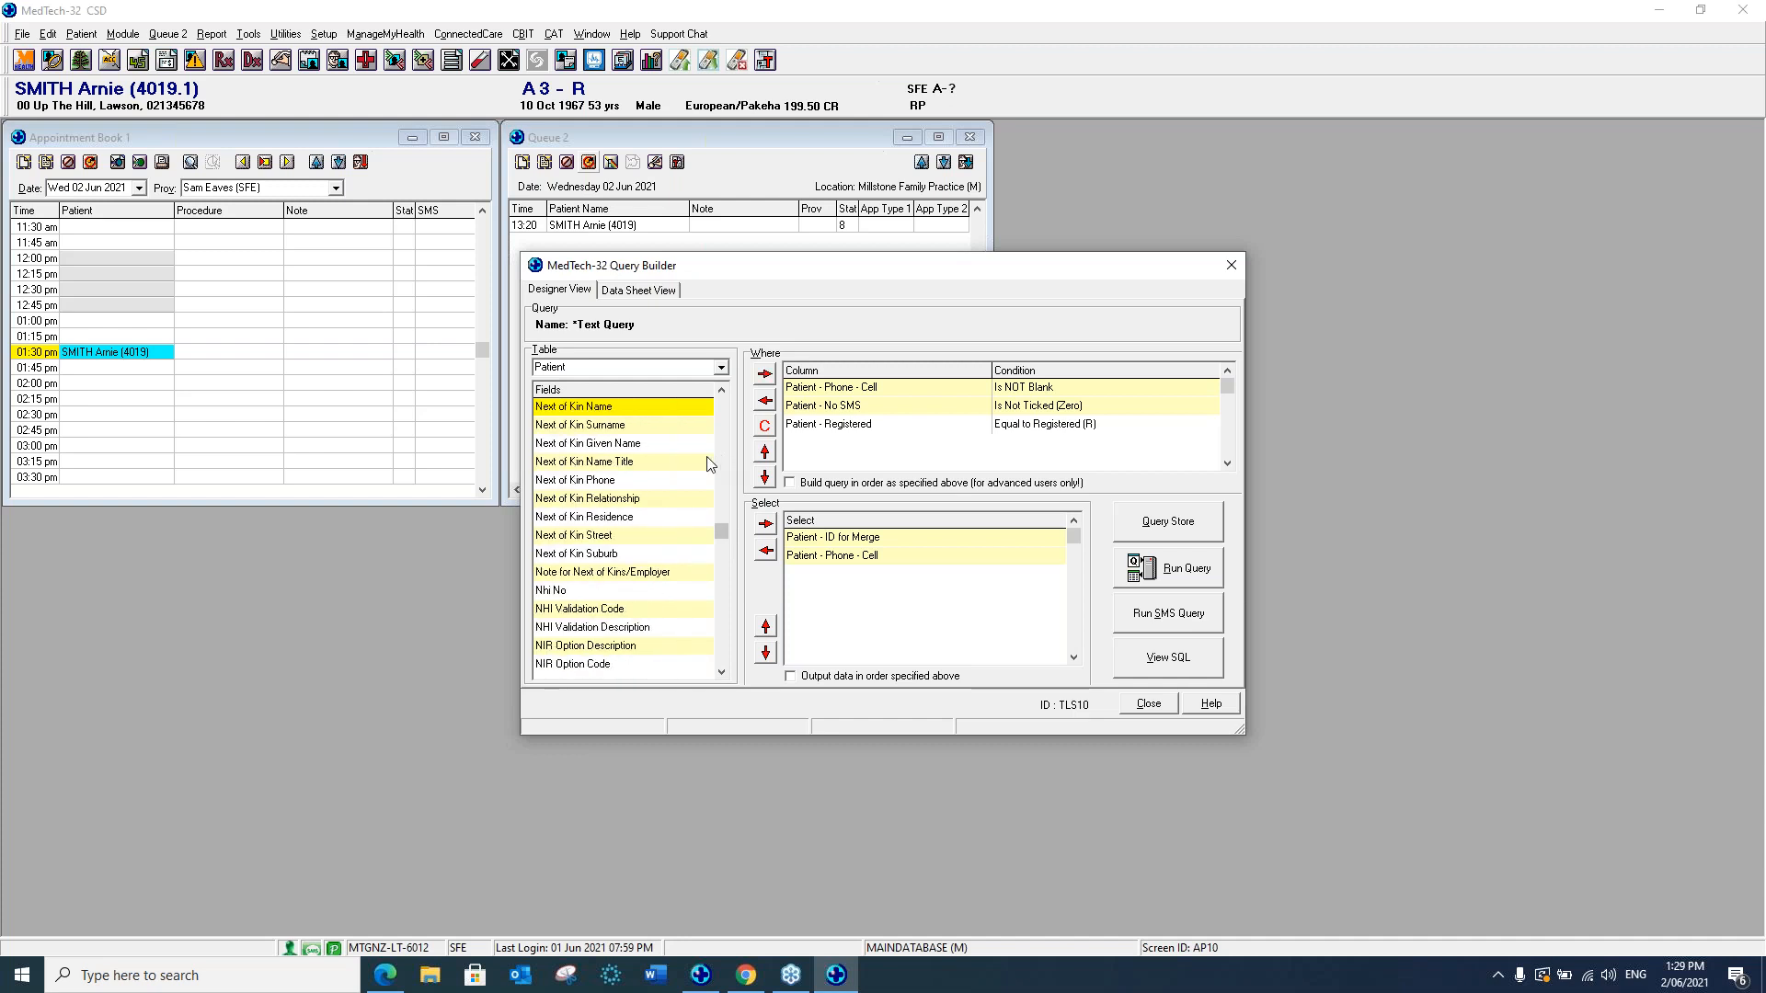
scroll(722, 648, down, 1)
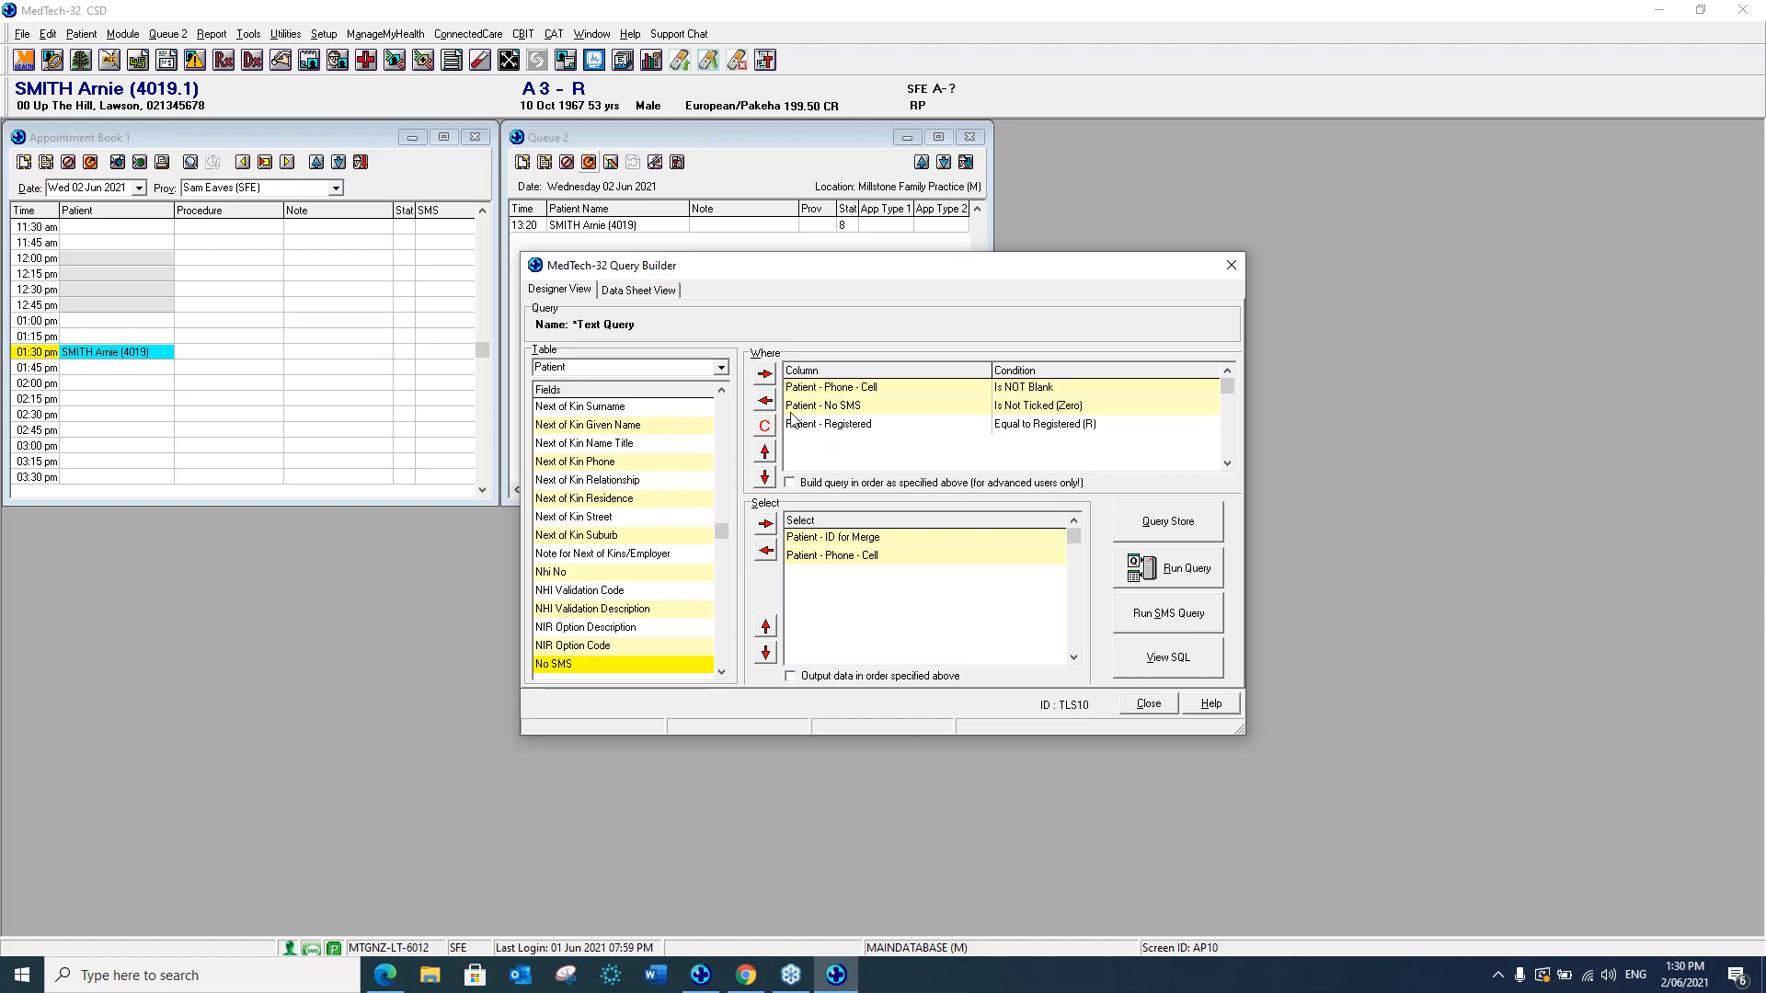
click(765, 374)
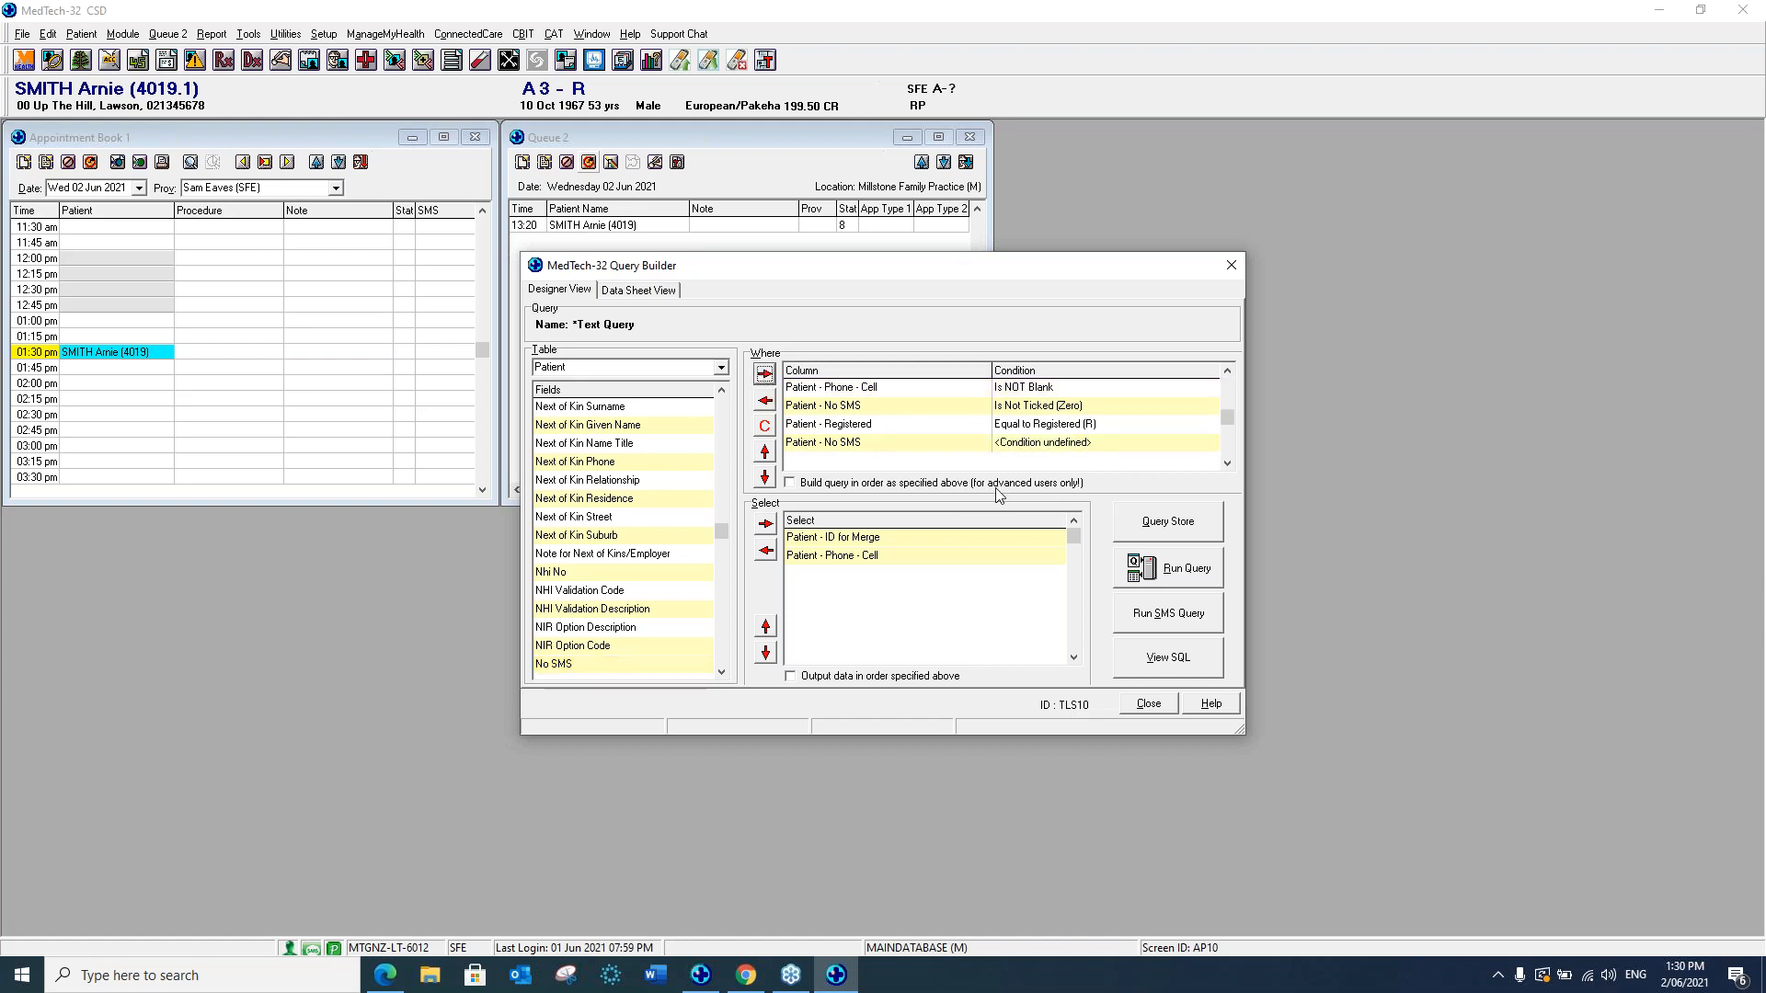
Check the condition options for the second Patient - No SMS entry and remove that duplicate from the Where list.
double_click(1043, 447)
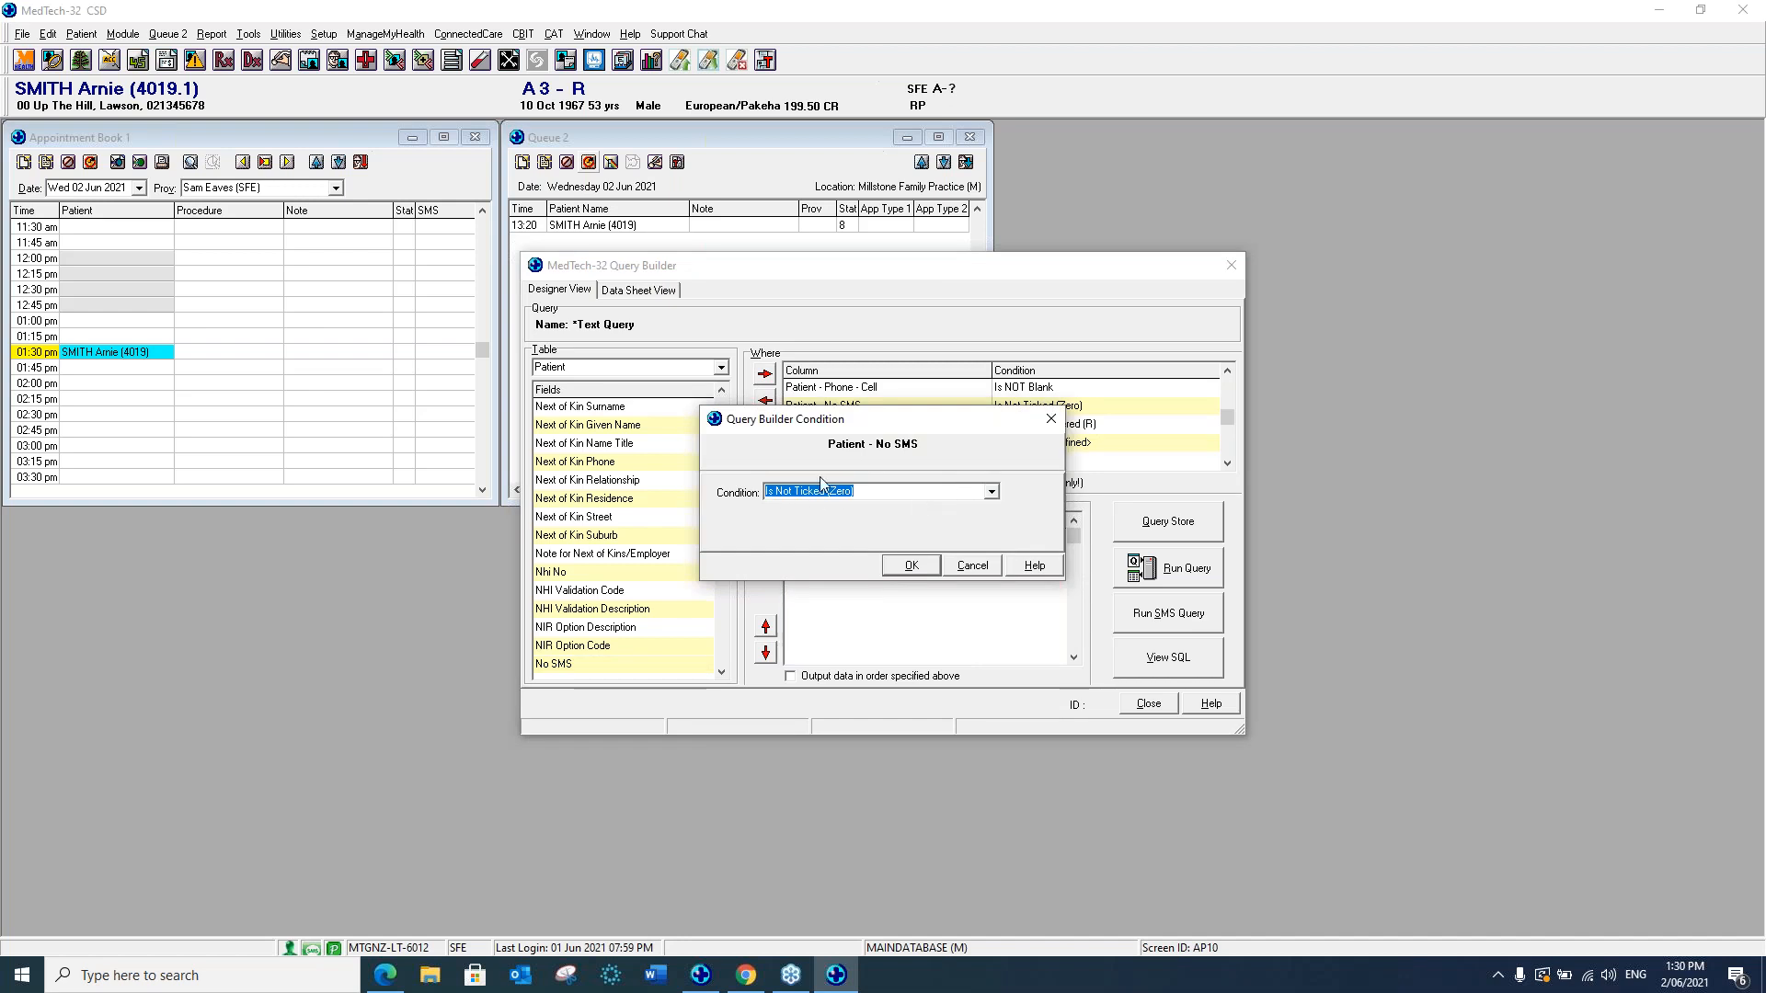
click(980, 570)
click(764, 399)
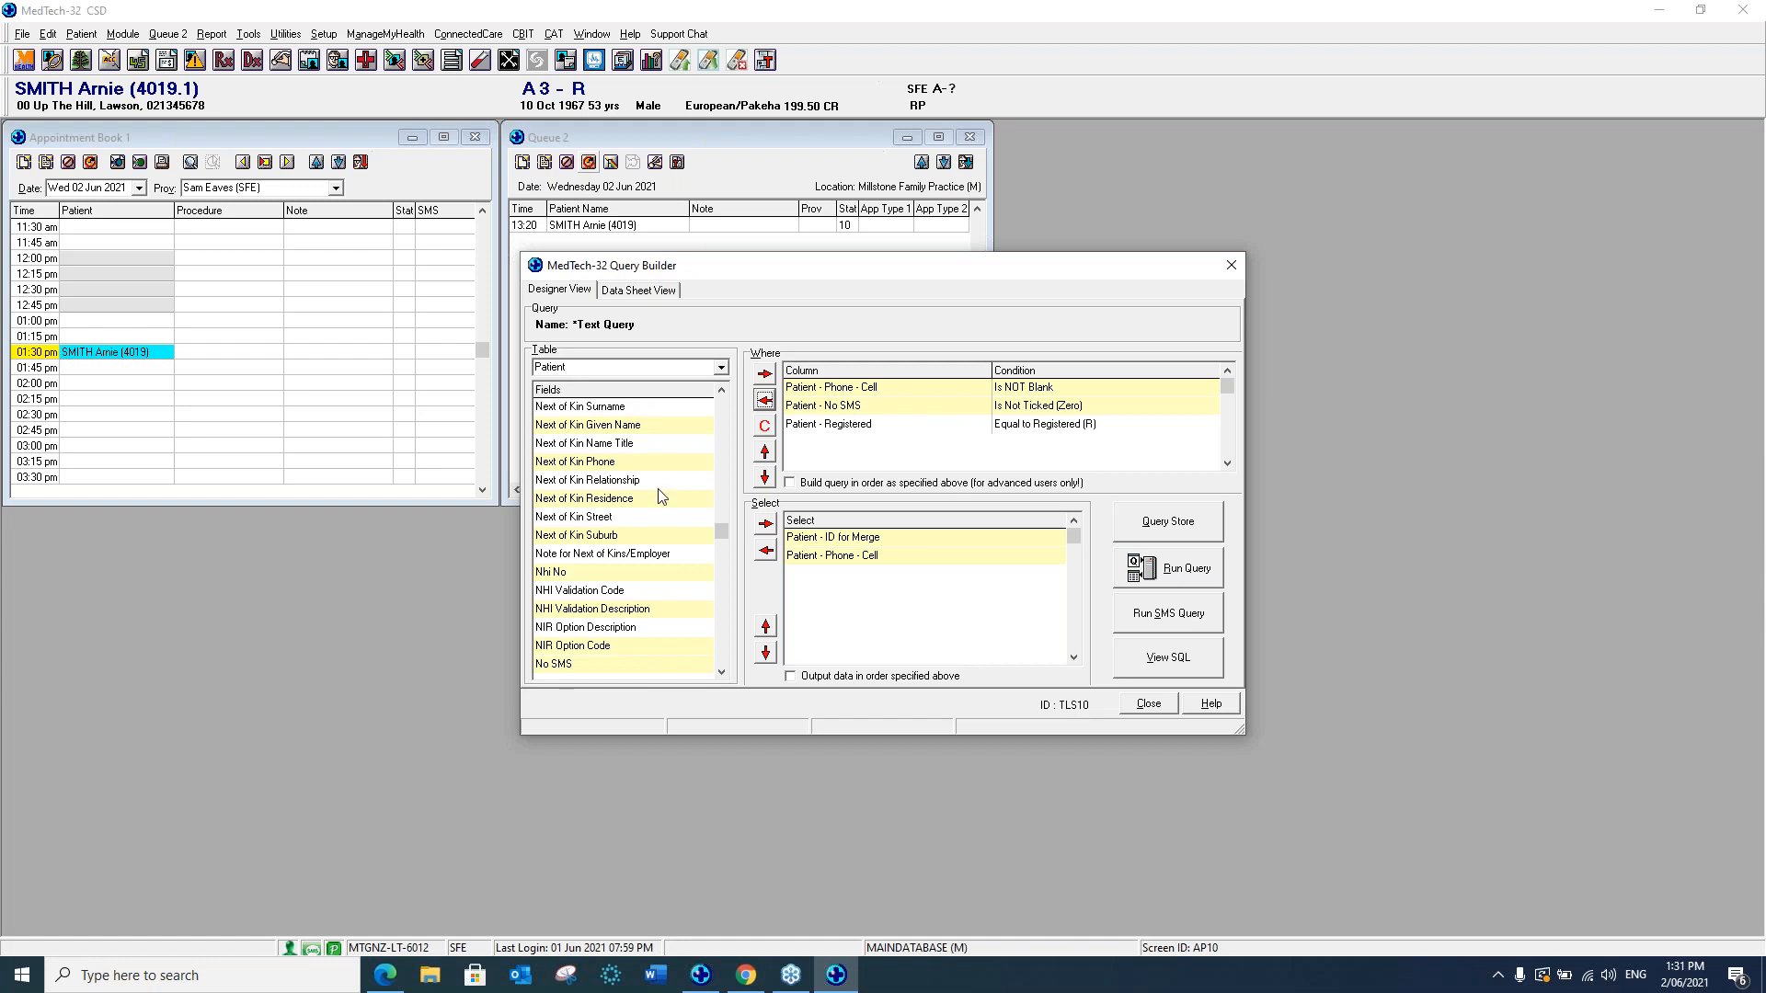
Locate the ID for Merge field in the Patient table and preview the query's ordinary results before returning to the design.
click(720, 420)
click(723, 434)
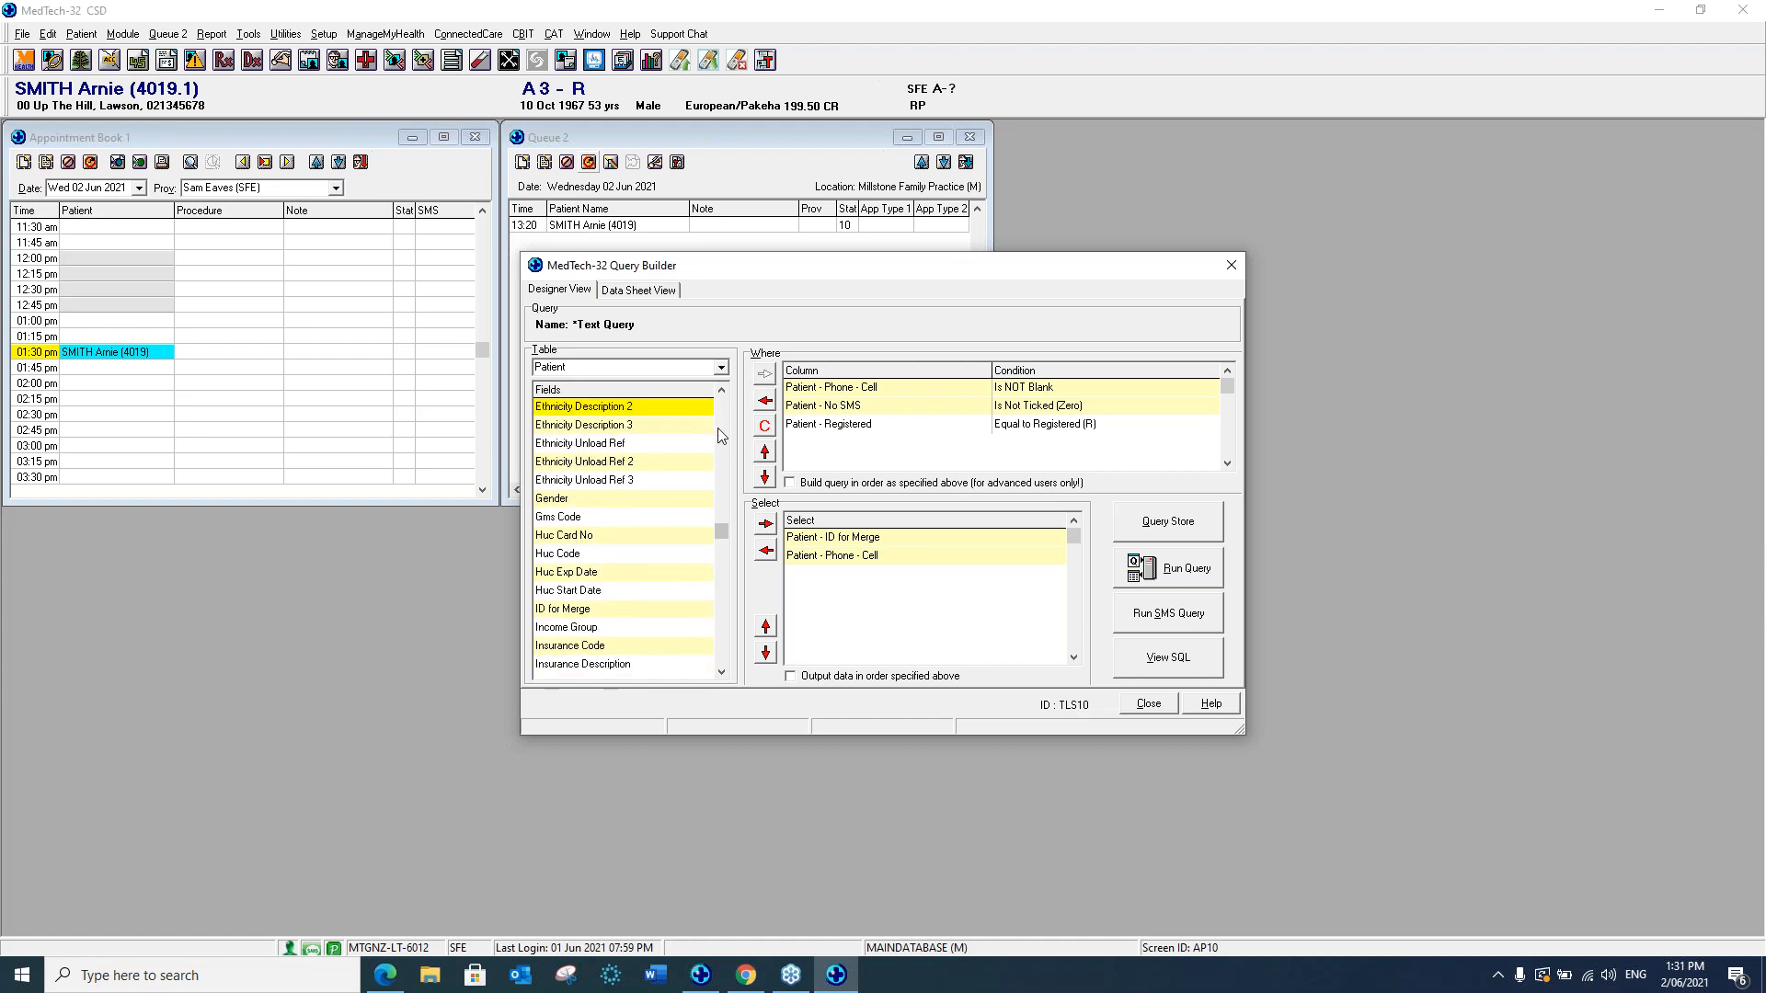
click(559, 610)
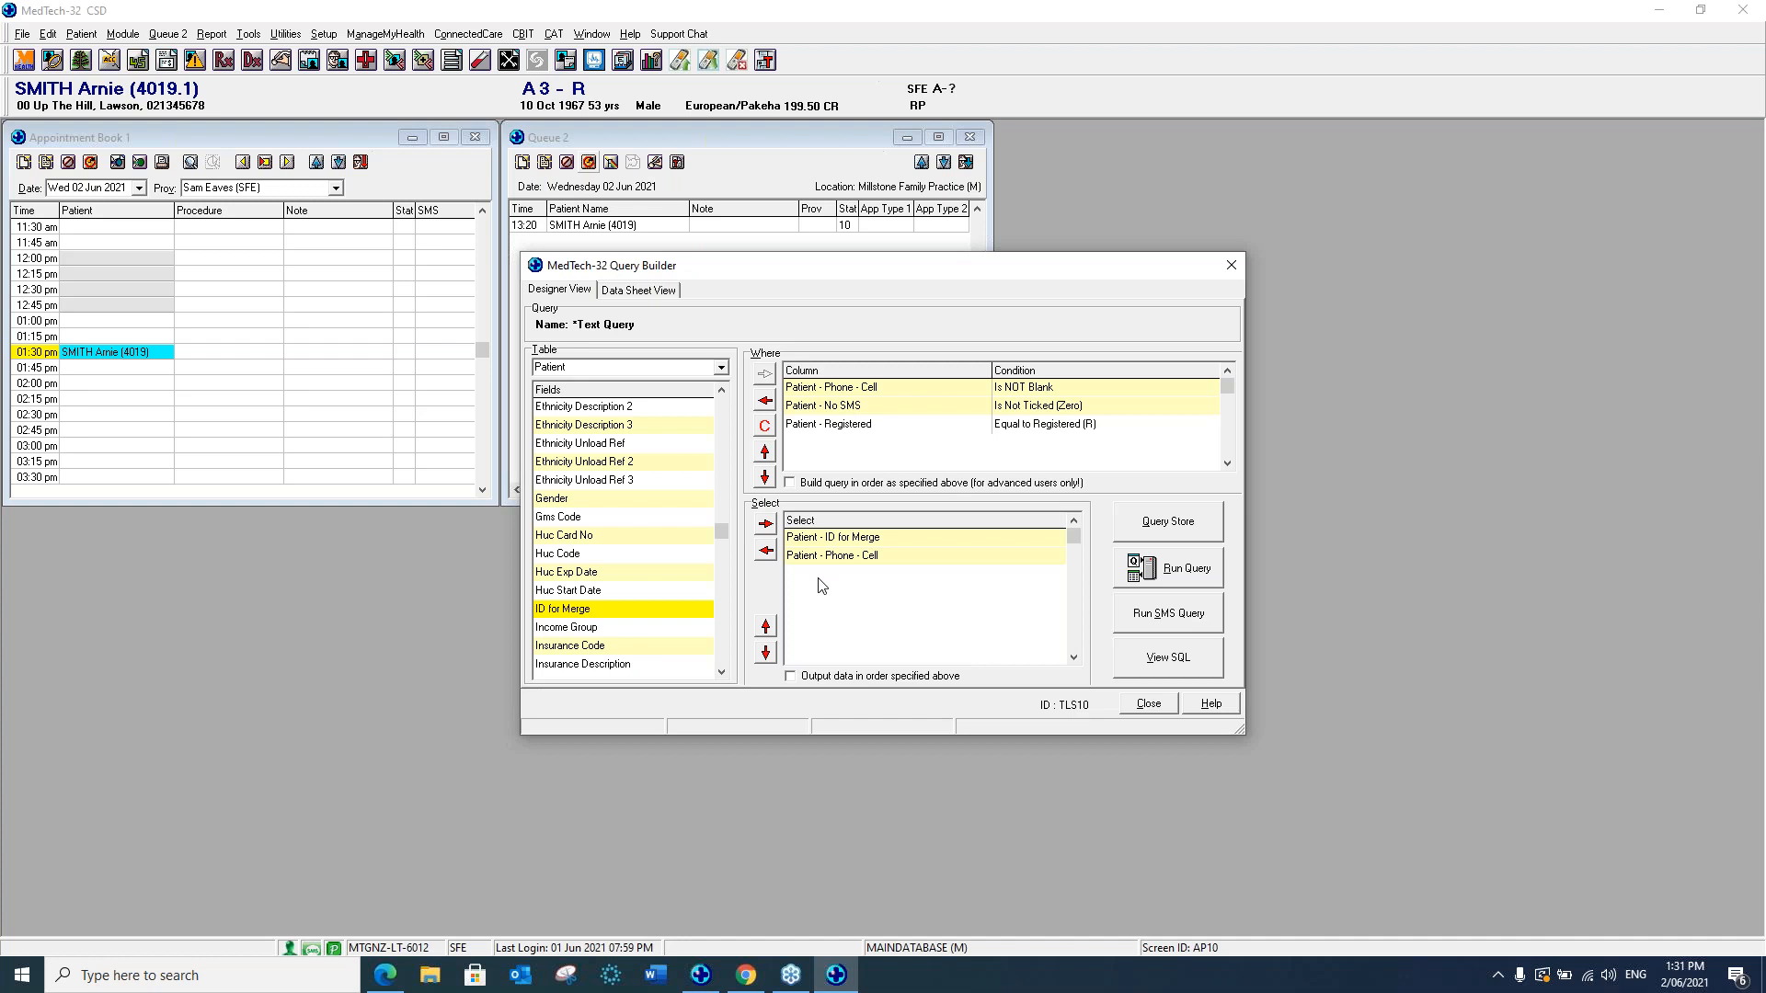
click(1172, 581)
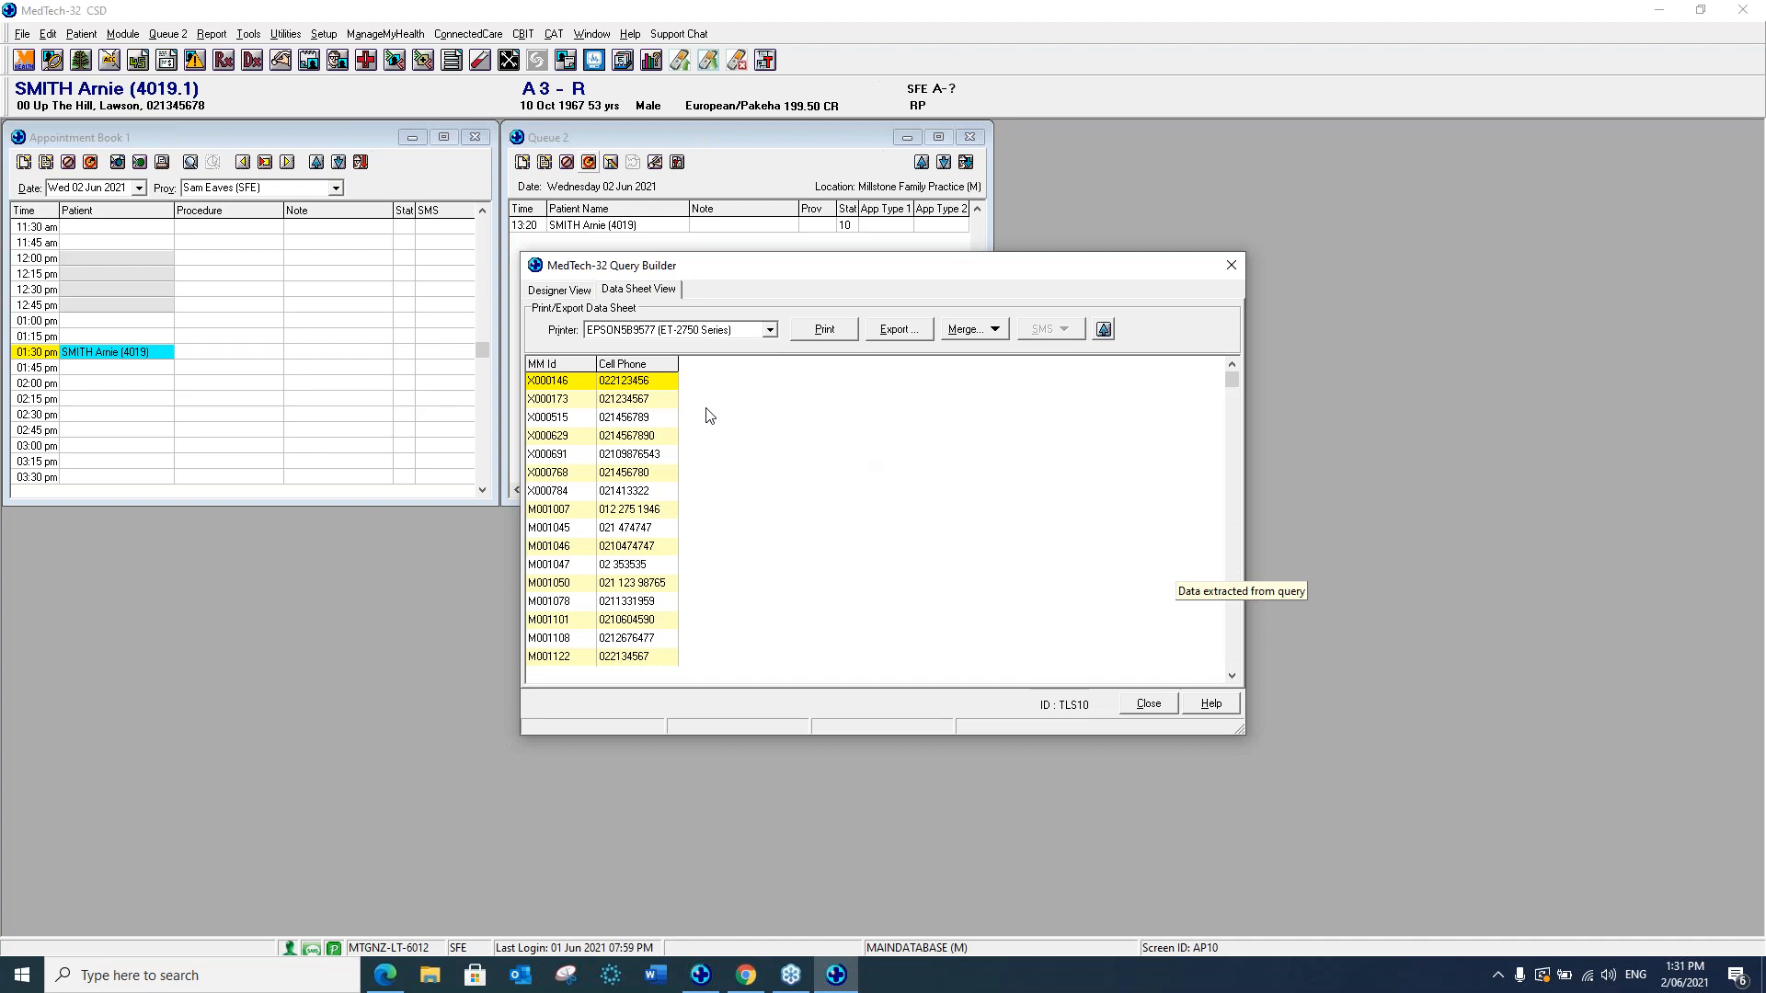
click(561, 291)
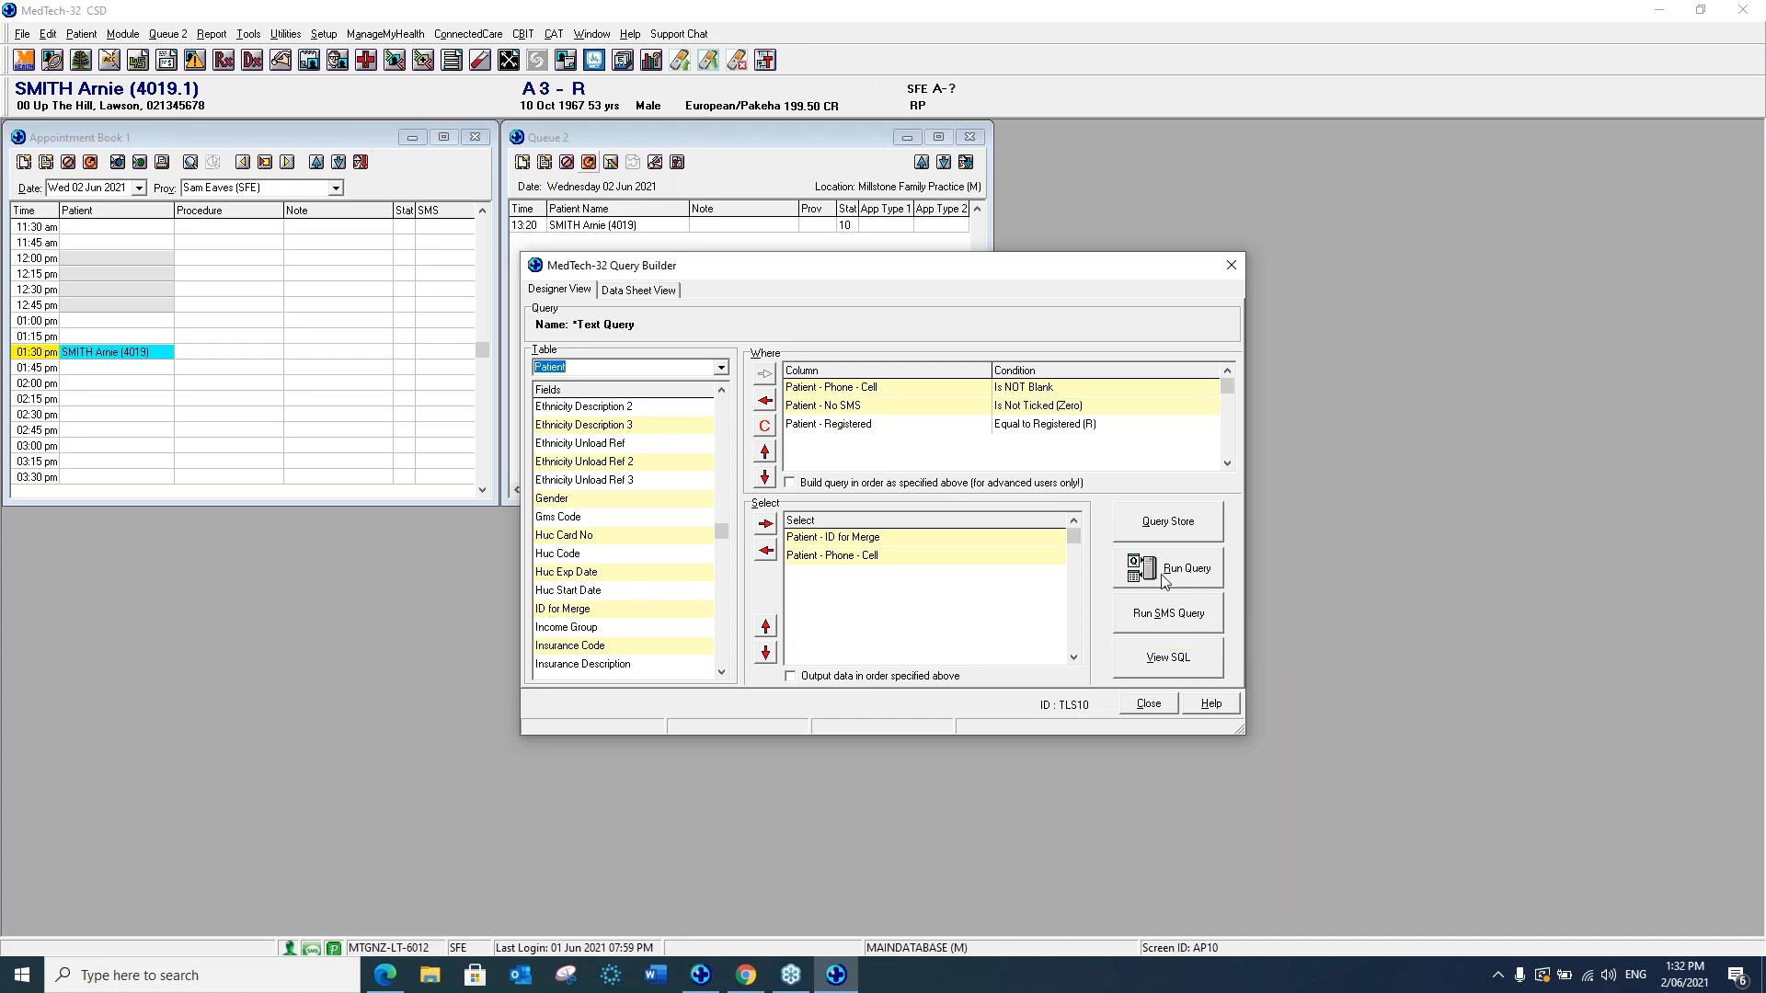
Run the query as an SMS query and set the Cell Phone column as Mobile Ph.
click(1195, 615)
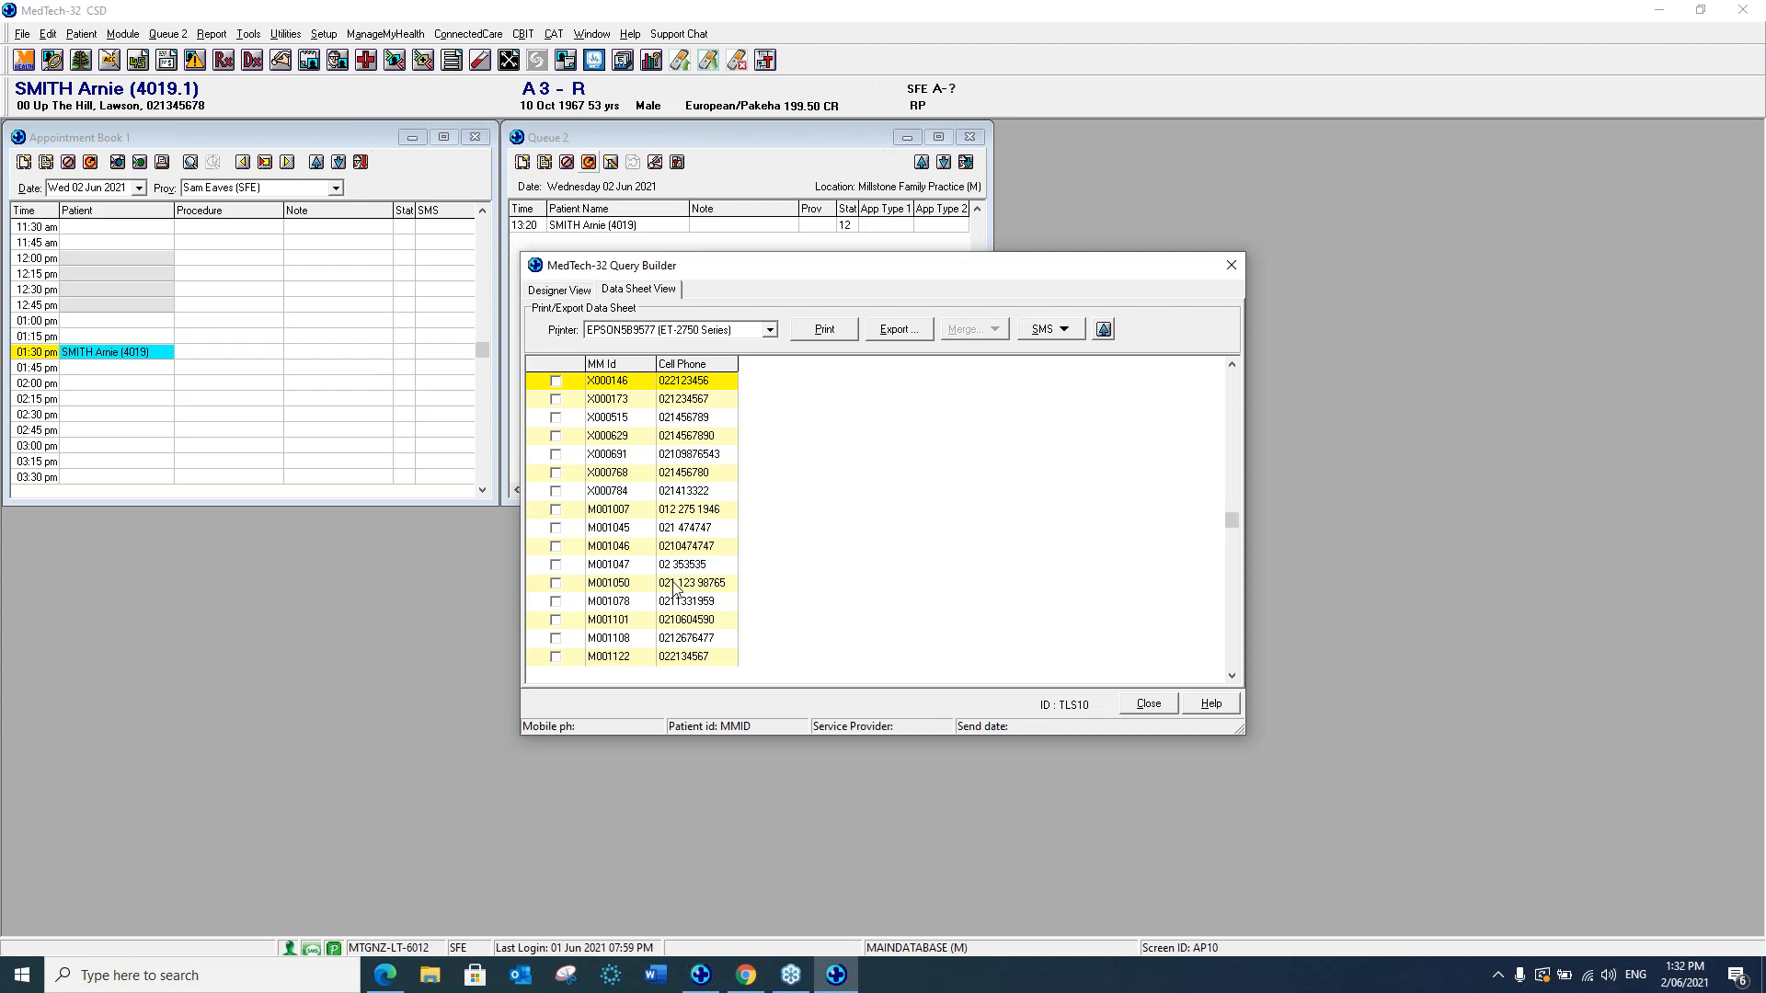
right_click(678, 369)
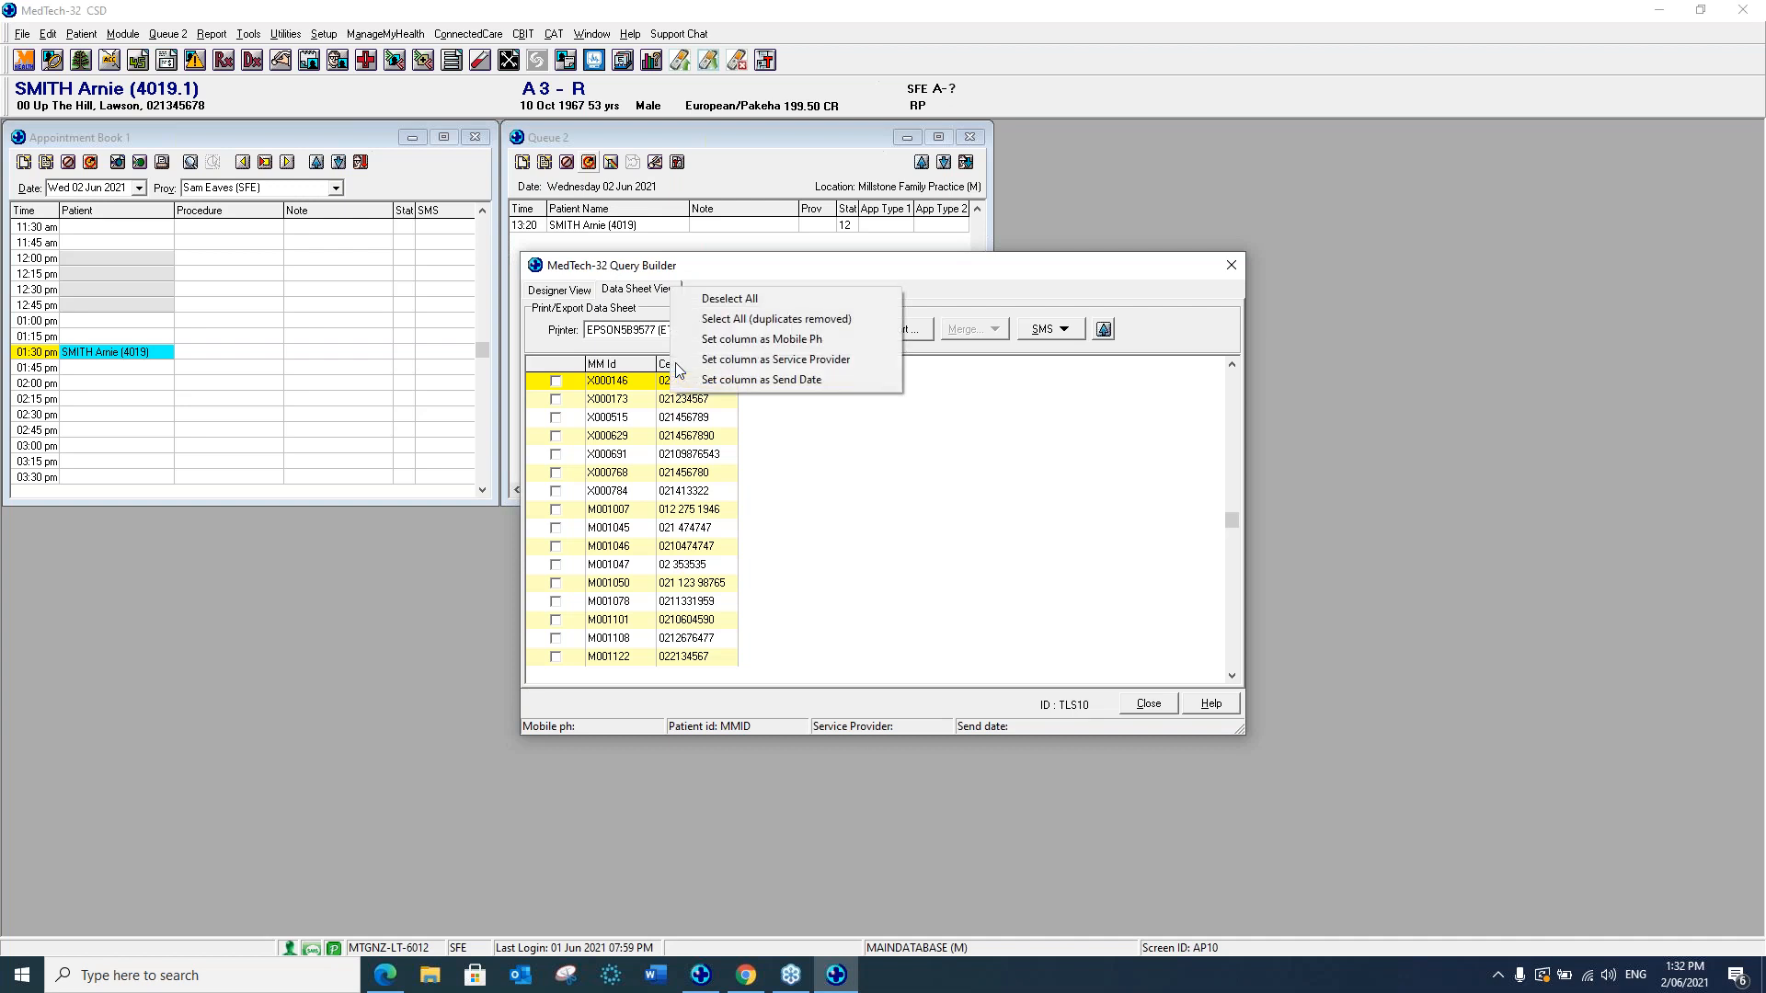
click(738, 340)
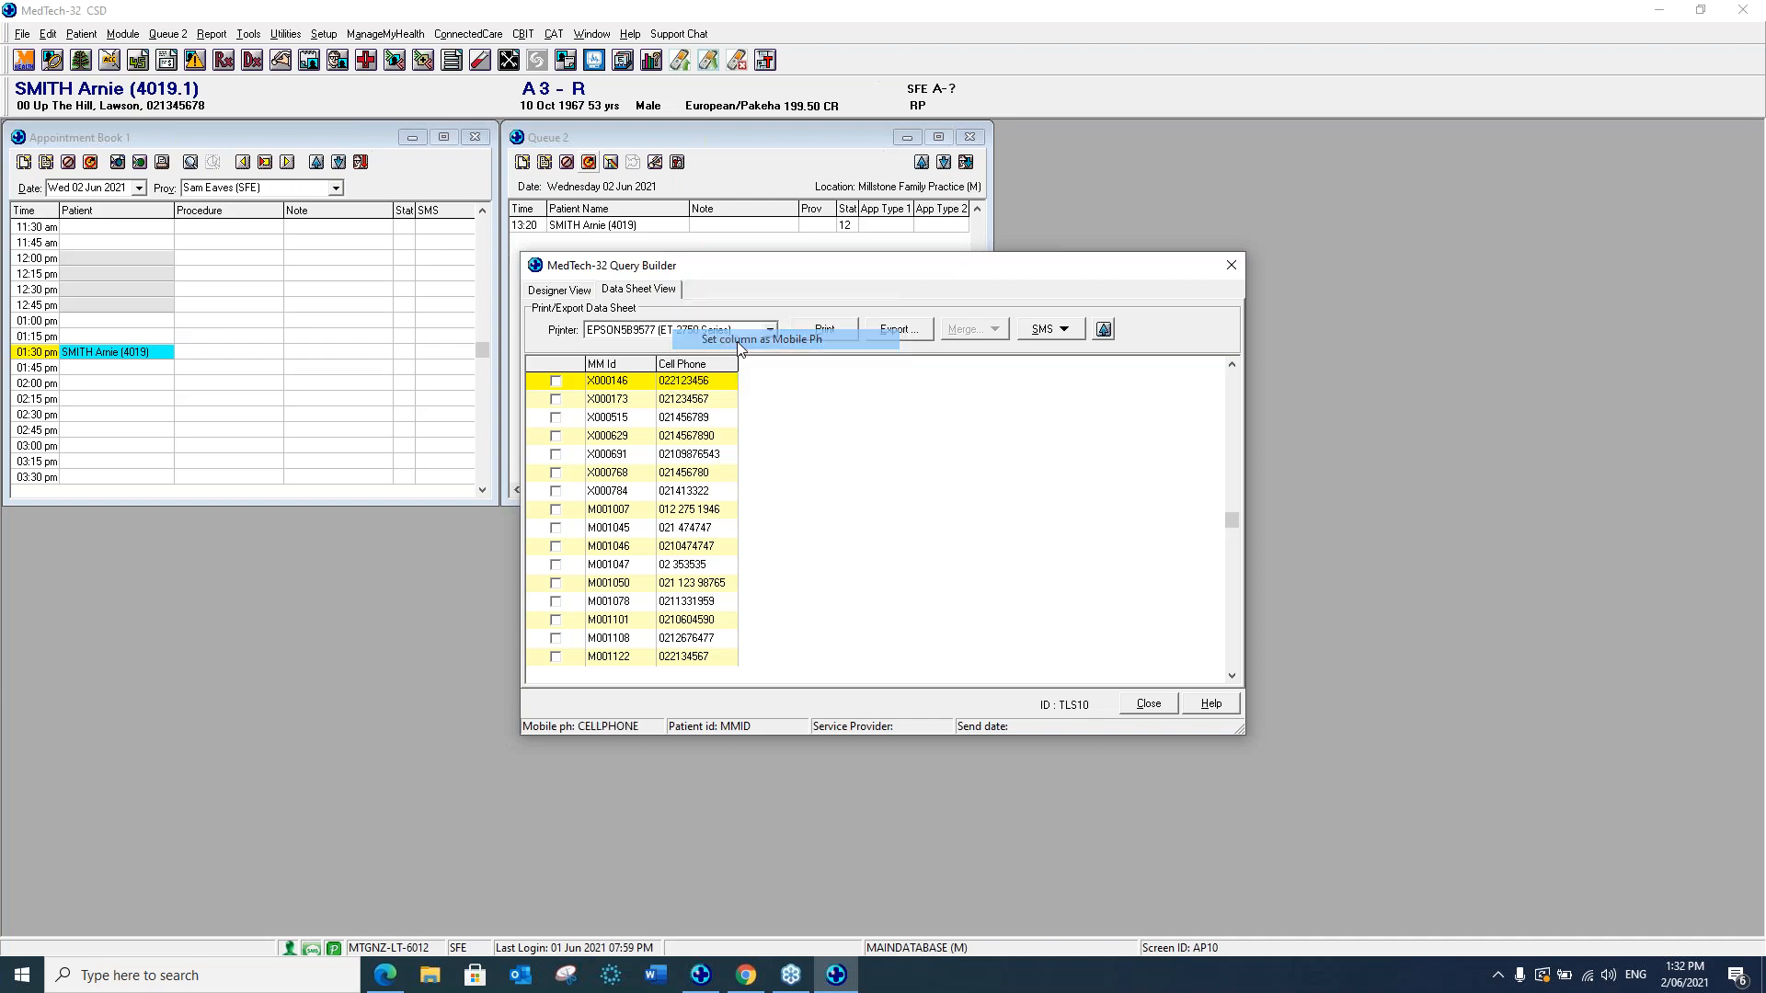
Select all query recipients with duplicates removed and start composing a bulk SMS to them.
right_click(539, 367)
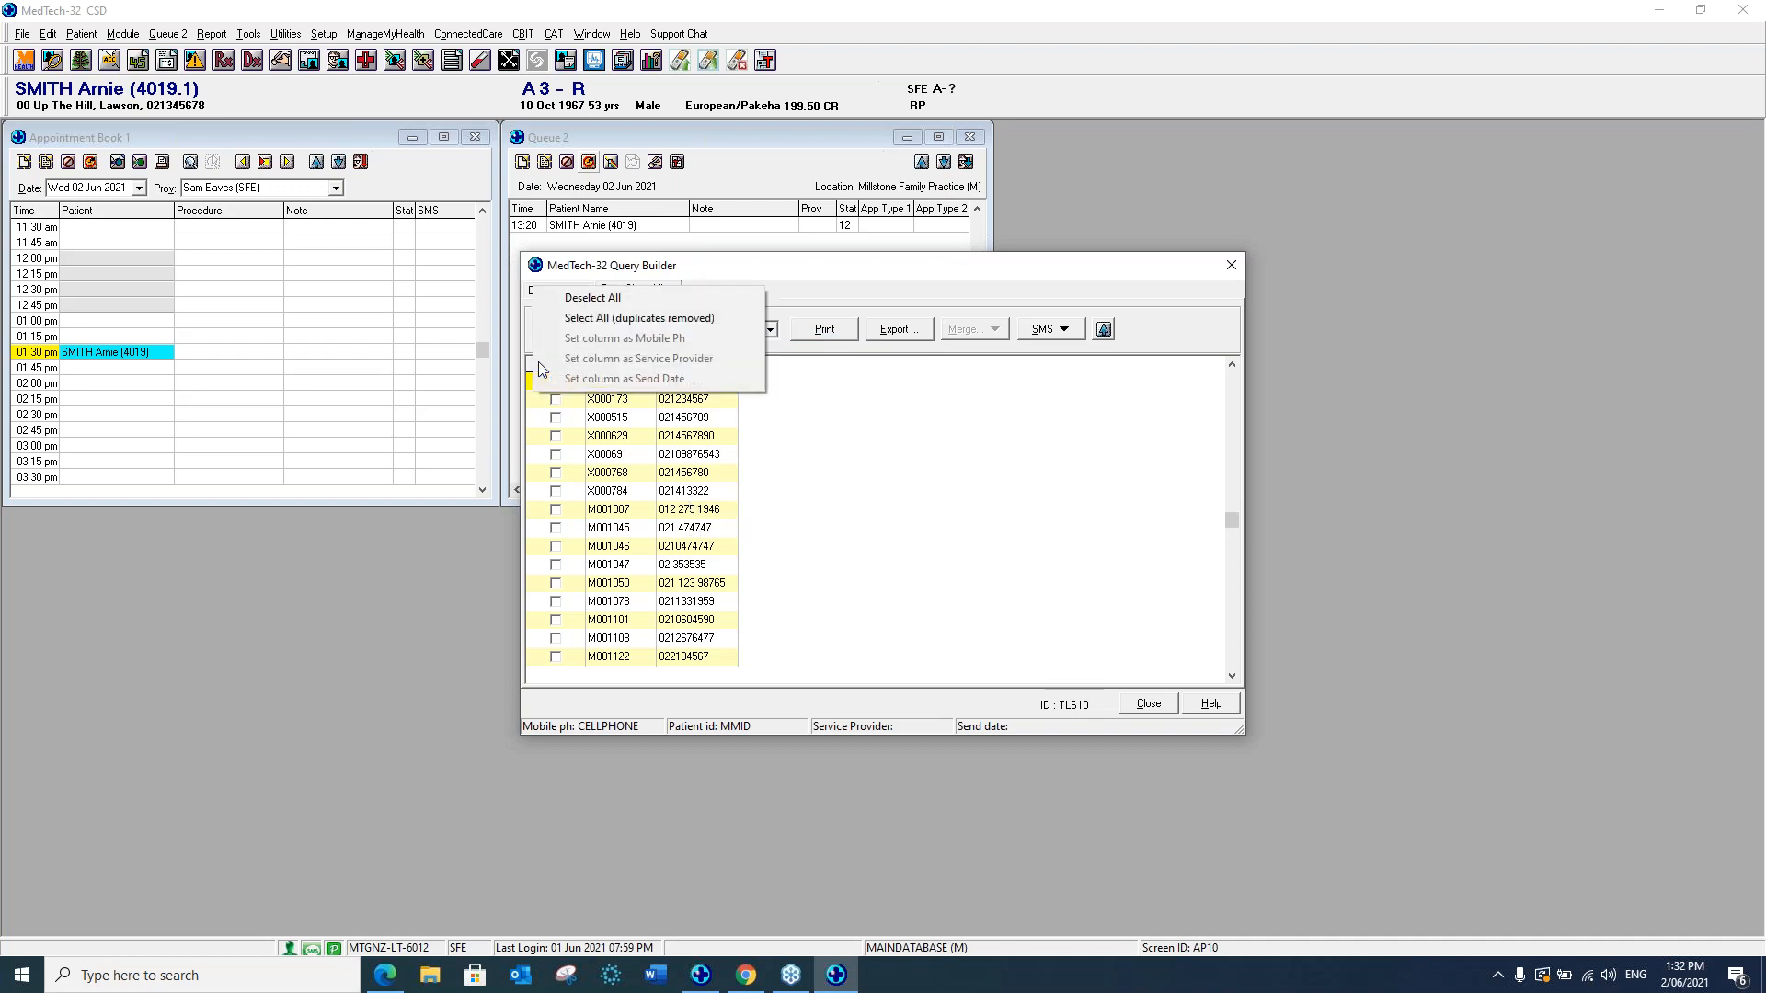
click(573, 320)
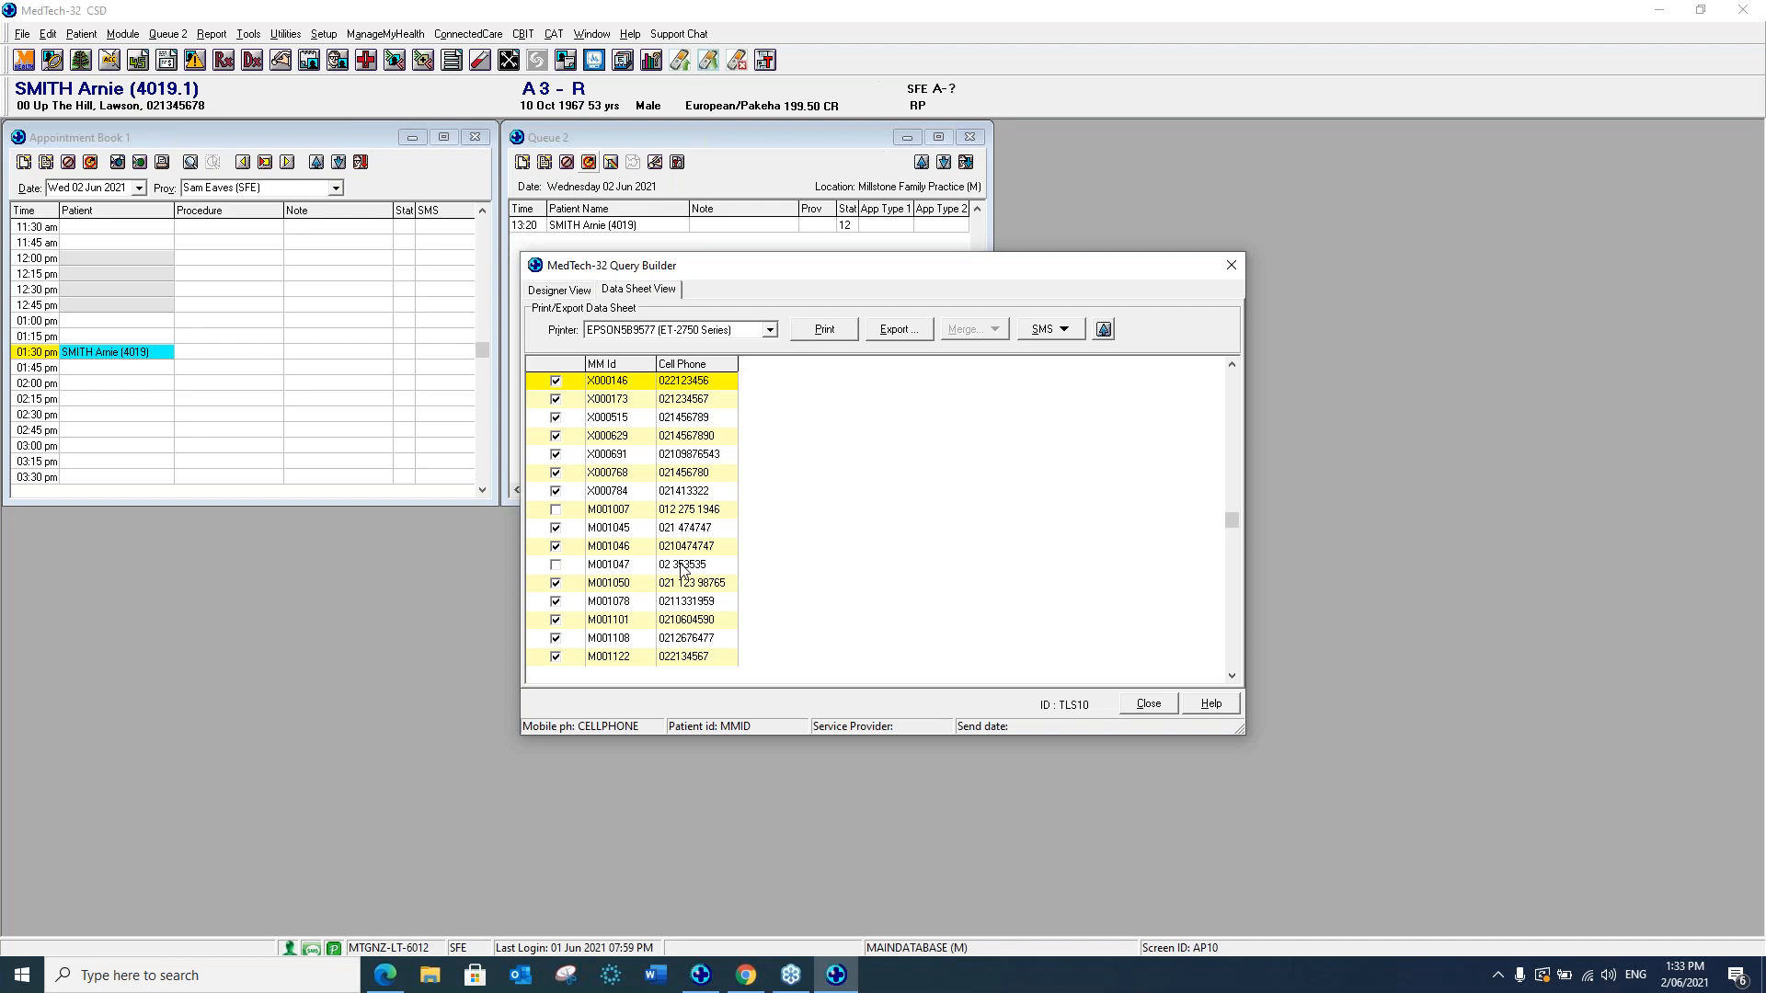
click(1063, 331)
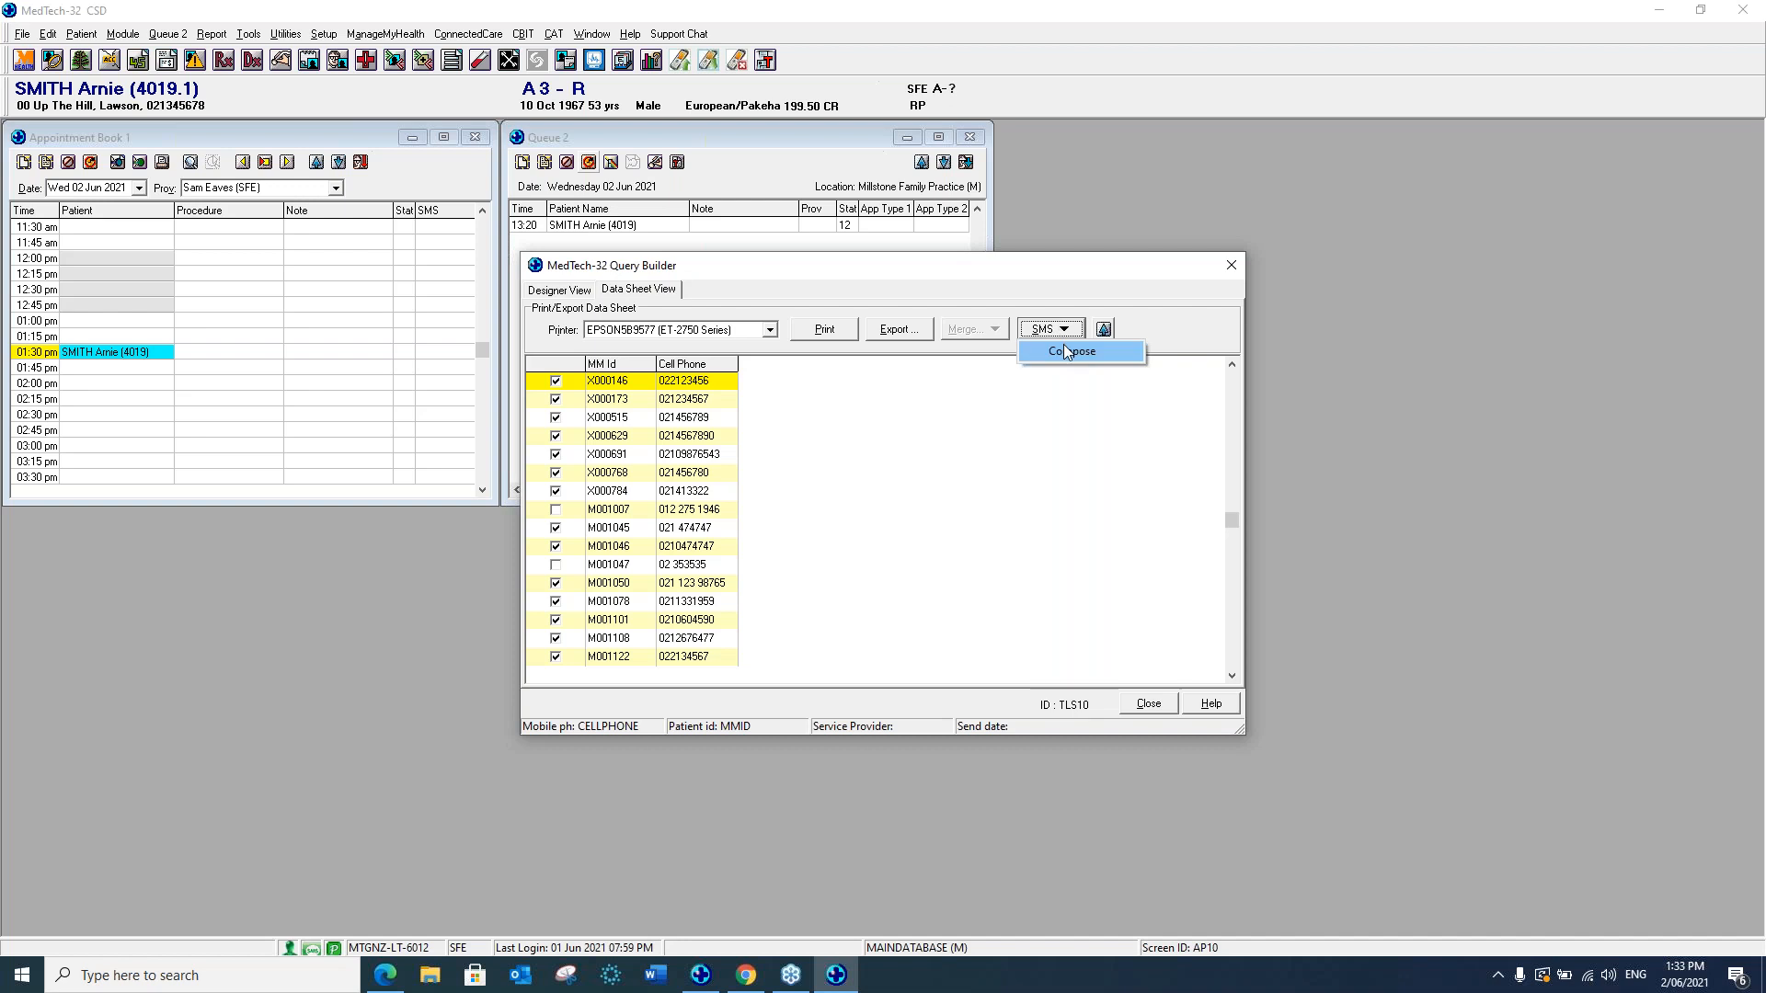
click(1065, 352)
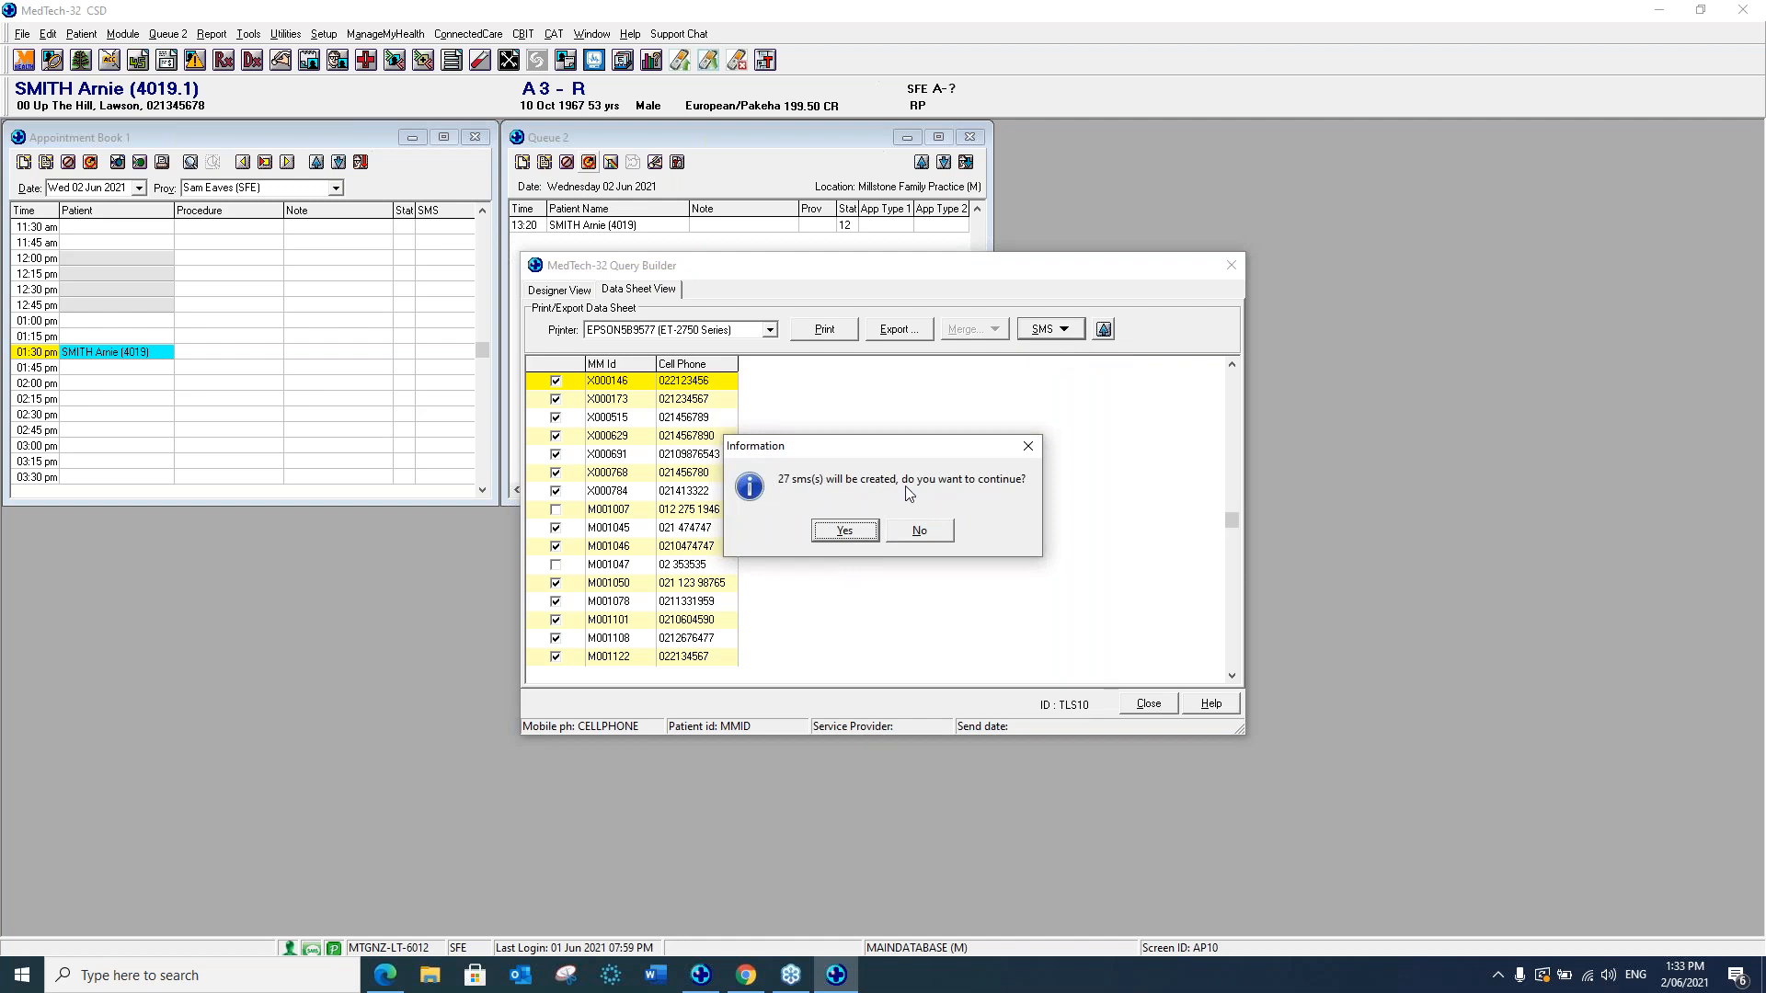
click(844, 530)
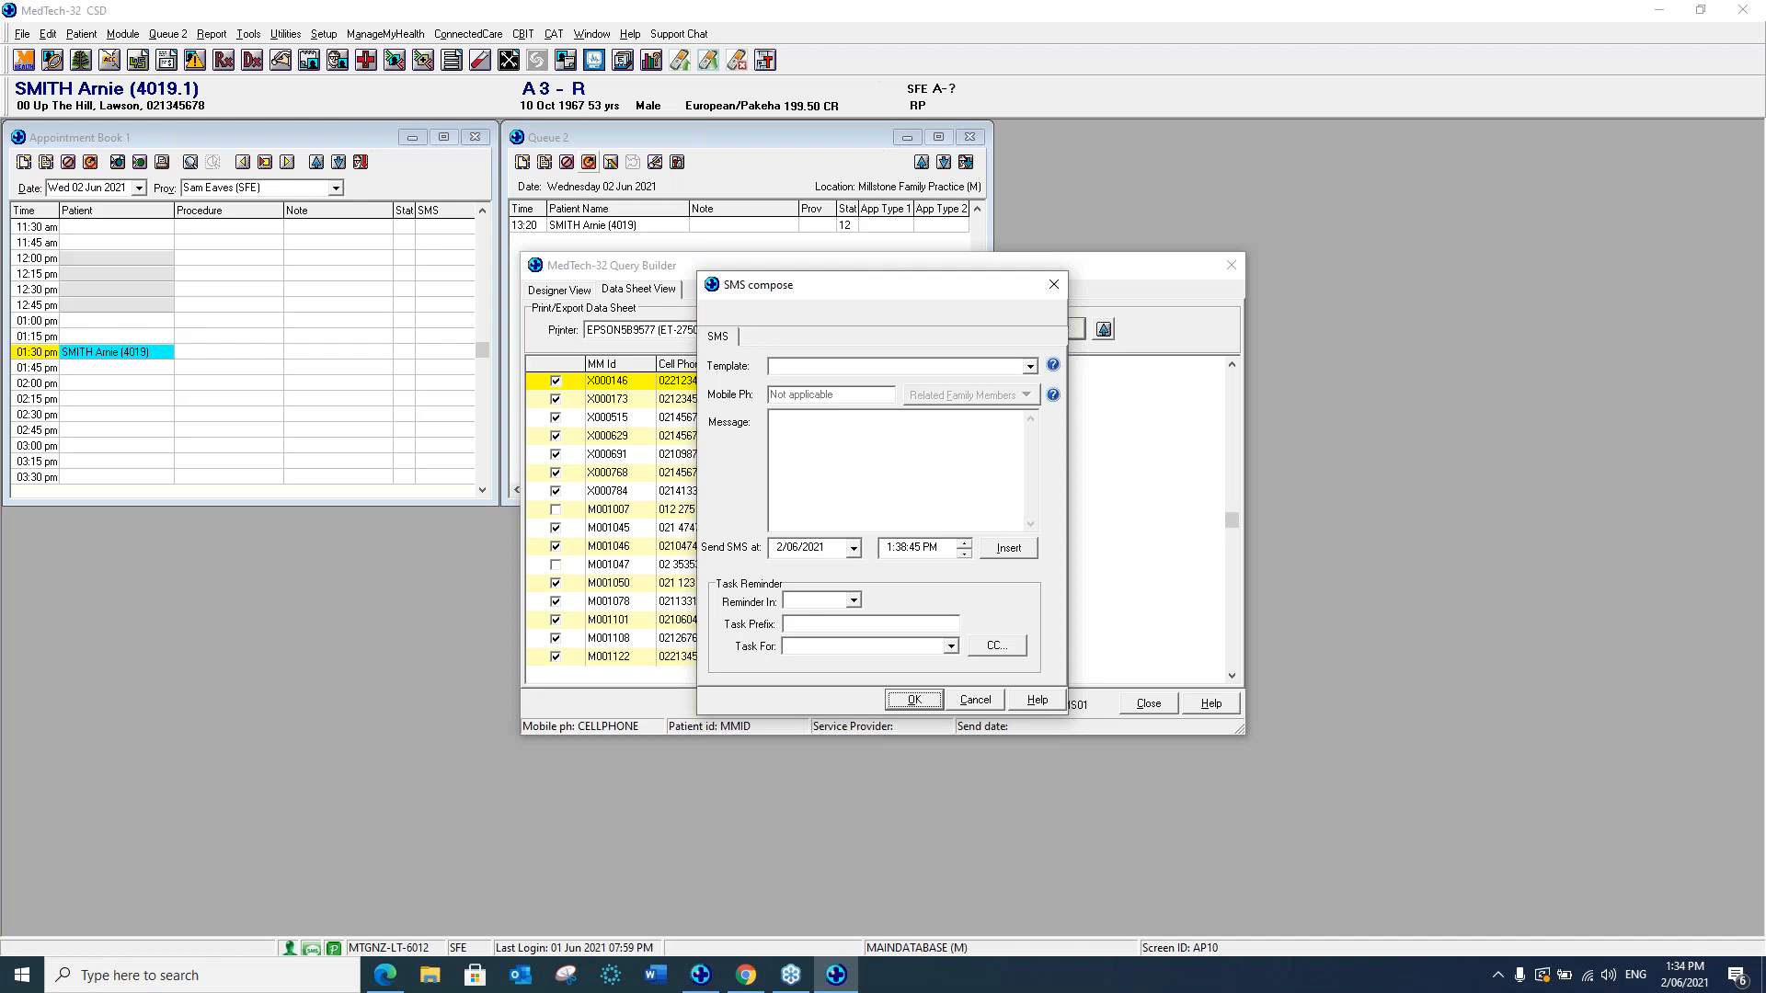
Look at the available SMS templates, try free text in the message body, and erase it.
click(1031, 366)
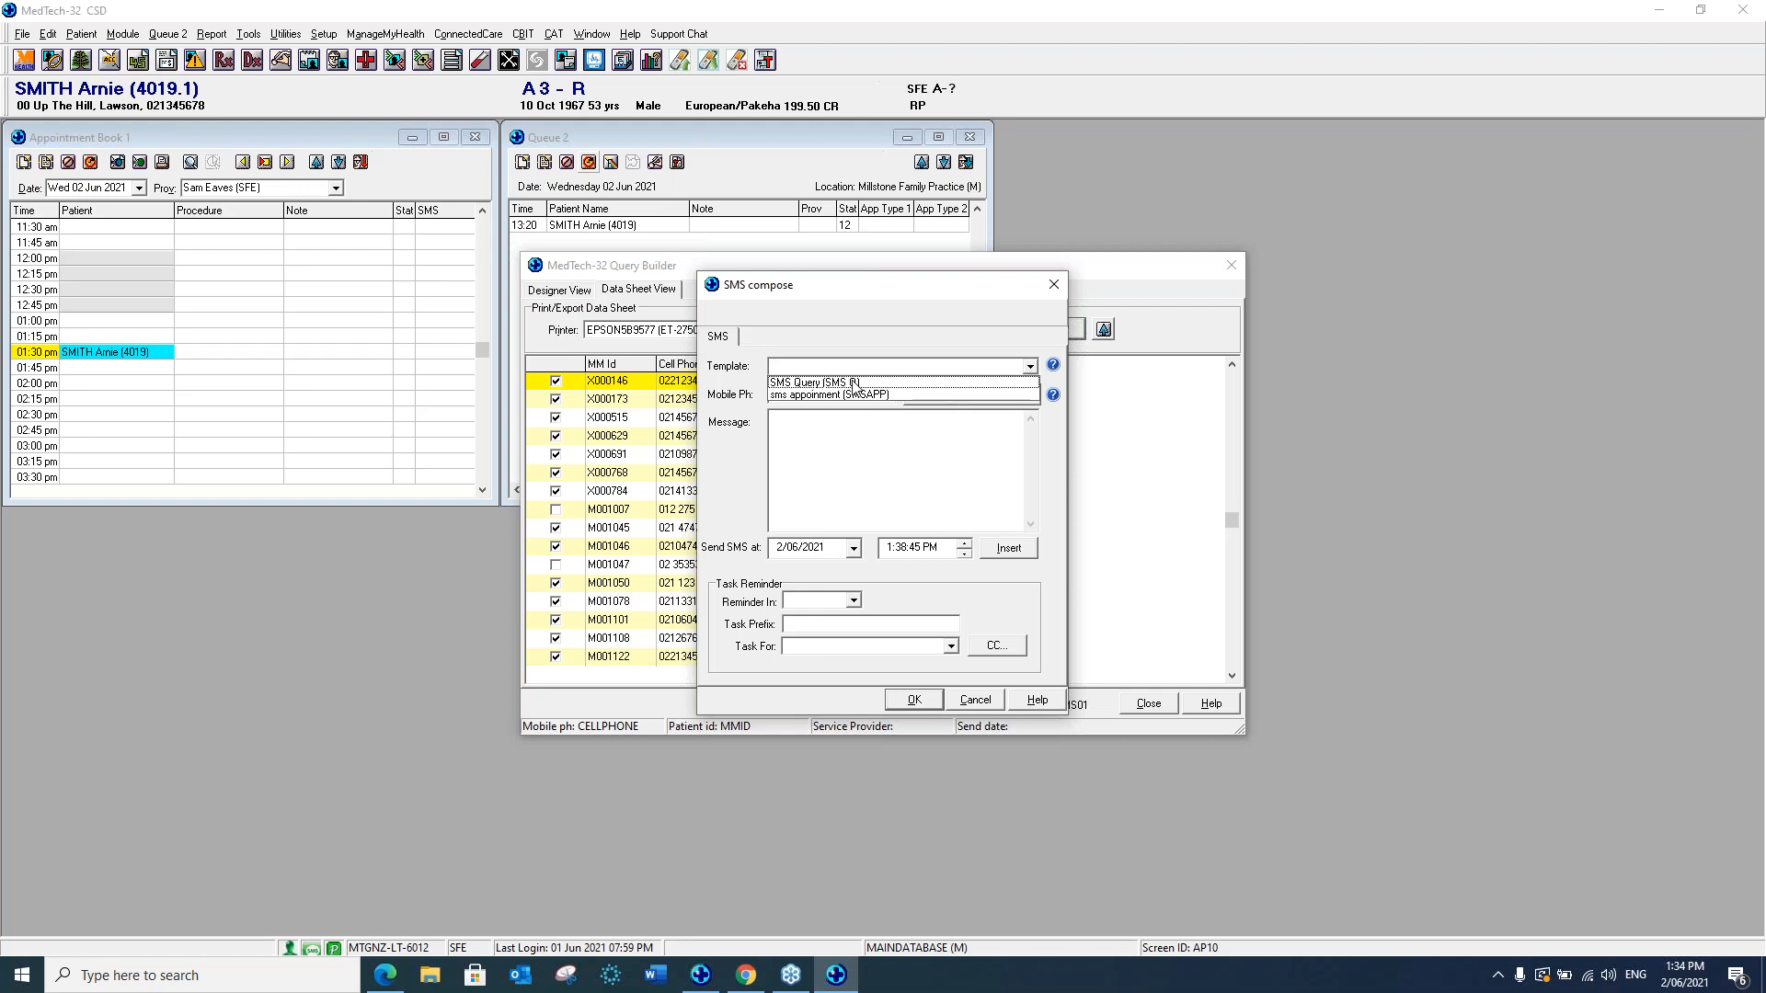
click(896, 440)
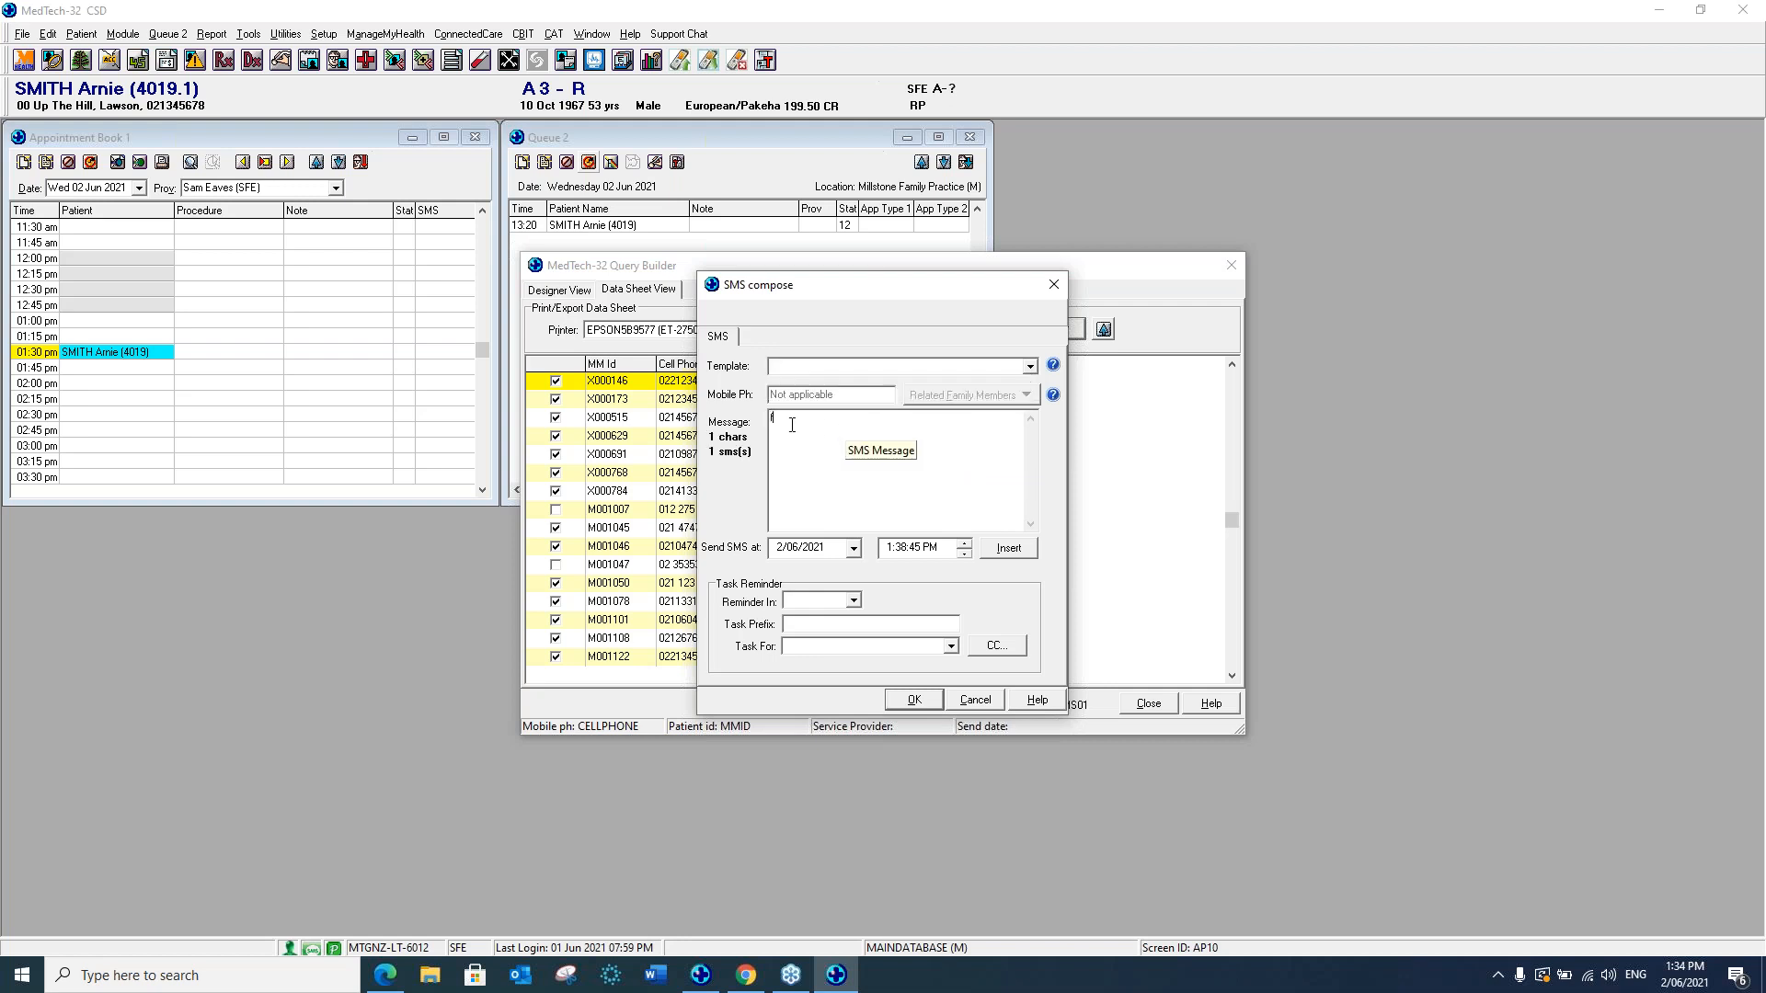
text(fdk)
key(BackSpace)
key(BackSpace)
Apply the SMS Query (SMS Q) template to the bulk message and submit it to the selected recipients.
click(1029, 366)
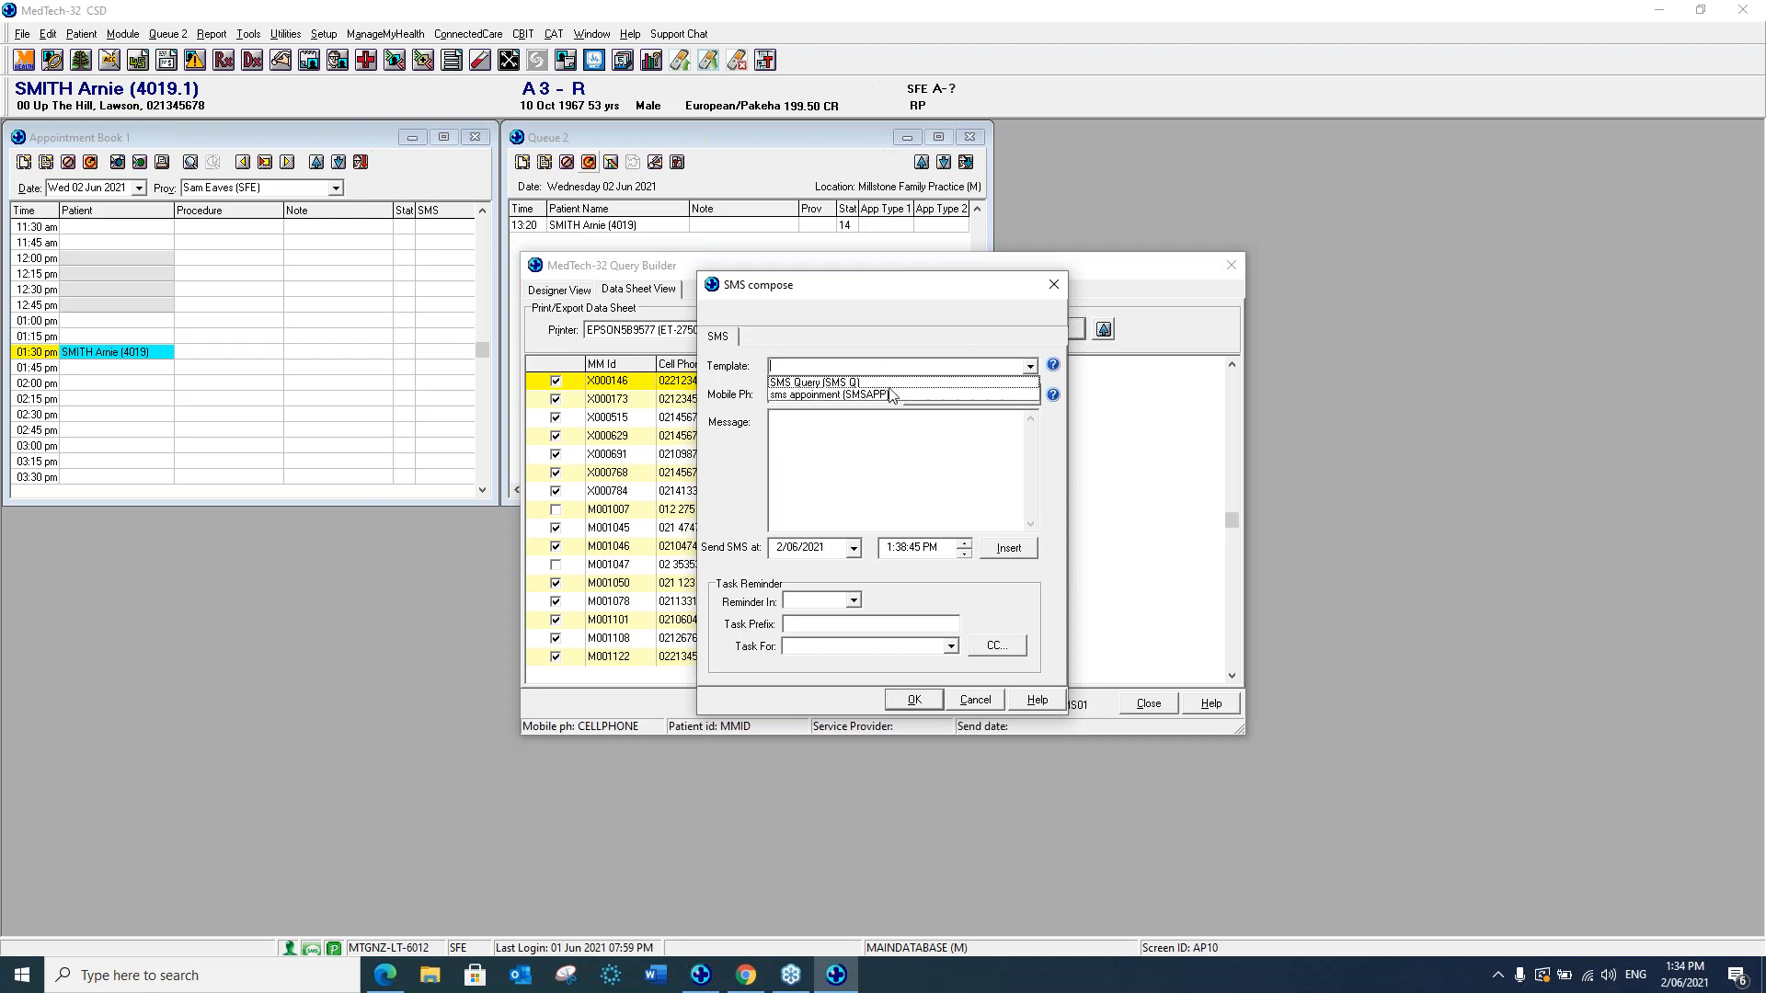
click(831, 382)
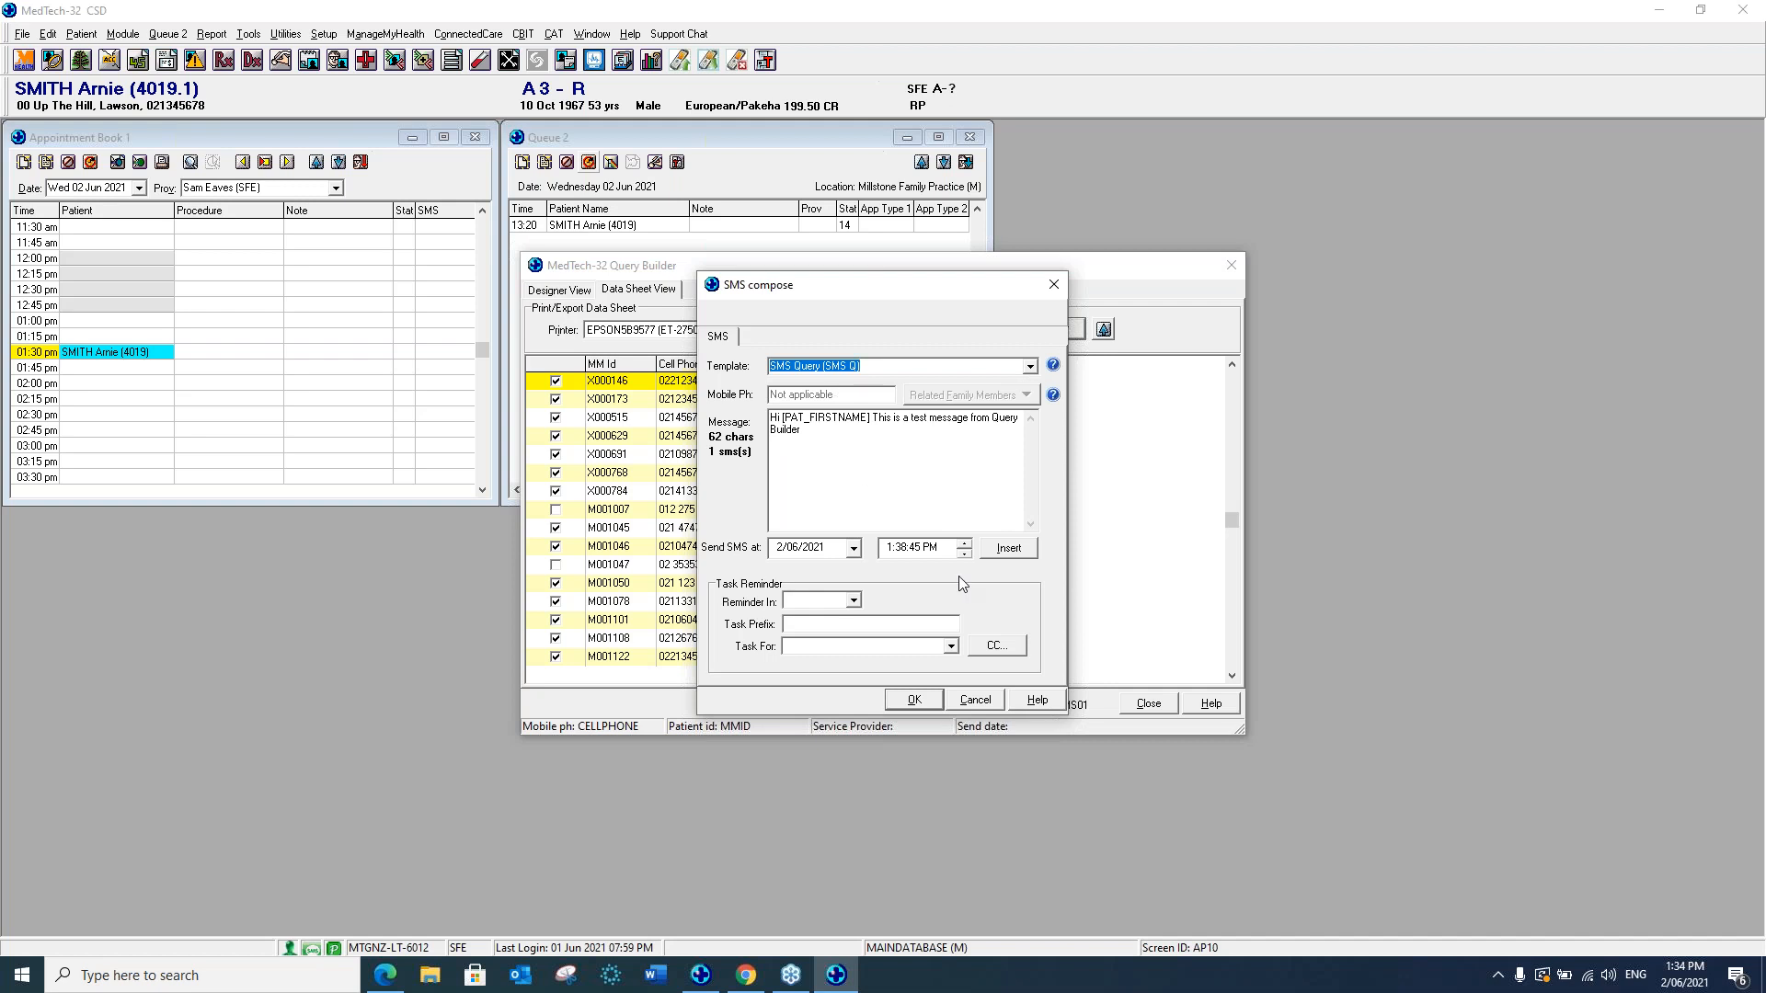
click(915, 701)
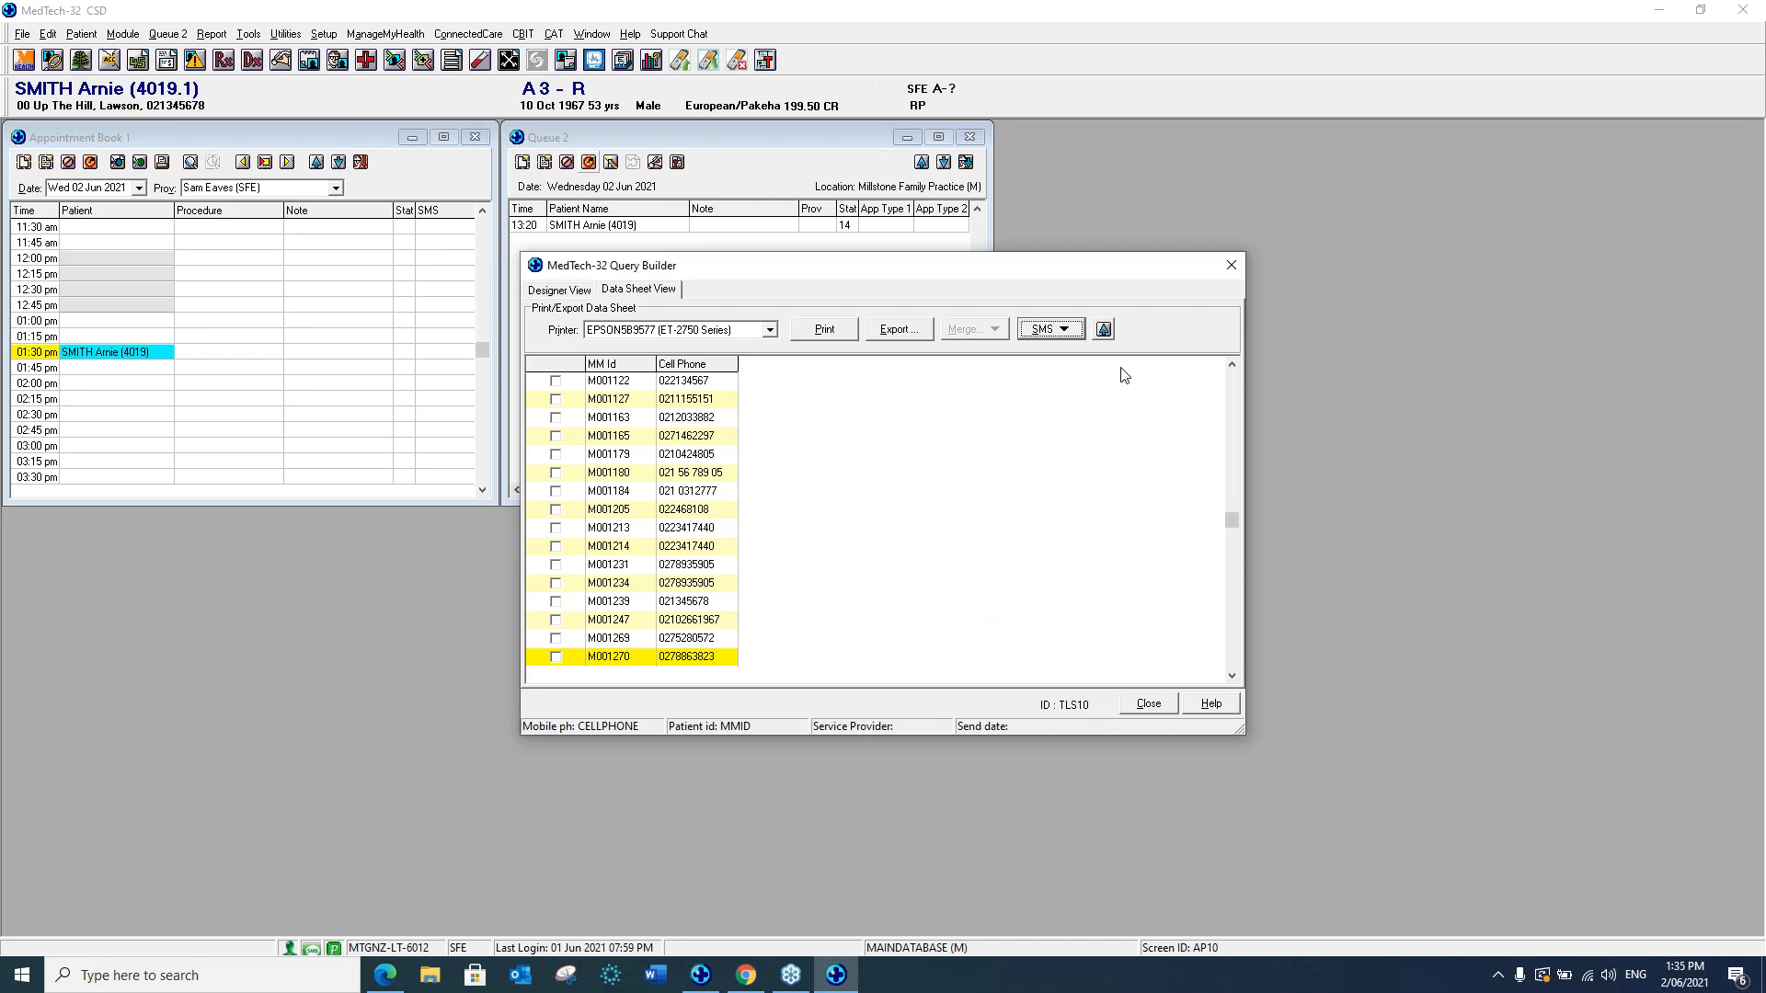
Close the Query Builder, the patient queue and the appointment book.
click(1229, 265)
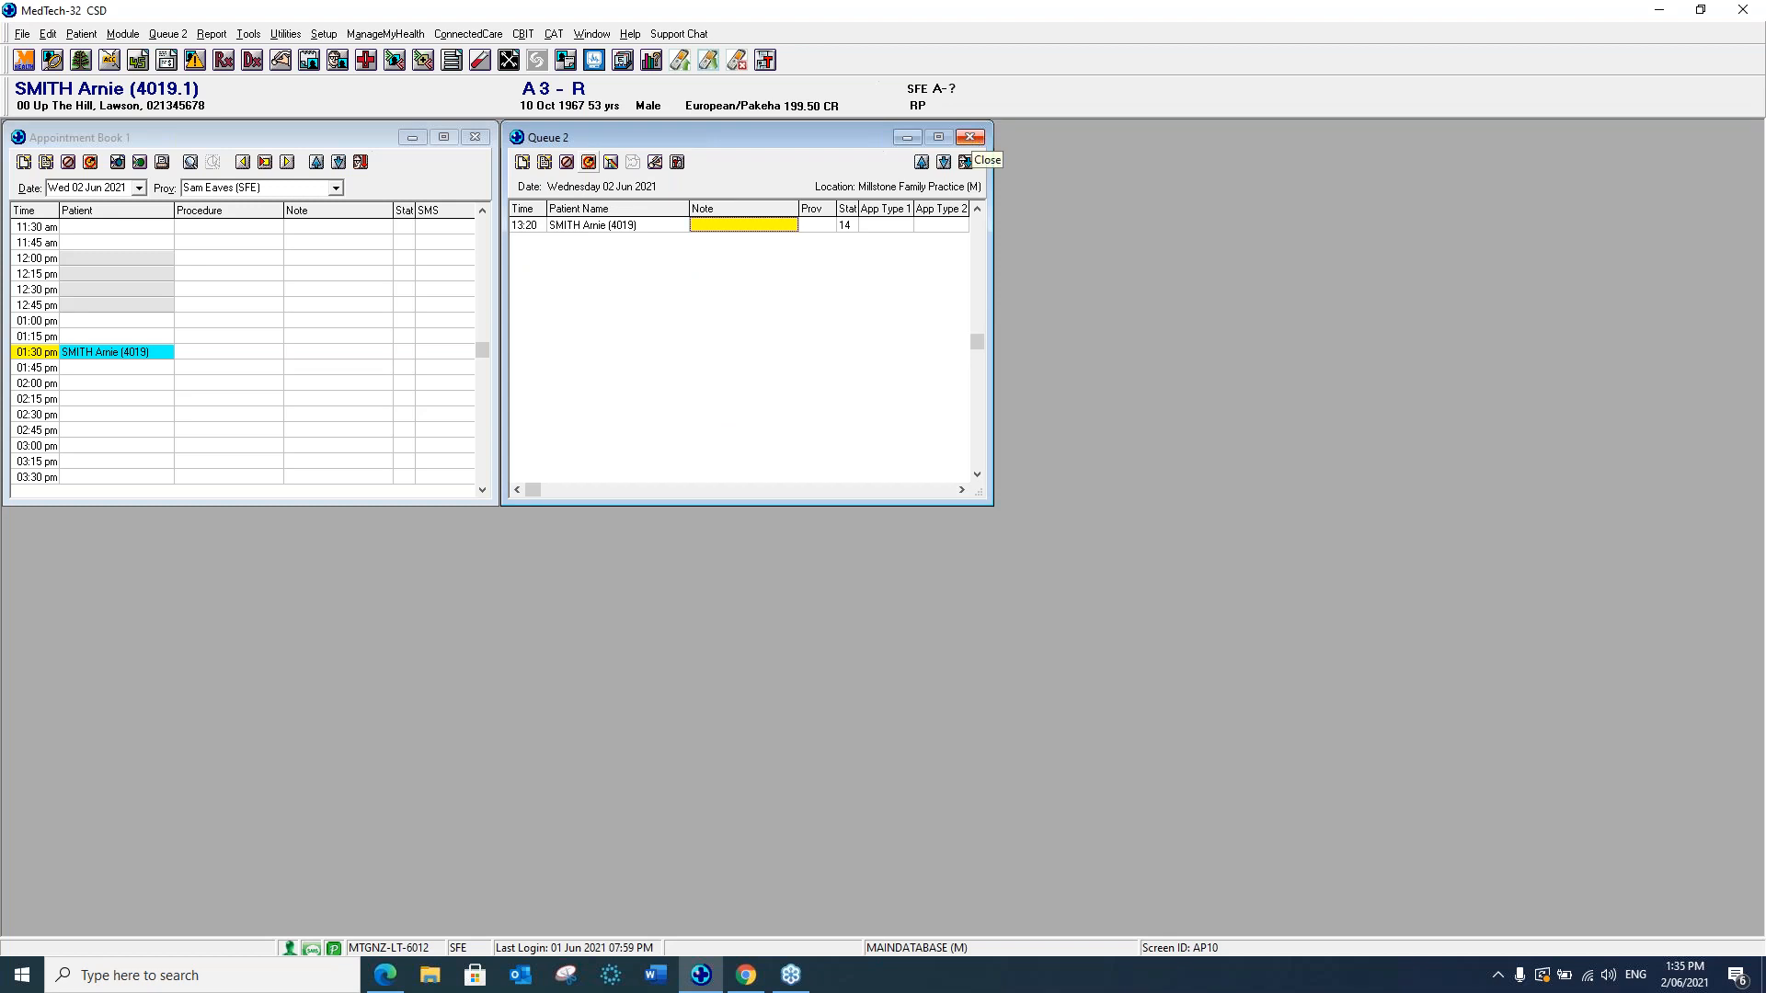
click(973, 138)
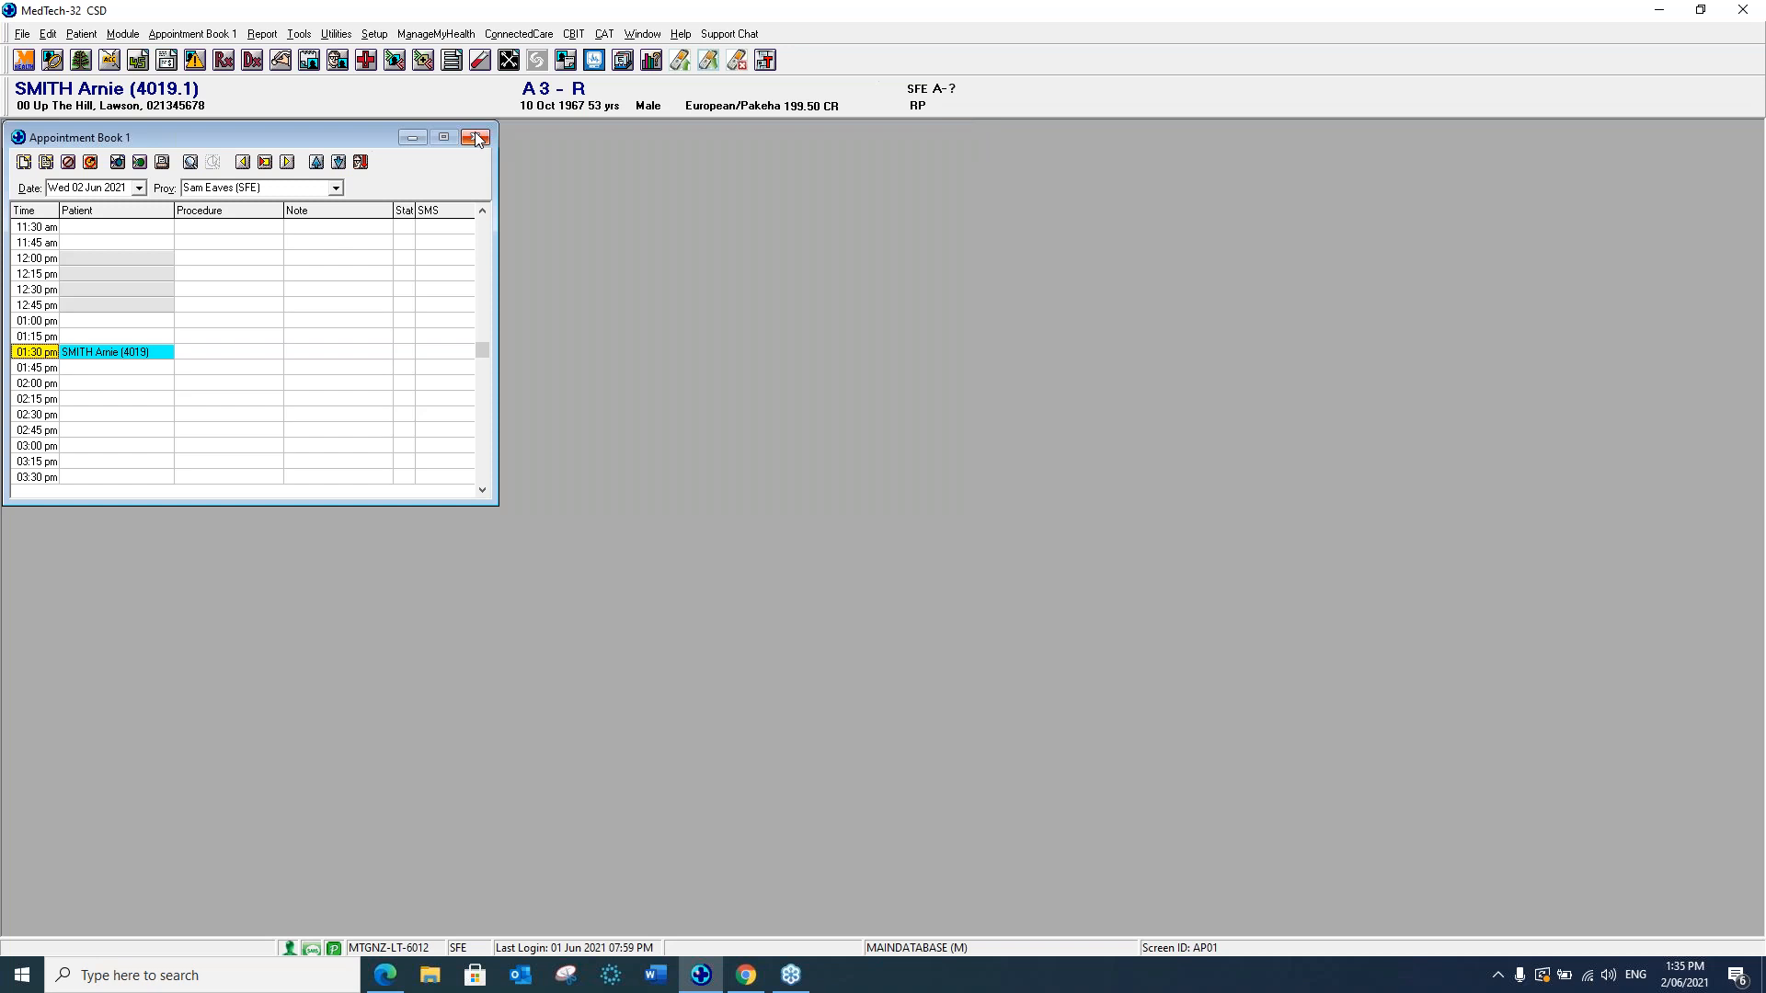
click(475, 138)
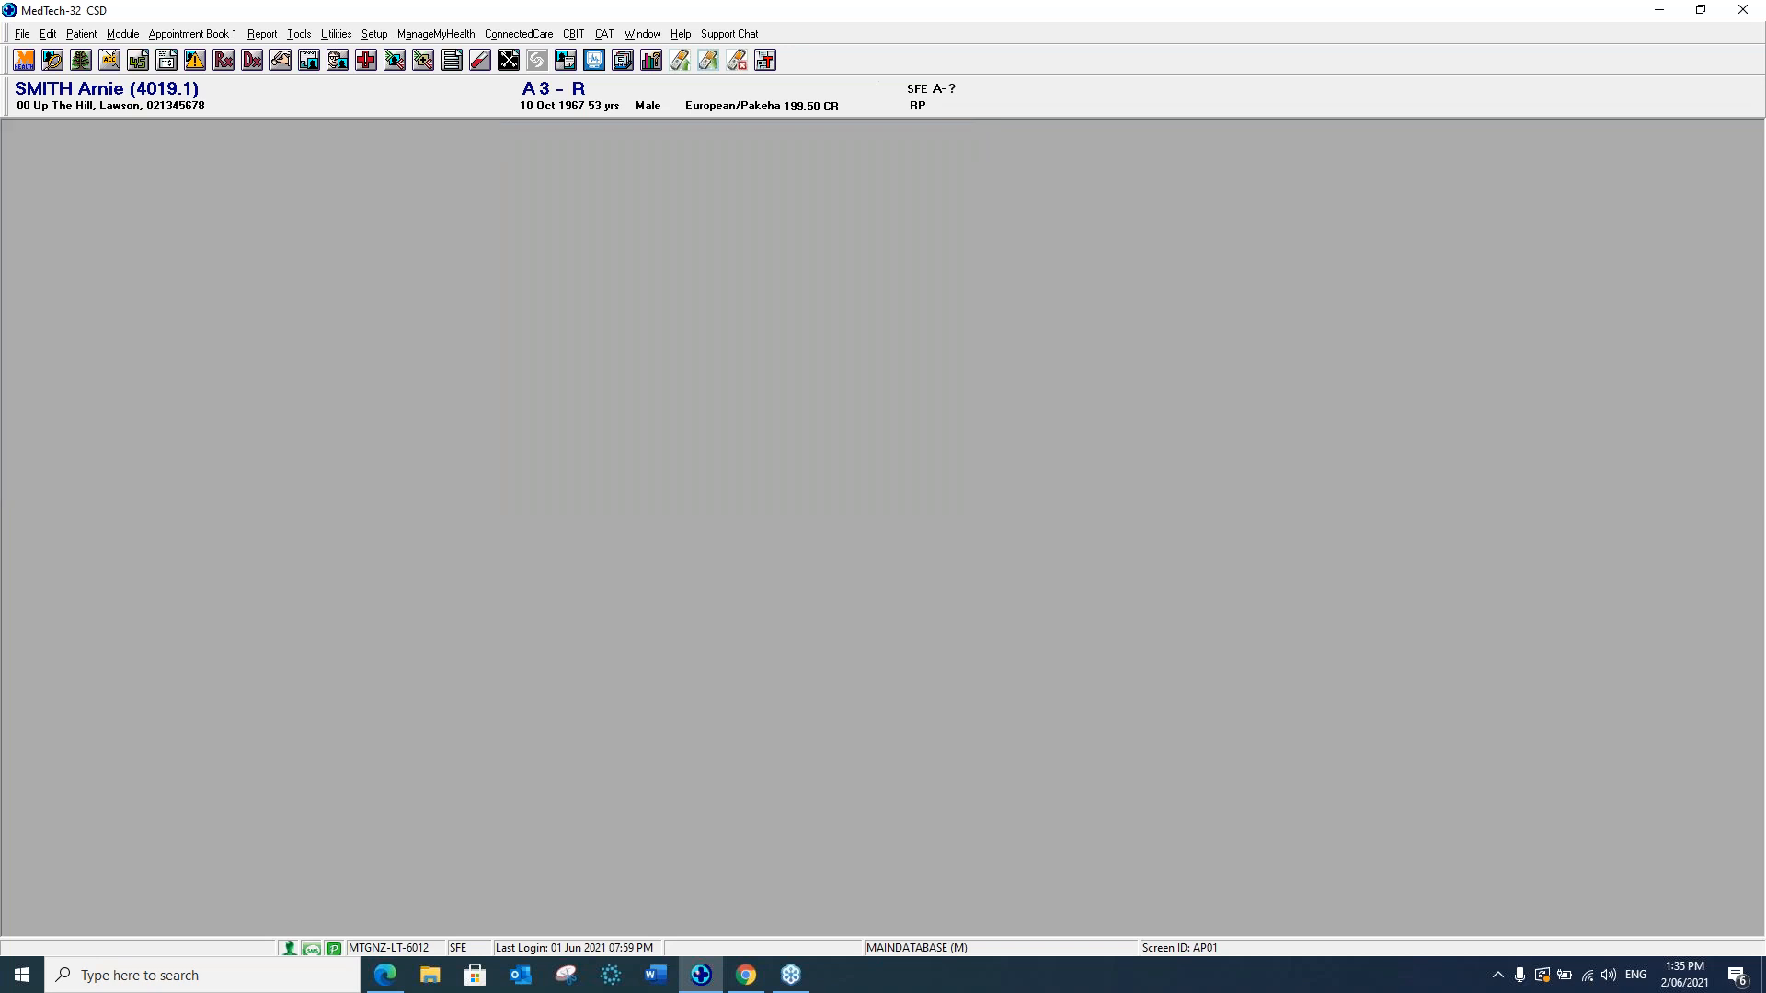
Open the SMS Outbox and filter sent messages with the Recipient field blank to list every patient's messages.
click(679, 59)
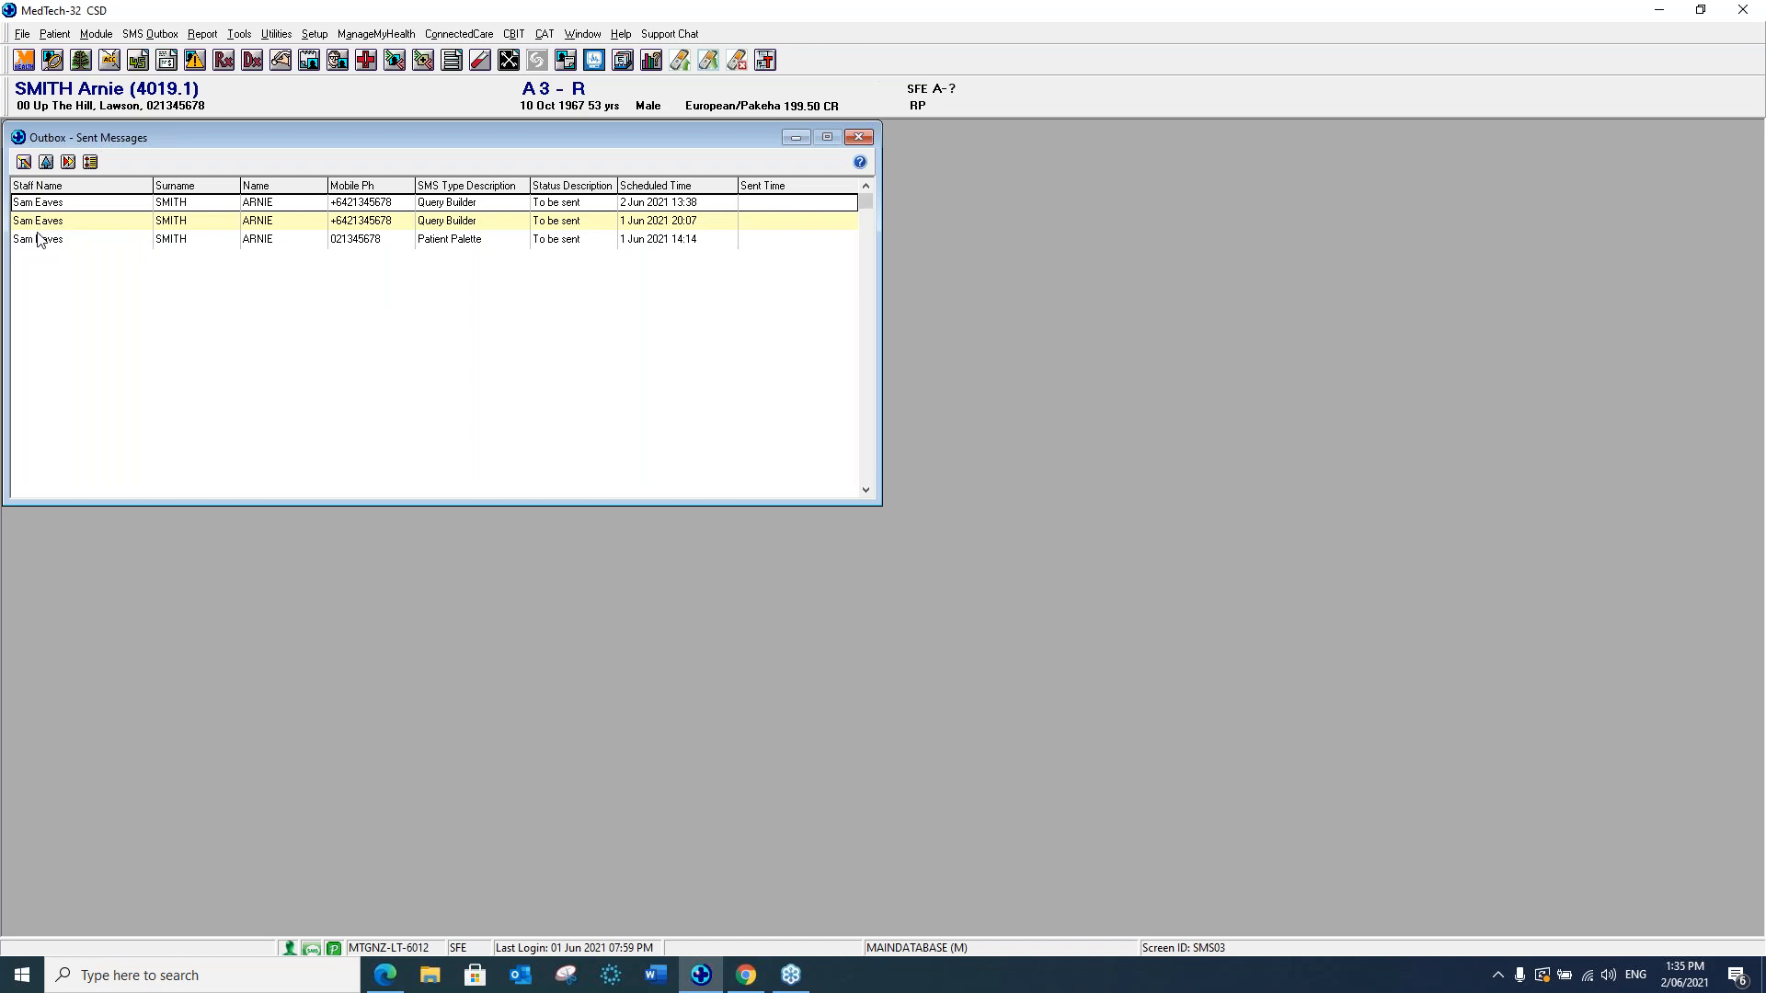
click(24, 163)
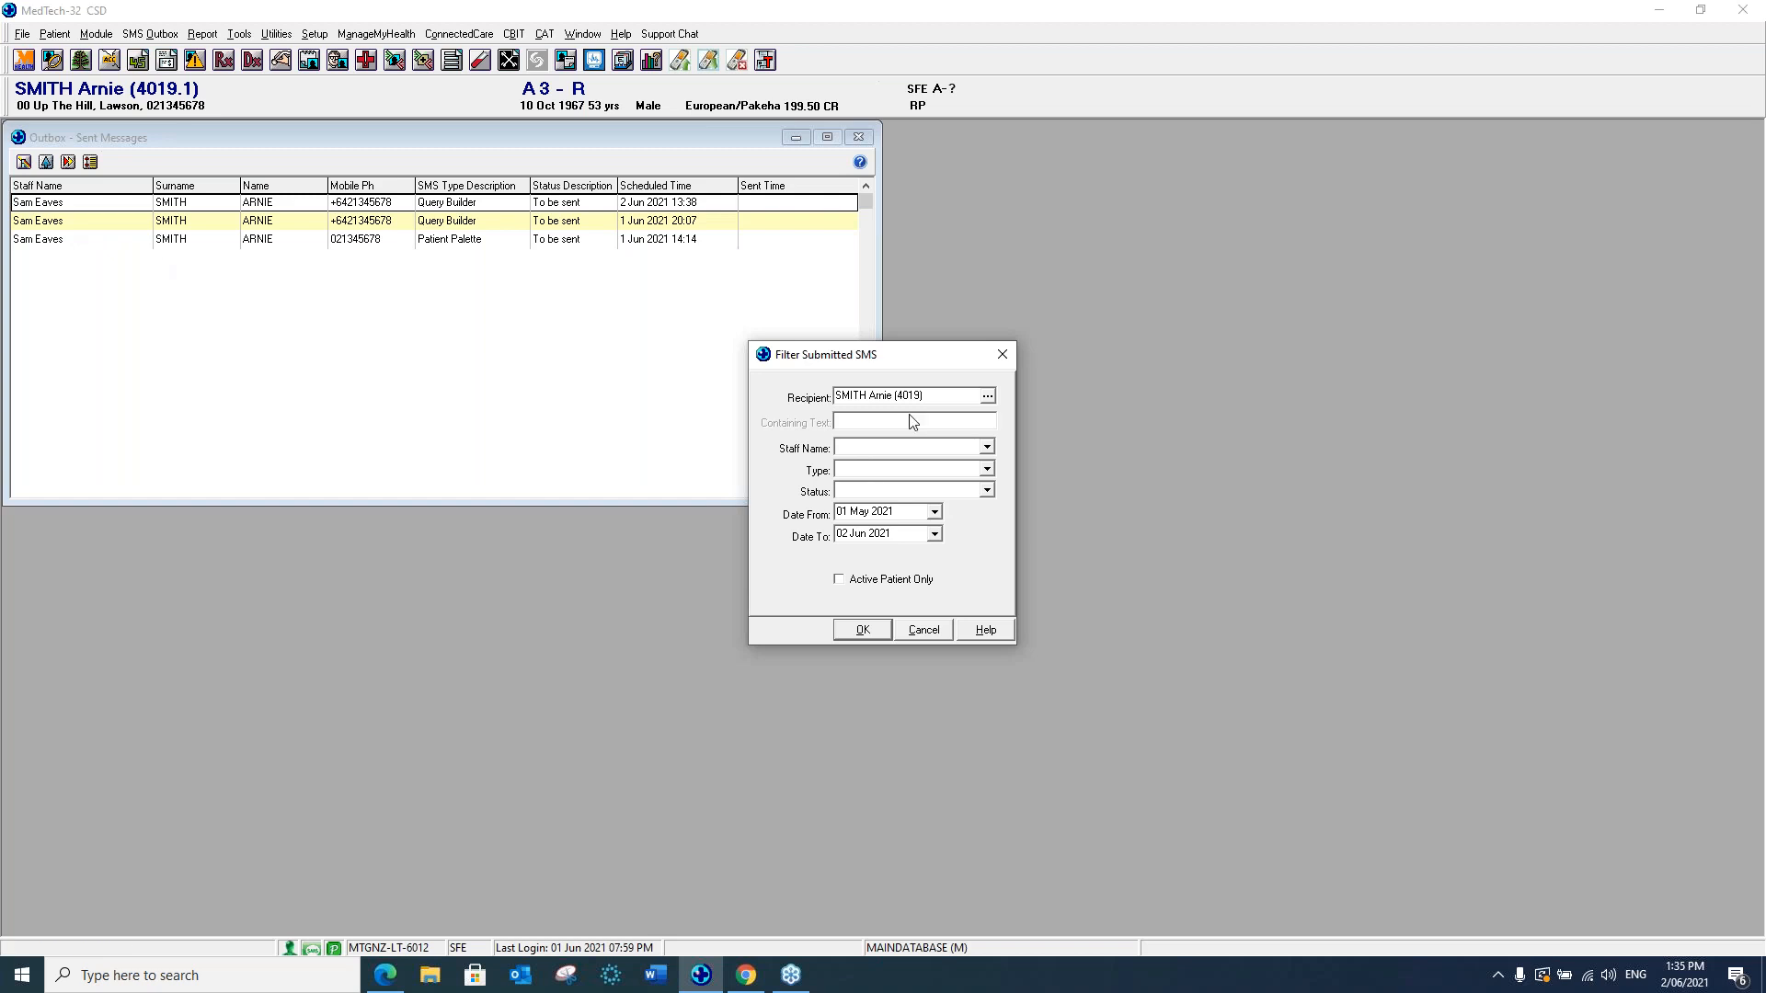
drag(920, 396, 794, 380)
key(Delete)
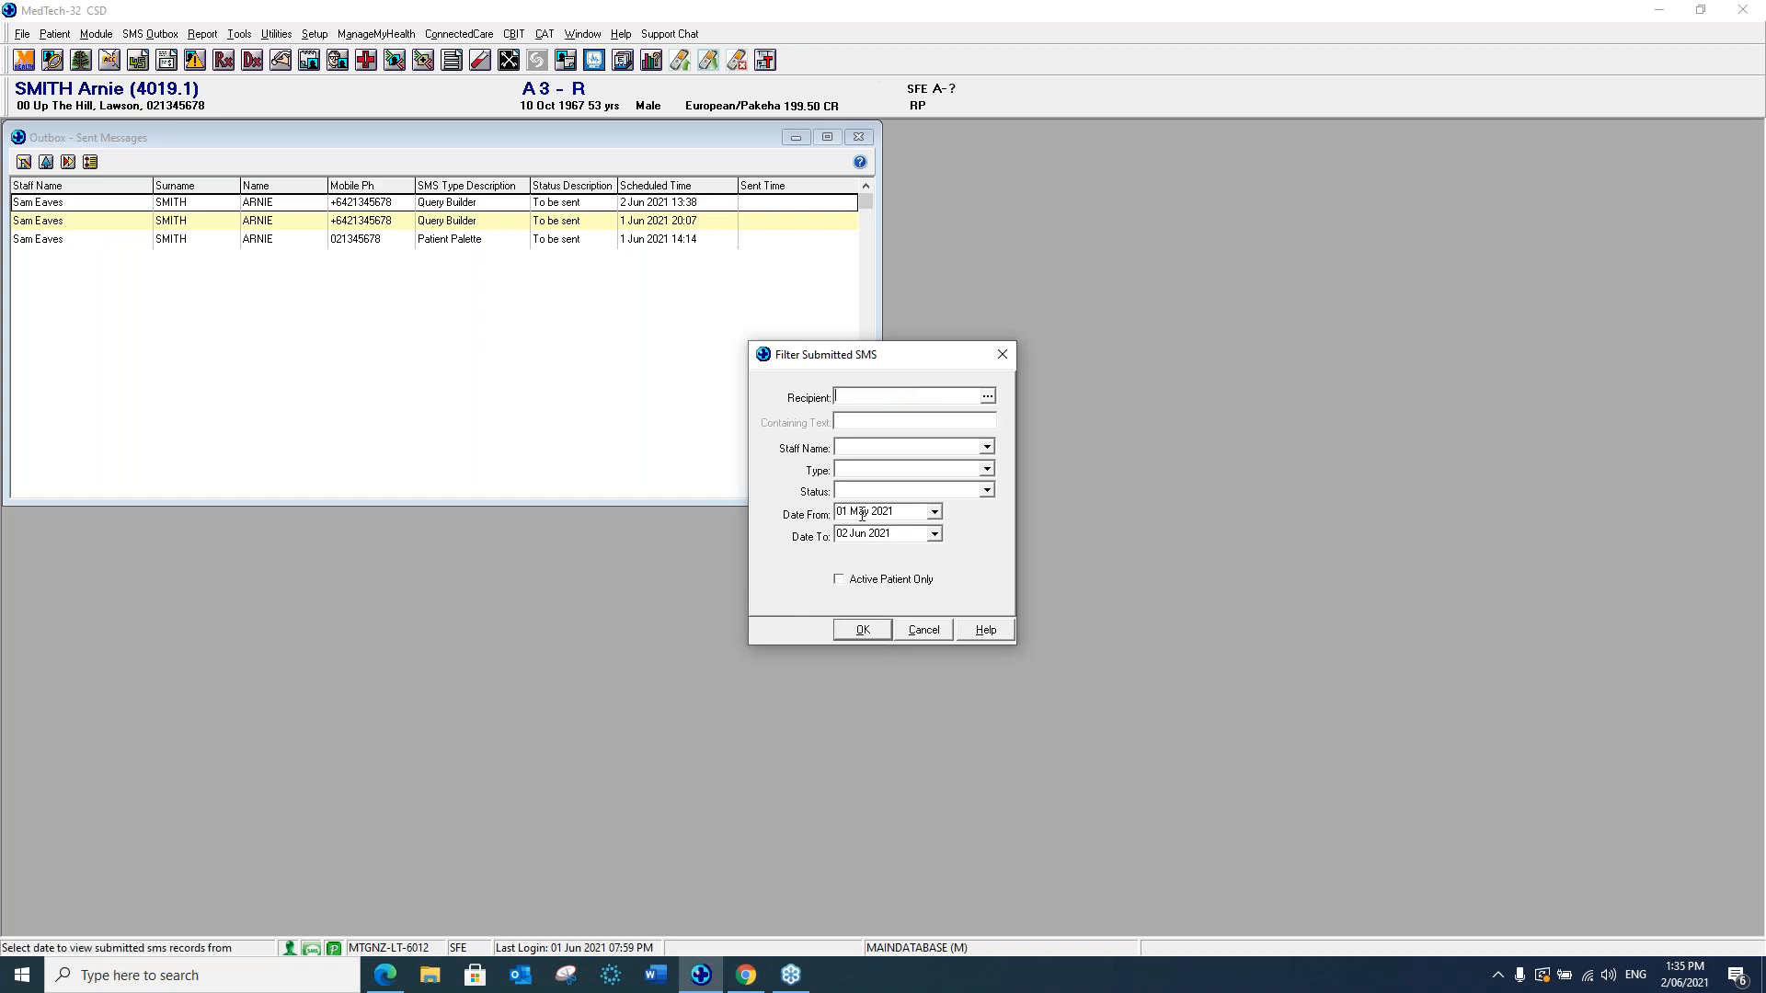
click(857, 630)
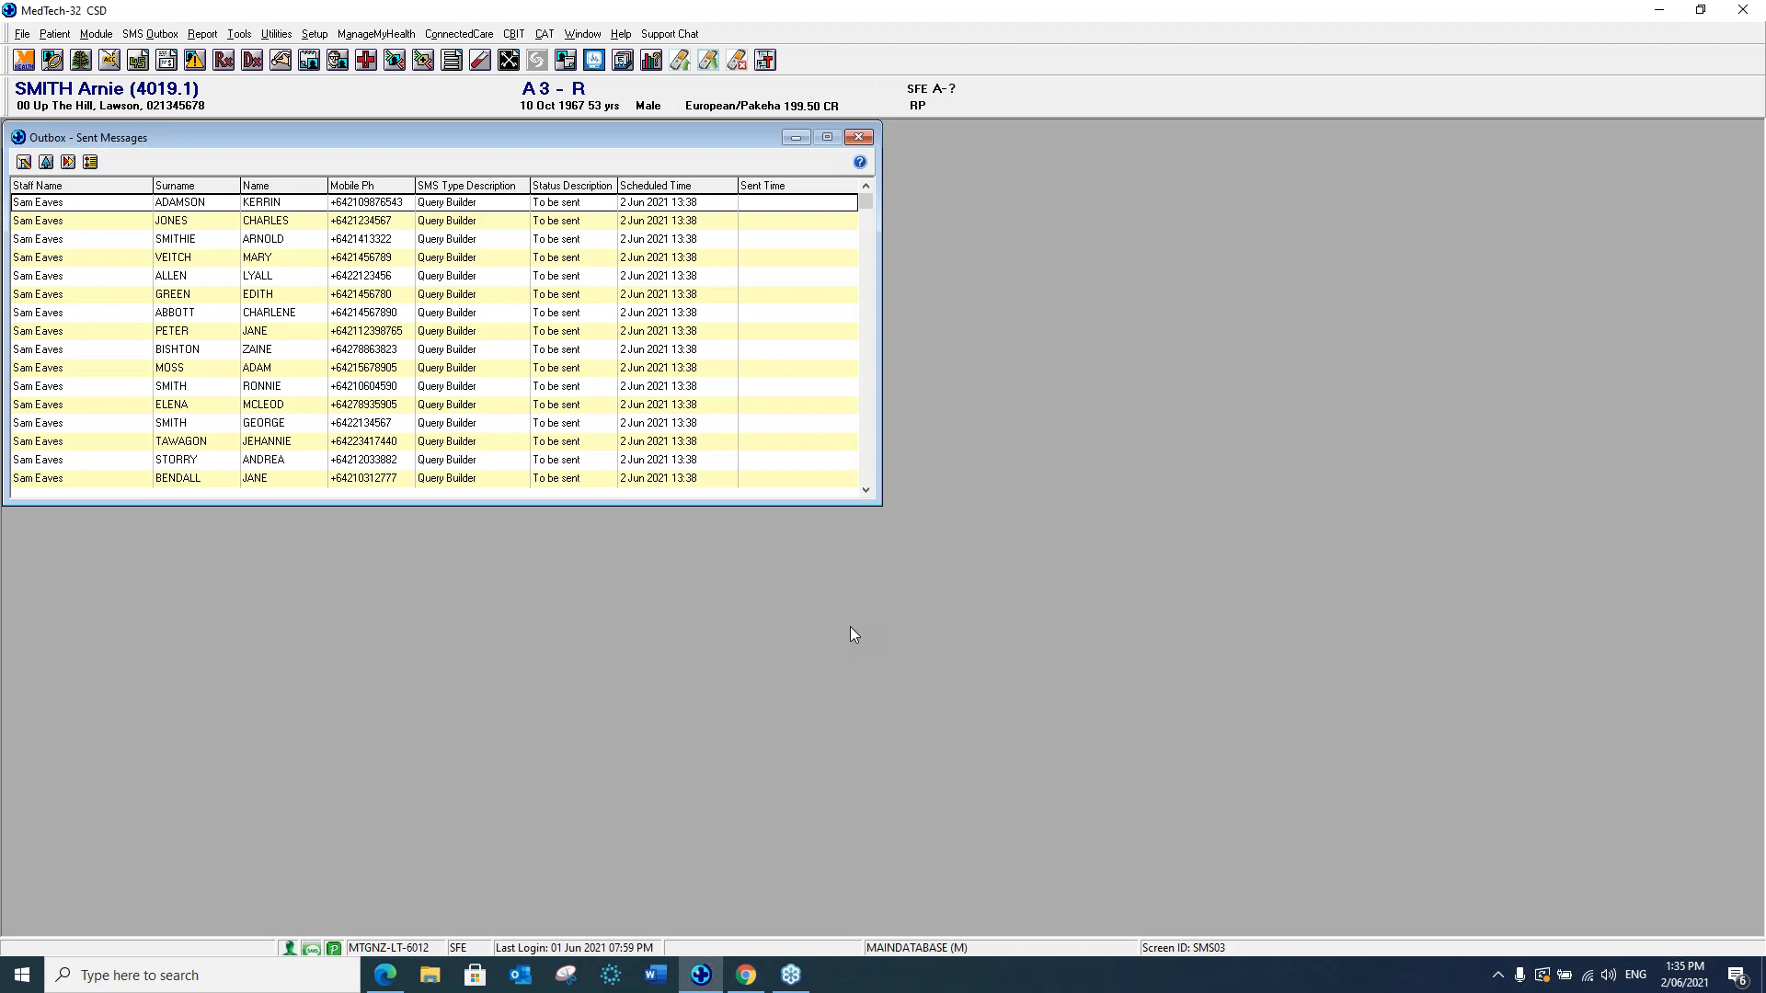
Preview the second message in the outbox list, and close the preview and the outbox.
double_click(664, 227)
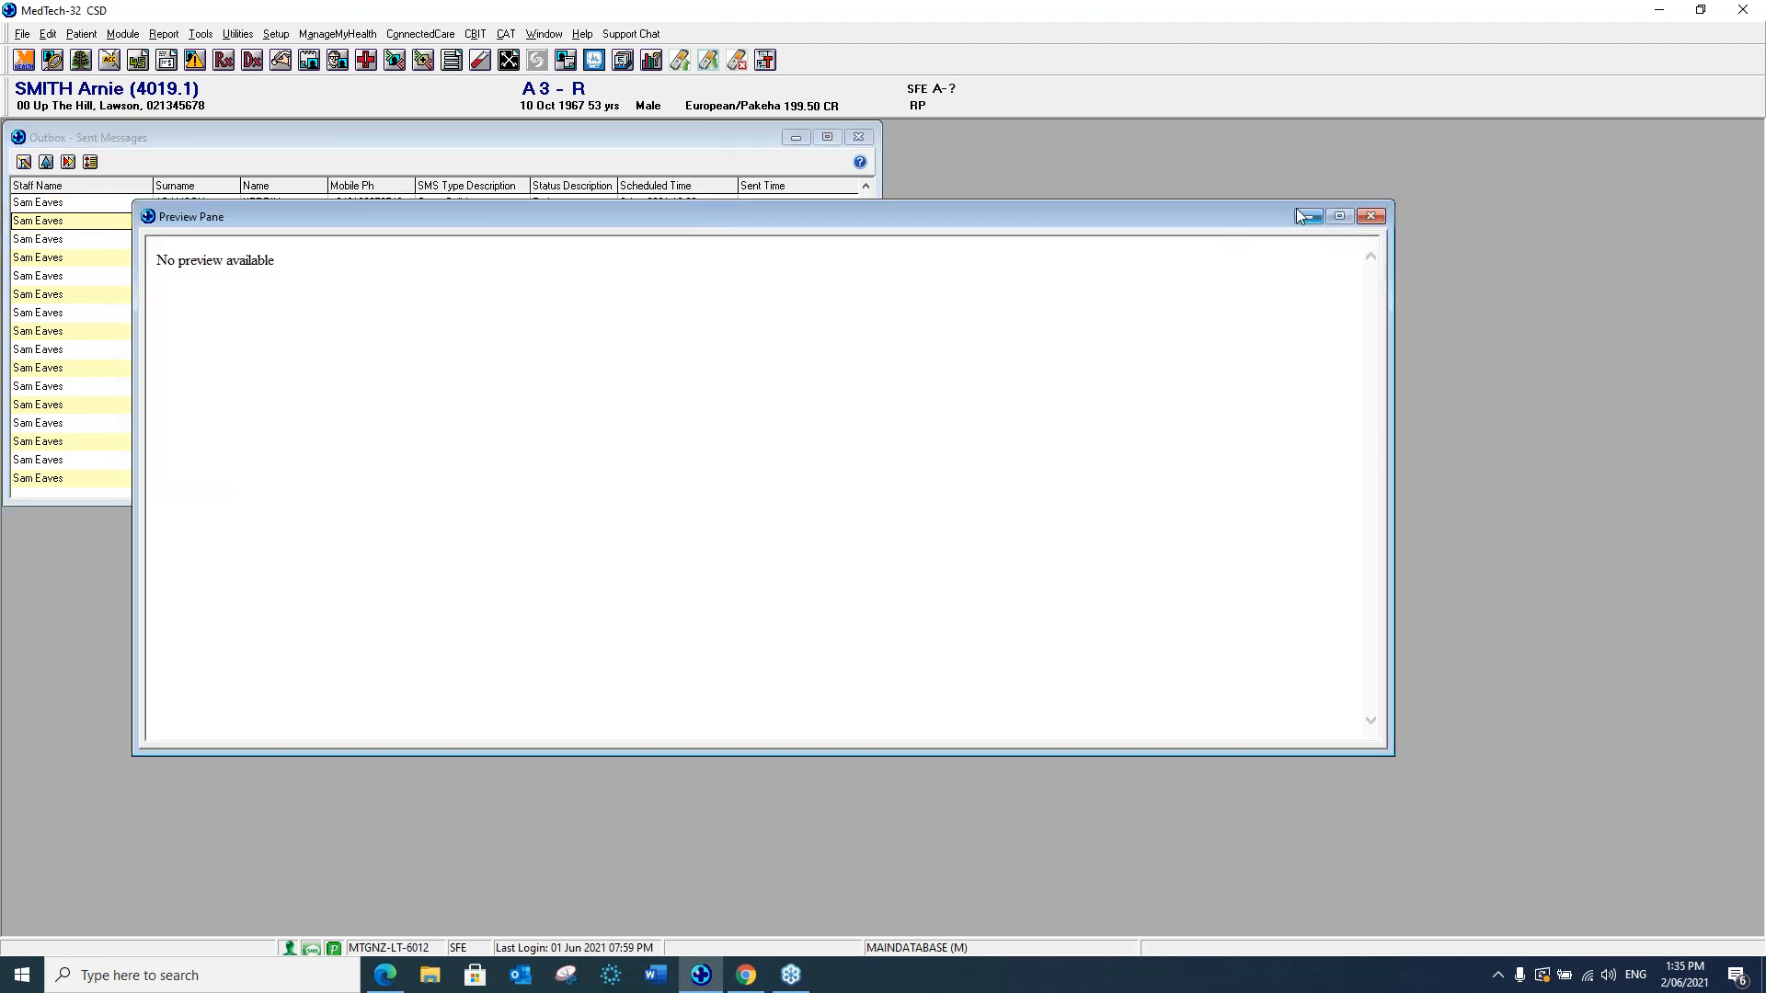
click(1371, 216)
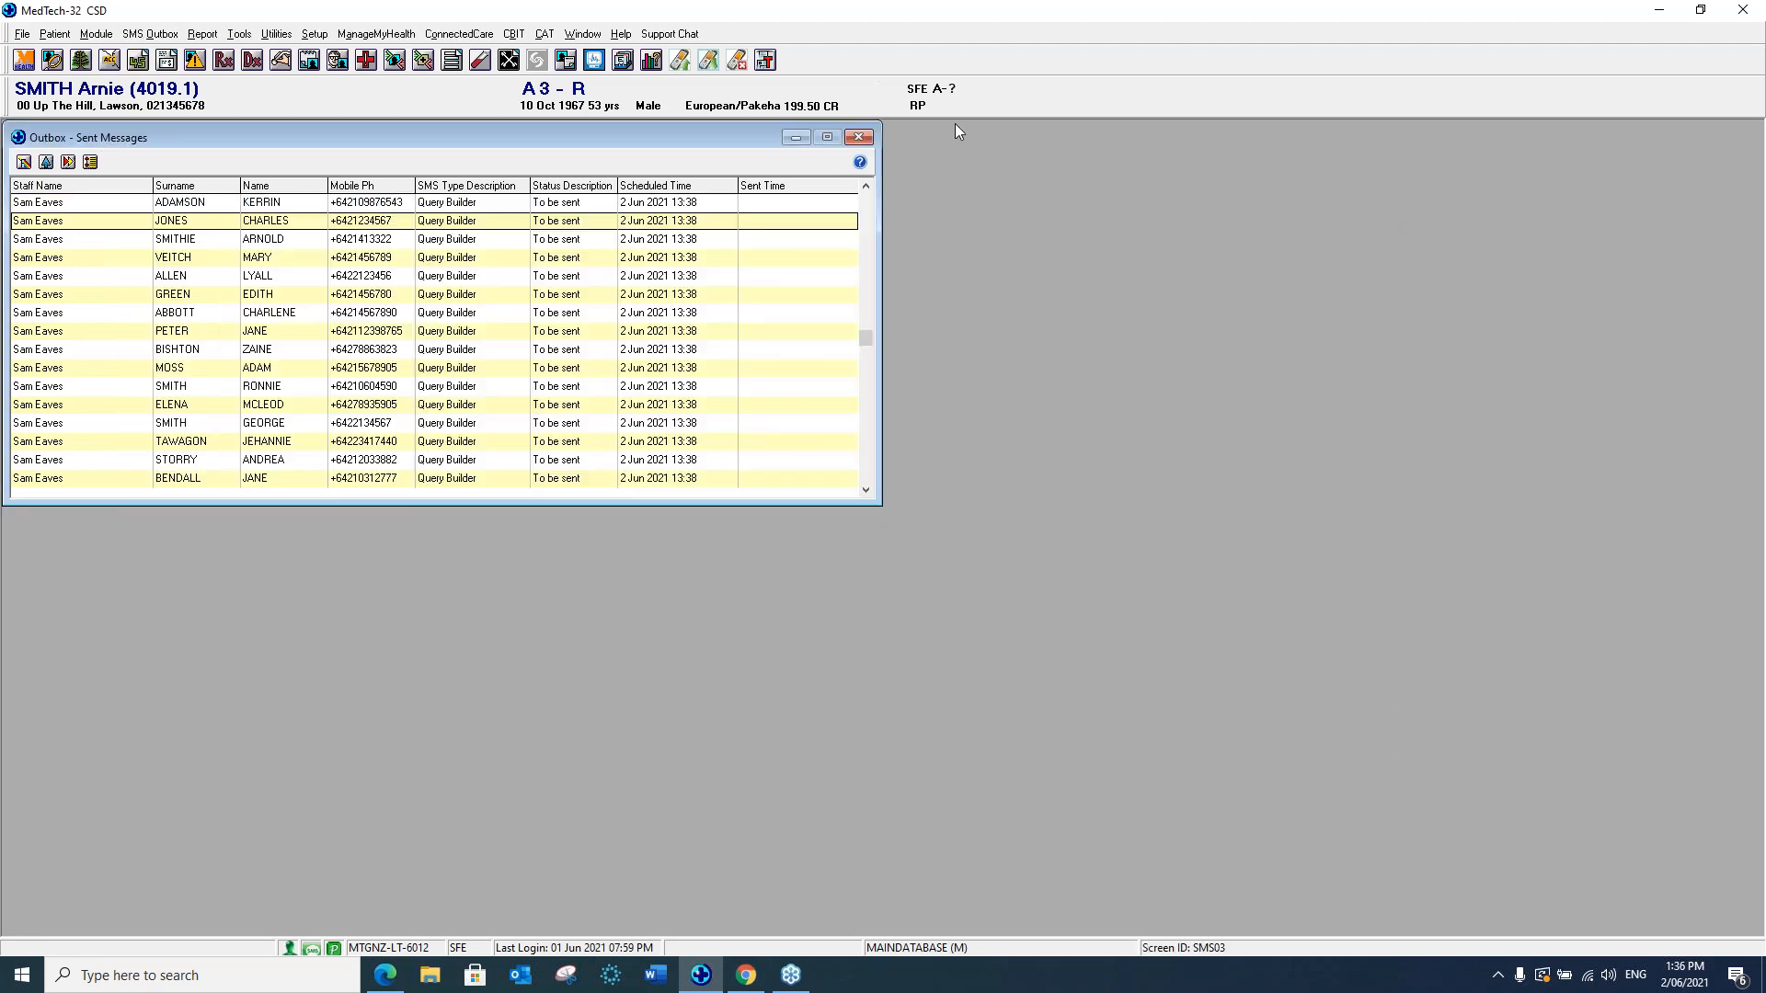
click(857, 140)
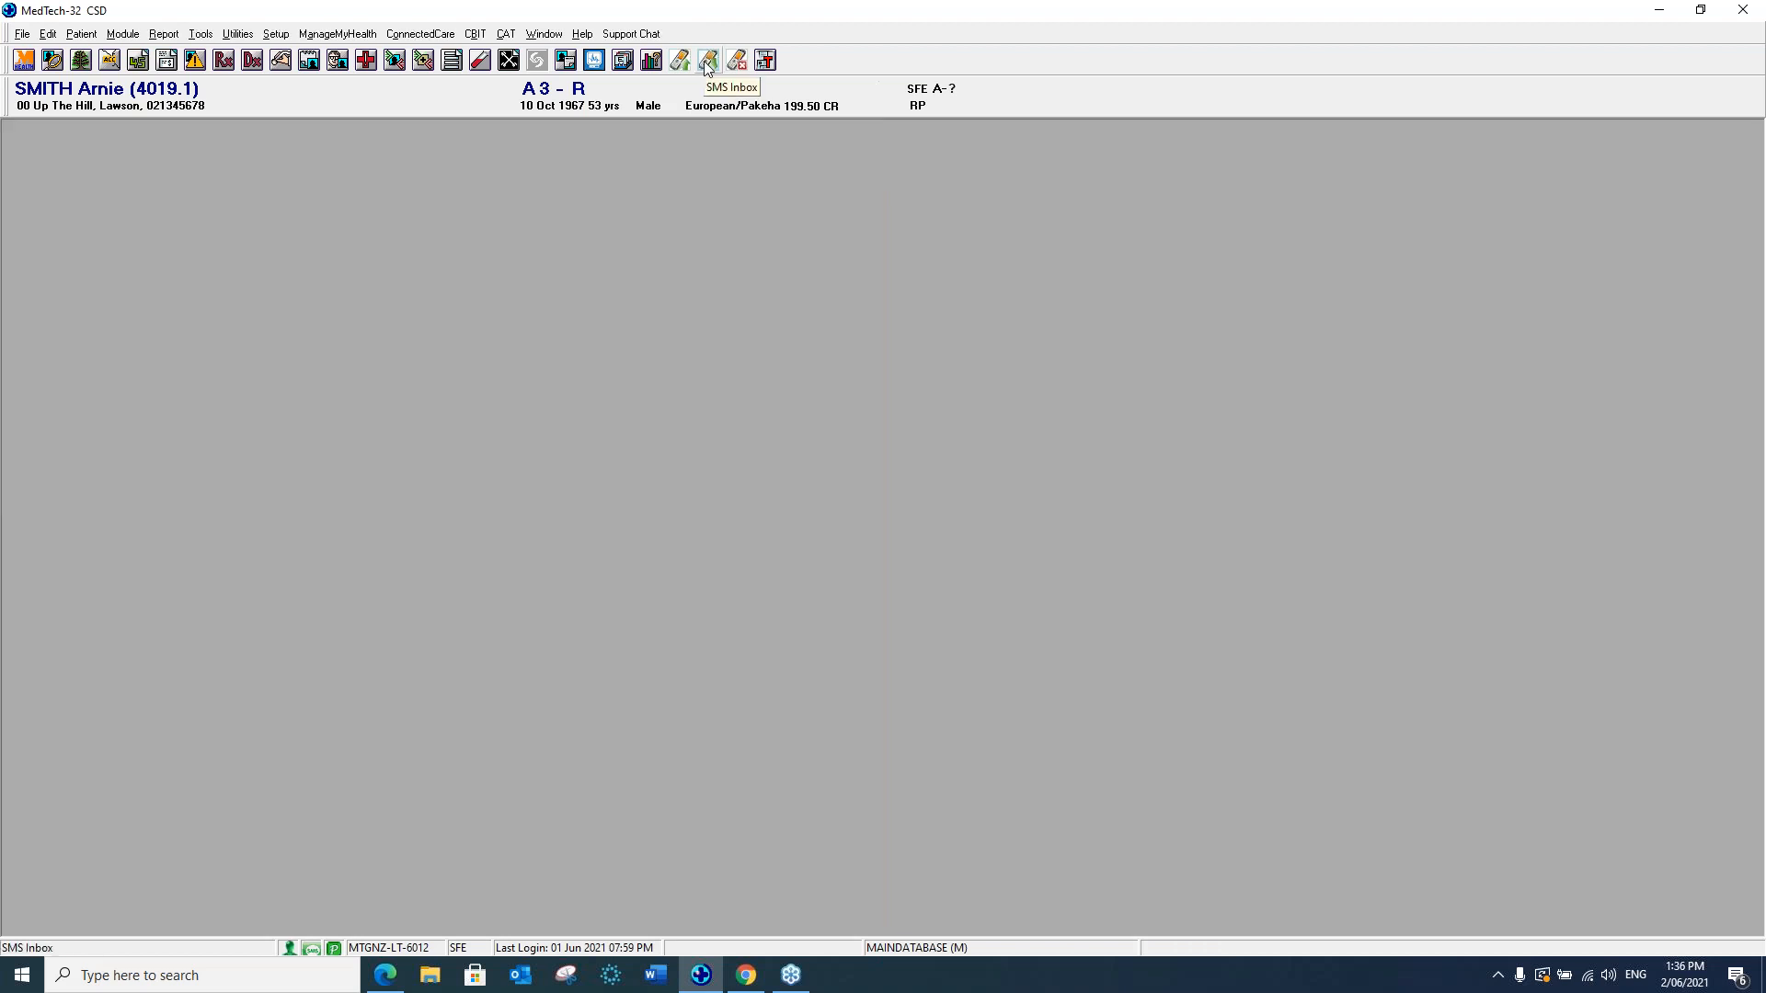
Open the SMS Inbox, filter received messages with the Recipient field blank, and review the filter options without changing them.
click(707, 63)
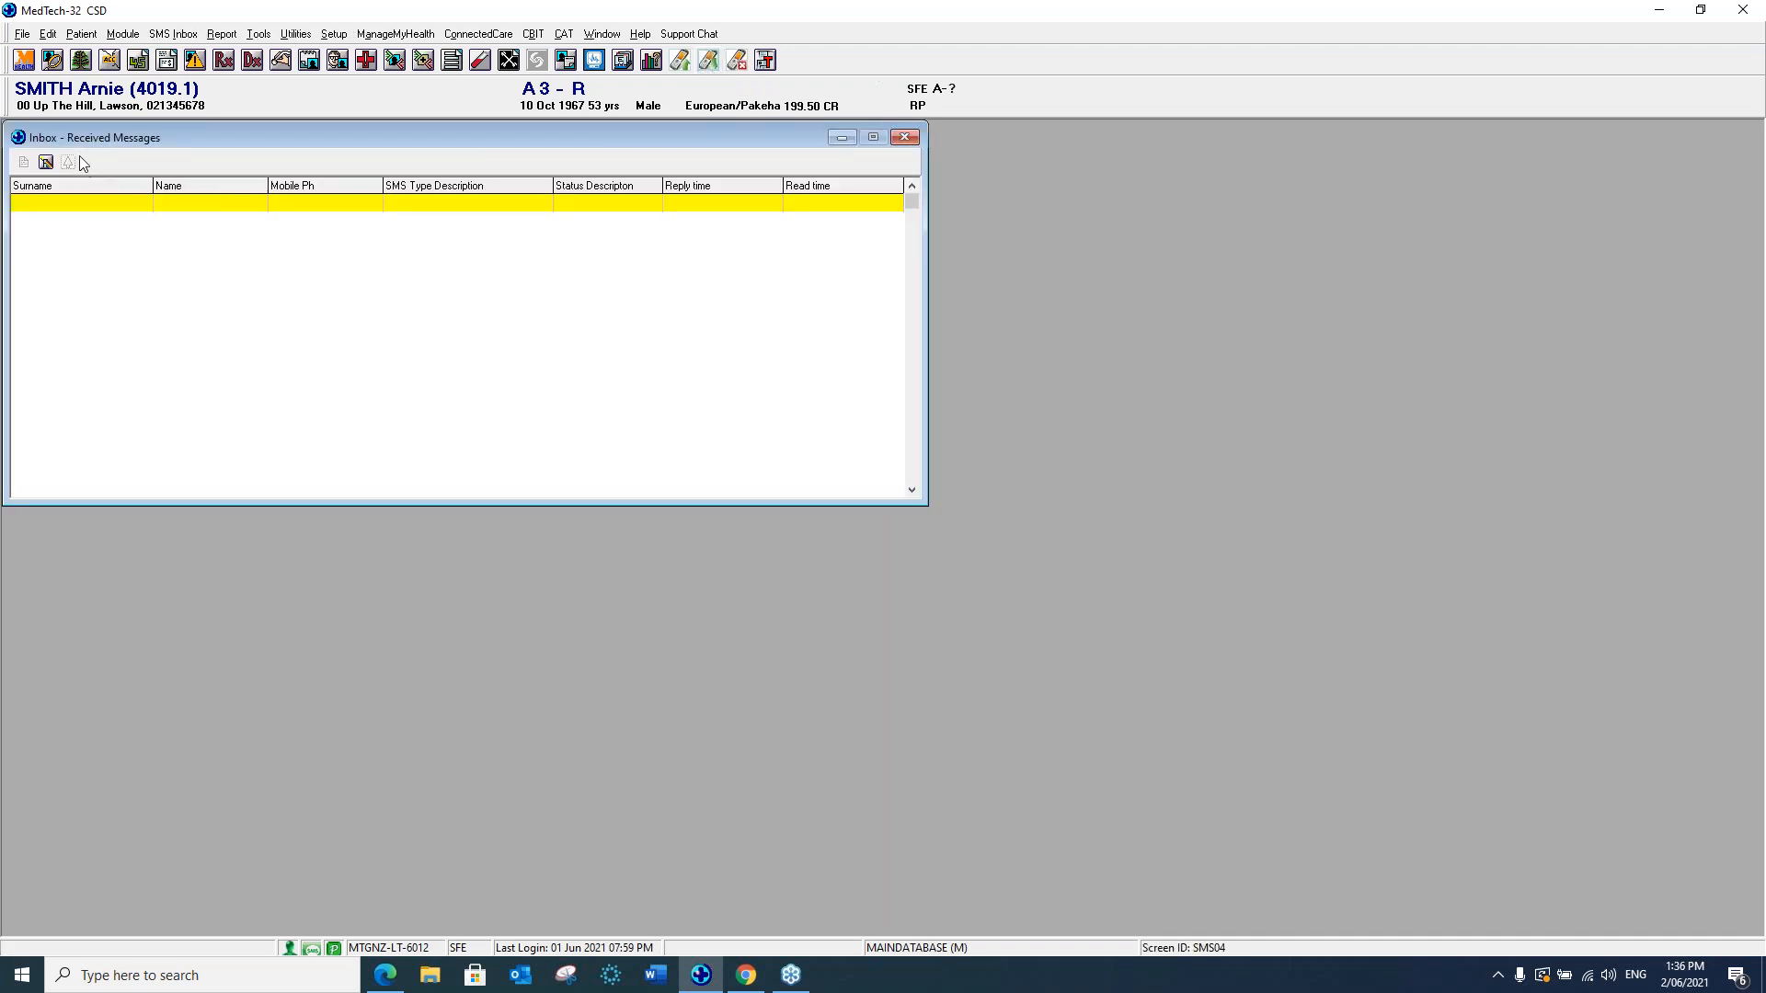
click(46, 162)
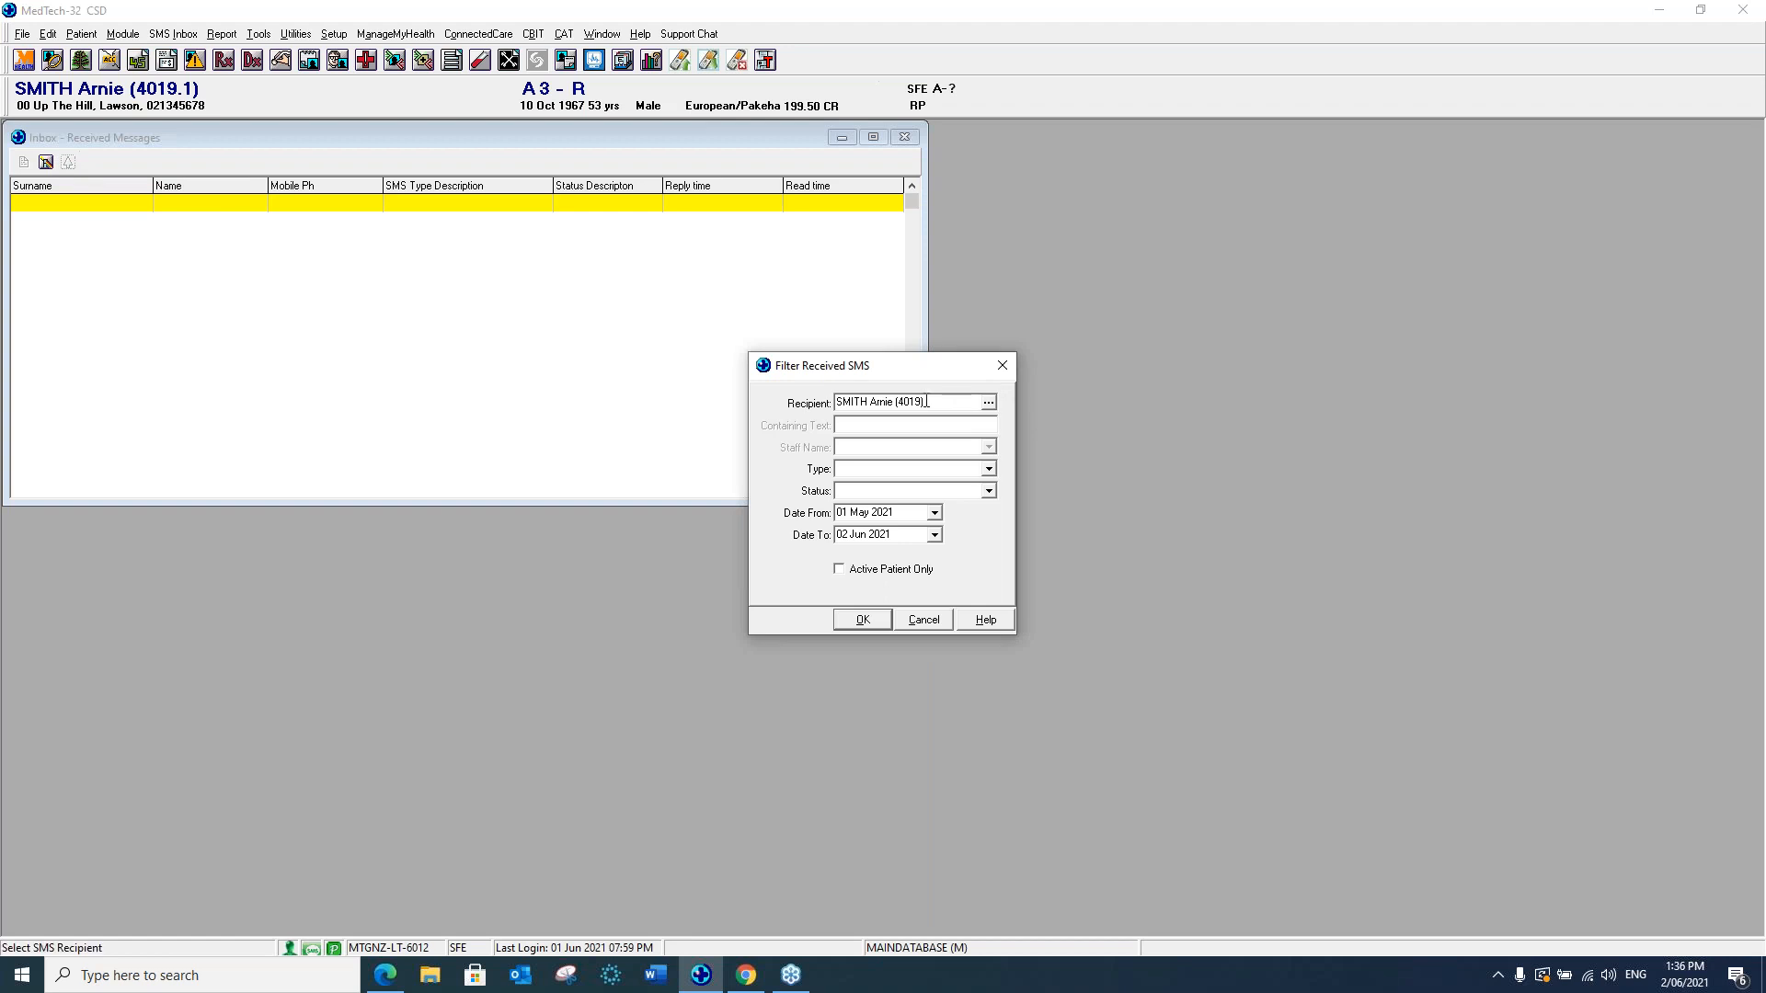
drag(927, 402, 833, 403)
key(BackSpace)
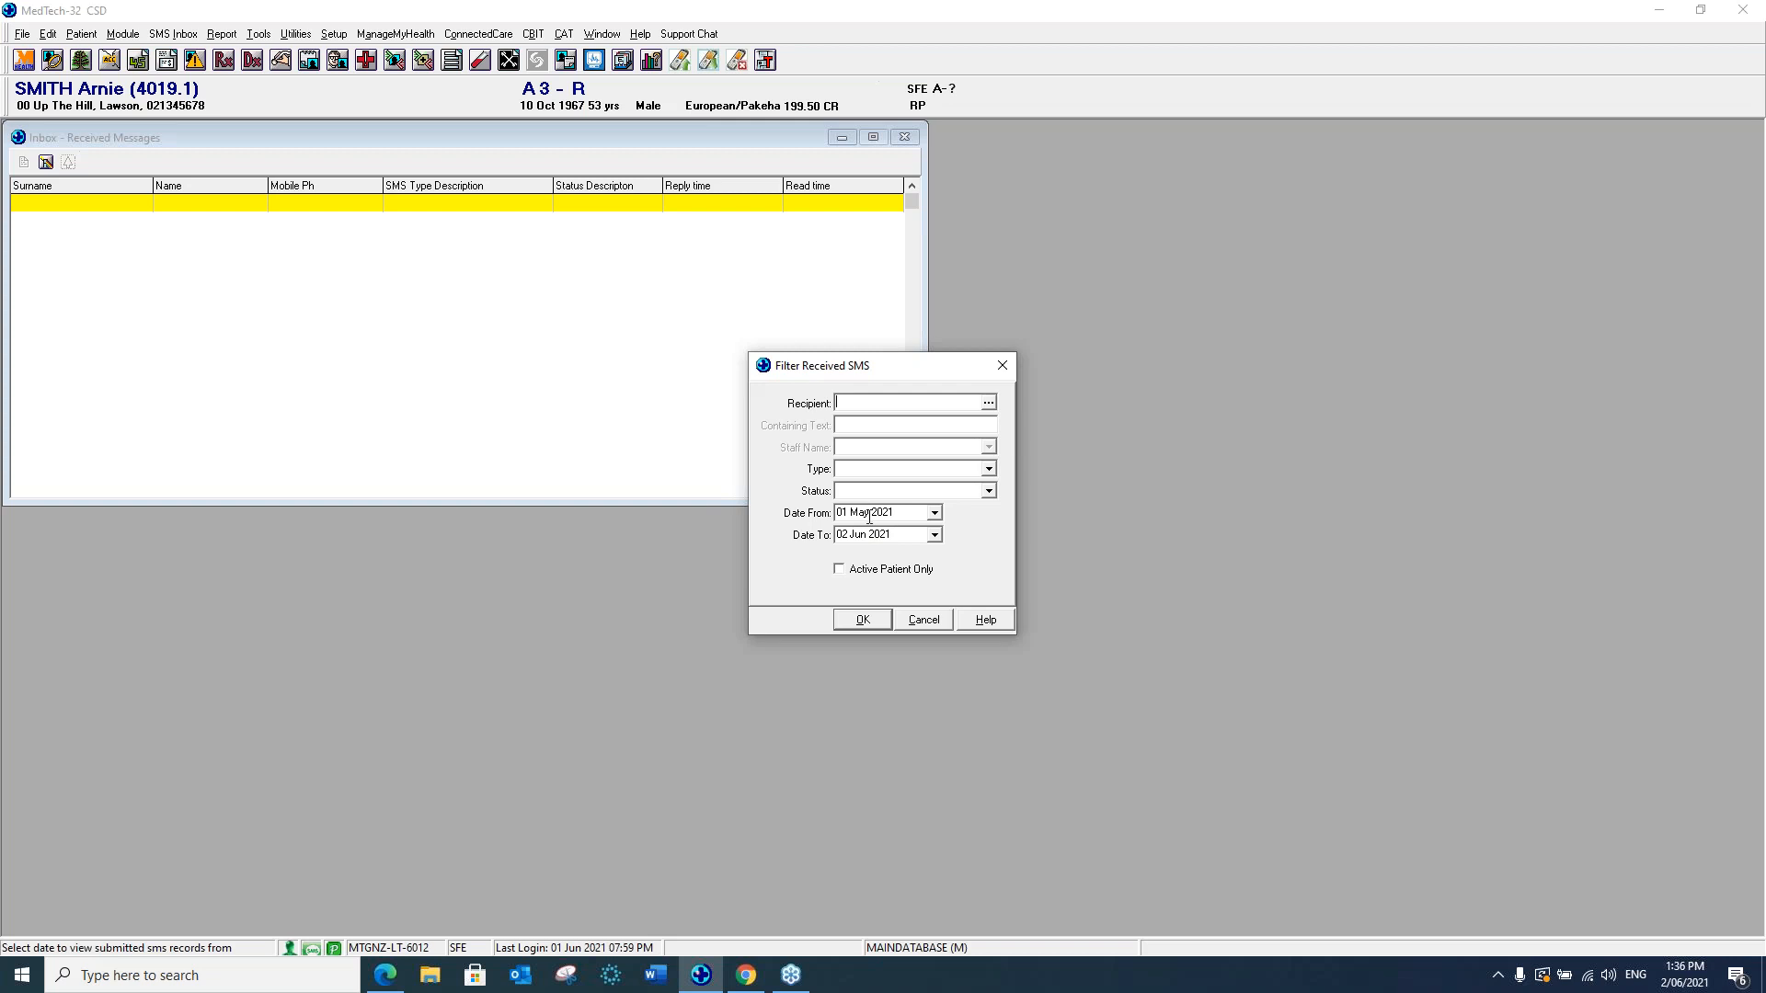
click(863, 621)
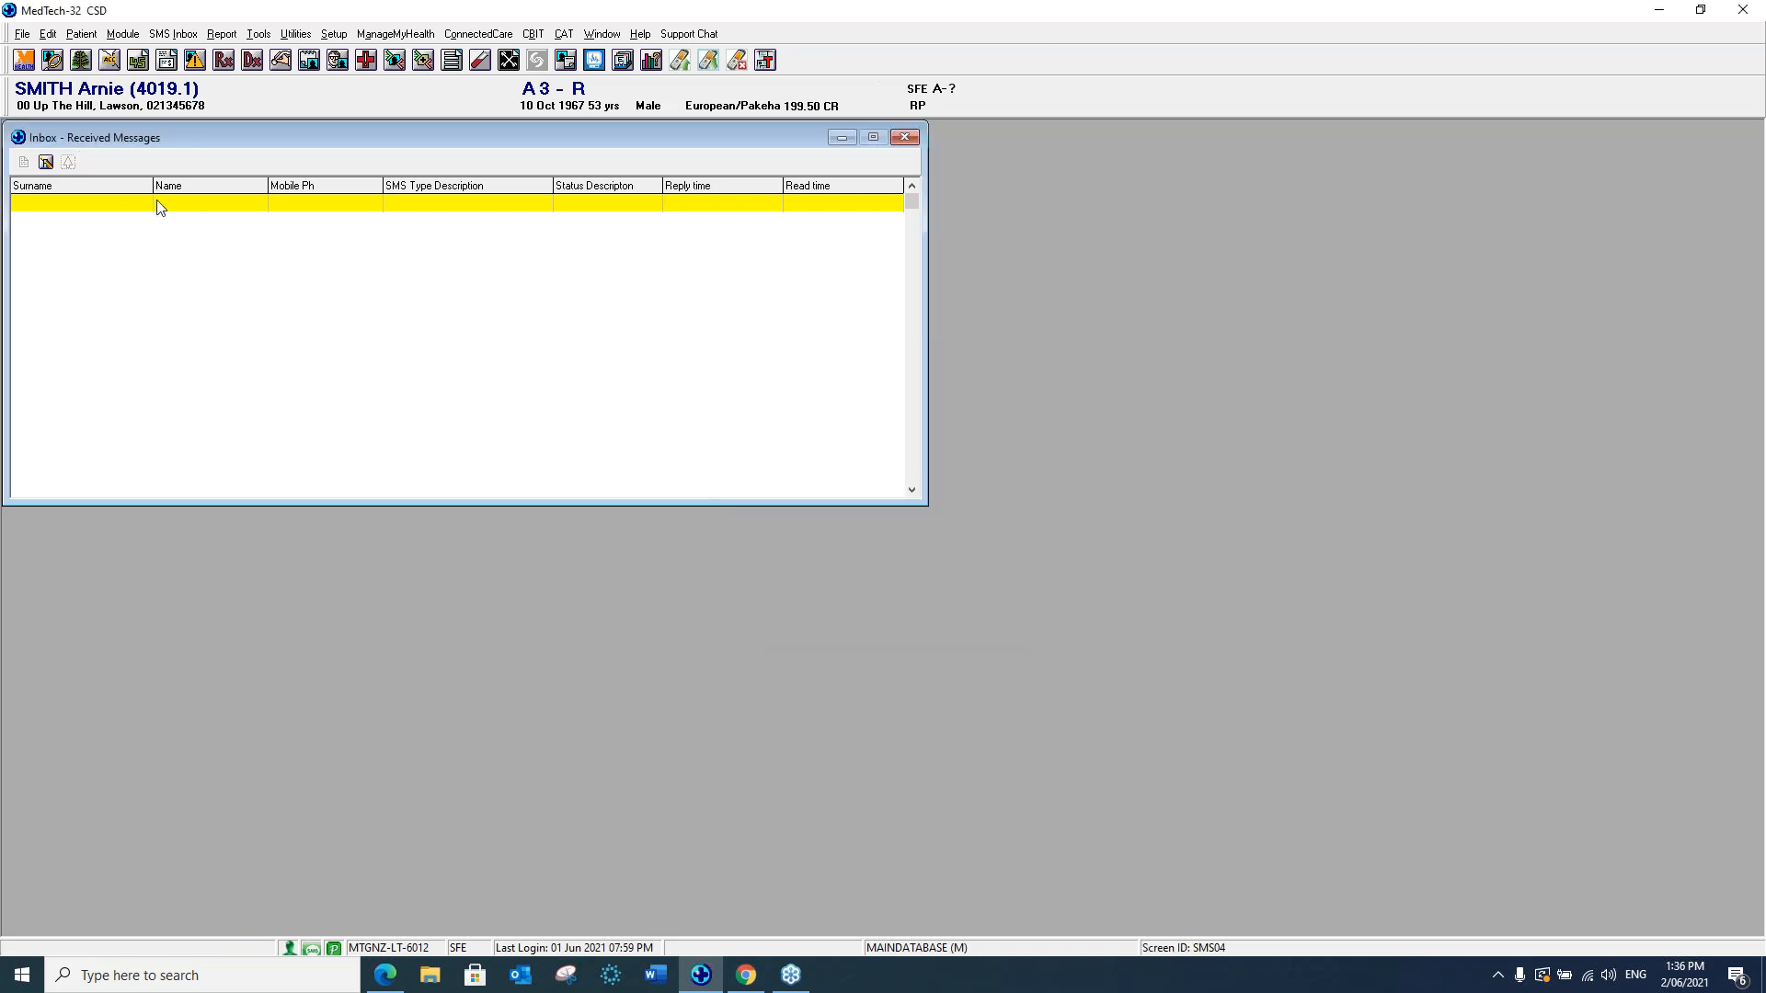
click(45, 162)
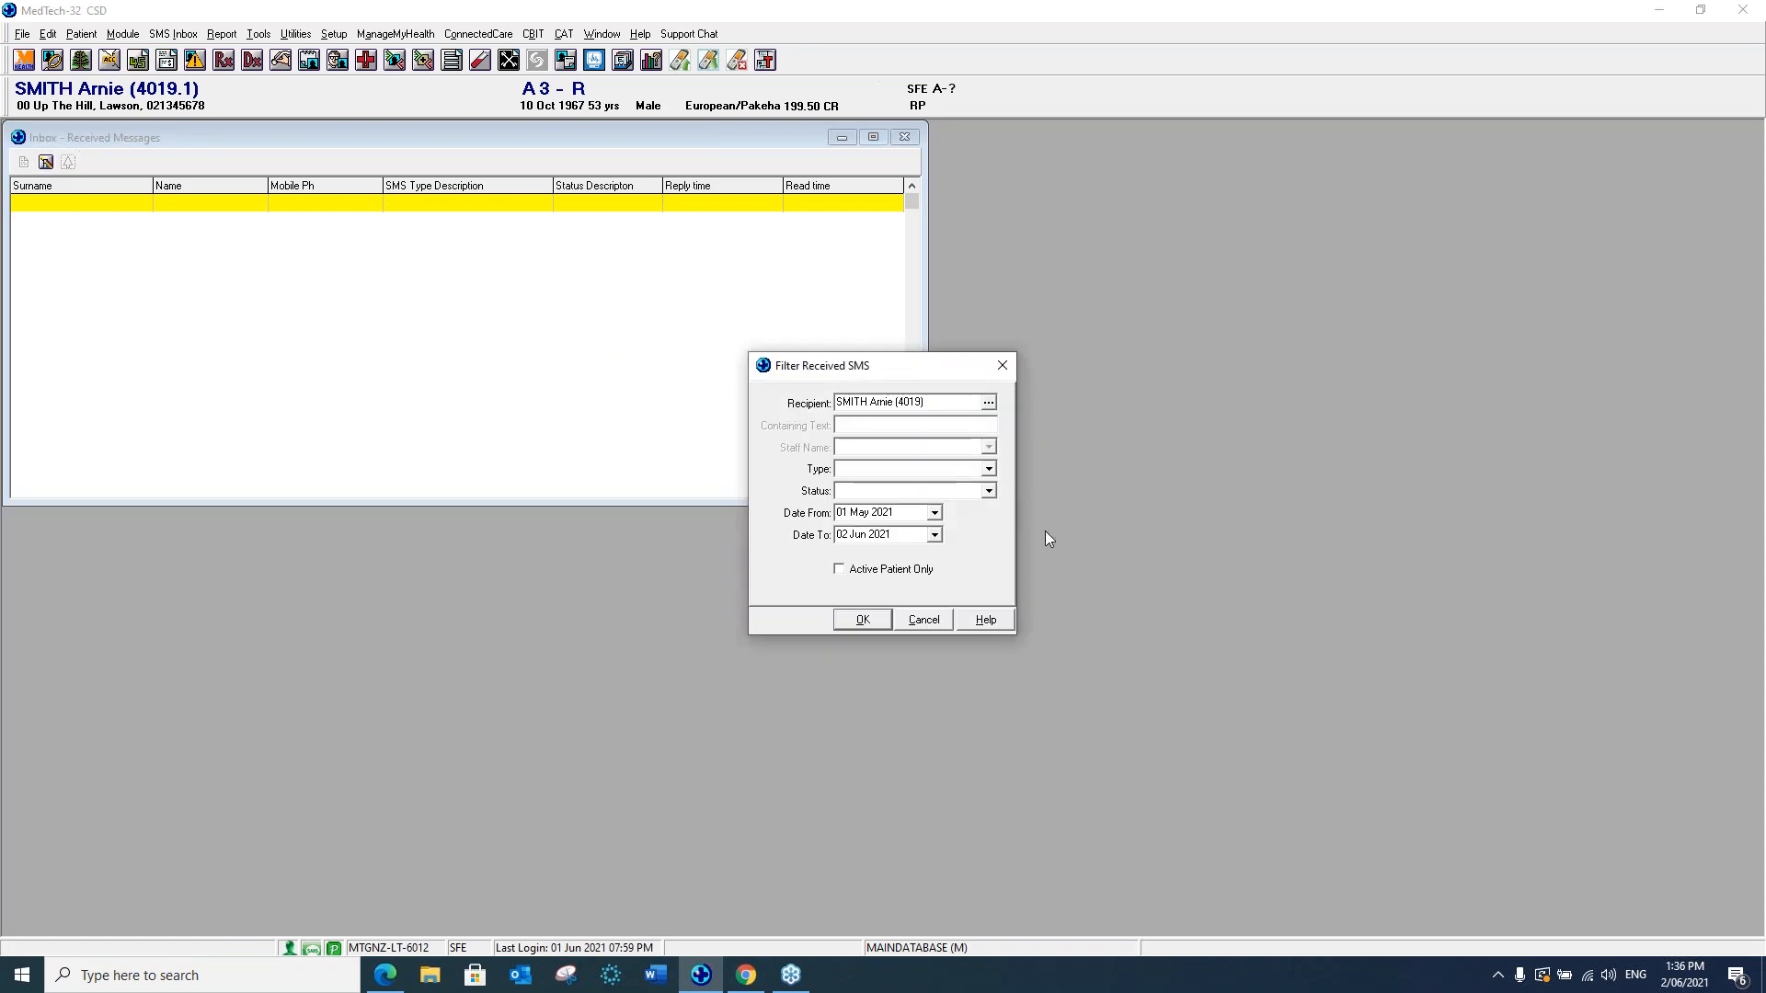
click(924, 620)
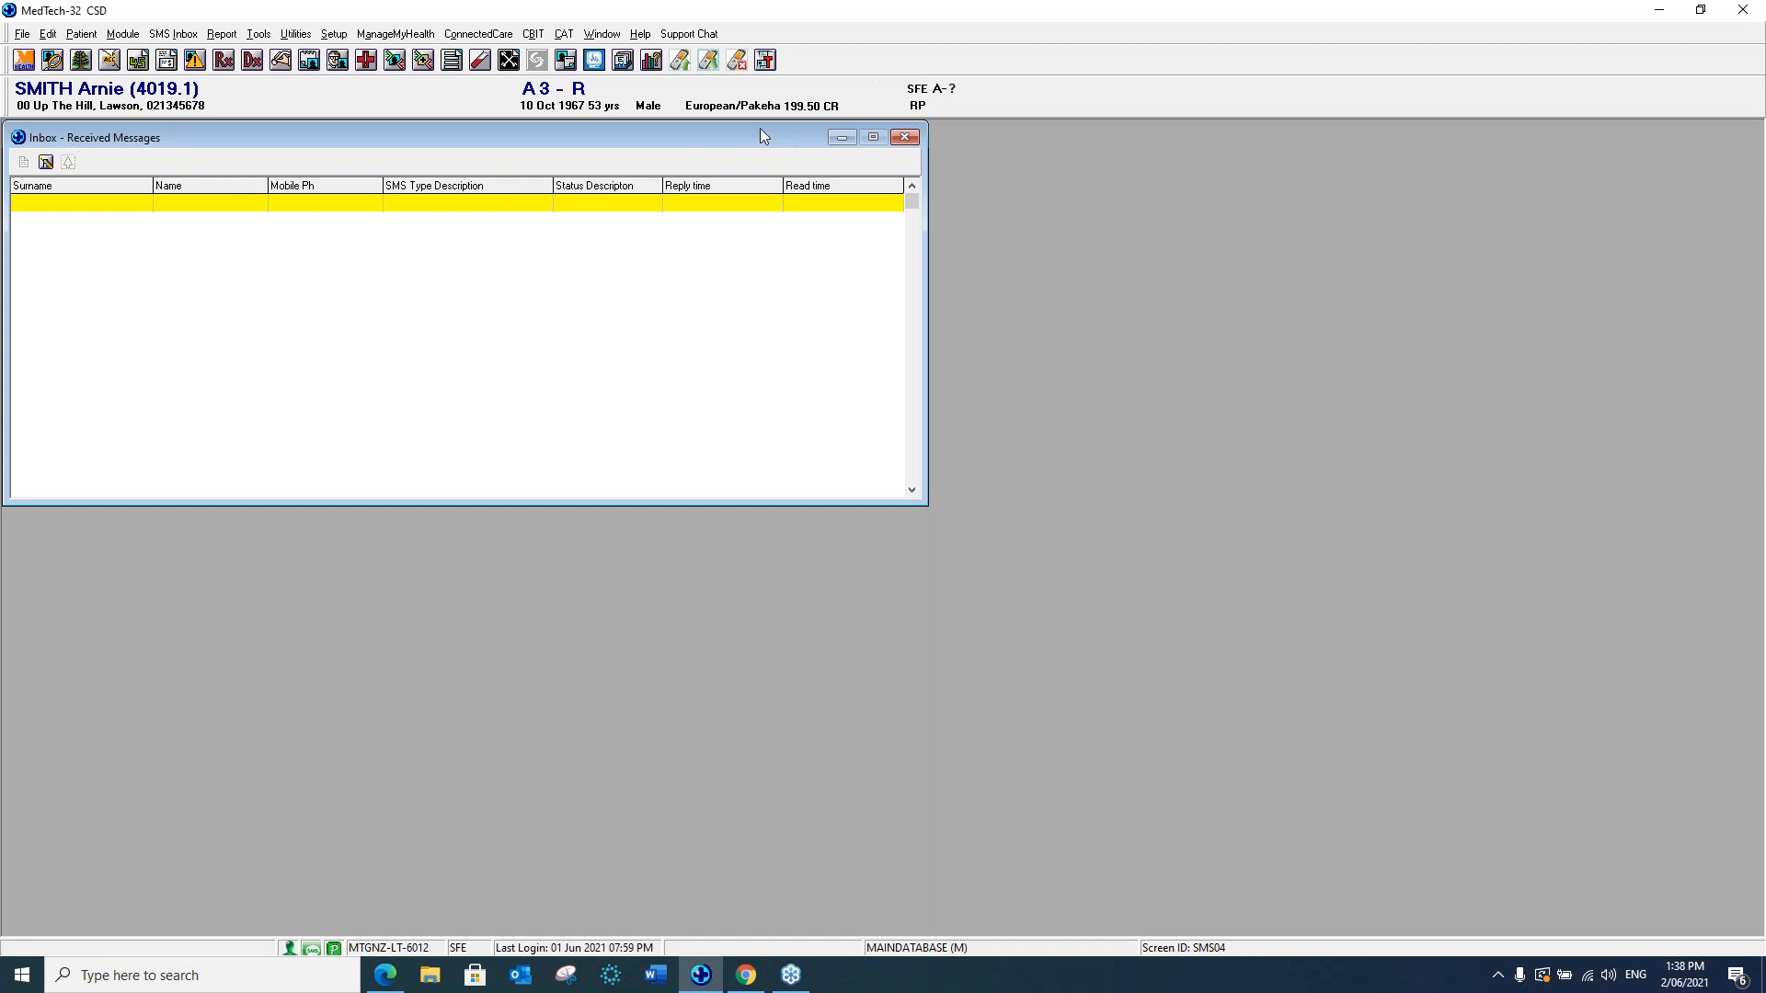
Open the Rejected Messages list, close its preview pane, and move the list over the Inbox window.
click(740, 60)
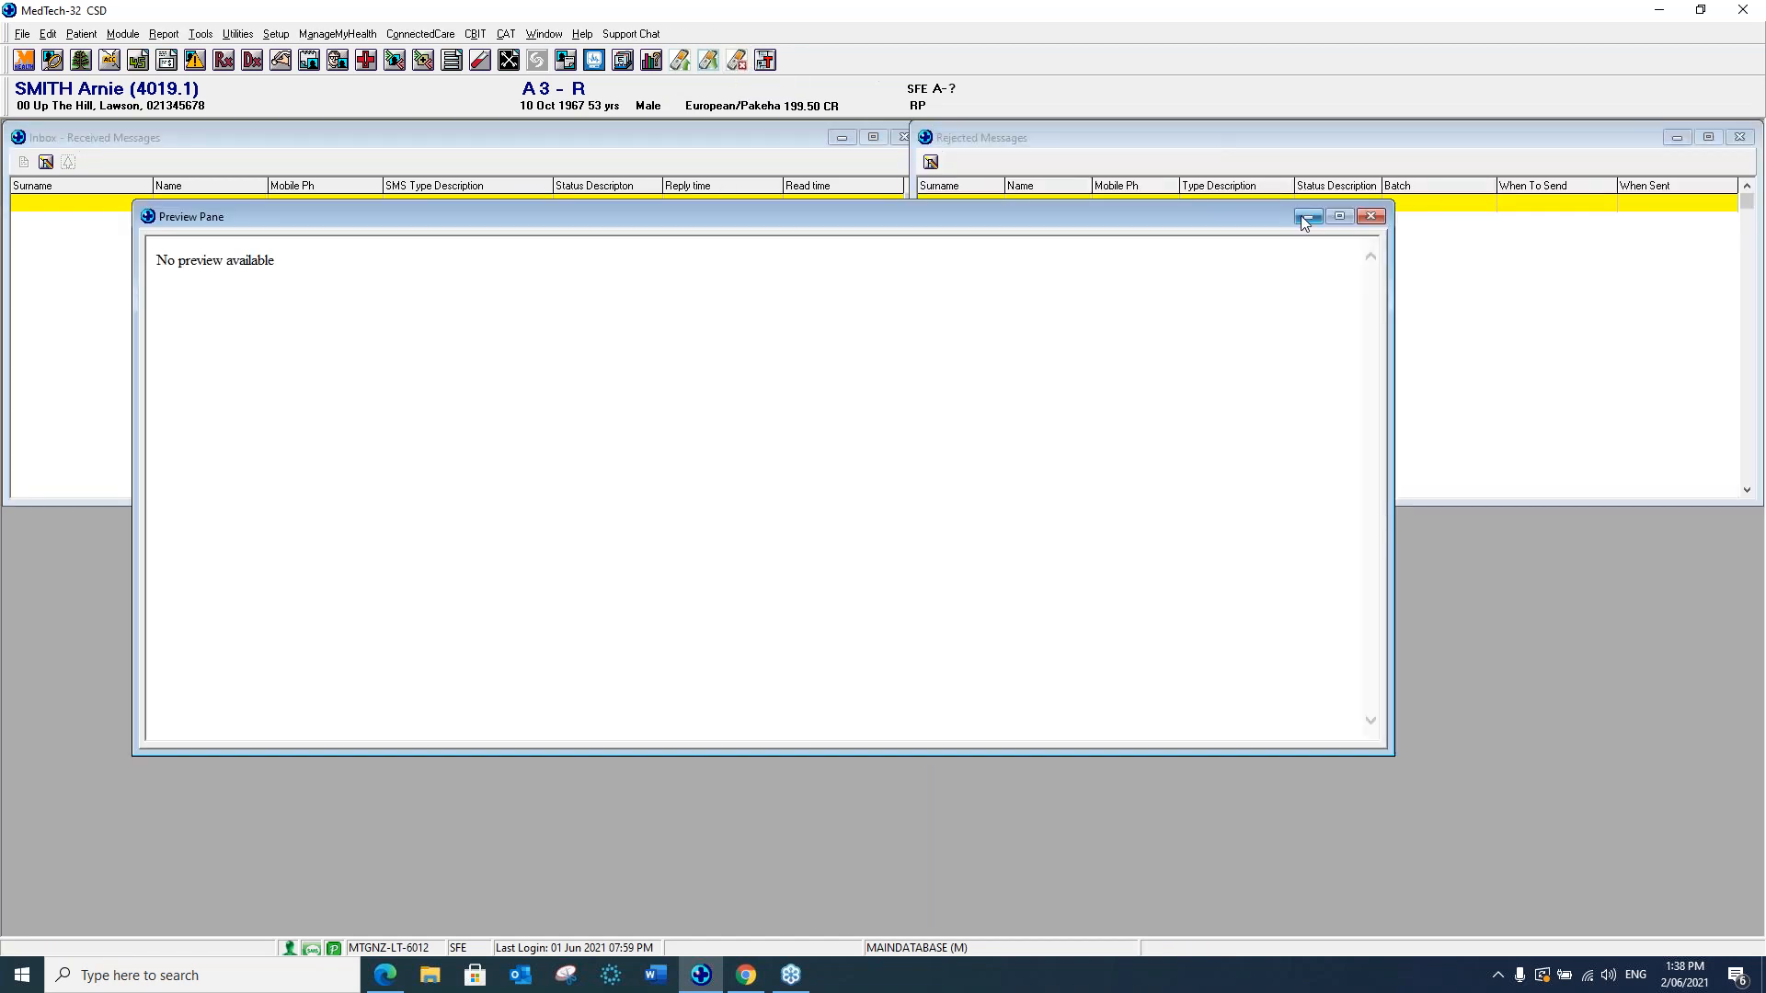
click(1370, 216)
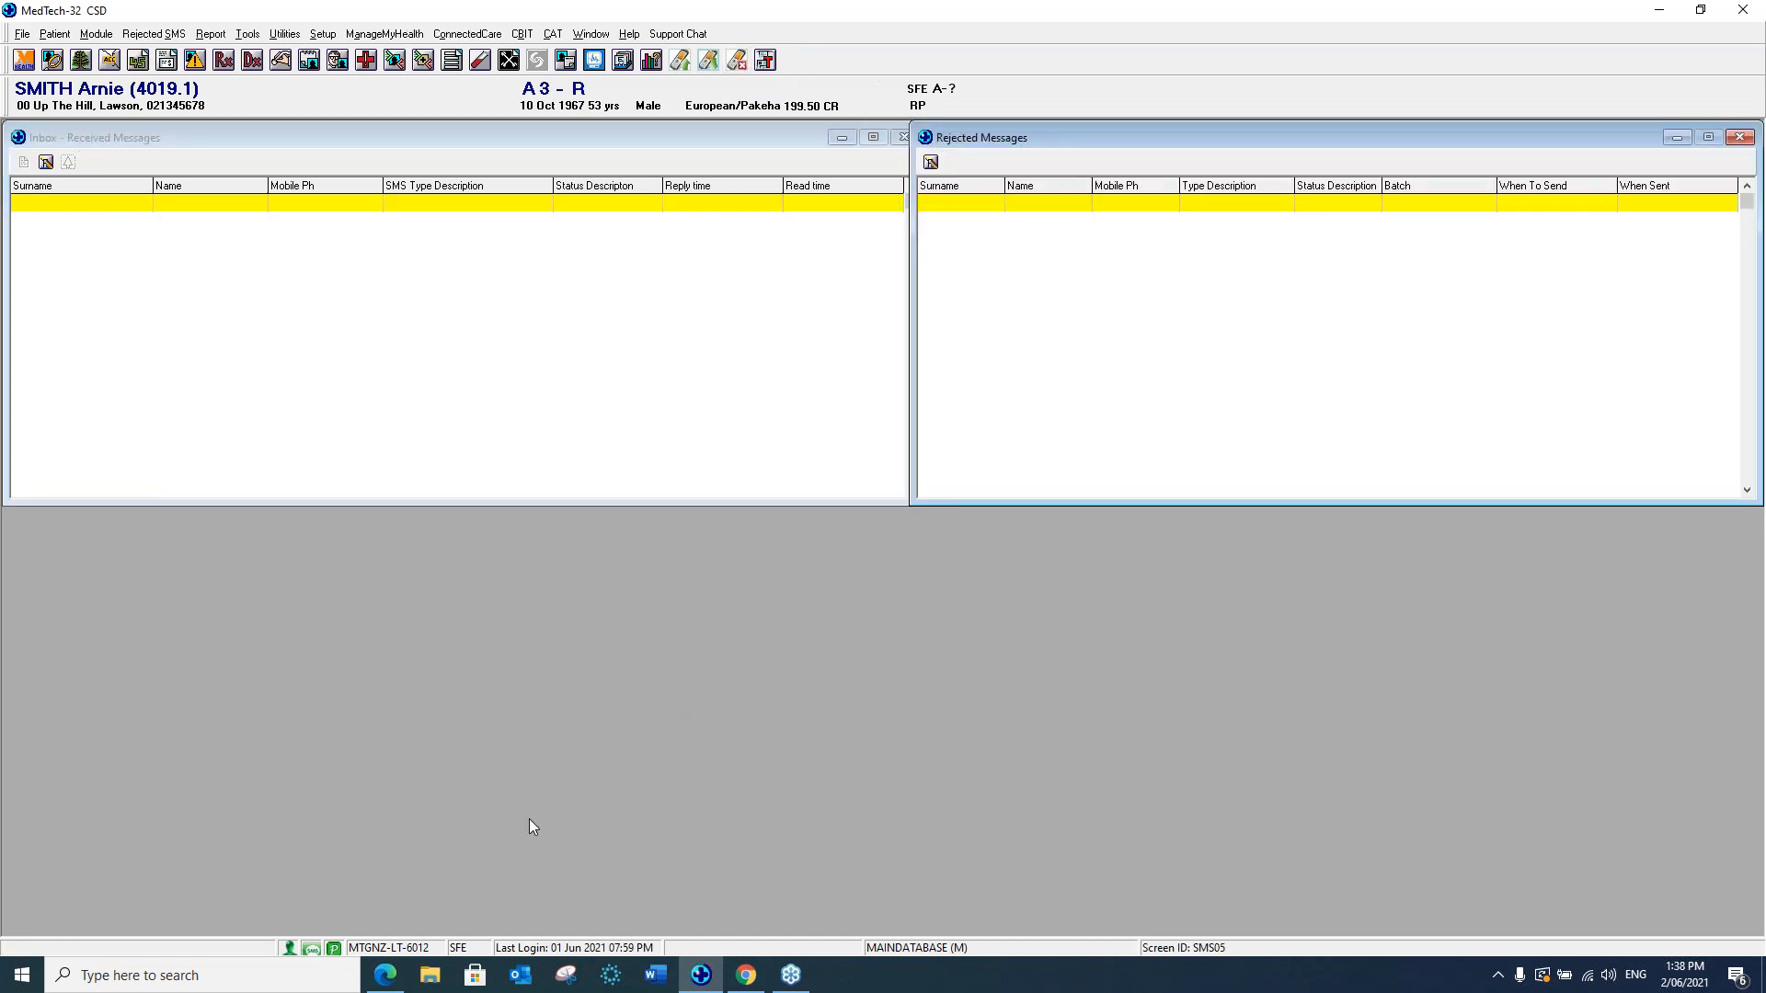
click(333, 948)
drag(1065, 140, 354, 174)
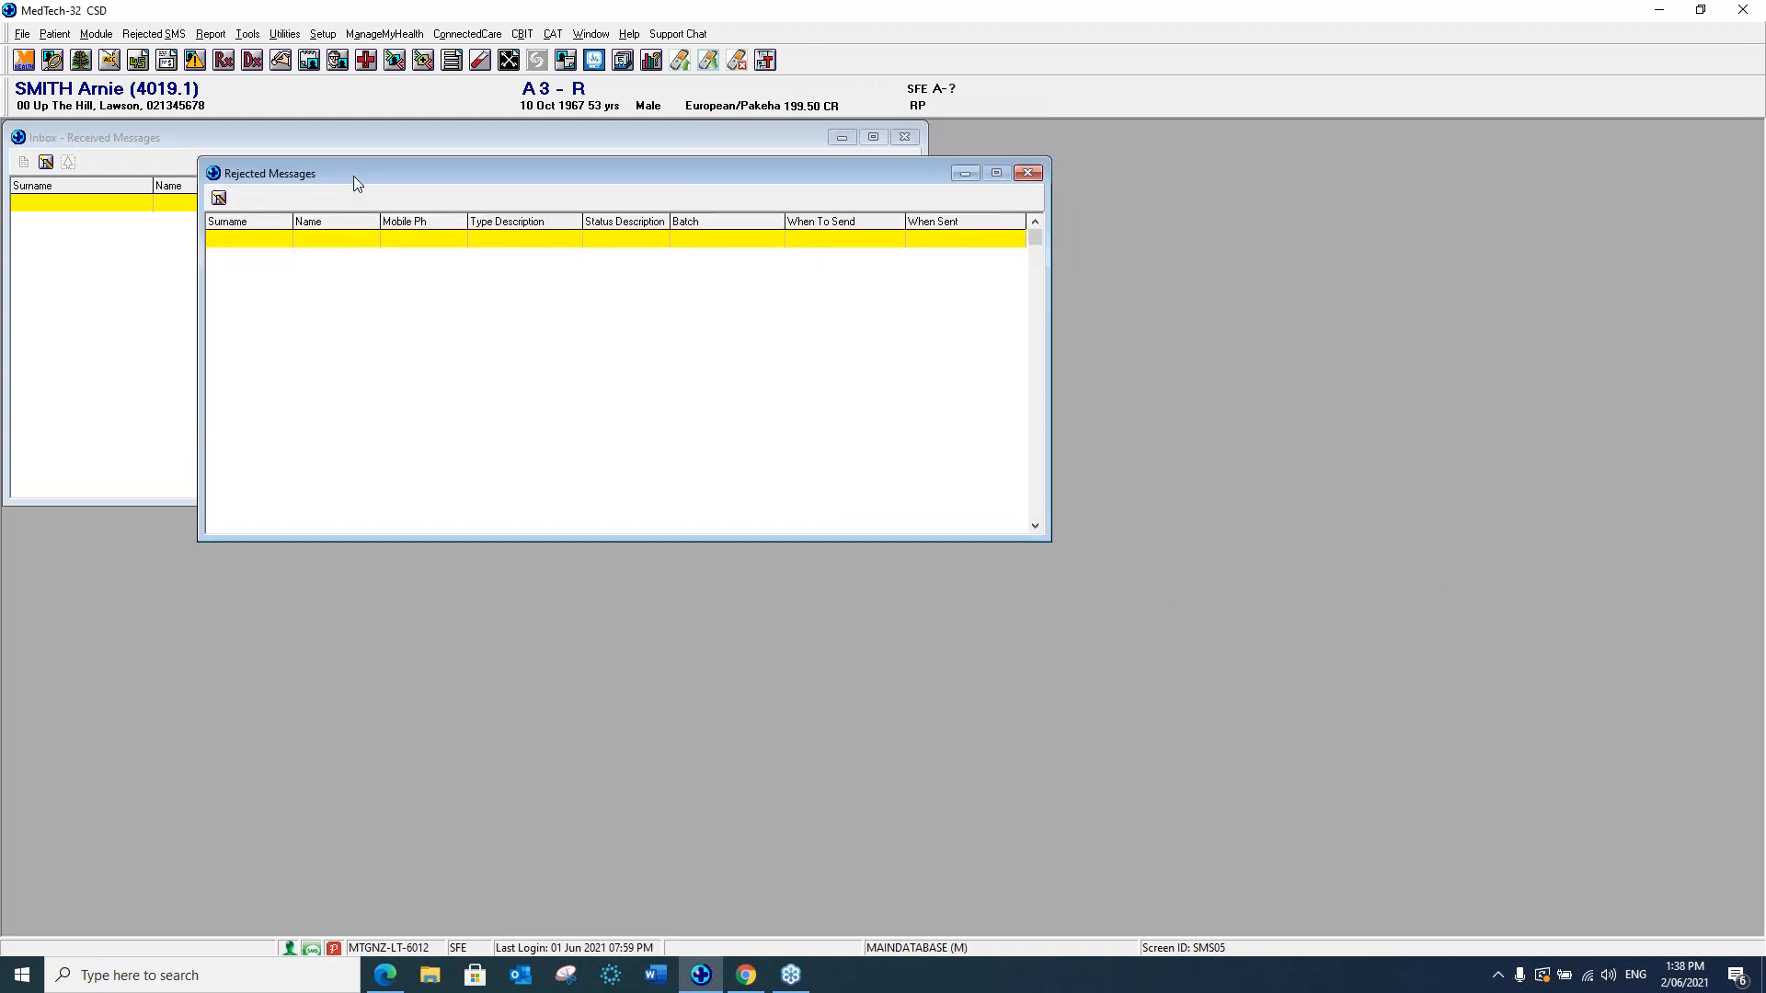
Filter the rejected messages with the Recipient field blank, review the listed messages, and close the list.
click(217, 198)
double_click(915, 400)
key(BackSpace)
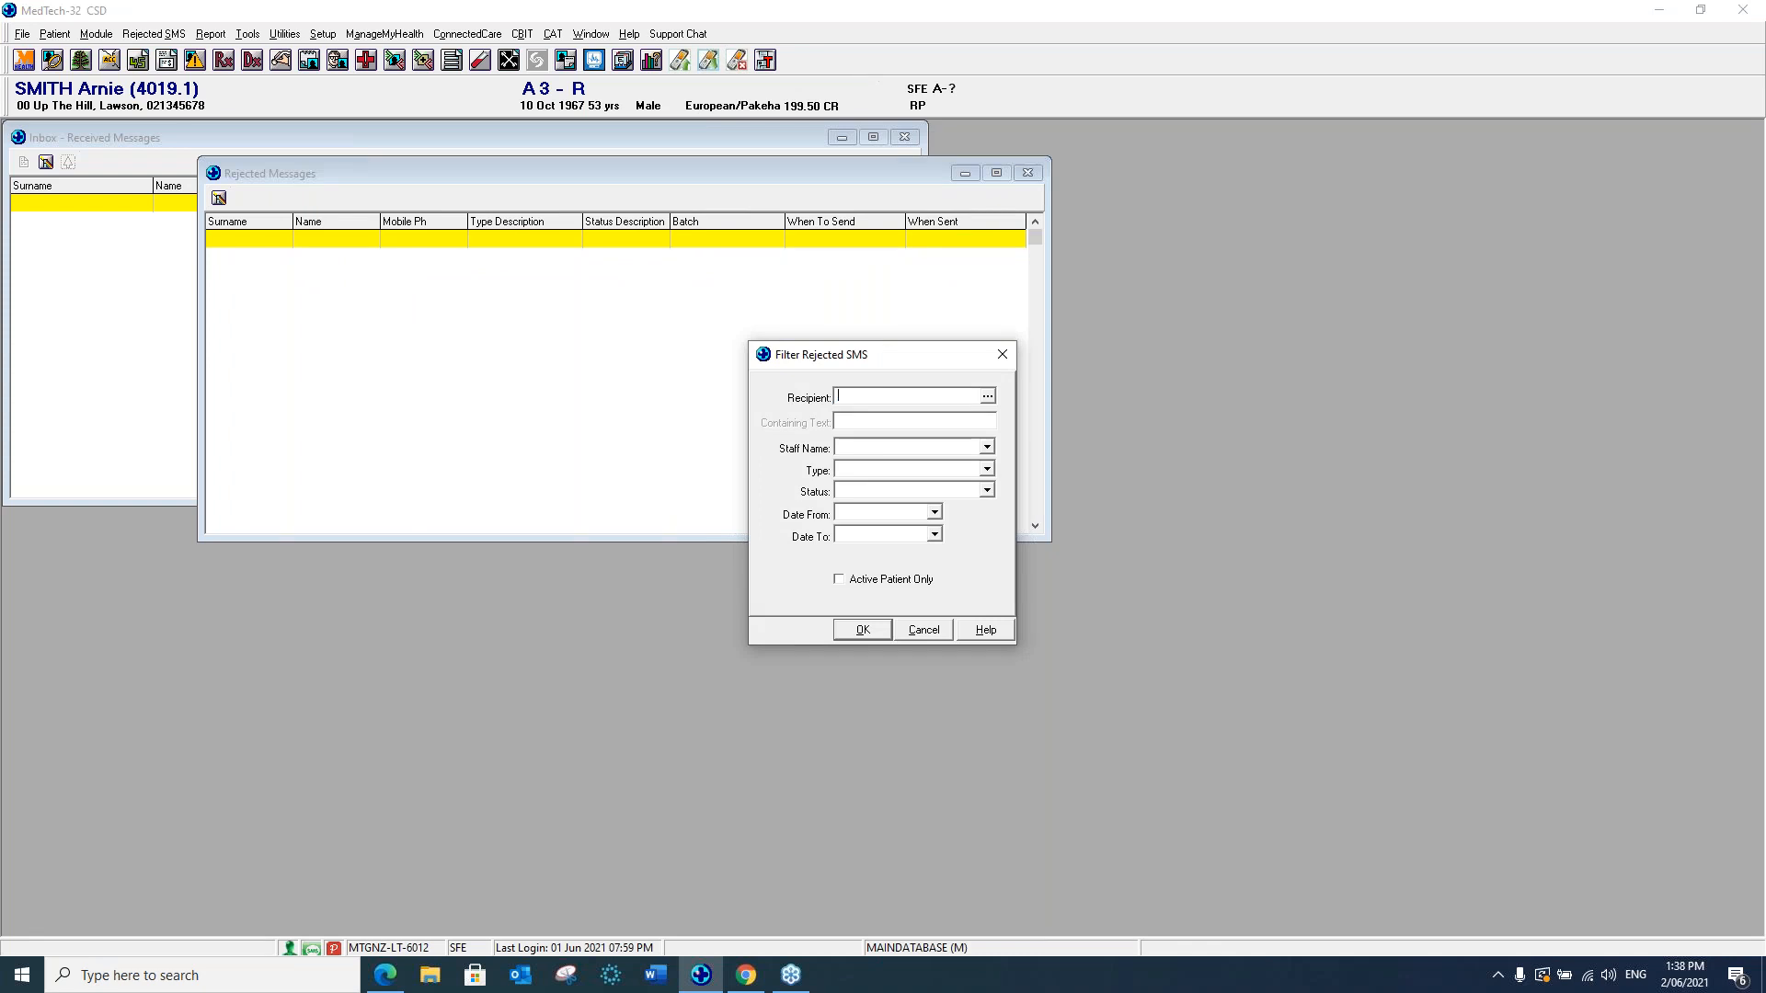
click(874, 629)
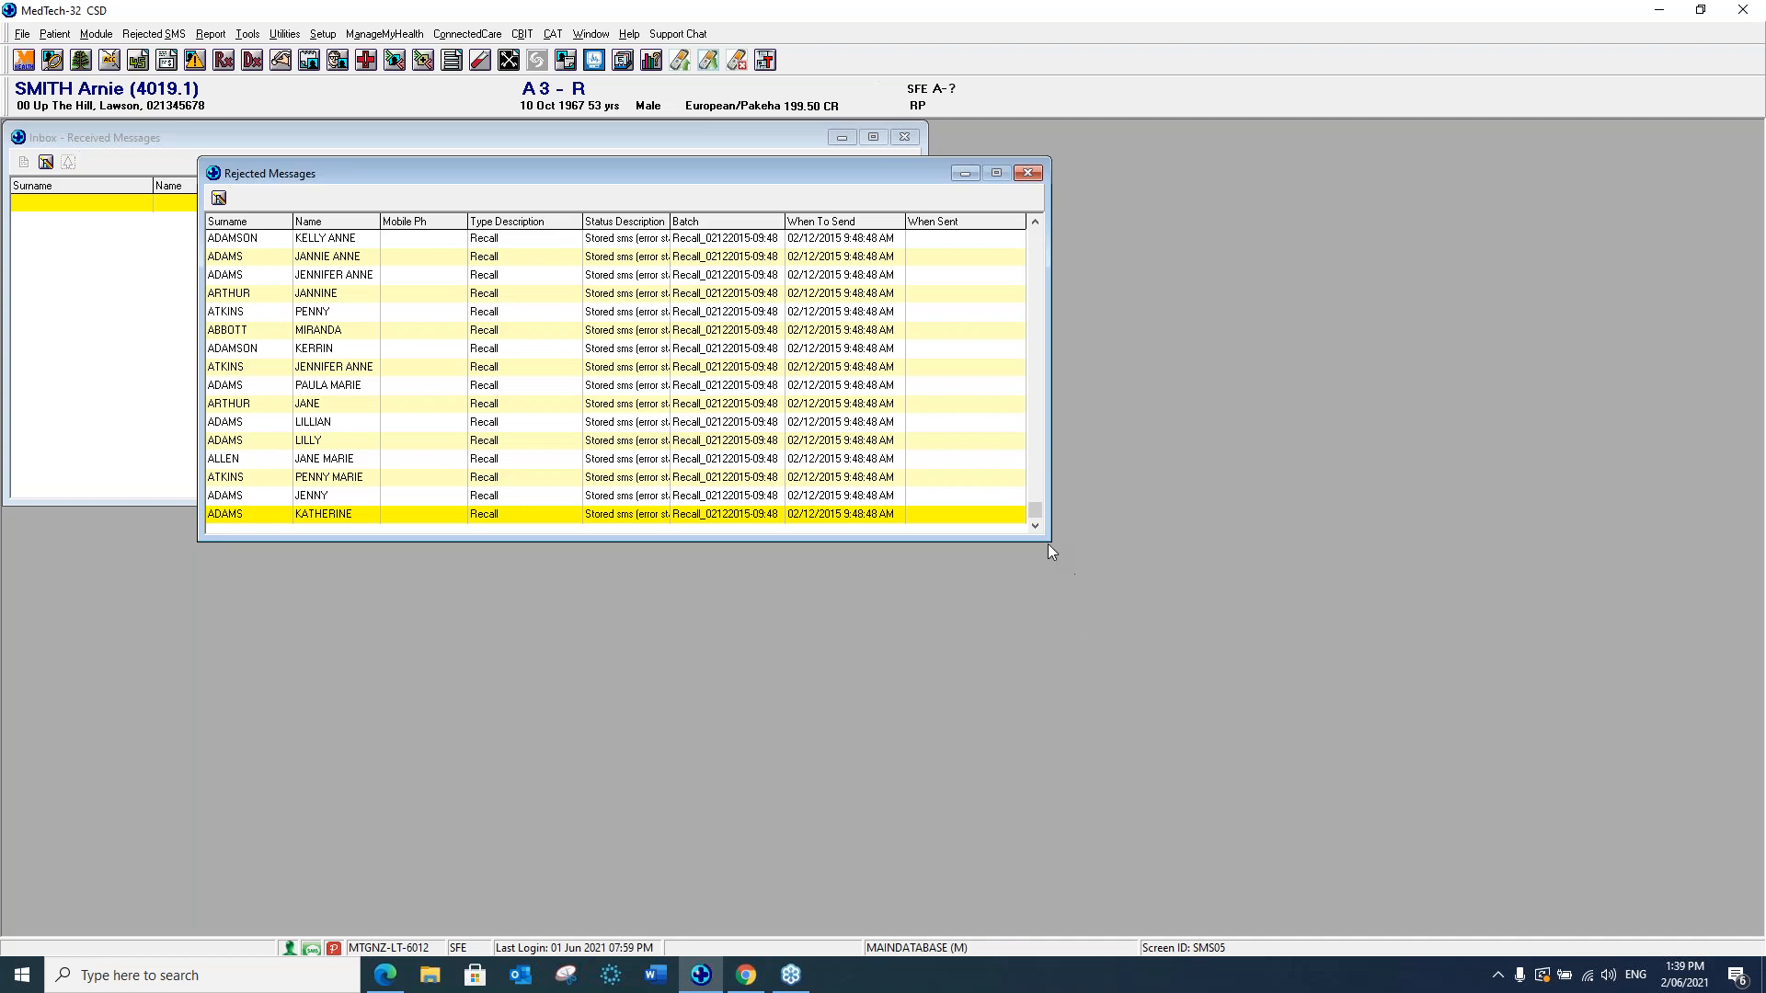
click(1029, 173)
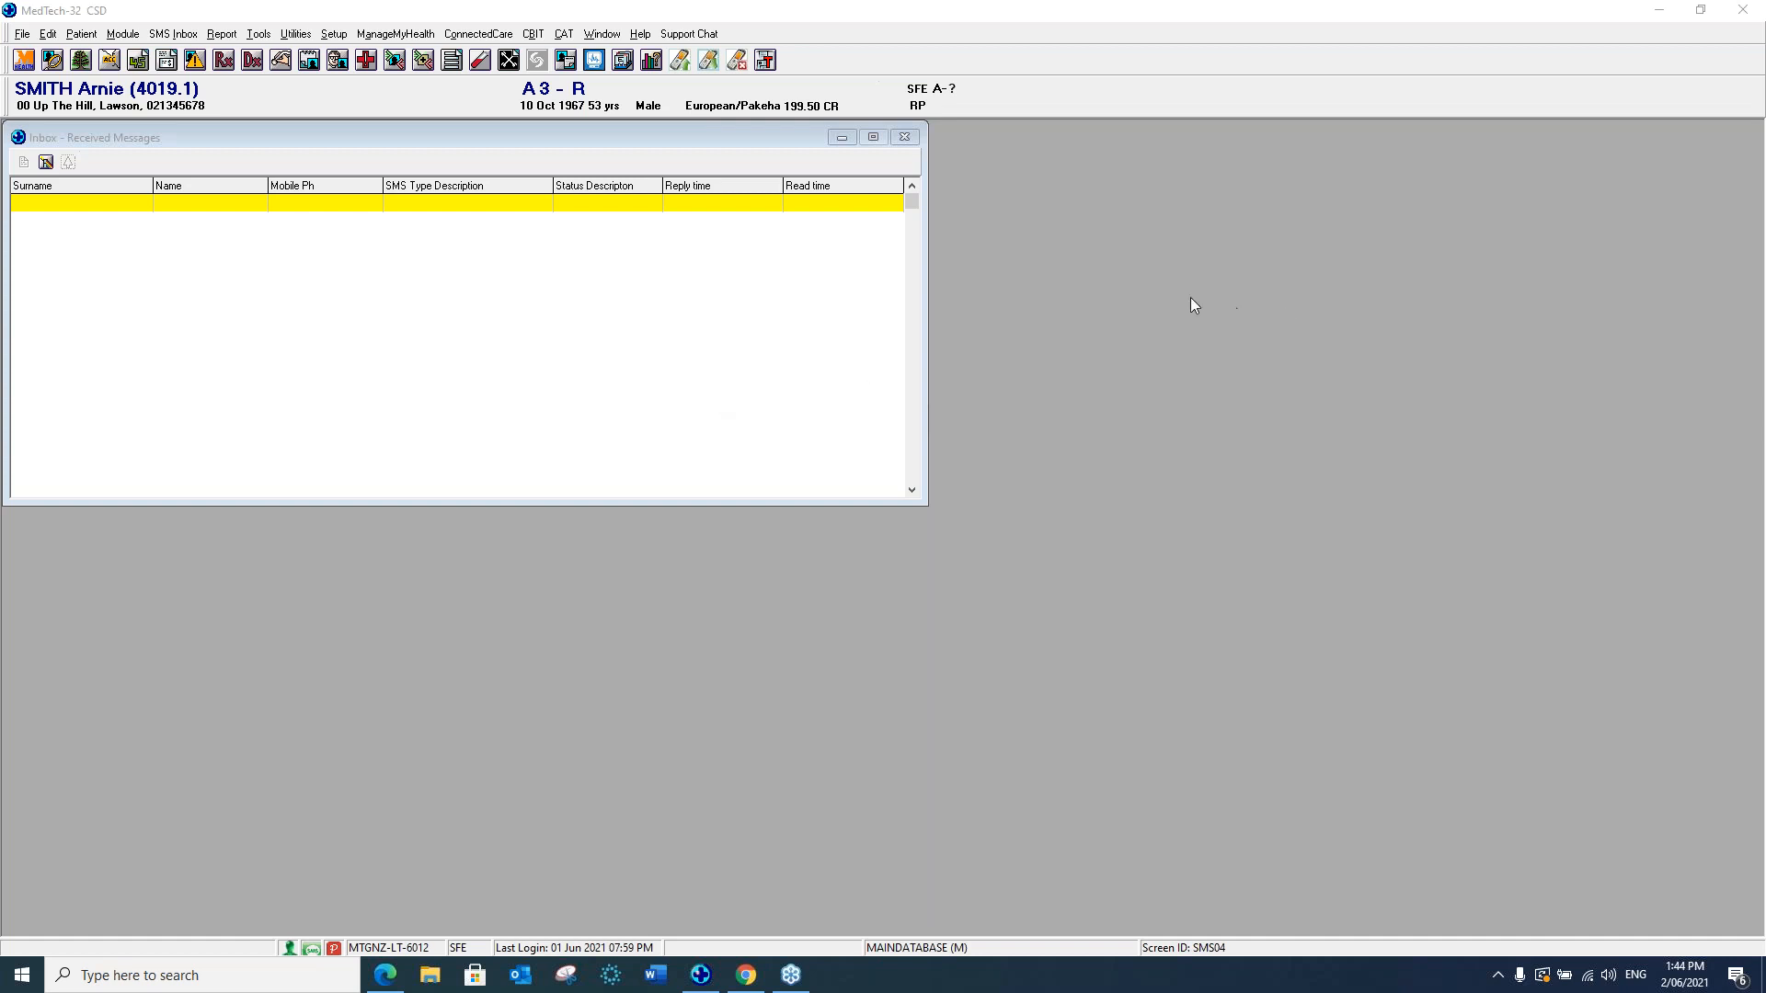
Open the SMS Text Message Service setup in ManageMyHealth and review the practice settings.
click(393, 167)
click(395, 35)
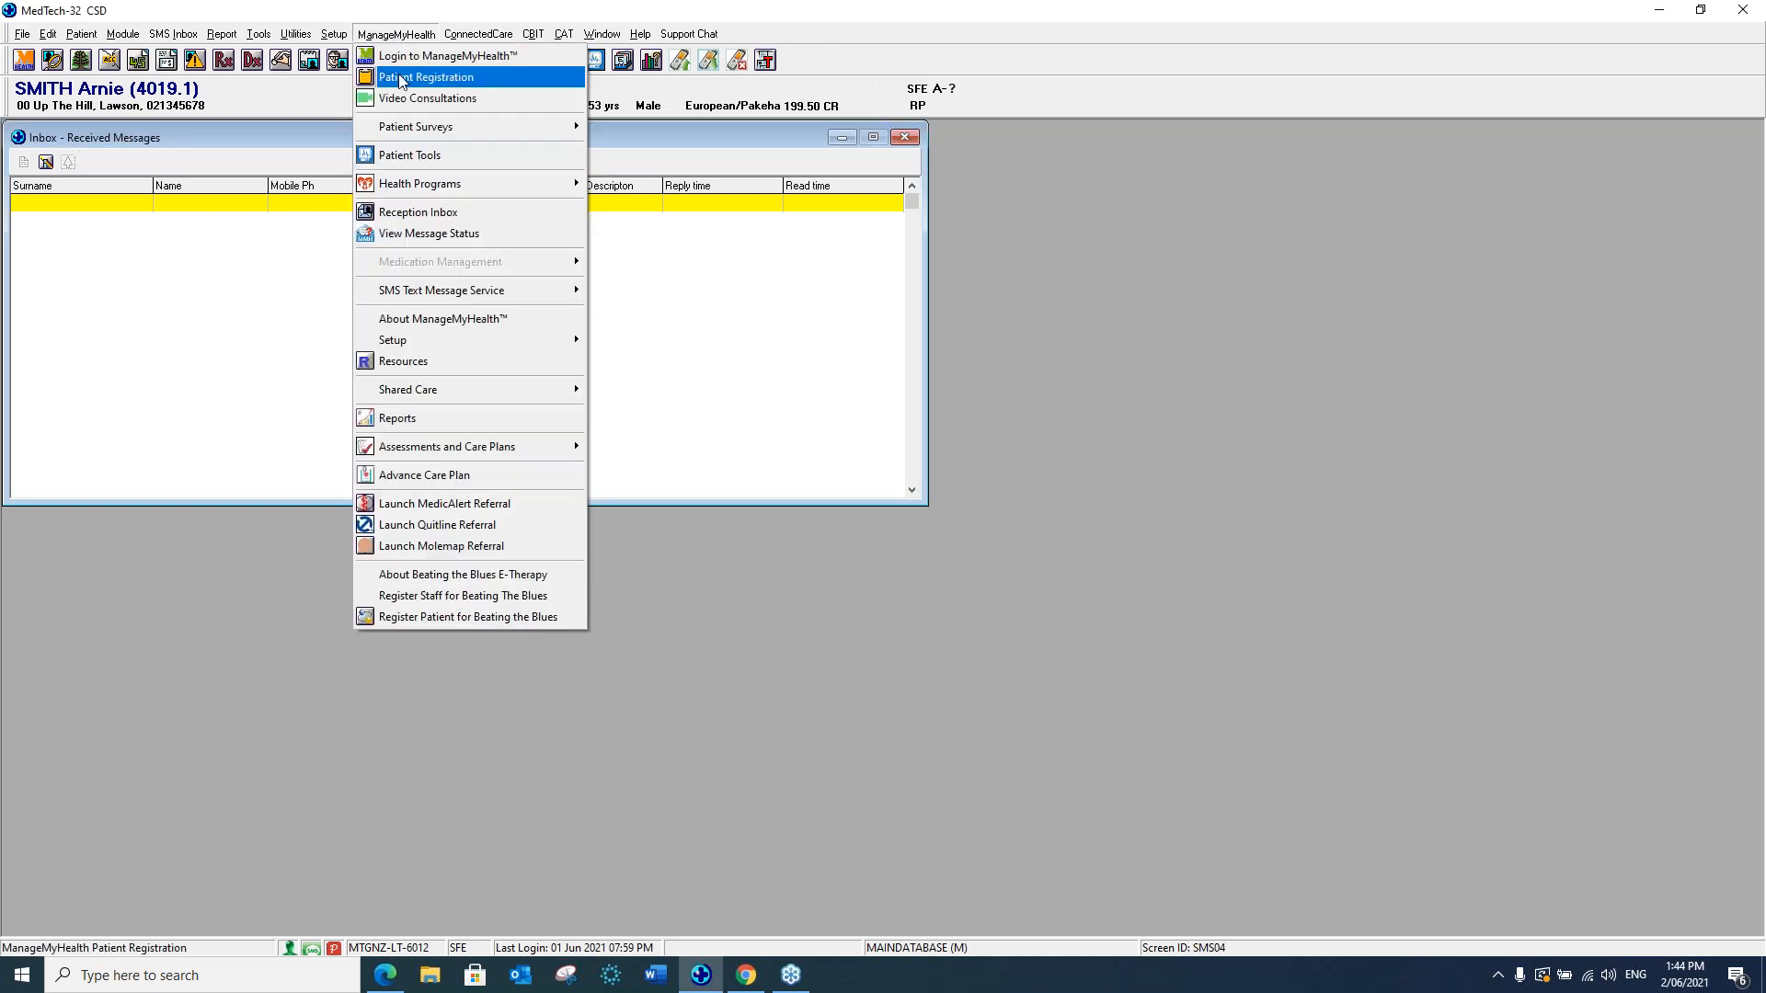
mouse_move(411, 292)
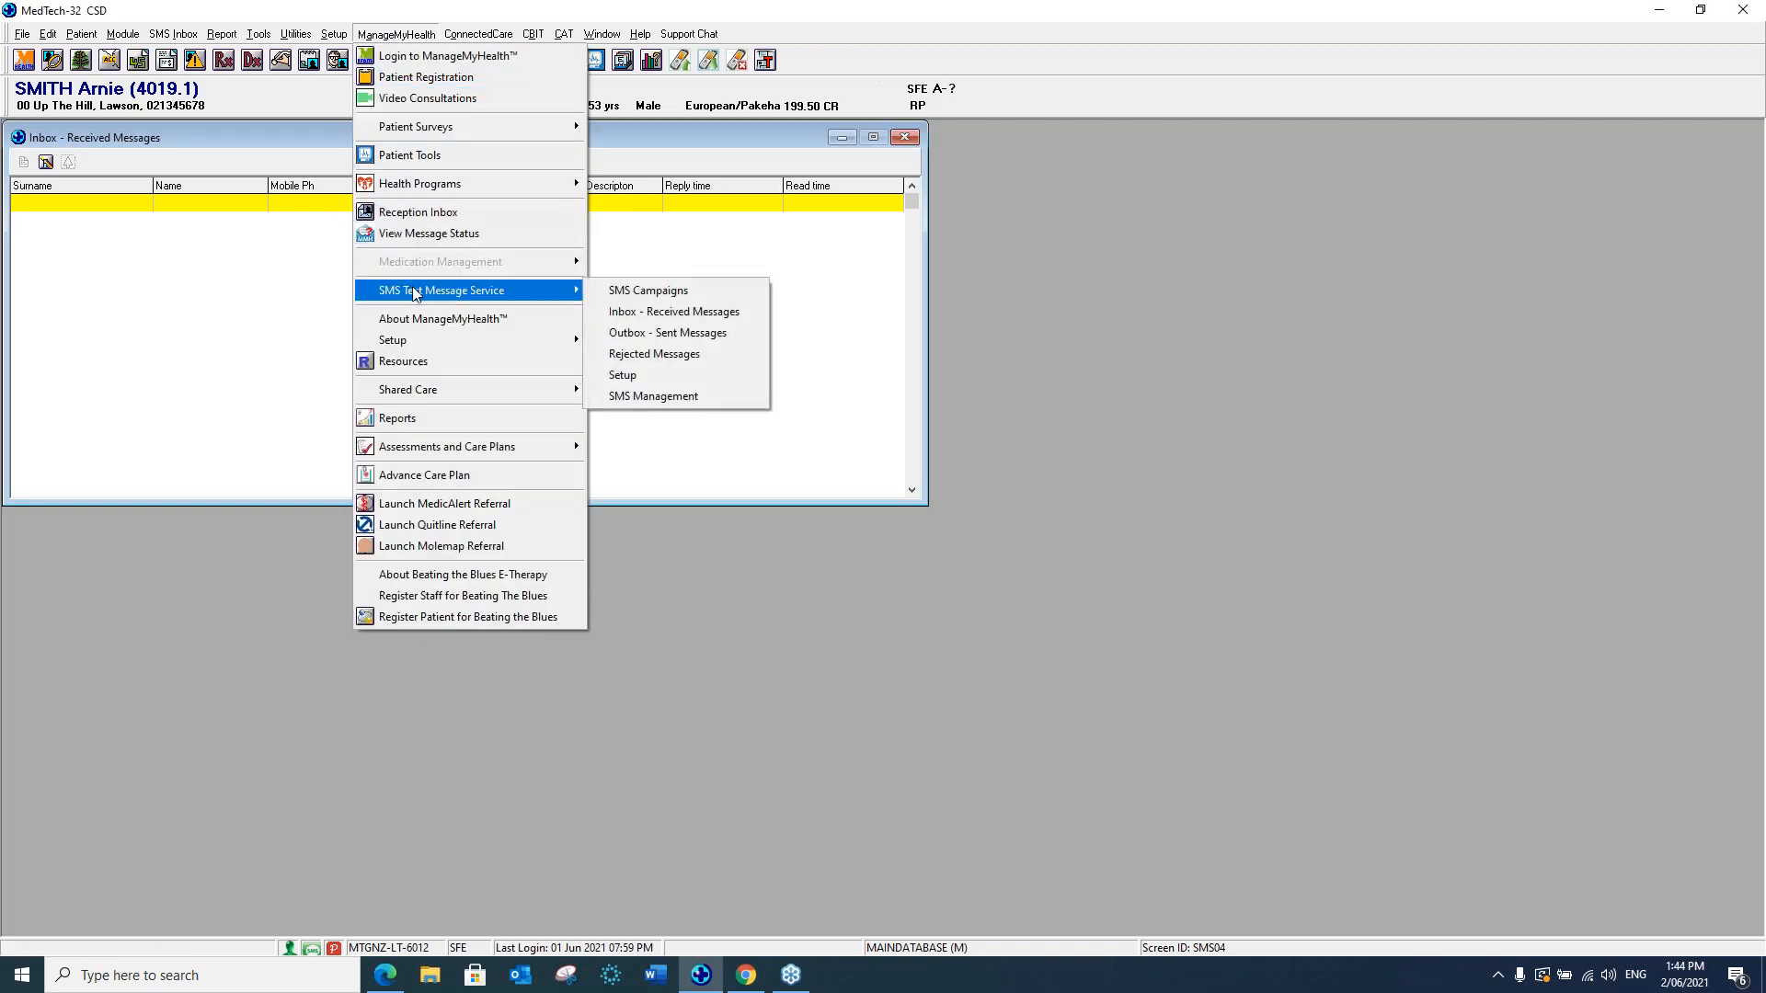
click(586, 306)
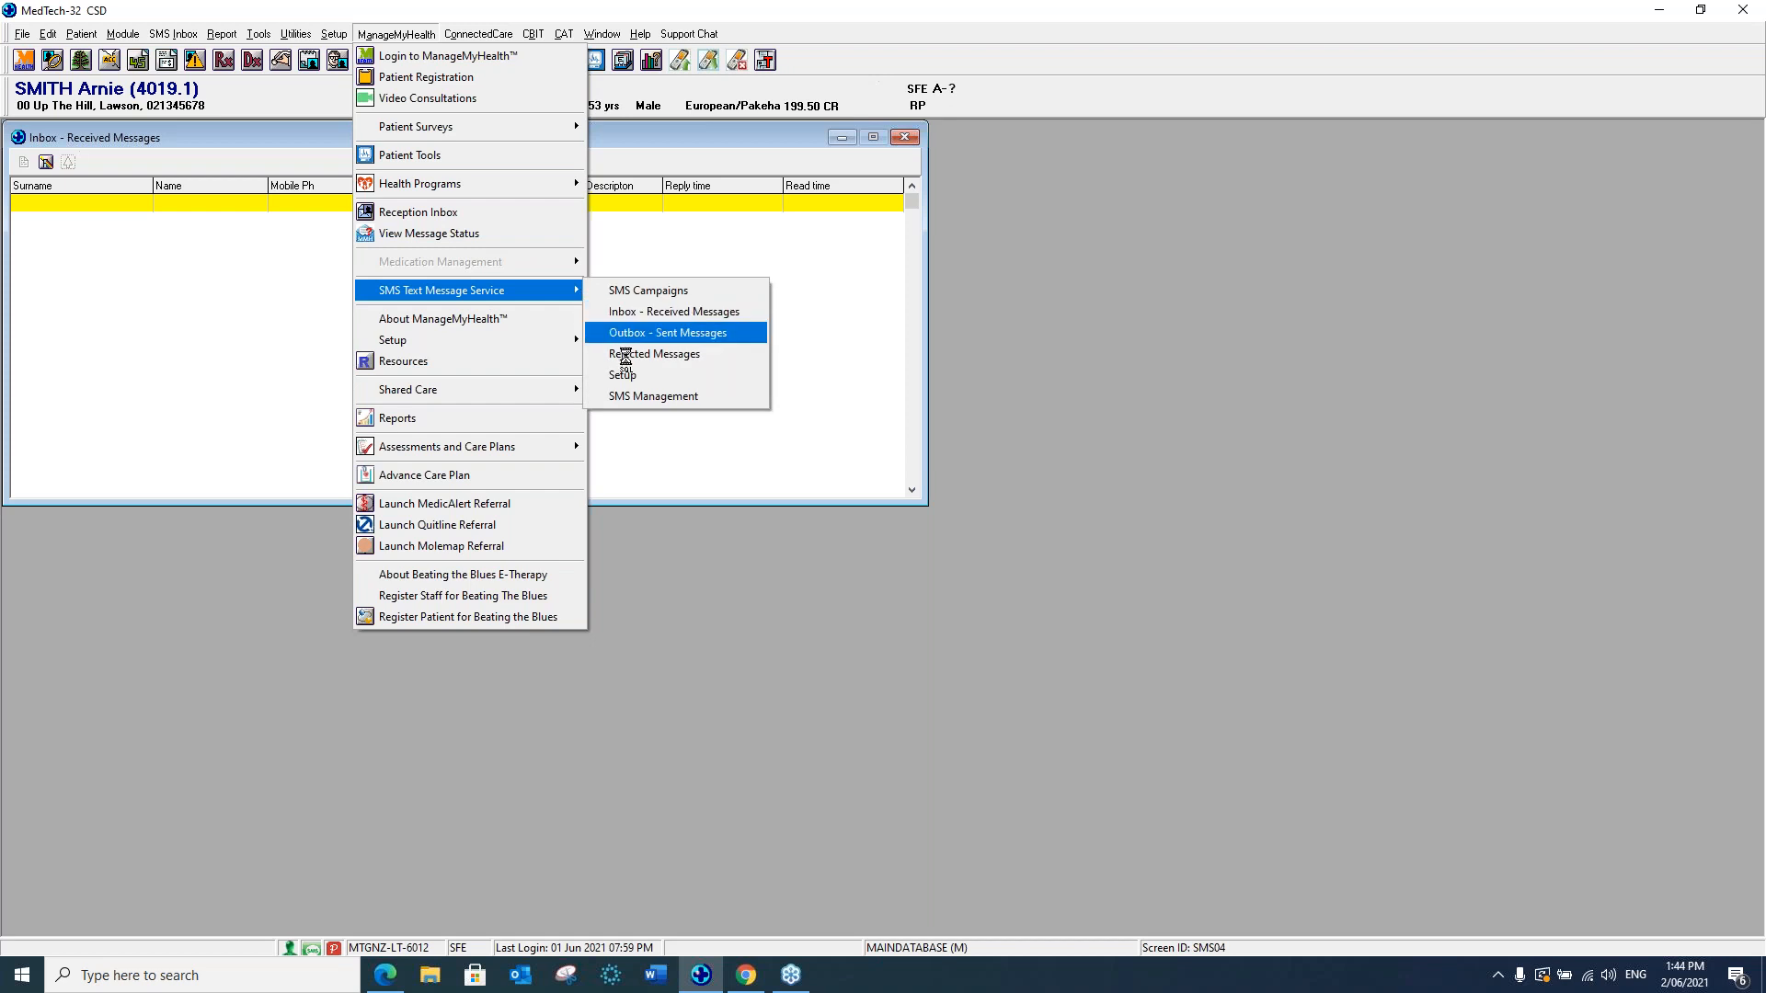
click(625, 375)
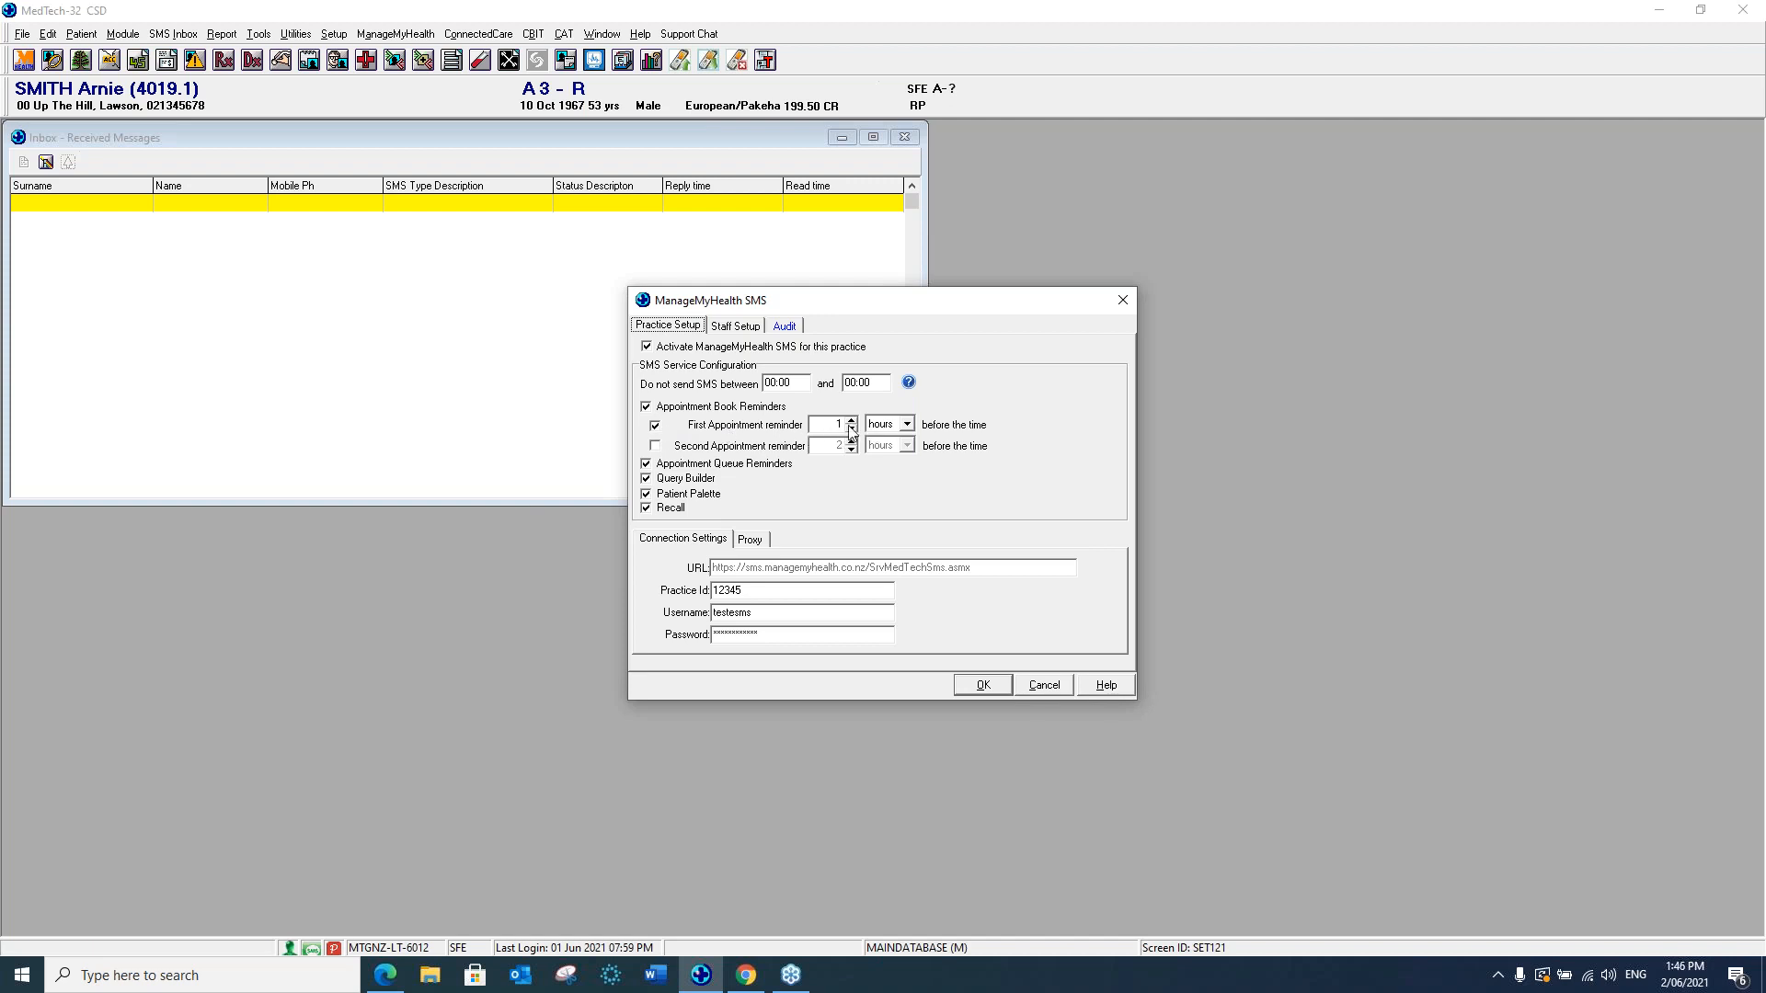
Set the first appointment reminder to 1 day before the time, and briefly enable and disable the second appointment reminder.
click(906, 425)
click(899, 440)
click(853, 420)
click(852, 429)
click(656, 447)
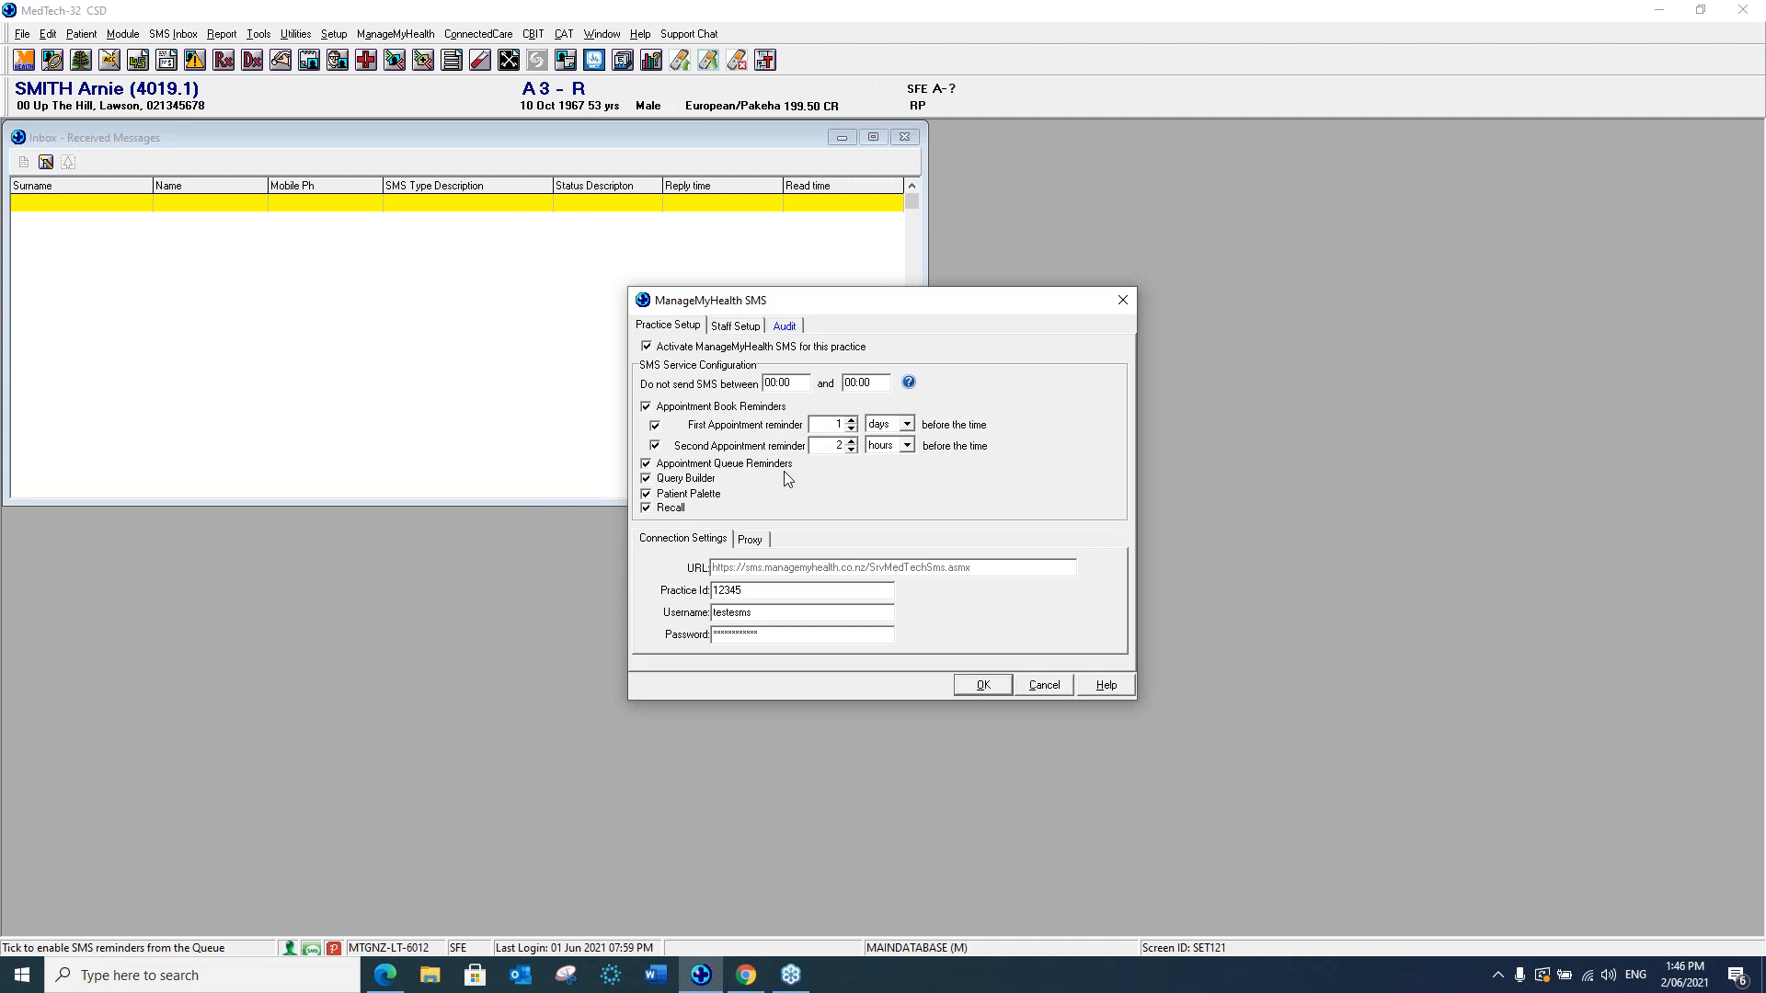
click(657, 447)
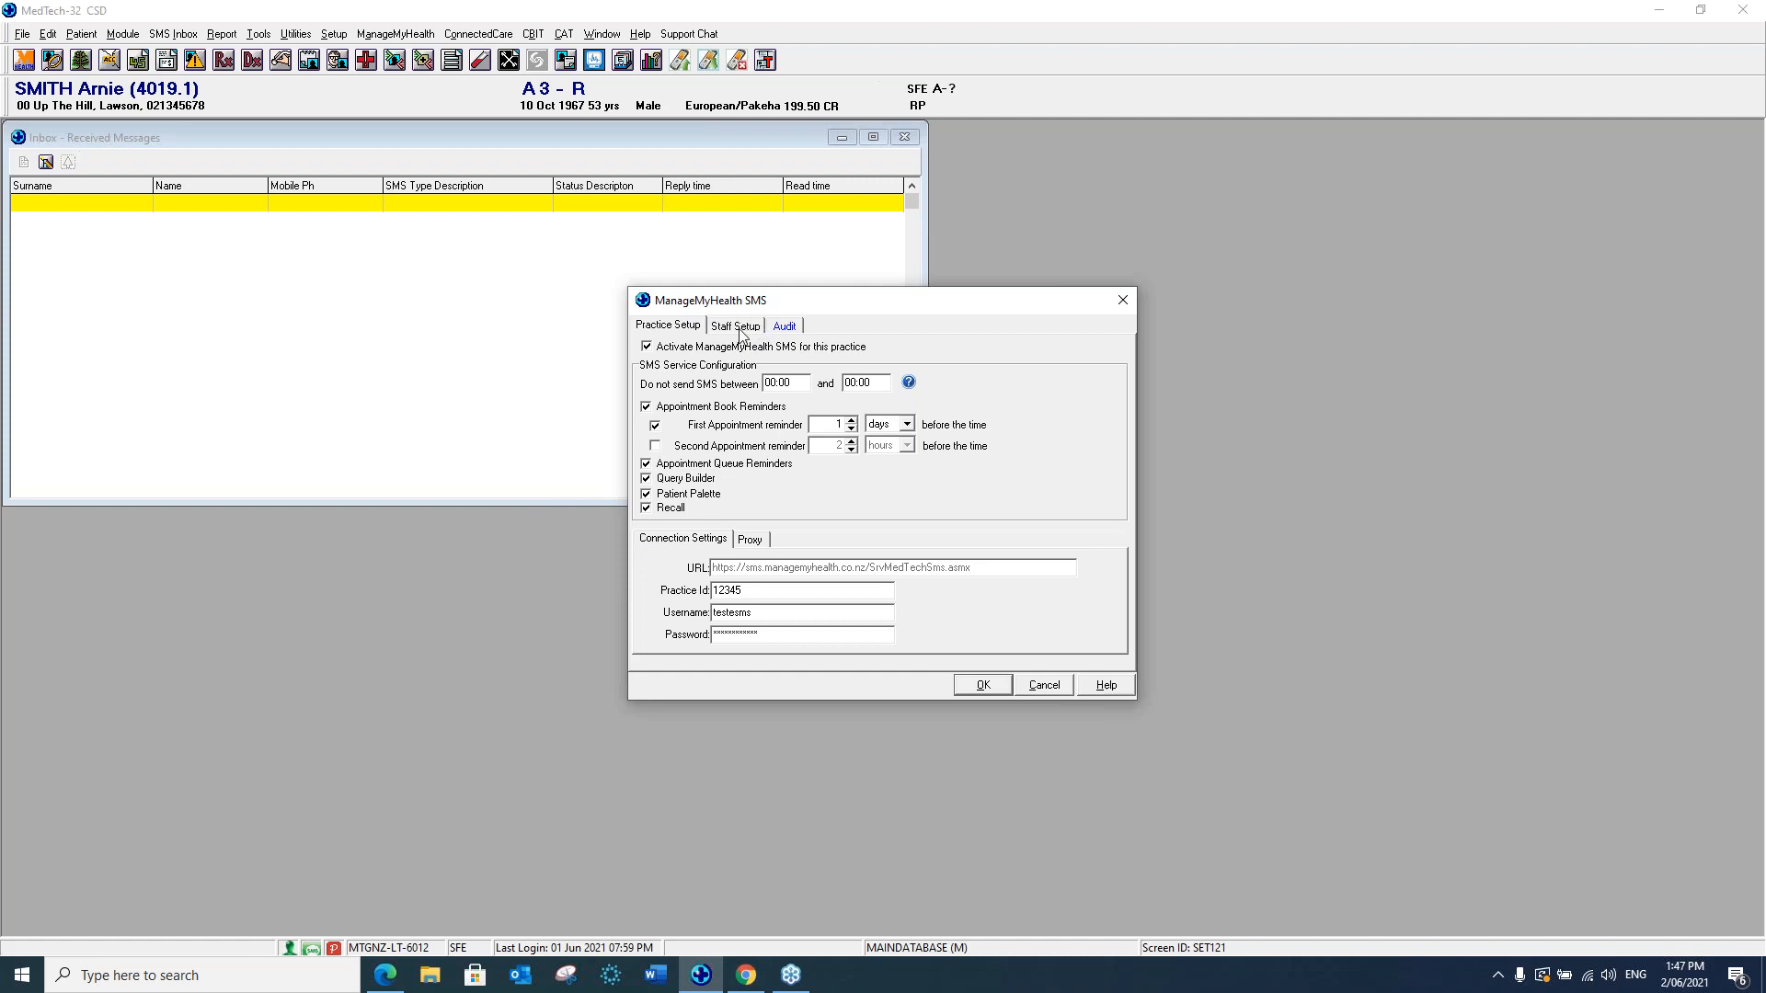
In the staff setup, enable appointment reminder, appointment queue, patient palette, query builder and recall SMS for the staff member coded BETA.
click(739, 328)
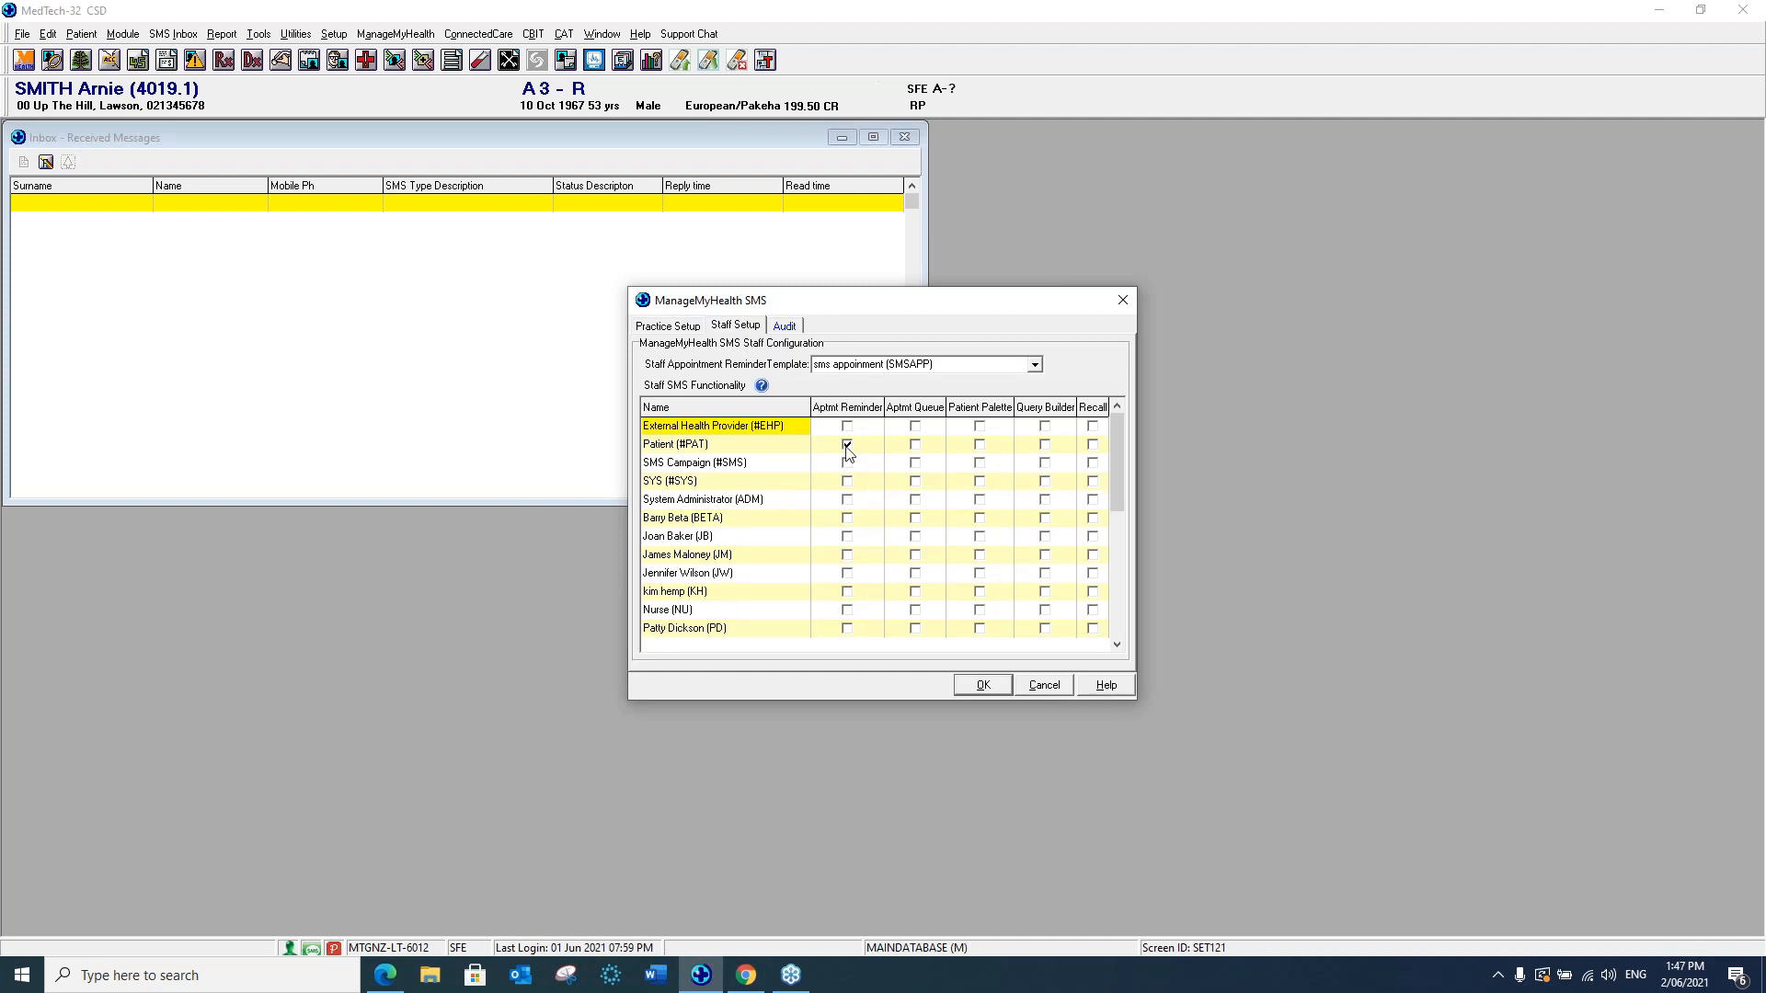
click(847, 520)
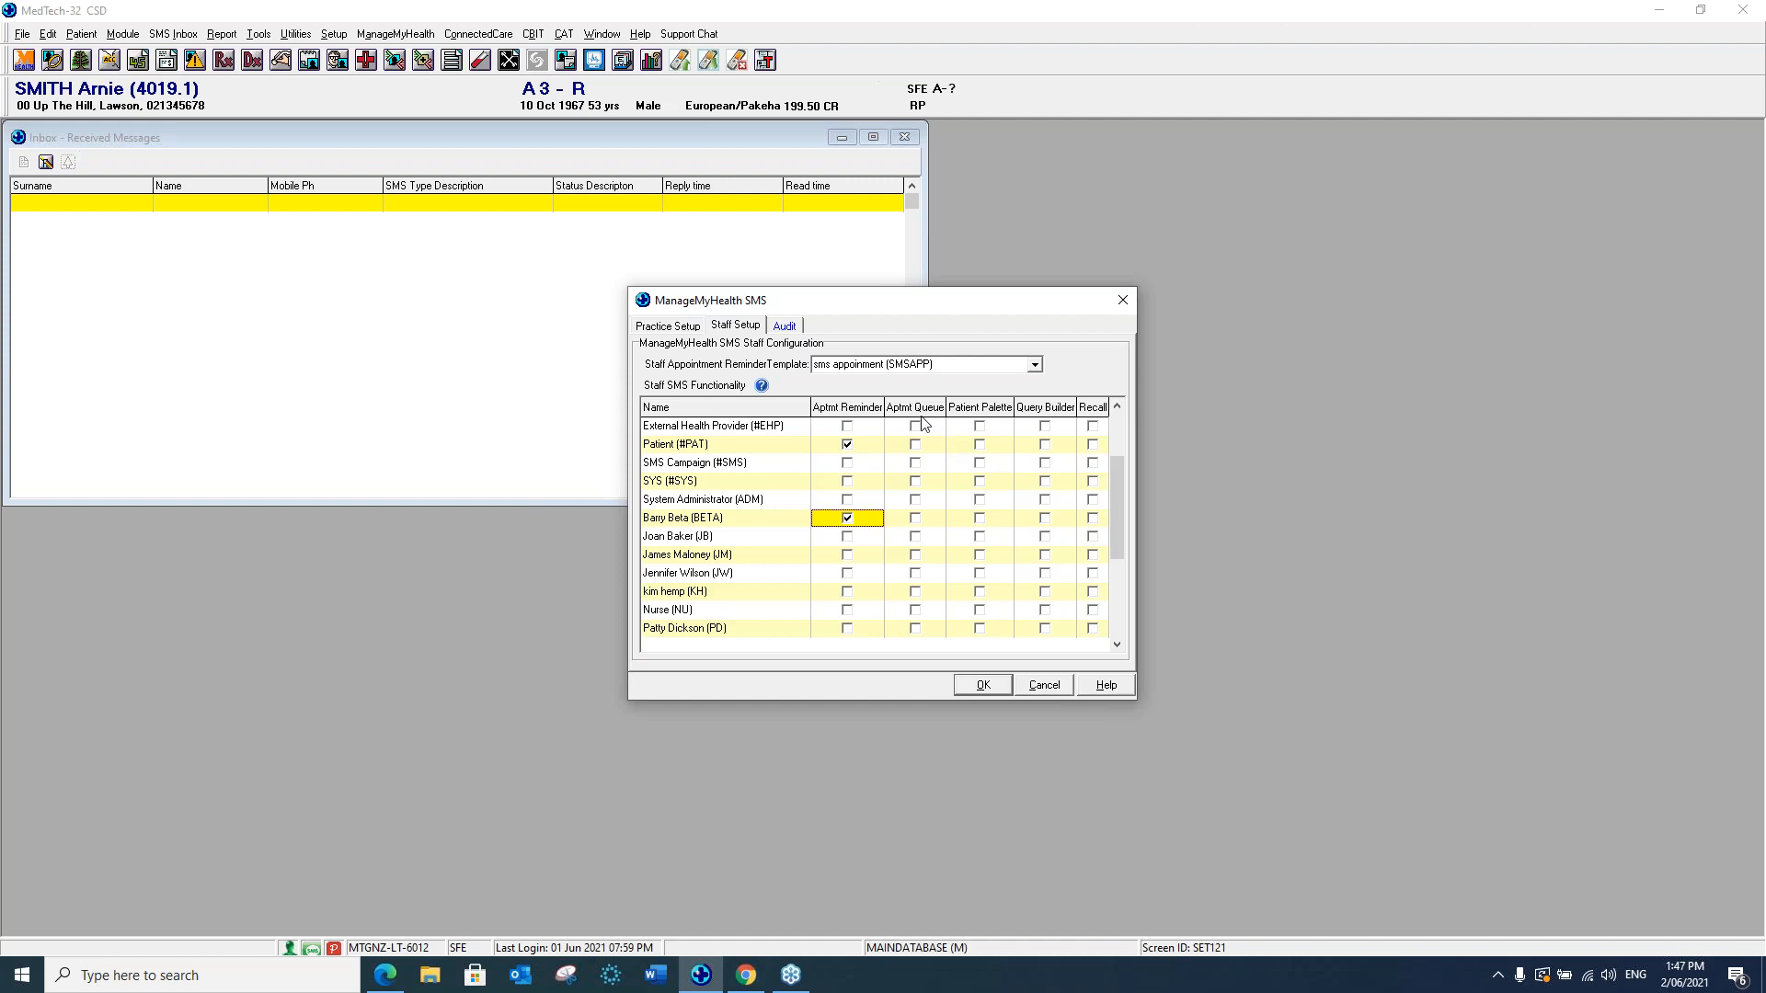
click(916, 519)
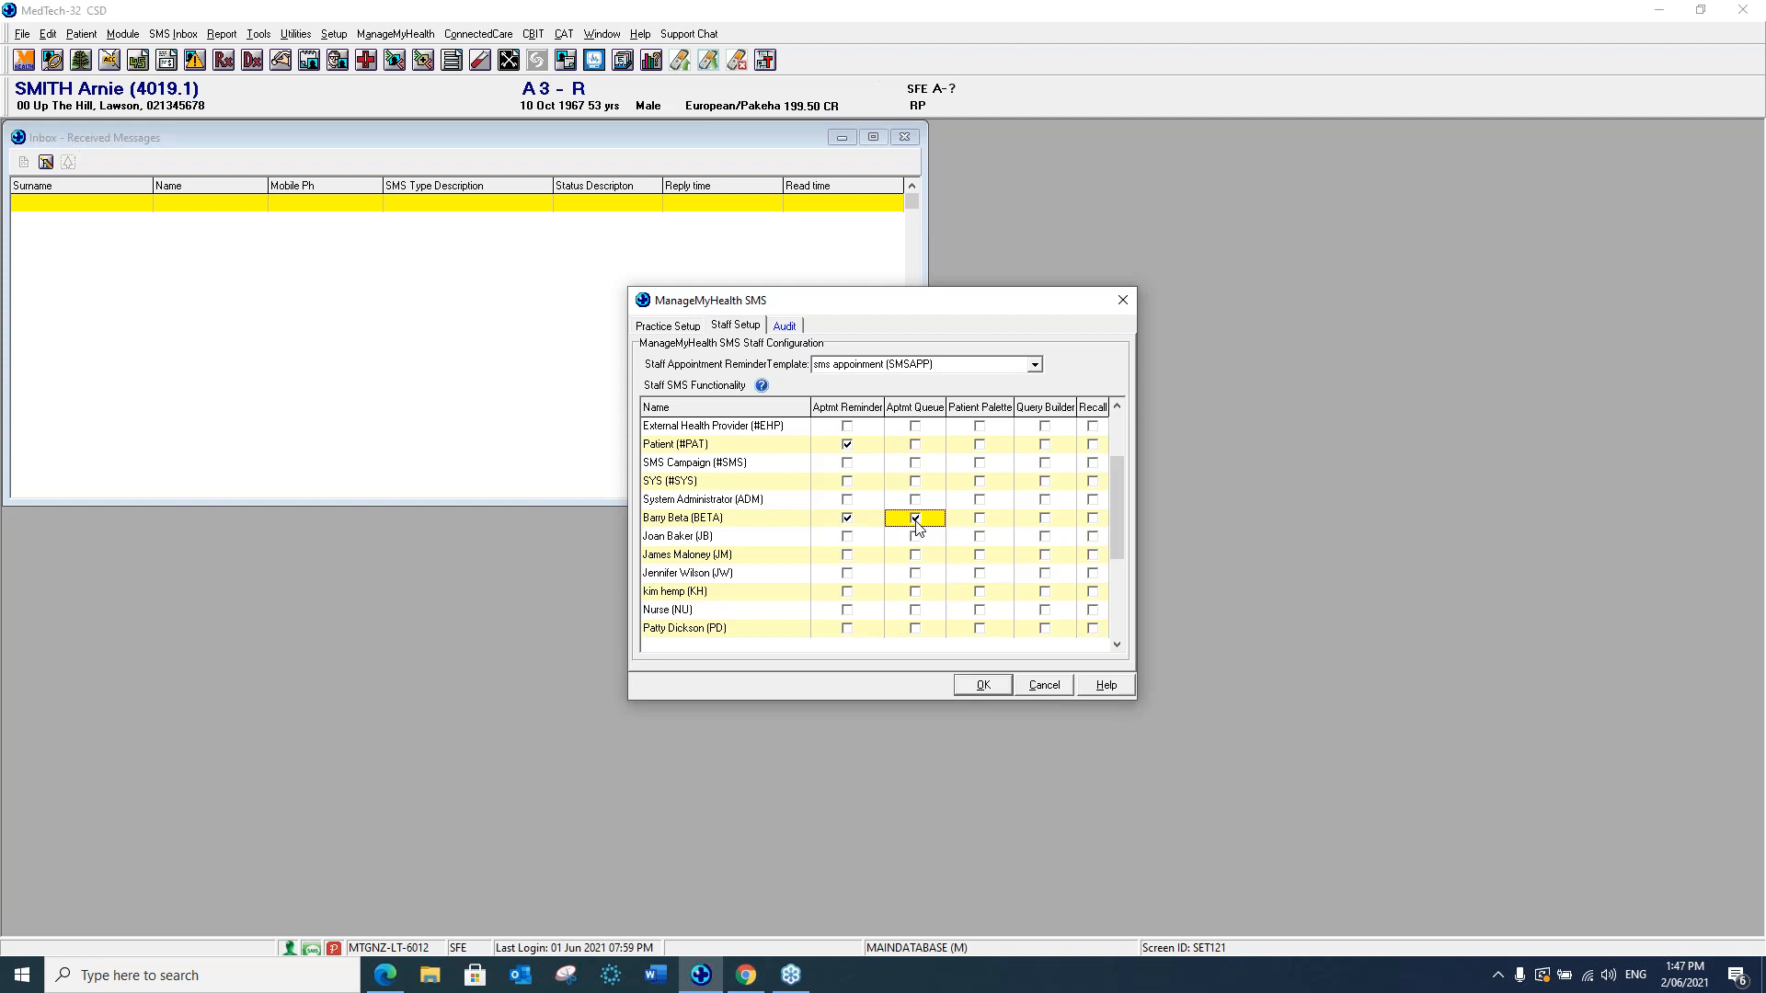
click(981, 520)
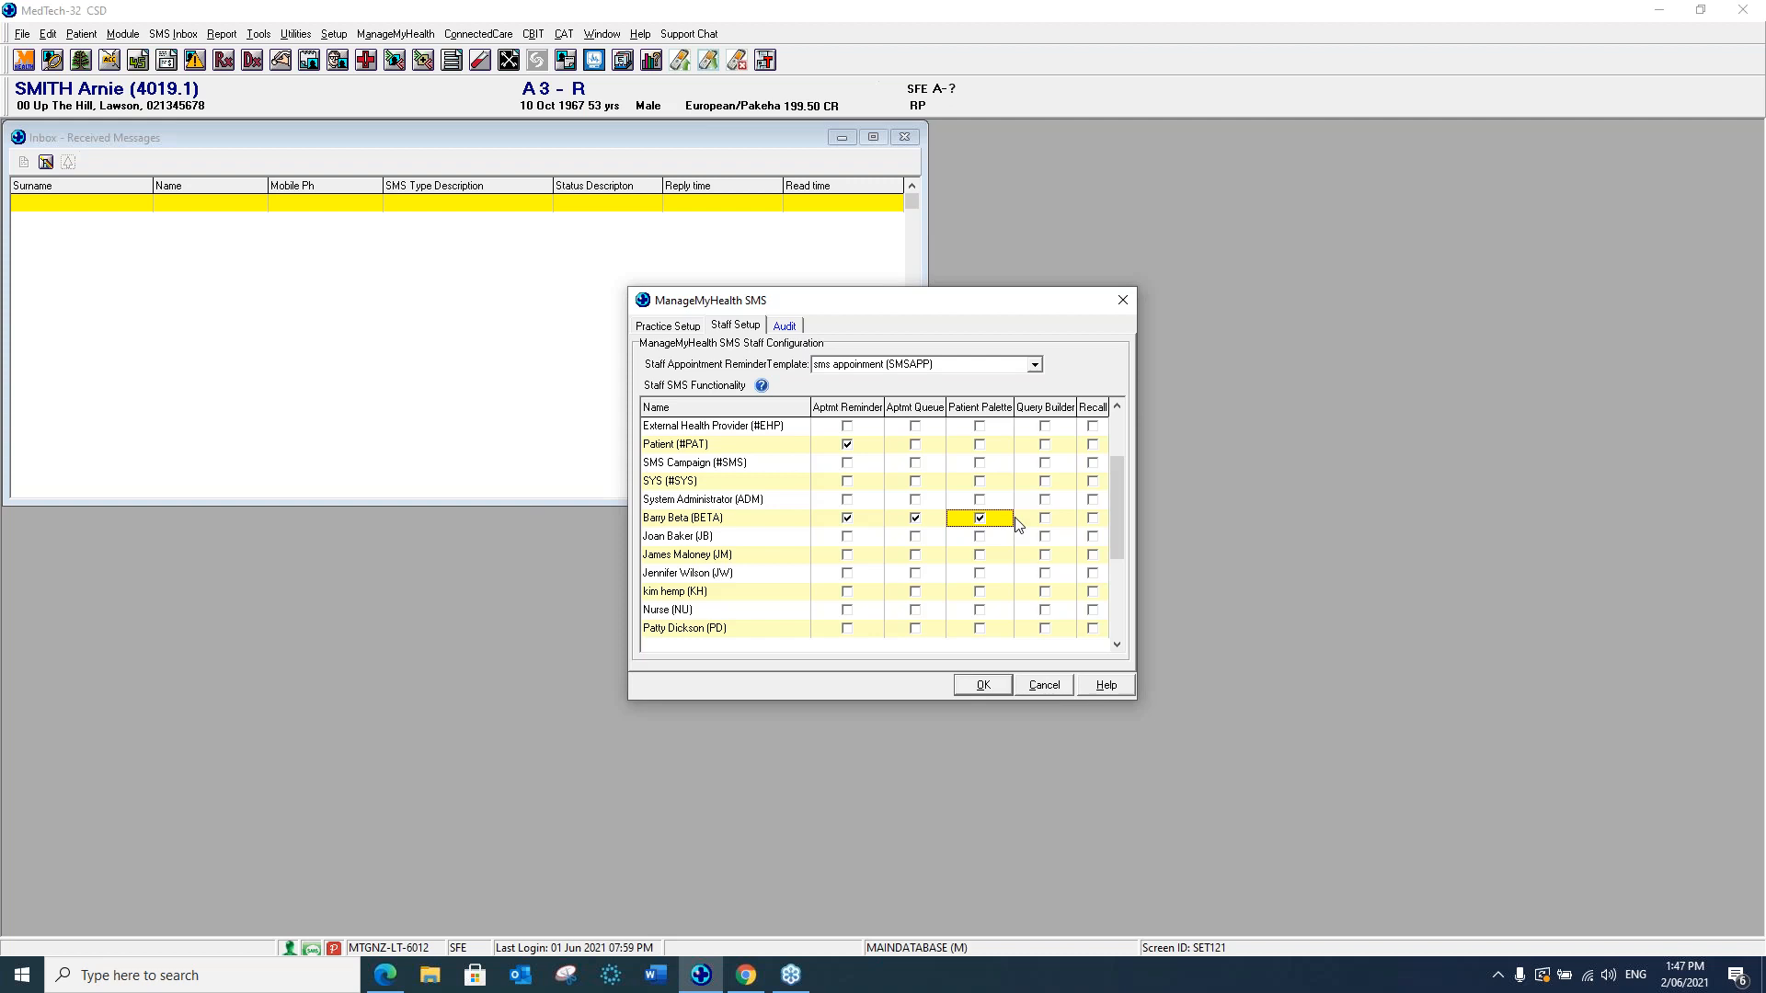
click(1048, 521)
click(1100, 518)
Recheck the practice settings, set the staff appointment reminder template to SMS Query (SMS Q), and save the setup.
click(676, 327)
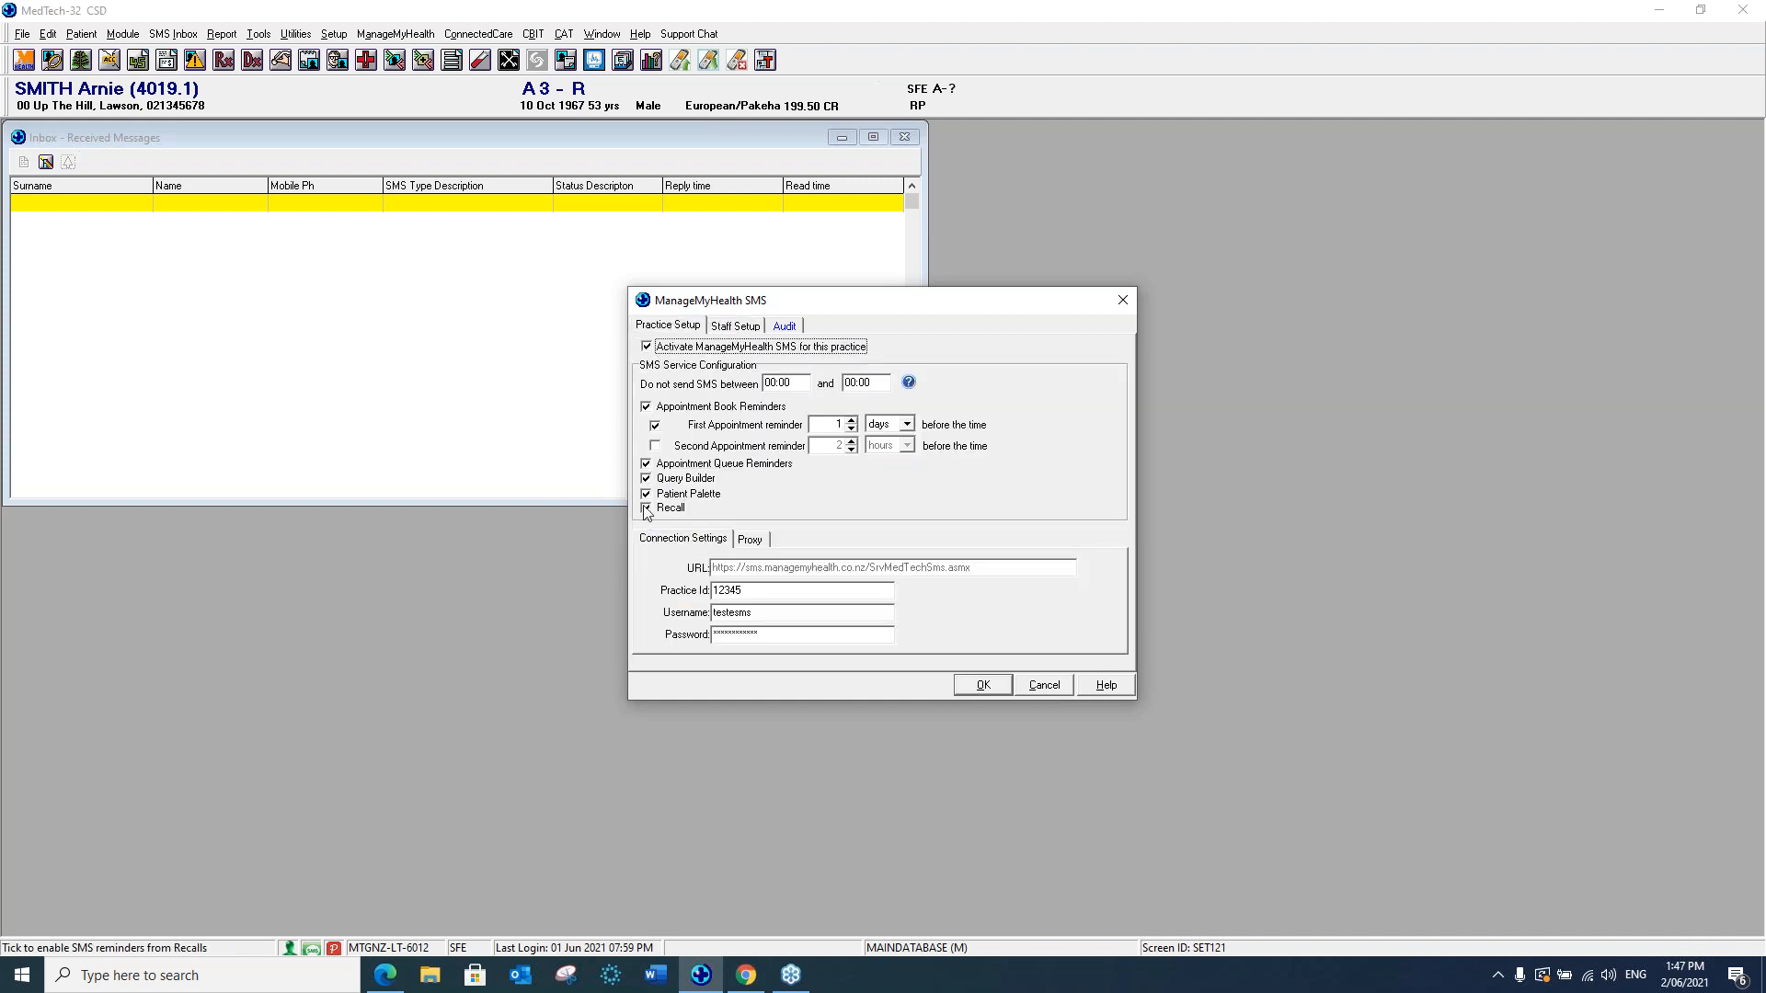
click(729, 327)
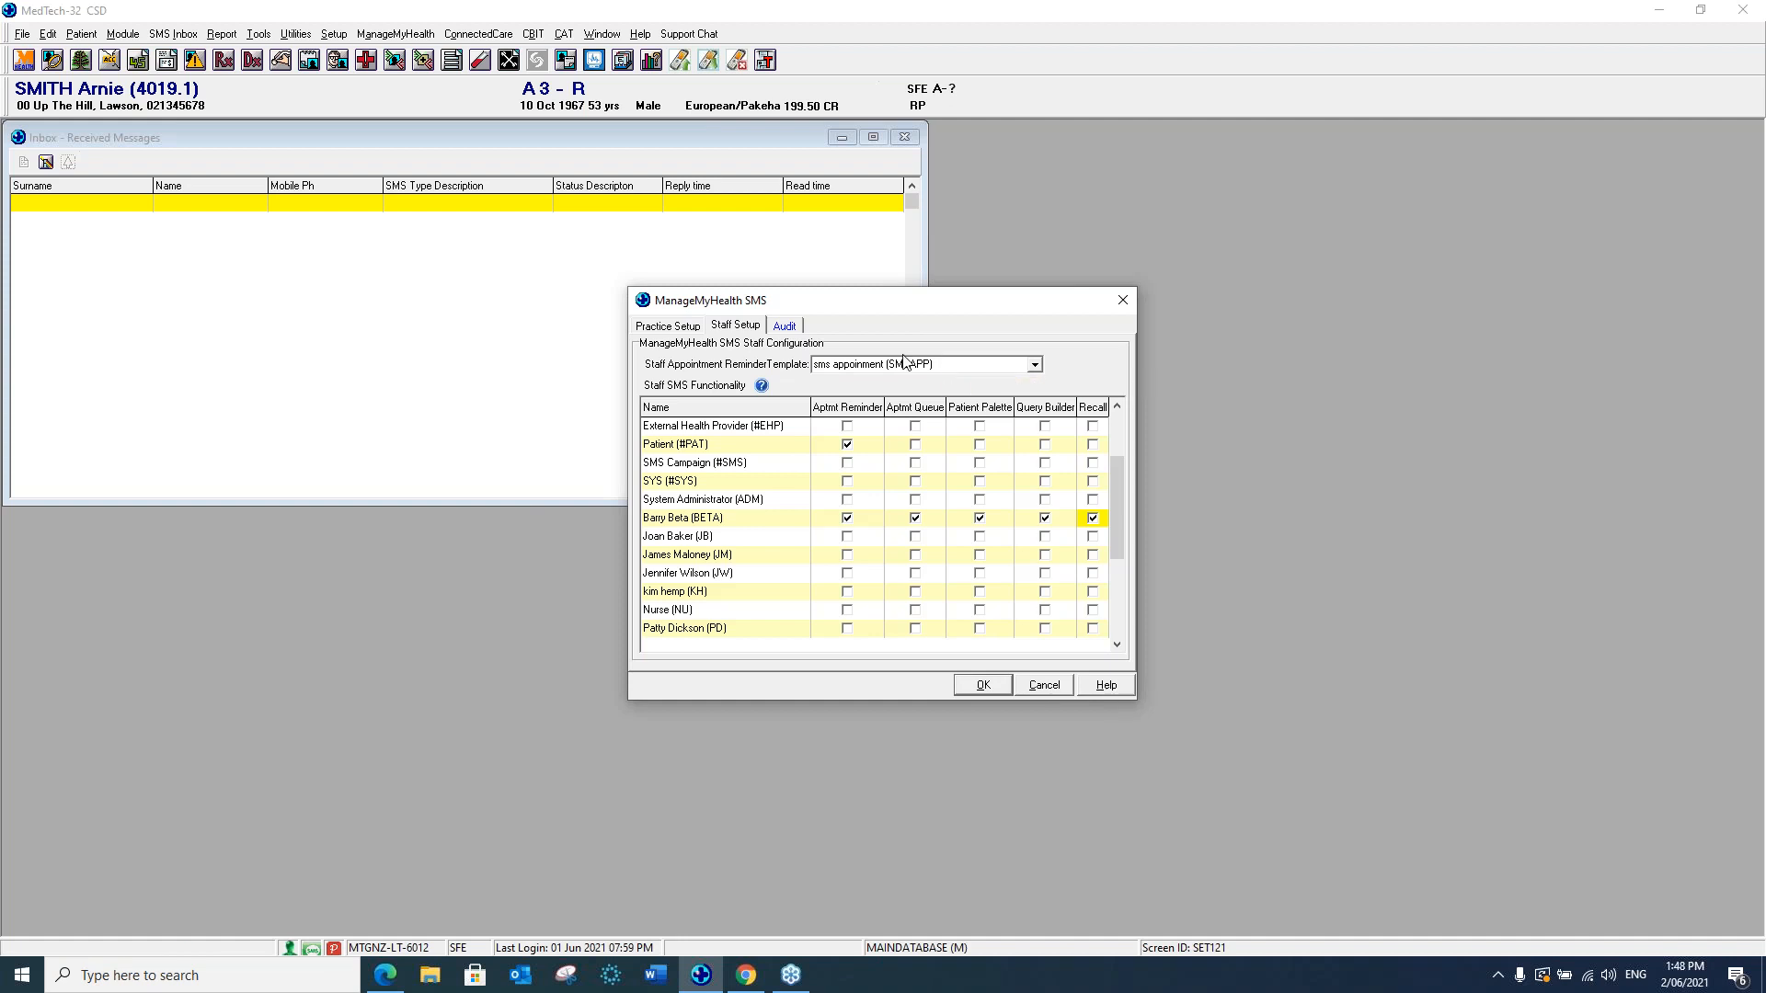
click(1035, 366)
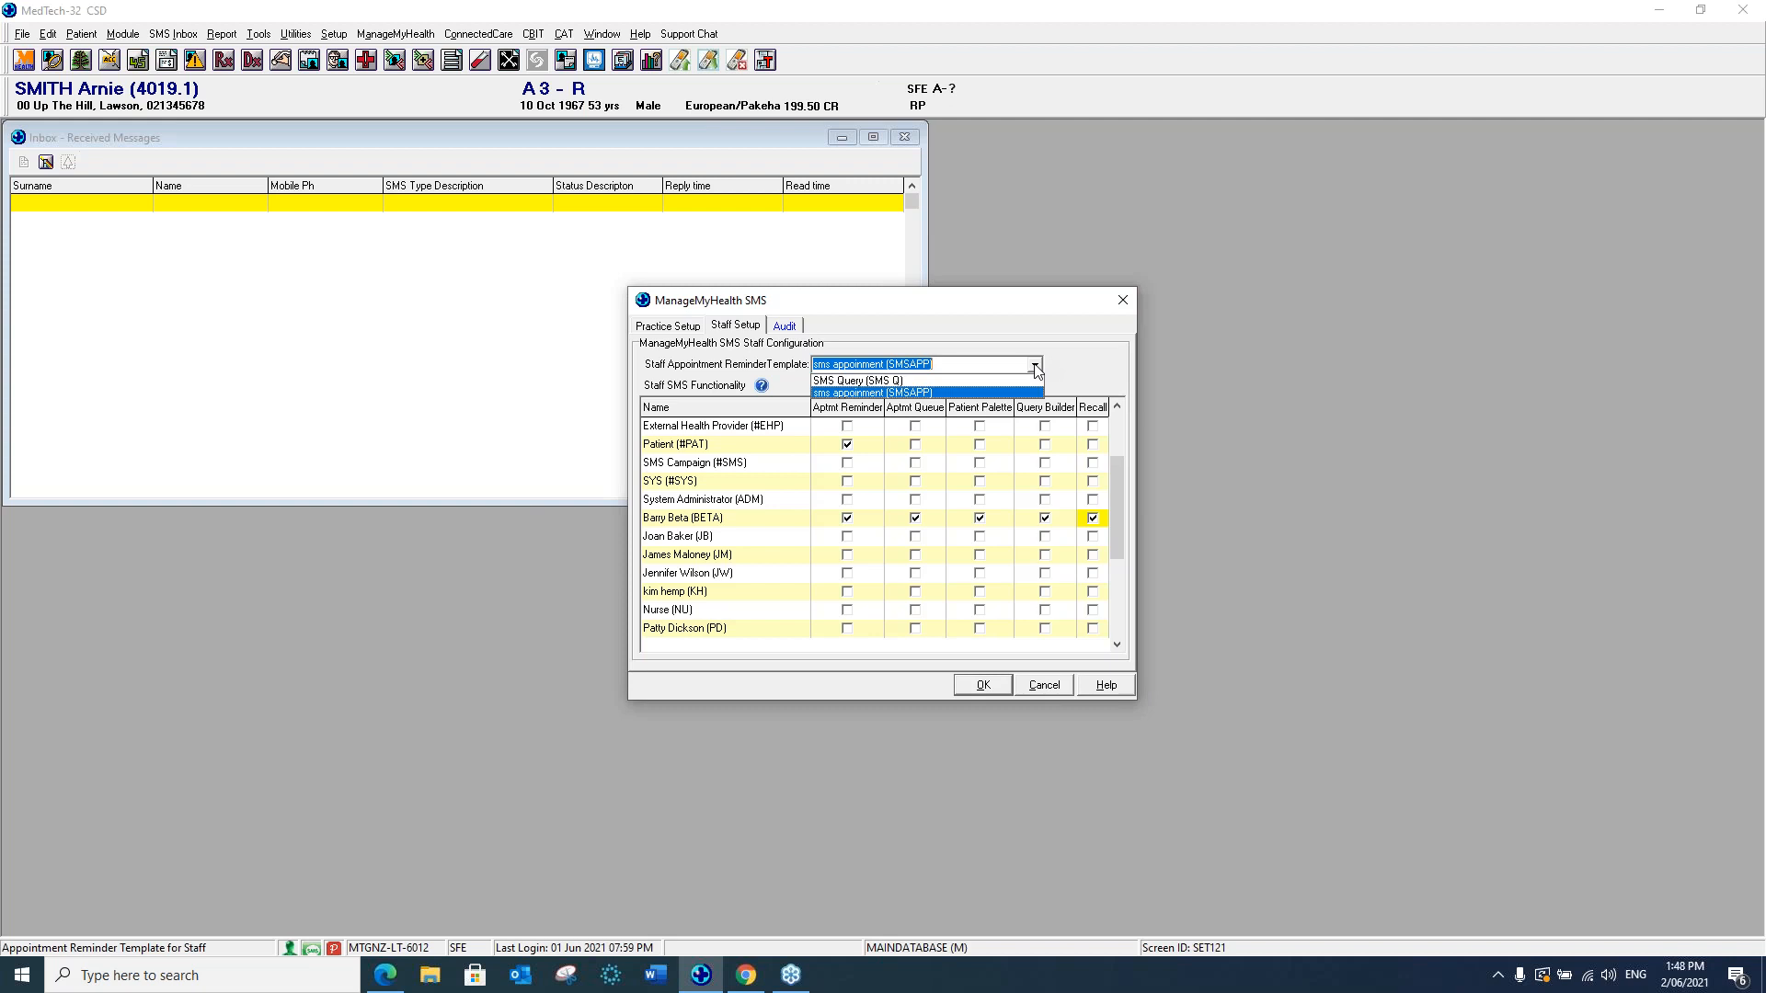
click(957, 380)
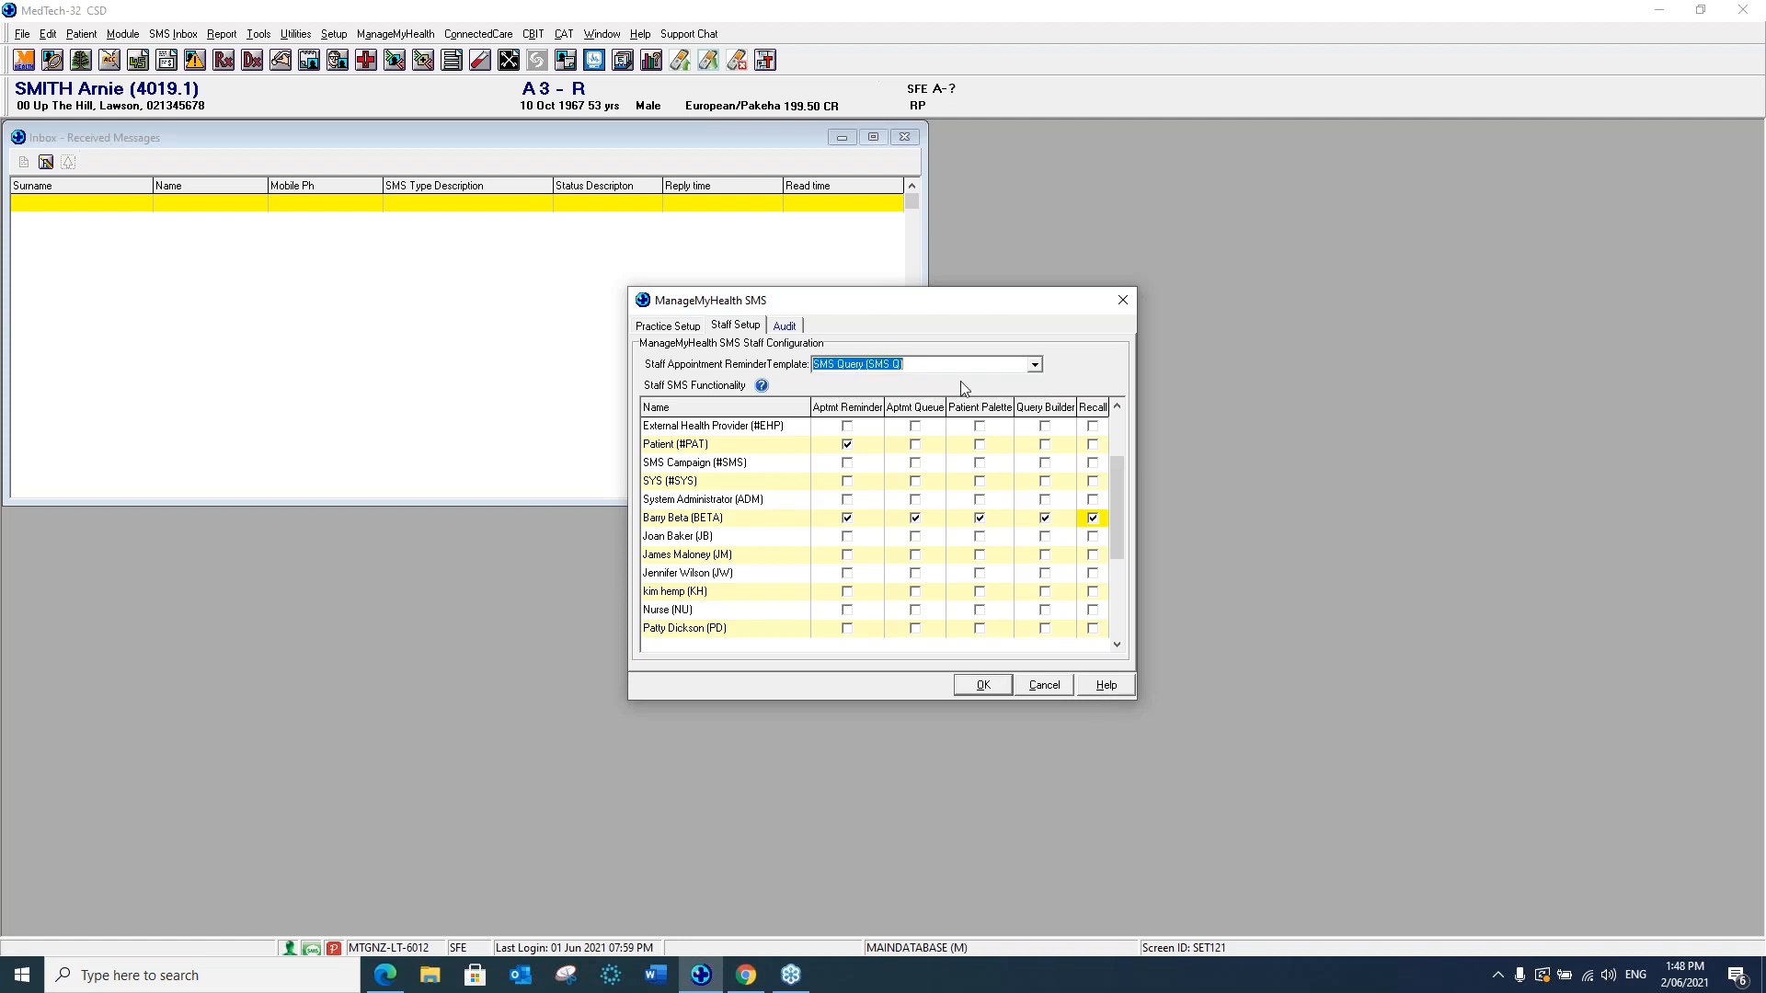
click(985, 688)
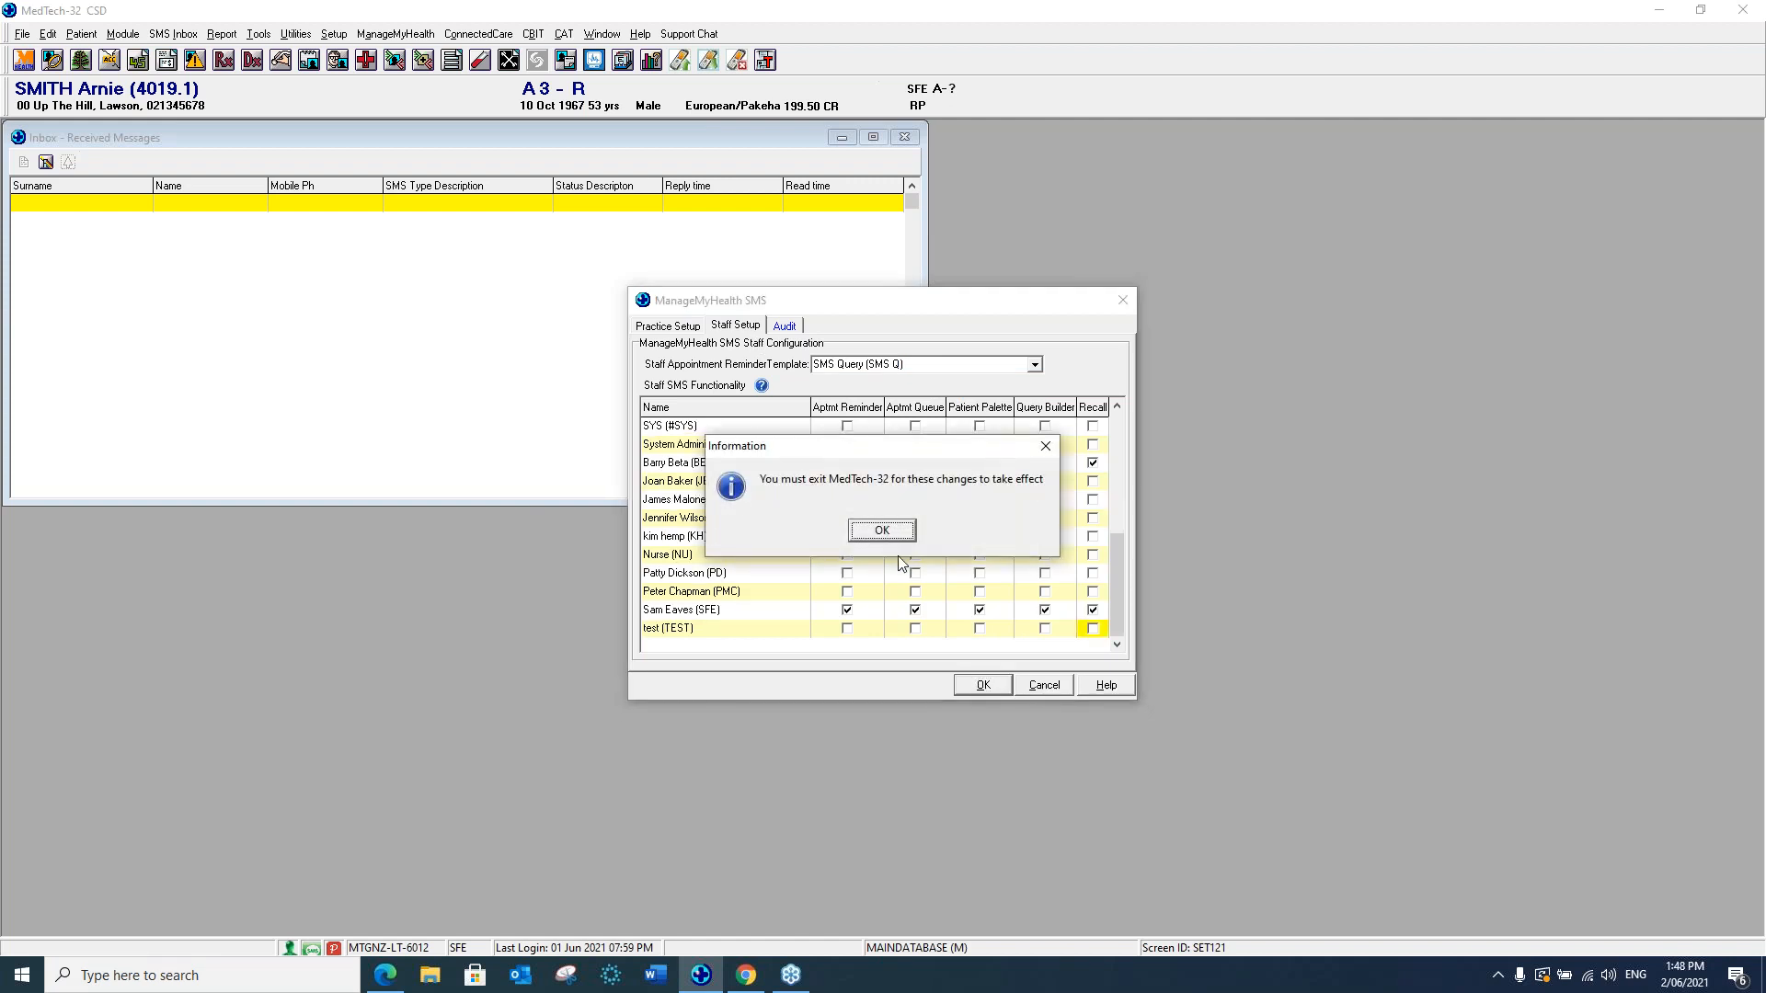
click(882, 531)
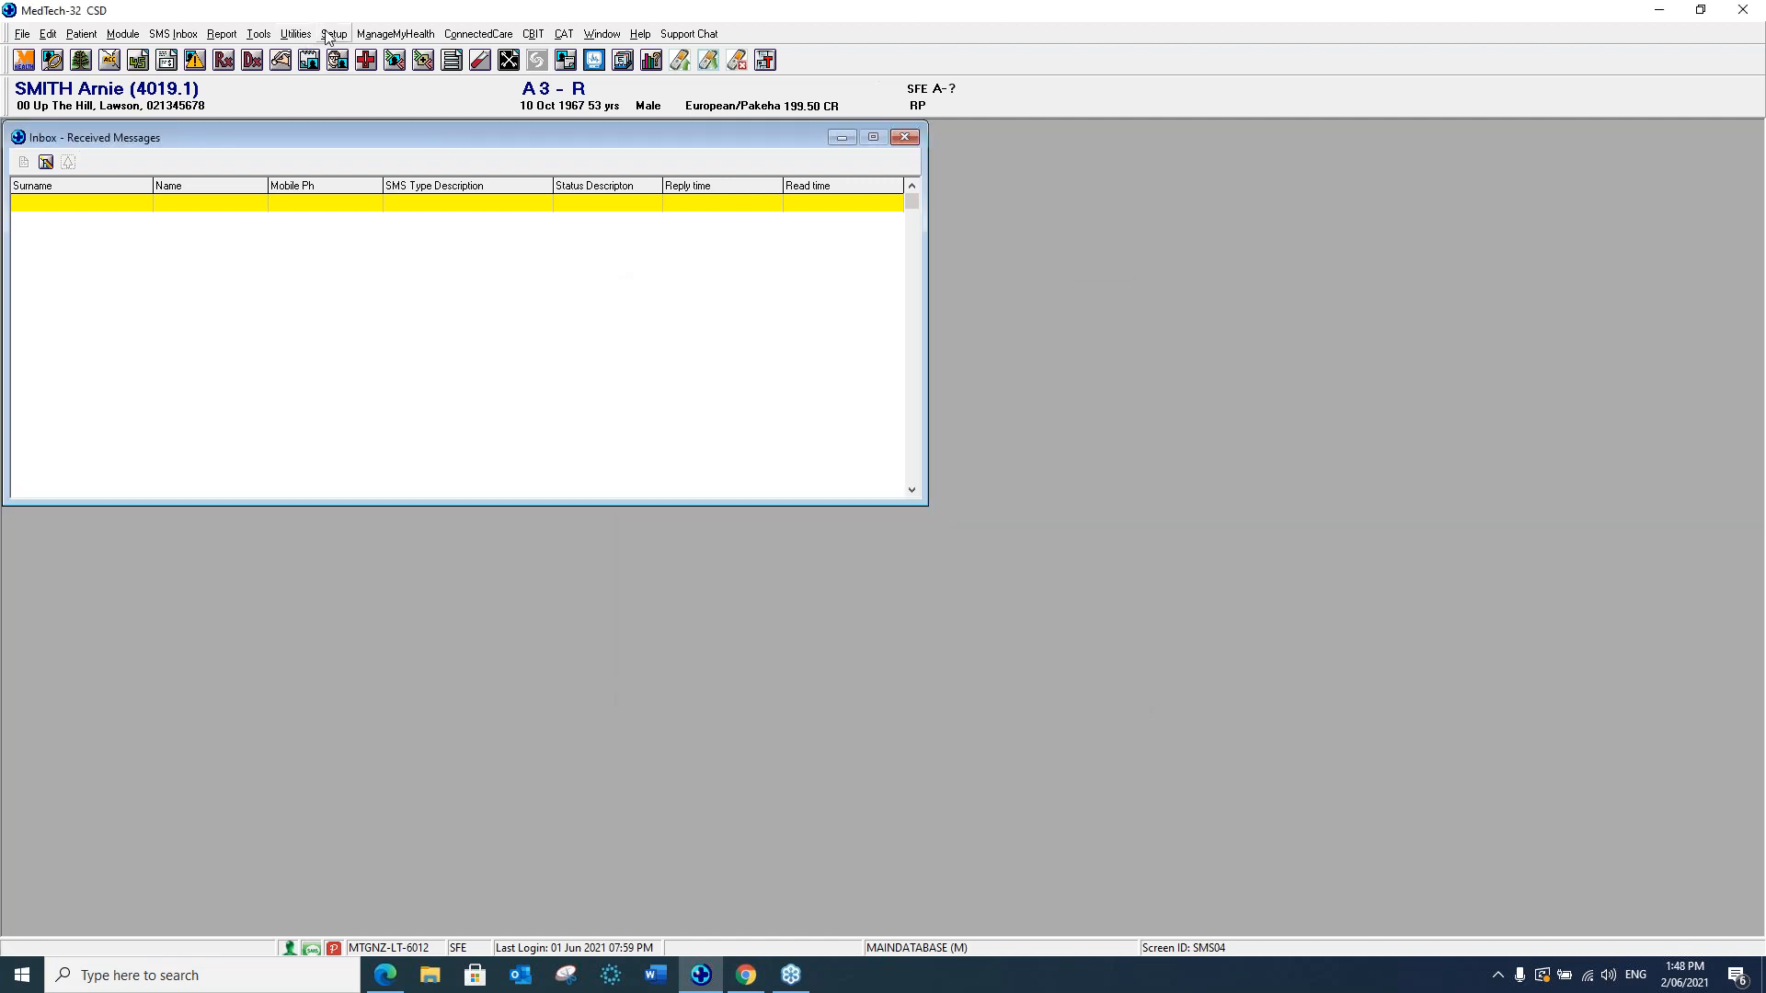
Open the Out Box Document list, move it over the Inbox window, and start a new document.
click(329, 34)
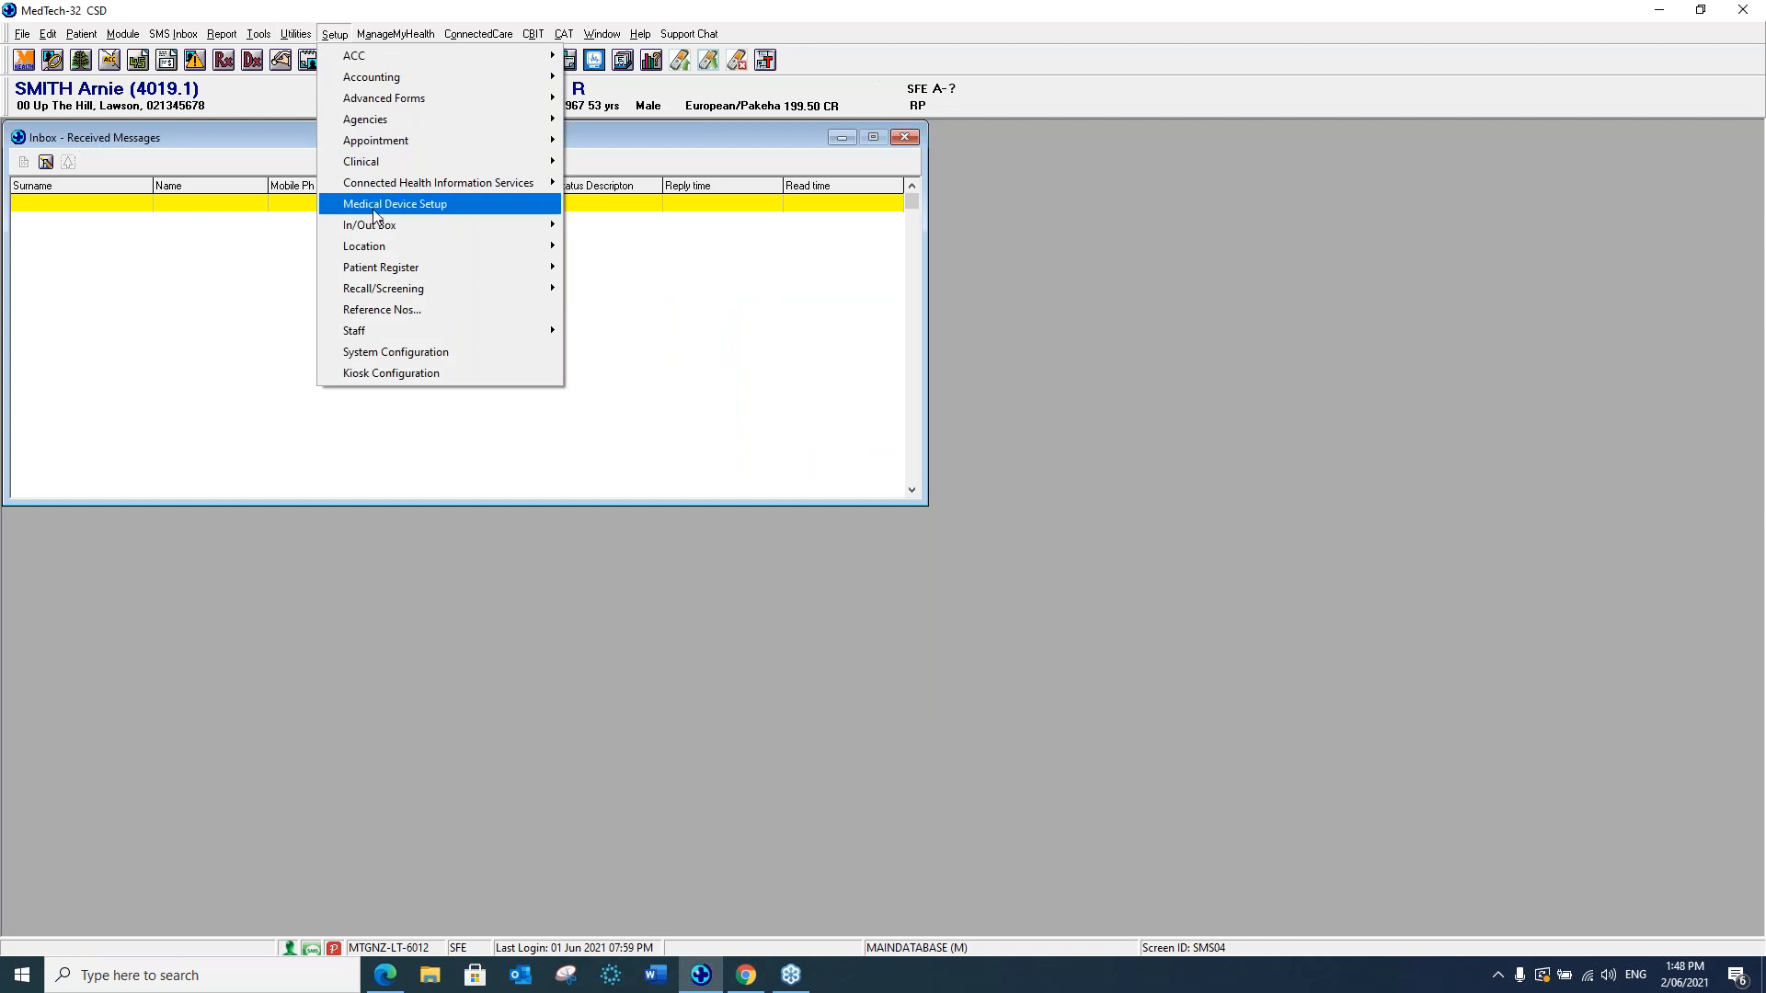
mouse_move(375, 226)
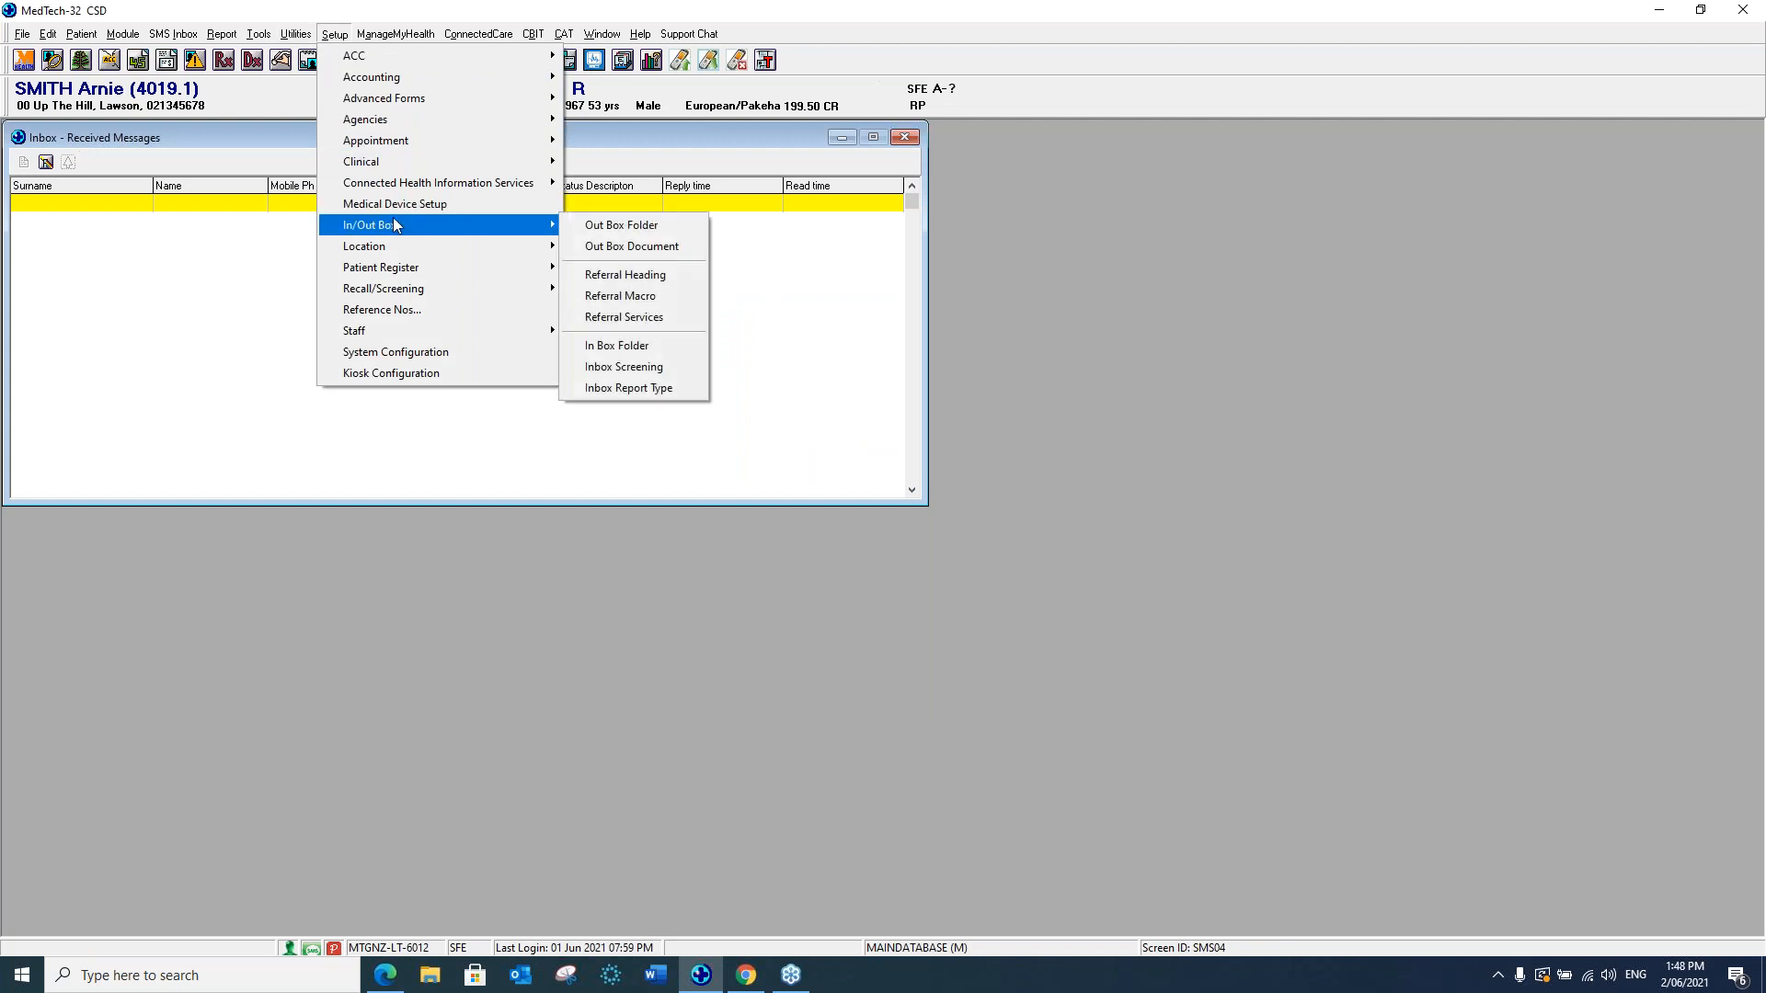
click(608, 249)
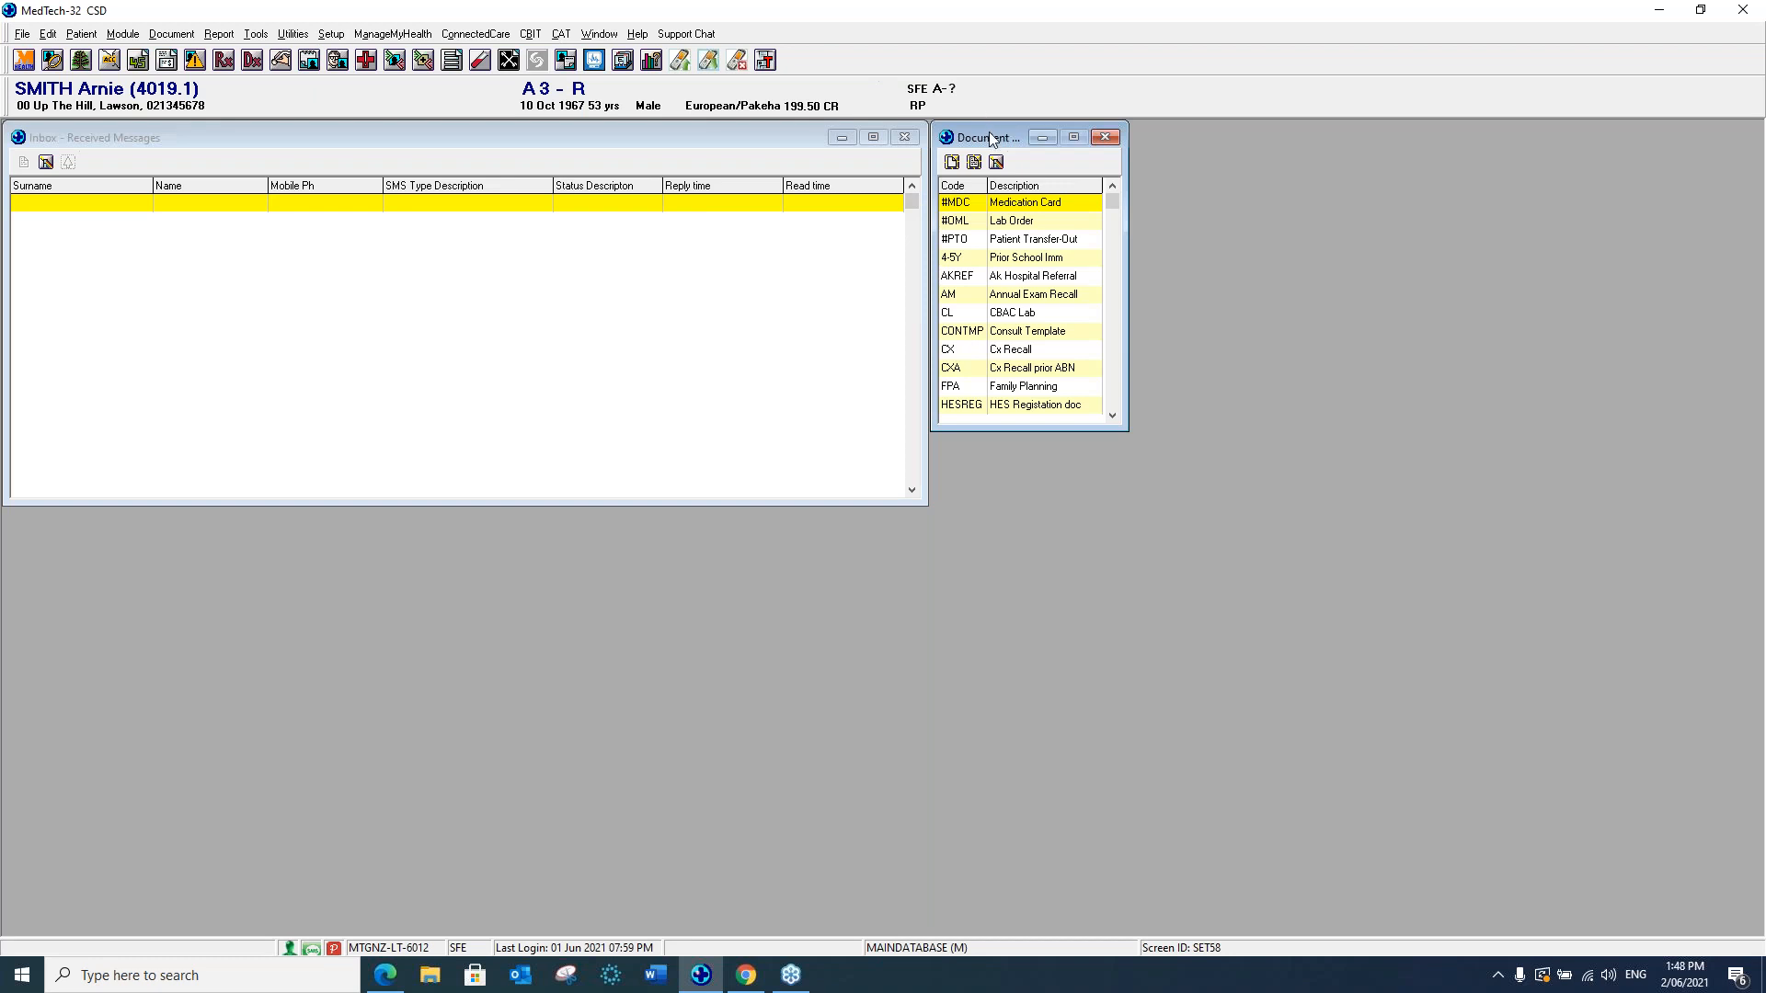
drag(992, 137, 697, 243)
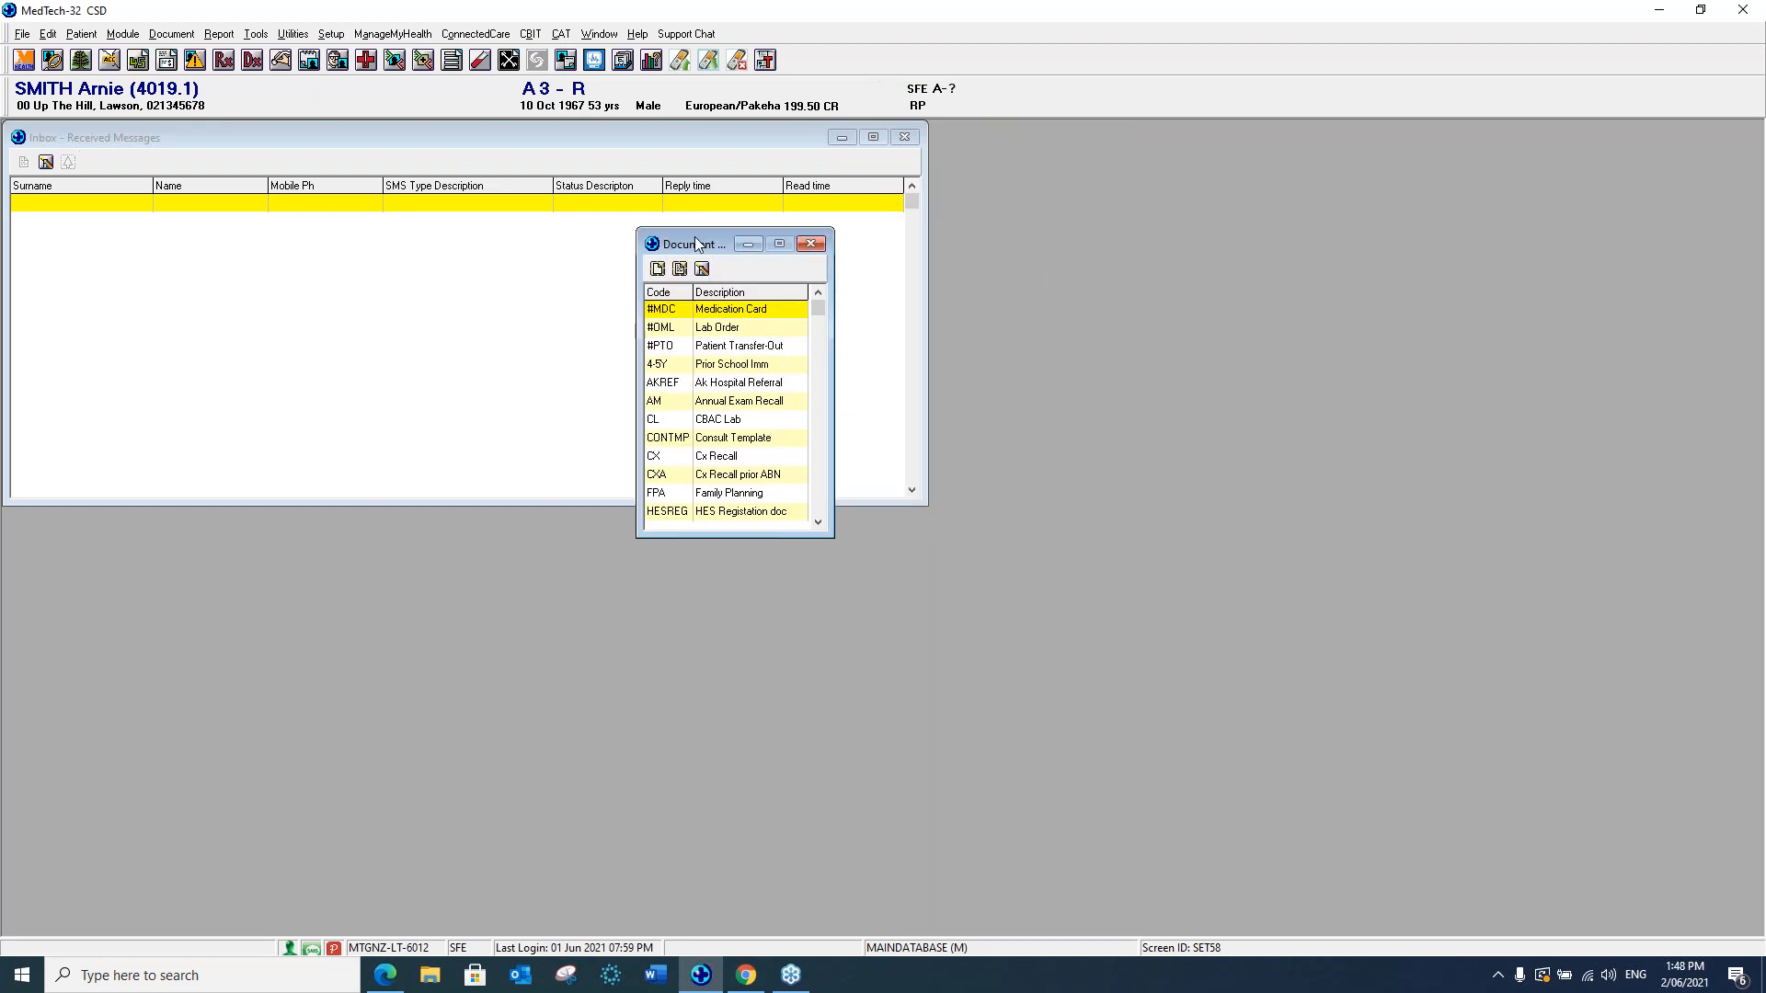
click(659, 273)
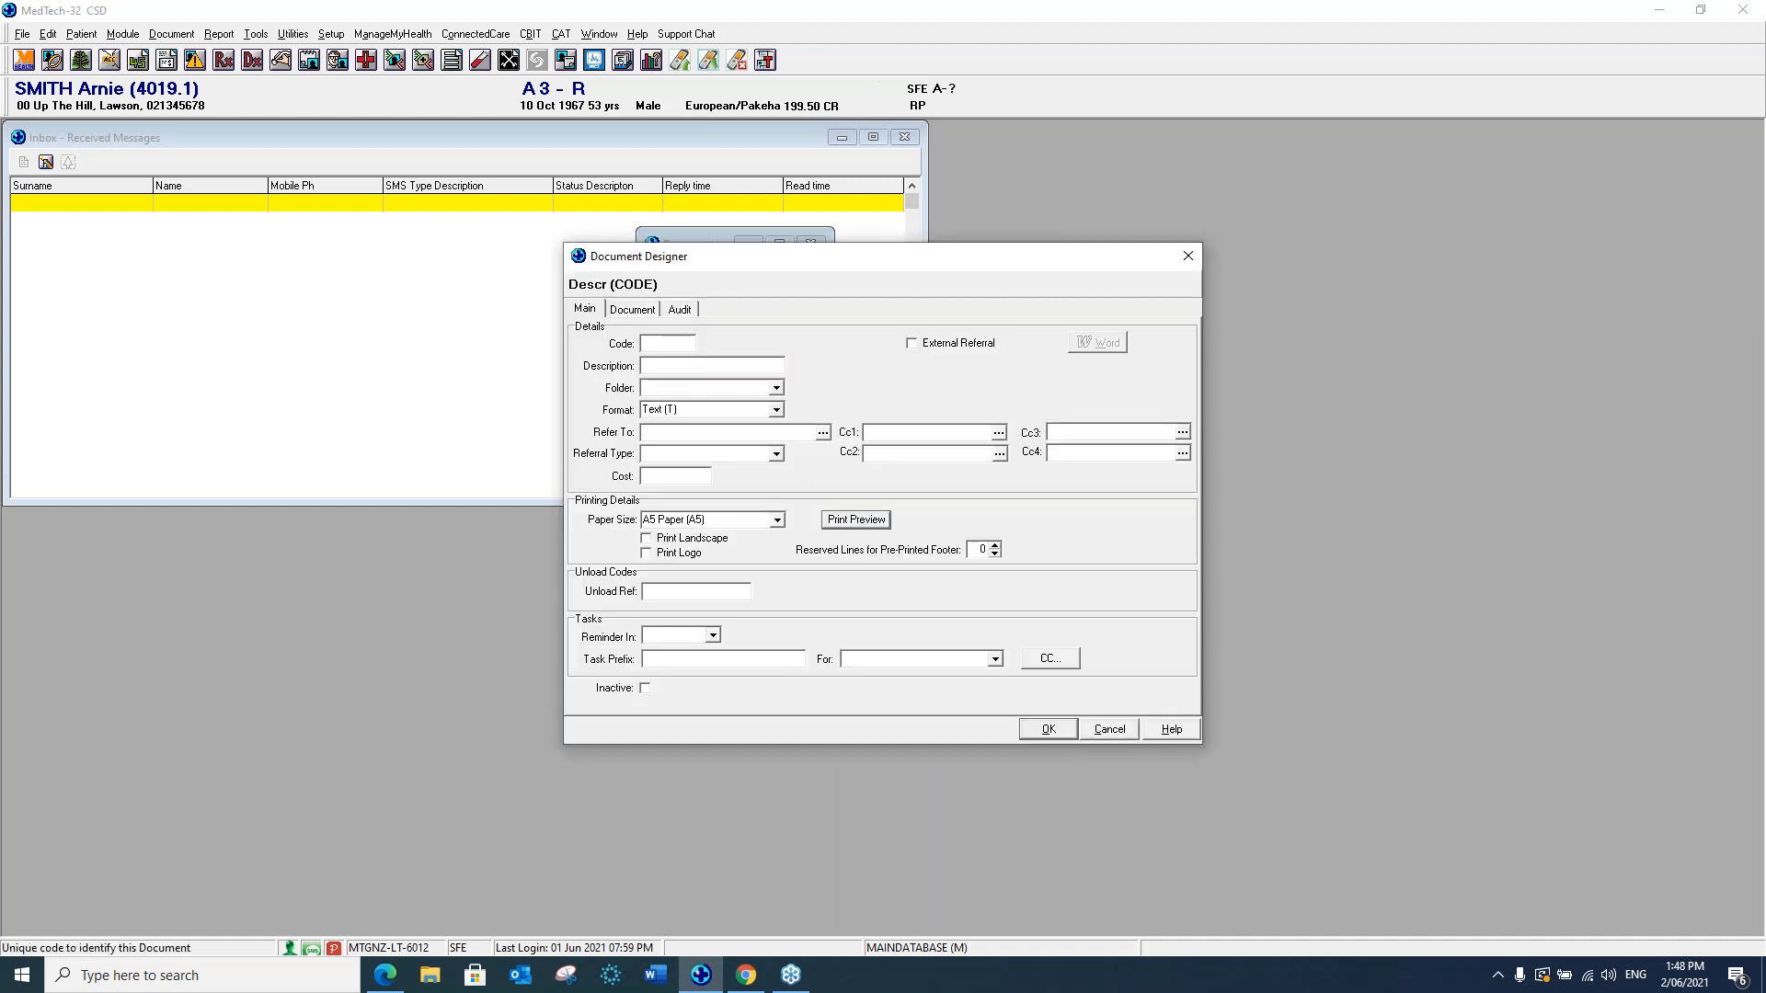
Fill in the new document's details: code SX TES, description Test SMS, folder Document (DO) and format SMS (S).
text(SX)
text(TES)
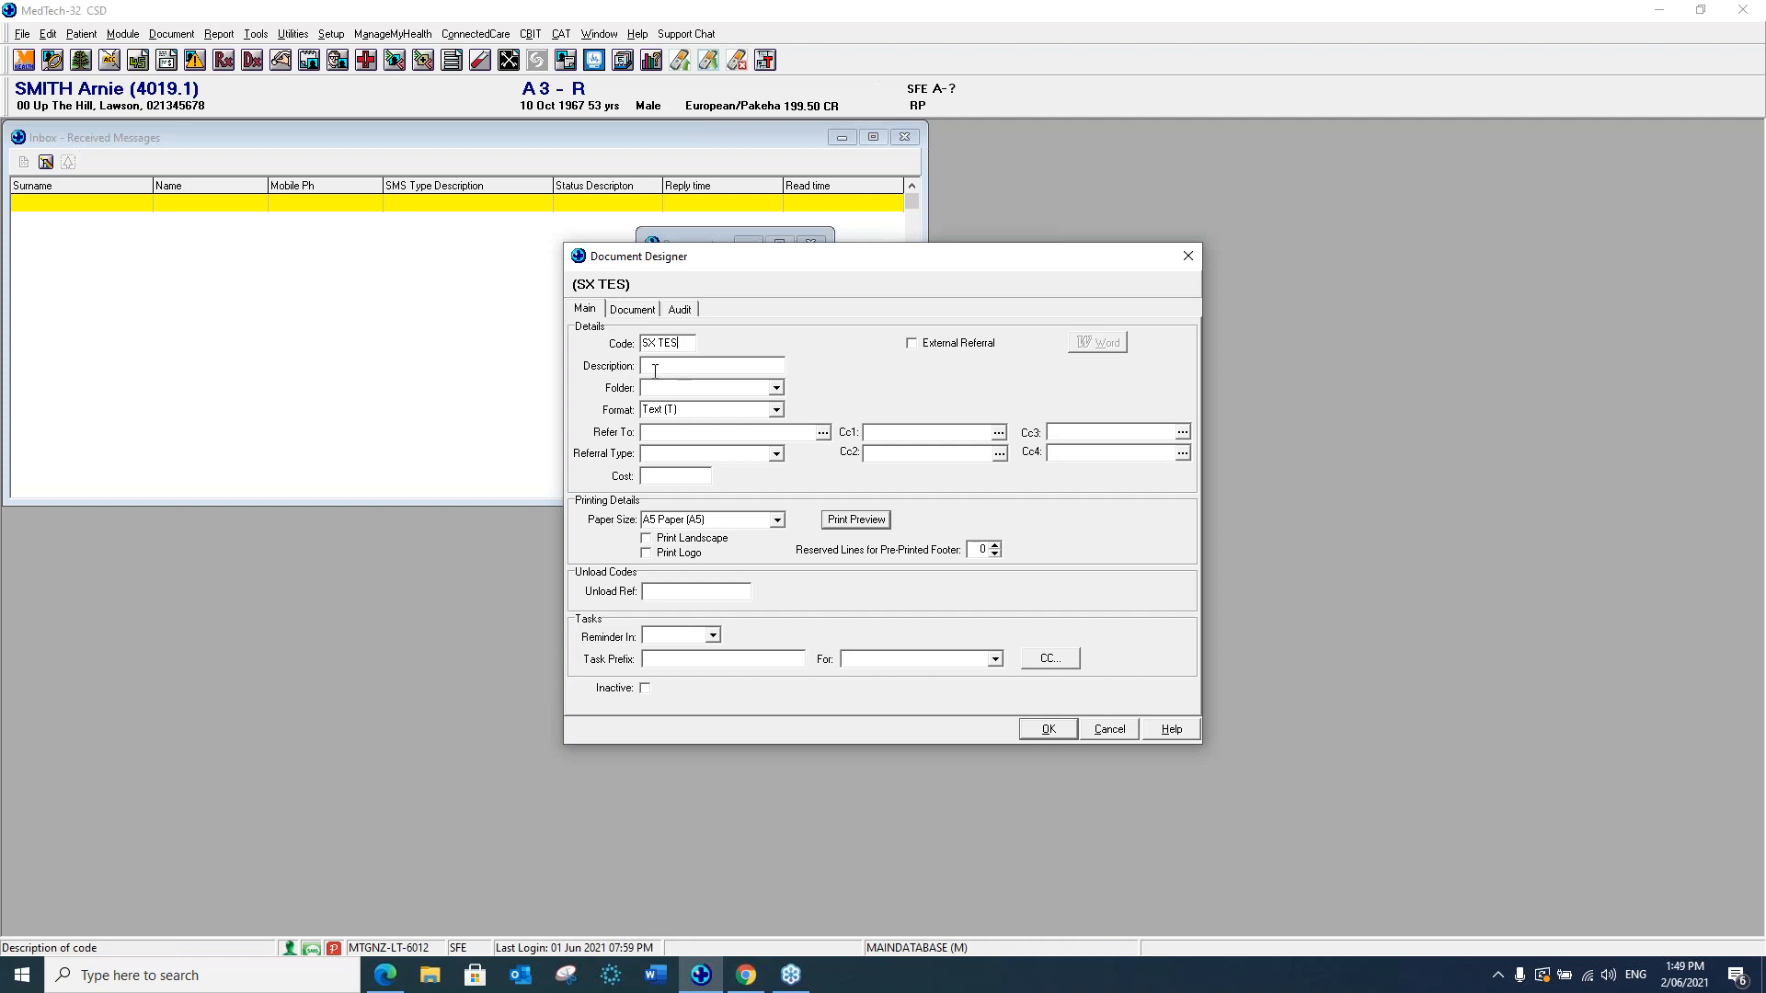
key(Tab)
text(Test SMS)
key(Down)
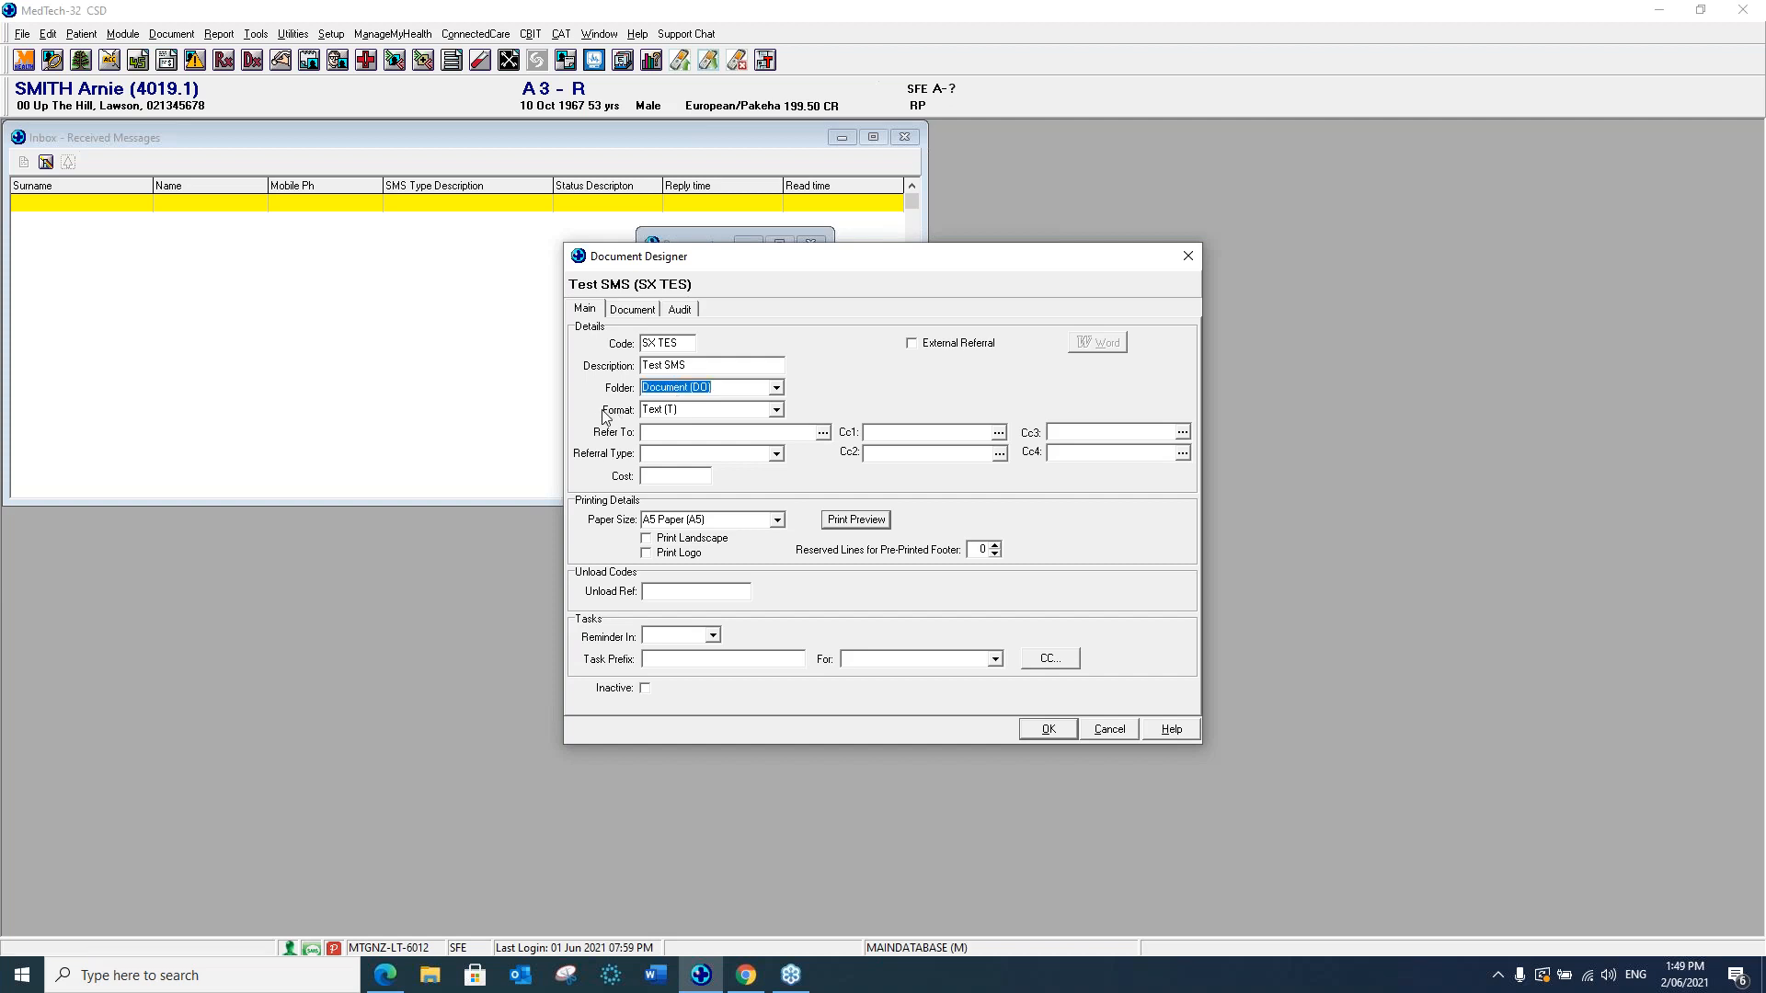
click(775, 413)
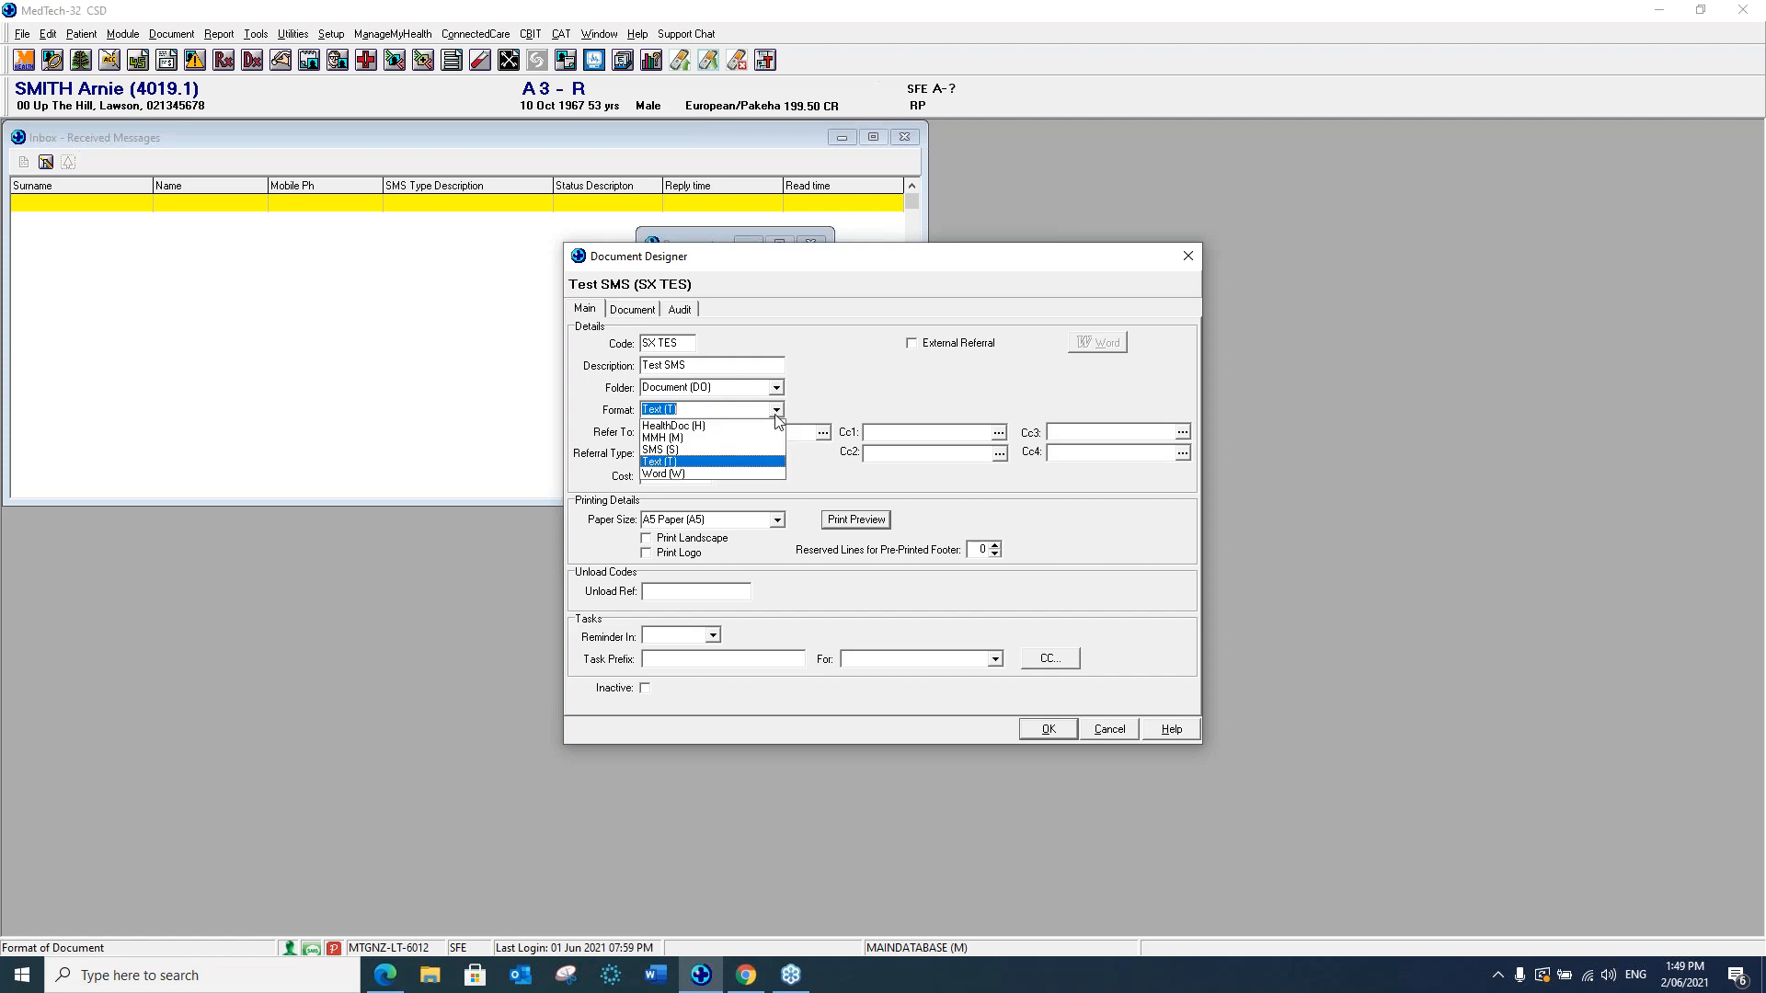
click(662, 450)
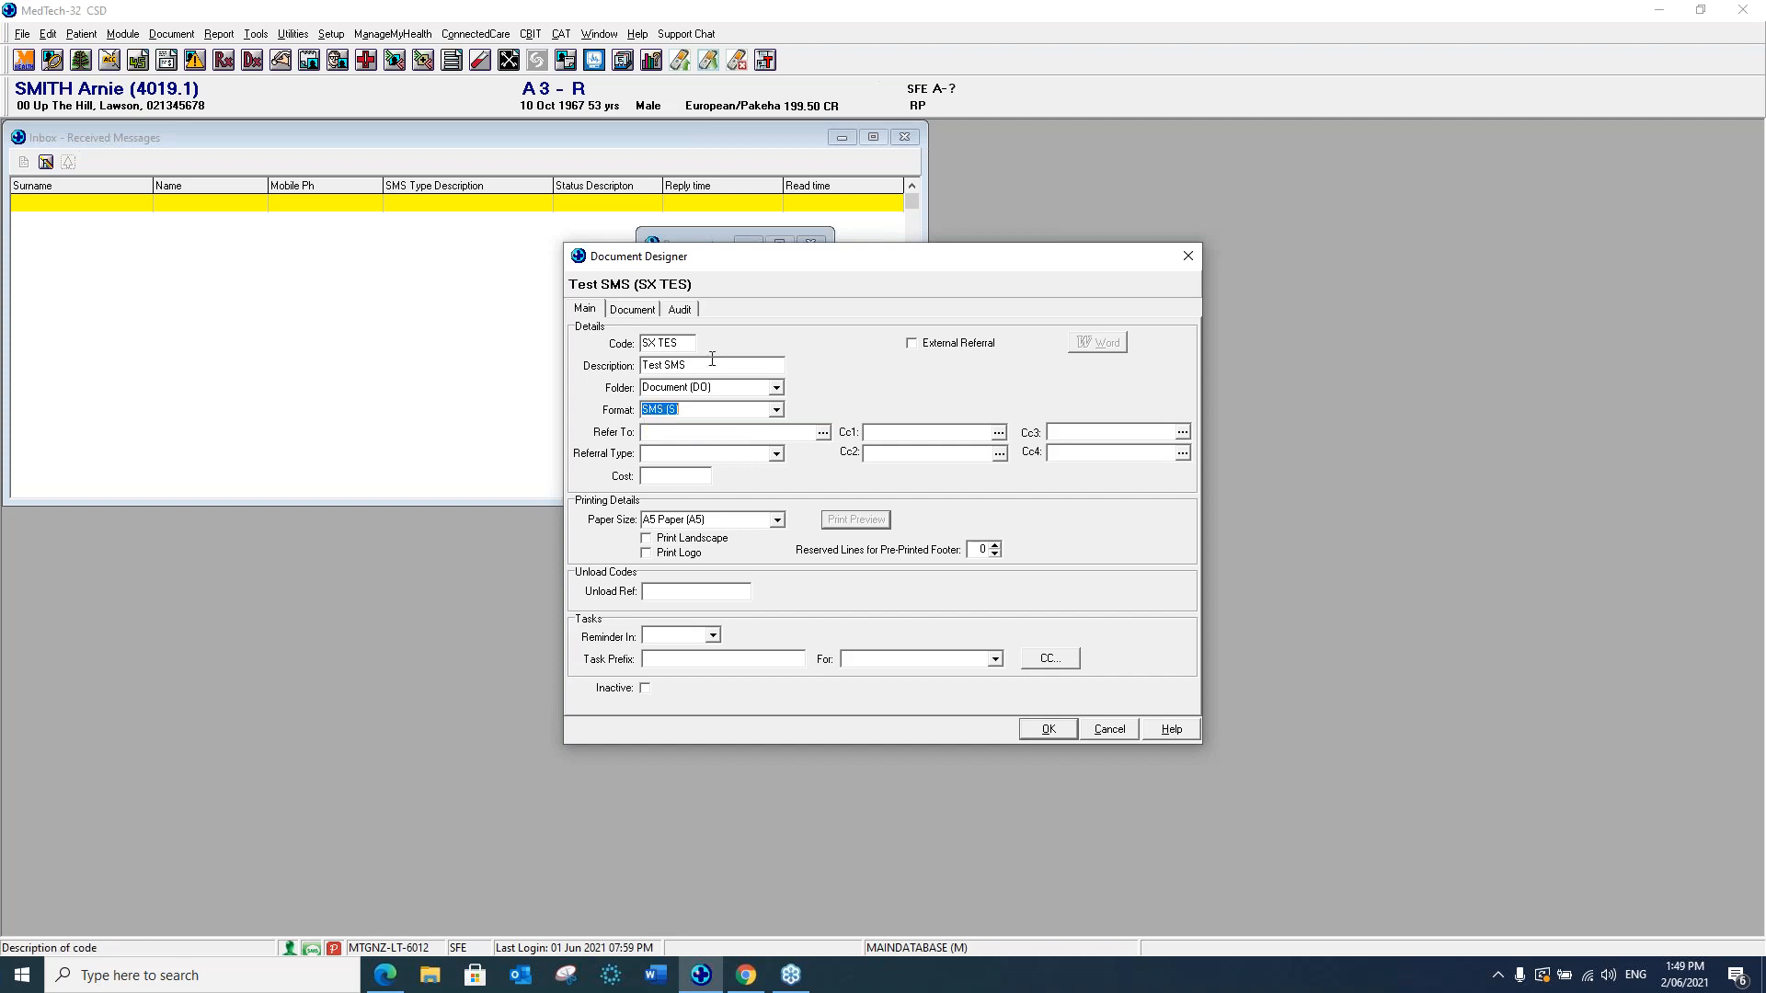
Start the document text with "Hi" and insert the patient keyword First Name (PAT_FIRSTNAME) as a merge symbol.
click(649, 315)
click(603, 386)
text(Hi)
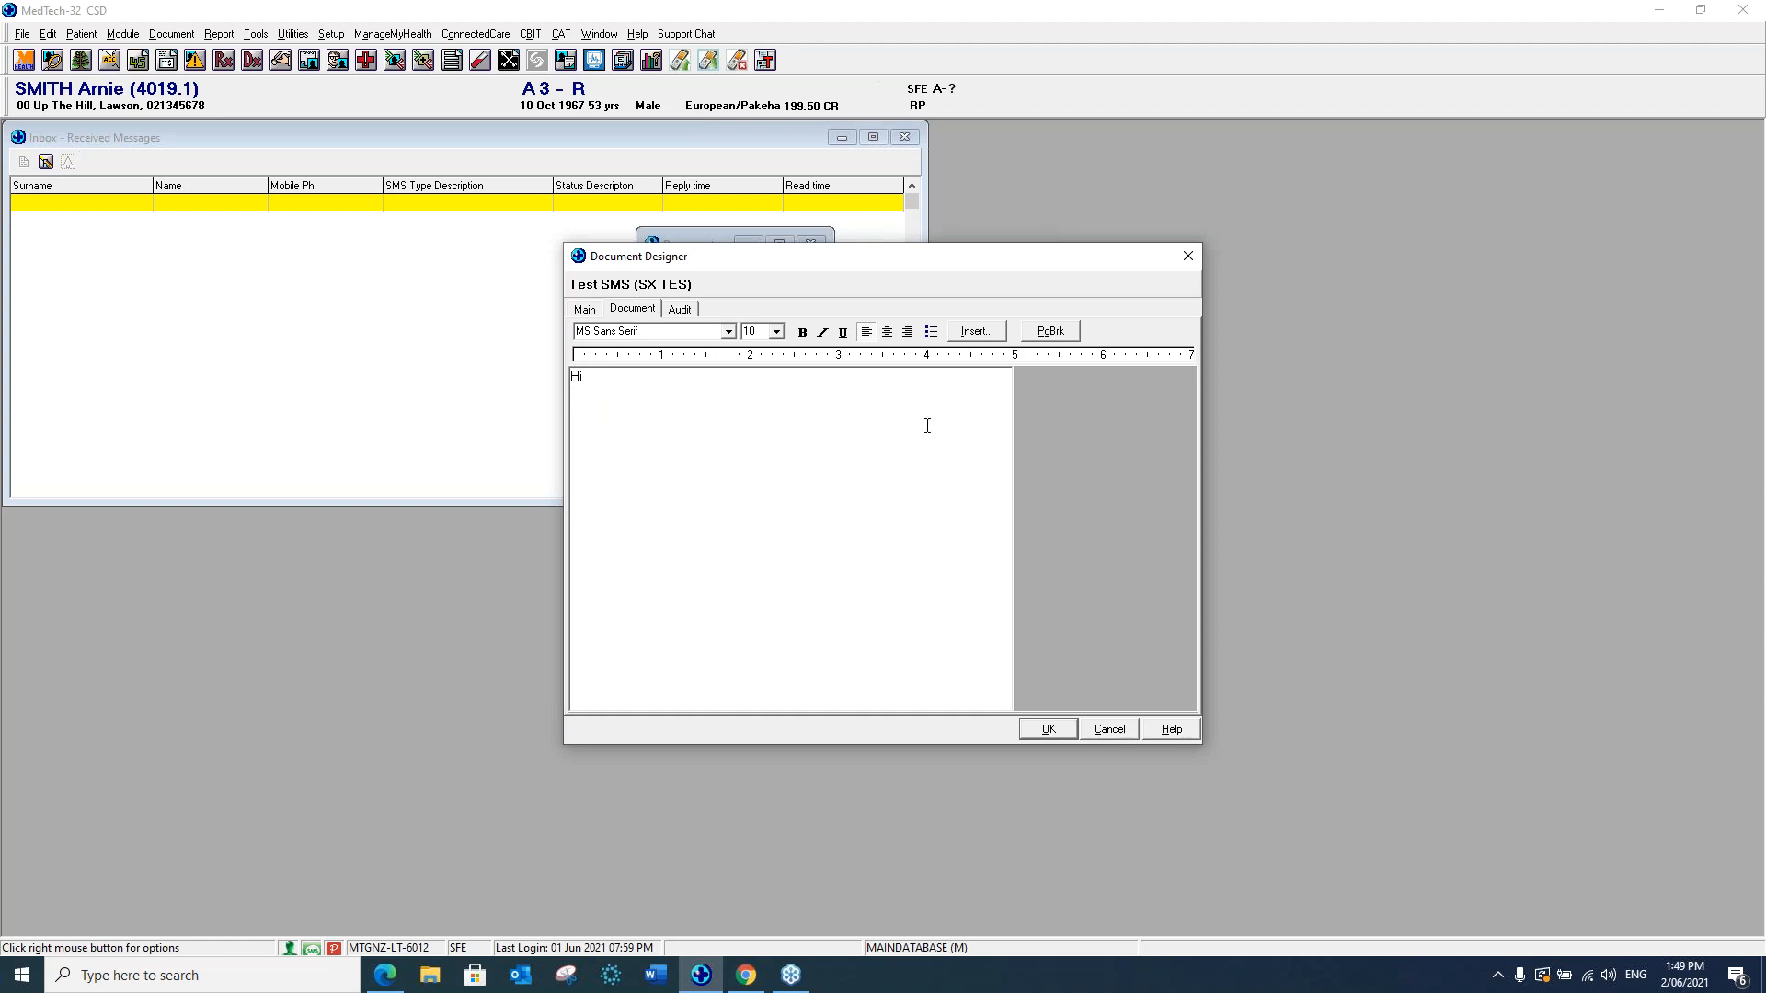
click(975, 332)
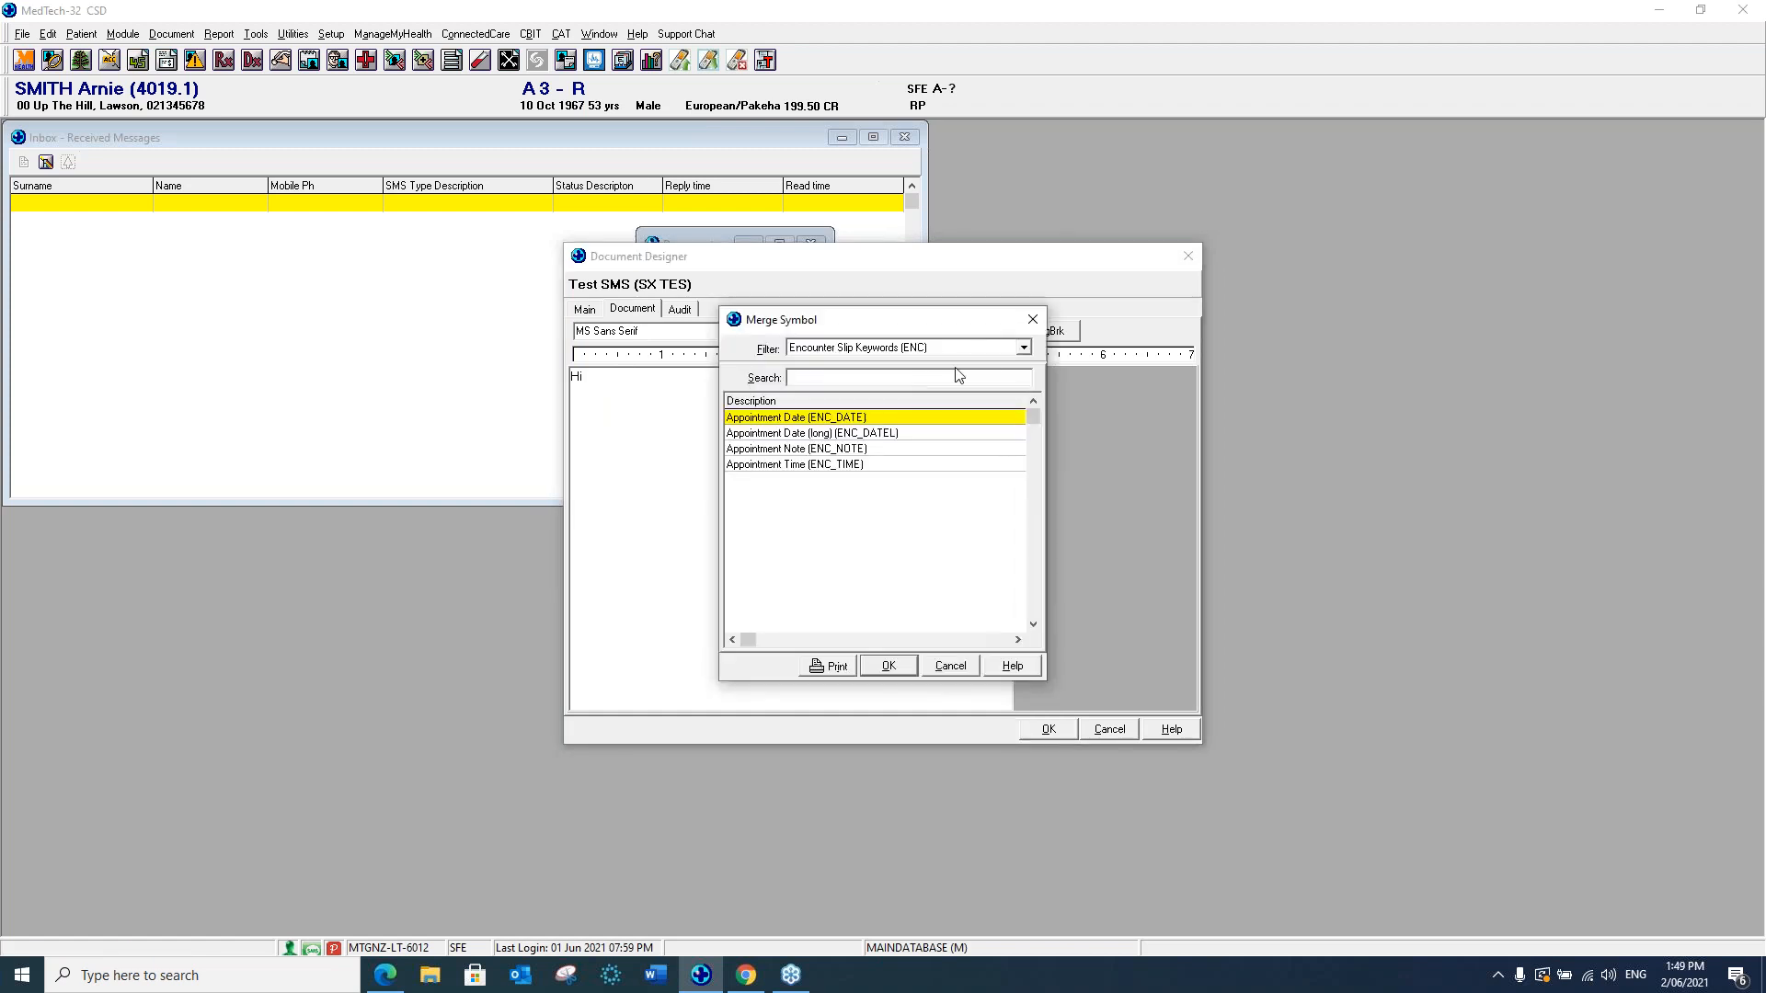
click(1023, 347)
drag(1025, 449, 1027, 395)
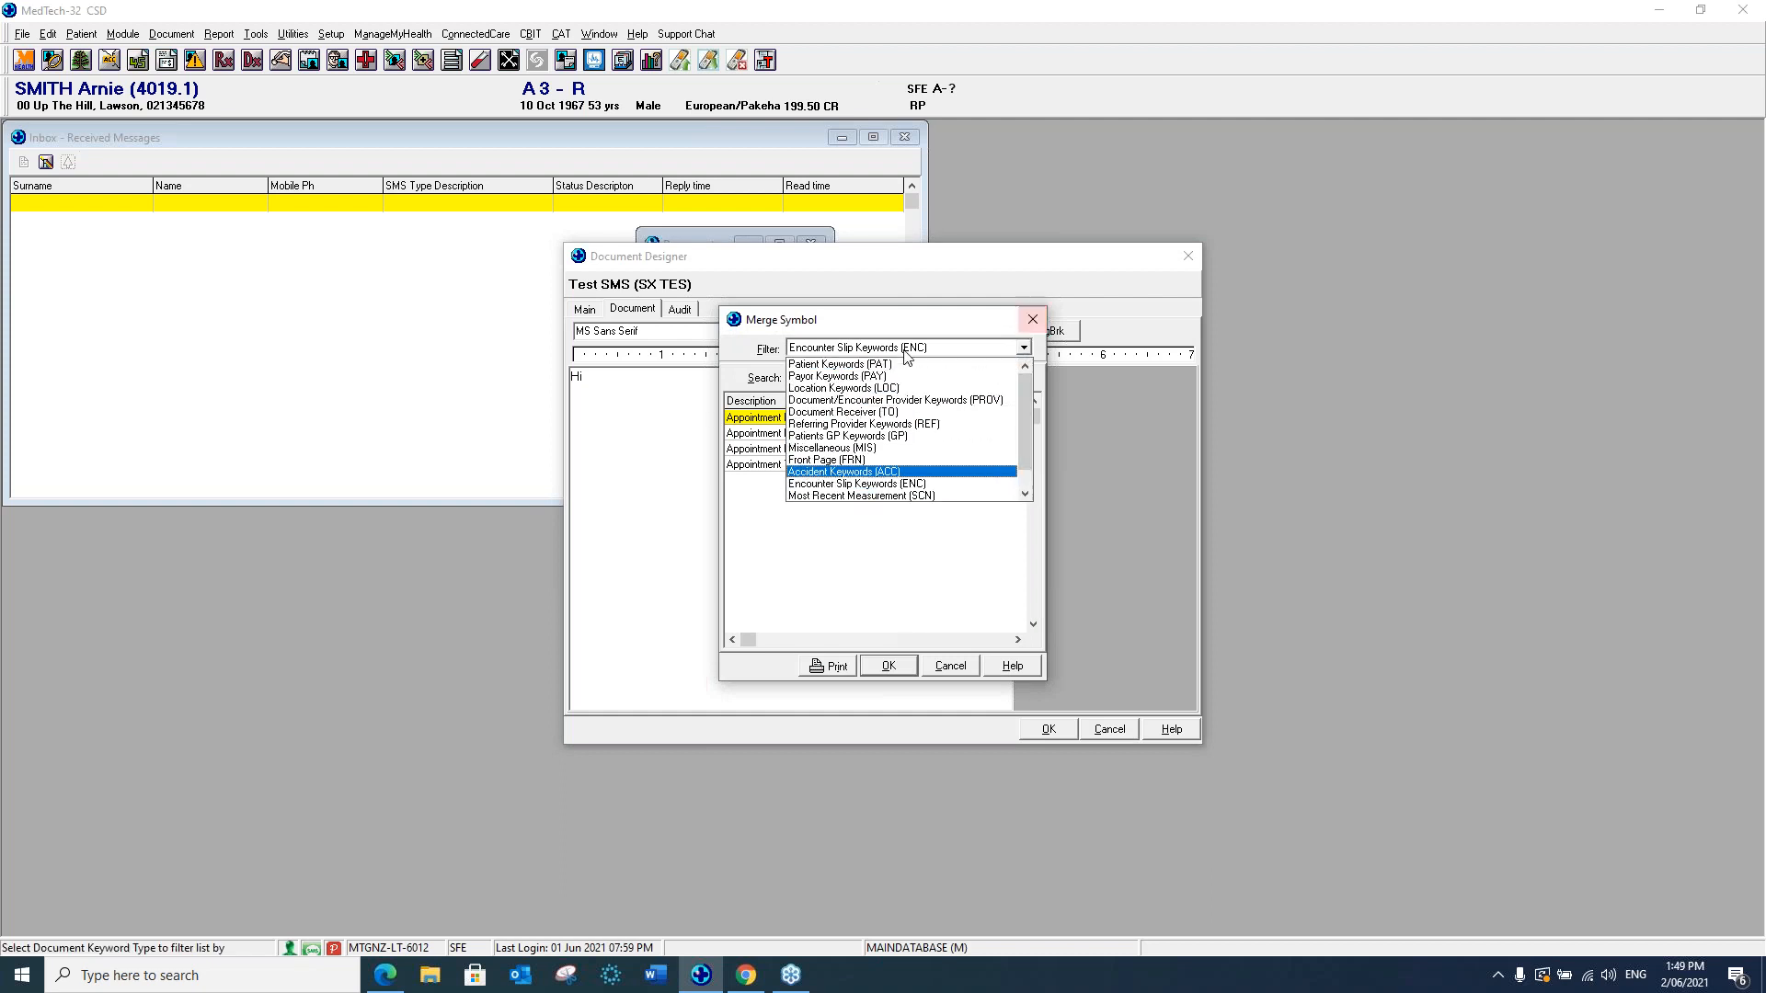
click(839, 364)
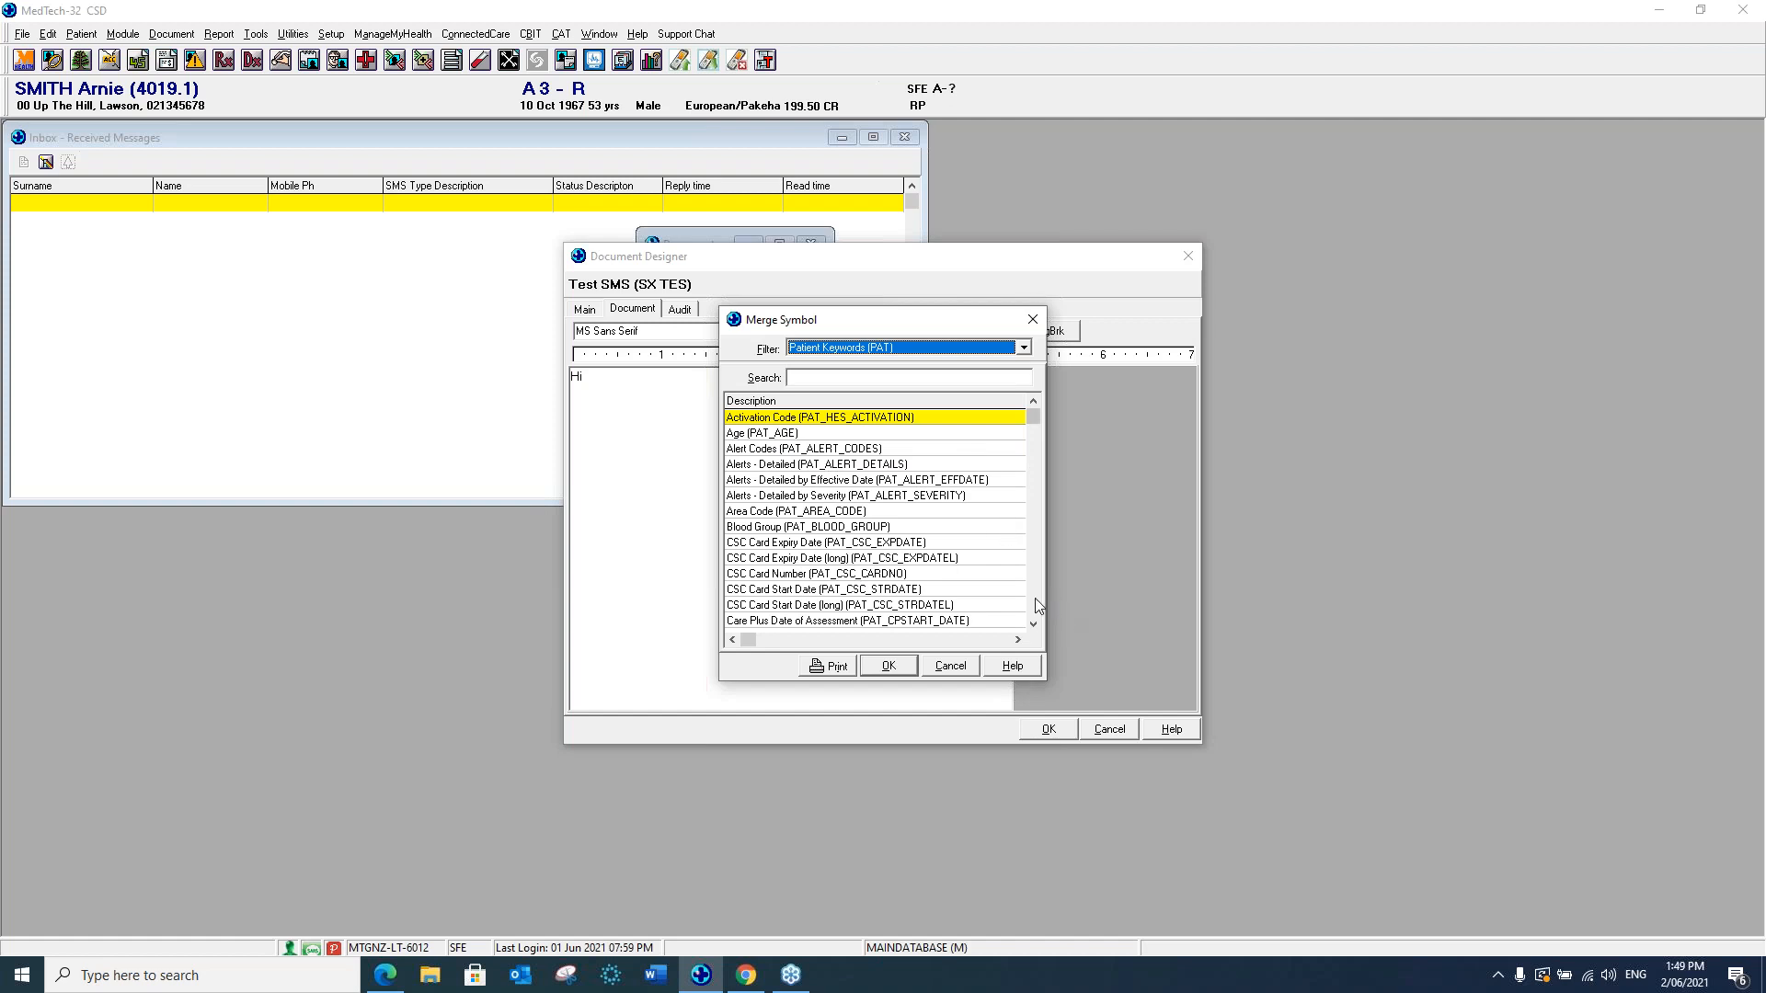
click(801, 379)
text(f)
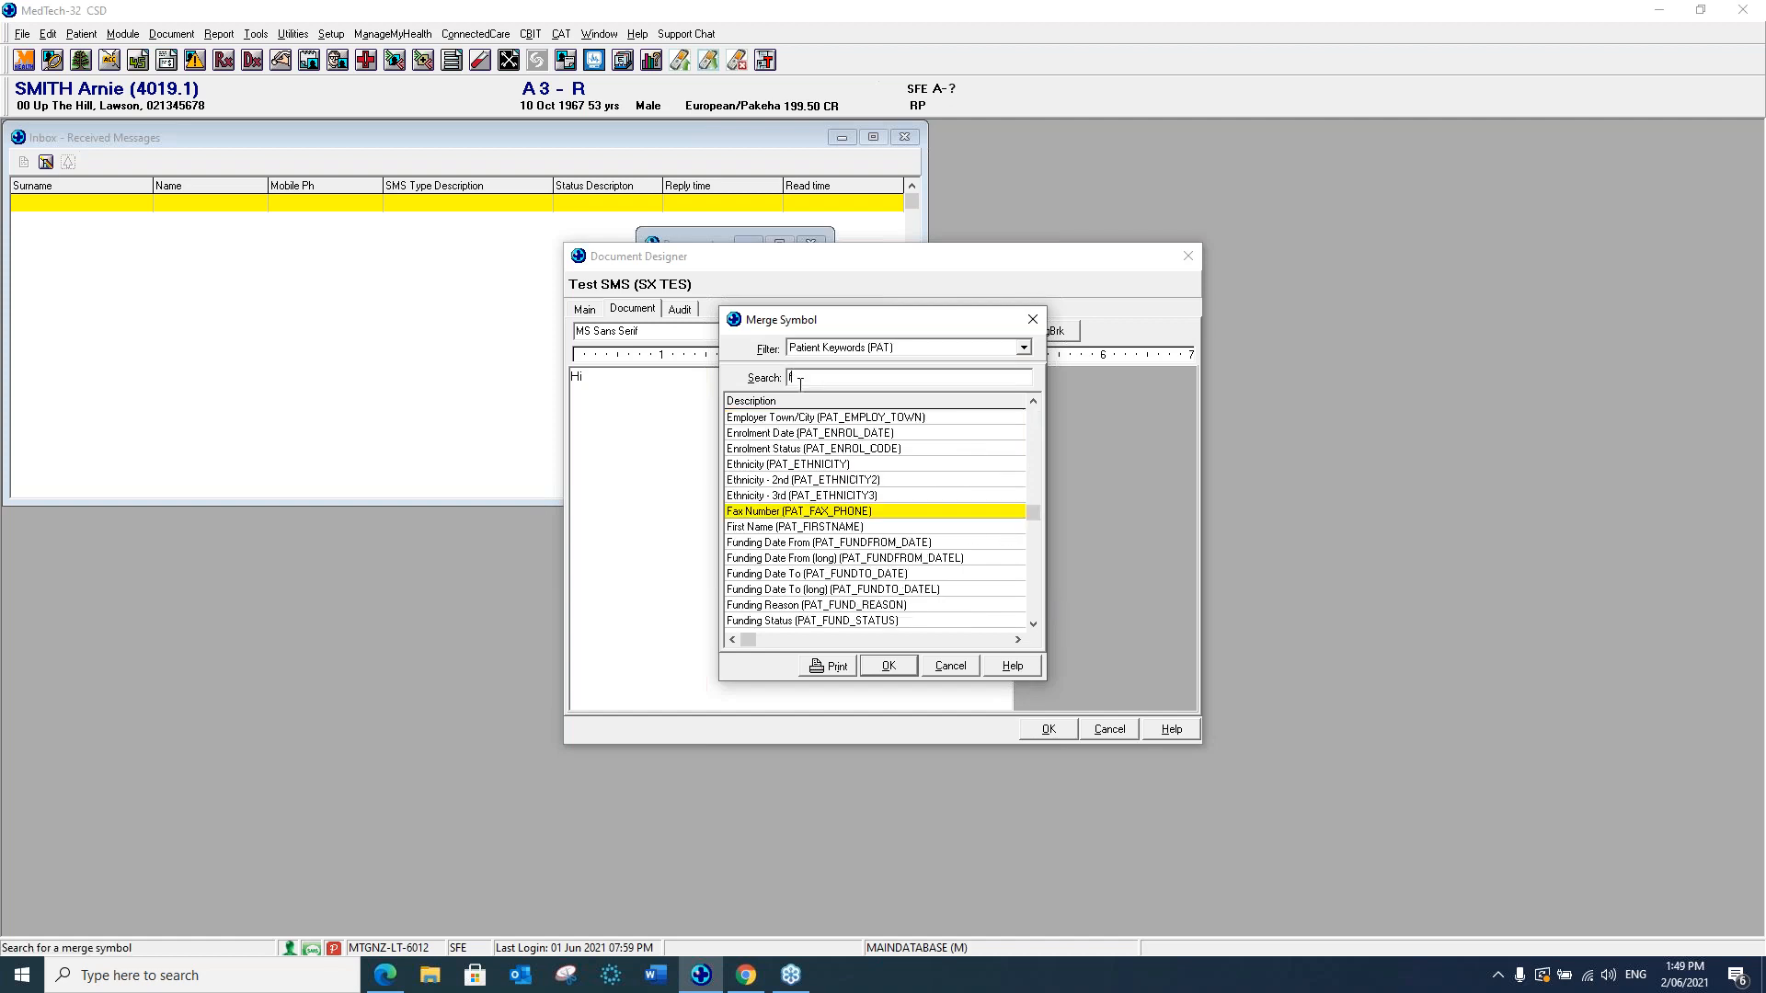
text(i)
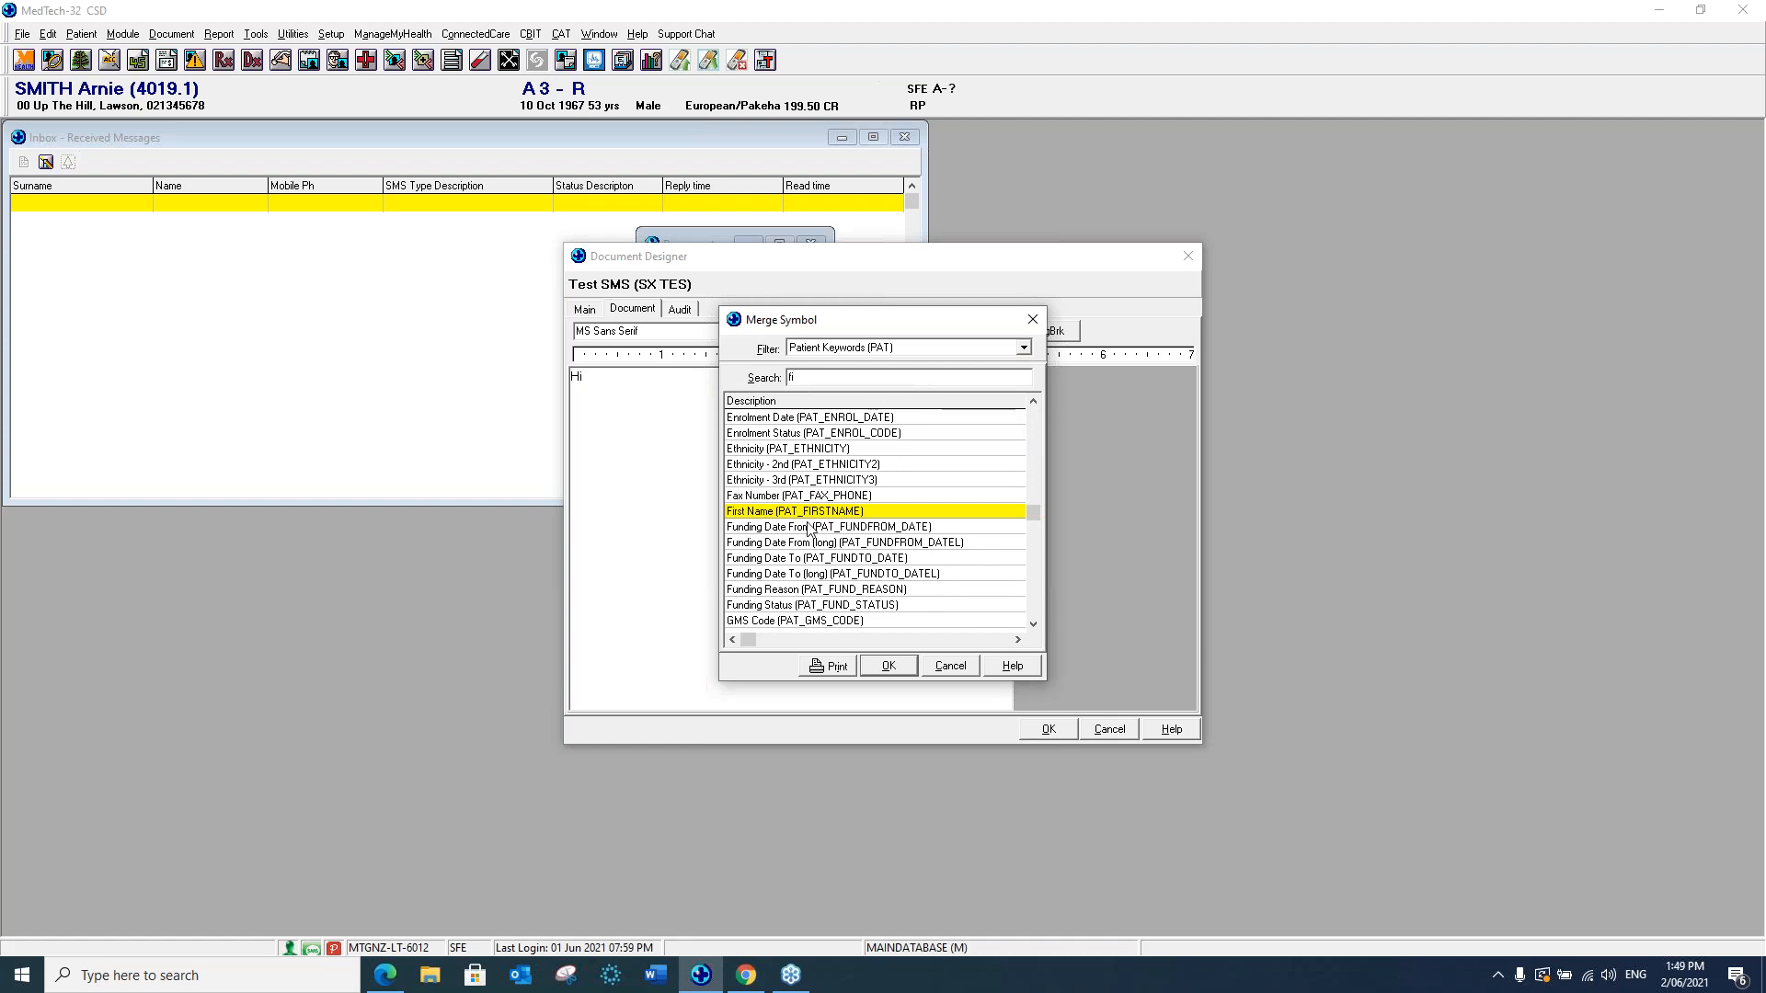
click(889, 665)
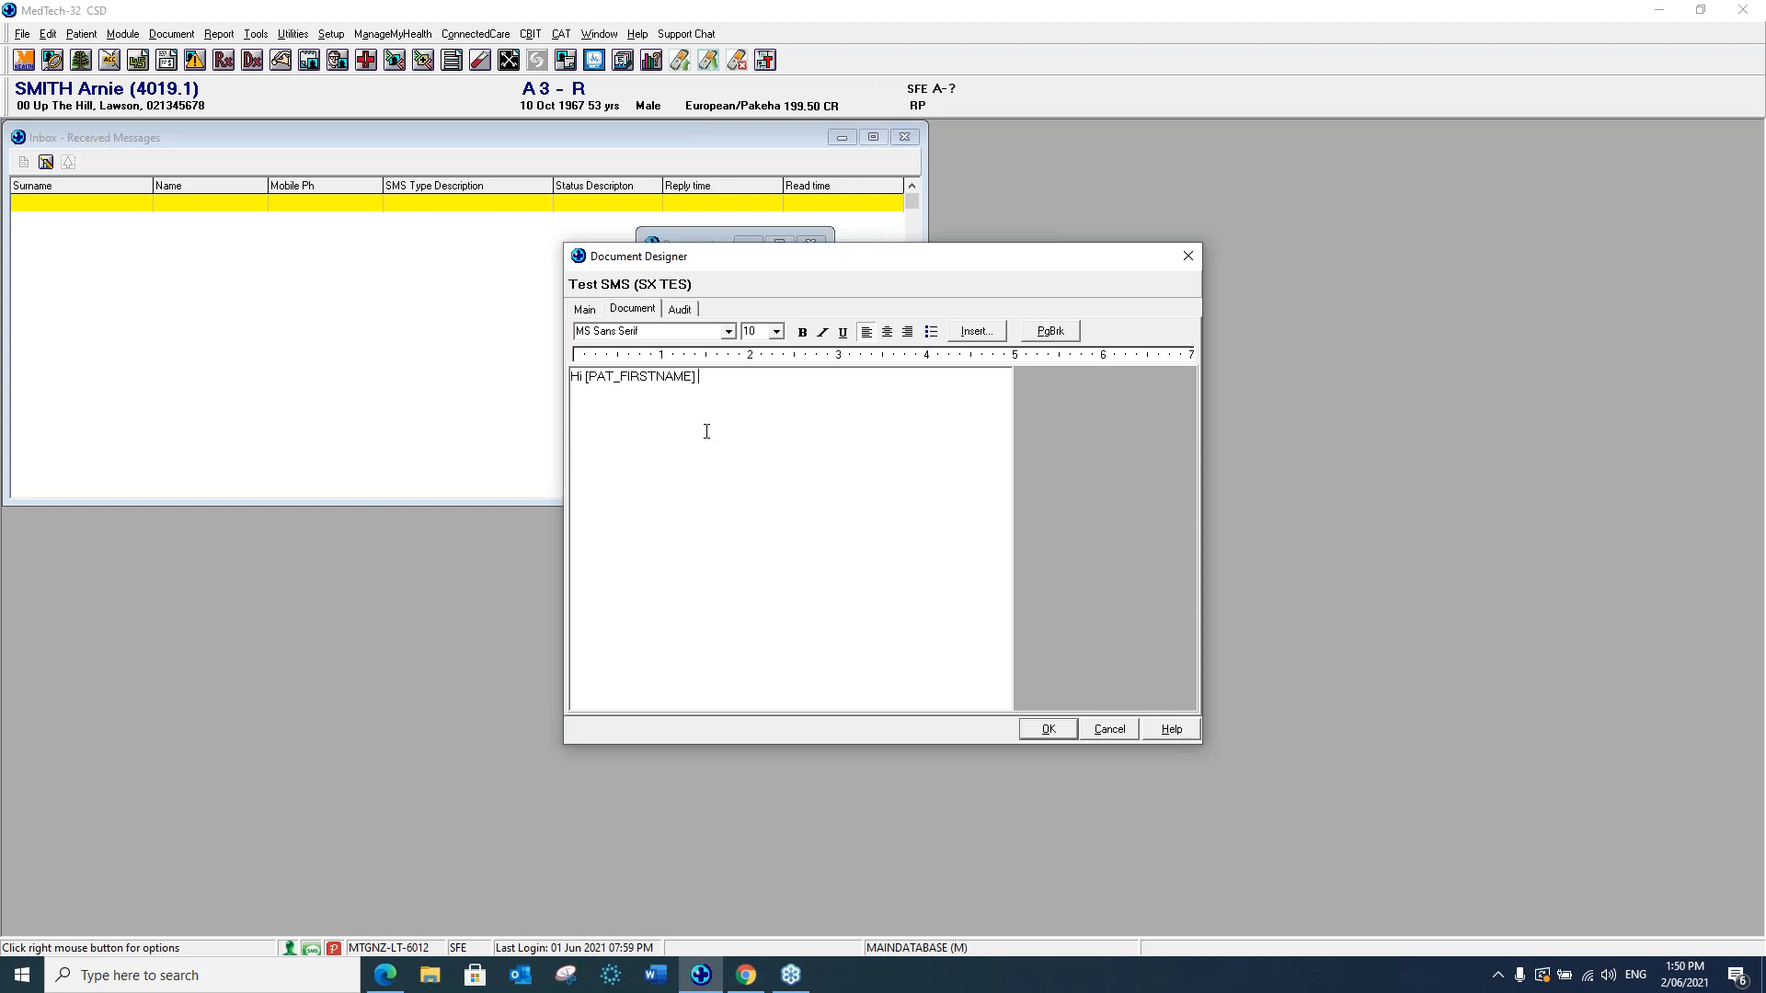
Add the encounter slip keywords Appointment Date (ENC_DATE) and Appointment Time (ENC_TIME) to the text, save the document and close the document list.
click(977, 334)
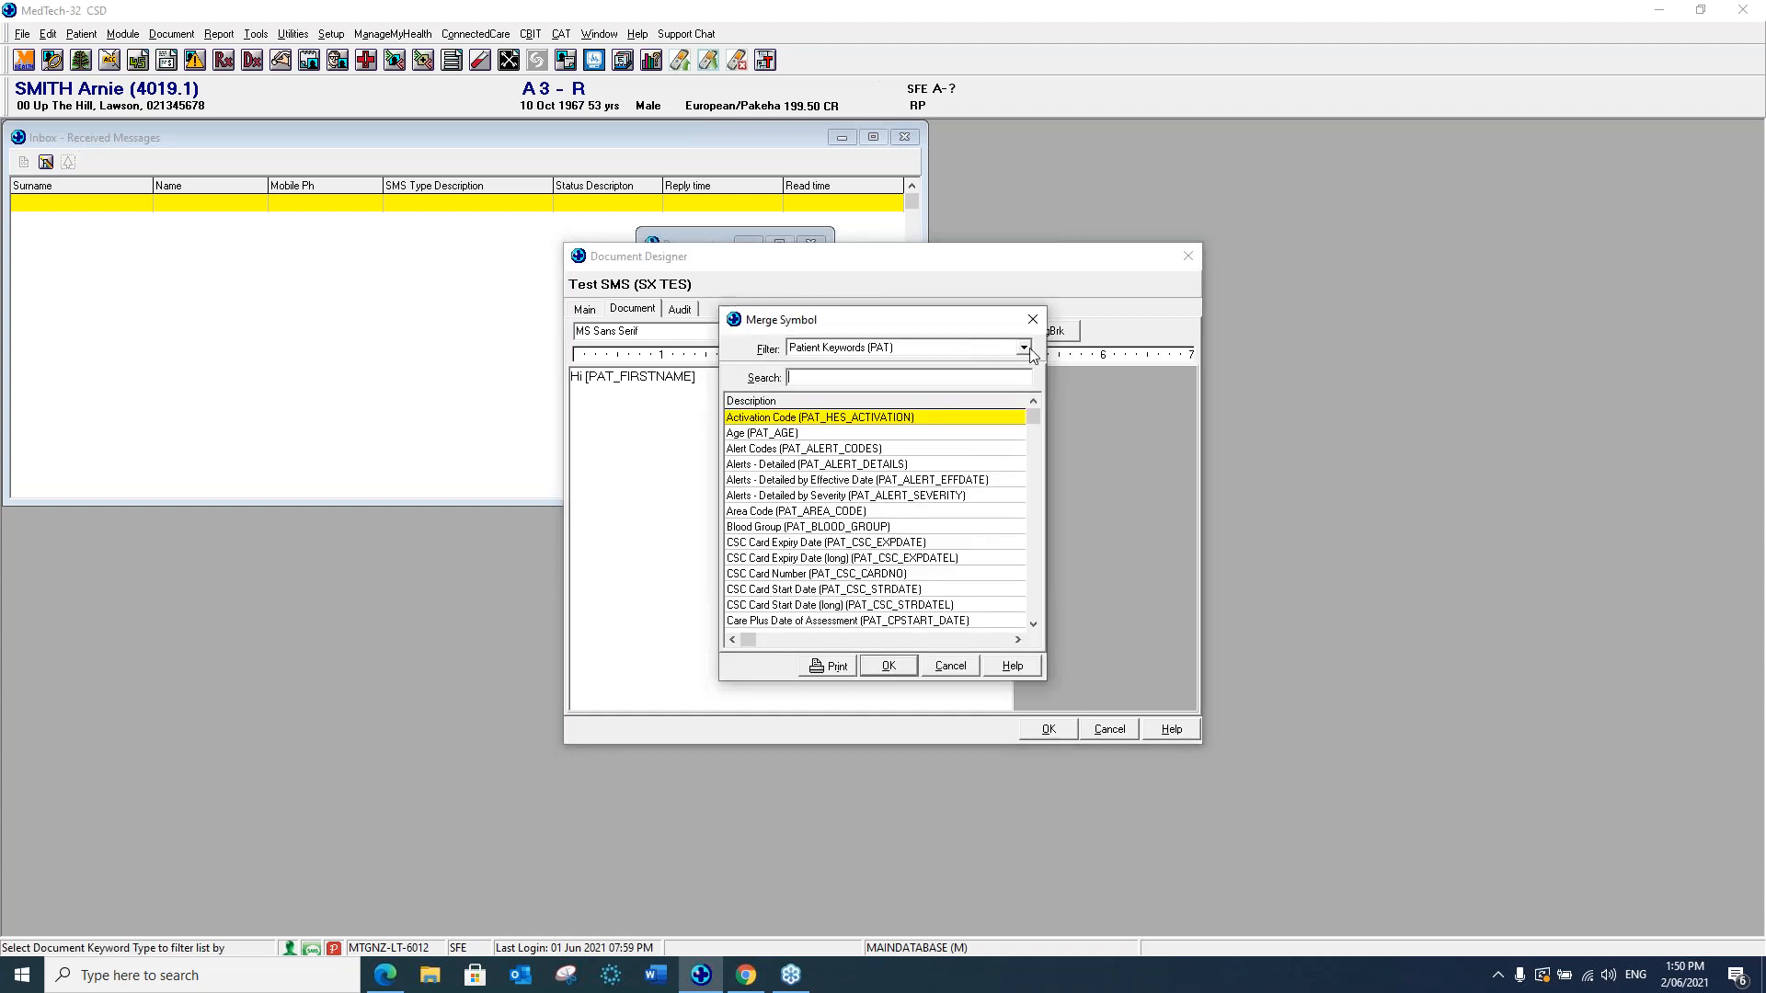
click(1025, 349)
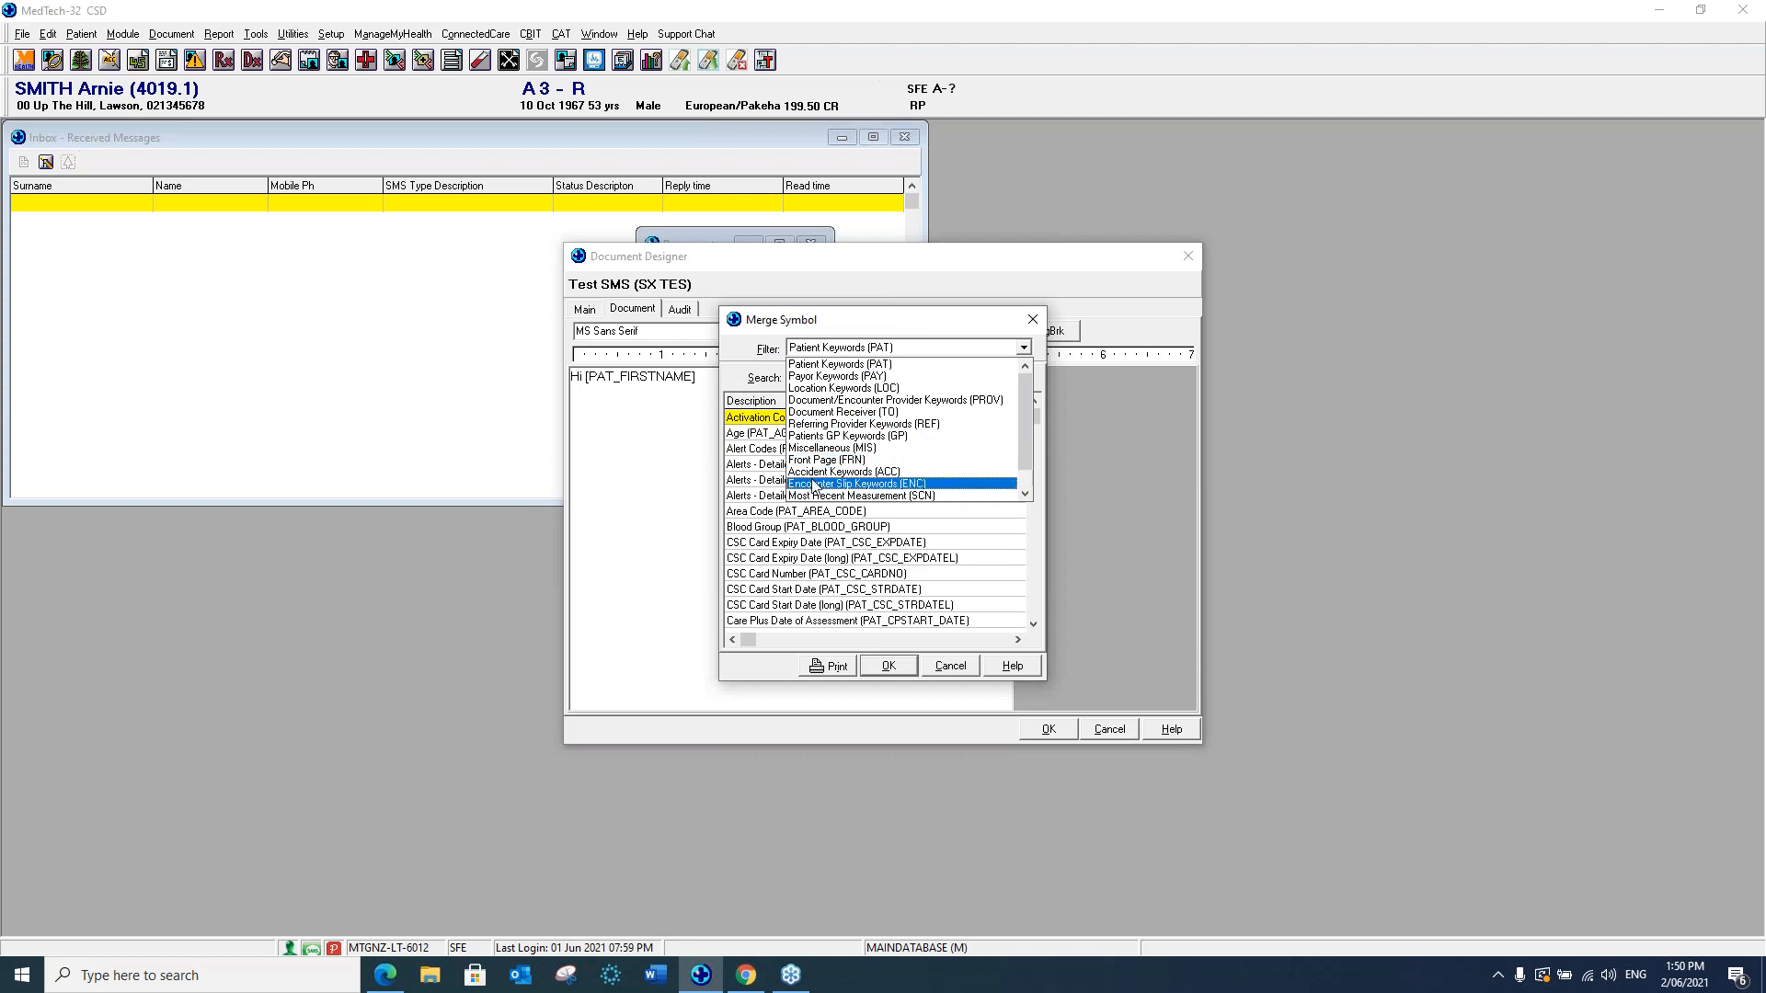
click(816, 484)
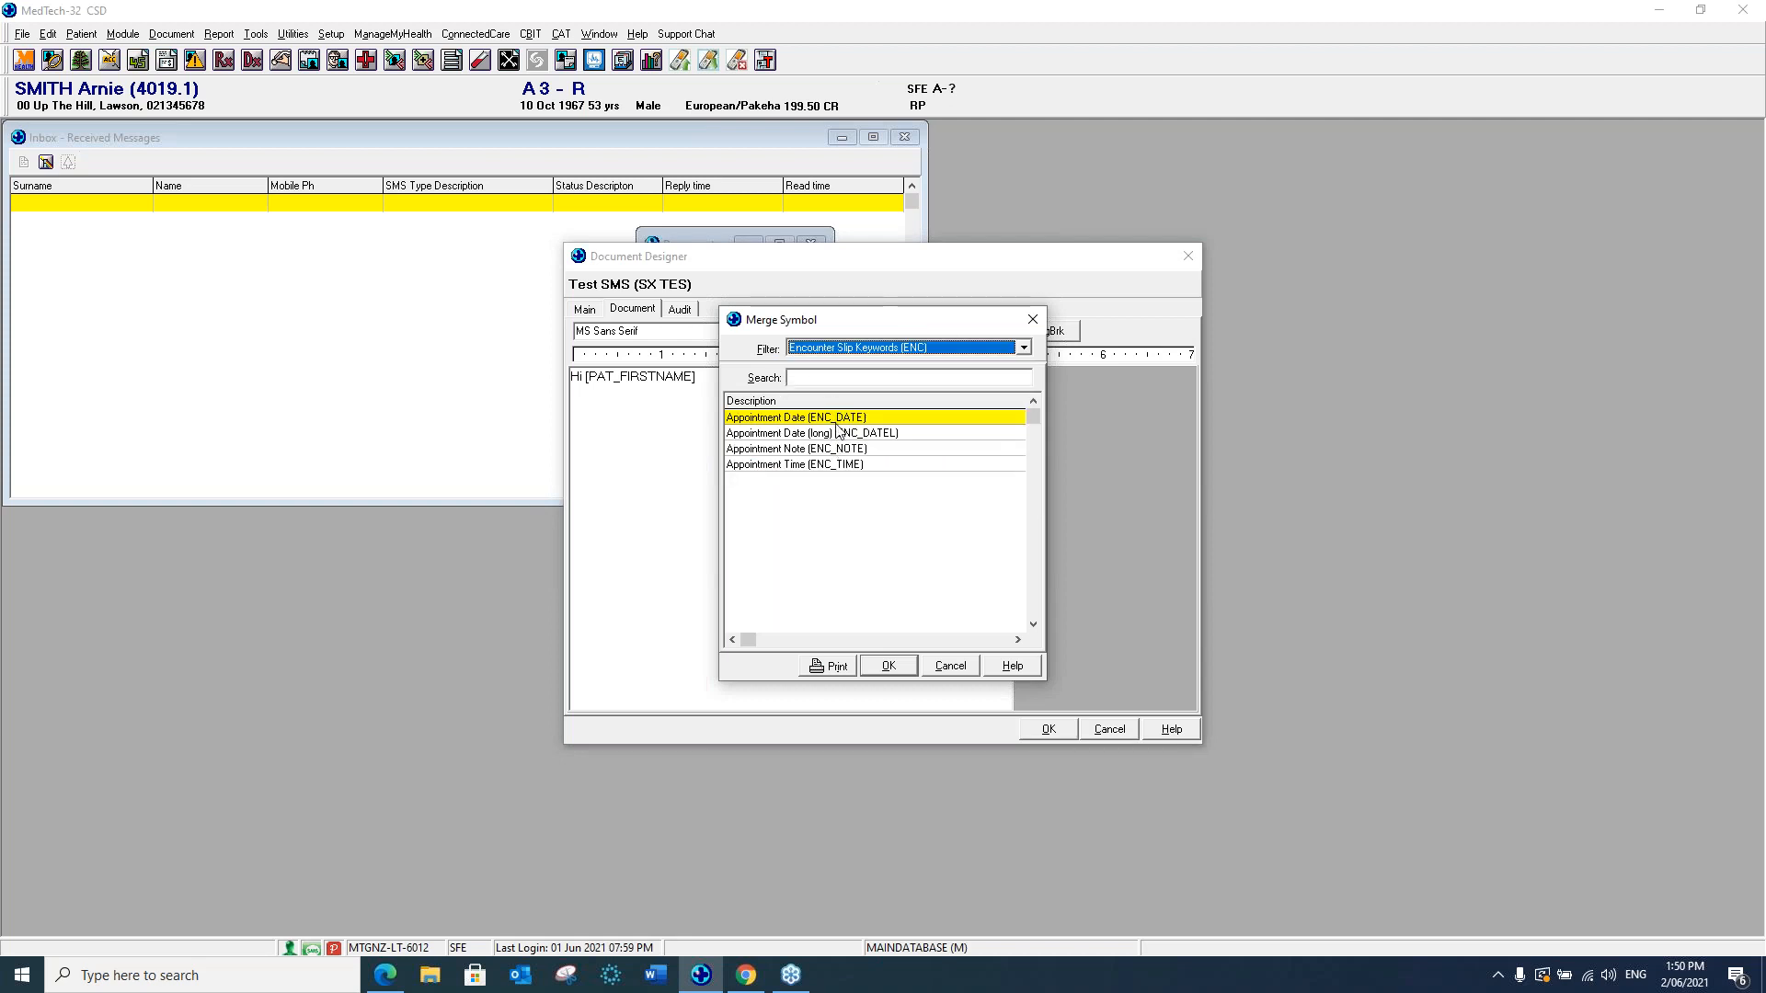
click(889, 666)
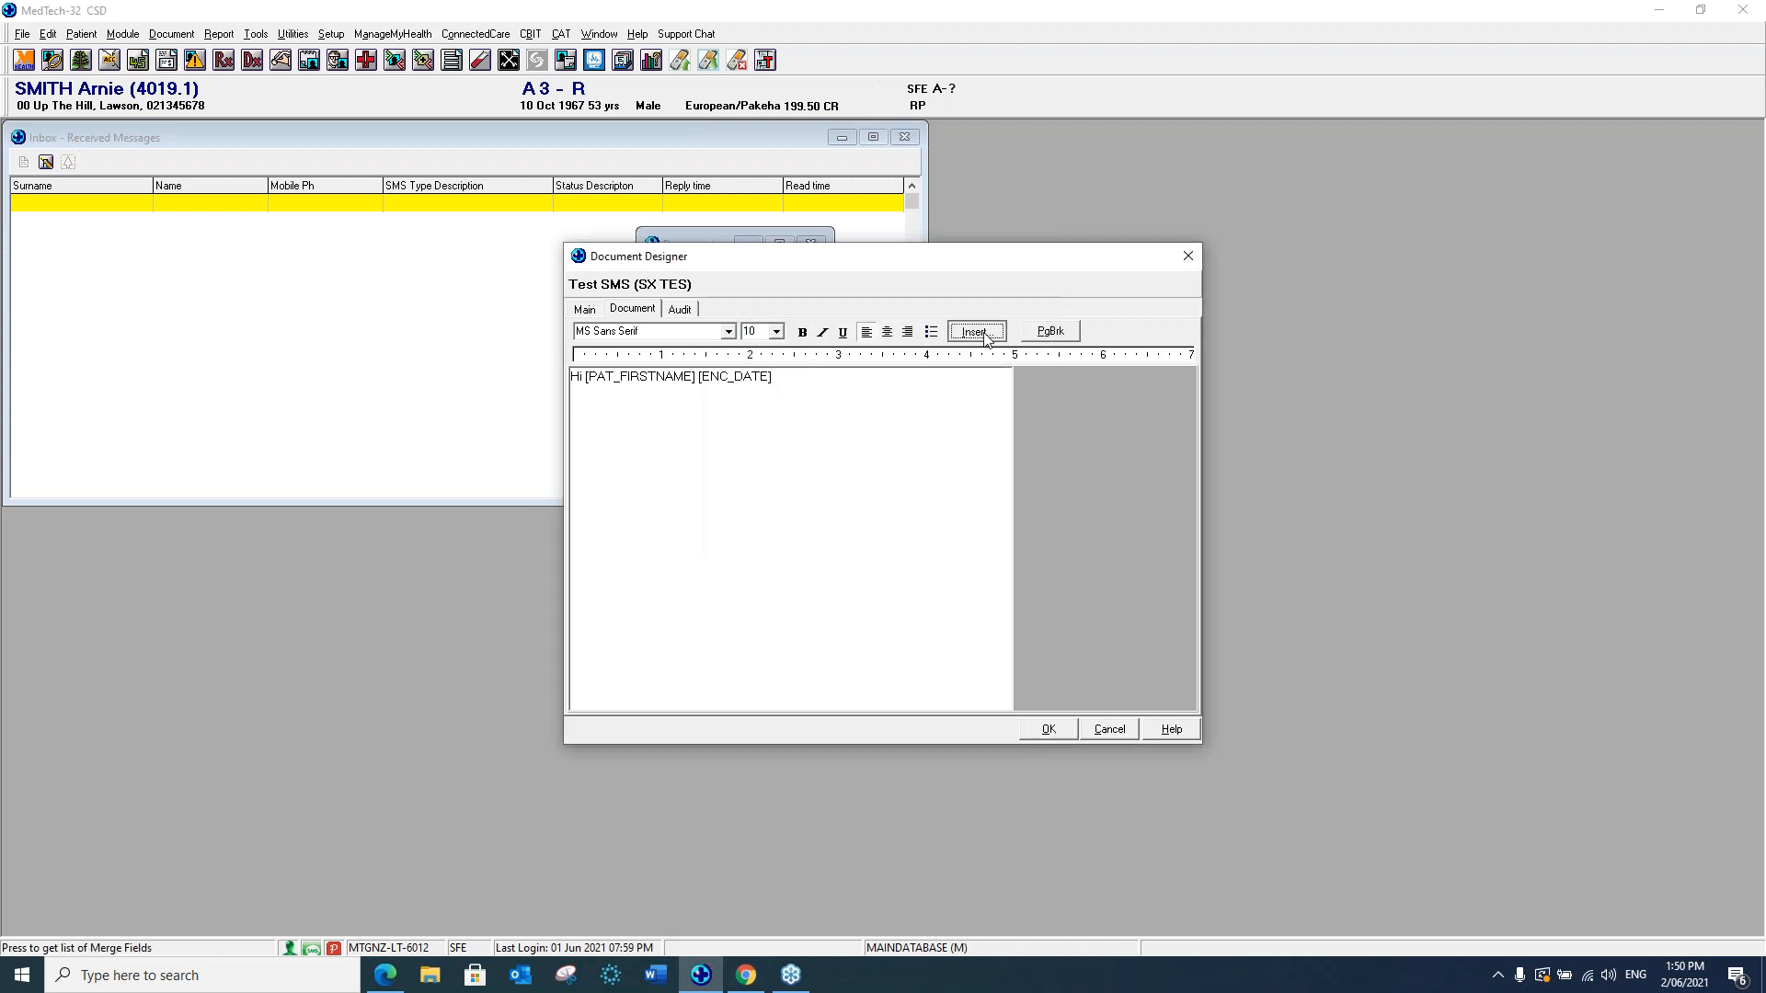
click(974, 331)
click(840, 465)
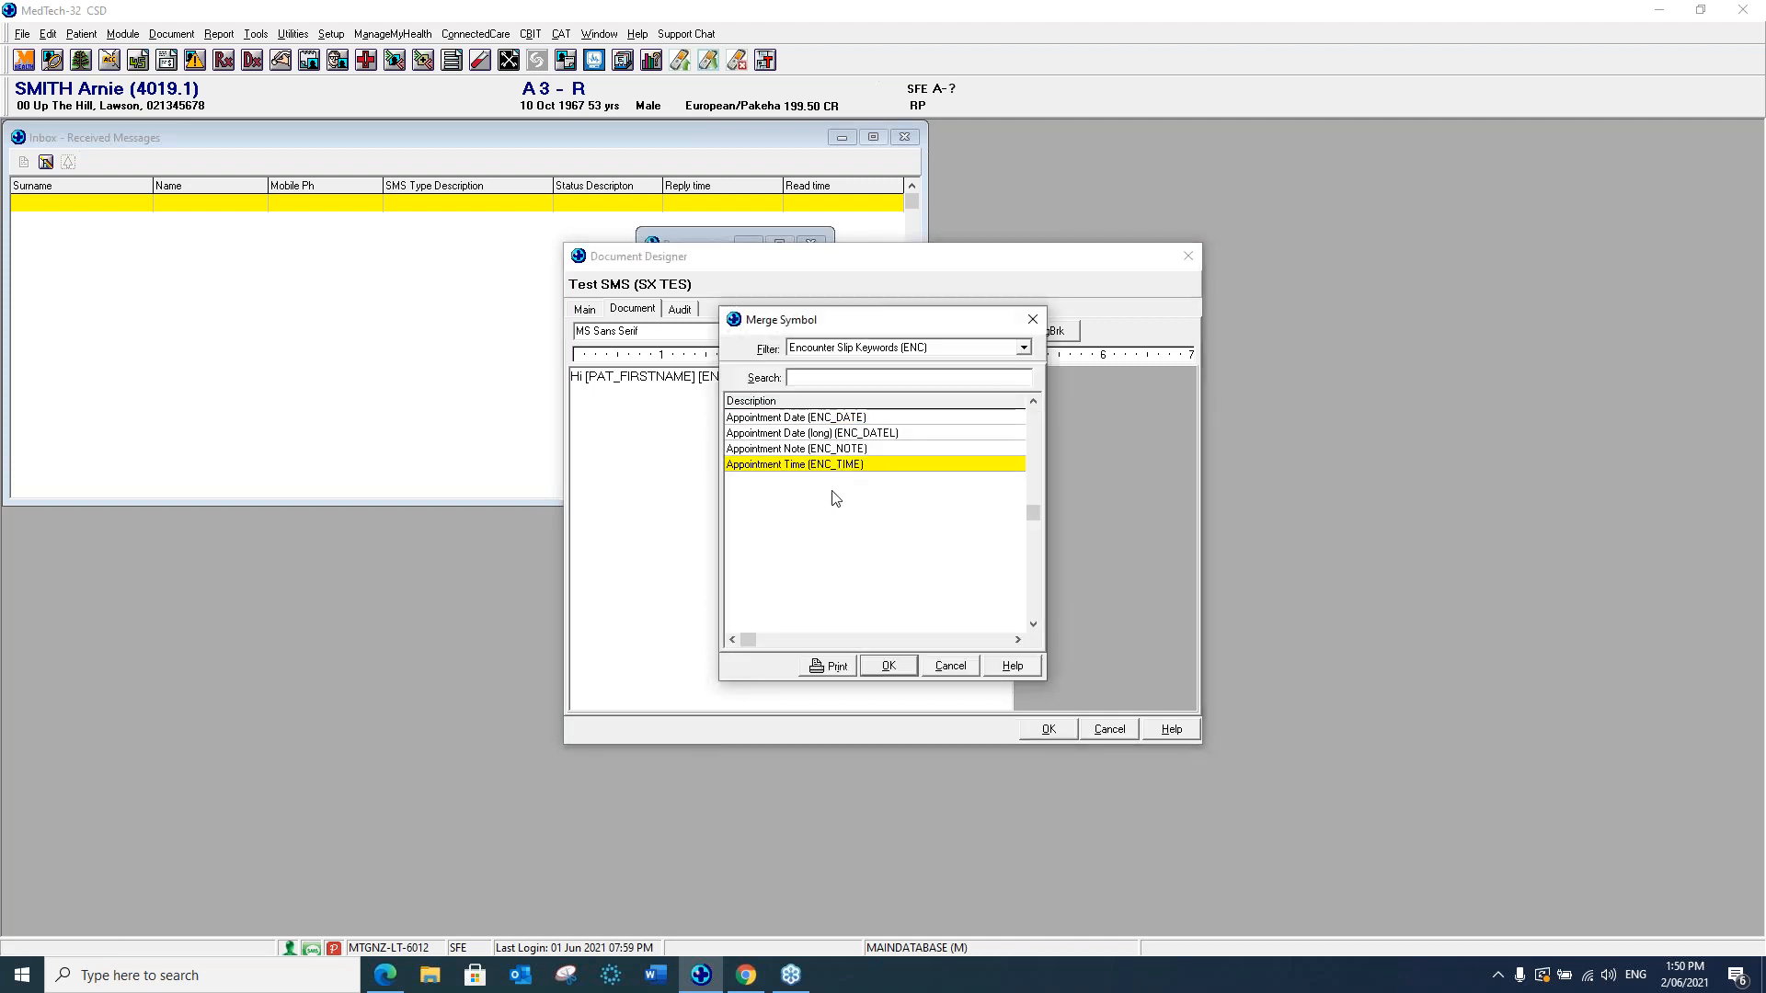
click(886, 665)
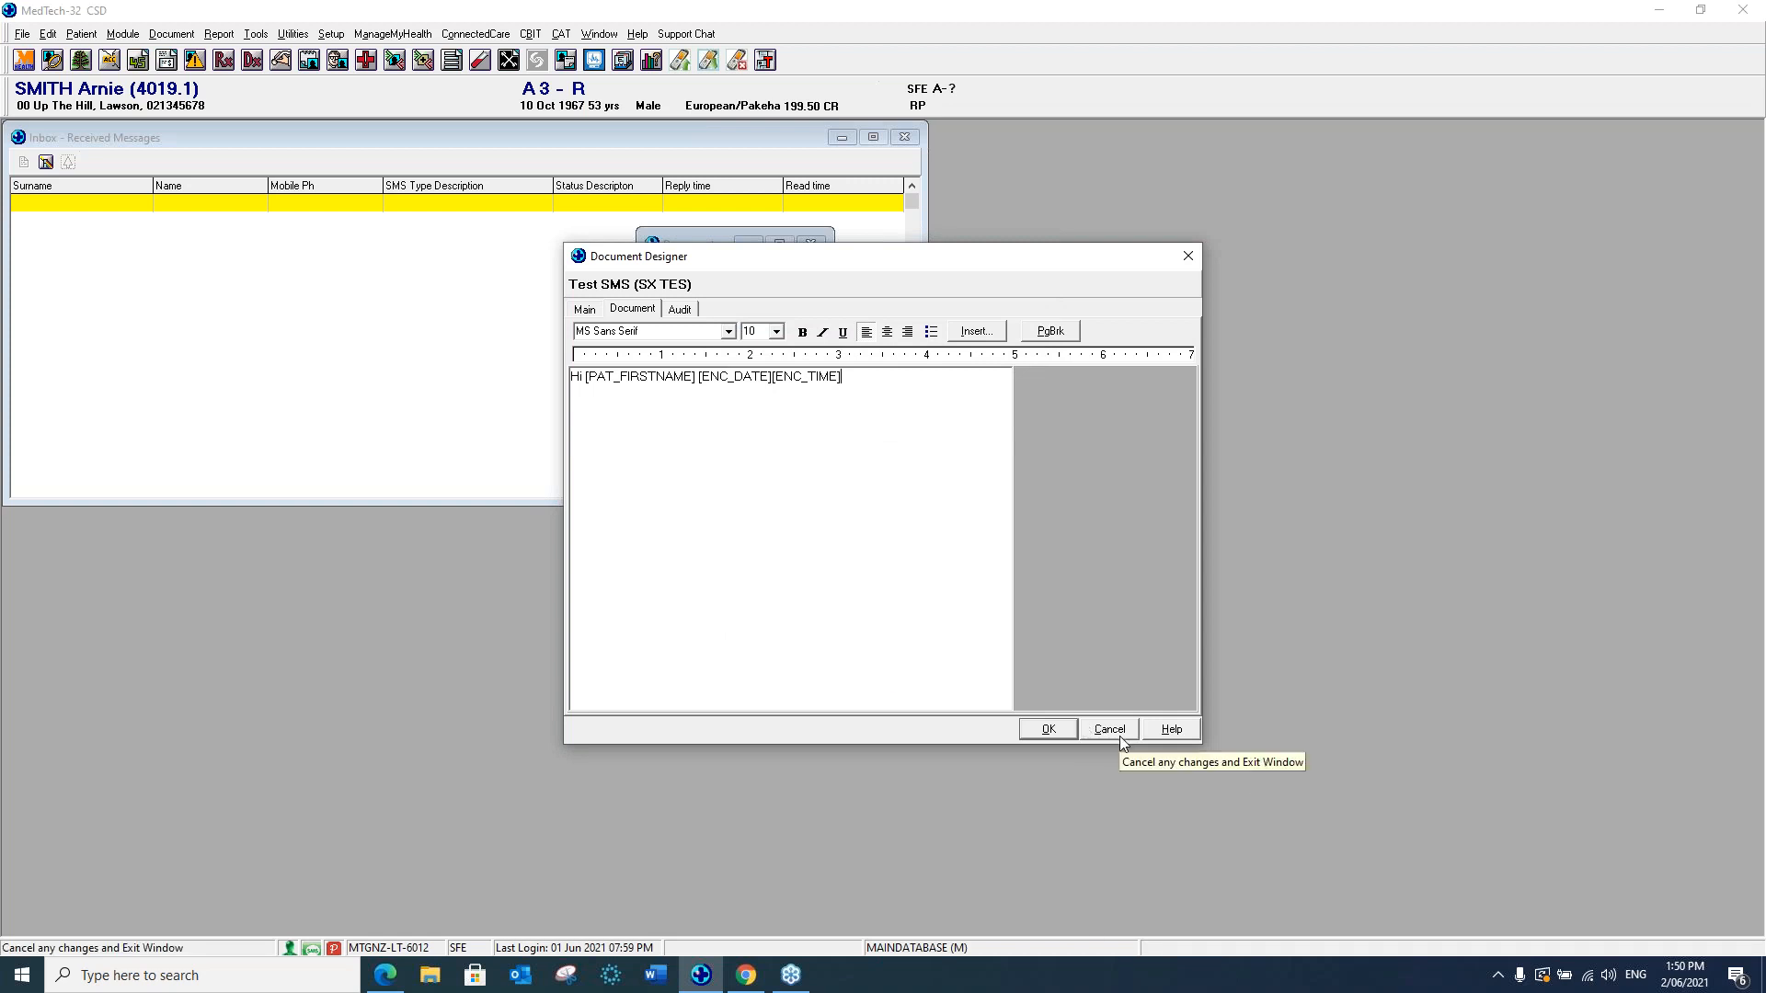
click(1049, 729)
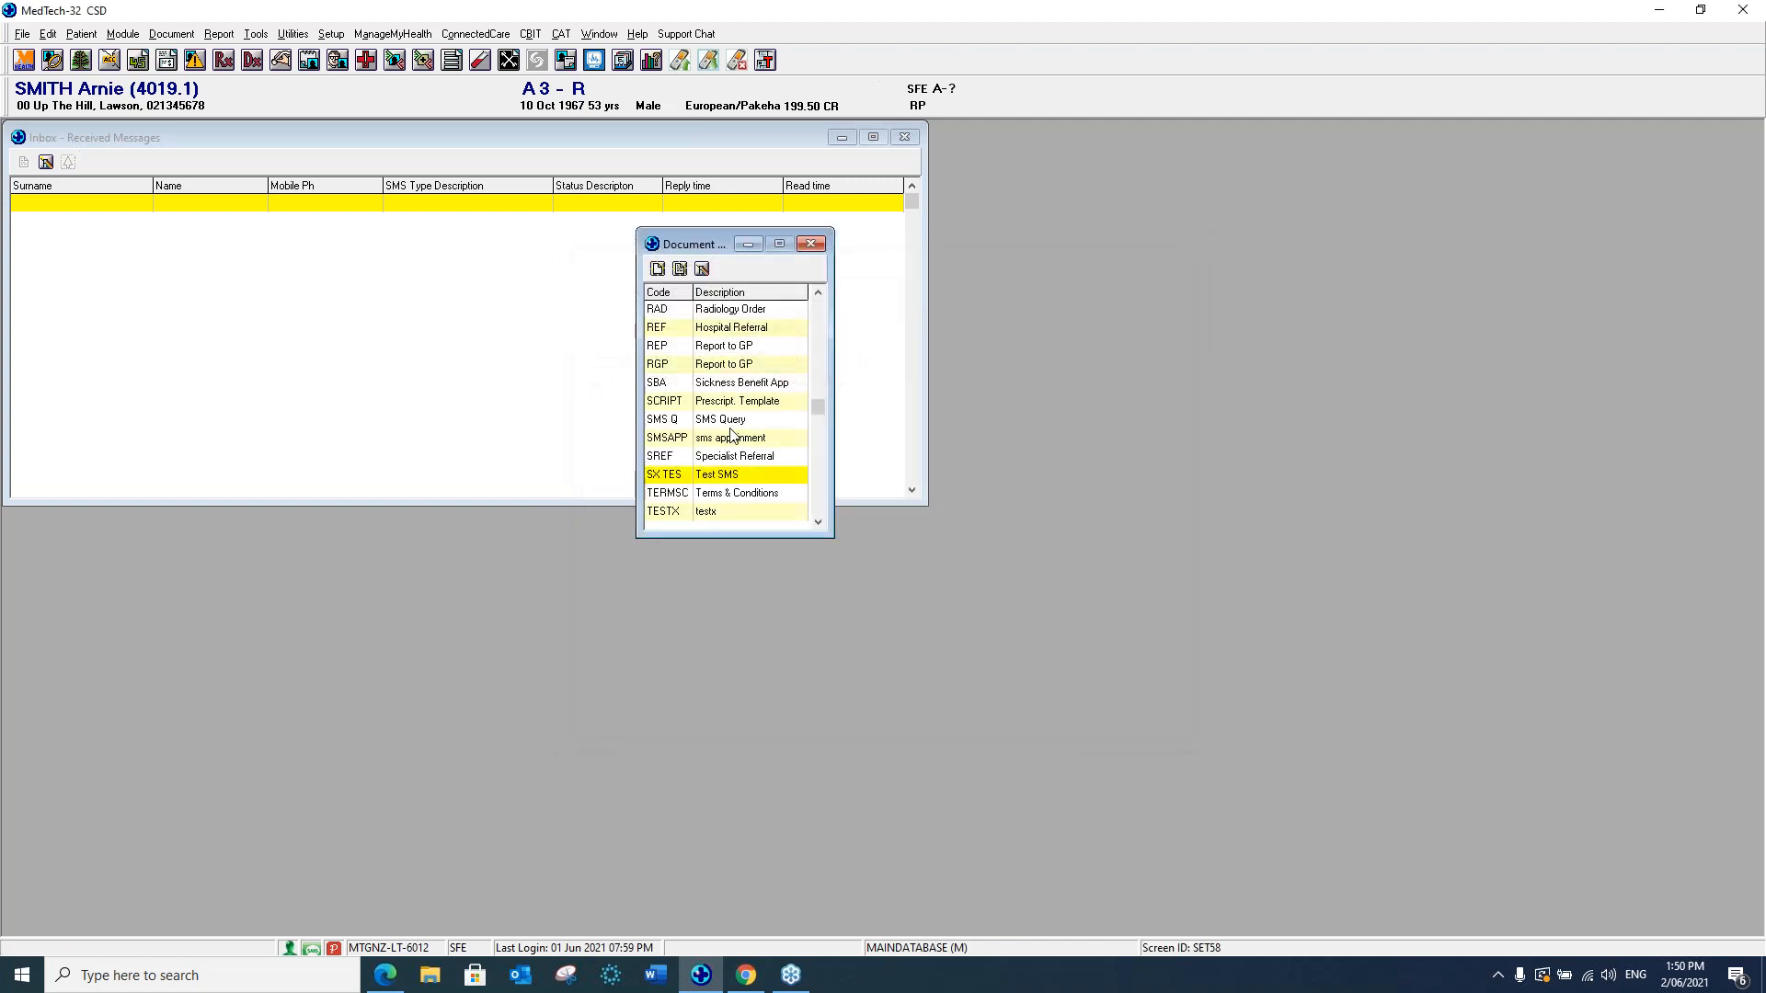
click(811, 245)
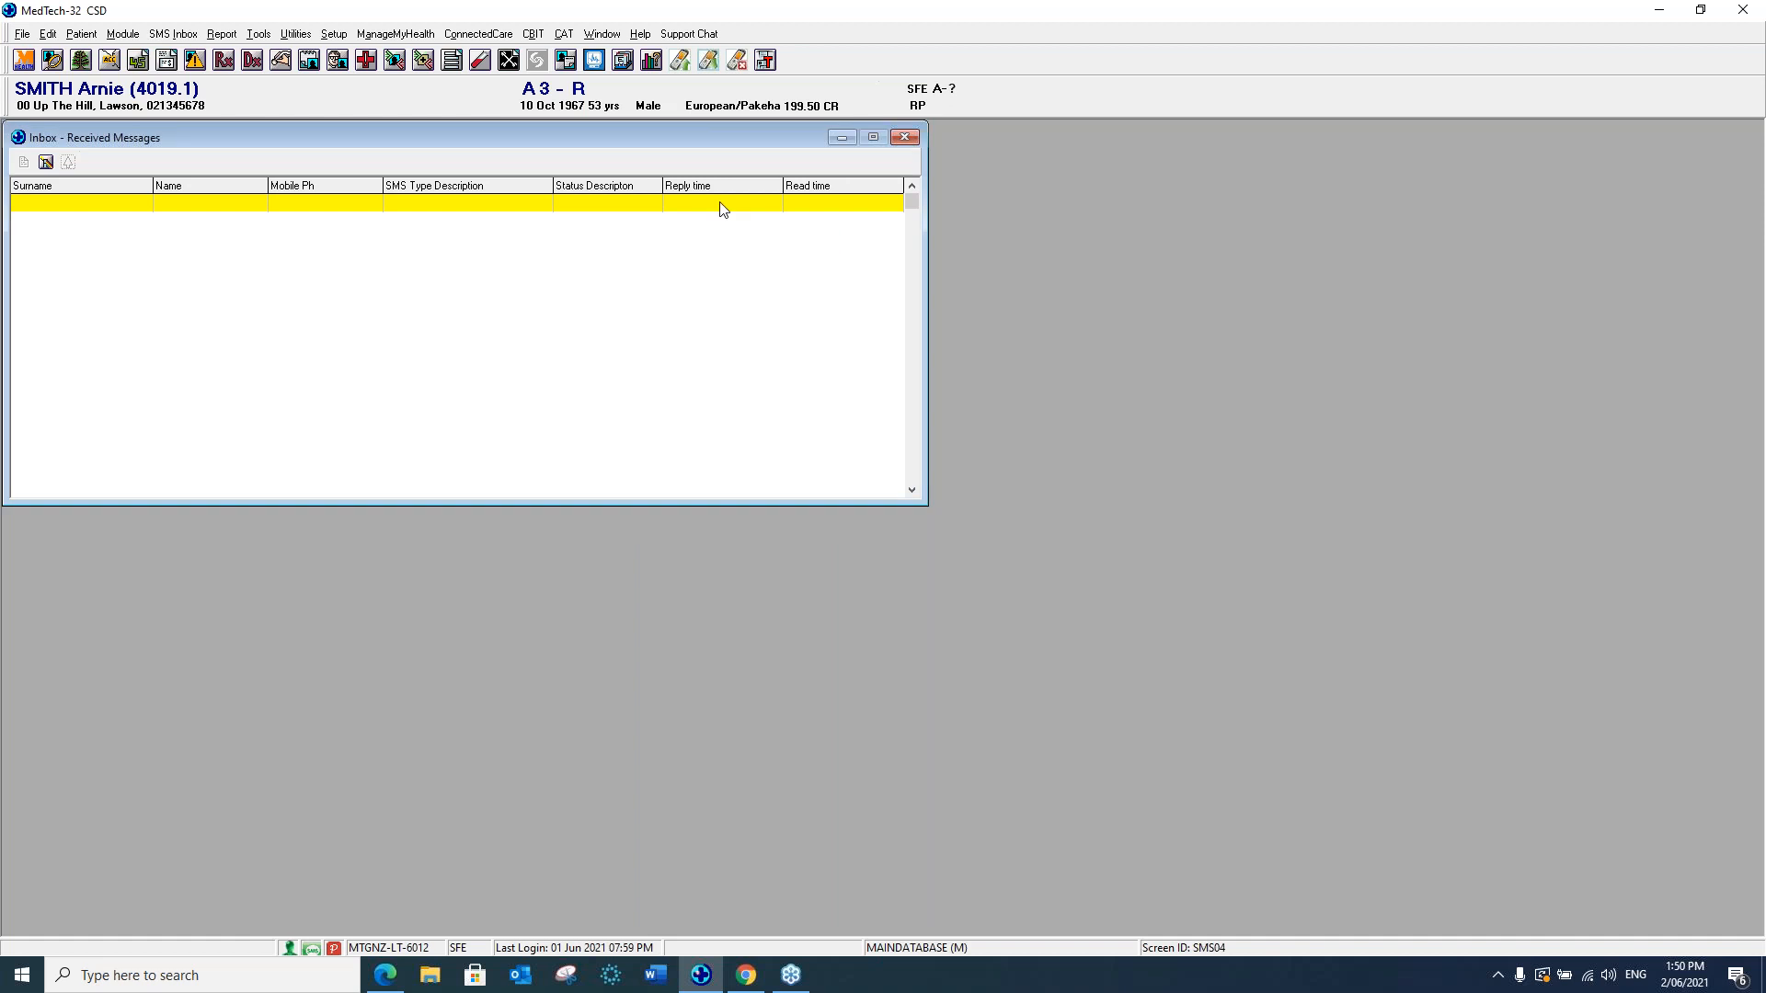
In the SMS staff setup, select Test SMS (SX TES) as the staff appointment reminder template and close the setup without saving.
click(397, 37)
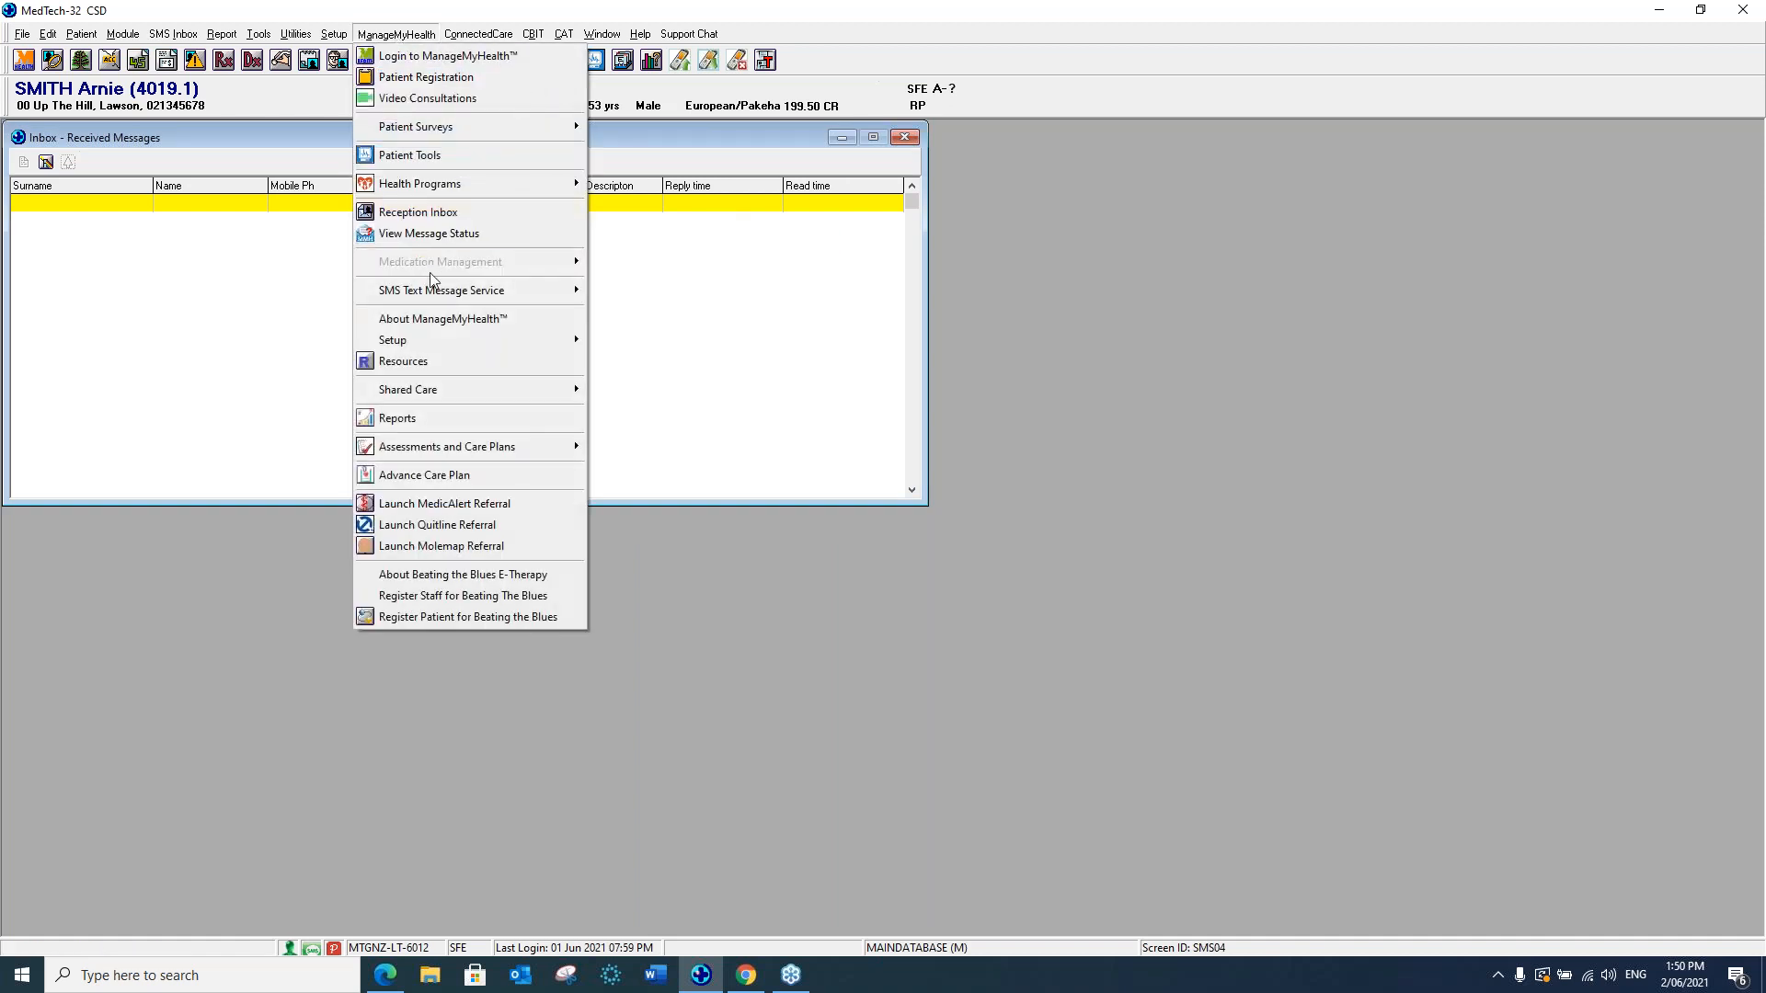
mouse_move(589, 292)
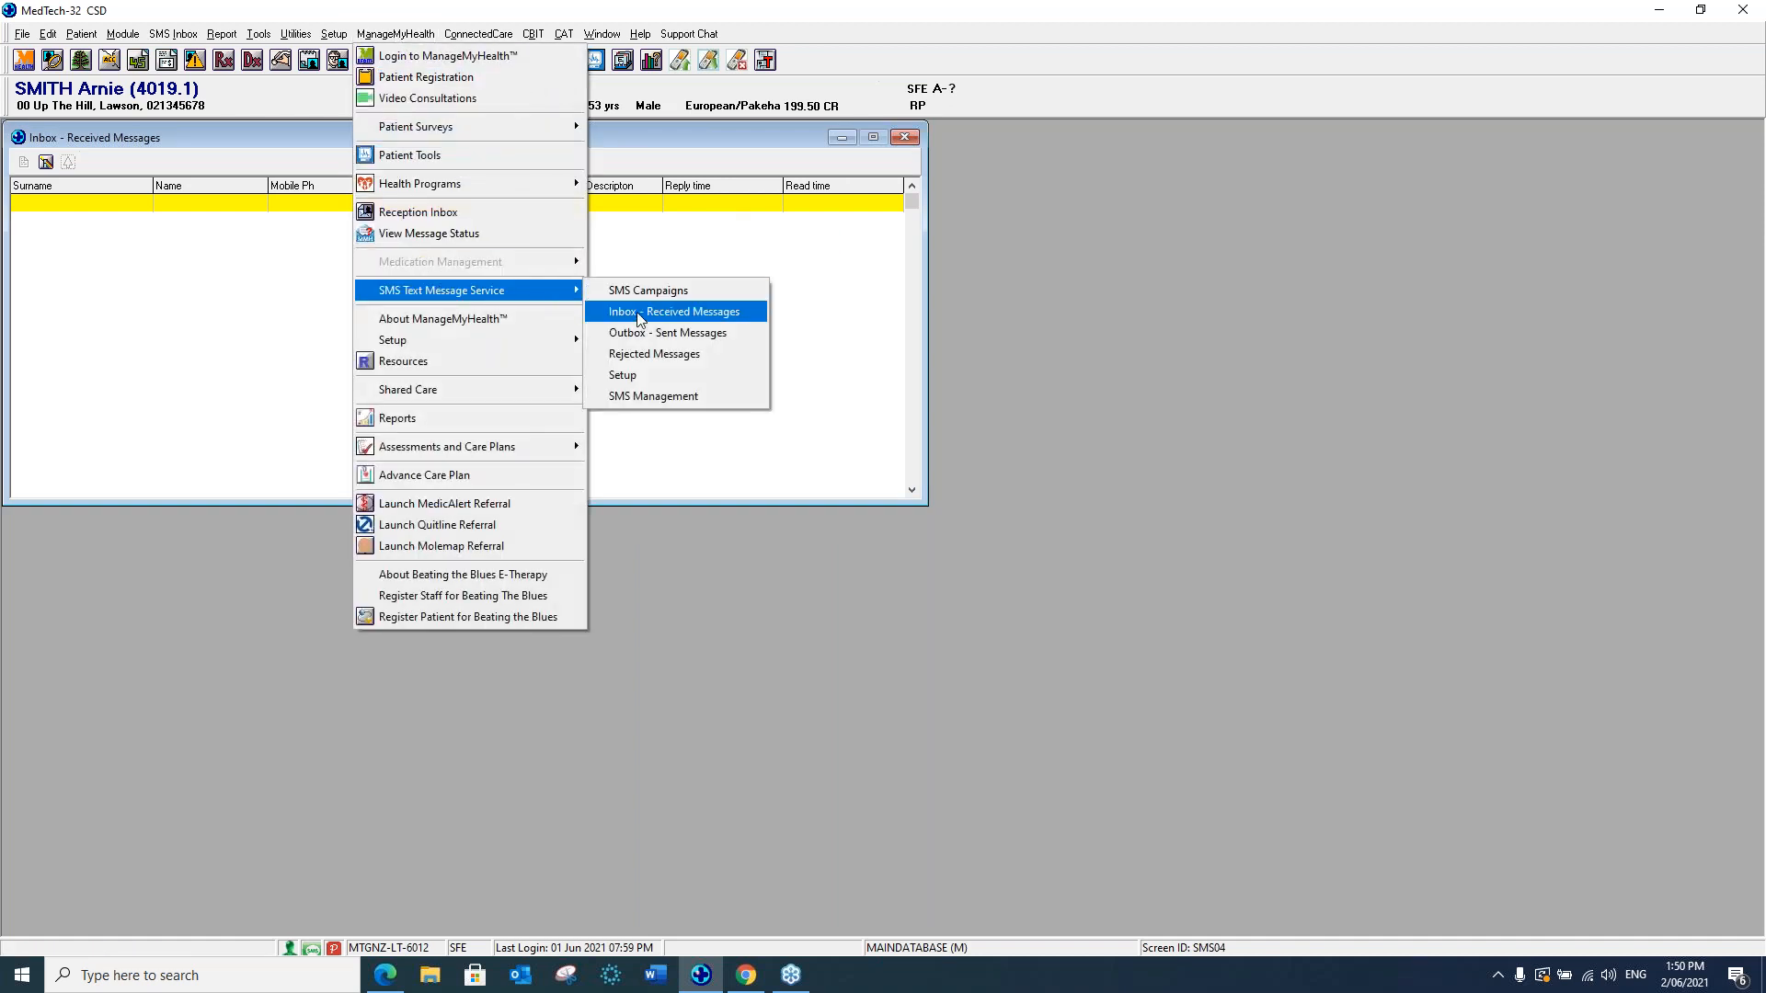
click(641, 377)
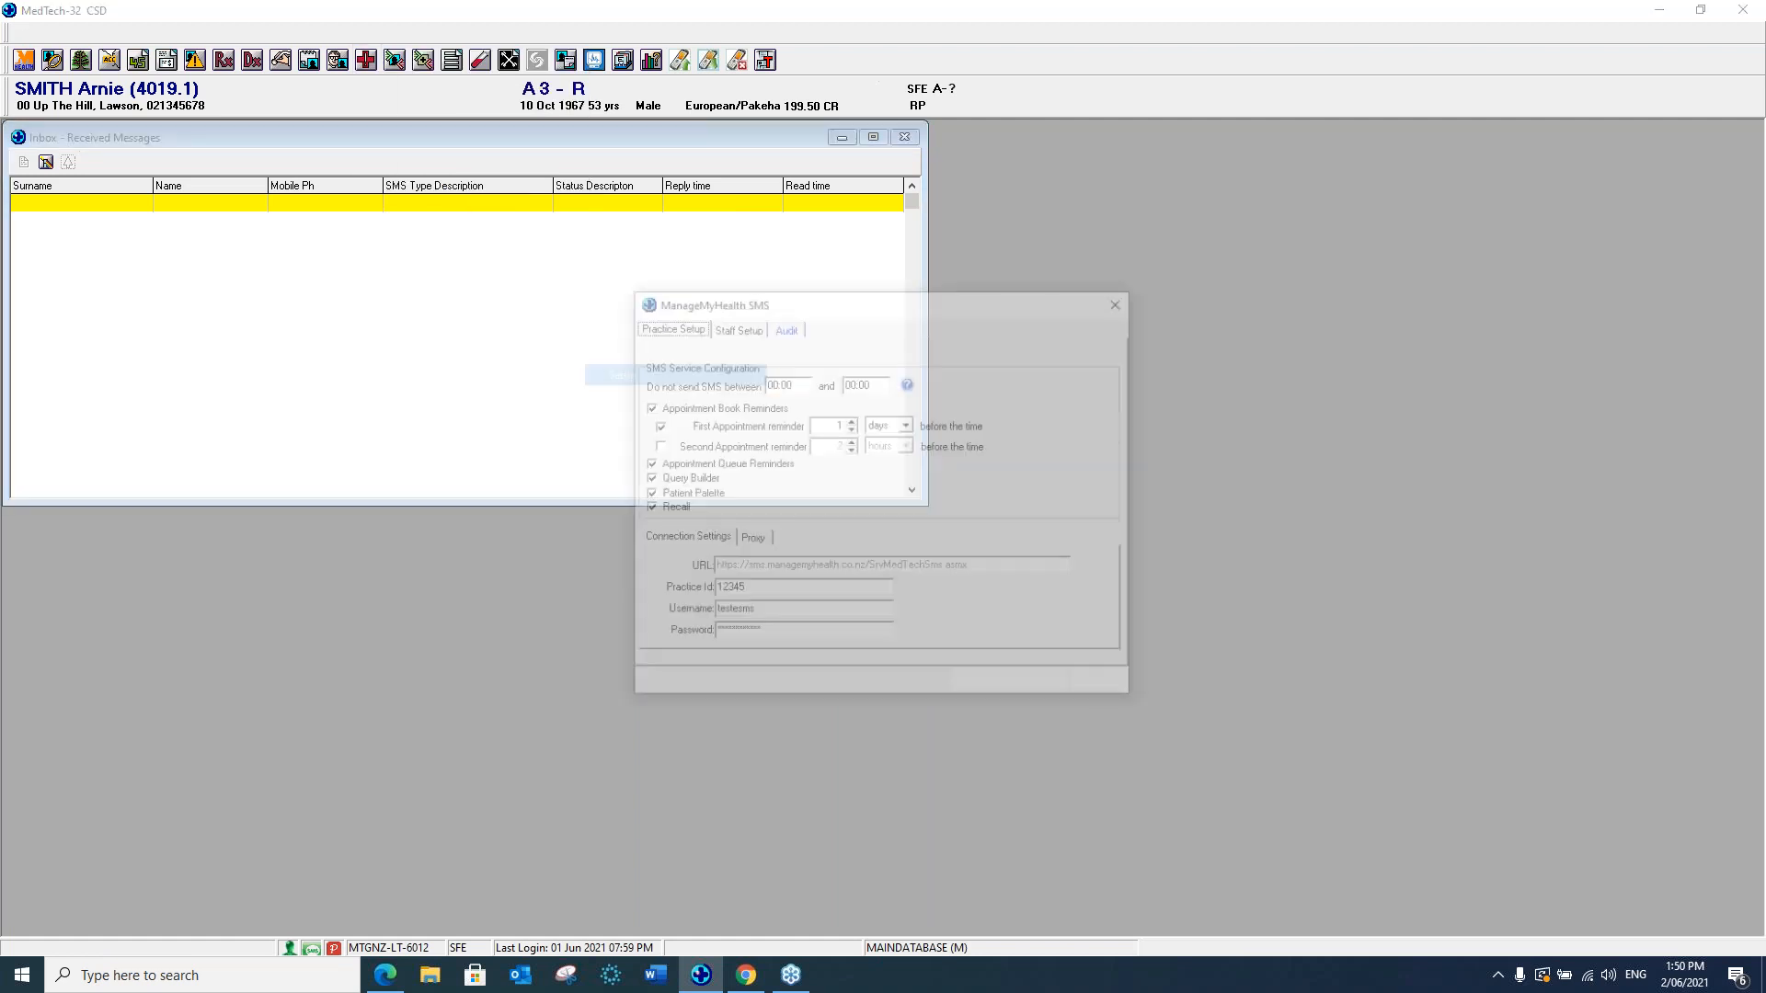
click(727, 329)
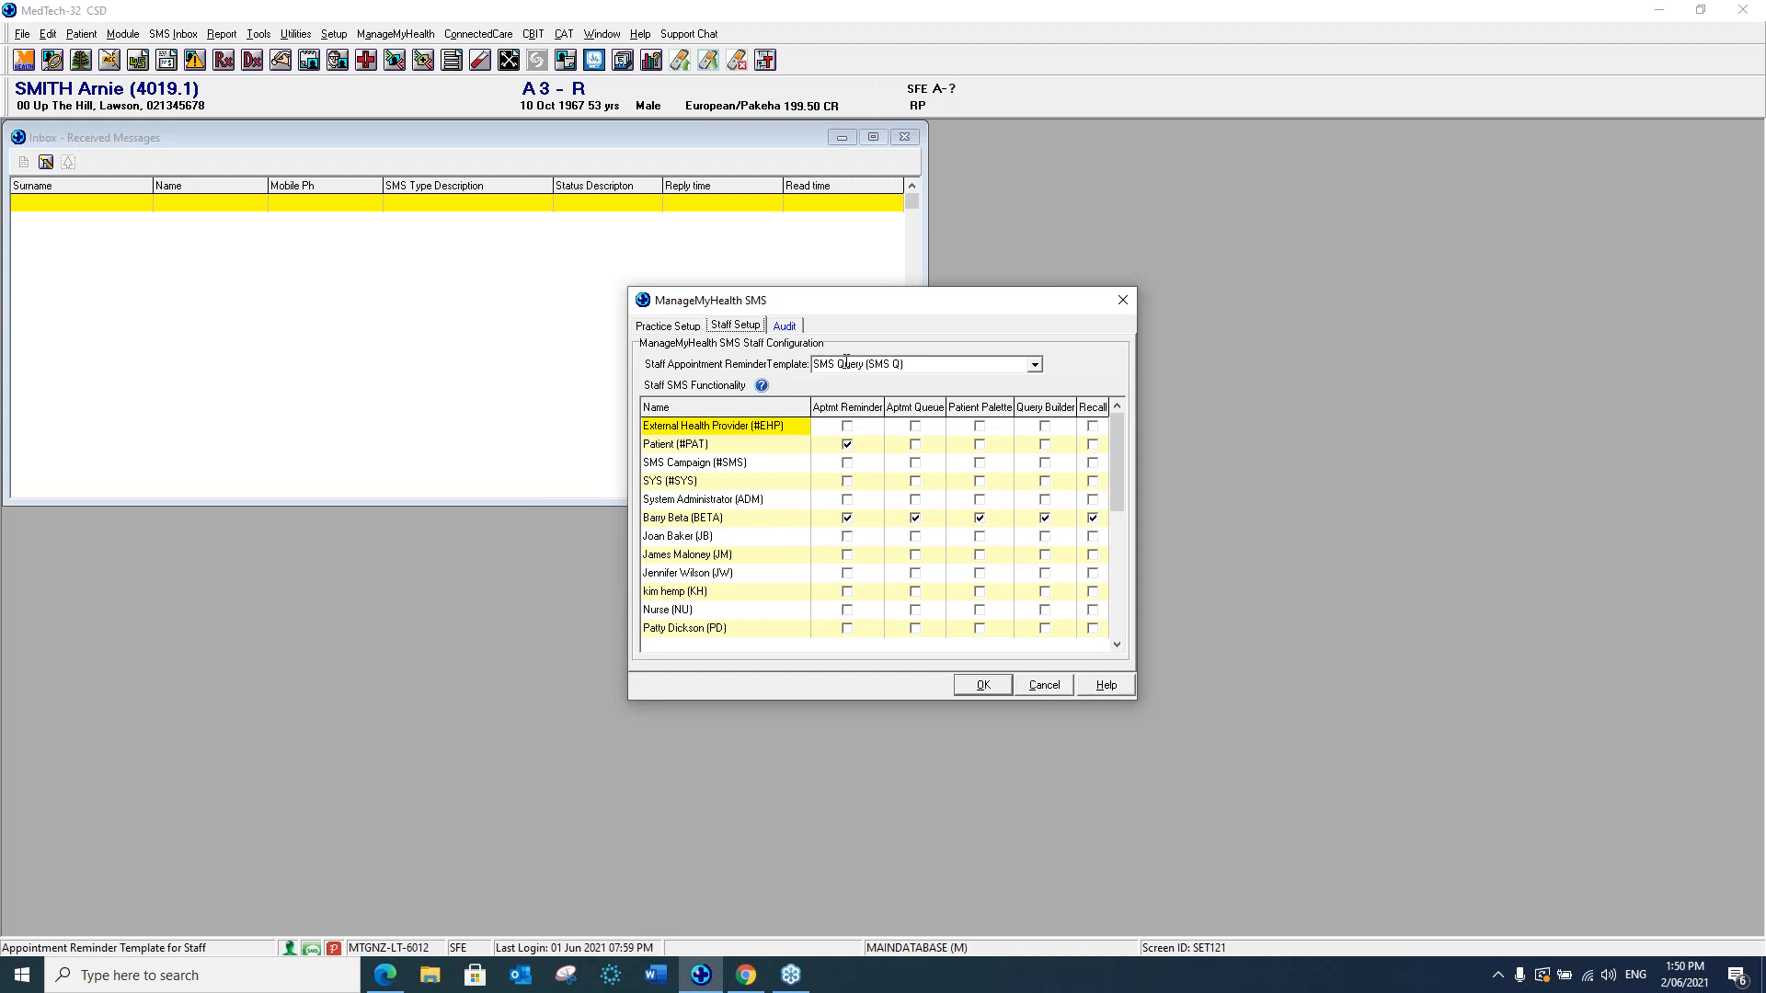
click(1034, 364)
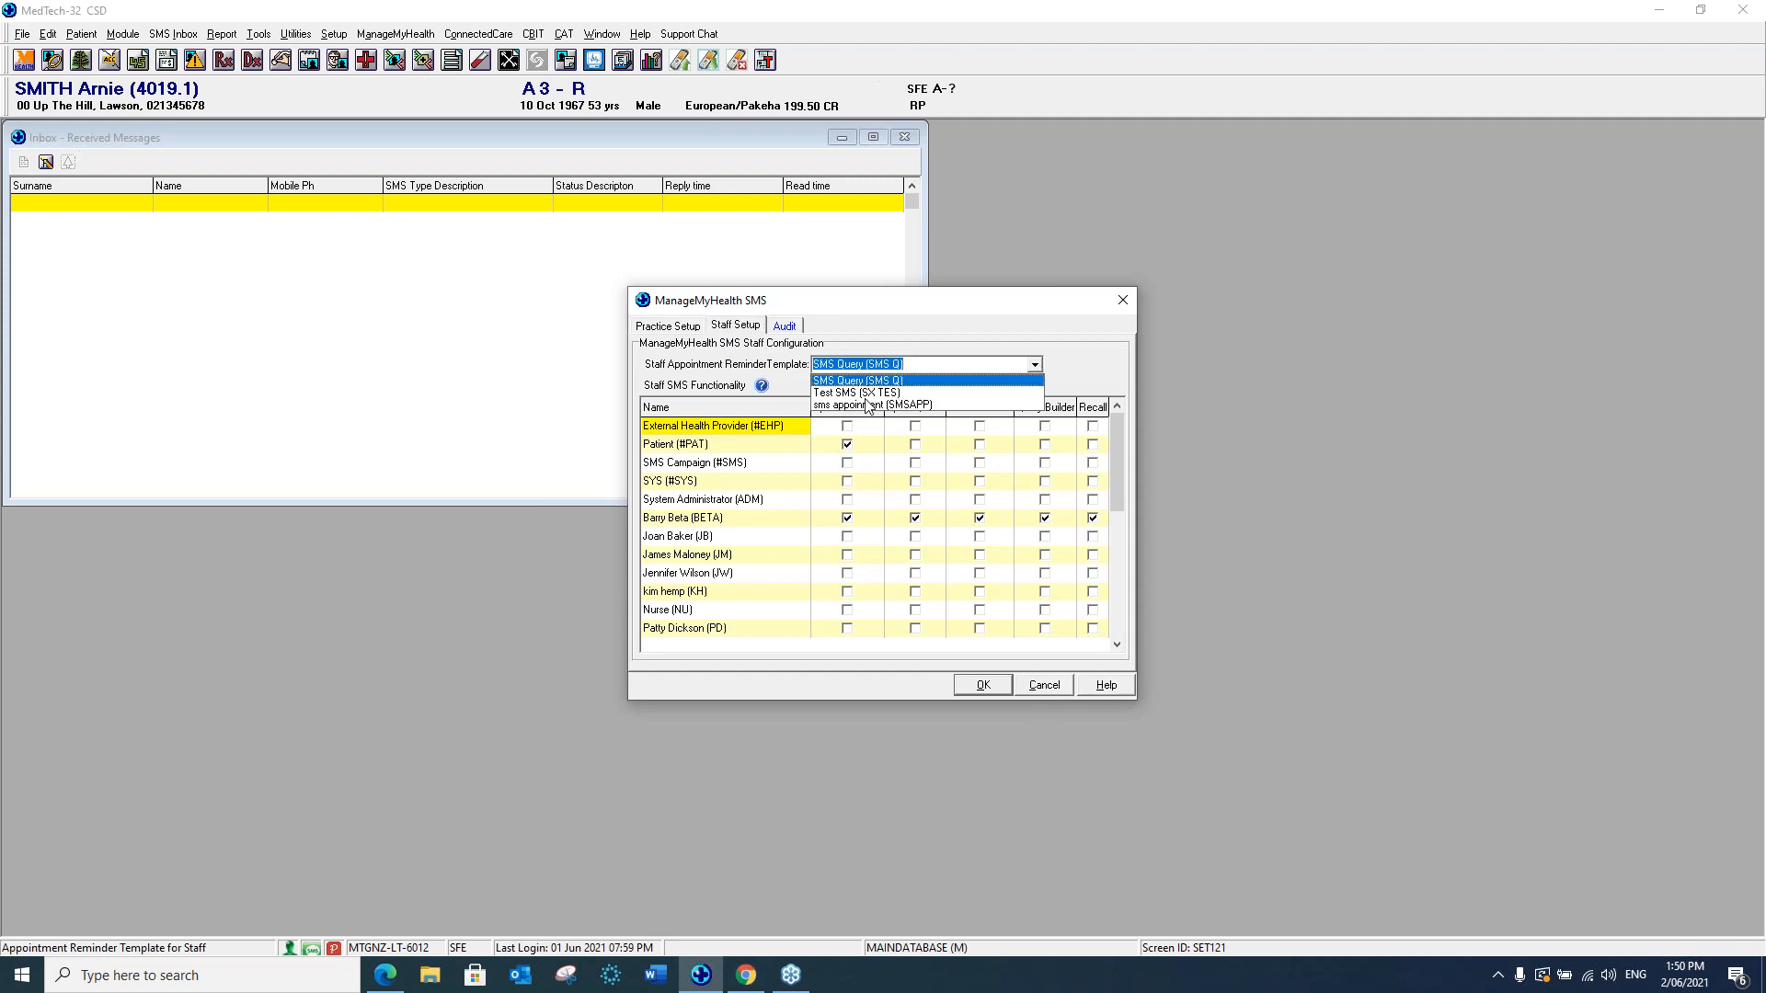
key(Down)
key(Return)
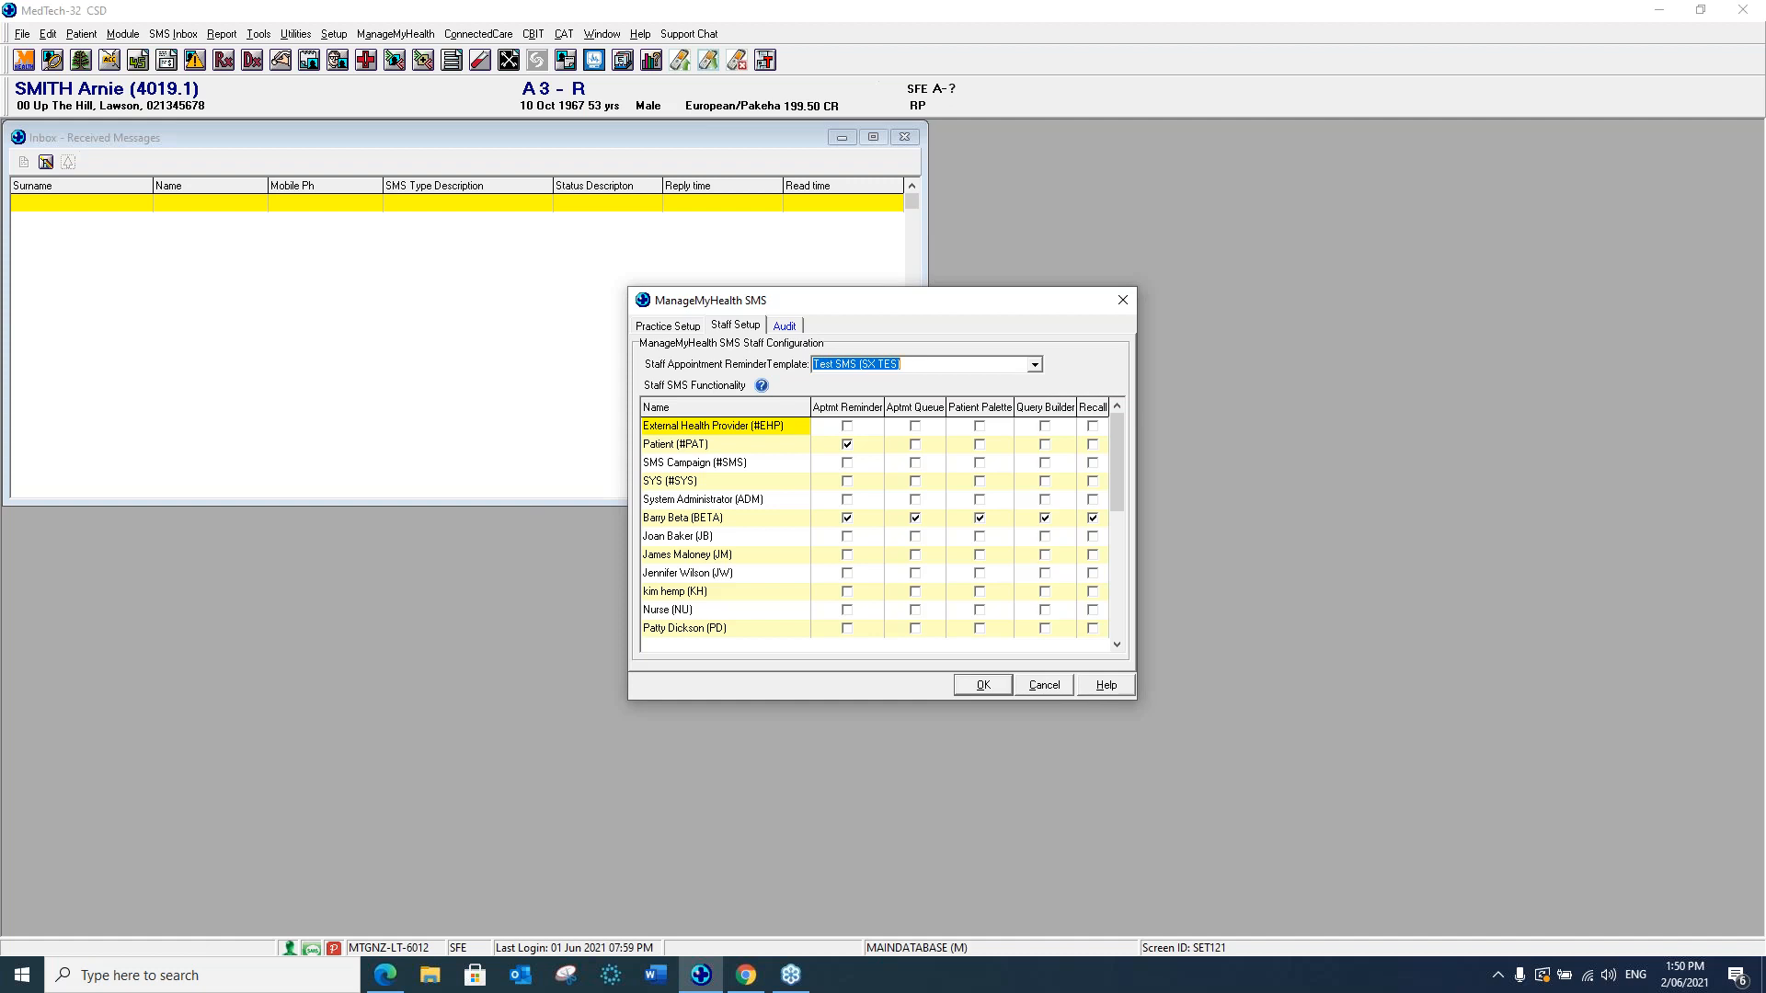
click(1124, 300)
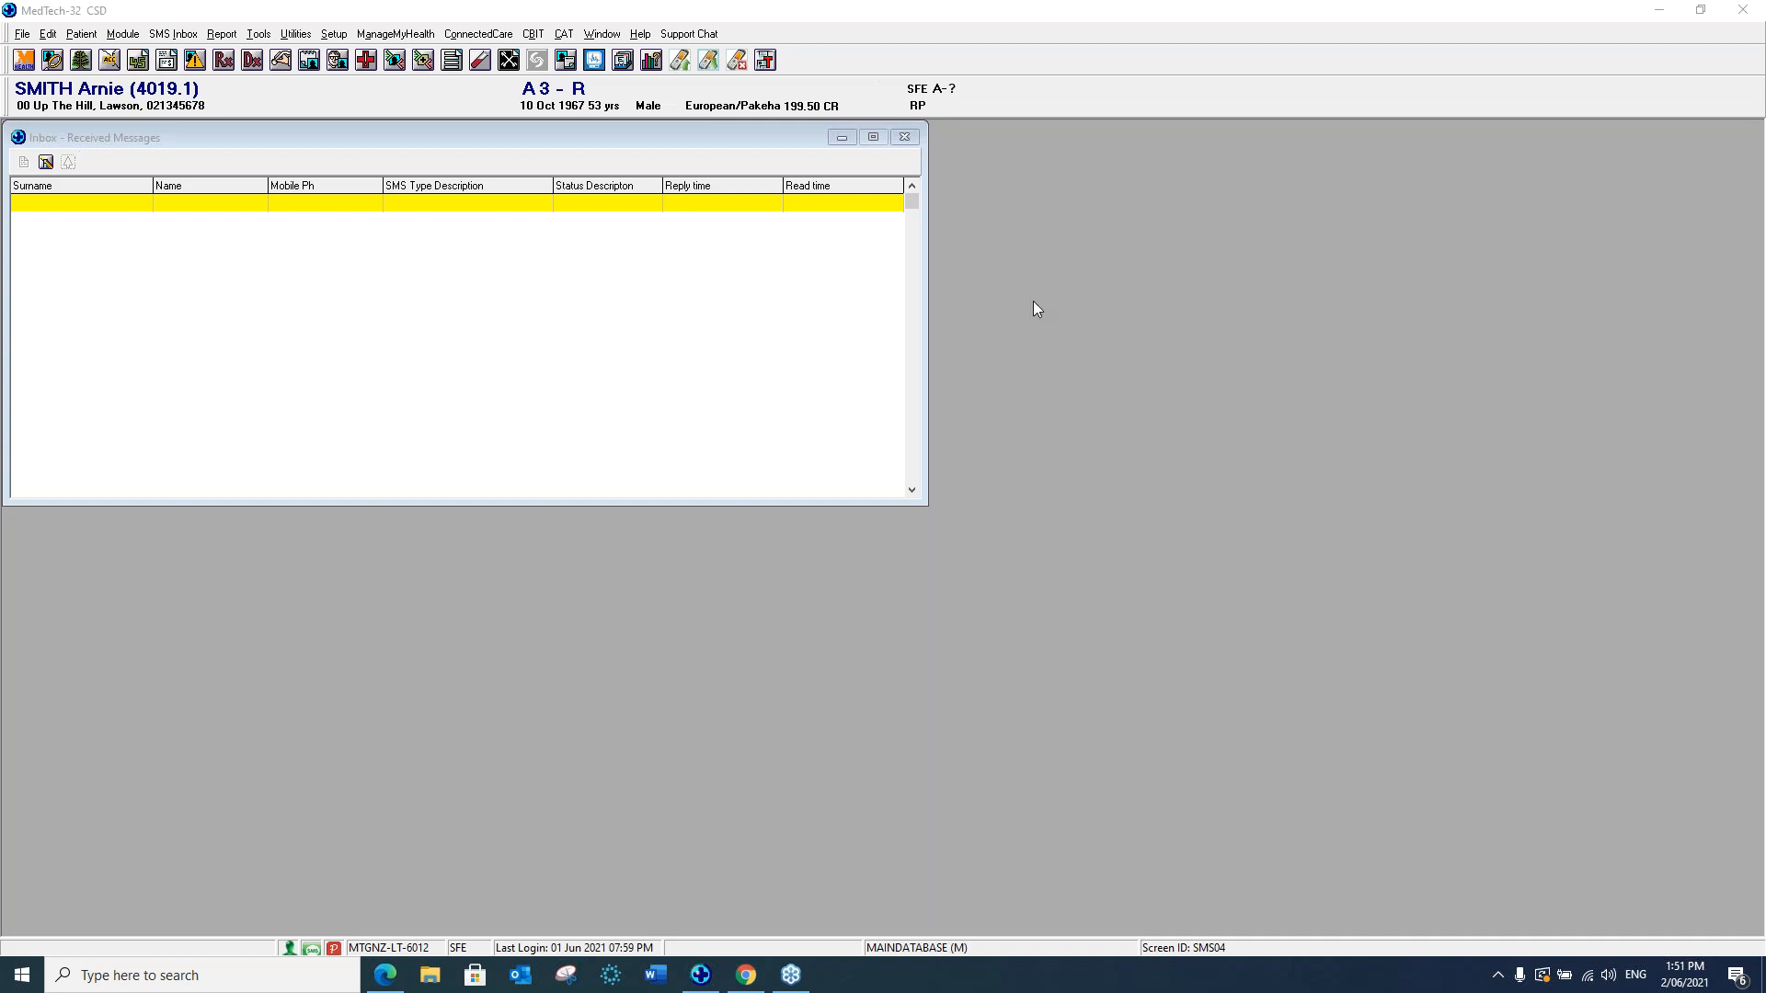
Open the appointment book and examine the SMS reminder options in the existing 1:30 pm appointment and in a new appointment form.
click(223, 162)
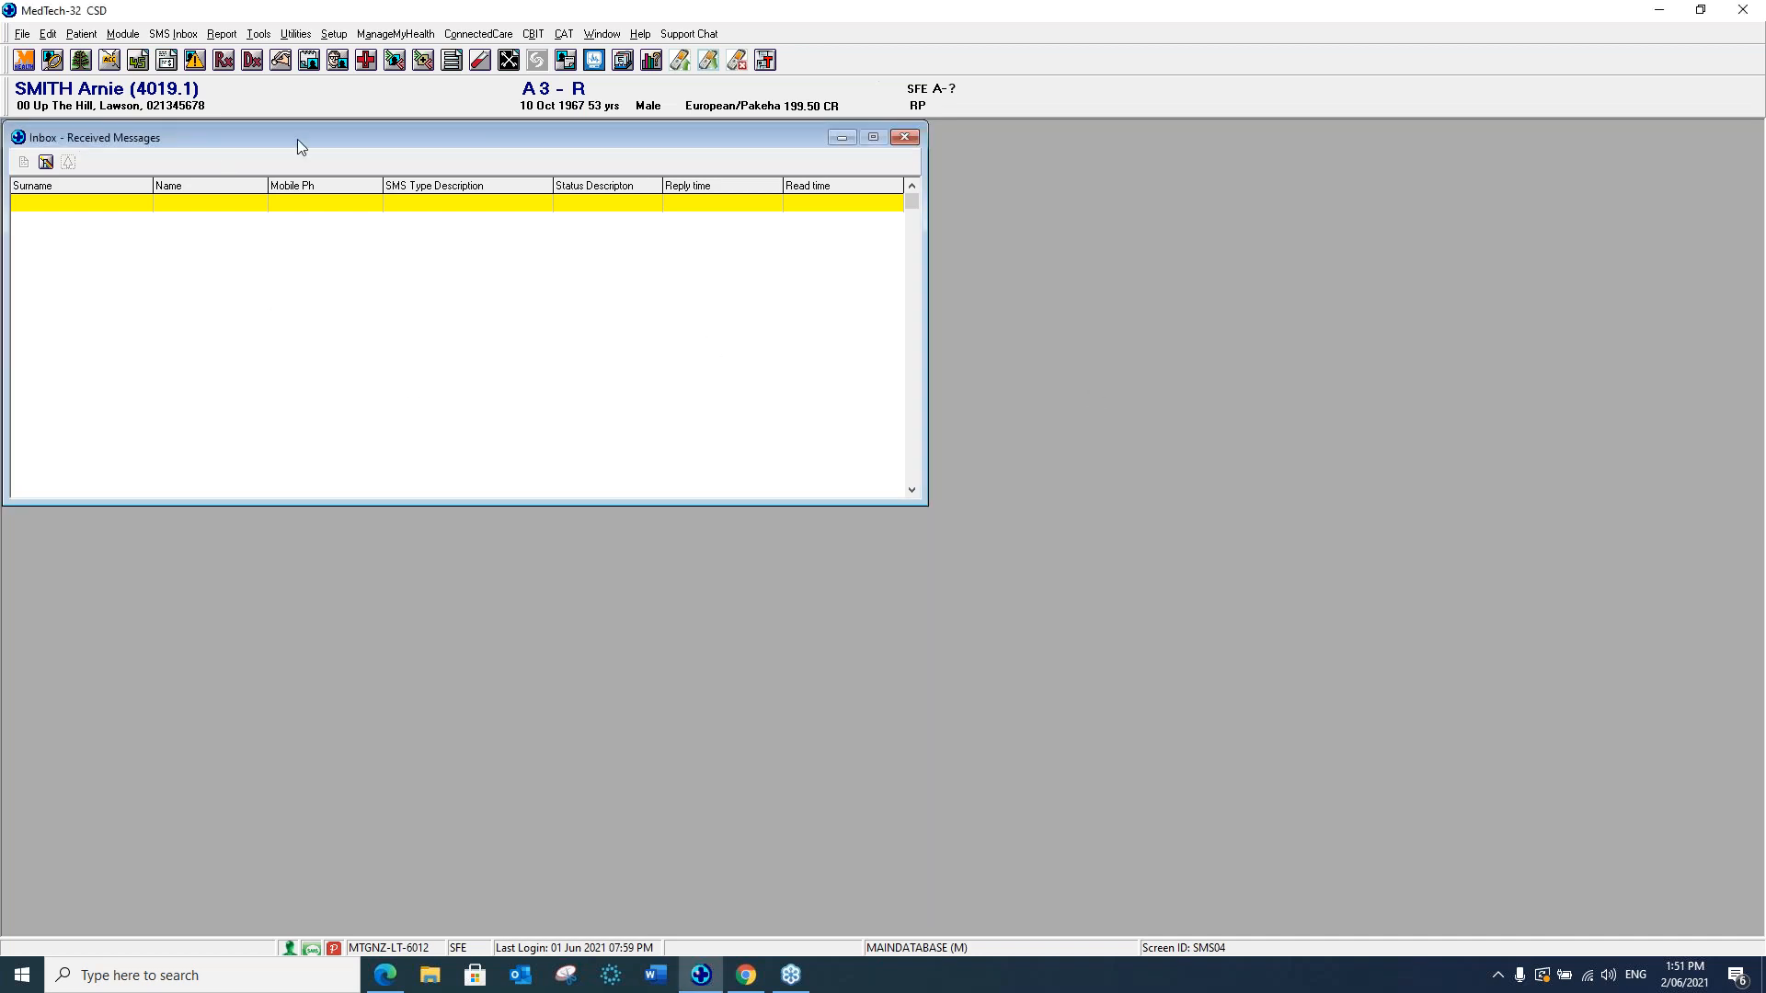
click(309, 60)
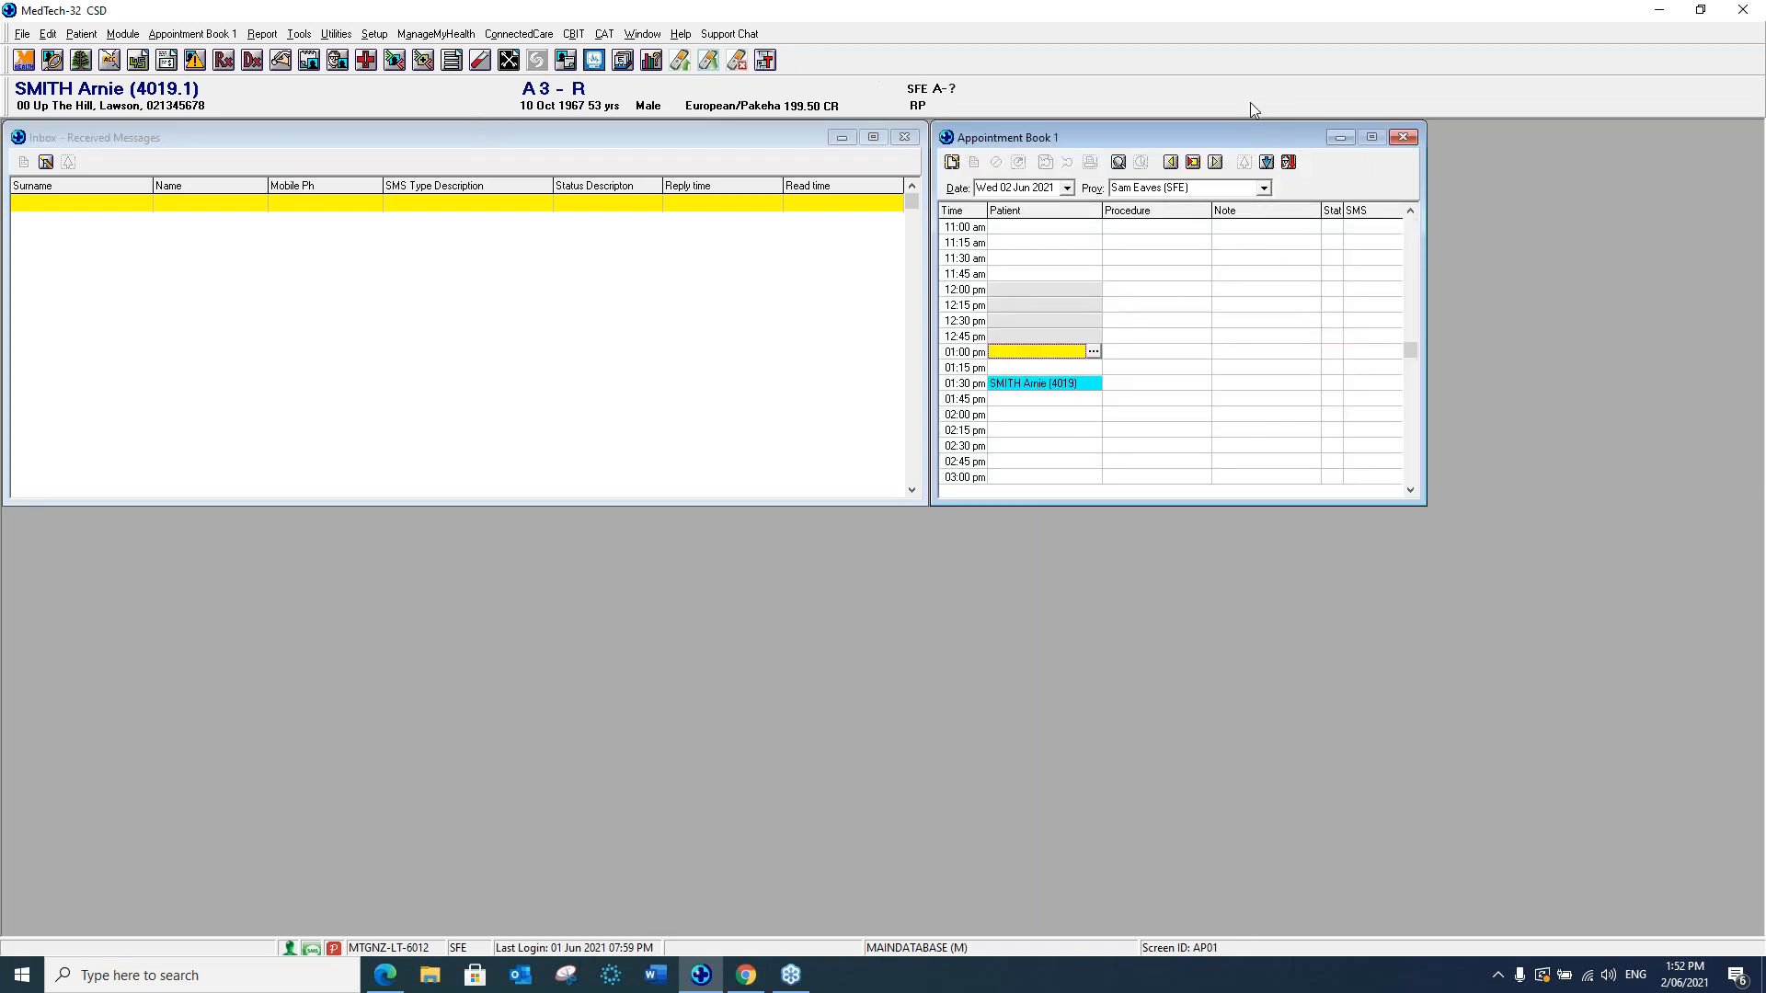
click(1369, 354)
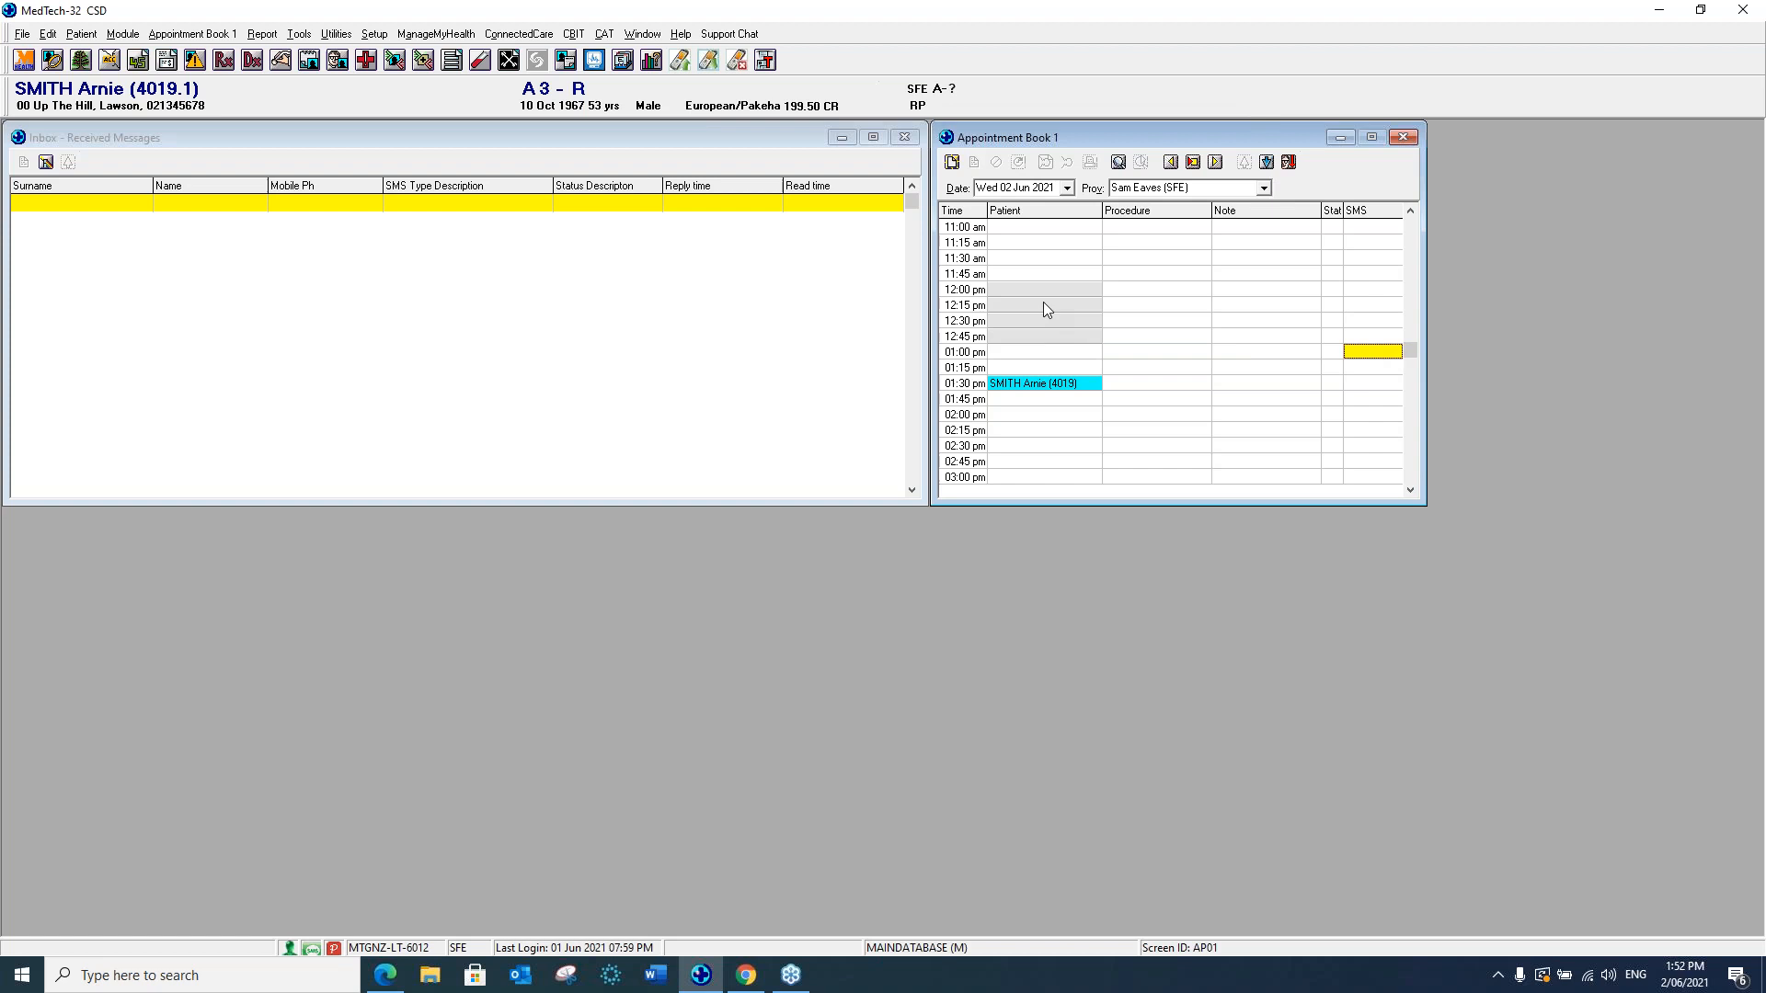
click(1031, 393)
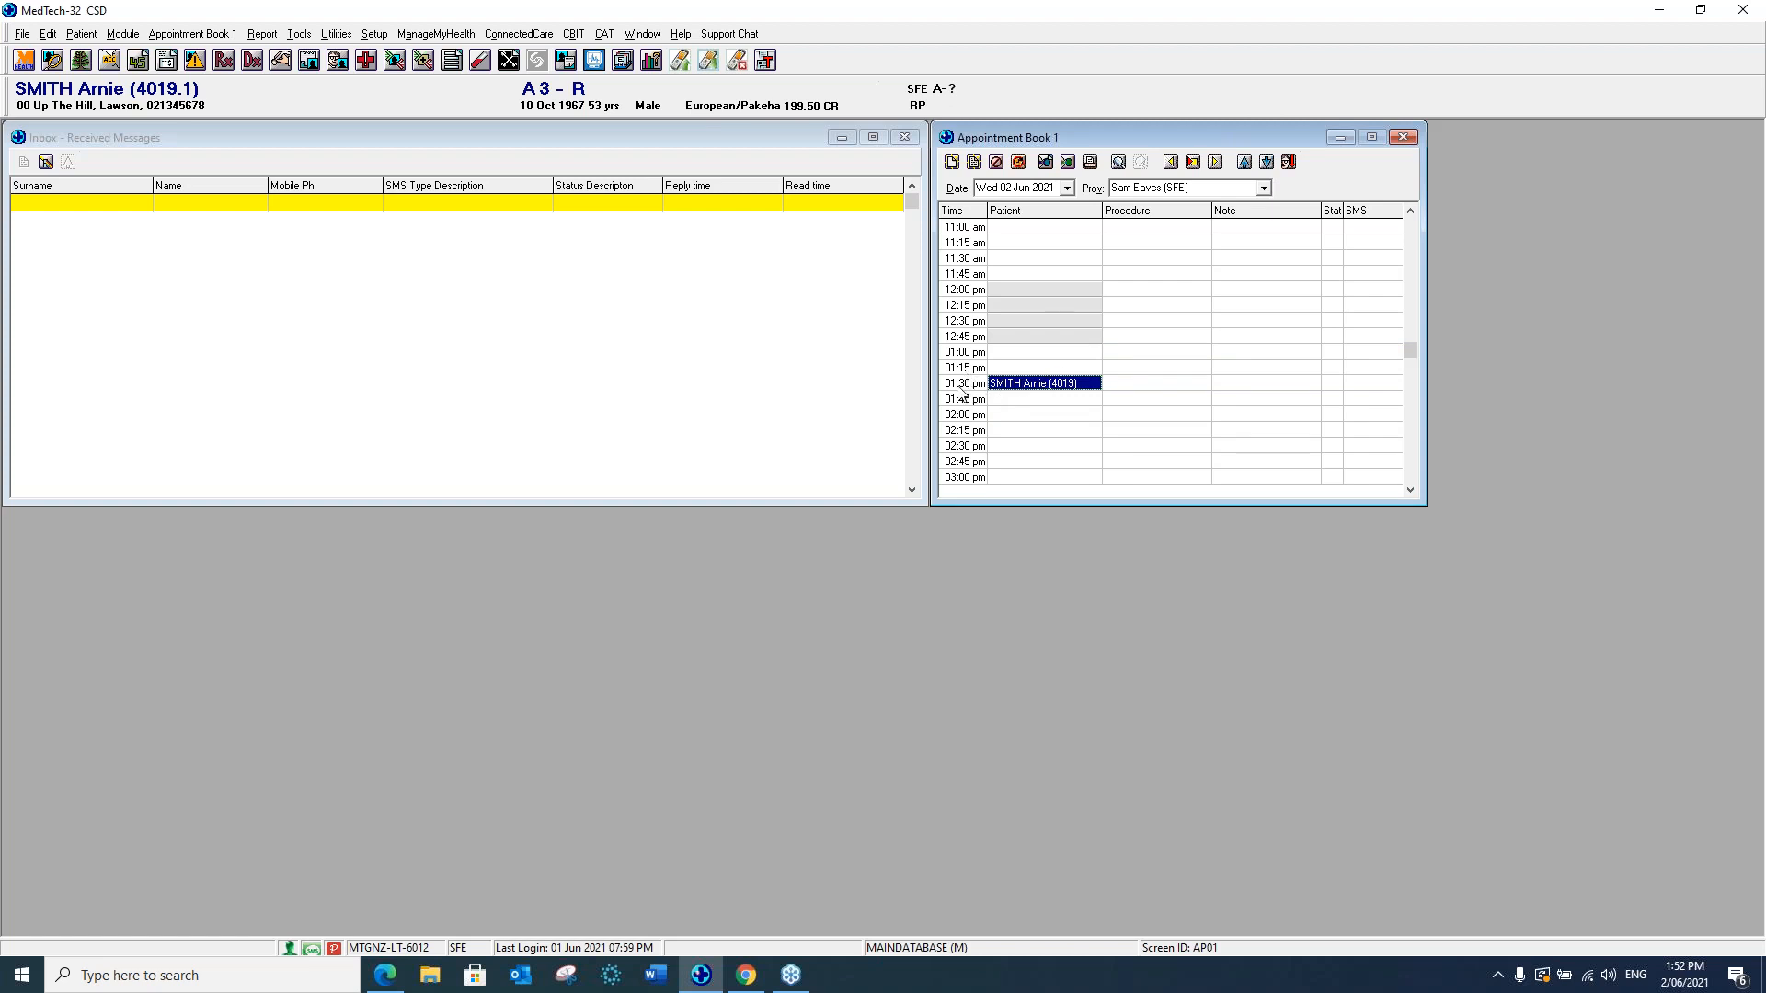
click(974, 163)
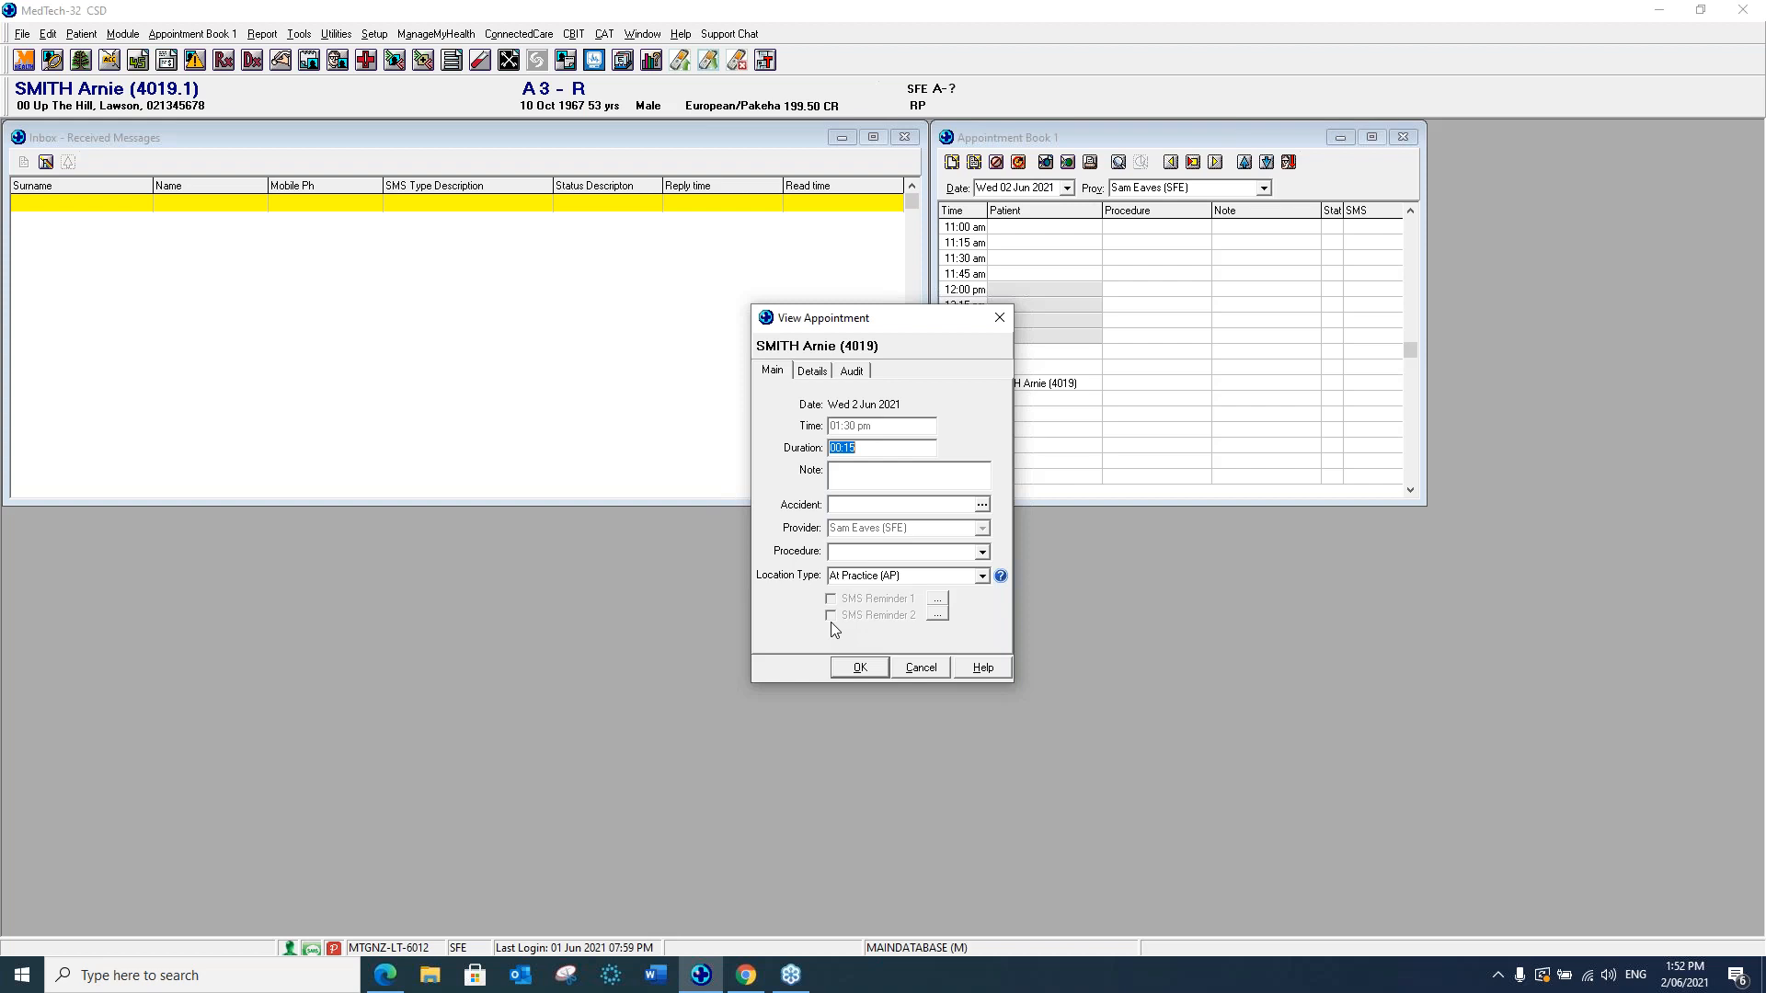
click(1000, 318)
click(952, 163)
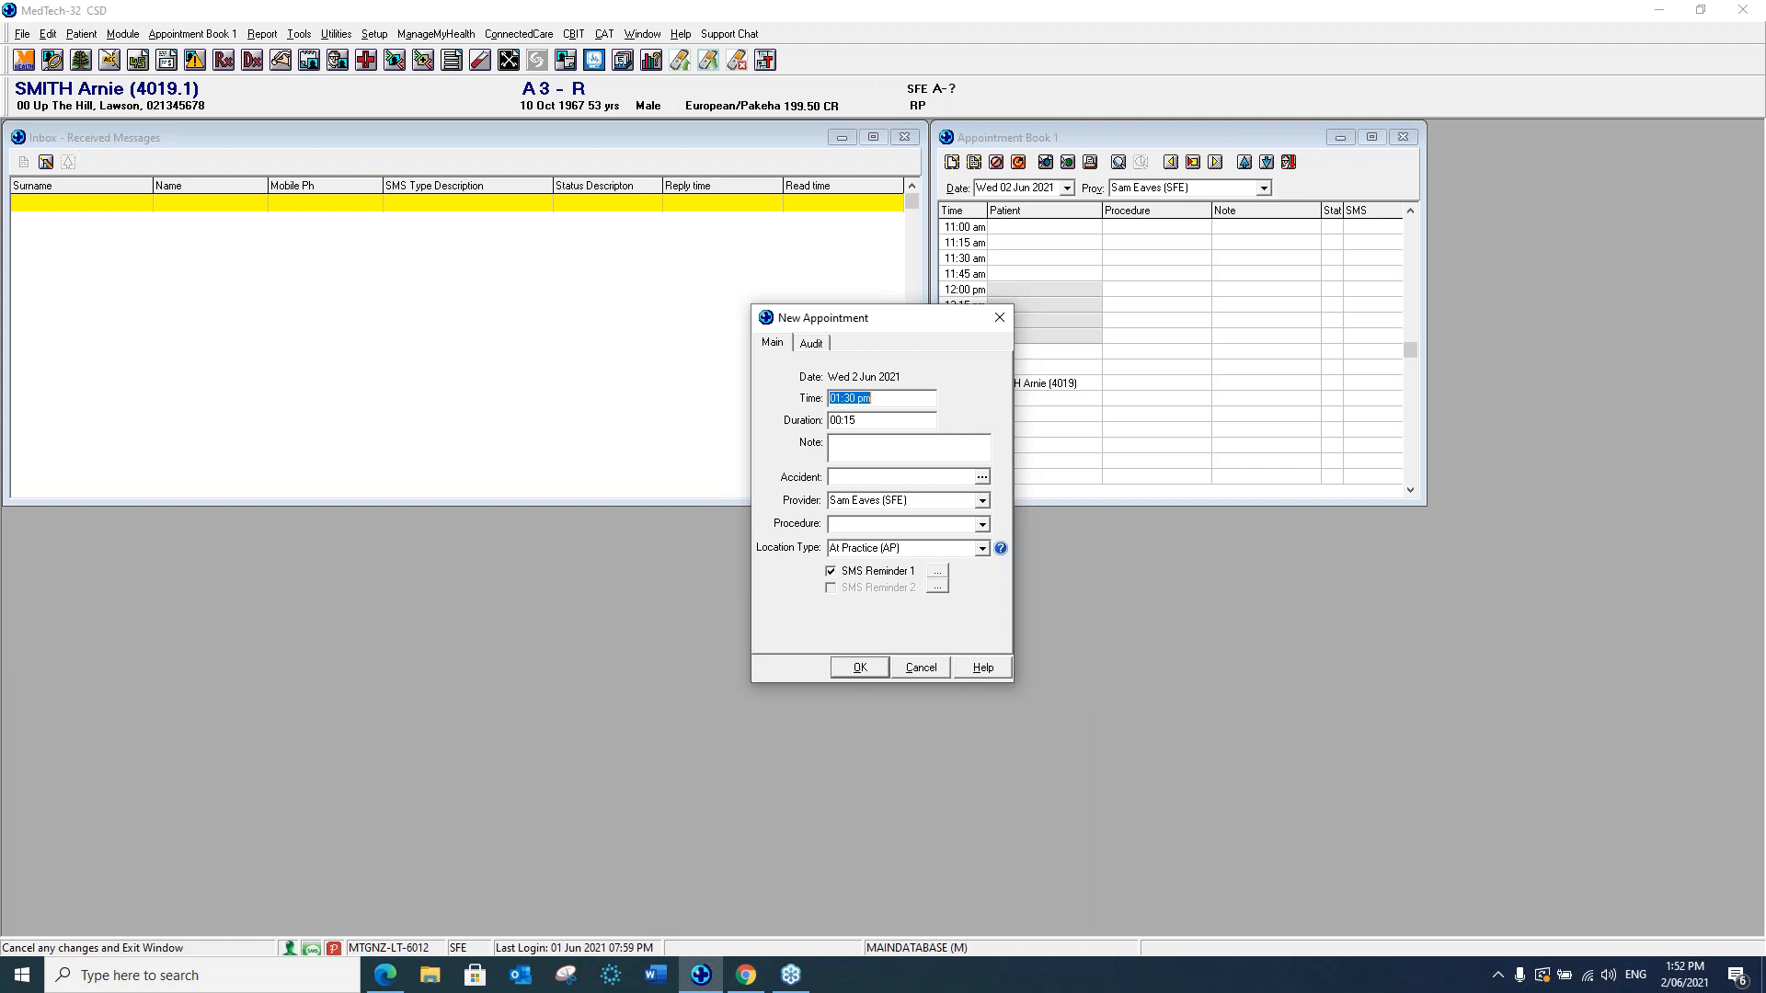
key(Return)
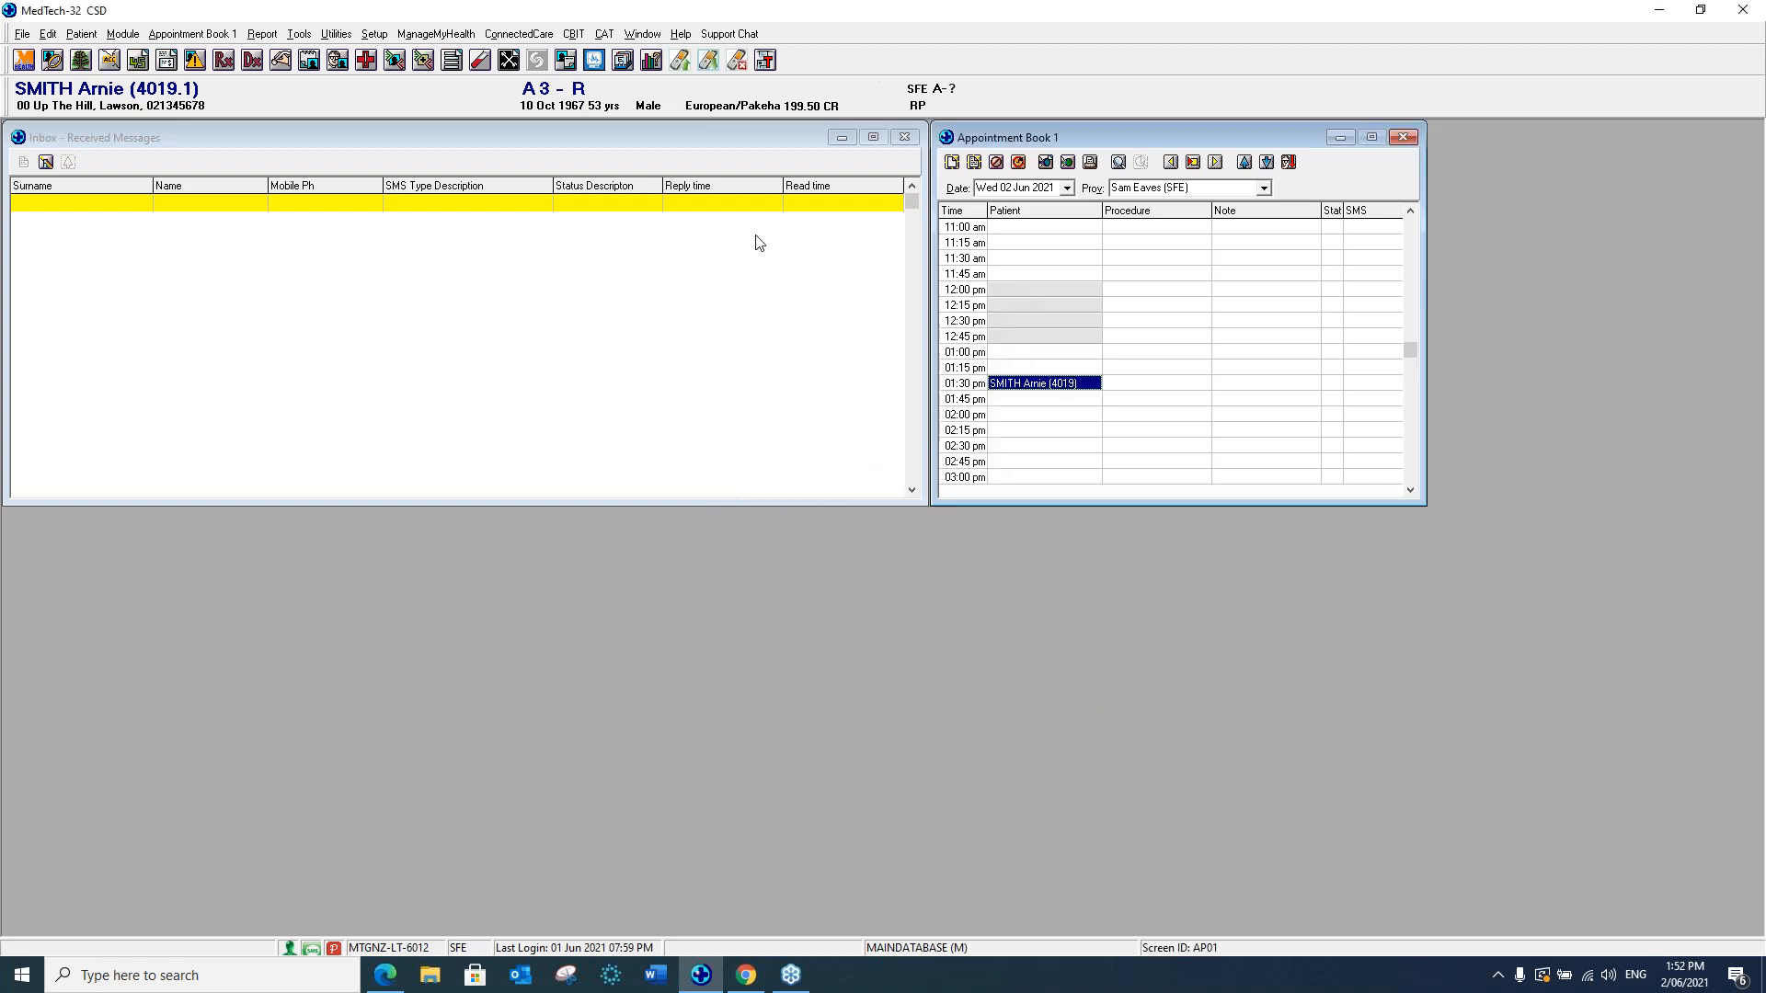
Compose an SMS to the current patient from the Test SMS (SX TES) template and cancel it without sending.
click(764, 60)
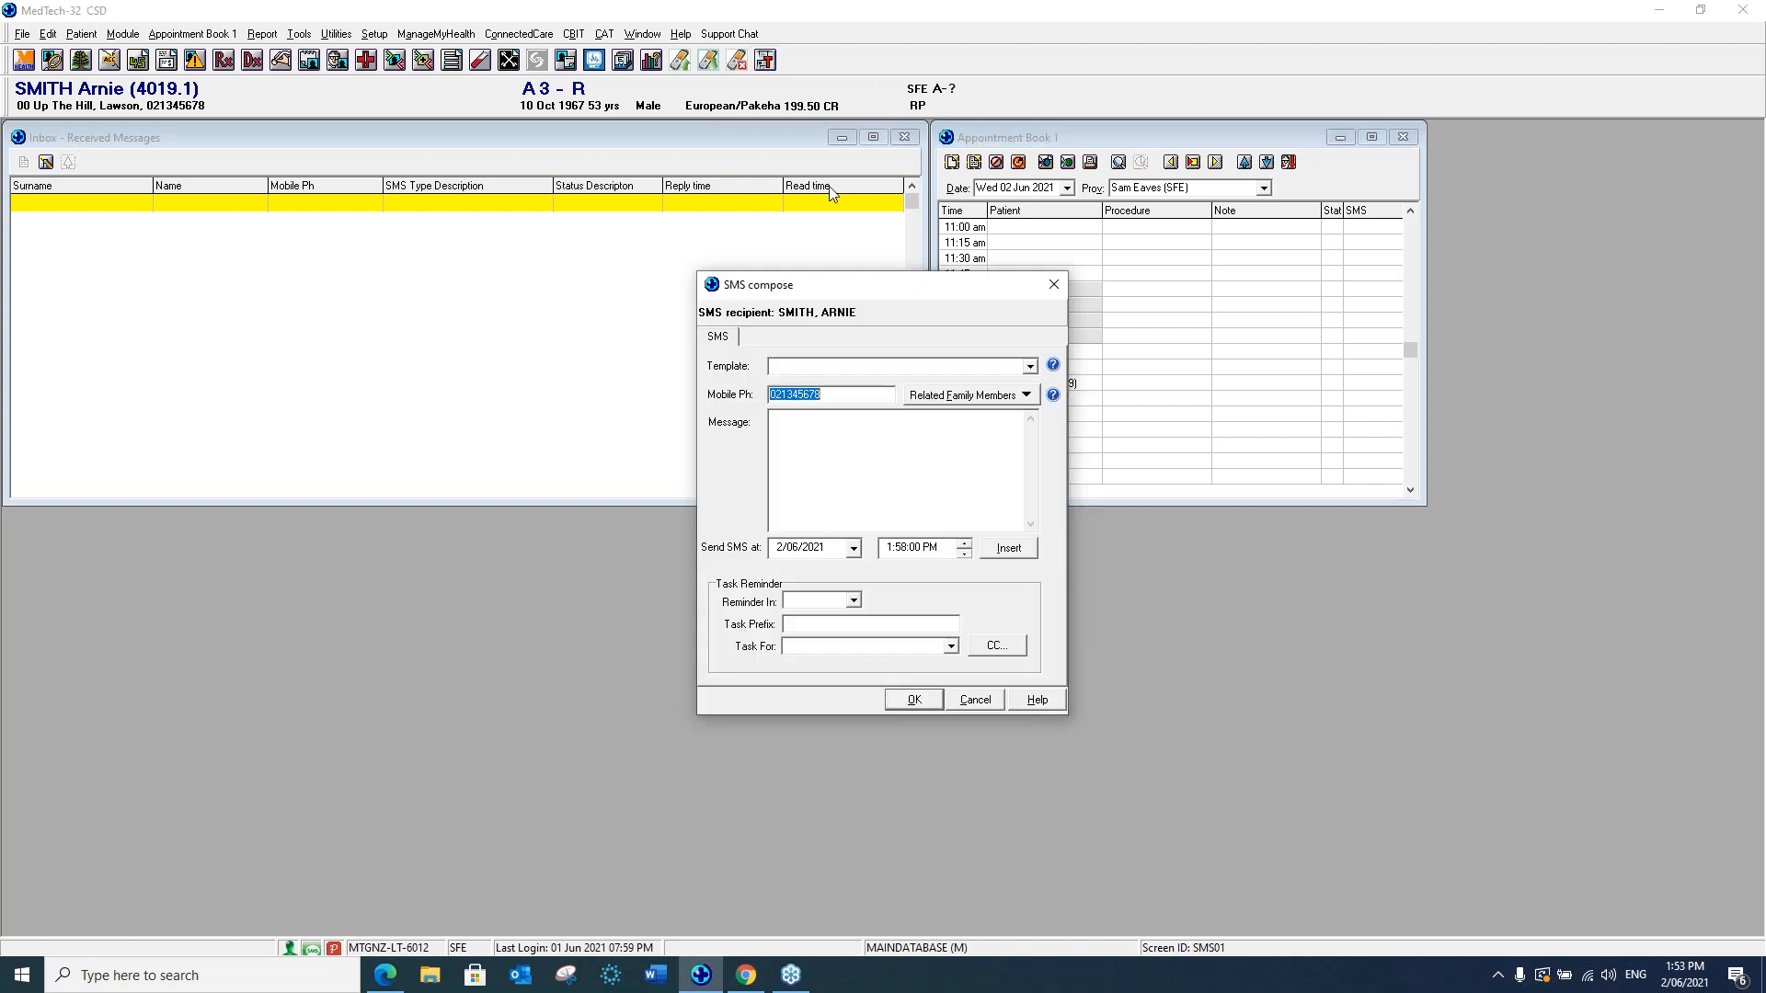
drag(887, 284, 1082, 274)
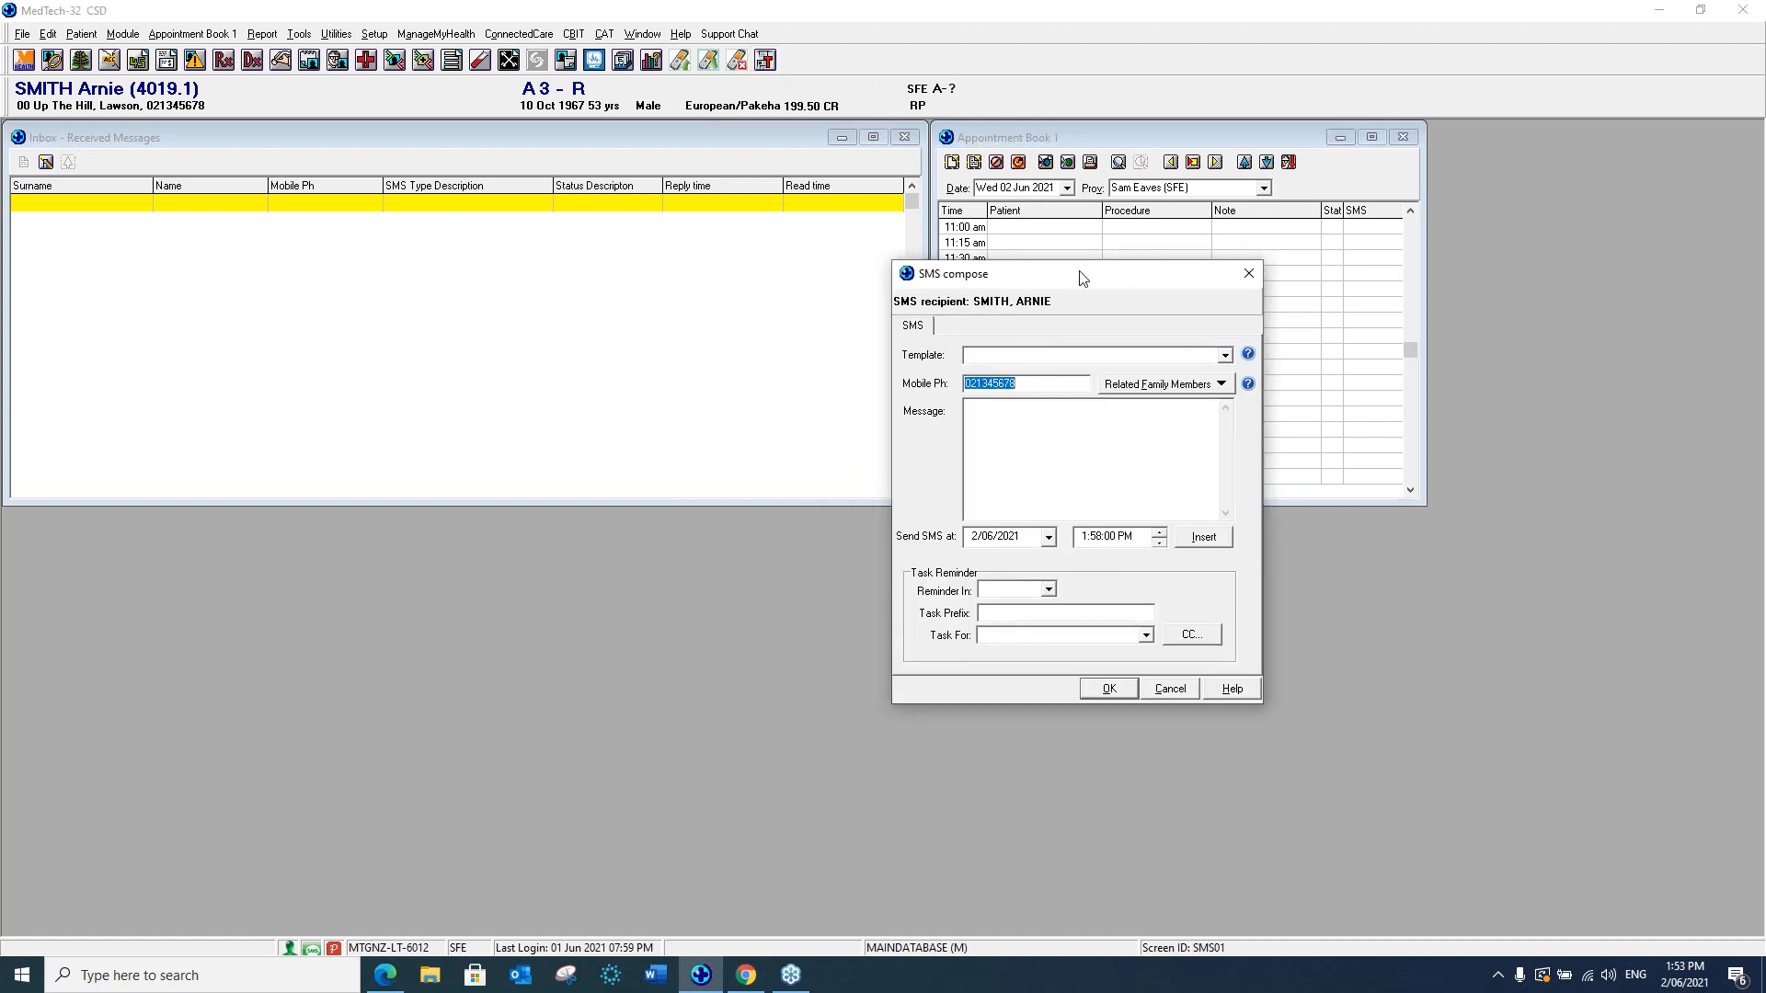
click(1227, 358)
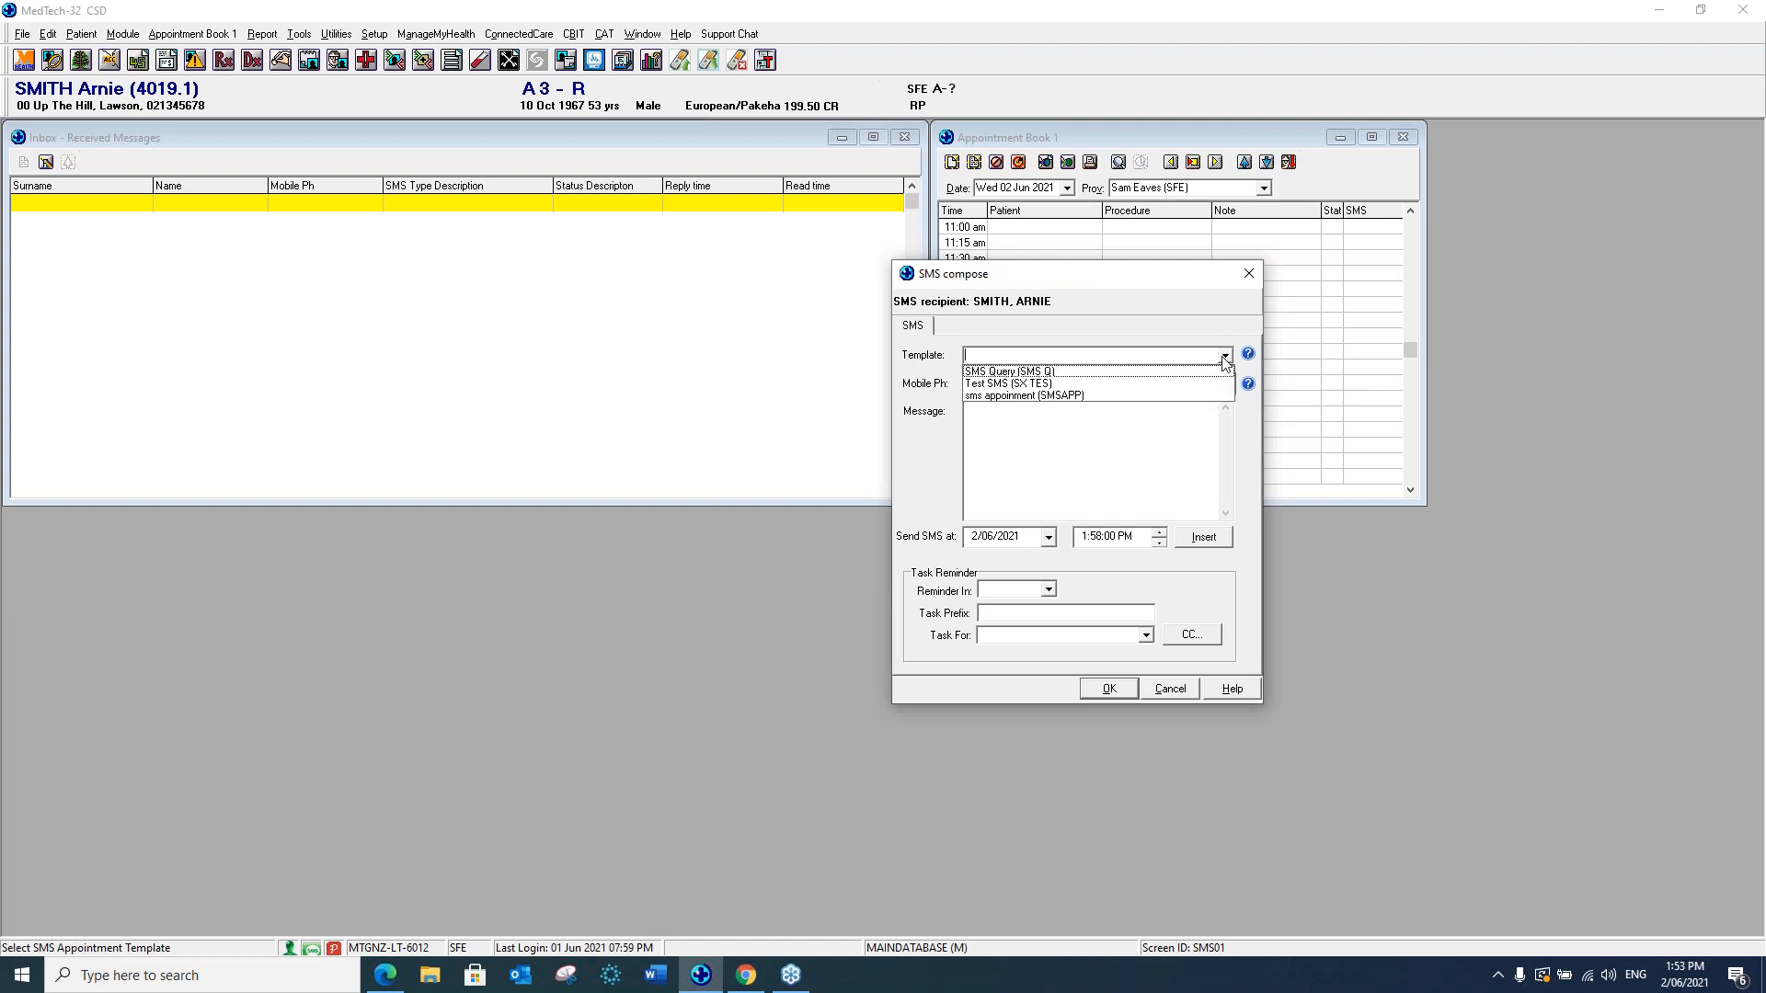
click(1009, 384)
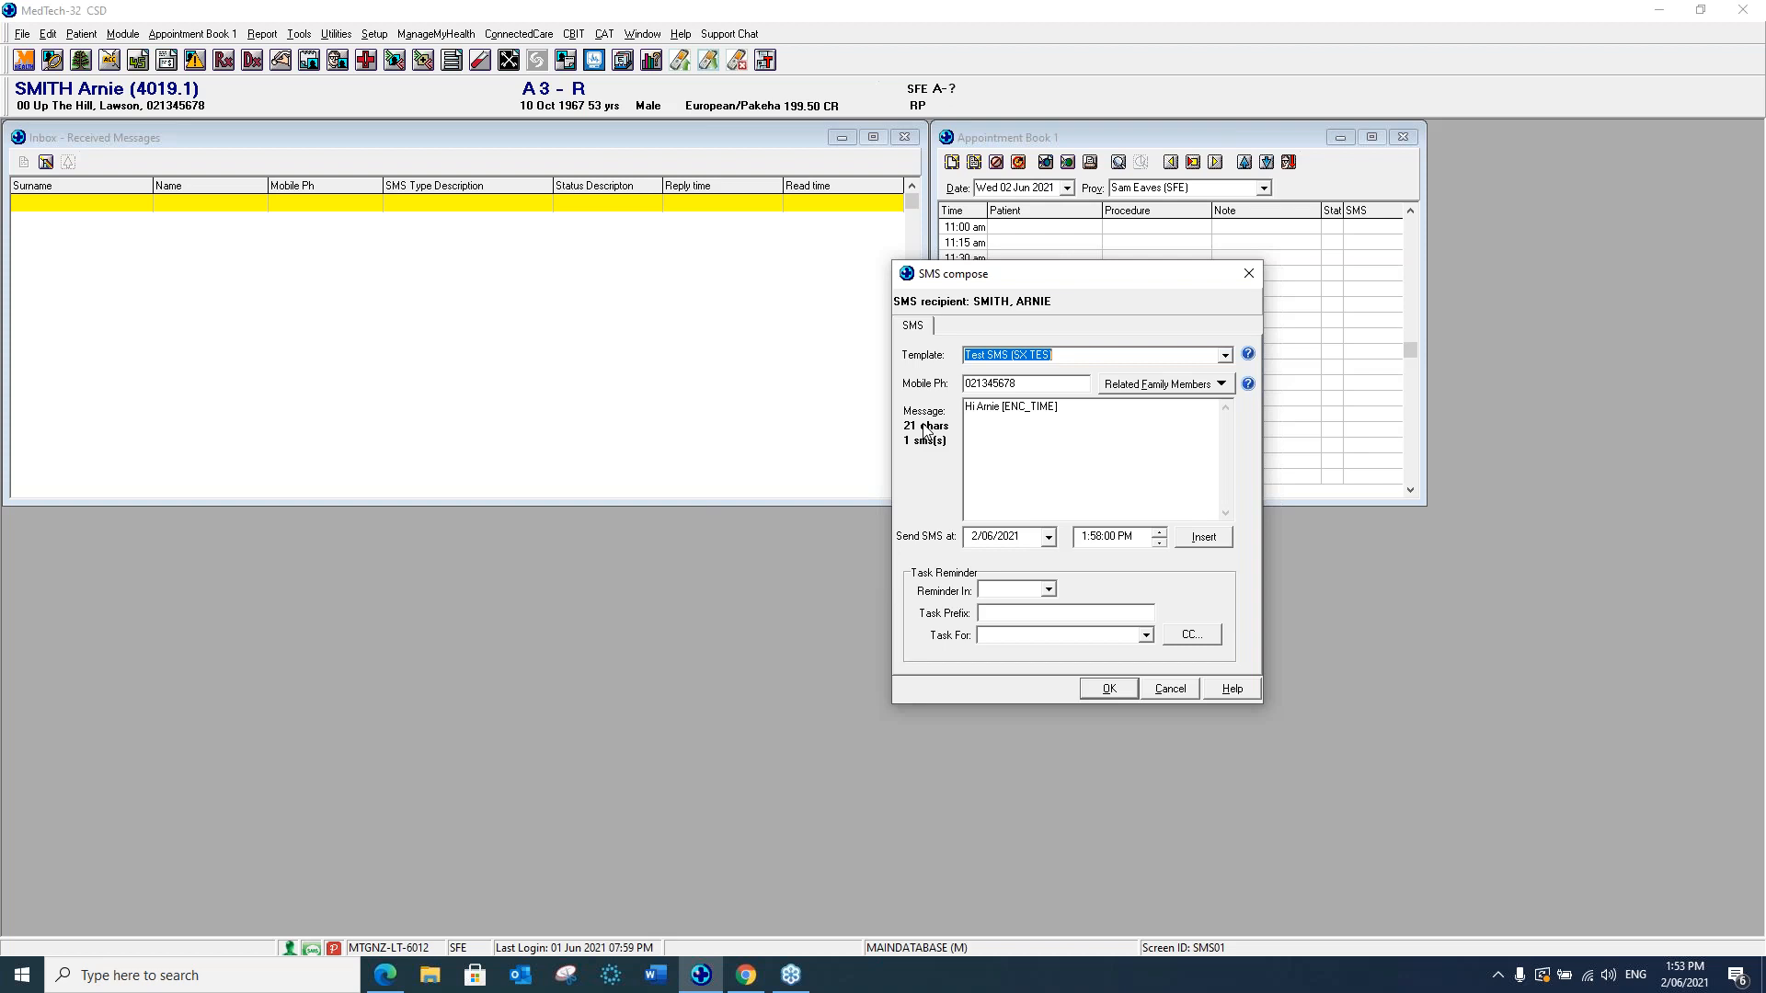
click(1171, 689)
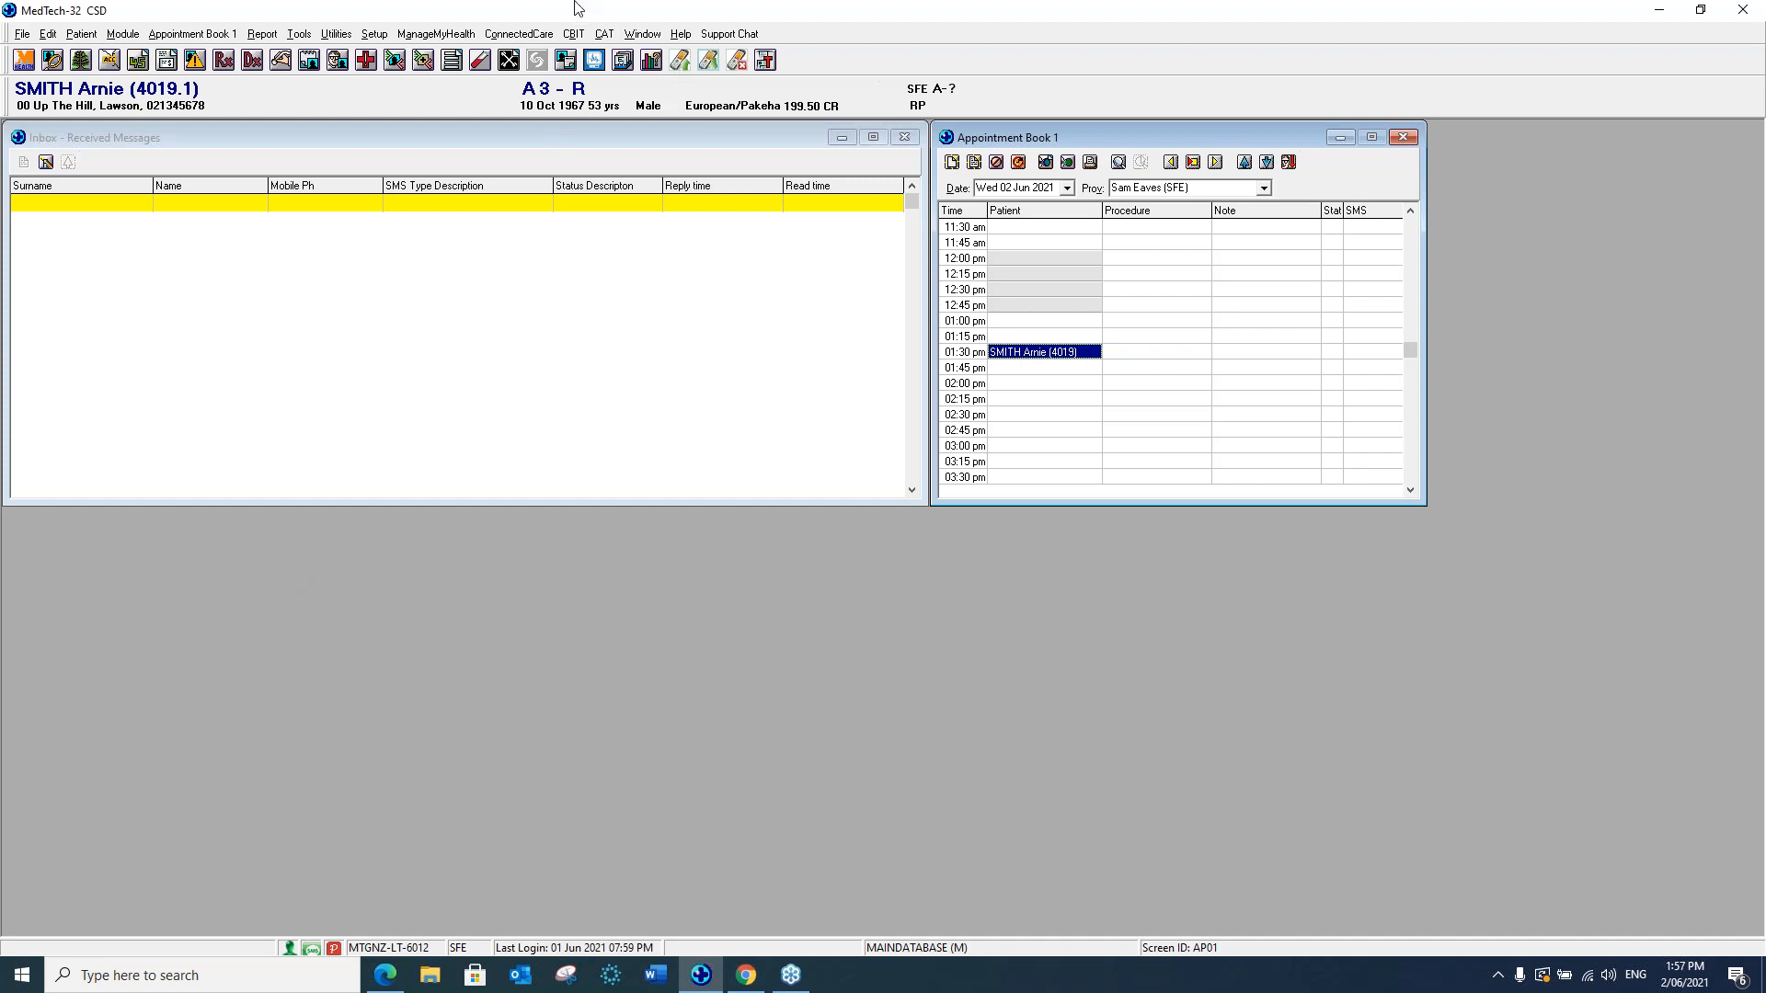
Open the Insight customer portal in the web browser to view its Help Desk page.
click(682, 34)
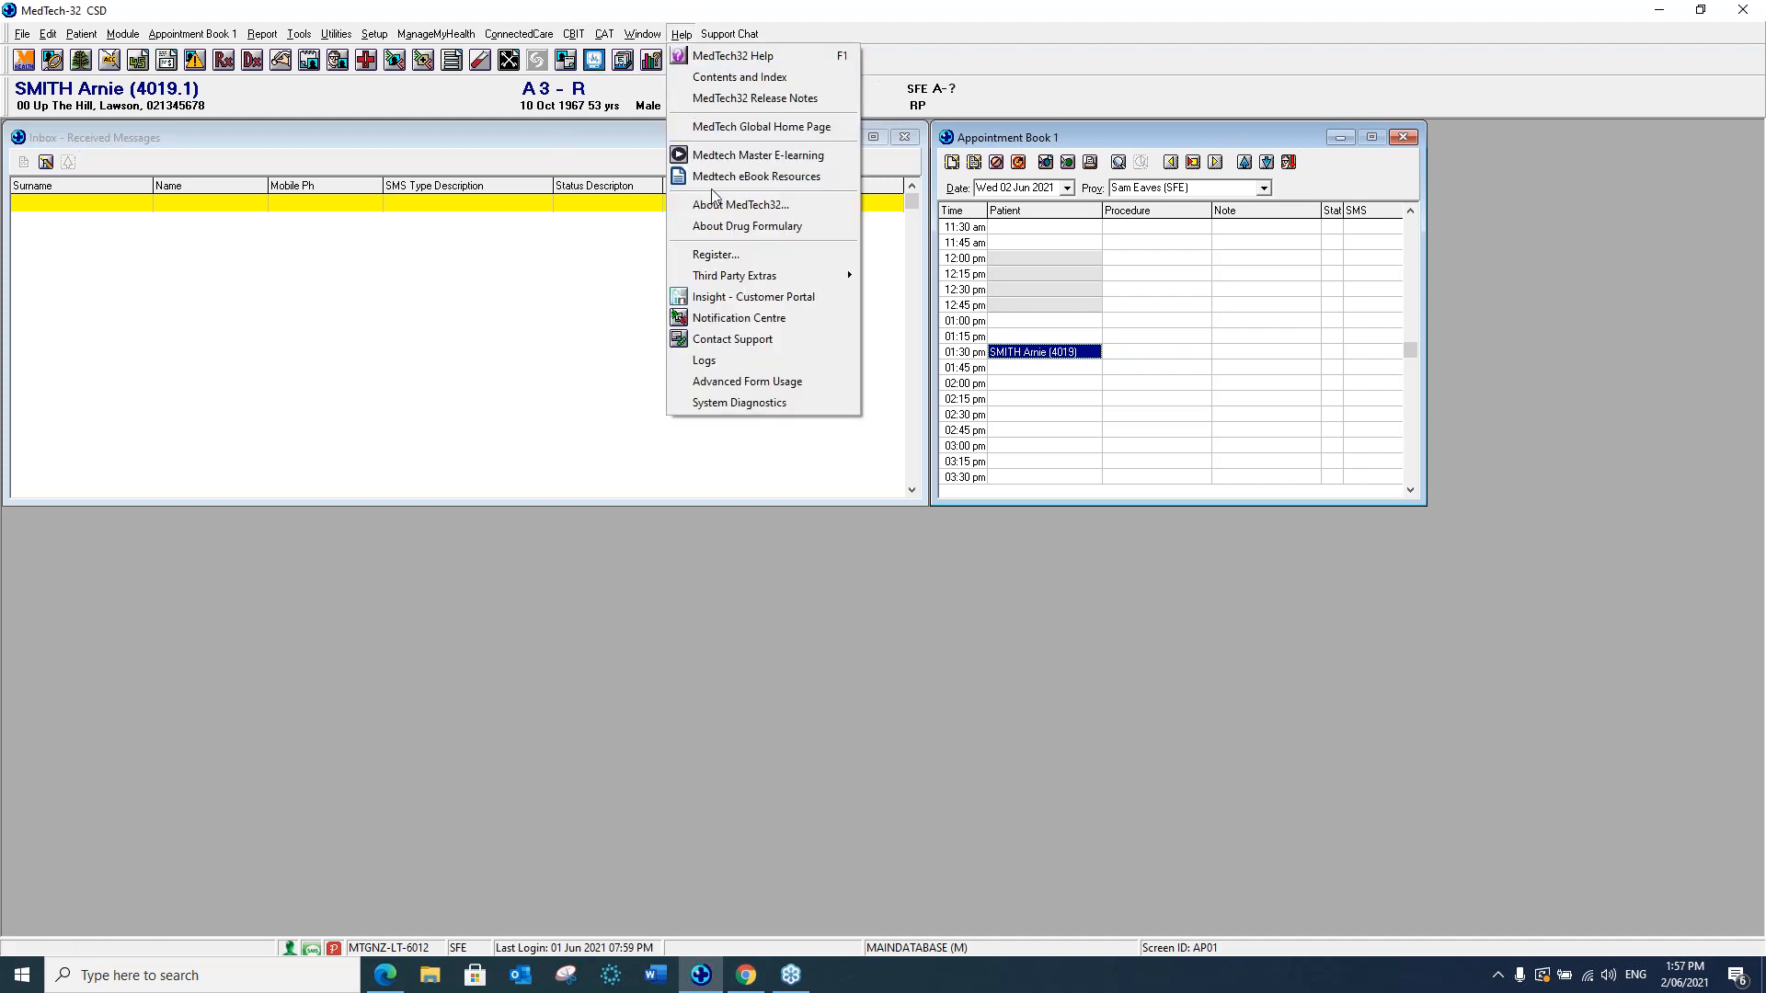
click(754, 296)
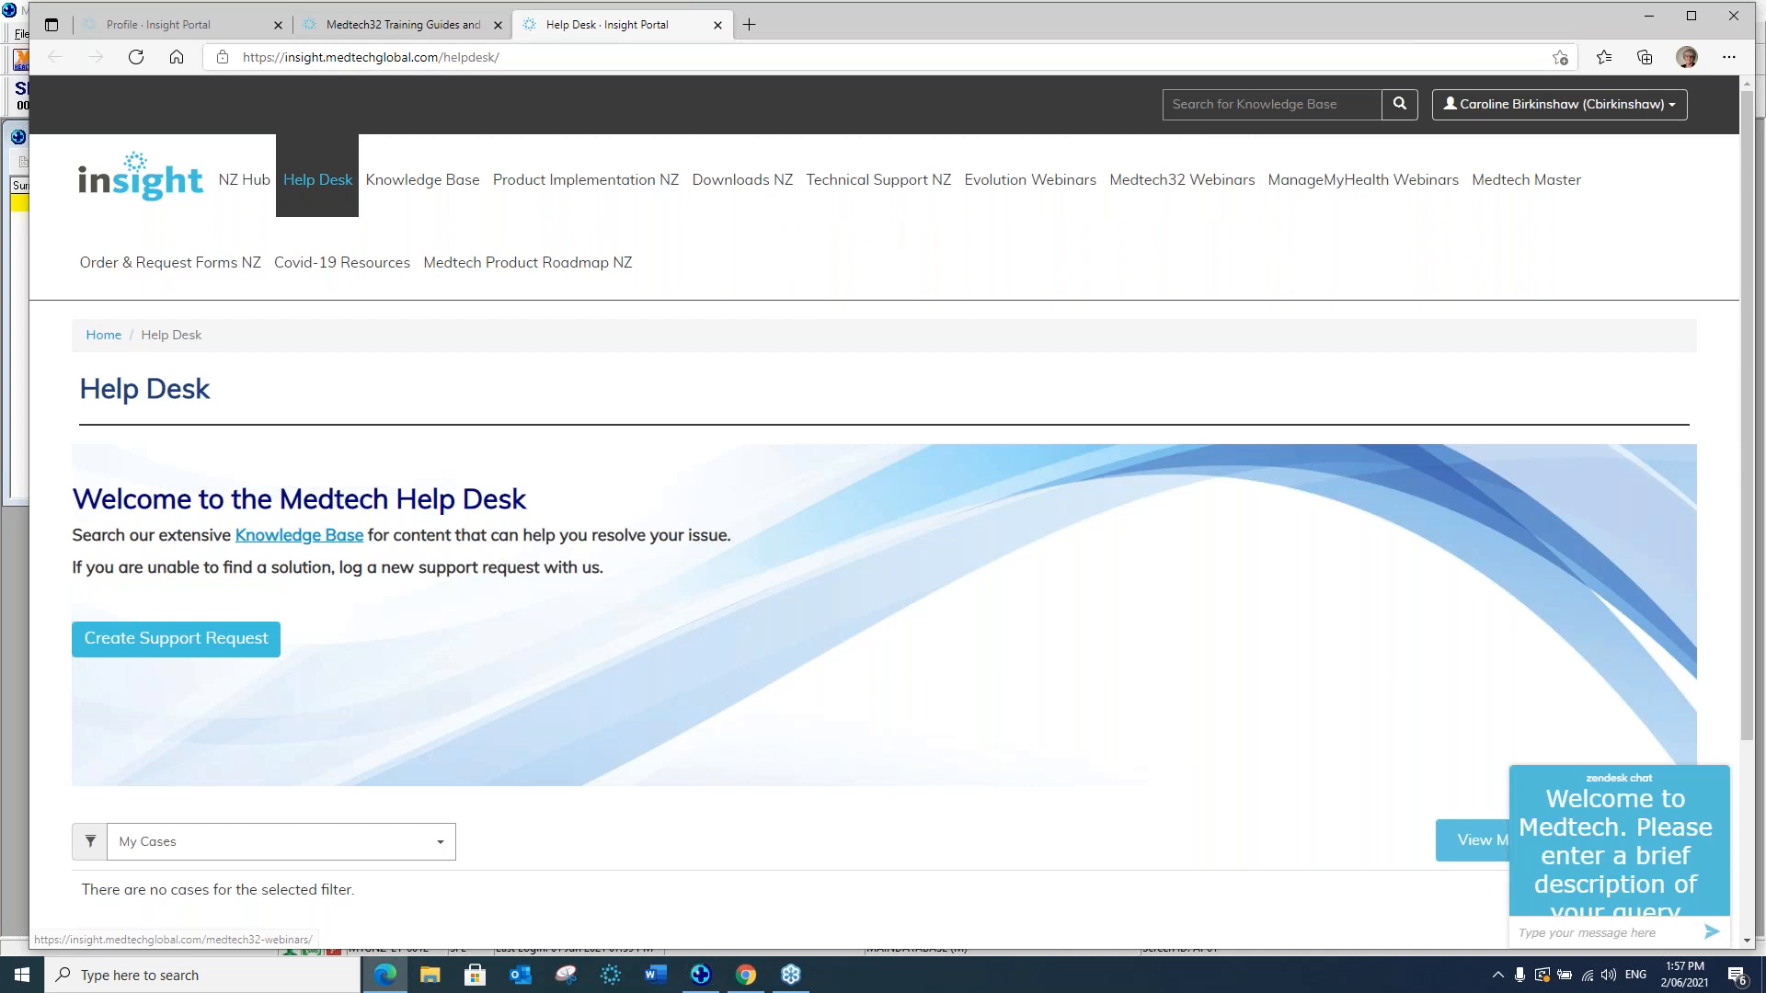
click(1493, 63)
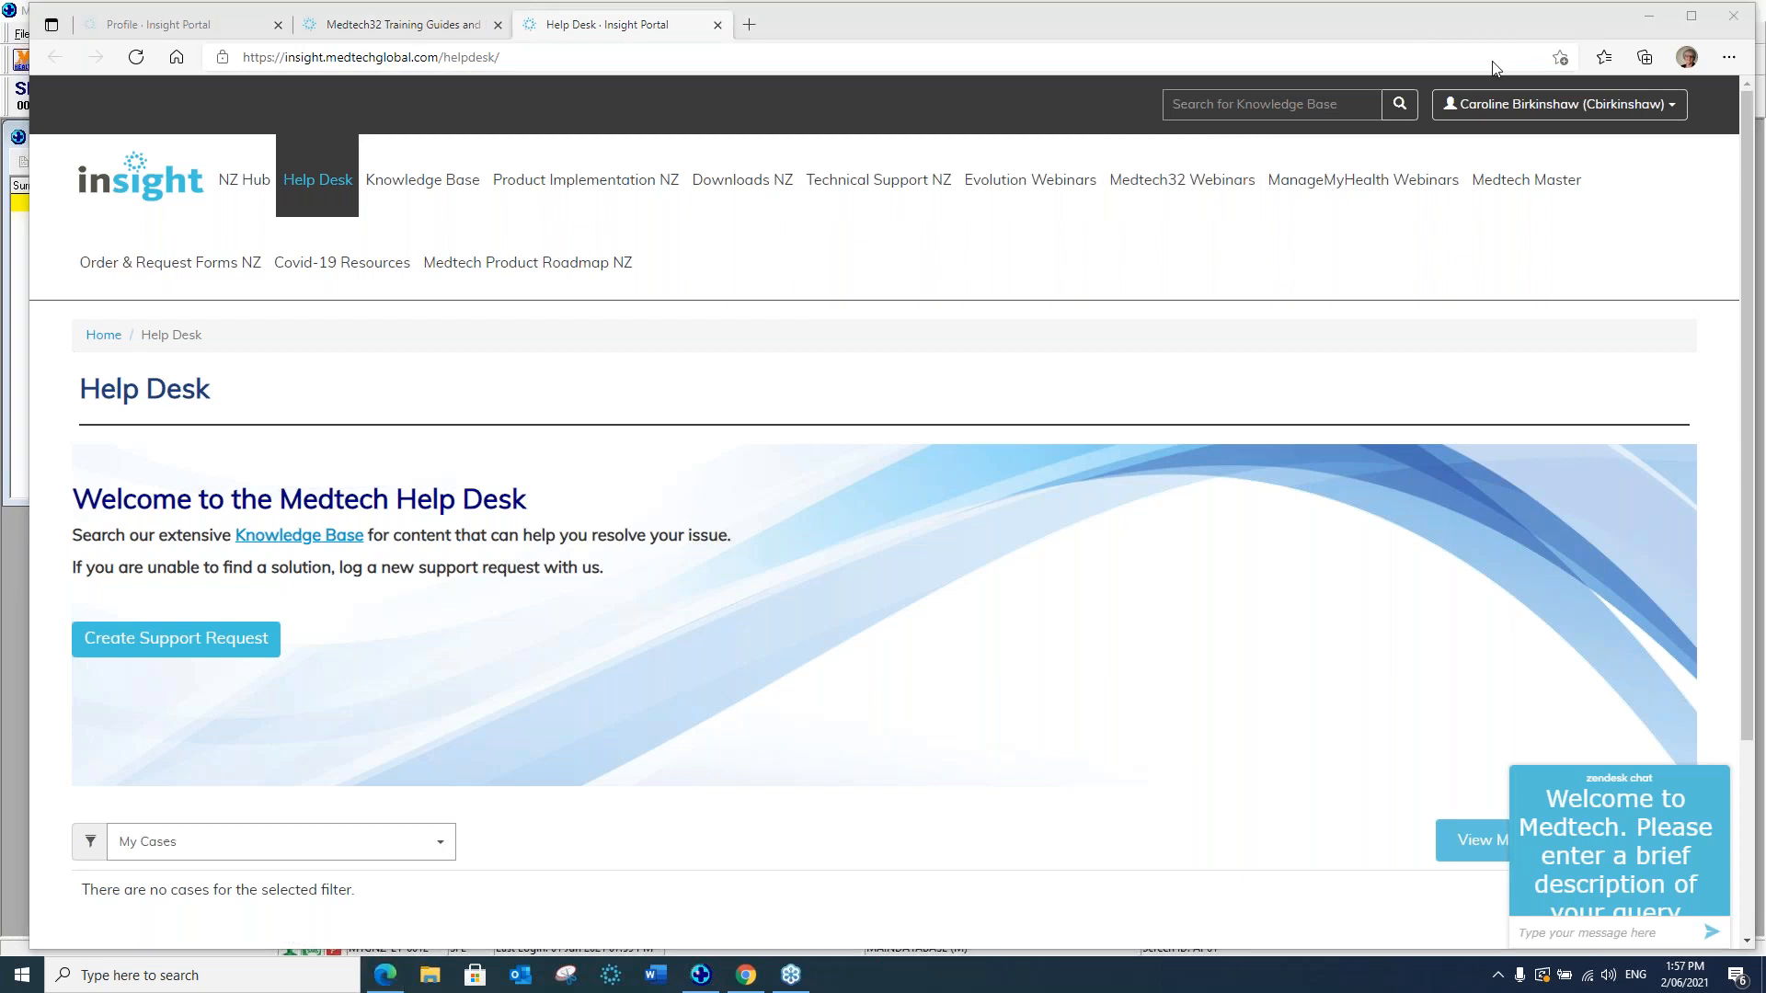